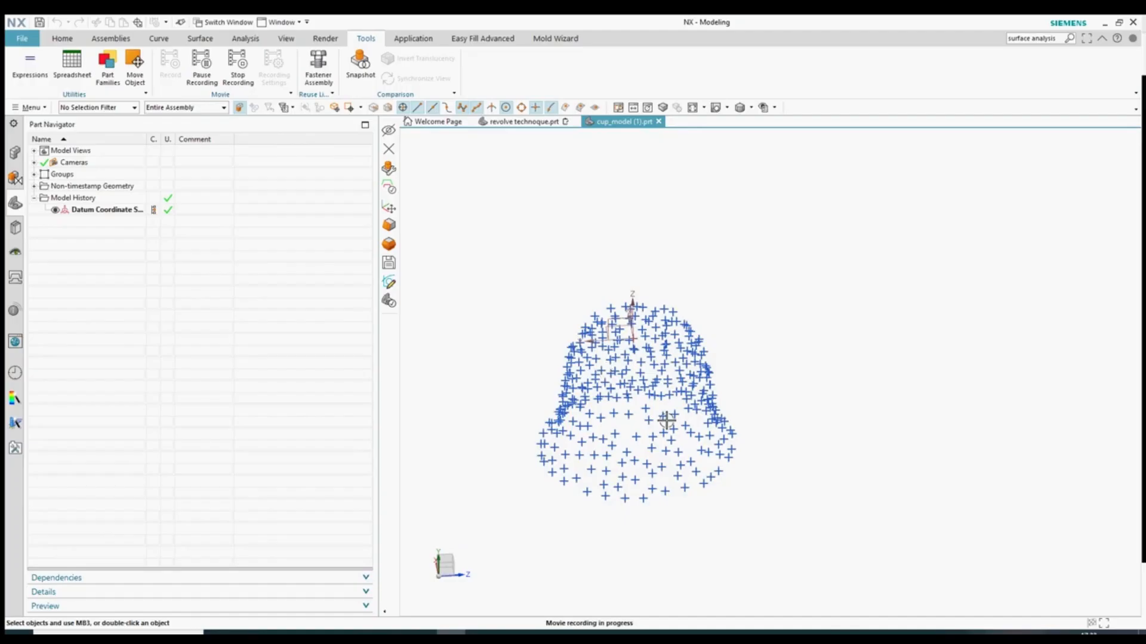
# - Orbit the cup point cloud, then set the view to Front
pyautogui.scroll(-3, 655, 384)
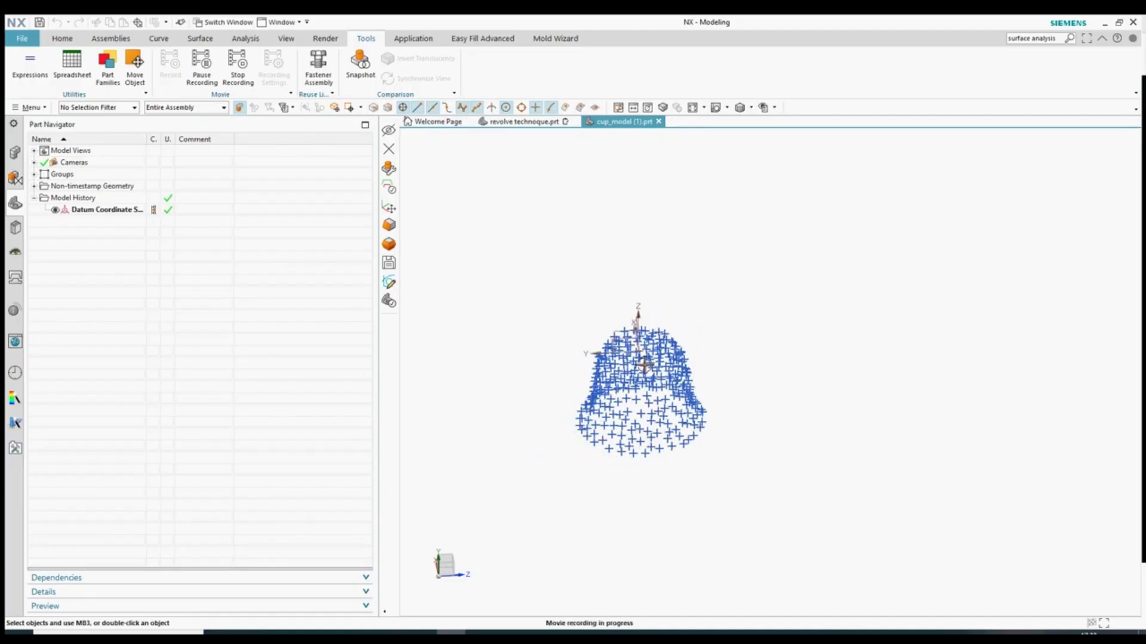
pyautogui.scroll(5, 617, 425)
pyautogui.scroll(-2, 783, 364)
pyautogui.moveTo(782, 370); pyautogui.dragTo(818, 338, button='middle')
pyautogui.scroll(-2, 457, 382)
pyautogui.scroll(2, 548, 353)
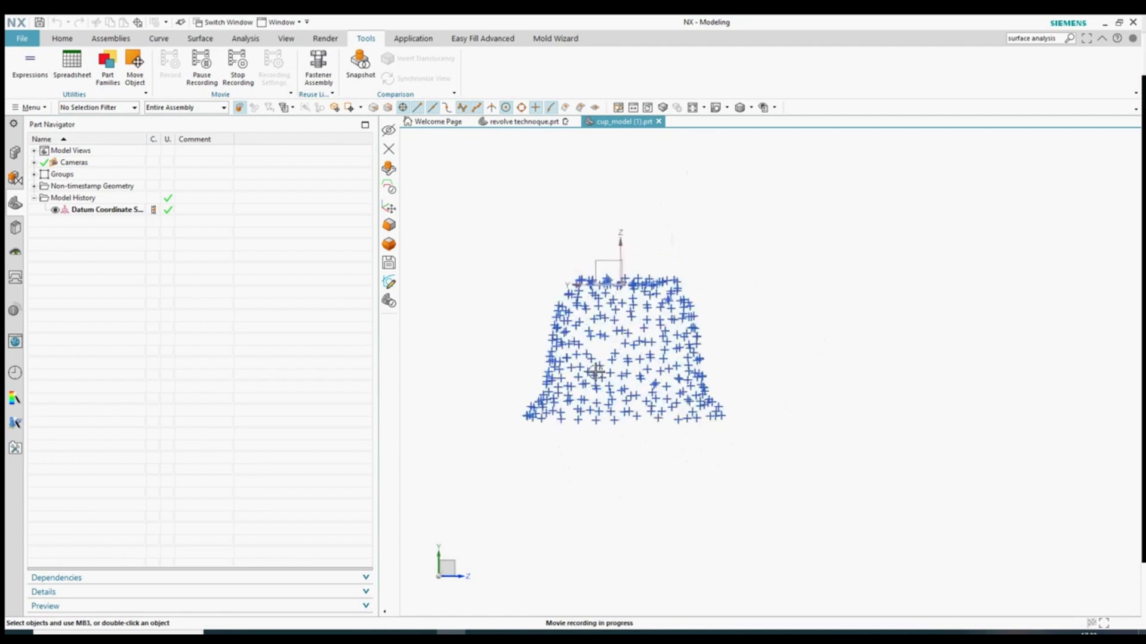
pyautogui.click(728, 108)
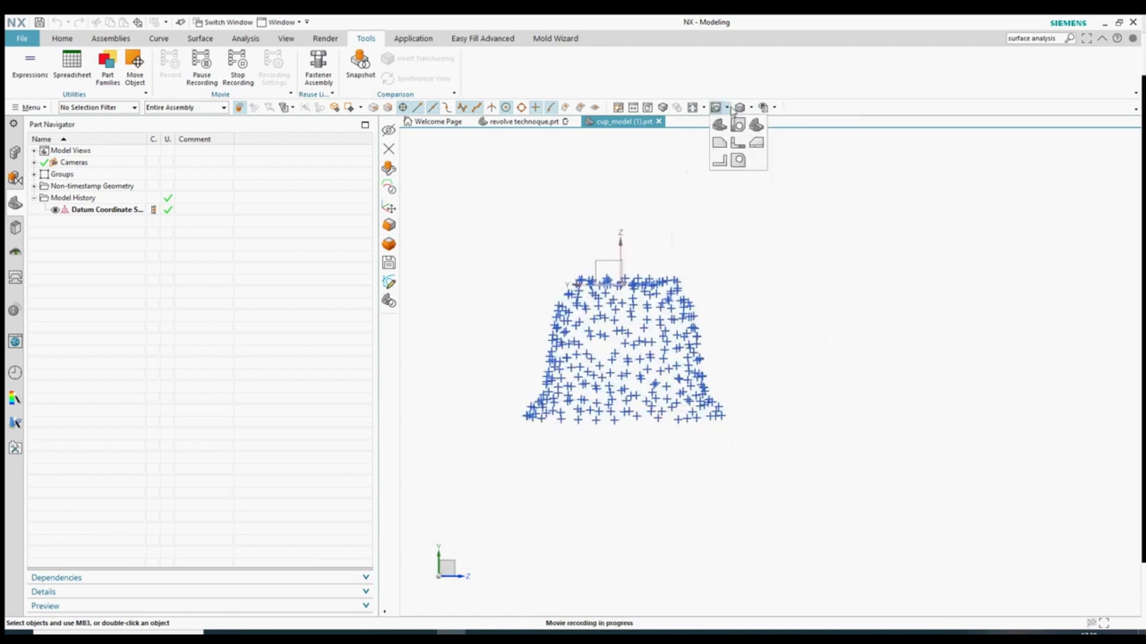
pyautogui.click(728, 124)
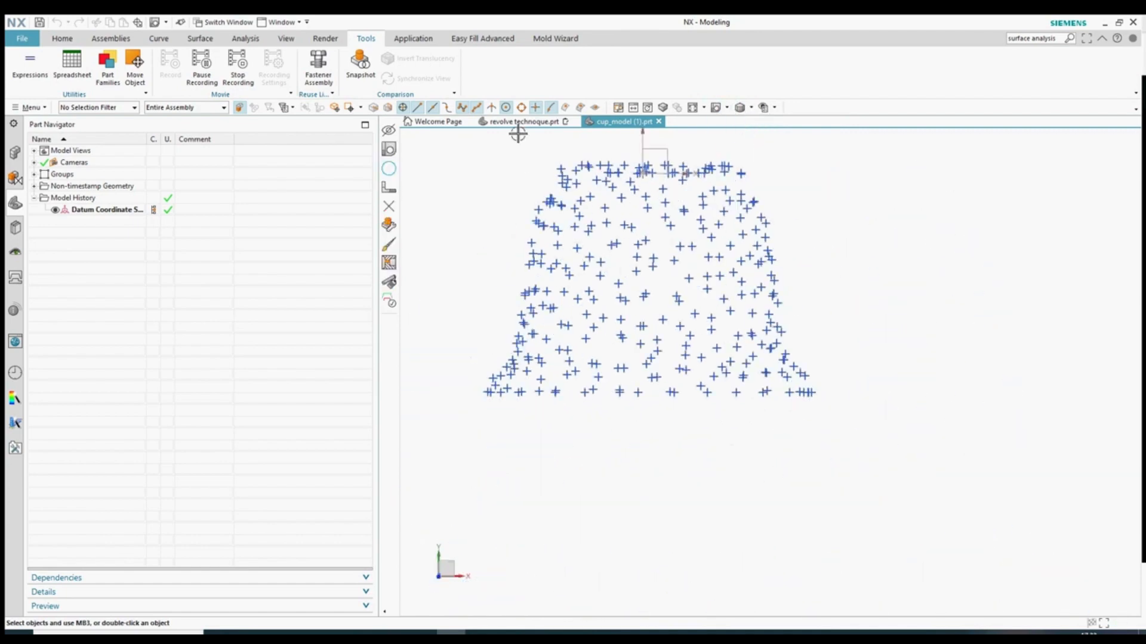
# - Hide all points above the bottom row using two box selections and Ctrl+B
pyautogui.scroll(-2, 761, 528)
pyautogui.moveTo(589, 235); pyautogui.dragTo(856, 446)
pyautogui.hotkey('ctrl', 'b')
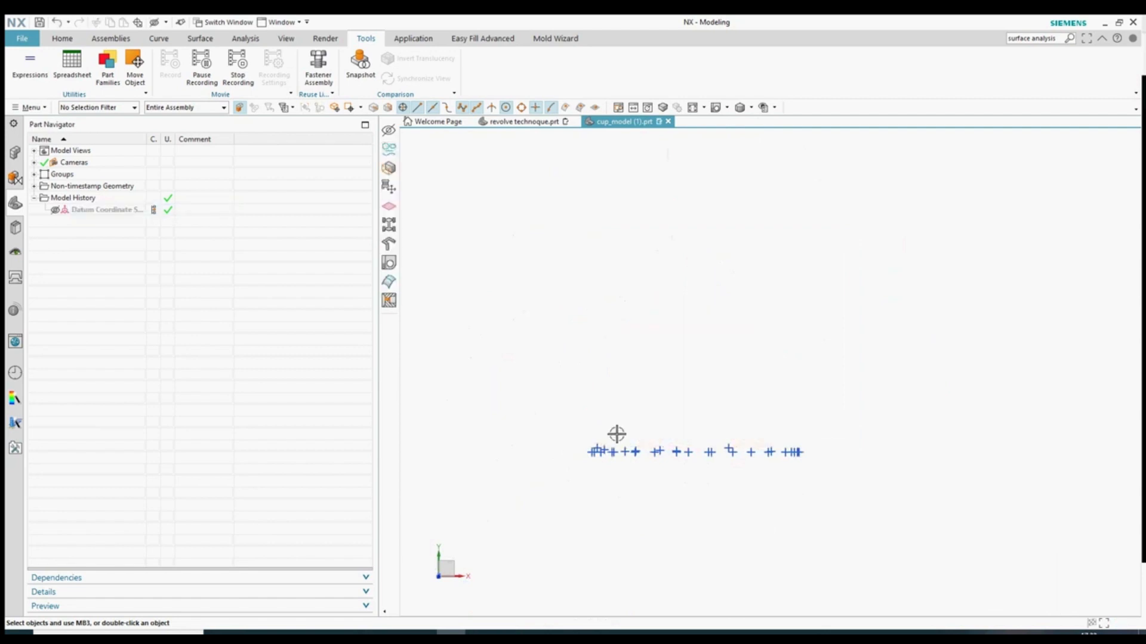
pyautogui.scroll(2, 604, 417)
pyautogui.moveTo(515, 298); pyautogui.dragTo(1128, 447)
pyautogui.hotkey('ctrl', 'b')
pyautogui.scroll(-2, 751, 375)
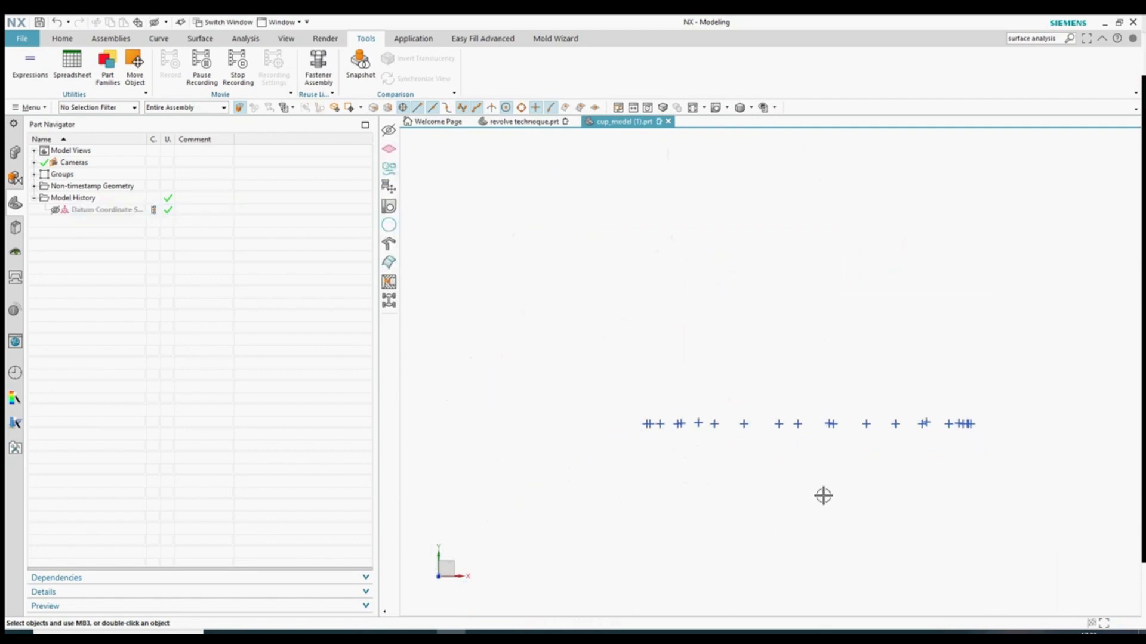
pyautogui.scroll(-2, 611, 326)
pyautogui.scroll(-1, 579, 378)
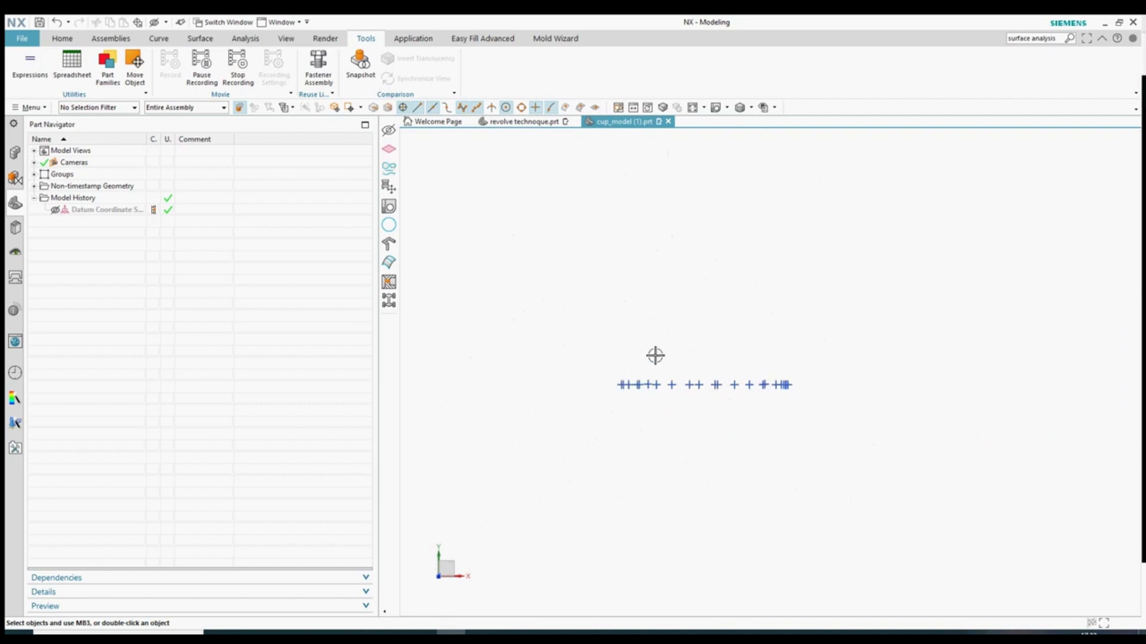
pyautogui.click(58, 45)
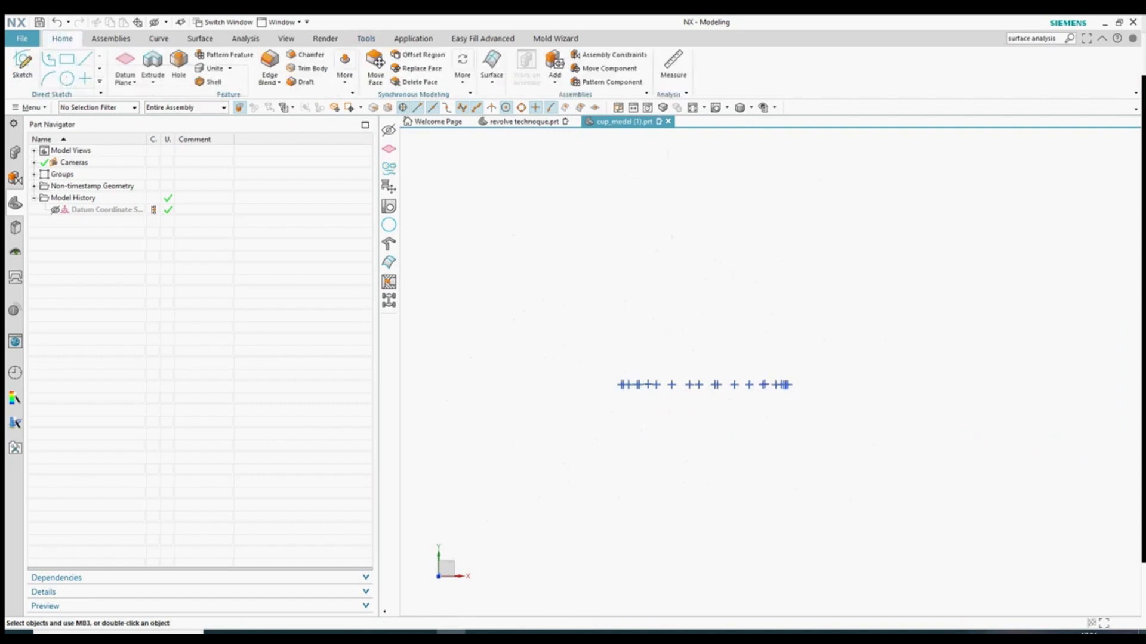
# - Unhide all points and the datum, then create a sketch on the datum plane
pyautogui.moveTo(685, 150); pyautogui.dragTo(688, 228, button='middle')
pyautogui.hotkey('ctrl', 'w')
pyautogui.click(997, 165)
pyautogui.middleClick(780, 384)
pyautogui.moveTo(780, 383)
pyautogui.mouseDown(button='middle')
pyautogui.moveTo(813, 374)
pyautogui.moveTo(806, 361)
pyautogui.moveTo(809, 435)
pyautogui.mouseUp(button='middle')
pyautogui.scroll(3, 691, 333)
pyautogui.click(23, 63)
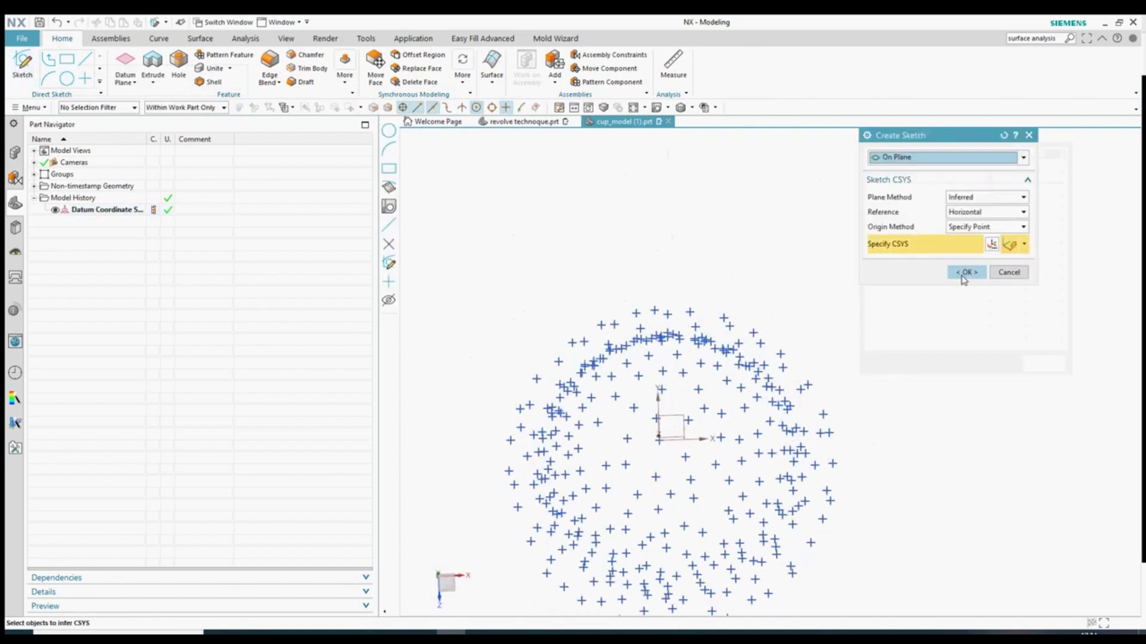
pyautogui.click(965, 273)
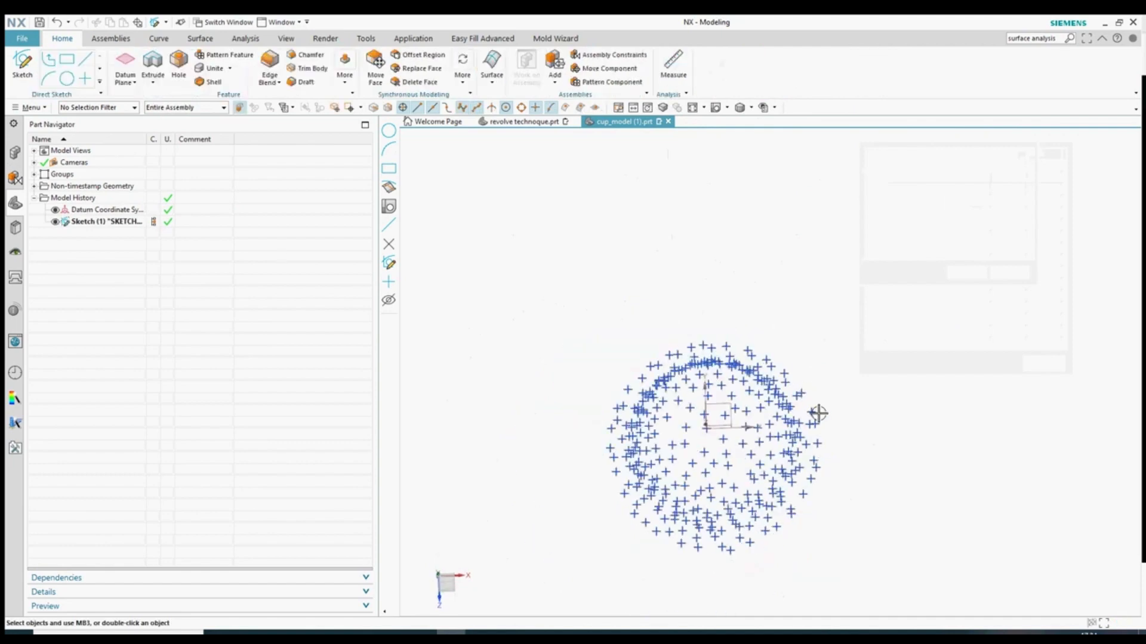
# - Hide the cloud's lower points, leaving the top ring, and view it from above
pyautogui.click(717, 110)
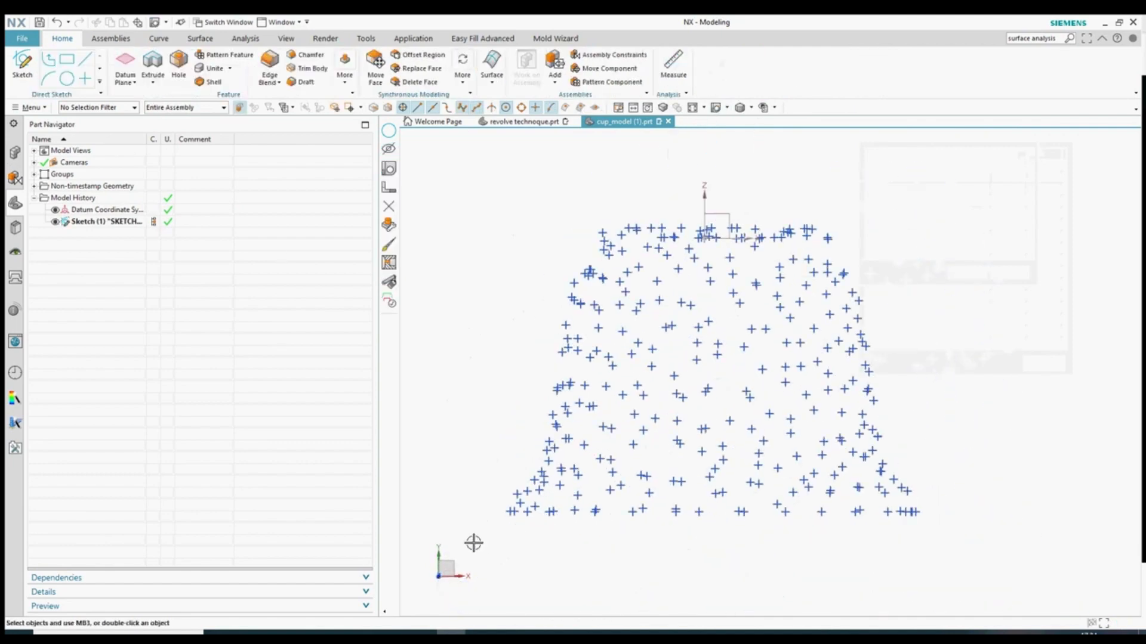
pyautogui.moveTo(473, 543); pyautogui.dragTo(966, 254)
pyautogui.hotkey('ctrl', 'b')
pyautogui.moveTo(846, 316); pyautogui.dragTo(764, 476, button='middle')
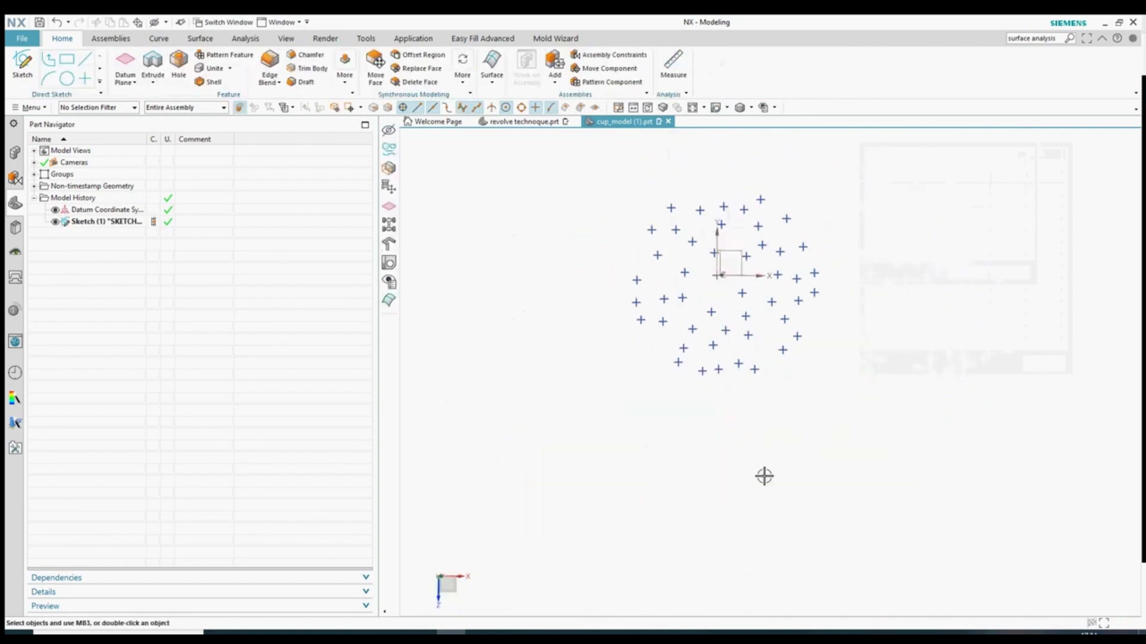
pyautogui.scroll(-1, 763, 476)
pyautogui.scroll(2, 755, 277)
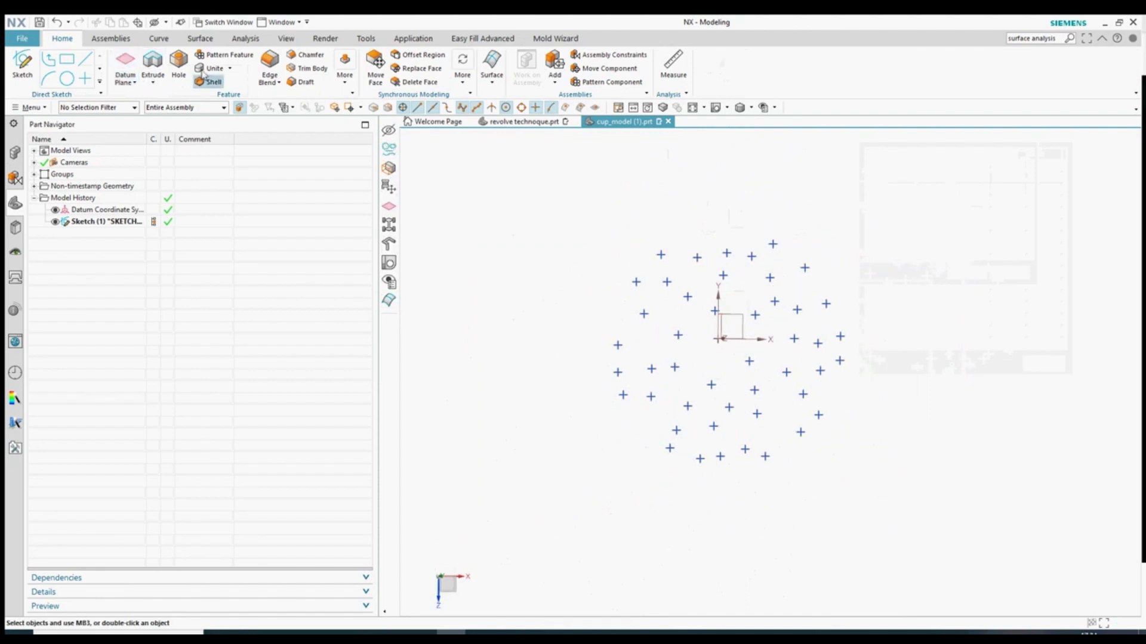
# - Clear the point selection, then start and cancel the Circle command
pyautogui.click(159, 39)
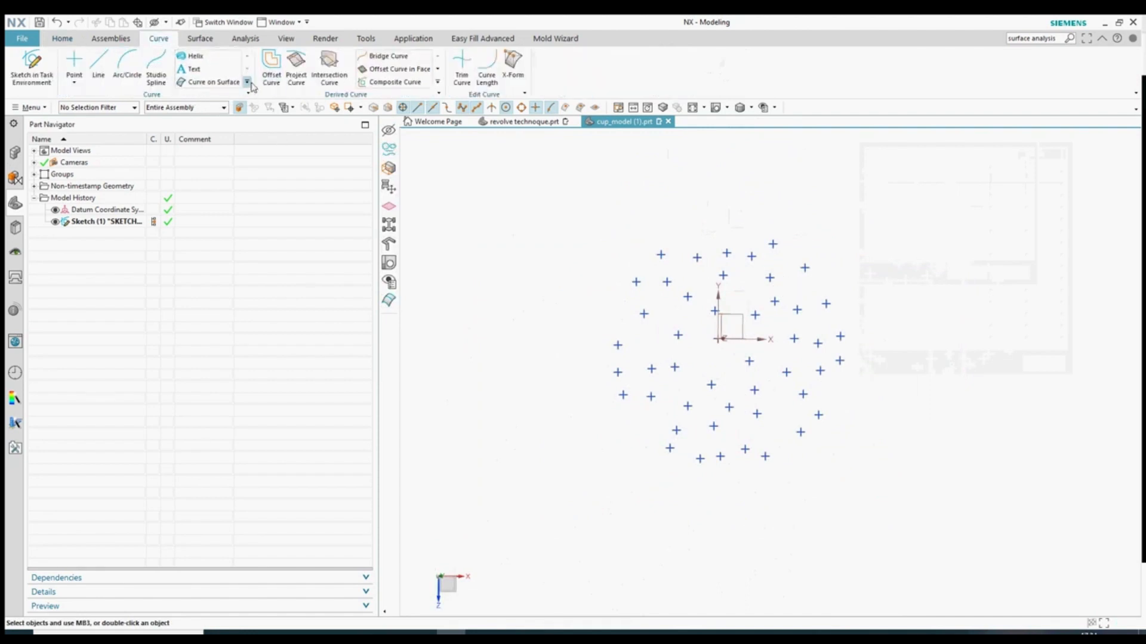
pyautogui.click(63, 39)
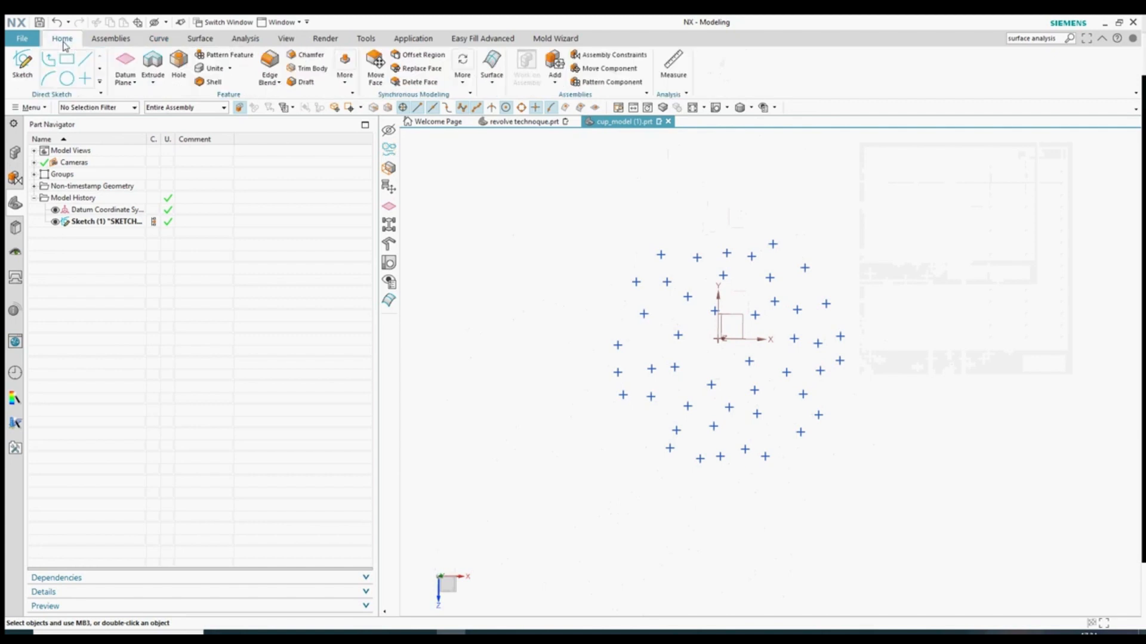
pyautogui.click(127, 87)
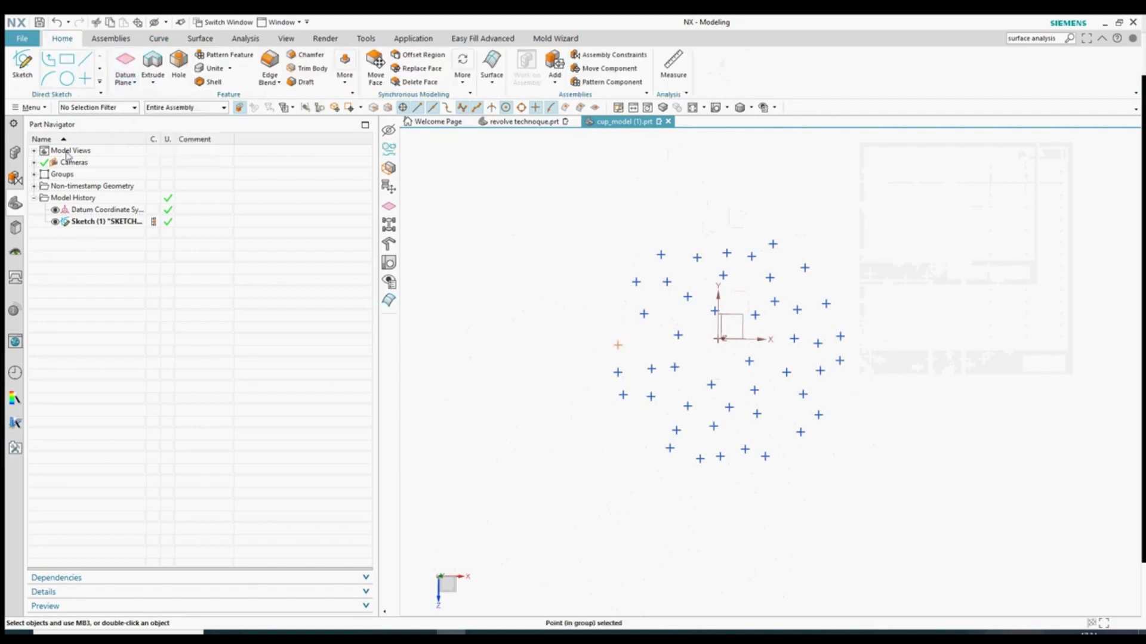
pyautogui.press('Escape')
pyautogui.click(67, 78)
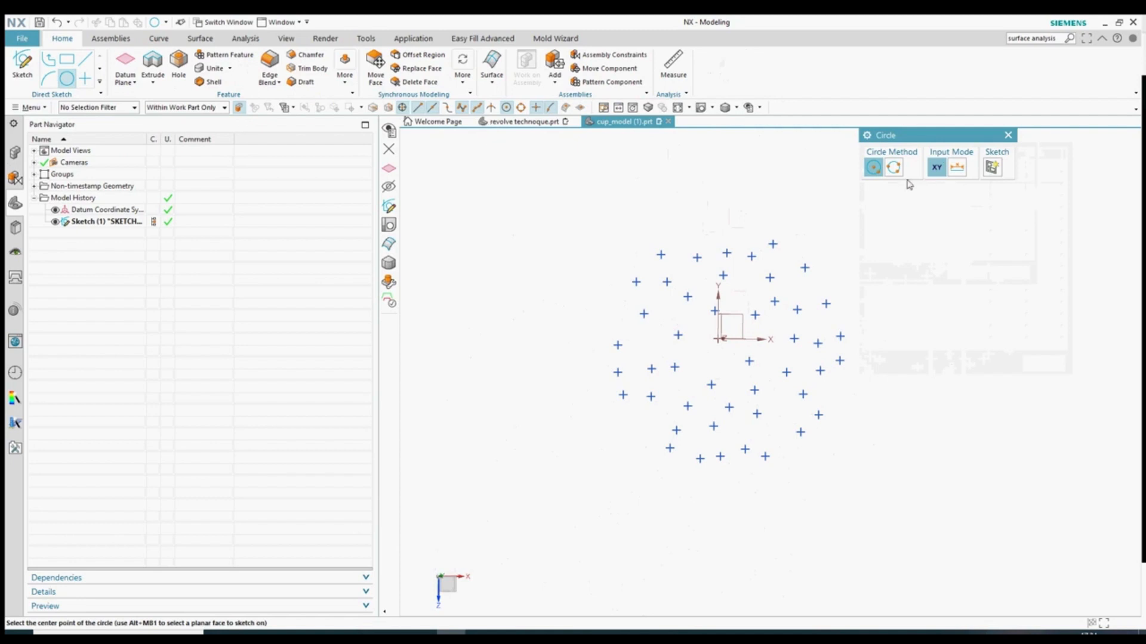
pyautogui.click(1008, 135)
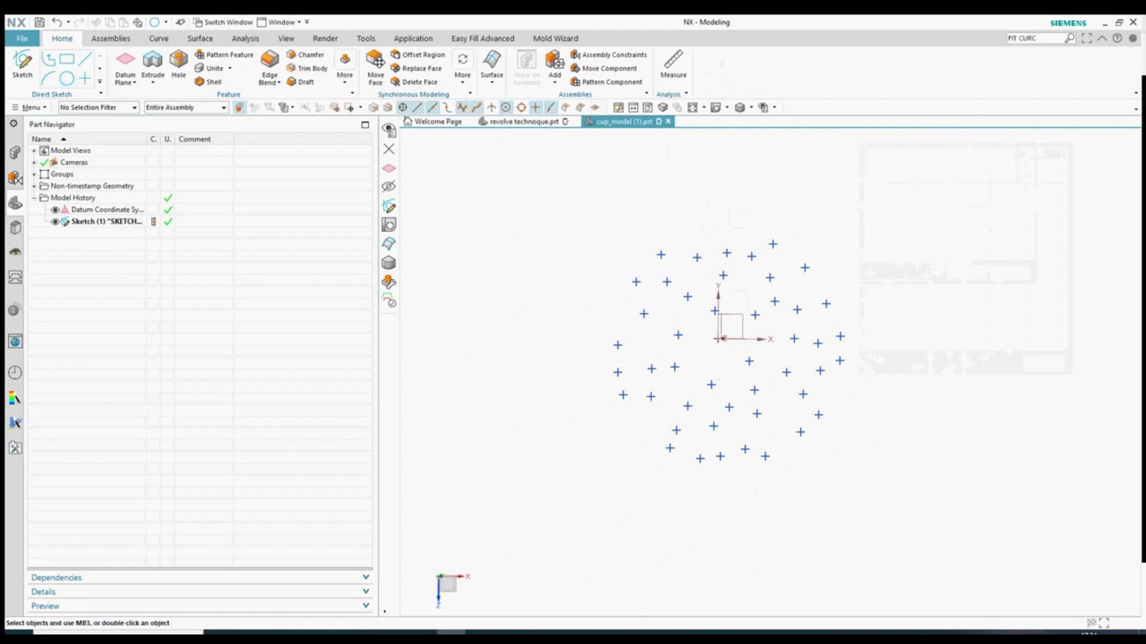
# - Find Fit Curve via a 'FIT SPLINE' search and set its type to Fit Circle
pyautogui.write('FIT SPLINE')
pyautogui.press('Return')
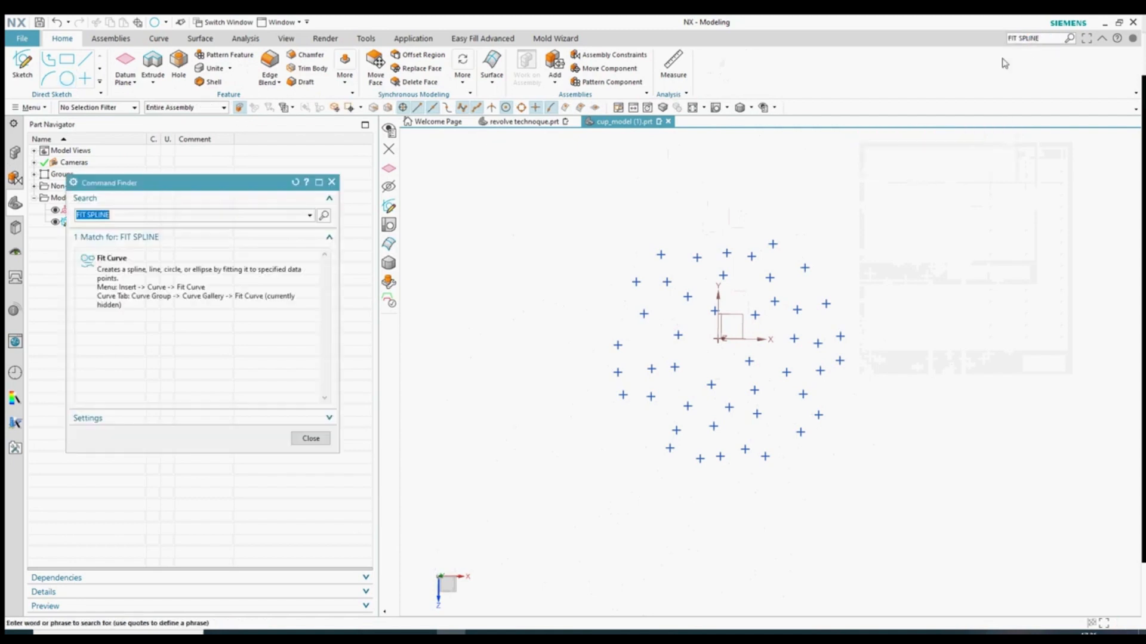
pyautogui.click(112, 257)
pyautogui.click(918, 158)
pyautogui.click(913, 195)
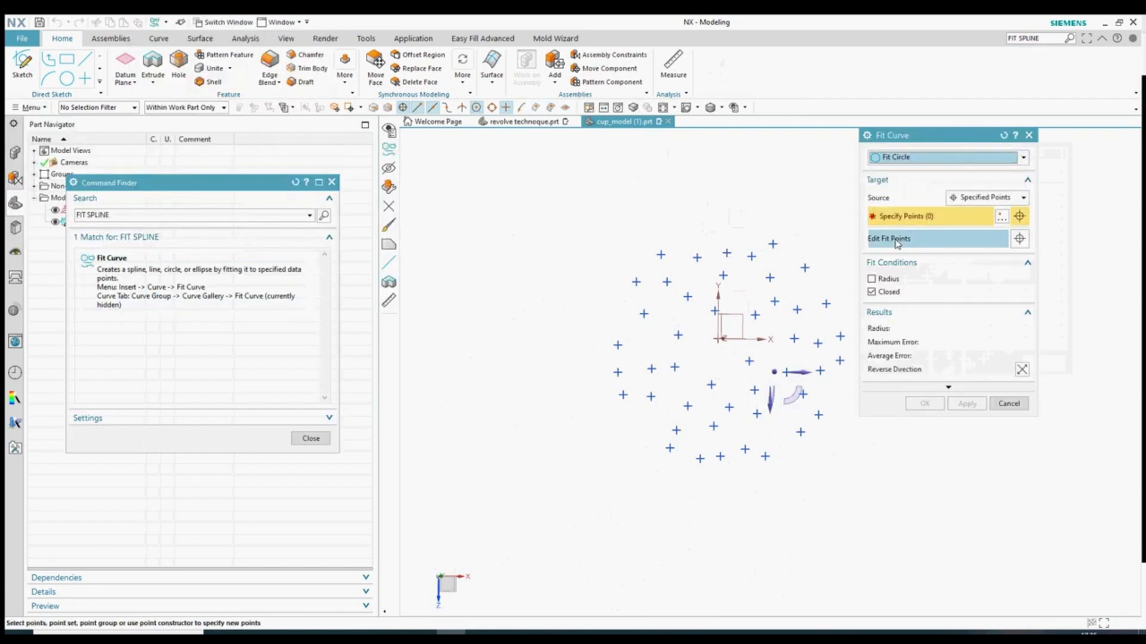
pyautogui.moveTo(955, 143); pyautogui.dragTo(1010, 143)
# - Pick eight ring points and apply the fitted circle of radius about 25.66
pyautogui.click(660, 255)
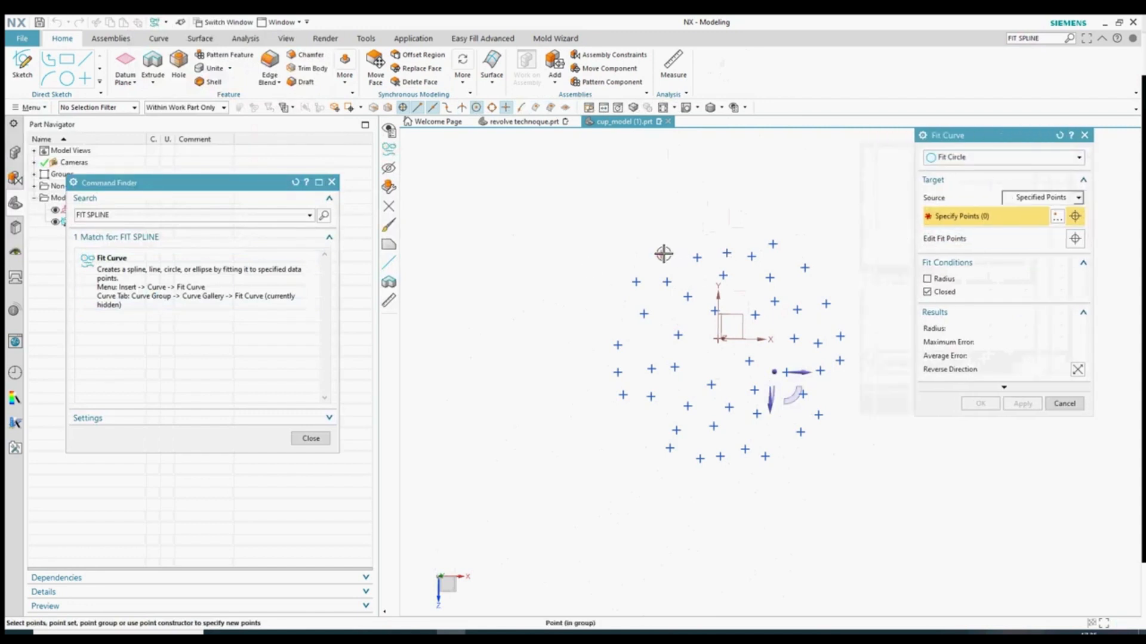
pyautogui.click(617, 345)
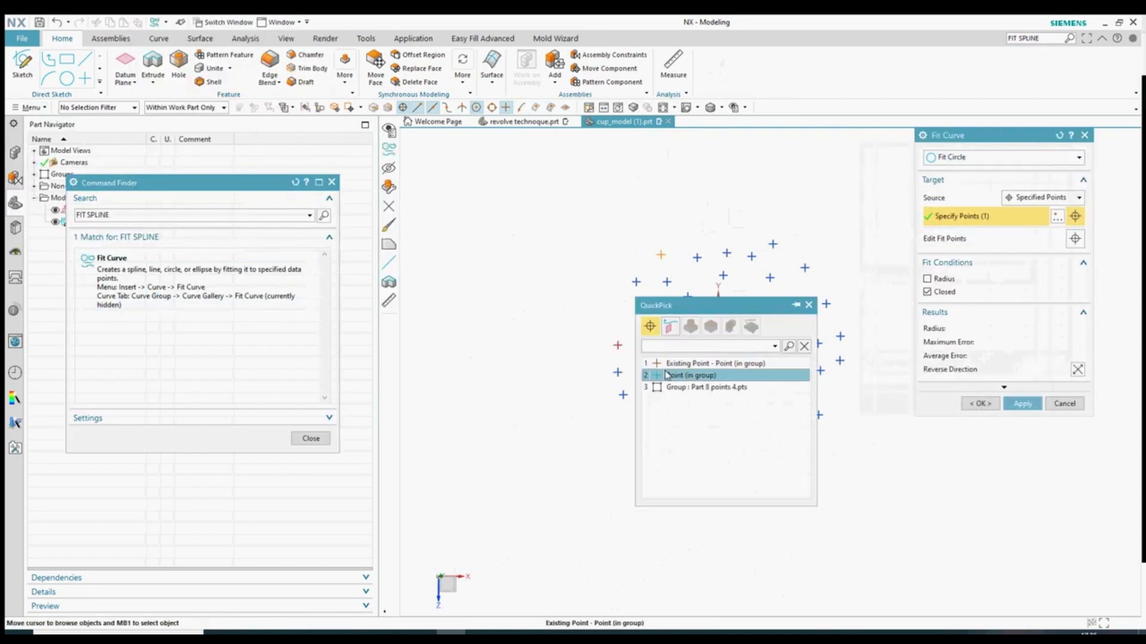
pyautogui.click(676, 366)
pyautogui.click(670, 447)
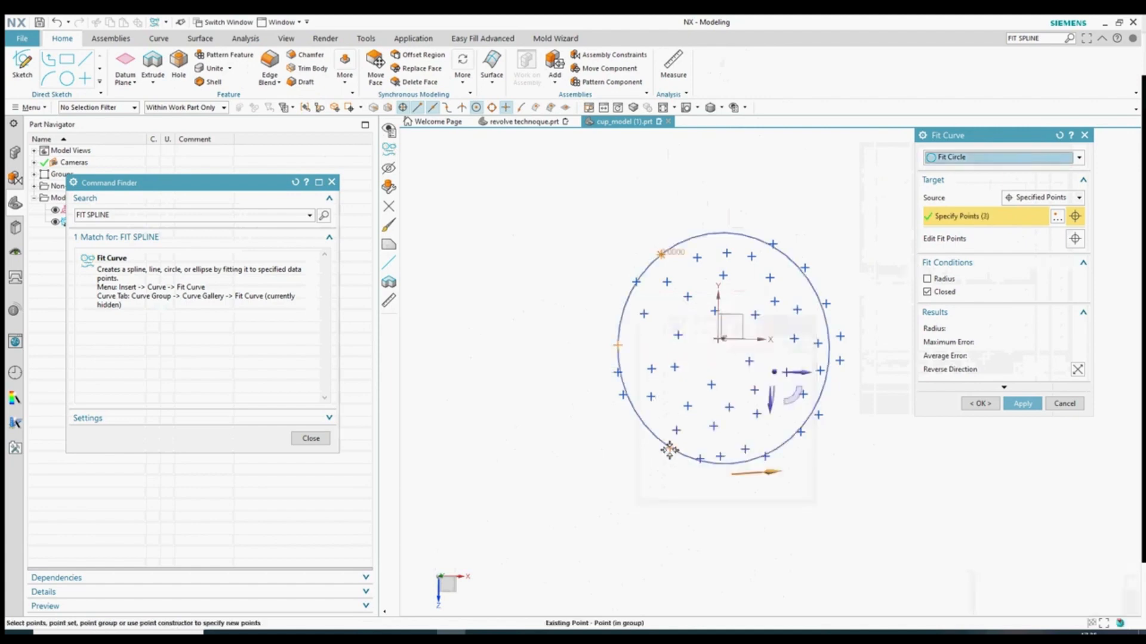
pyautogui.click(765, 456)
pyautogui.click(819, 415)
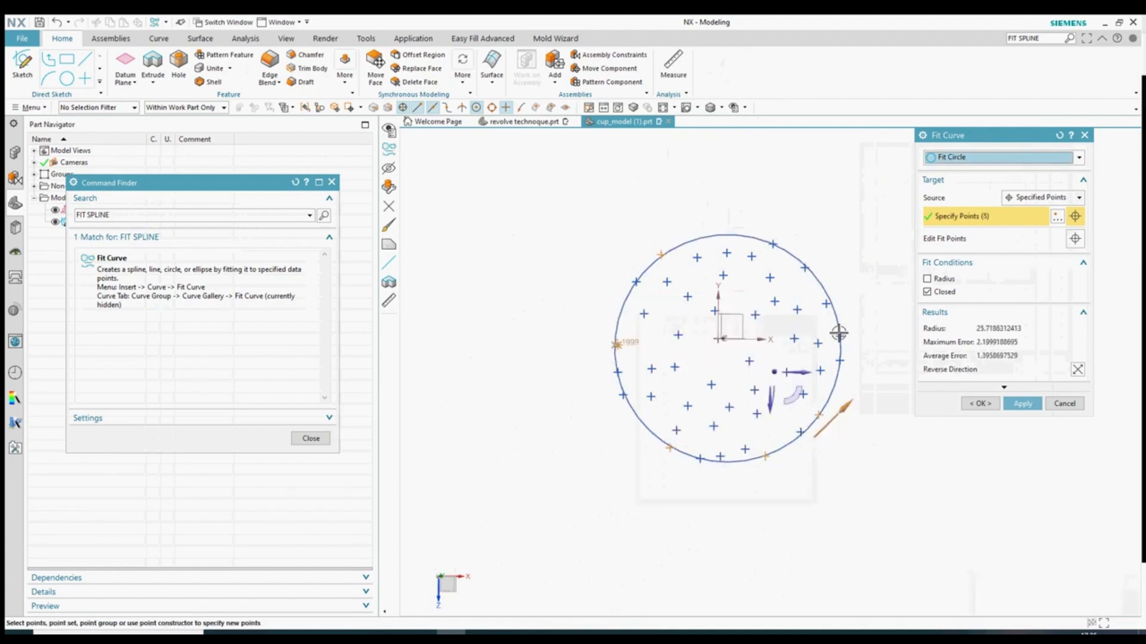
pyautogui.click(840, 336)
pyautogui.click(805, 267)
pyautogui.click(773, 244)
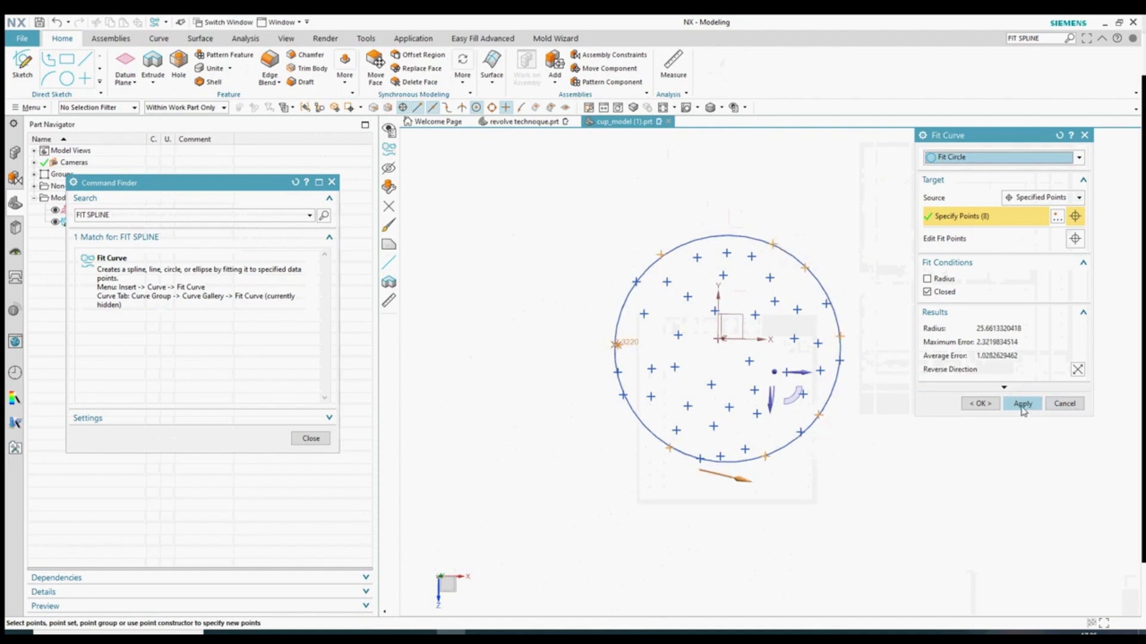
pyautogui.click(1022, 404)
pyautogui.click(1056, 404)
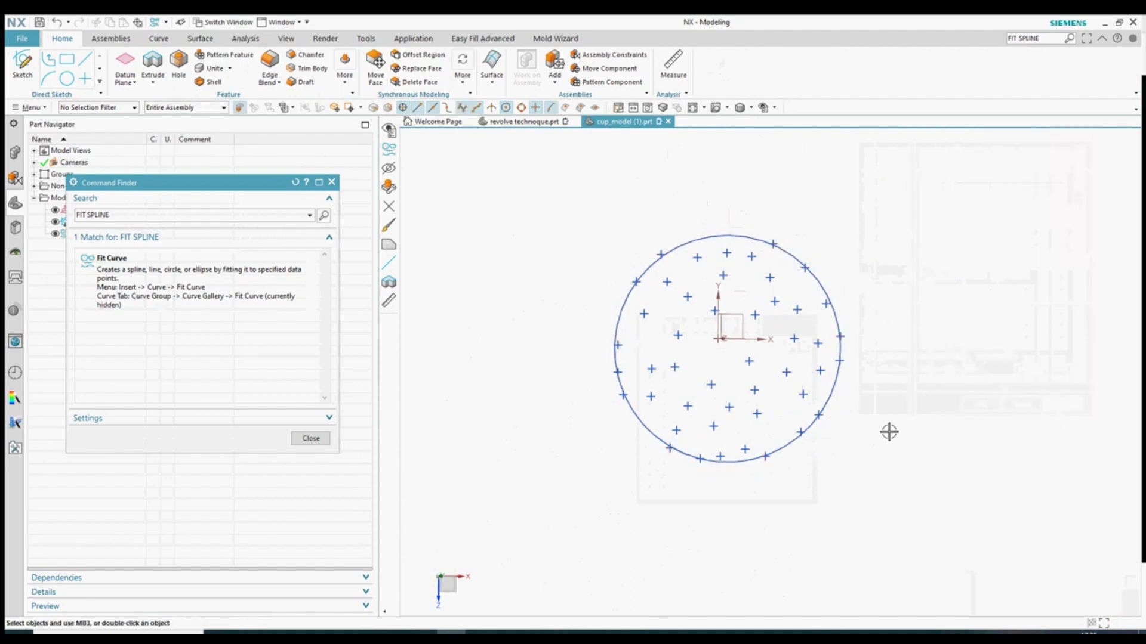
# - Create a new sketch on the datum plane
pyautogui.moveTo(849, 368); pyautogui.dragTo(818, 334, button='middle')
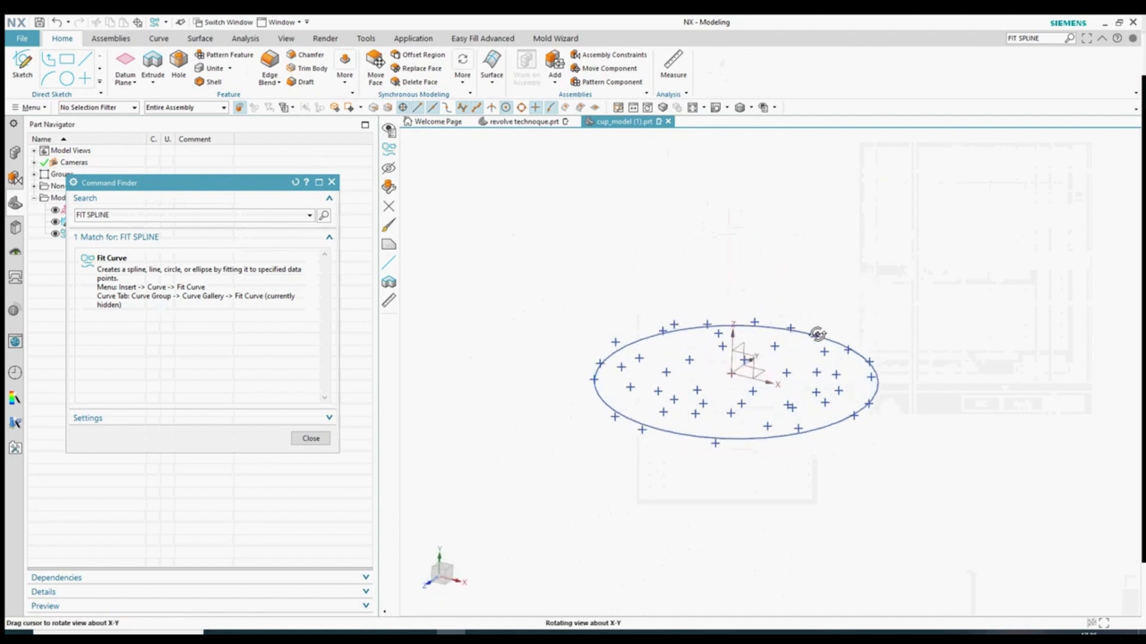
pyautogui.click(310, 440)
pyautogui.scroll(2, 723, 390)
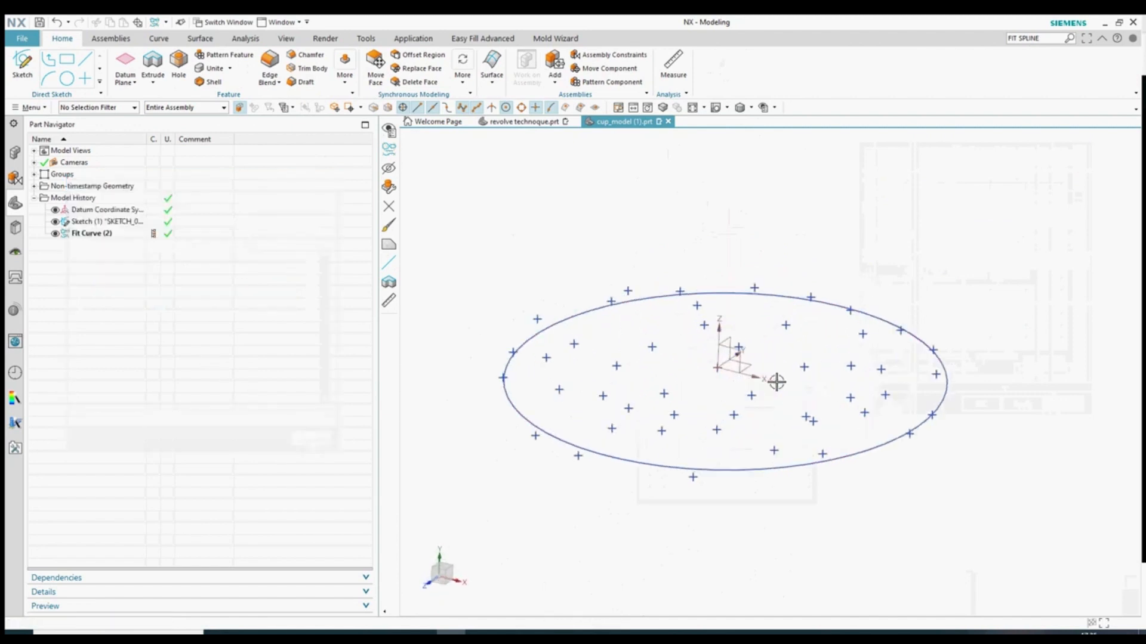
pyautogui.press('s')
pyautogui.click(741, 367)
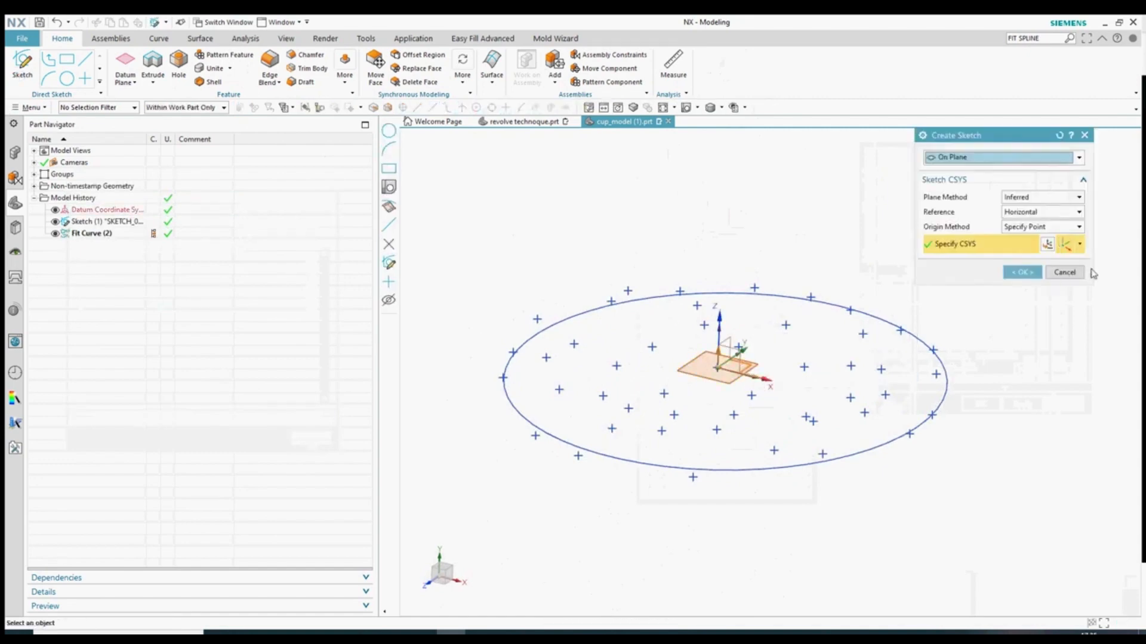
pyautogui.click(1024, 273)
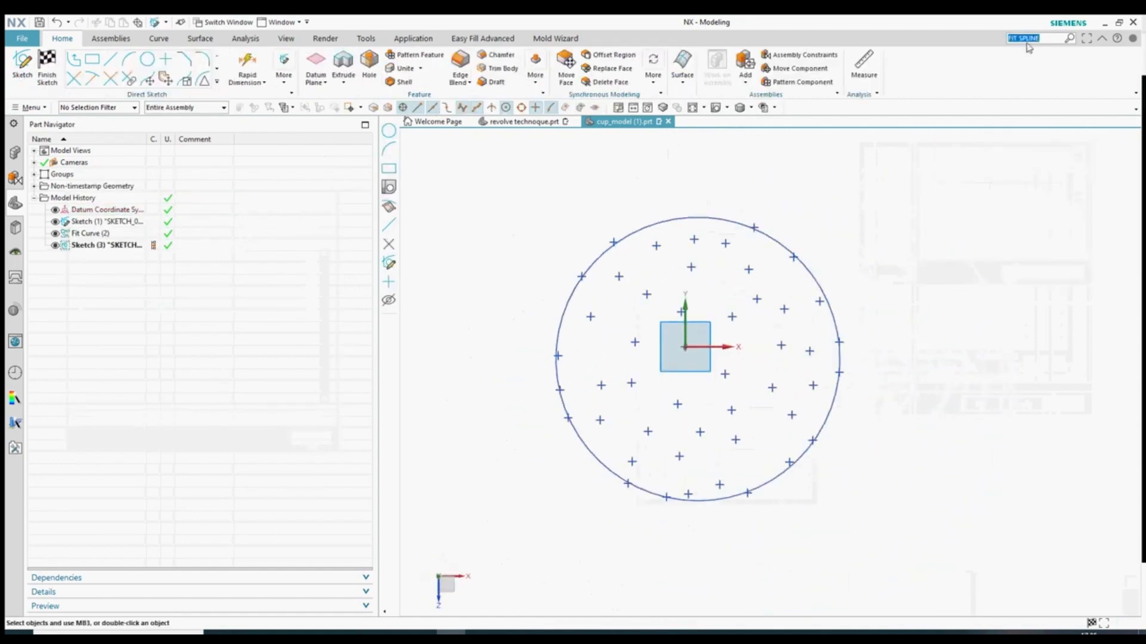
# - Project the fitted circle into the new sketch
pyautogui.click(119, 258)
pyautogui.click(768, 236)
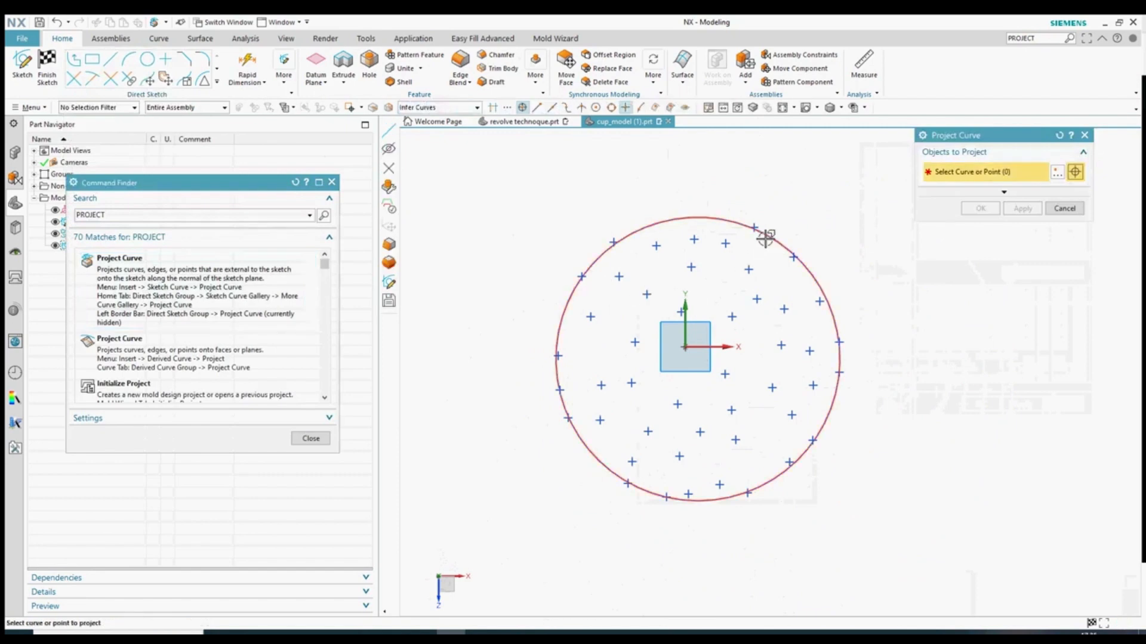
pyautogui.click(982, 209)
pyautogui.click(310, 439)
# - Hide the original Fit Curve with Ctrl+B
pyautogui.moveTo(518, 282); pyautogui.dragTo(522, 198, button='middle')
pyautogui.hotkey('ctrl', 'f')
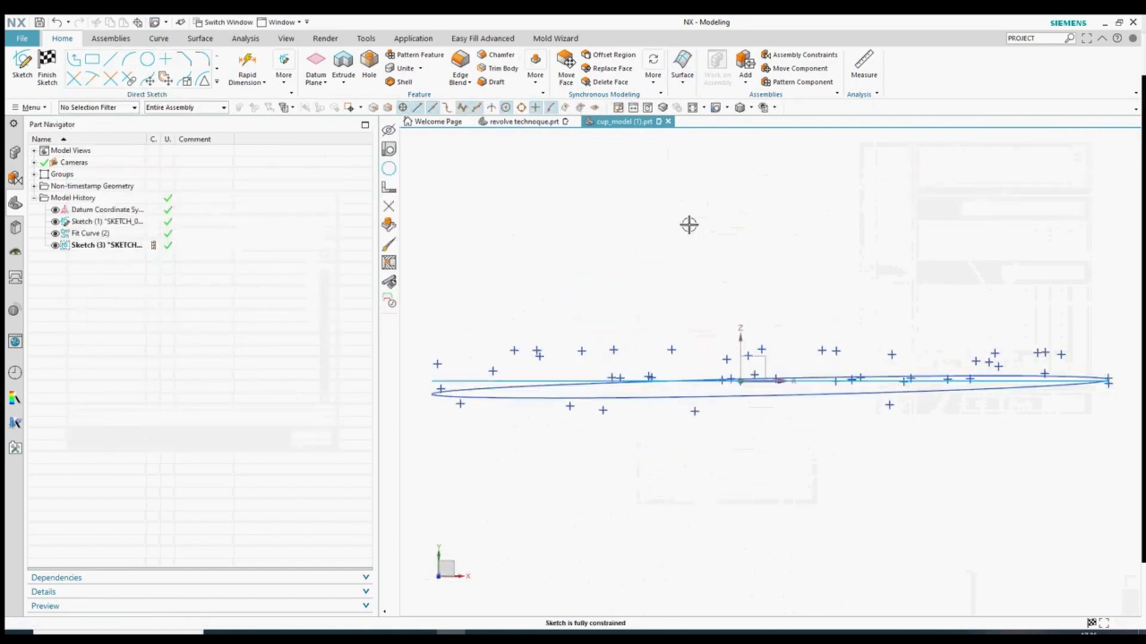
pyautogui.click(592, 404)
pyautogui.hotkey('ctrl', 'b')
pyautogui.scroll(-2, 744, 439)
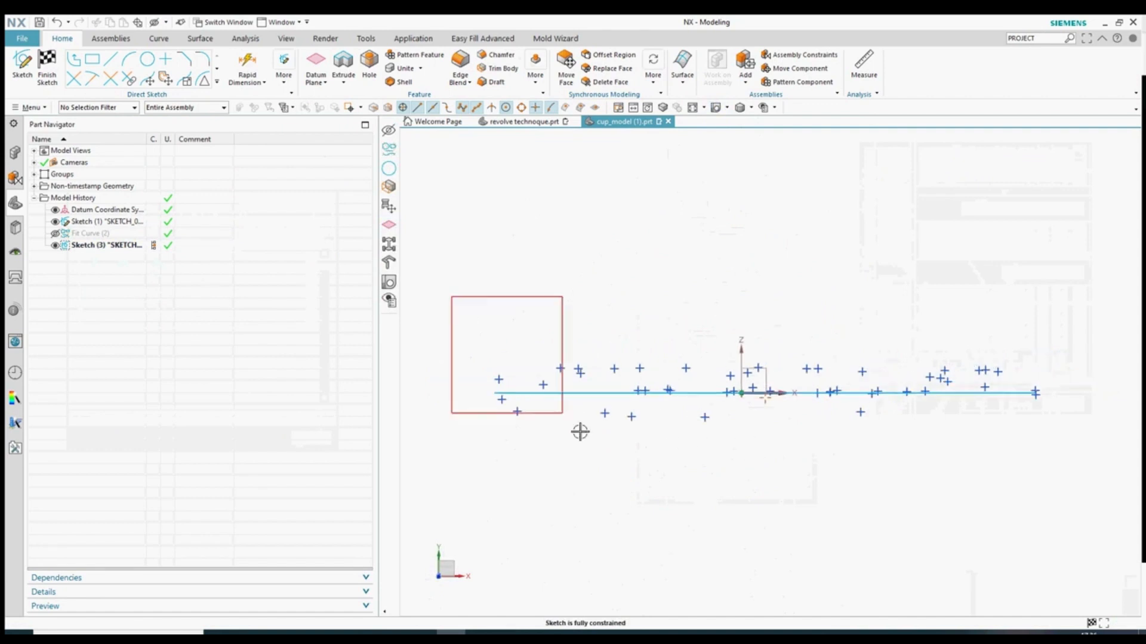
pyautogui.moveTo(580, 431); pyautogui.dragTo(735, 515)
pyautogui.press('Escape')
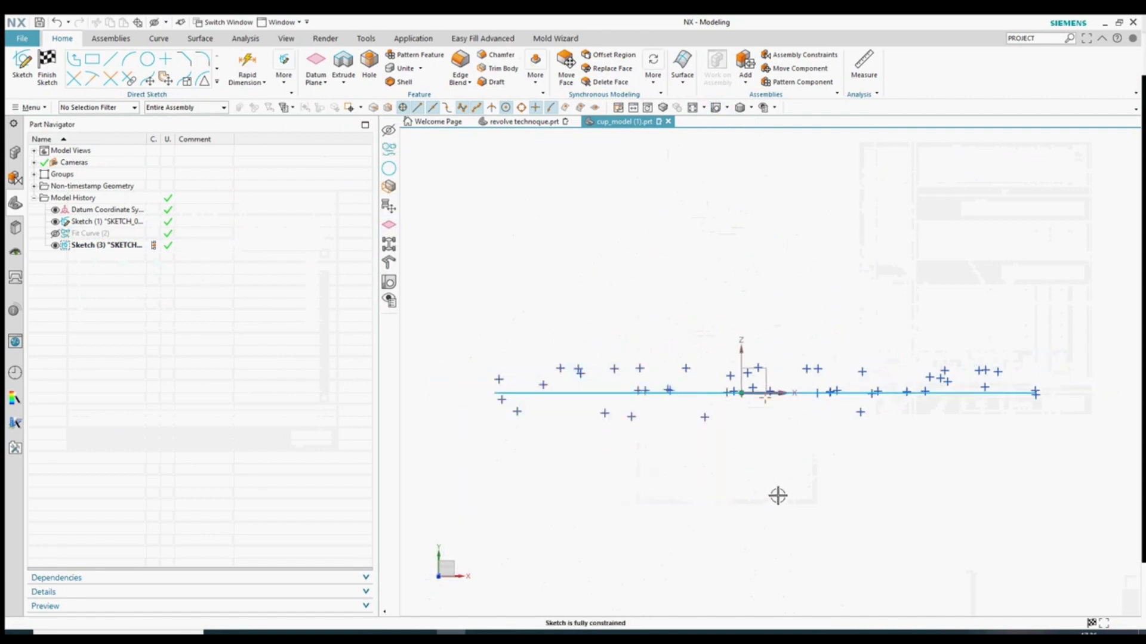
# - Hide all remaining scattered cloud points in several box-selected groups
pyautogui.moveTo(778, 496); pyautogui.dragTo(781, 509, button='middle')
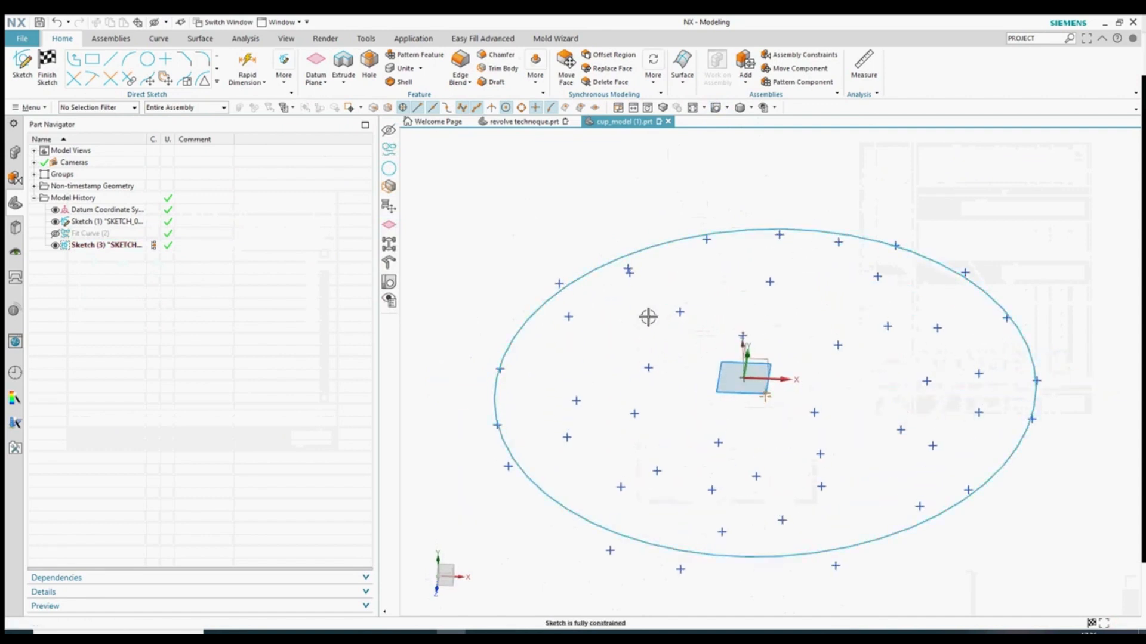
pyautogui.moveTo(717, 363)
pyautogui.mouseDown(button='middle')
pyautogui.moveTo(688, 368)
pyautogui.moveTo(714, 356)
pyautogui.mouseUp(button='middle')
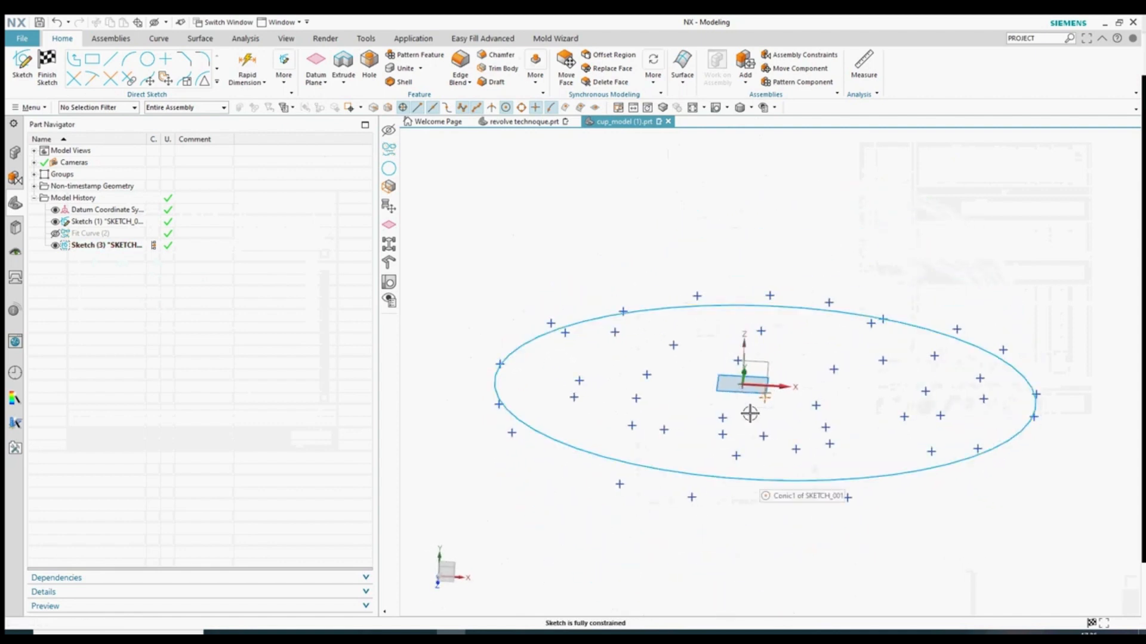
pyautogui.scroll(-2, 637, 387)
pyautogui.moveTo(447, 260); pyautogui.dragTo(696, 532)
pyautogui.hotkey('ctrl', 'b')
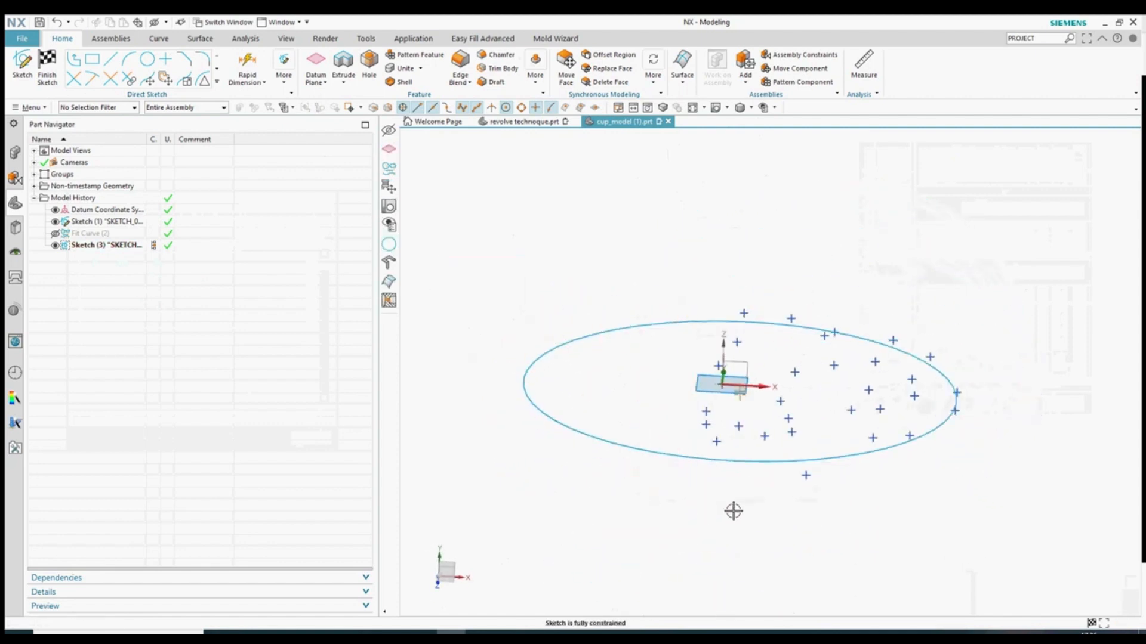
pyautogui.moveTo(1062, 227); pyautogui.dragTo(759, 558)
pyautogui.hotkey('ctrl', 'b')
pyautogui.moveTo(722, 504); pyautogui.dragTo(683, 540, button='middle')
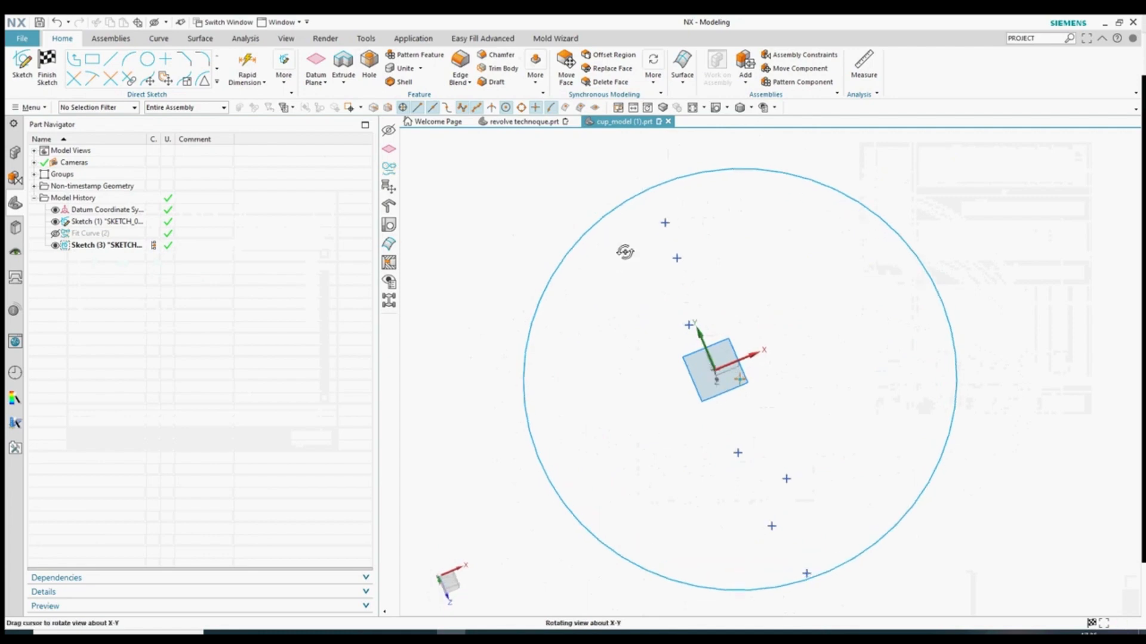
pyautogui.moveTo(575, 171); pyautogui.dragTo(736, 388)
pyautogui.hotkey('ctrl', 'b')
pyautogui.moveTo(895, 593); pyautogui.dragTo(665, 433)
pyautogui.hotkey('ctrl', 'b')
# - Check the circle edge-on and finish the sketch
pyautogui.moveTo(796, 434); pyautogui.dragTo(762, 345, button='middle')
pyautogui.click(718, 108)
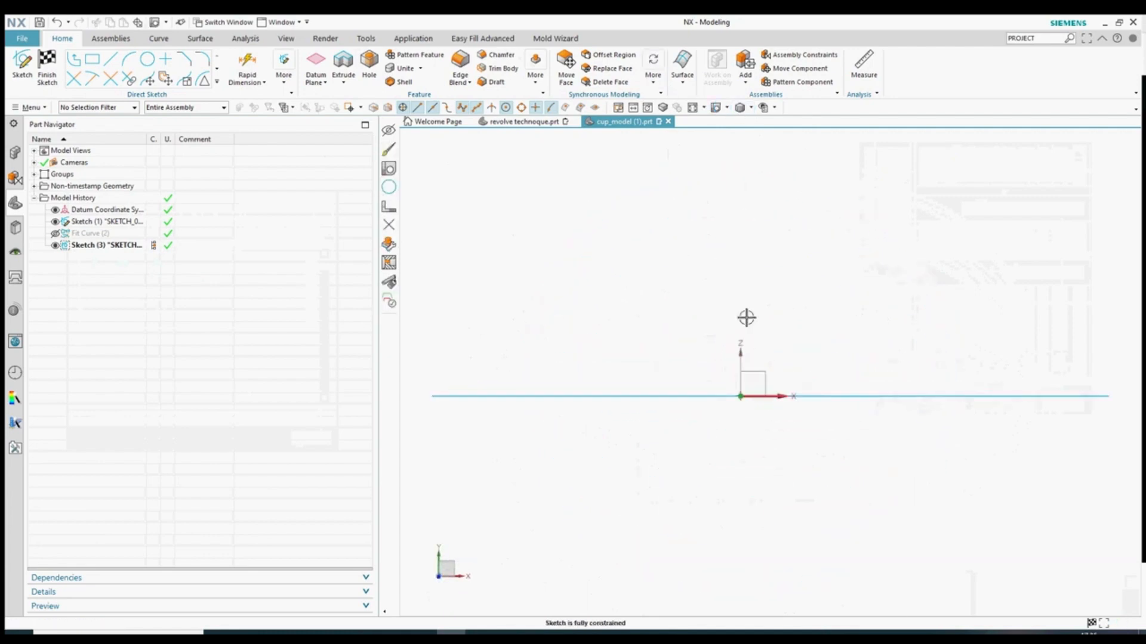
pyautogui.moveTo(767, 280)
pyautogui.mouseDown(button='middle')
pyautogui.moveTo(726, 404)
pyautogui.moveTo(749, 455)
pyautogui.moveTo(746, 510)
pyautogui.mouseUp(button='middle')
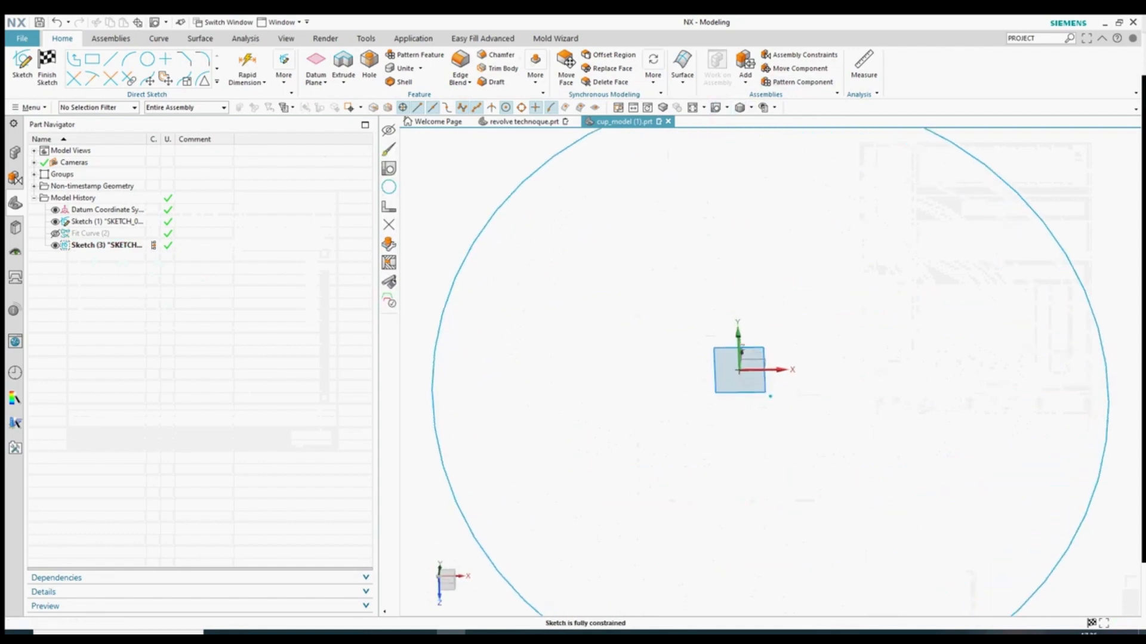
pyautogui.click(53, 74)
# - Cancel a datum plane and reopen Sketch (3) for editing
pyautogui.click(127, 61)
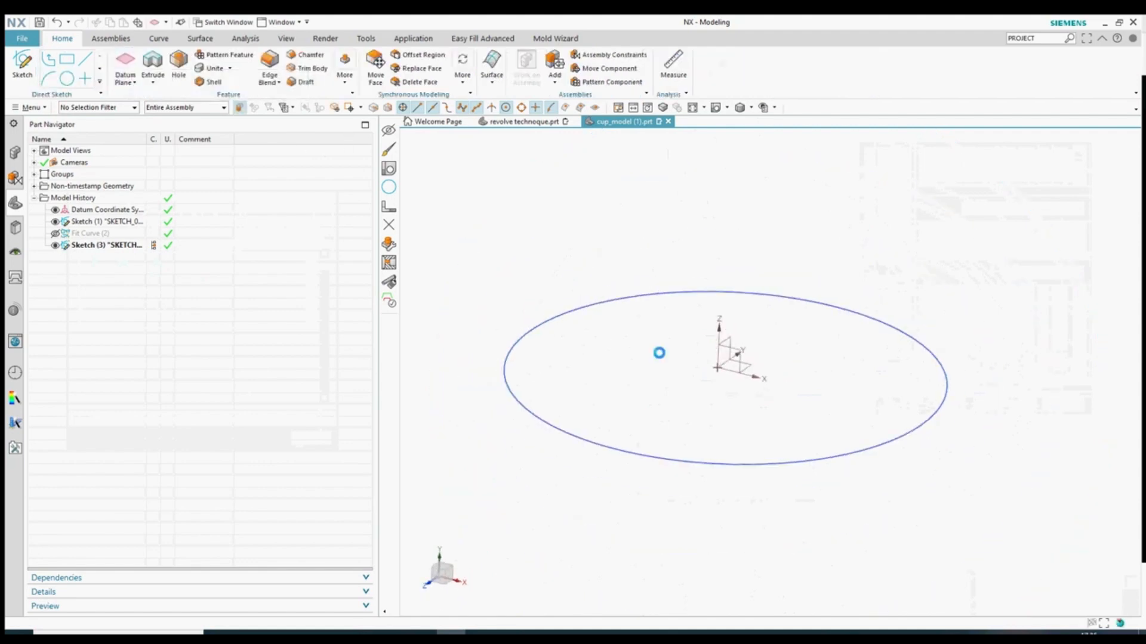
pyautogui.click(1063, 295)
pyautogui.click(614, 302)
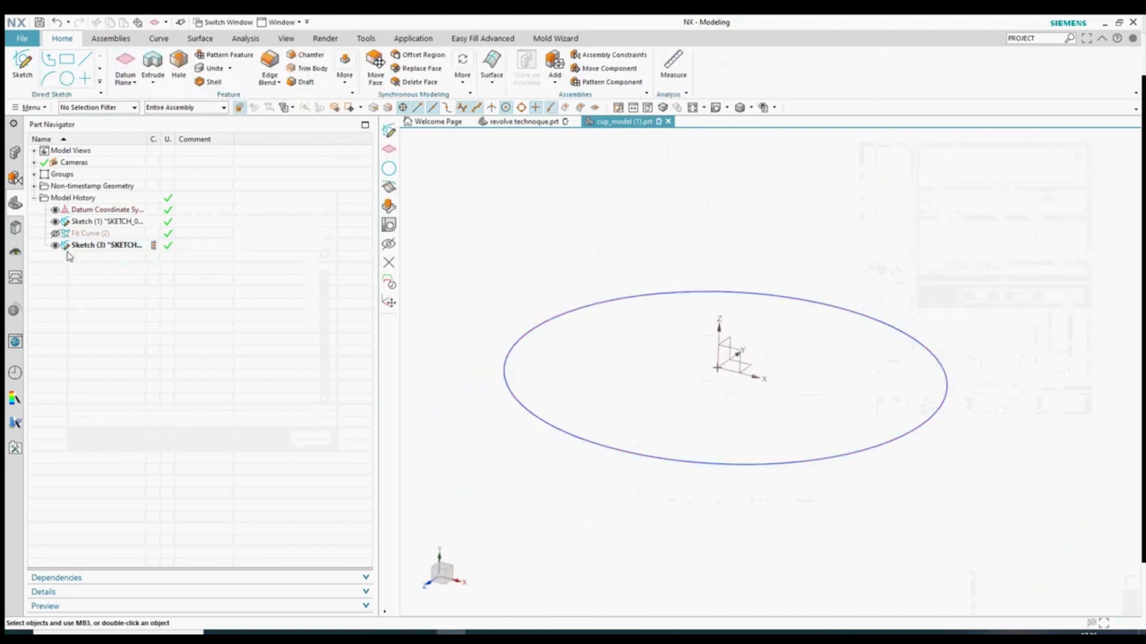
pyautogui.doubleClick(575, 314)
# - Finish Sketch (3) without adding a sketch point
pyautogui.click(162, 77)
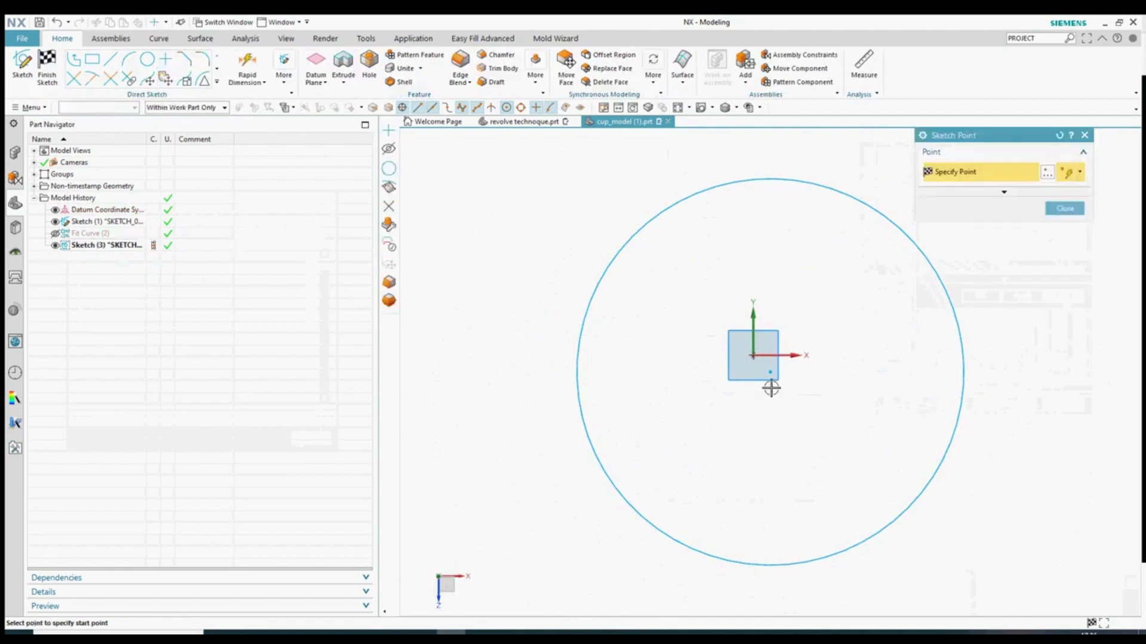
pyautogui.click(1064, 209)
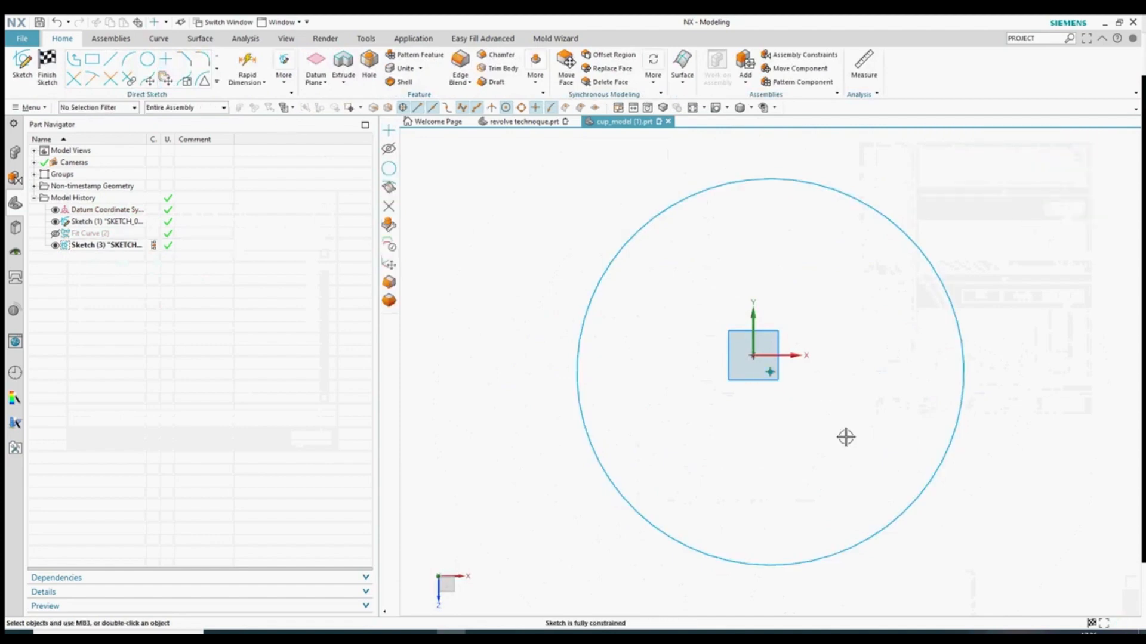
pyautogui.click(48, 72)
# - Add Datum Plane (4) through the circle centre, normal to X, and start Sketch (5)
pyautogui.click(130, 70)
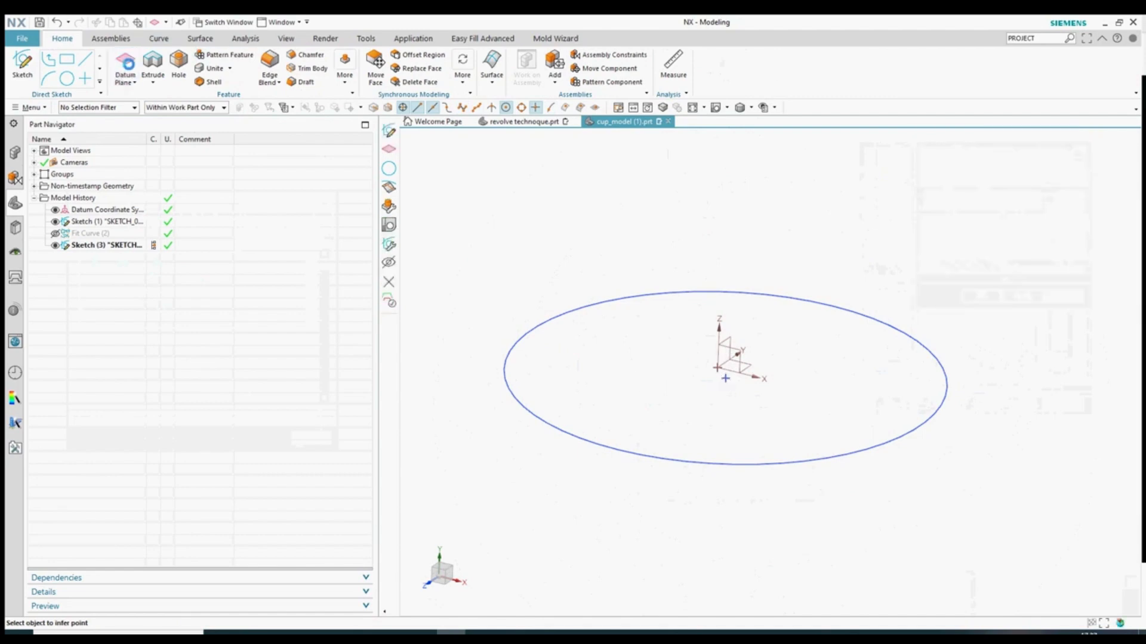
pyautogui.click(725, 378)
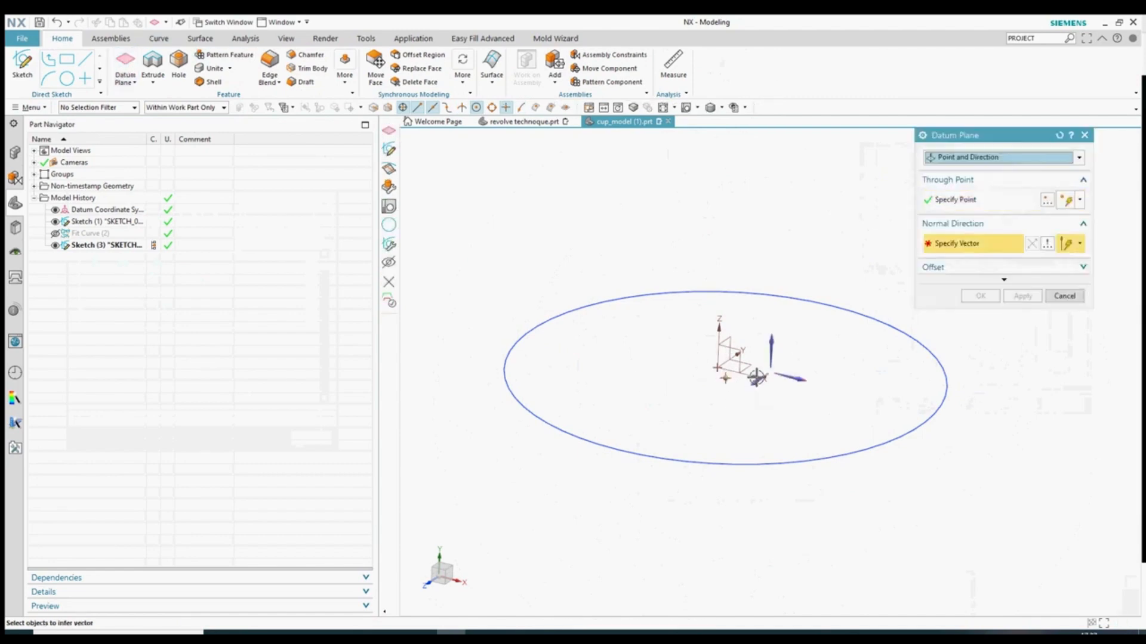
pyautogui.click(788, 373)
pyautogui.click(980, 296)
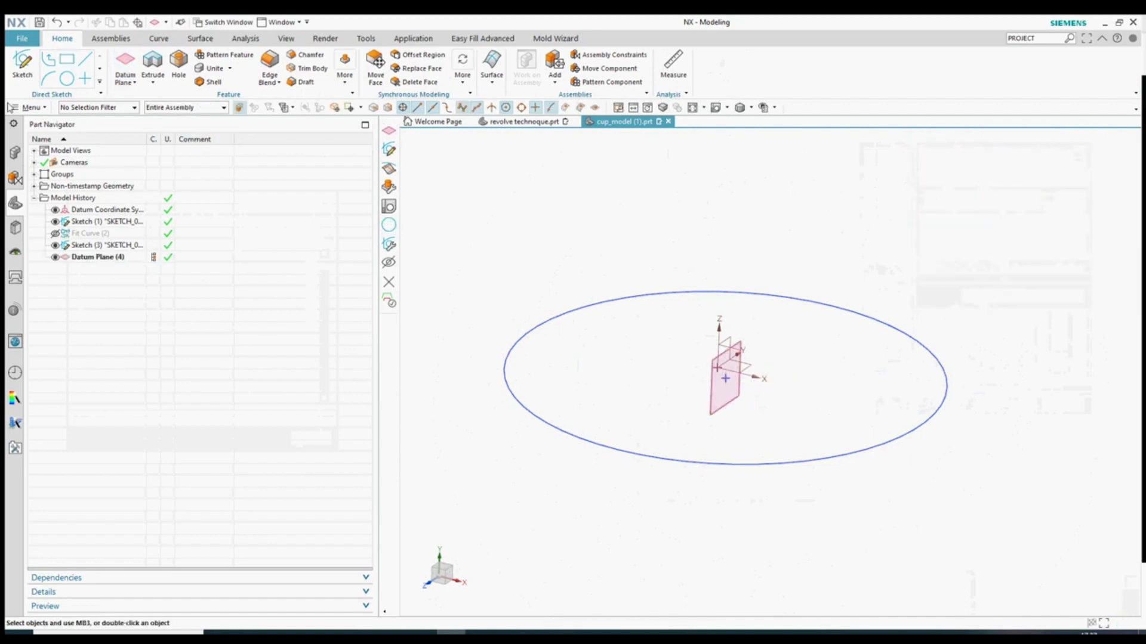
pyautogui.click(724, 388)
pyautogui.middleClick(724, 388)
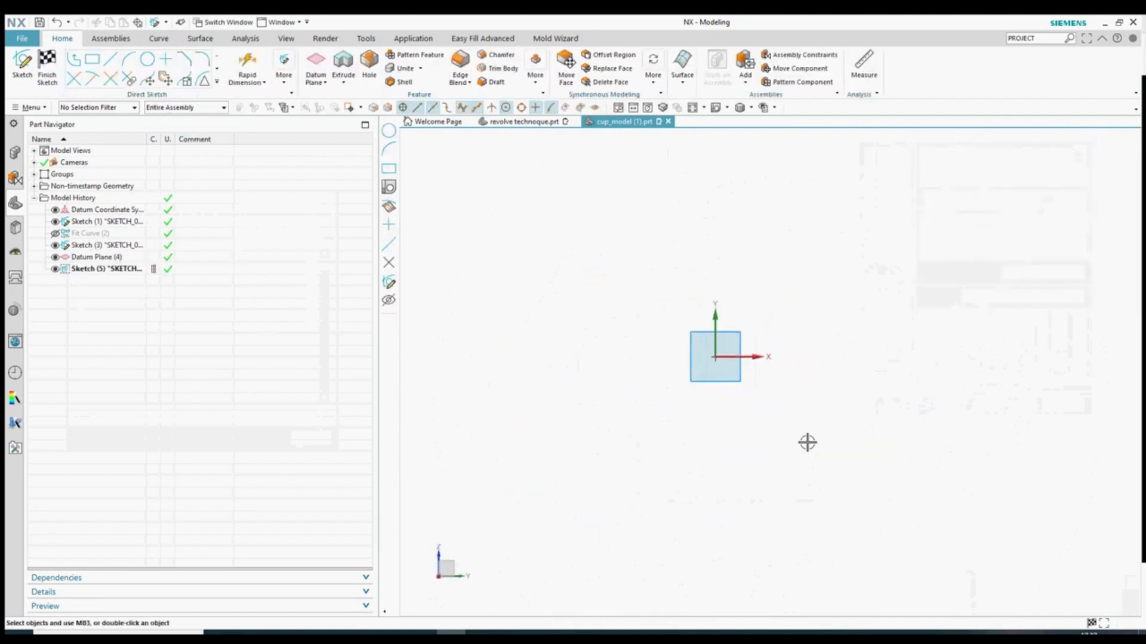
# - Draw a line outward from the sketch origin
pyautogui.moveTo(807, 442)
pyautogui.mouseDown(button='middle')
pyautogui.moveTo(849, 397)
pyautogui.moveTo(756, 291)
pyautogui.mouseUp(button='middle')
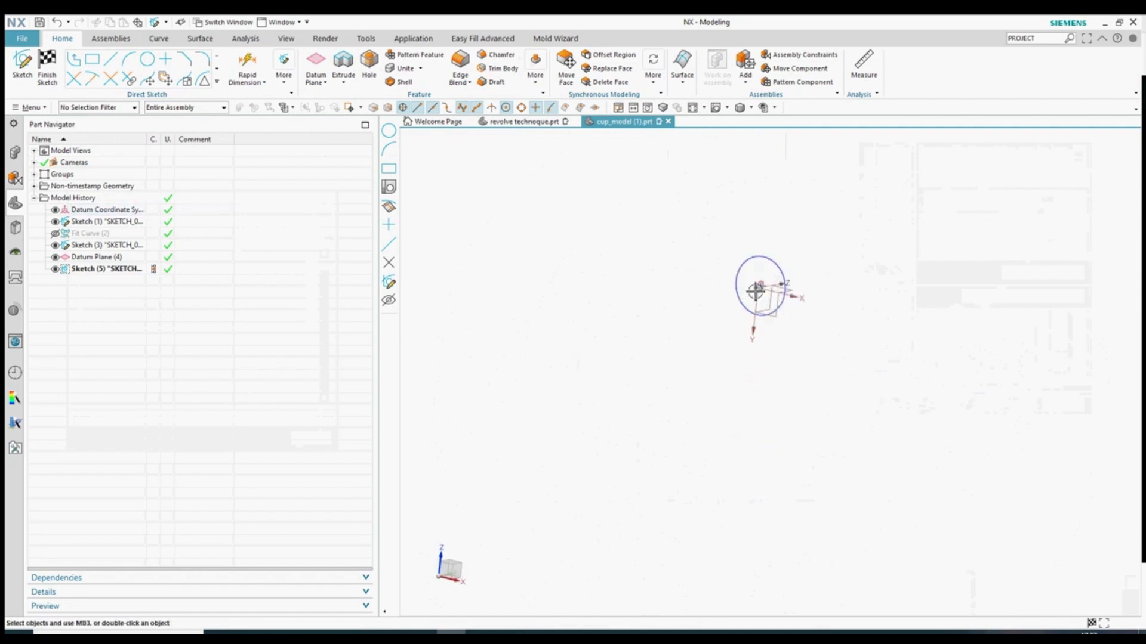
pyautogui.scroll(5, 756, 291)
pyautogui.scroll(-7, 734, 358)
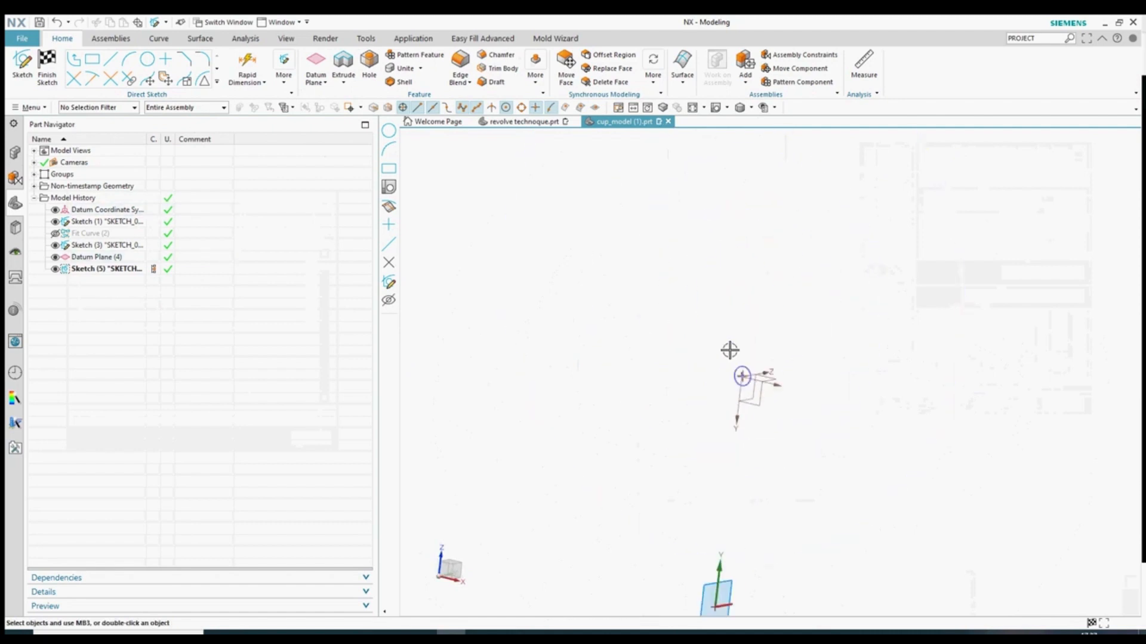
pyautogui.scroll(4, 730, 350)
pyautogui.click(111, 59)
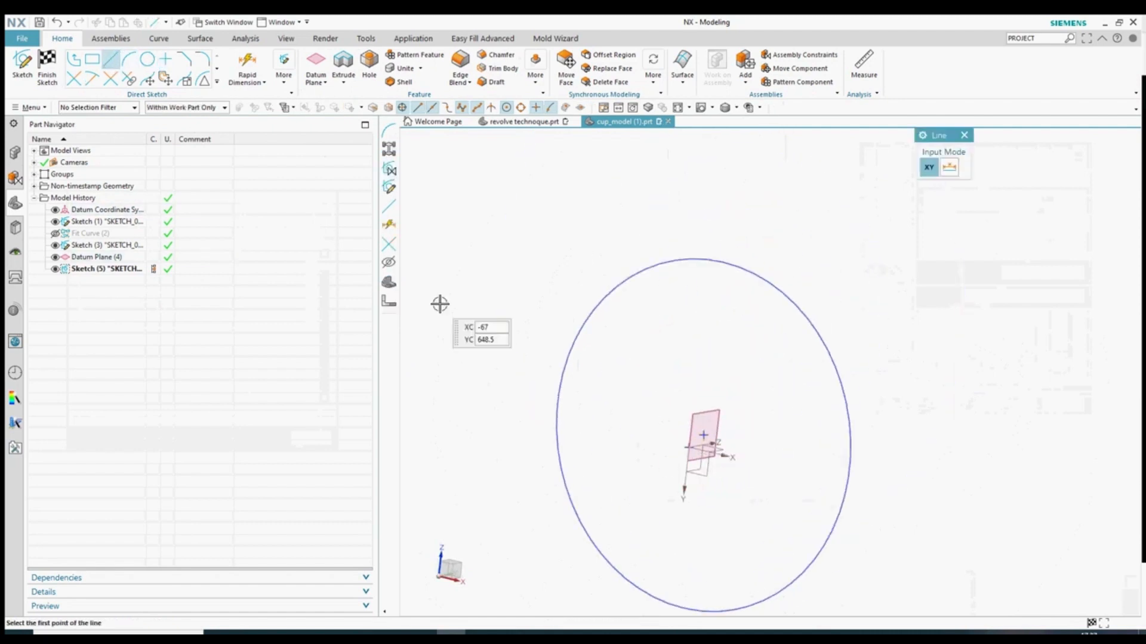
pyautogui.click(702, 436)
pyautogui.click(440, 468)
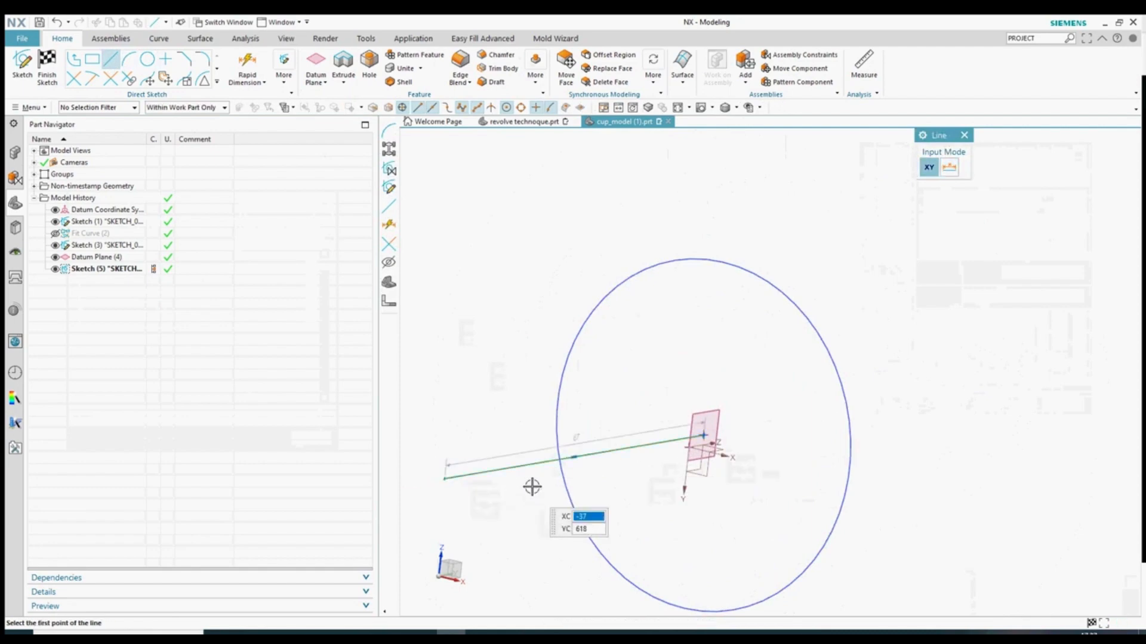
pyautogui.press('Escape')
# - Convert the line to a reference line and finish Sketch (5)
pyautogui.rightClick(524, 466)
pyautogui.click(559, 226)
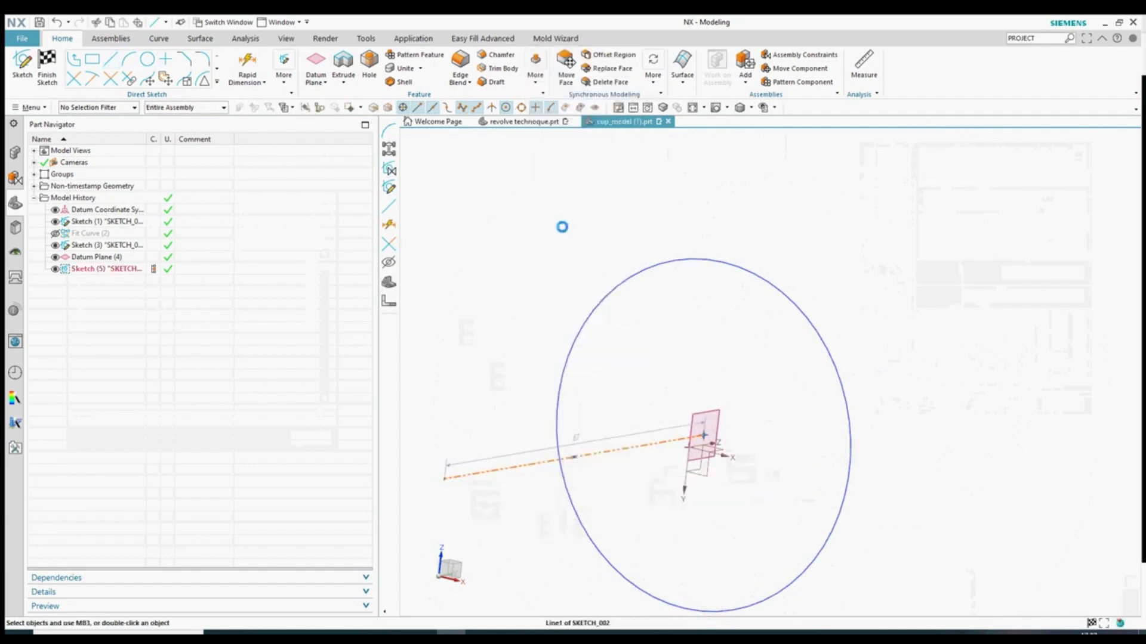
pyautogui.moveTo(560, 227); pyautogui.dragTo(709, 414, button='middle')
pyautogui.scroll(2, 705, 295)
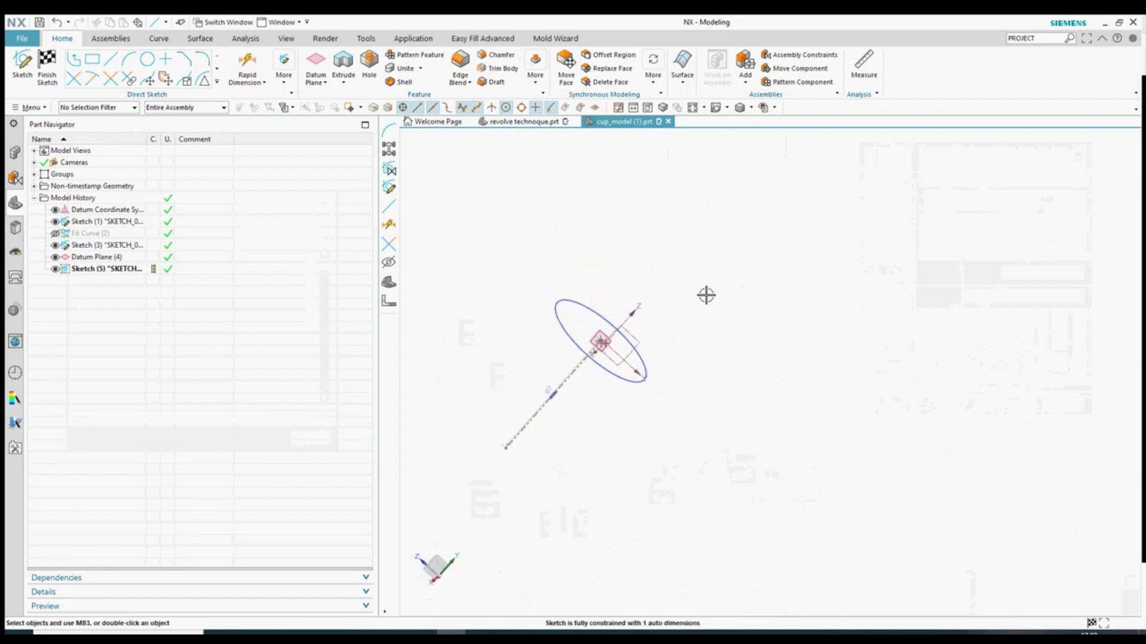
pyautogui.click(47, 63)
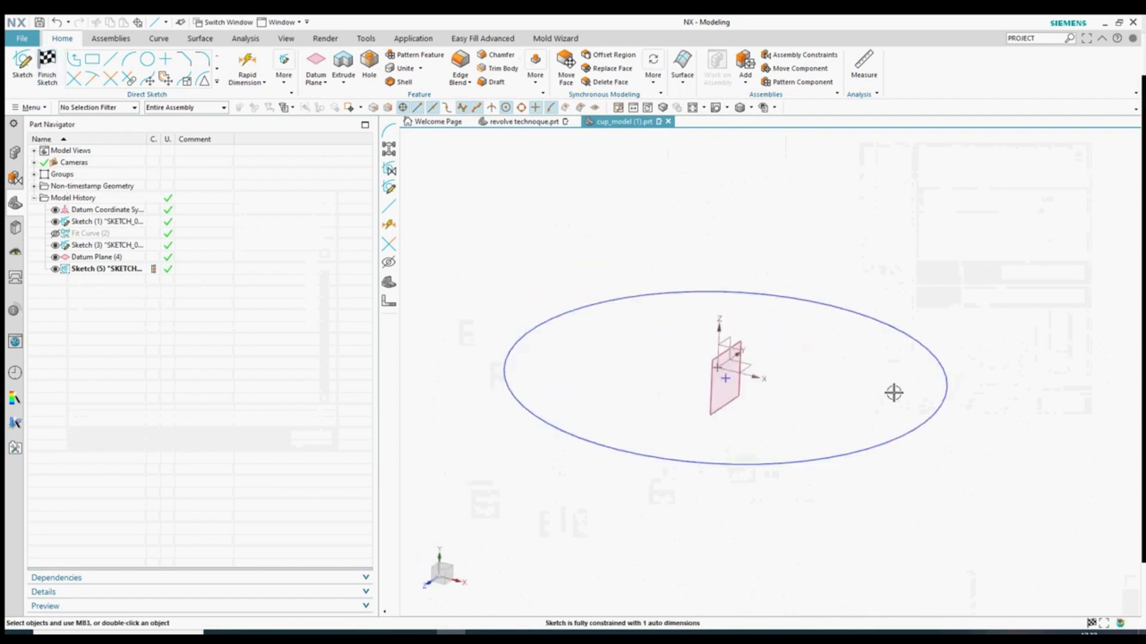
# - Hide Sketch (5), then show all hidden objects again
pyautogui.click(56, 269)
pyautogui.moveTo(634, 294); pyautogui.dragTo(740, 417, button='middle')
pyautogui.hotkey('ctrl', 'w')
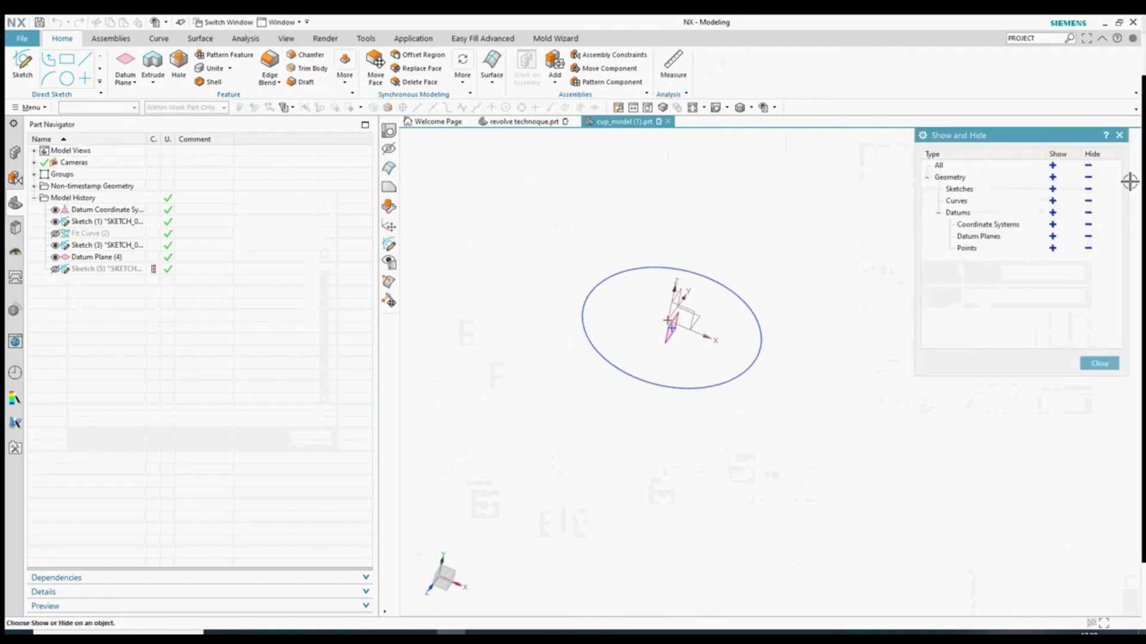
pyautogui.click(1052, 166)
pyautogui.press('Escape')
# - Reopen Sketch (5), hide Fit Curve (2) with Ctrl+B, and finish the sketch
pyautogui.doubleClick(91, 271)
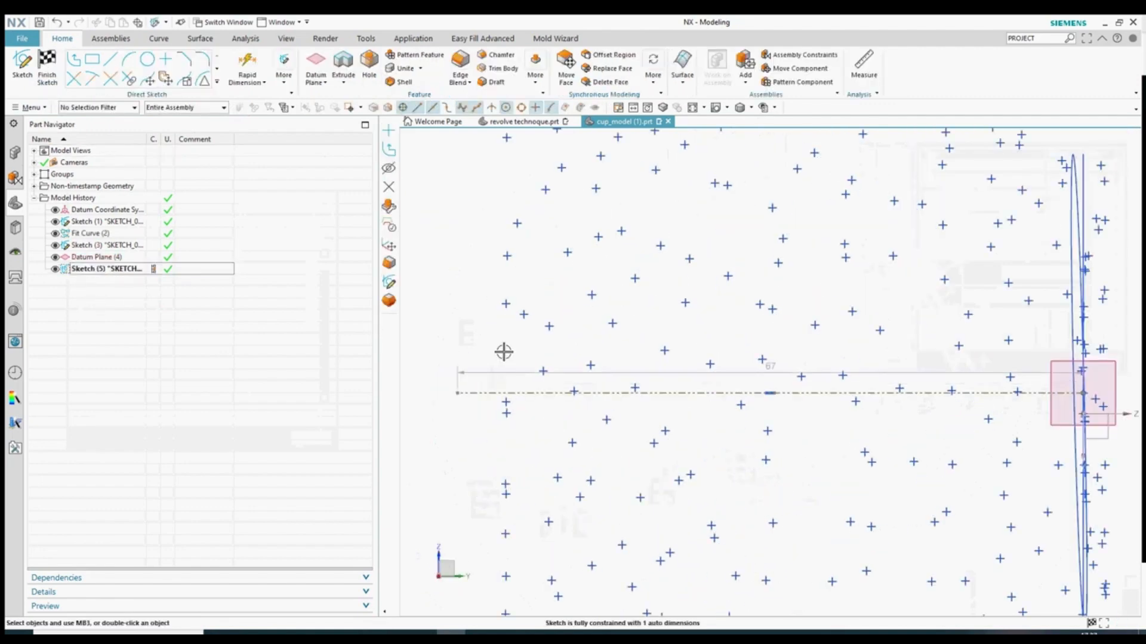
pyautogui.moveTo(843, 390); pyautogui.dragTo(853, 334, button='middle')
pyautogui.scroll(6, 775, 362)
pyautogui.click(694, 108)
pyautogui.click(722, 187)
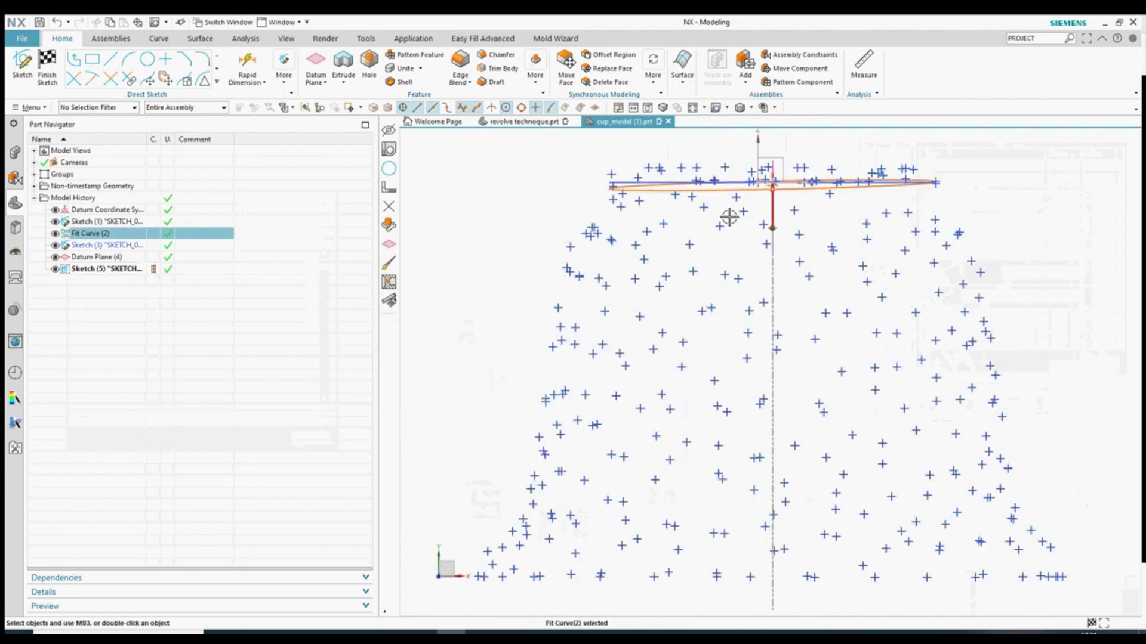
pyautogui.hotkey('ctrl', 'b')
pyautogui.scroll(-2, 681, 368)
pyautogui.scroll(3, 726, 262)
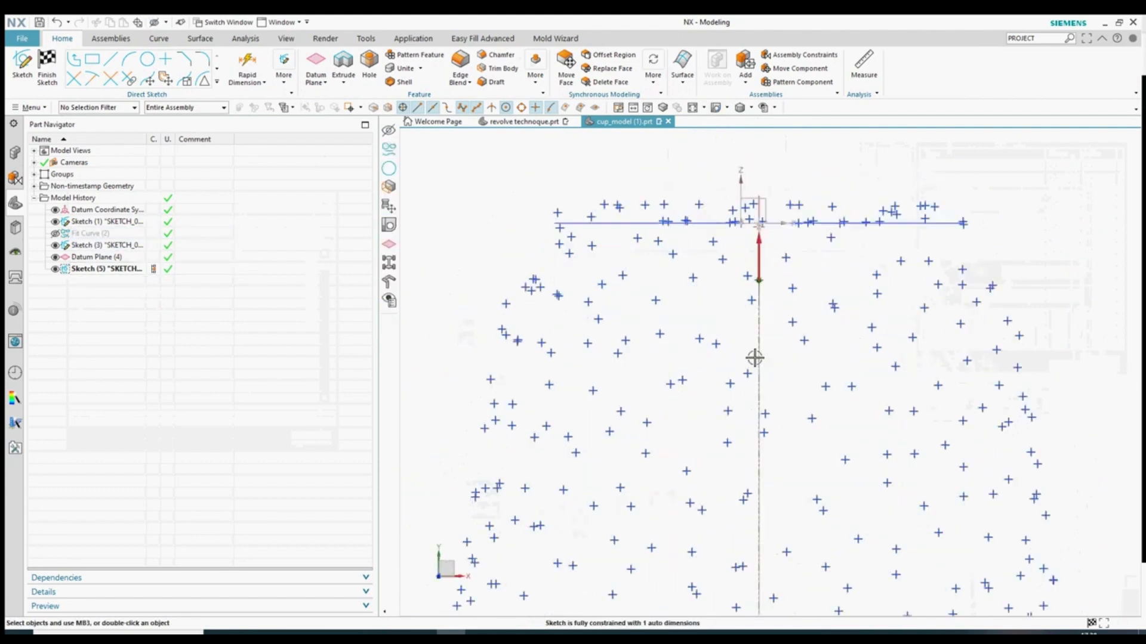
pyautogui.click(47, 71)
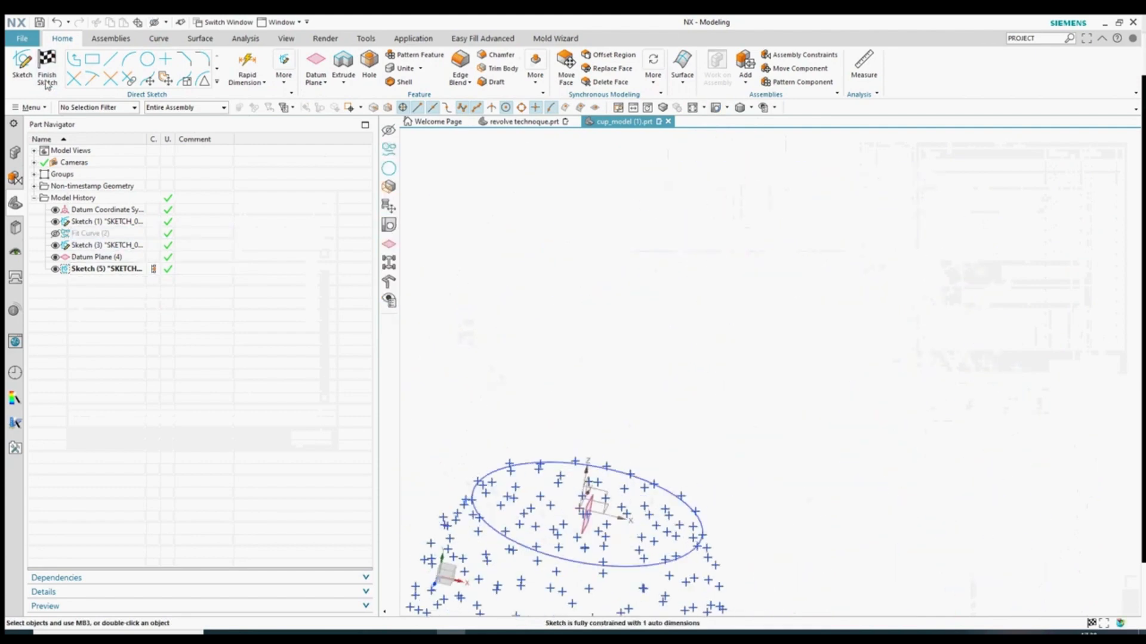
pyautogui.moveTo(770, 416); pyautogui.dragTo(704, 340, button='middle')
pyautogui.scroll(5, 660, 302)
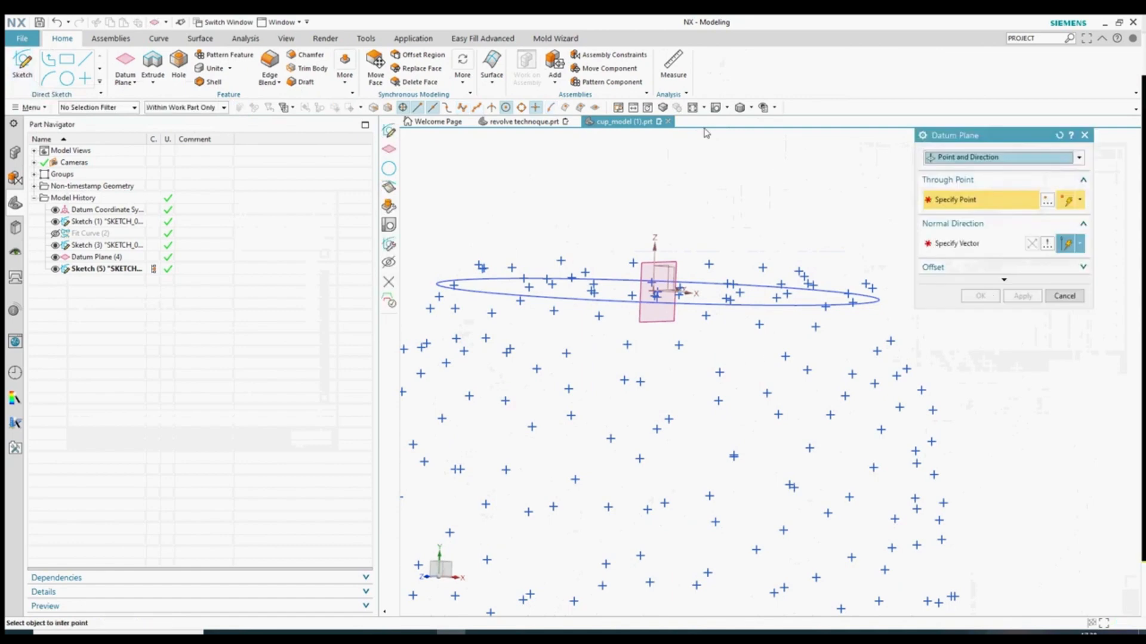
# - Place Datum Plane (6) on a cloud point with Y-axis normal and open Sketch (7) on it
pyautogui.click(716, 108)
pyautogui.scroll(2, 698, 251)
pyautogui.scroll(-2, 619, 289)
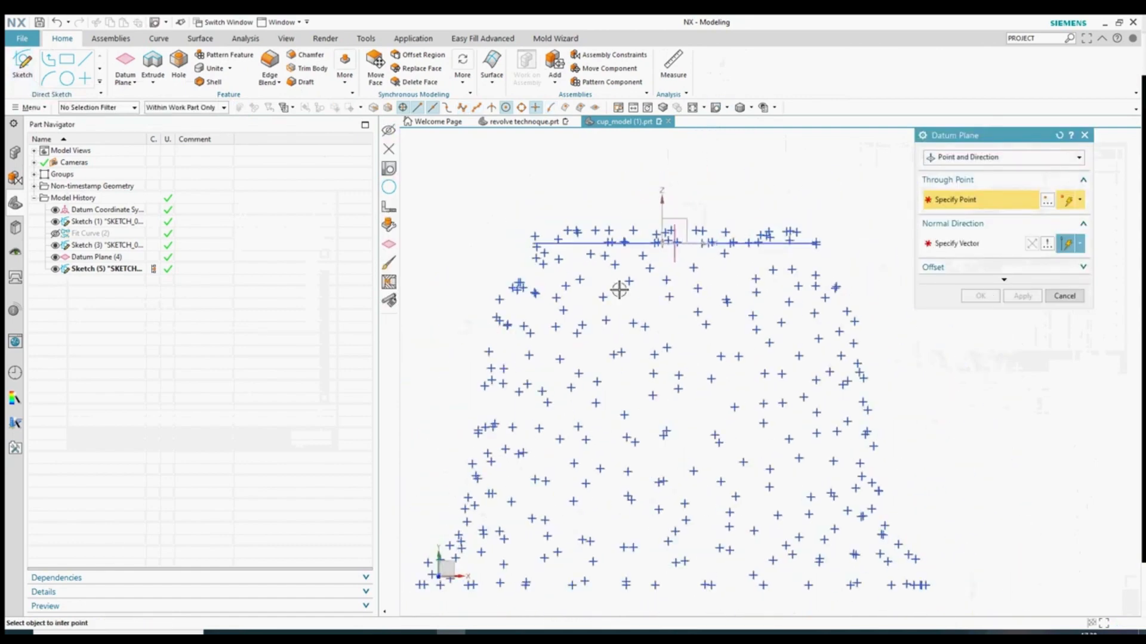
pyautogui.scroll(2, 770, 285)
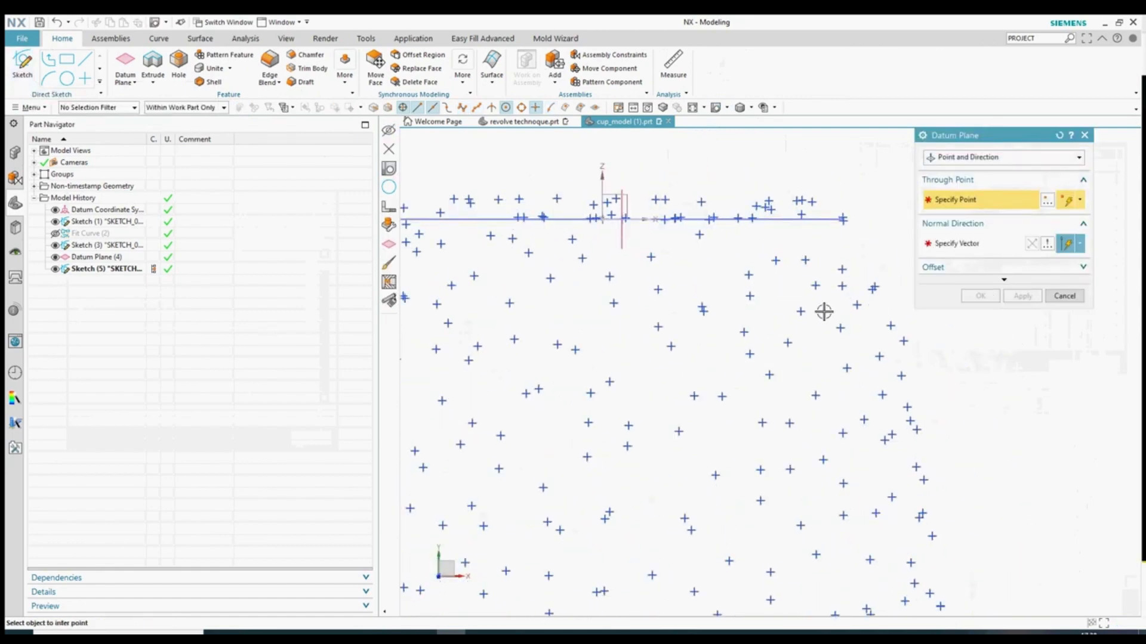
pyautogui.scroll(-2, 759, 285)
pyautogui.scroll(2, 508, 287)
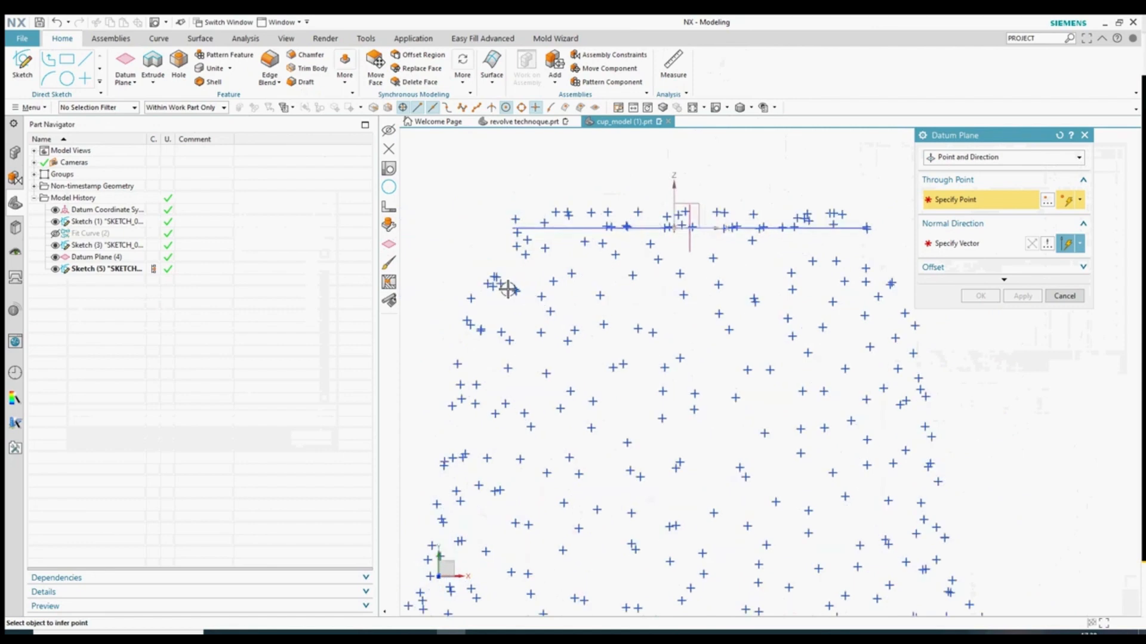
pyautogui.click(556, 278)
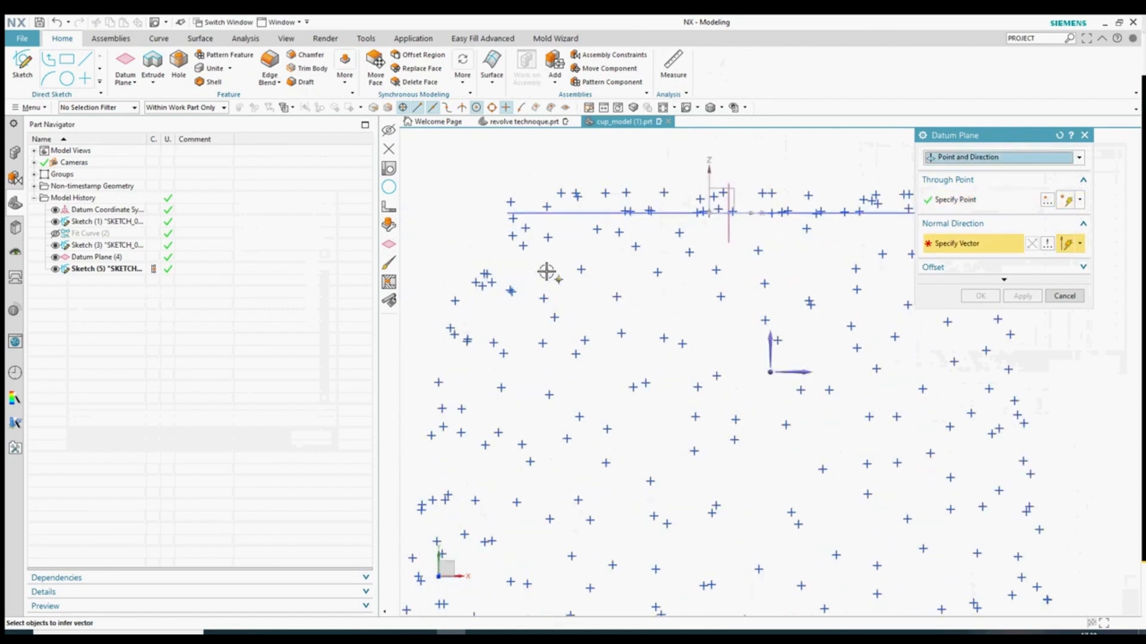
pyautogui.click(759, 336)
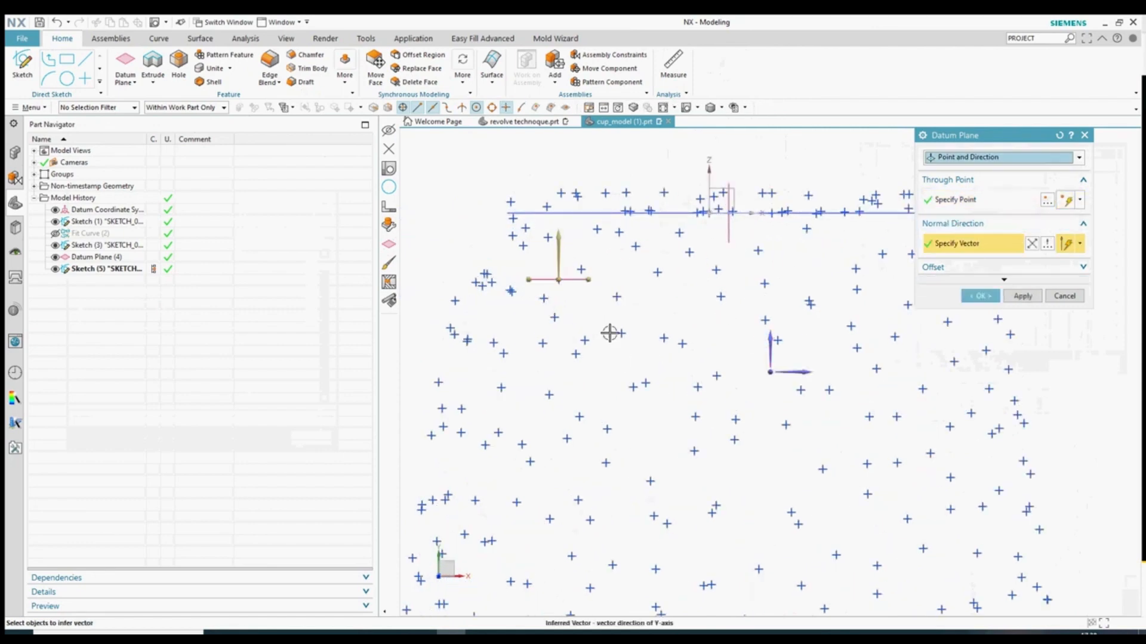
pyautogui.click(973, 297)
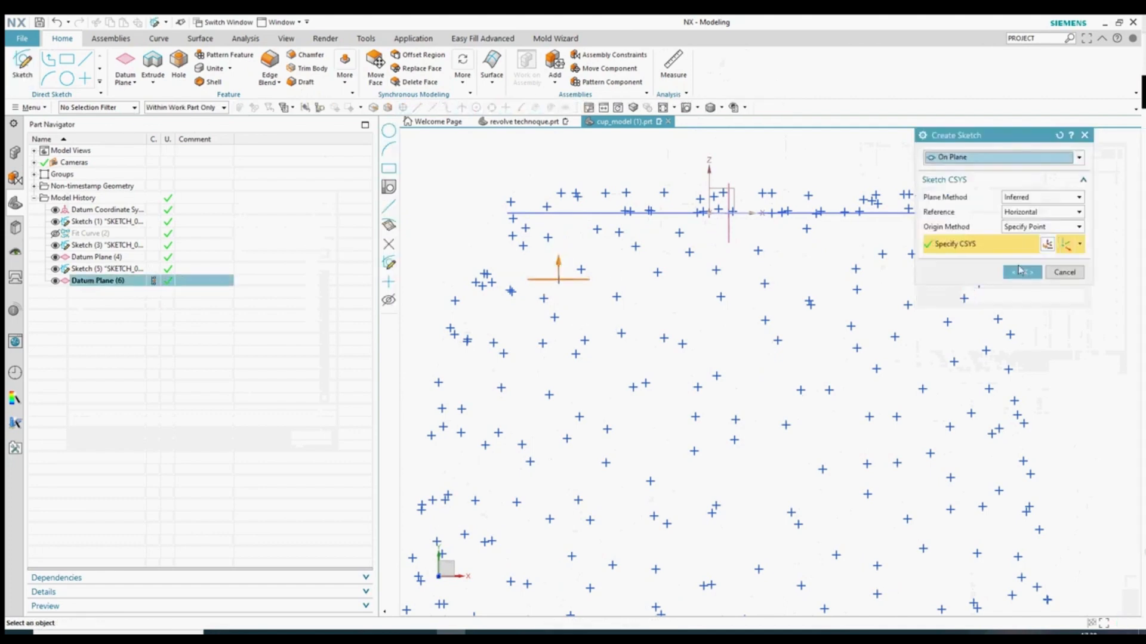
pyautogui.click(1022, 271)
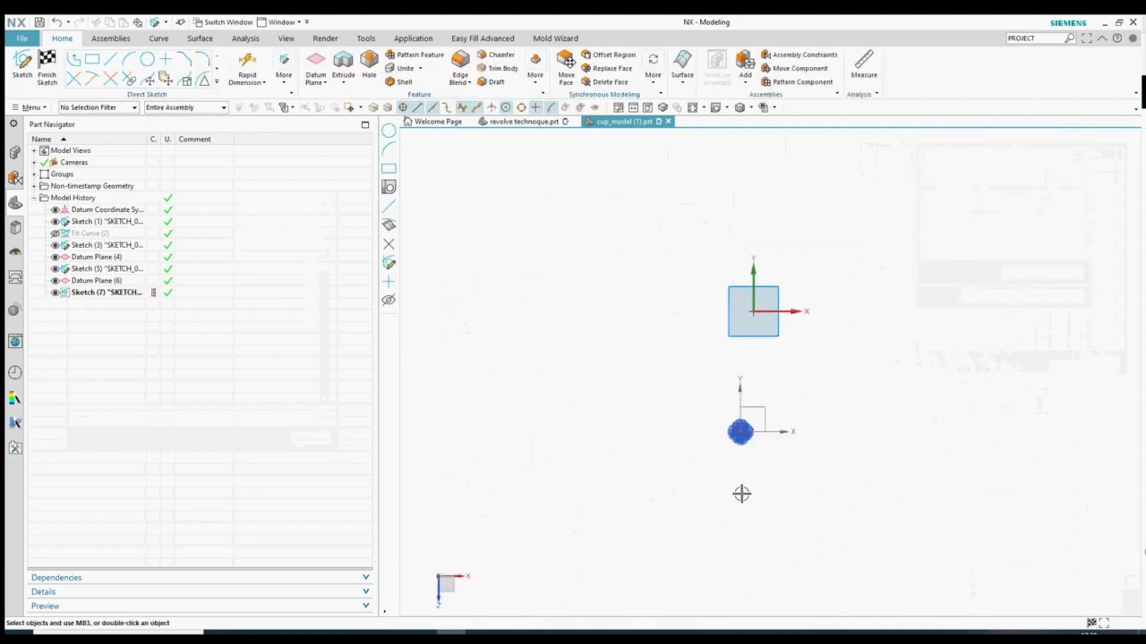
# - In Front view, delete the 234 points below the new slice
pyautogui.scroll(4, 668, 337)
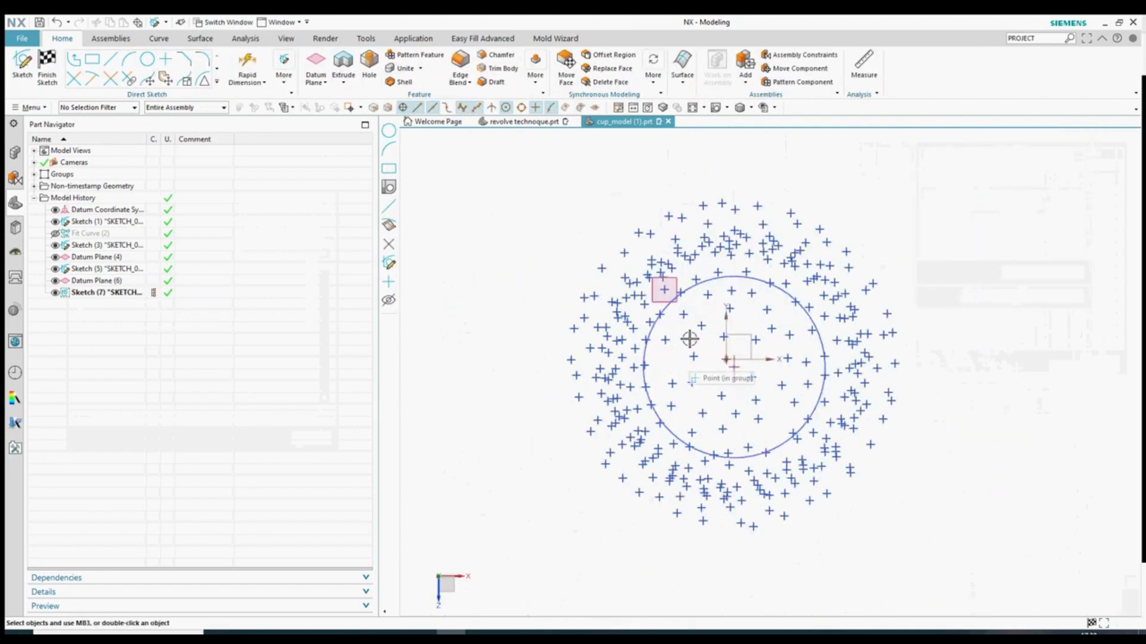
pyautogui.click(715, 108)
pyautogui.moveTo(481, 514); pyautogui.dragTo(536, 270)
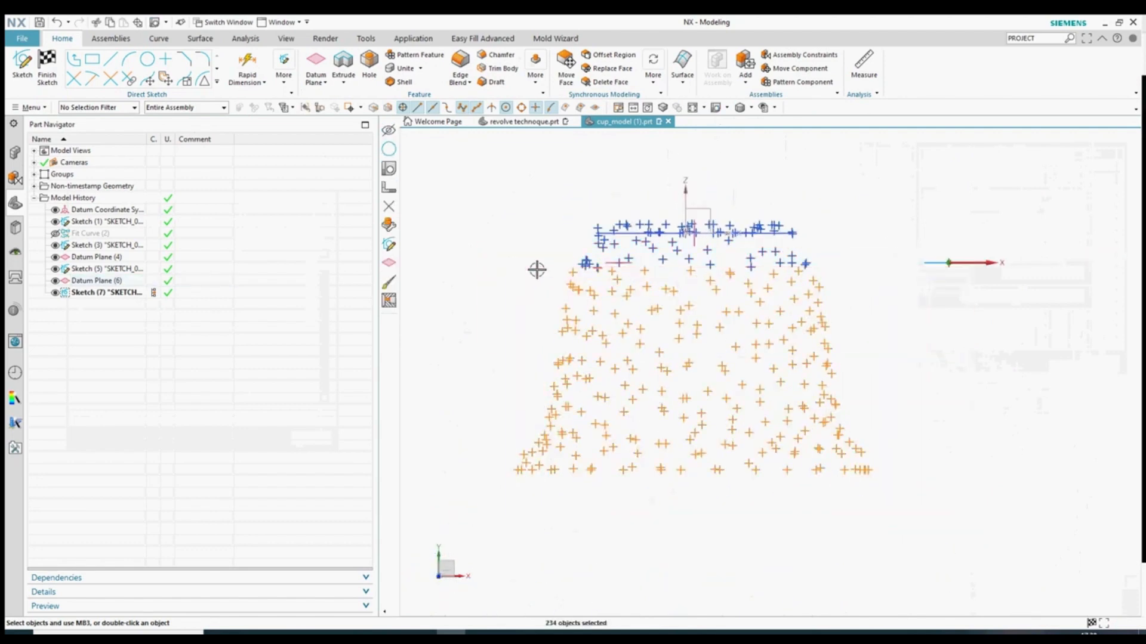
pyautogui.press('Delete')
# - Hide the remaining points and datums with Ctrl+B, then return to the Front view
pyautogui.scroll(3, 599, 233)
pyautogui.moveTo(543, 182); pyautogui.dragTo(1076, 291)
pyautogui.hotkey('ctrl', 'b')
pyautogui.moveTo(750, 338); pyautogui.dragTo(687, 279, button='middle')
pyautogui.moveTo(728, 281); pyautogui.dragTo(717, 438, button='middle')
pyautogui.click(727, 108)
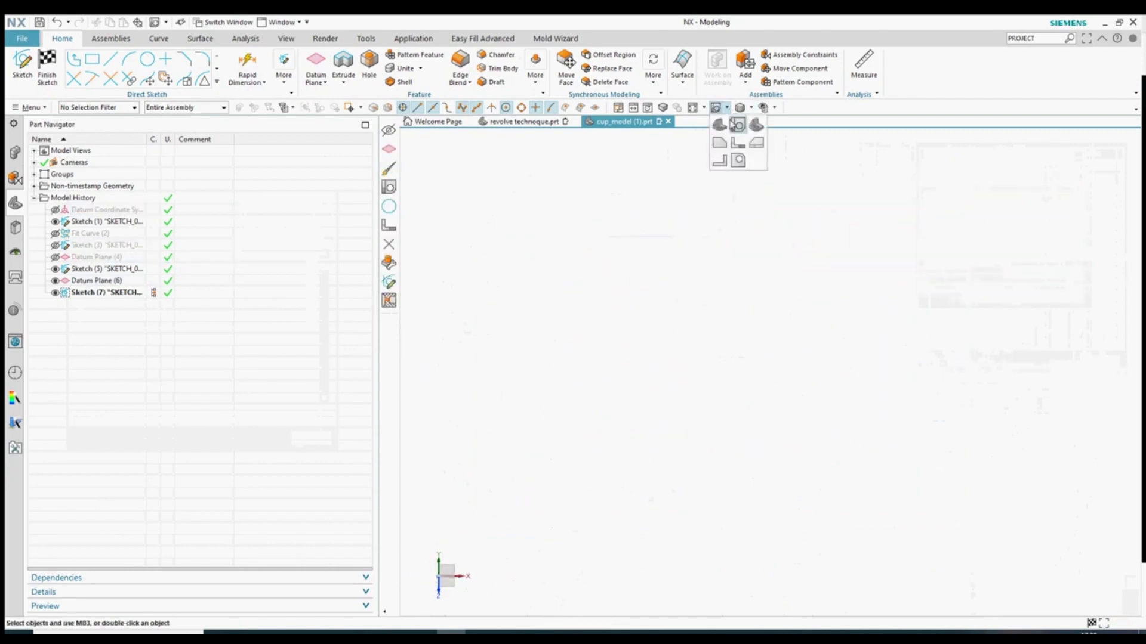
pyautogui.click(736, 140)
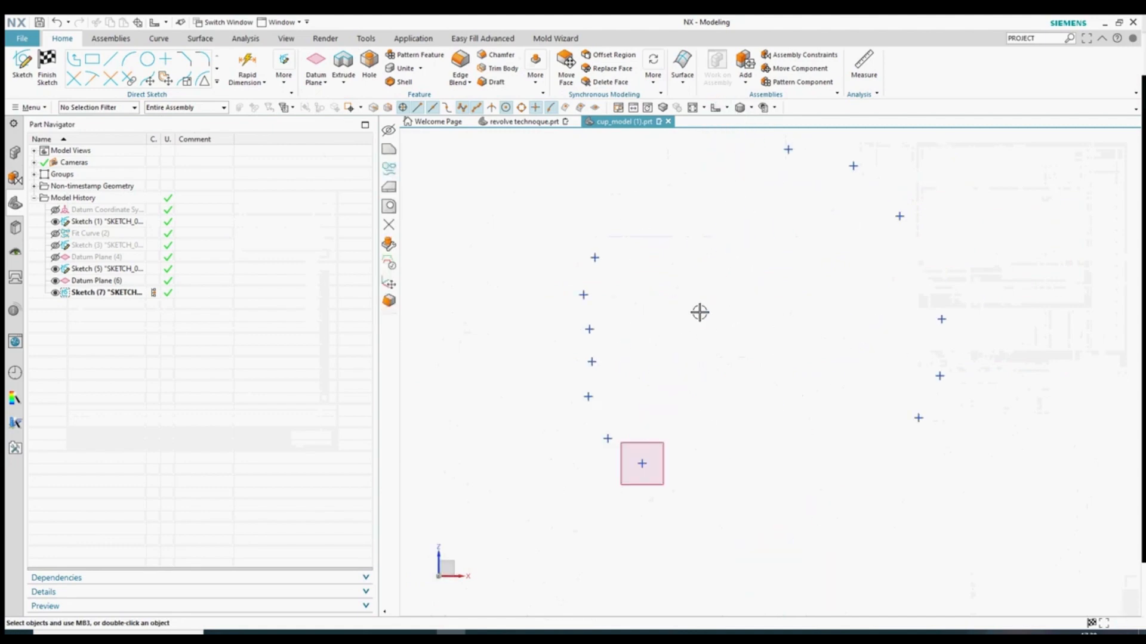
# - Find 'FIT CURVE' in the Command Finder and start the Fit Curve command
pyautogui.click(1028, 39)
pyautogui.write('FIT CURVE')
pyautogui.press('Return')
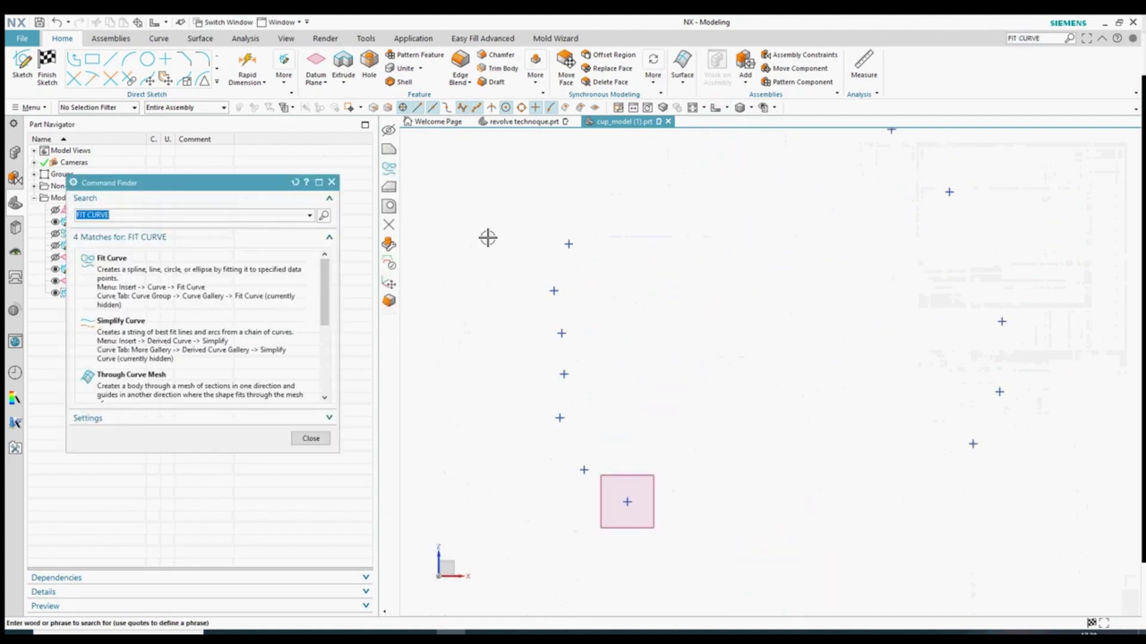
pyautogui.click(111, 259)
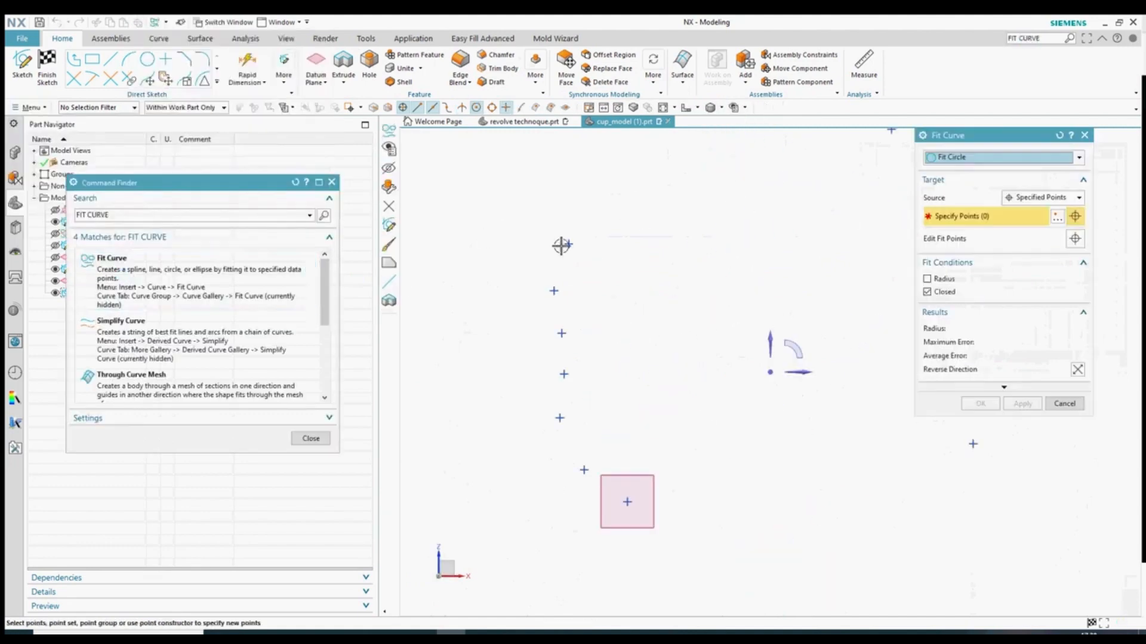
# - Fit a circle of radius about 29.90 through ten rim points, apply it, then cancel
pyautogui.click(558, 416)
pyautogui.click(584, 470)
pyautogui.click(625, 501)
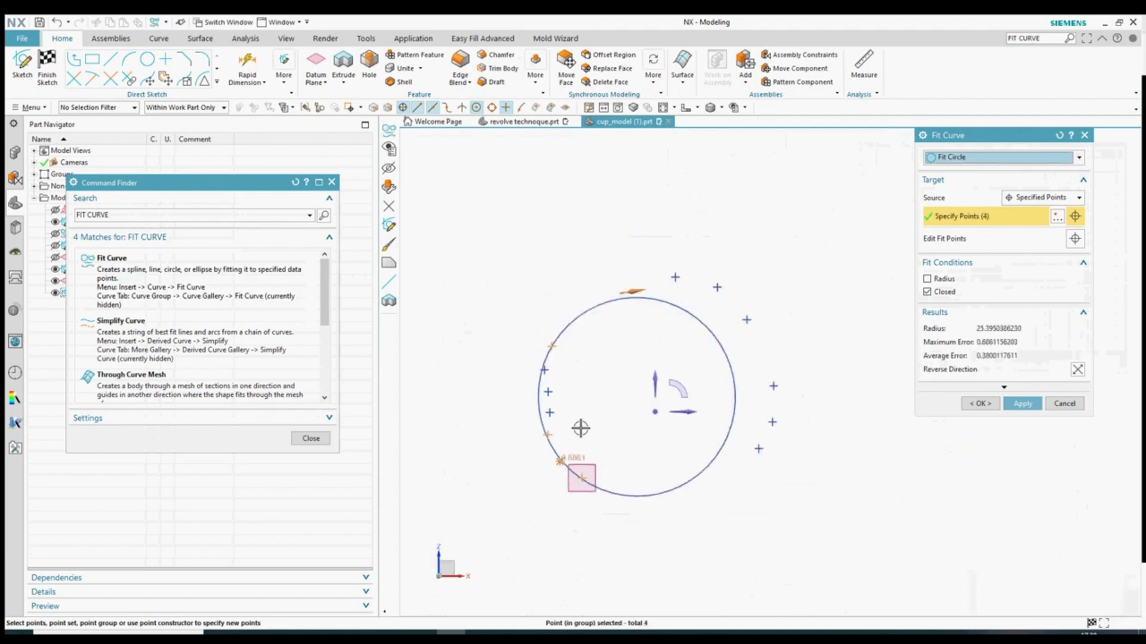
pyautogui.scroll(-2, 583, 429)
pyautogui.click(763, 455)
pyautogui.click(785, 414)
pyautogui.click(786, 358)
pyautogui.click(744, 255)
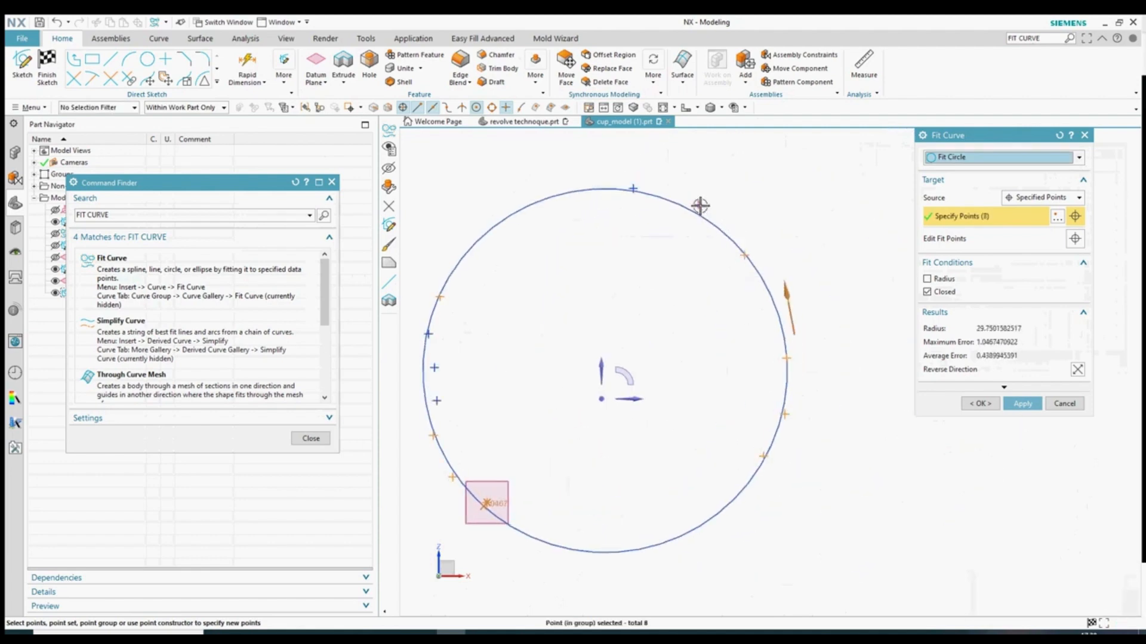
pyautogui.click(697, 204)
pyautogui.click(633, 189)
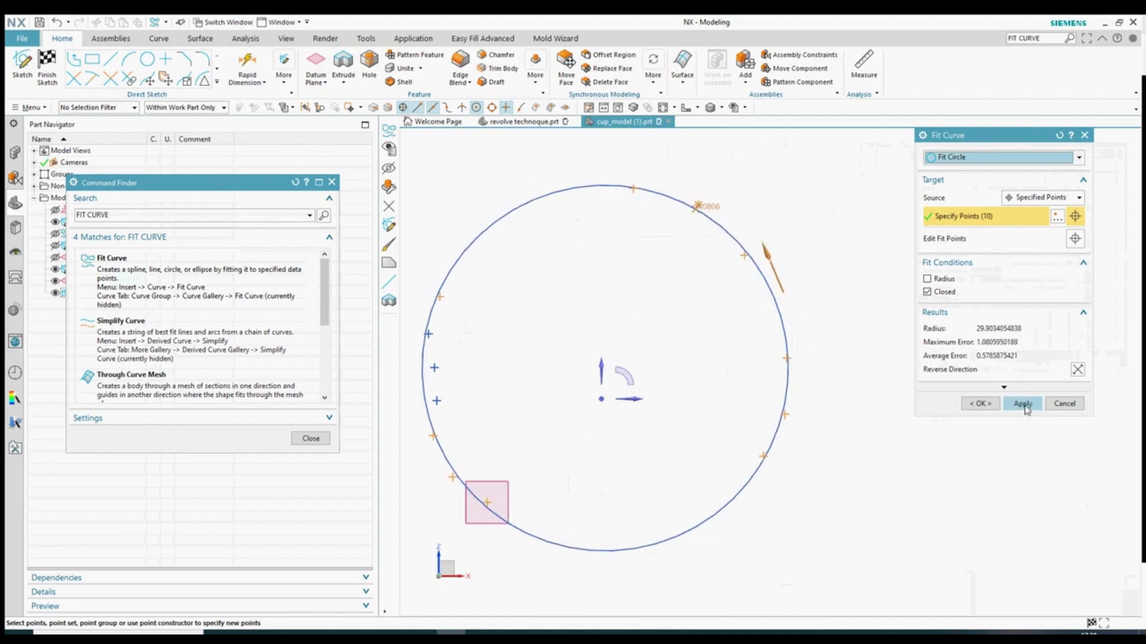
pyautogui.click(1022, 405)
pyautogui.scroll(-3, 839, 430)
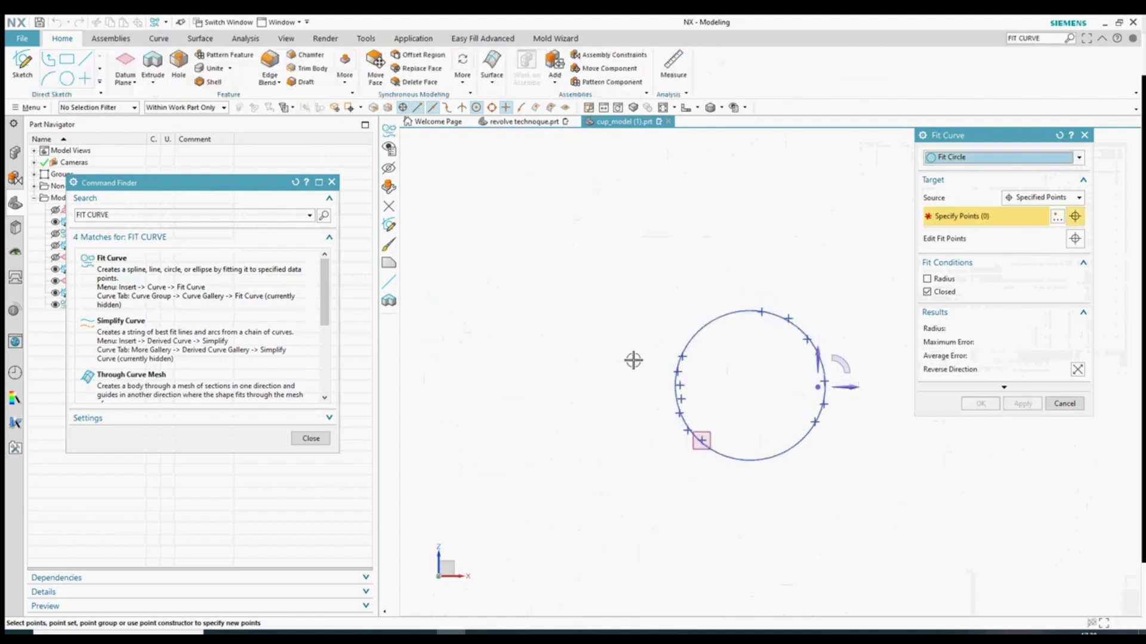
pyautogui.scroll(1, 632, 360)
pyautogui.scroll(-2, 549, 325)
pyautogui.click(1064, 404)
# - Close the search results and show all hidden points again using Ctrl+W
pyautogui.click(311, 439)
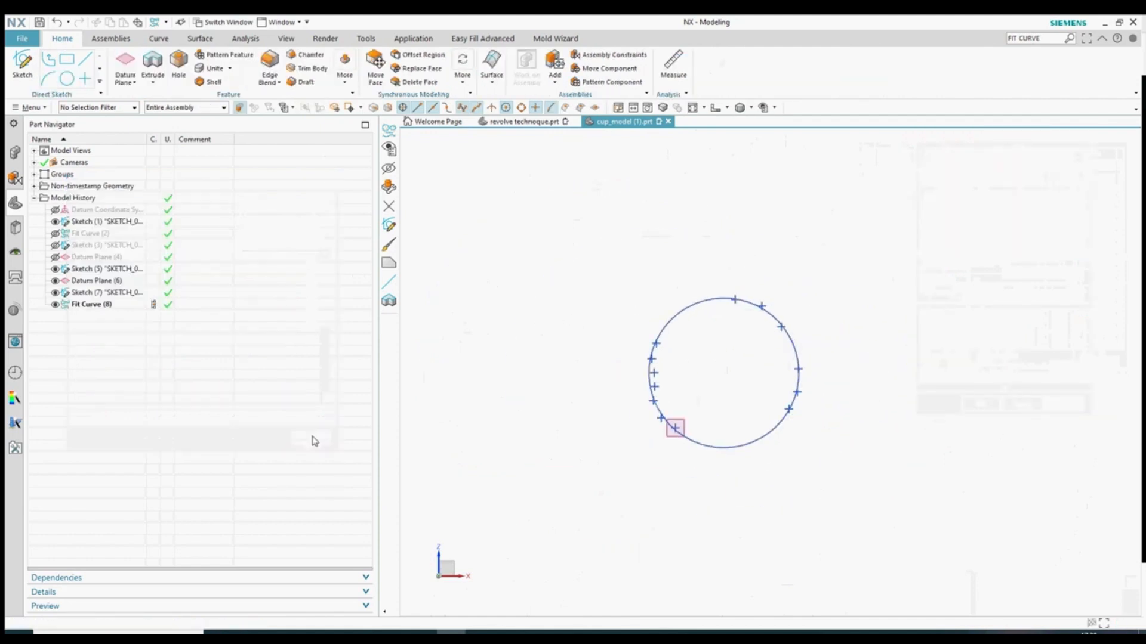
pyautogui.moveTo(540, 325); pyautogui.dragTo(541, 332, button='middle')
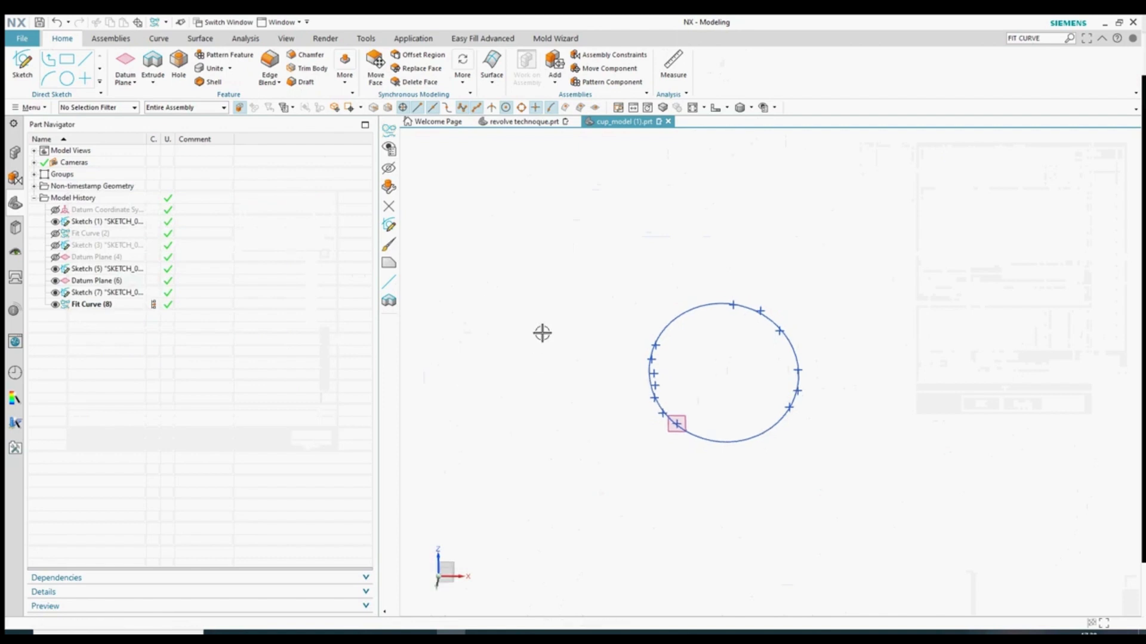
pyautogui.click(774, 426)
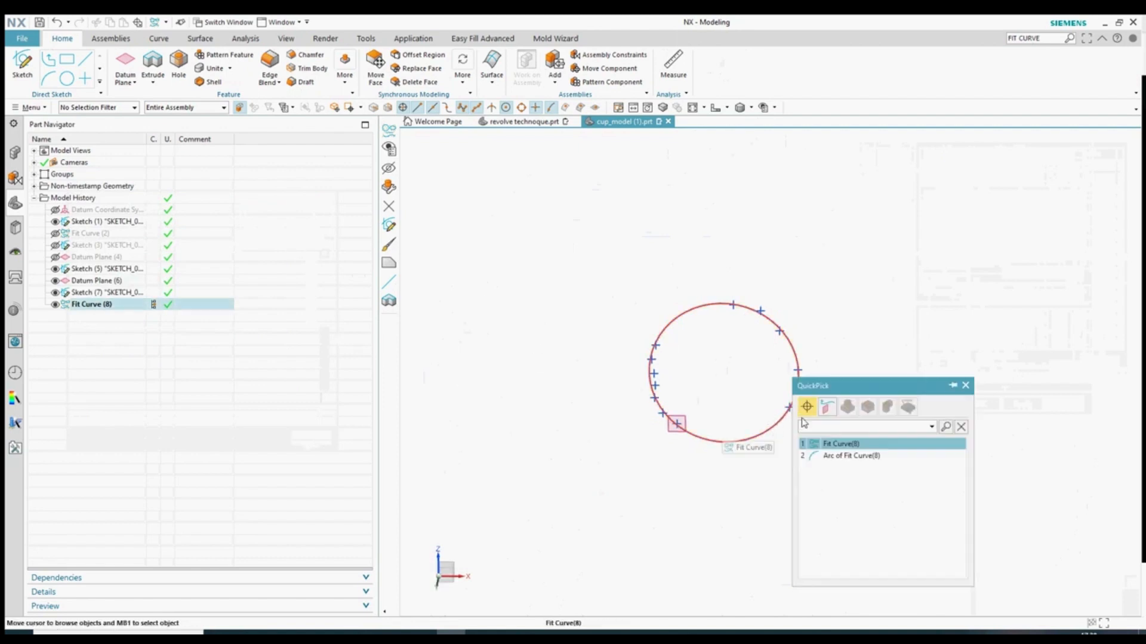
pyautogui.press('Escape')
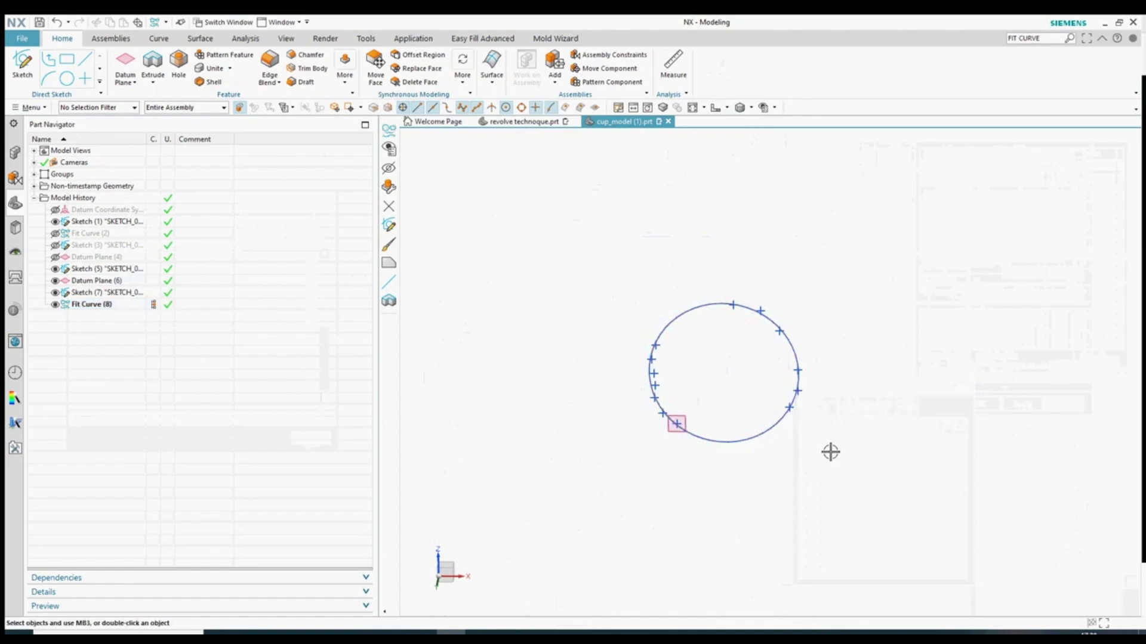
pyautogui.hotkey('ctrl', 'w')
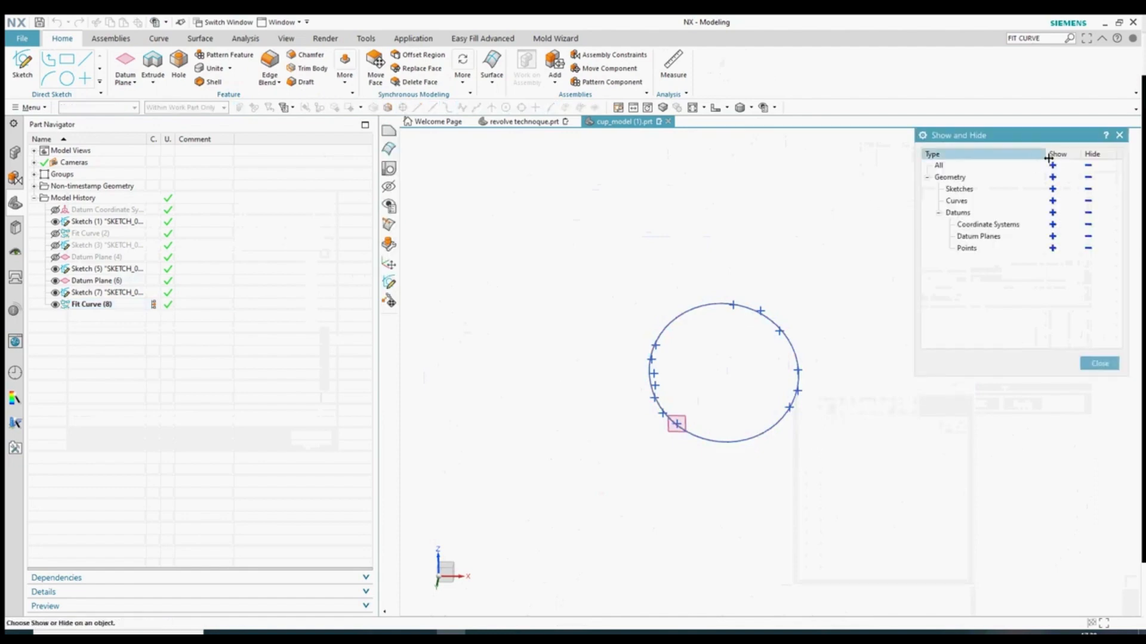
pyautogui.click(1052, 248)
pyautogui.moveTo(802, 371); pyautogui.dragTo(800, 296, button='middle')
pyautogui.press('Escape')
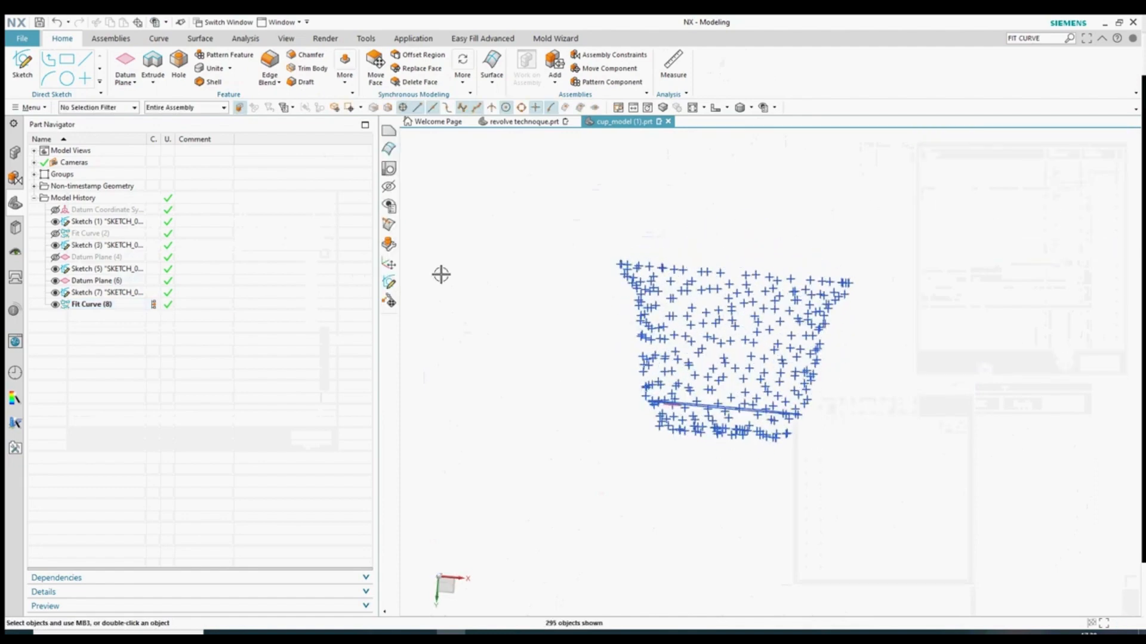
# - Cancel the unfinished datum plane and reorient the point cloud to a standard view
pyautogui.scroll(4, 803, 397)
pyautogui.click(793, 389)
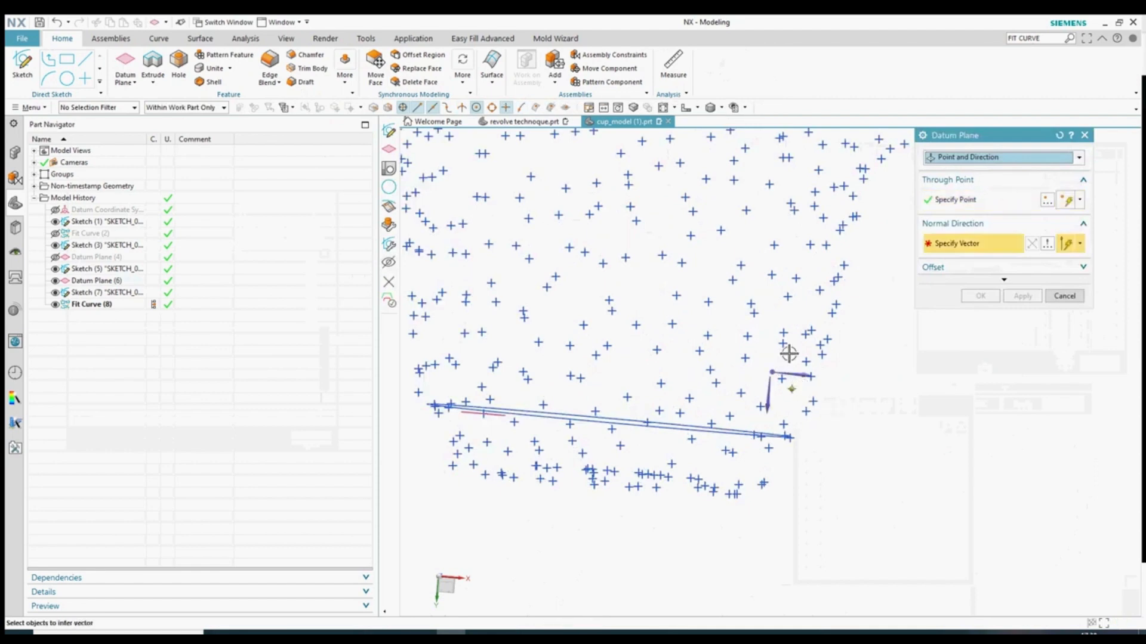
pyautogui.press('Escape')
pyautogui.click(715, 108)
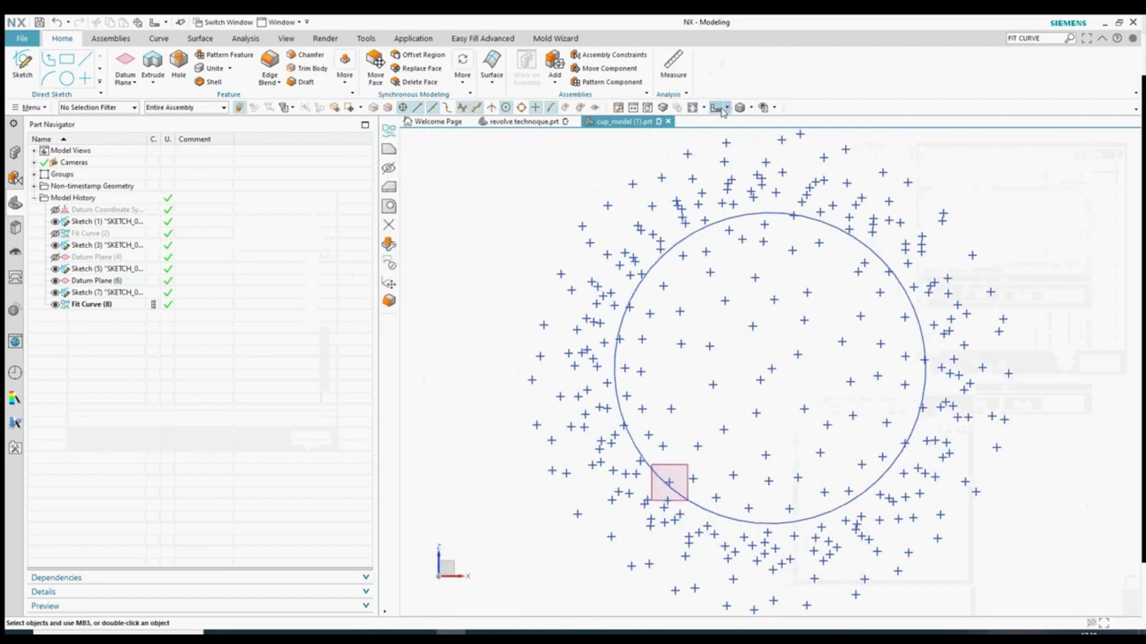
pyautogui.click(726, 108)
pyautogui.click(719, 144)
# - Hide the already-used point strips and the old slice with Ctrl+B
pyautogui.moveTo(541, 216); pyautogui.dragTo(663, 543)
pyautogui.hotkey('ctrl', 'b')
pyautogui.moveTo(895, 182)
pyautogui.mouseDown()
pyautogui.moveTo(715, 570)
pyautogui.moveTo(929, 339)
pyautogui.mouseUp()
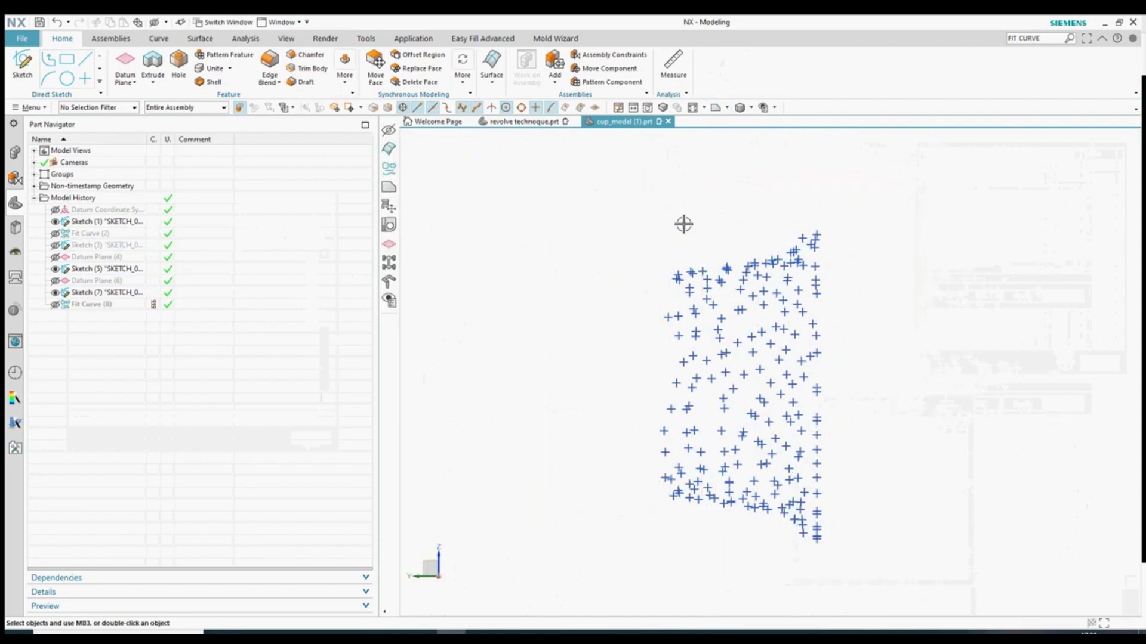
pyautogui.moveTo(681, 224); pyautogui.dragTo(713, 557)
pyautogui.hotkey('ctrl', 'b')
pyautogui.moveTo(733, 217); pyautogui.dragTo(770, 557)
pyautogui.hotkey('ctrl', 'b')
pyautogui.moveTo(783, 170); pyautogui.dragTo(800, 575)
pyautogui.hotkey('ctrl', 'b')
pyautogui.moveTo(792, 191); pyautogui.dragTo(811, 578)
pyautogui.hotkey('ctrl', 'b')
pyautogui.moveTo(688, 386); pyautogui.dragTo(664, 370, button='middle')
# - Color the second point column green through Edit Display
pyautogui.moveTo(693, 225); pyautogui.dragTo(745, 533)
pyautogui.rightClick(724, 357)
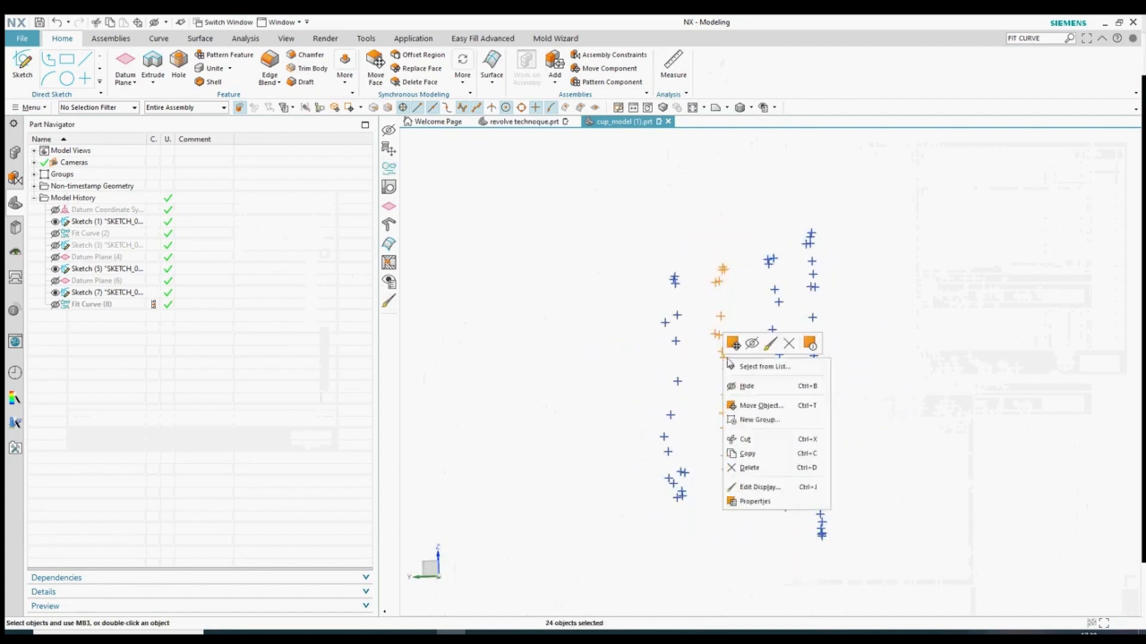
pyautogui.click(770, 345)
pyautogui.click(1052, 205)
pyautogui.click(1016, 183)
pyautogui.click(1033, 306)
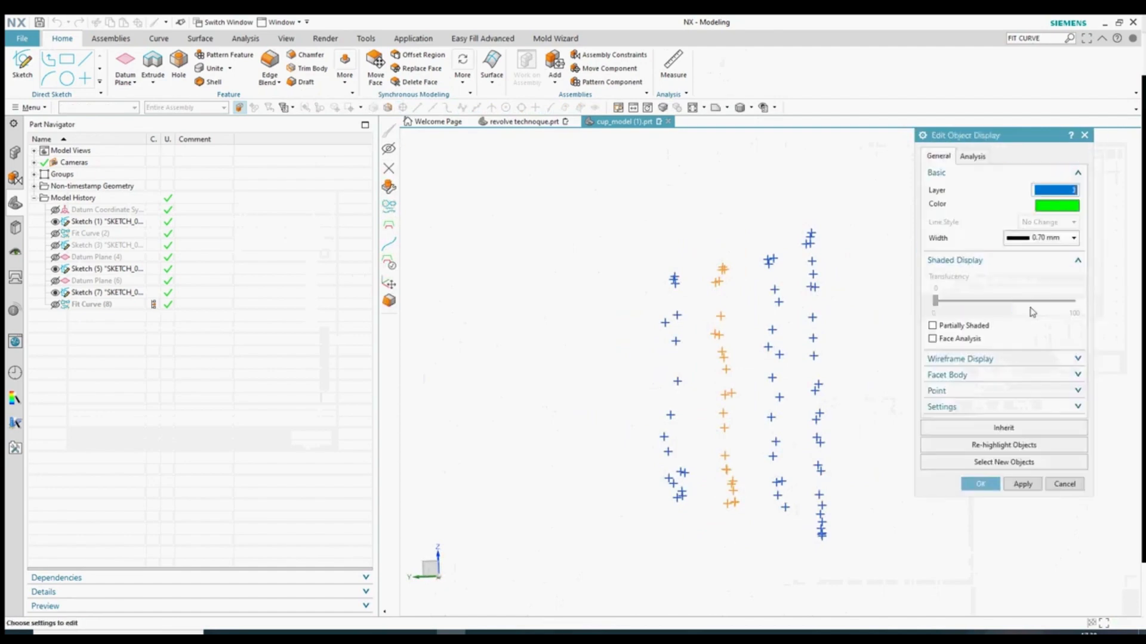
pyautogui.click(979, 484)
# - Color the third point column red through Edit Display
pyautogui.moveTo(735, 208); pyautogui.dragTo(801, 543)
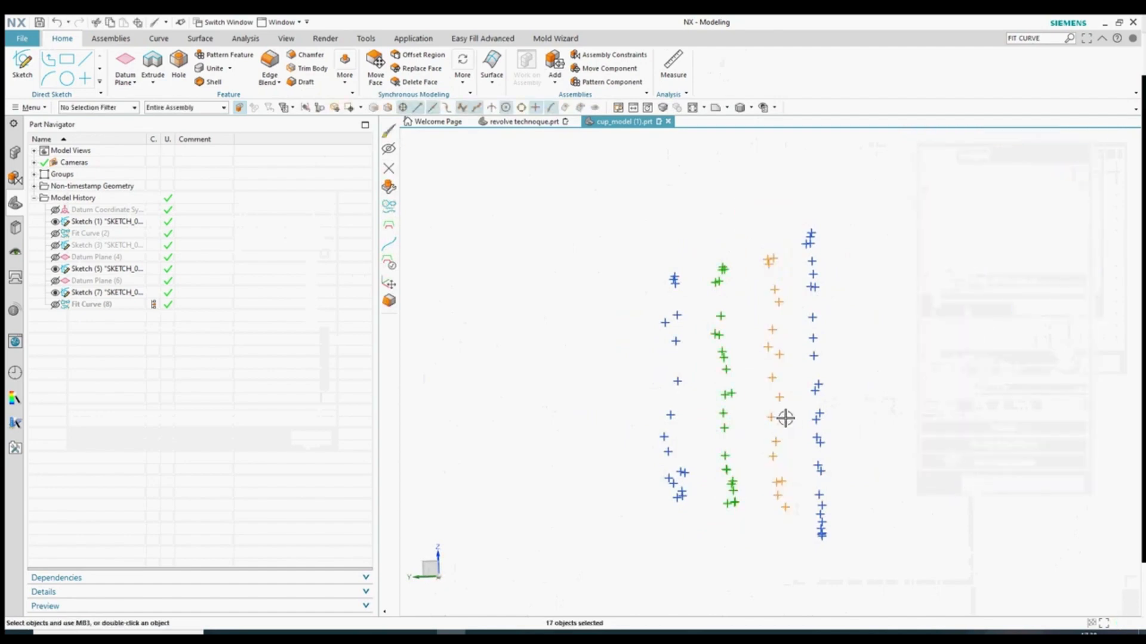
pyautogui.rightClick(772, 379)
pyautogui.click(816, 367)
pyautogui.click(1049, 206)
pyautogui.click(960, 170)
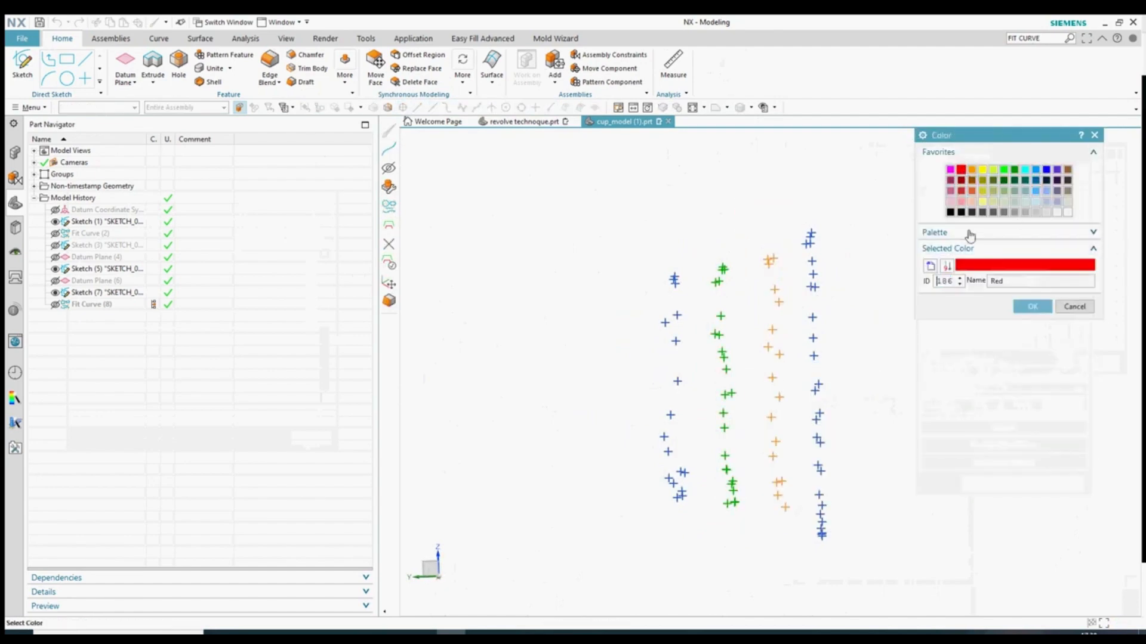
pyautogui.click(1032, 306)
pyautogui.click(980, 484)
# - Color the fourth point column yellow through Edit Display
pyautogui.moveTo(794, 210); pyautogui.dragTo(848, 560)
pyautogui.rightClick(823, 471)
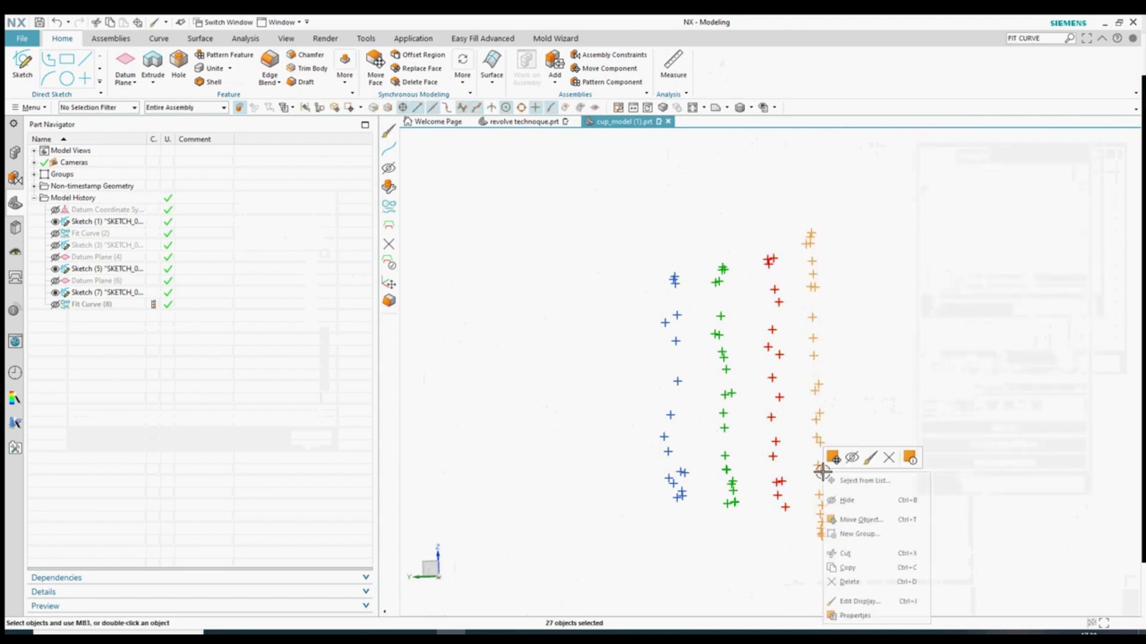
pyautogui.click(870, 458)
pyautogui.click(1049, 205)
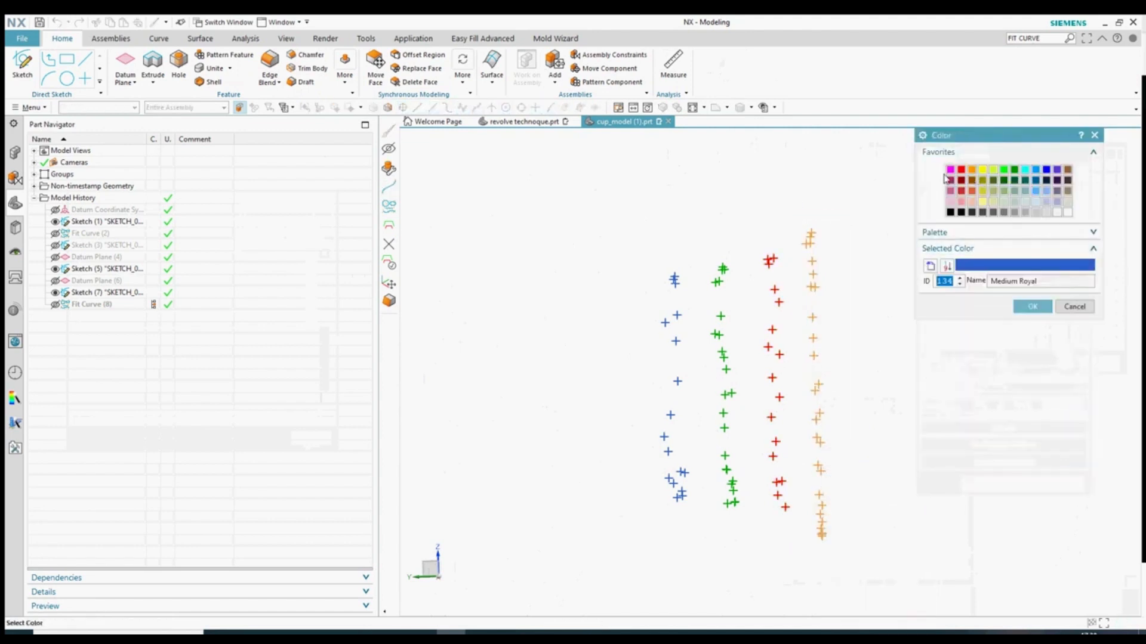
pyautogui.click(1057, 170)
pyautogui.click(1004, 169)
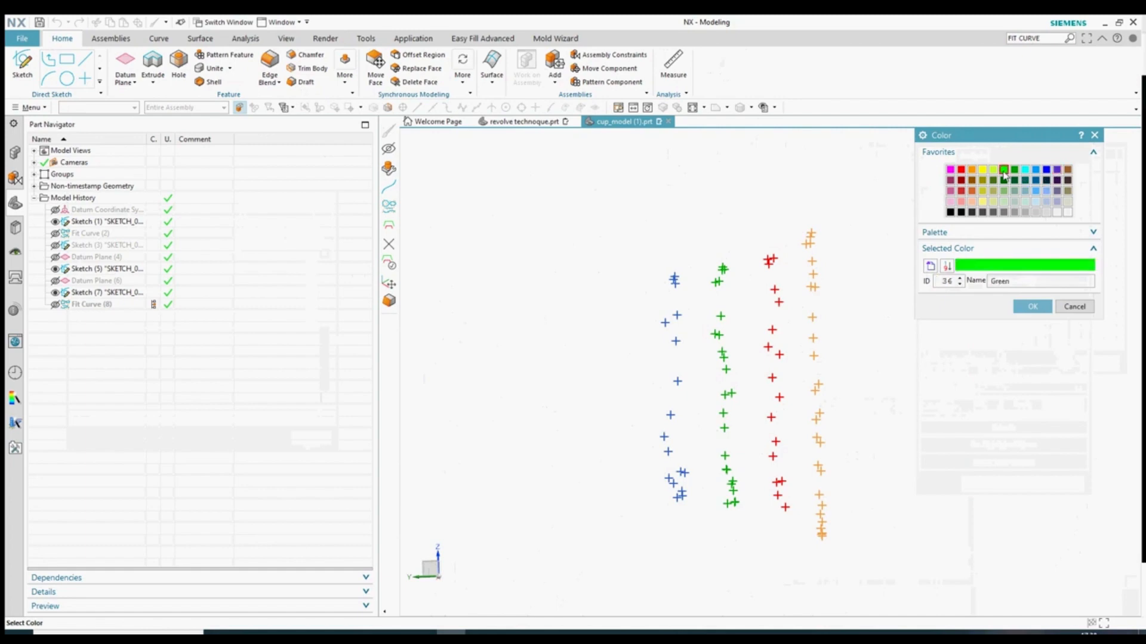
pyautogui.click(982, 169)
pyautogui.click(1033, 306)
pyautogui.click(979, 484)
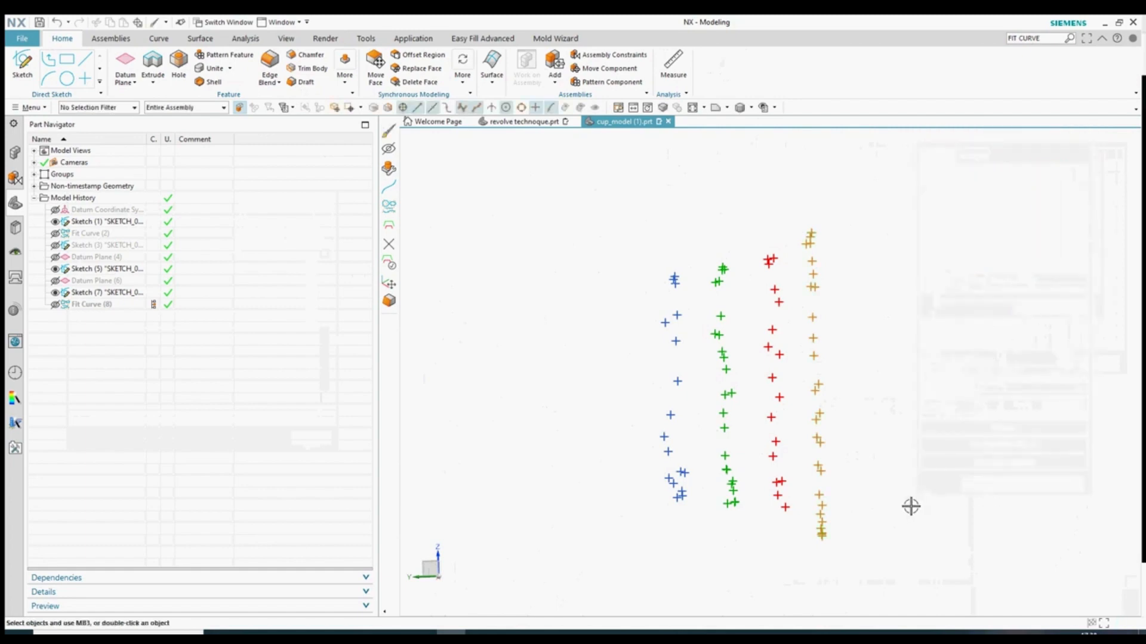
pyautogui.moveTo(907, 506); pyautogui.dragTo(847, 471, button='middle')
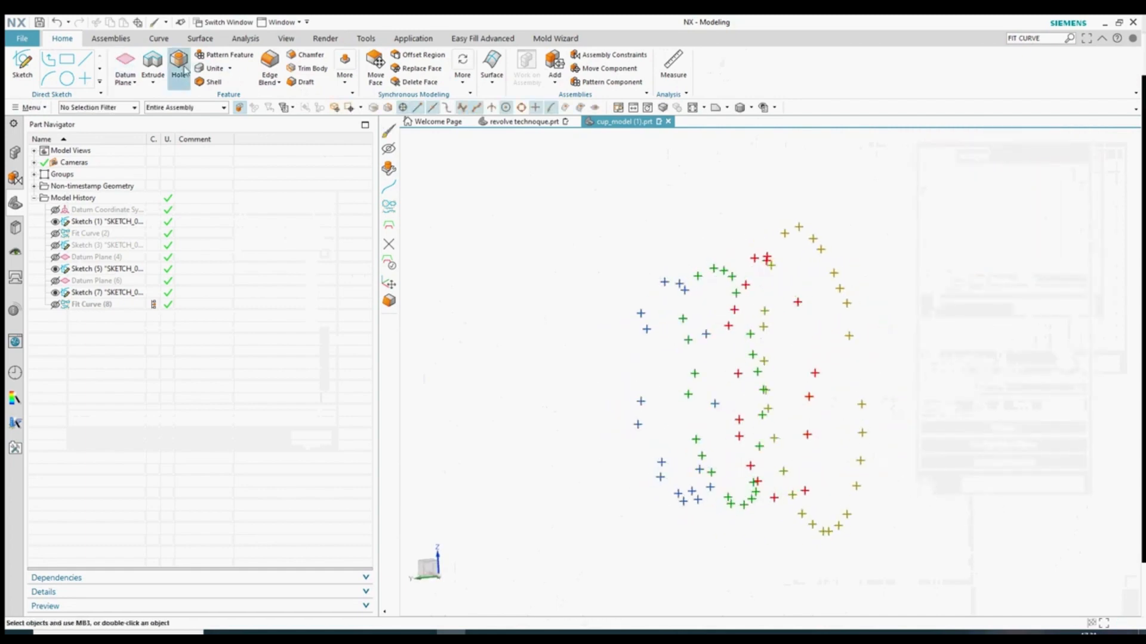
# - Create Datum Plane (9) through a cloud point and start Sketch (10) on it
pyautogui.click(125, 66)
pyautogui.click(638, 311)
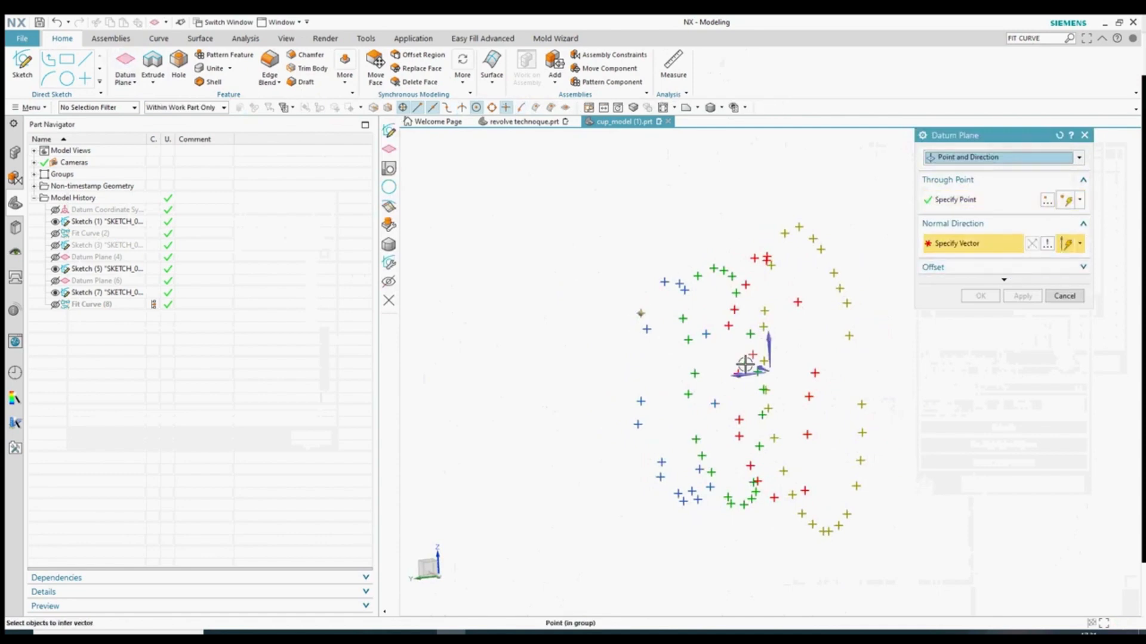
pyautogui.click(979, 296)
pyautogui.moveTo(561, 299); pyautogui.dragTo(608, 297, button='middle')
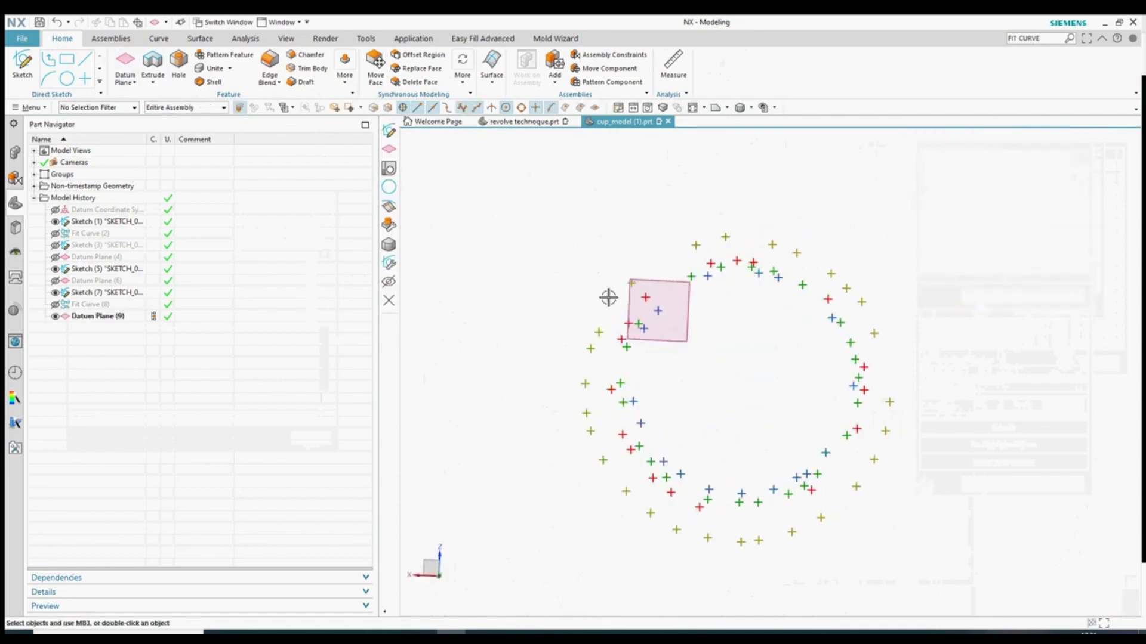
pyautogui.click(15, 59)
pyautogui.click(685, 291)
pyautogui.click(1023, 271)
# - Rerun the 'FIT CURVE' search and start Fit Curve facing the sketch
pyautogui.click(1046, 39)
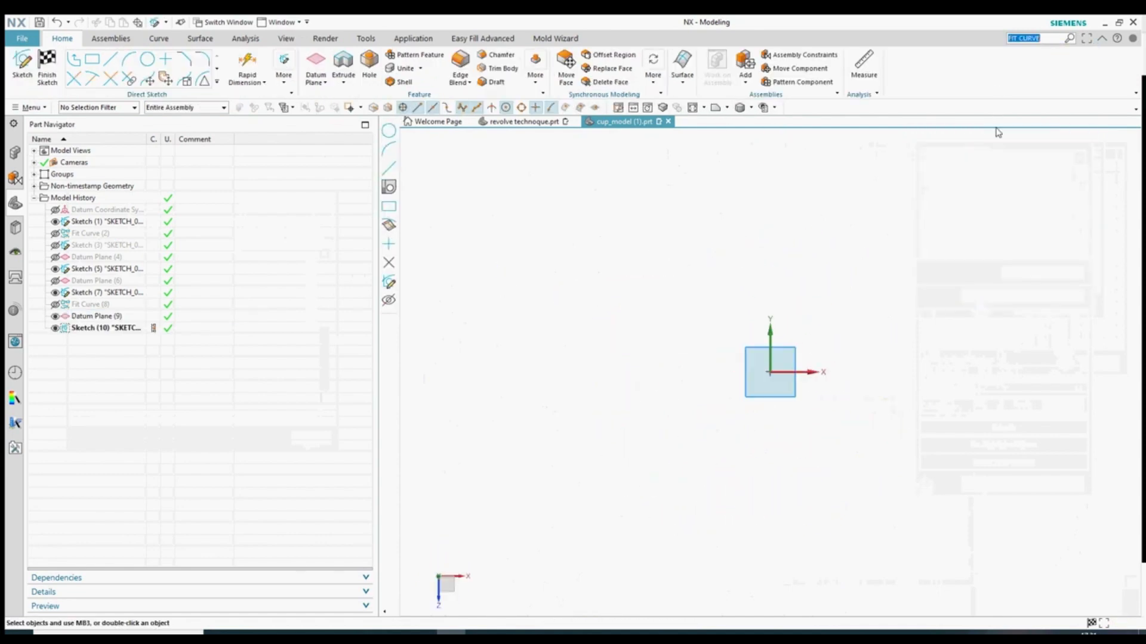
pyautogui.press('Return')
pyautogui.click(715, 109)
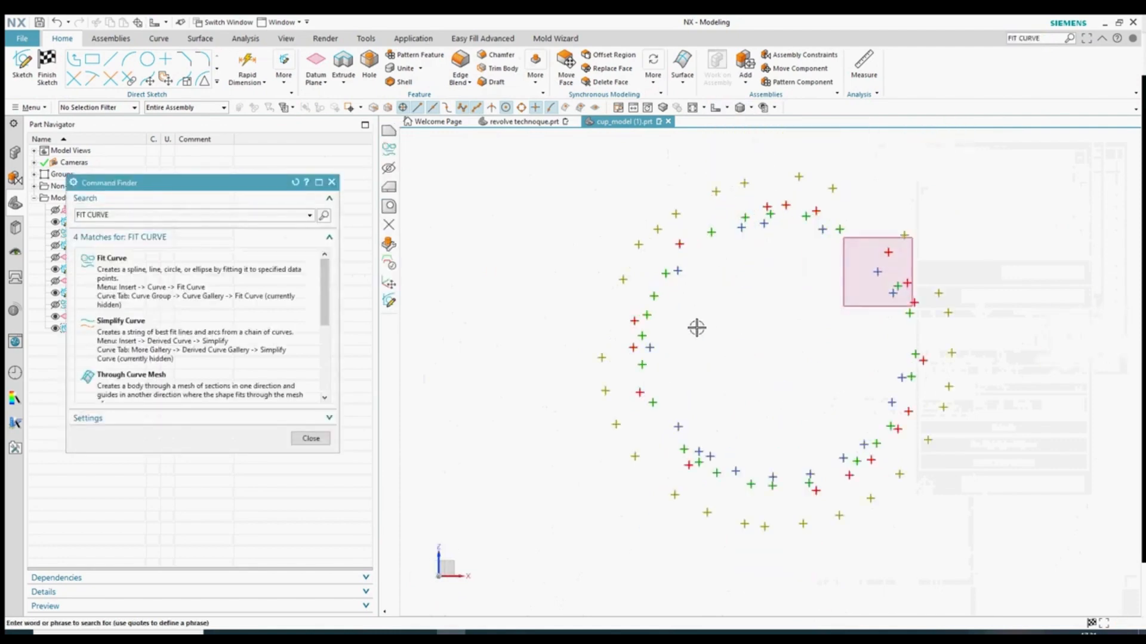
pyautogui.click(111, 261)
# - Fit a circle of radius about 33.38 through the next slice's points
pyautogui.click(676, 271)
pyautogui.click(649, 347)
pyautogui.click(678, 426)
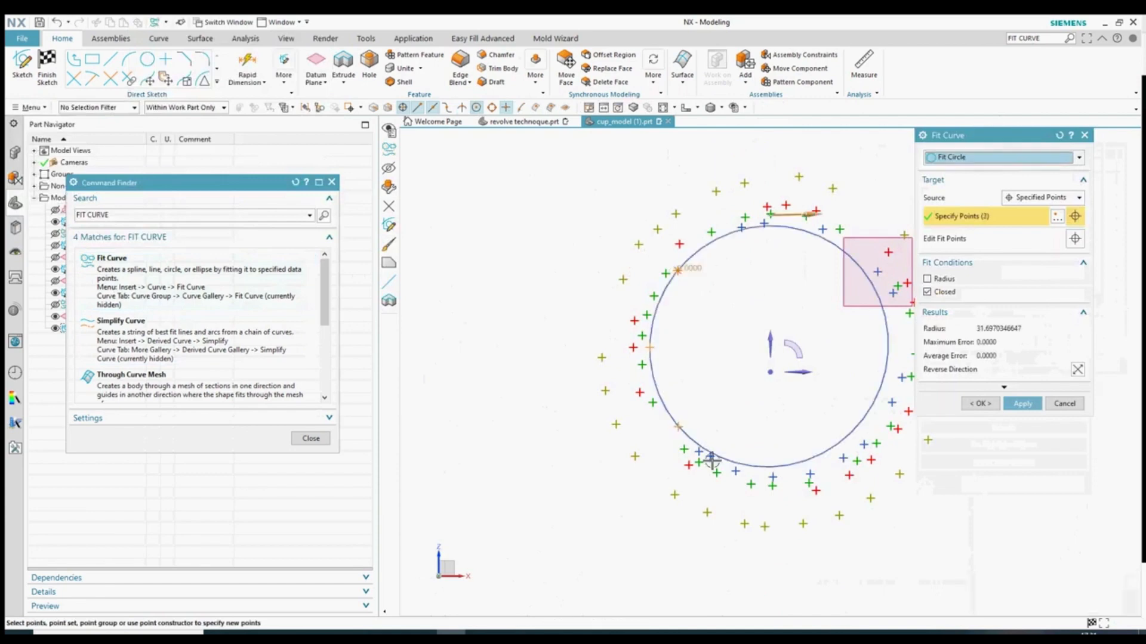
pyautogui.click(736, 471)
pyautogui.click(810, 473)
pyautogui.click(892, 403)
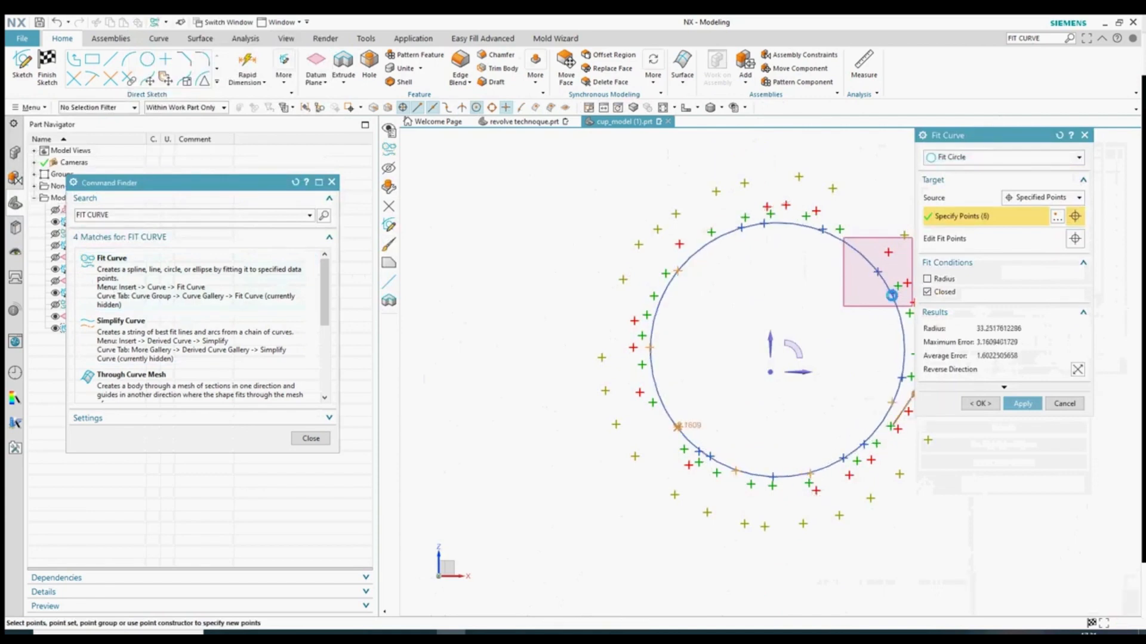
pyautogui.click(895, 294)
pyautogui.click(1020, 405)
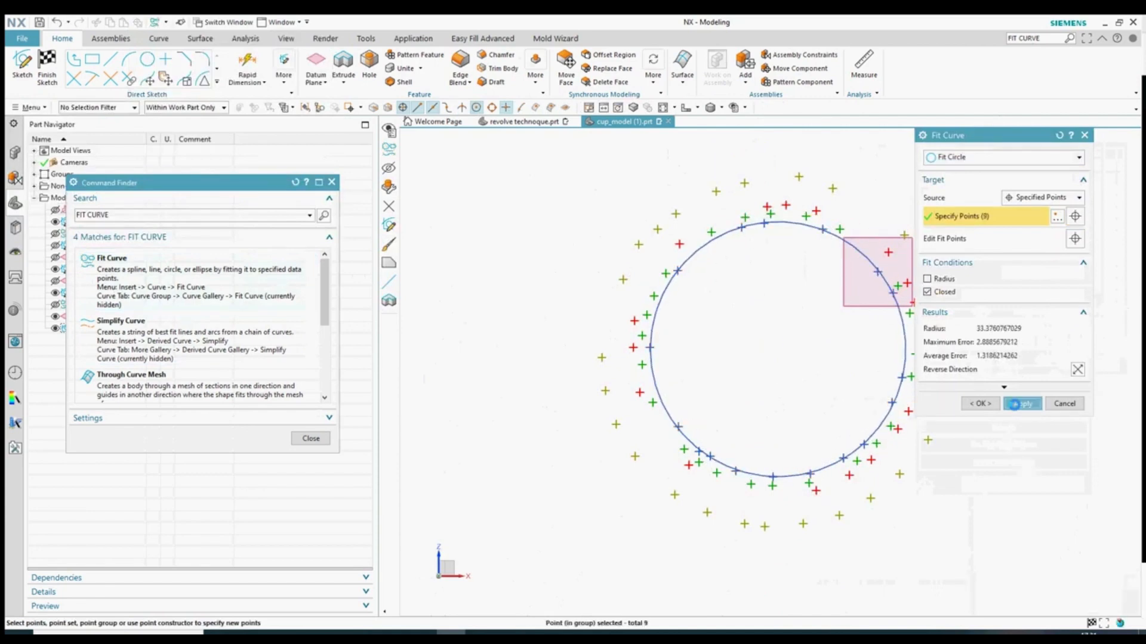
pyautogui.scroll(-2, 664, 346)
pyautogui.scroll(3, 763, 254)
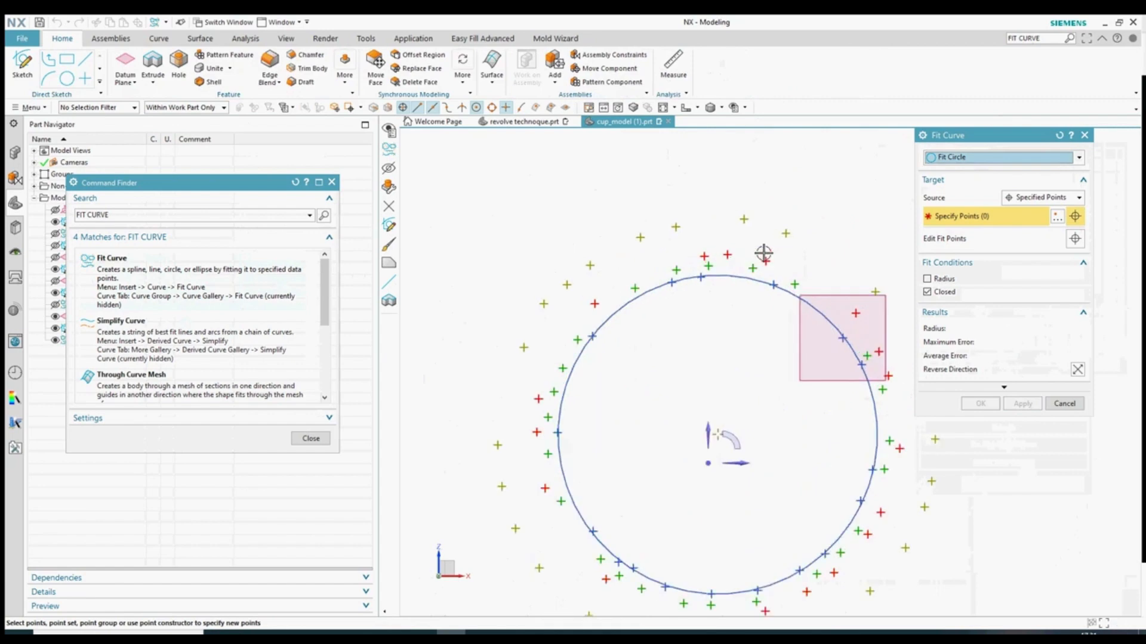
# - Create a datum plane through a point on the fitted circle, with its normal direction set
pyautogui.click(1053, 405)
pyautogui.click(126, 75)
pyautogui.click(747, 267)
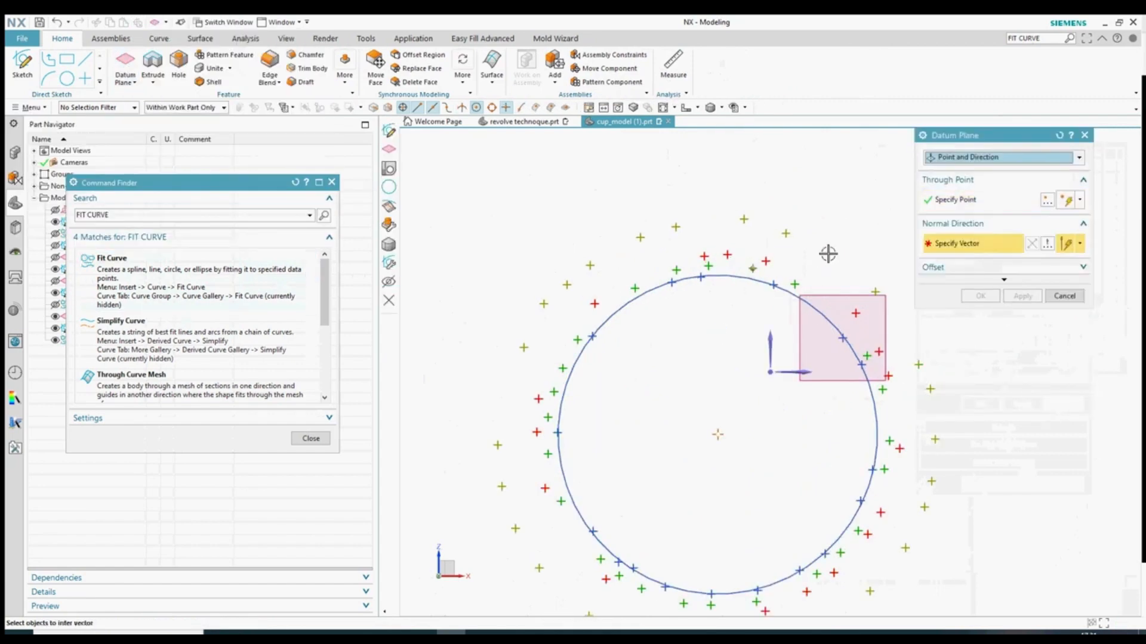
pyautogui.click(768, 372)
pyautogui.click(978, 296)
# - Fit a second circle through ten points around that slice's ring
pyautogui.click(199, 288)
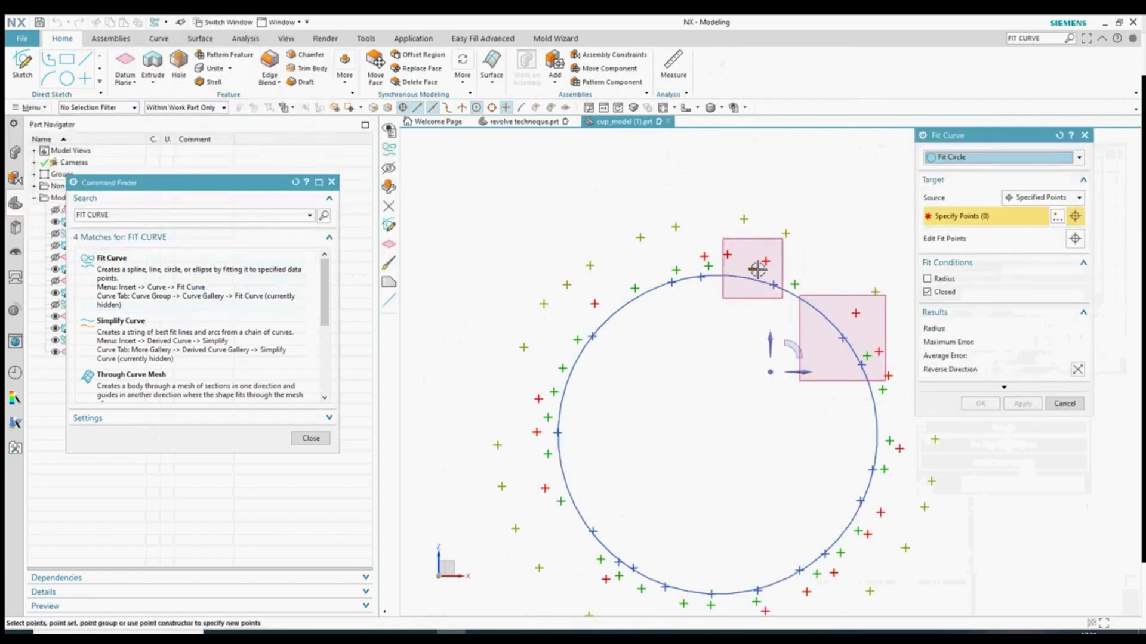
pyautogui.click(751, 267)
pyautogui.click(676, 269)
pyautogui.click(578, 340)
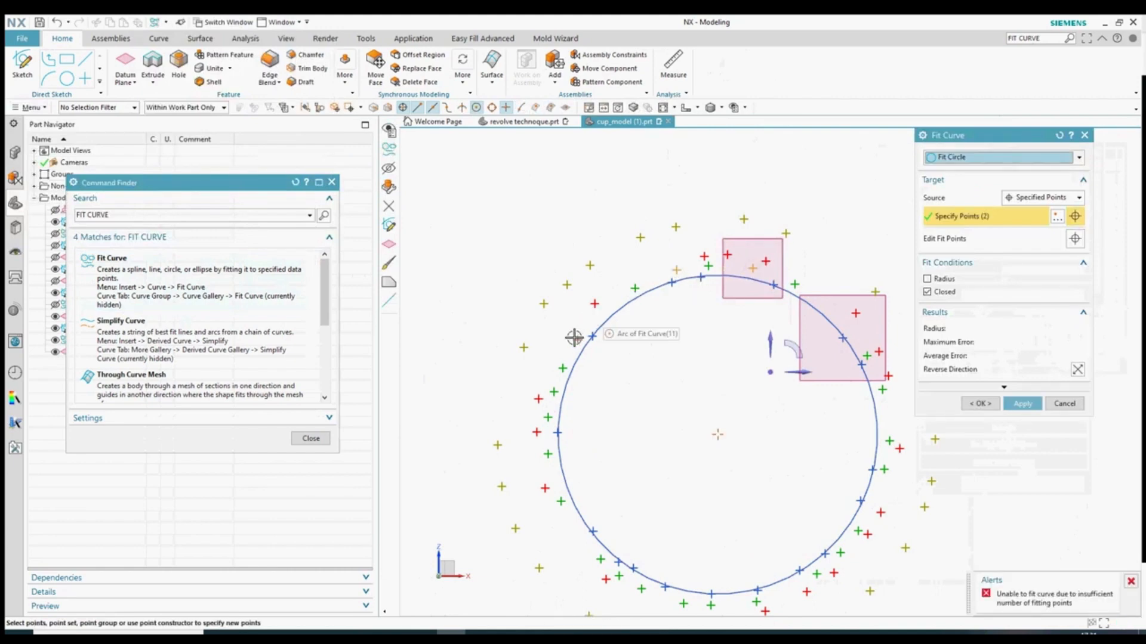
pyautogui.click(547, 453)
pyautogui.click(618, 575)
pyautogui.click(710, 605)
pyautogui.click(817, 574)
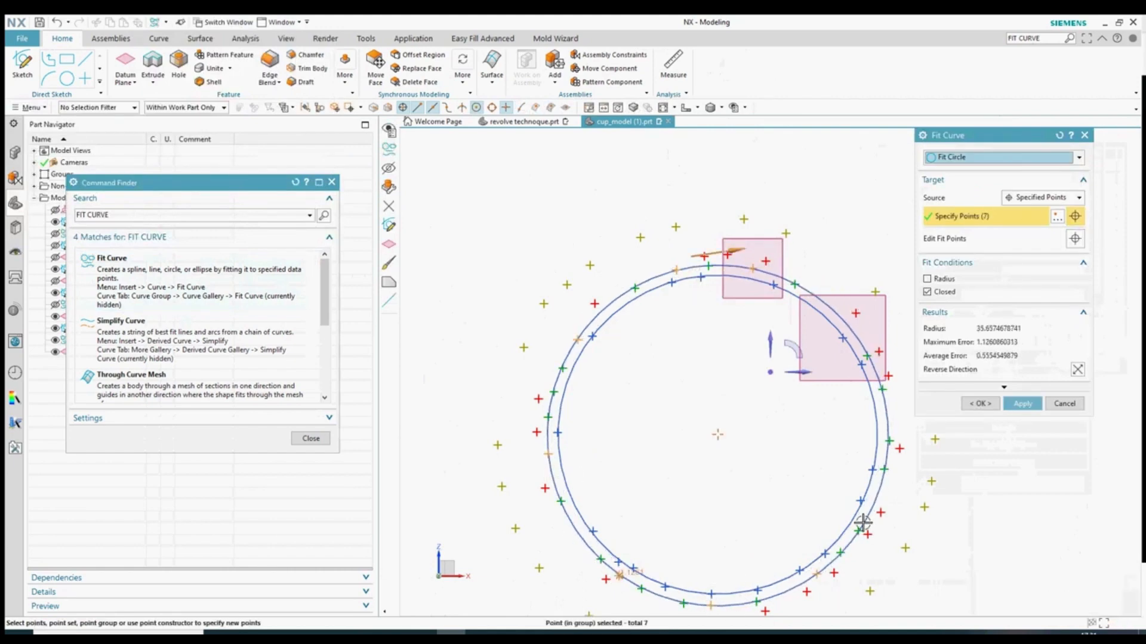
pyautogui.click(858, 531)
pyautogui.click(890, 444)
pyautogui.click(867, 355)
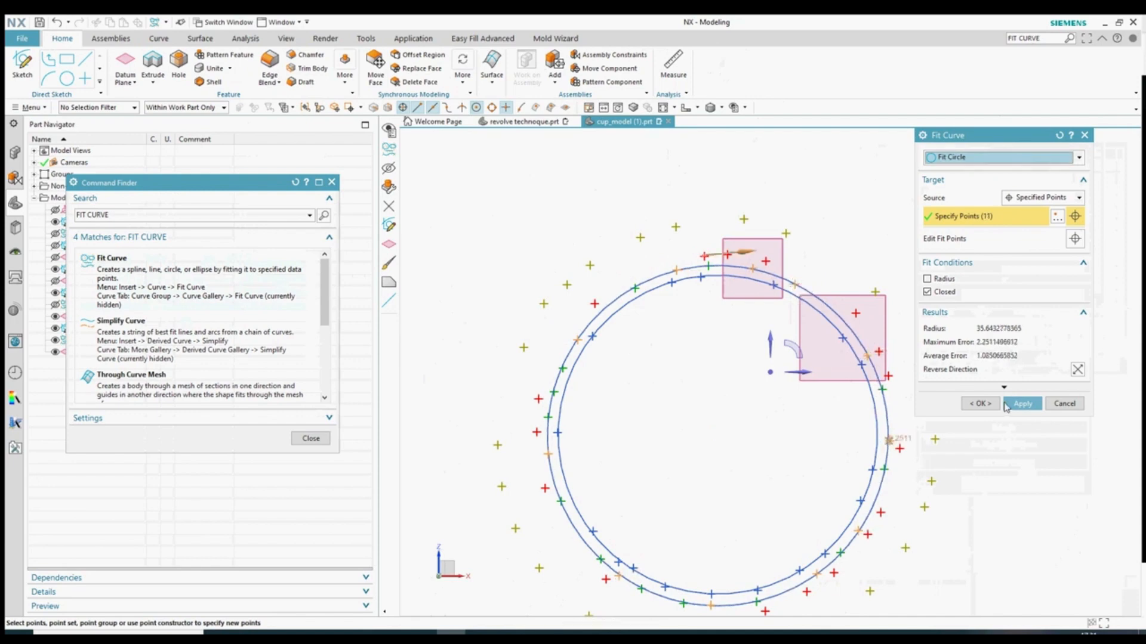
pyautogui.click(1008, 407)
# - Add another datum plane through a point on the next slice
pyautogui.scroll(-1, 692, 331)
pyautogui.click(127, 61)
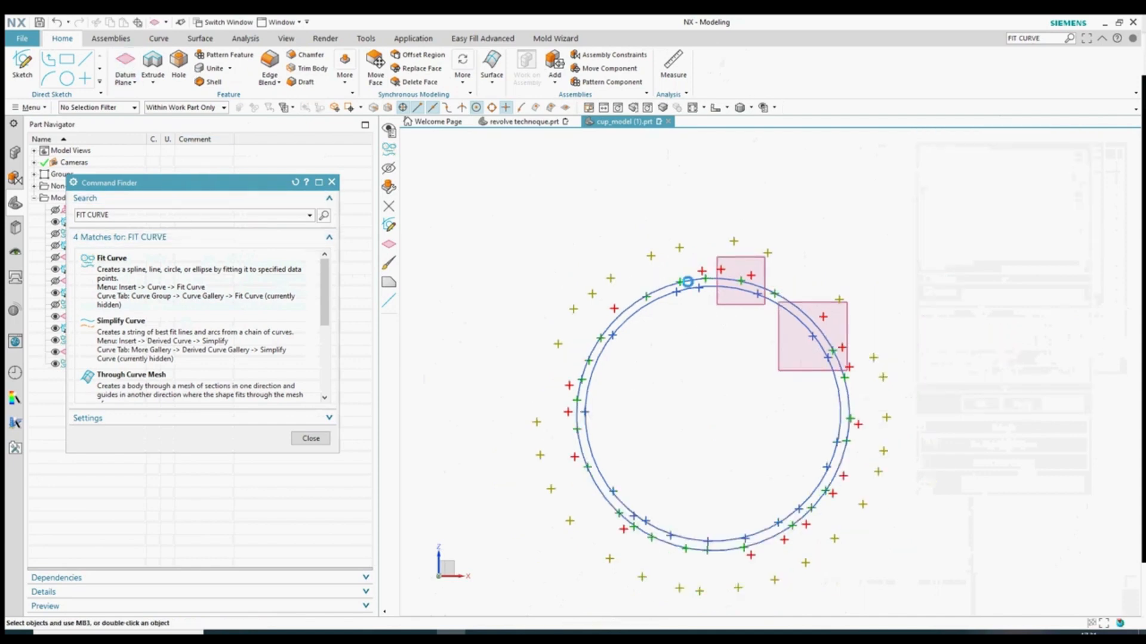
pyautogui.click(721, 269)
pyautogui.click(981, 296)
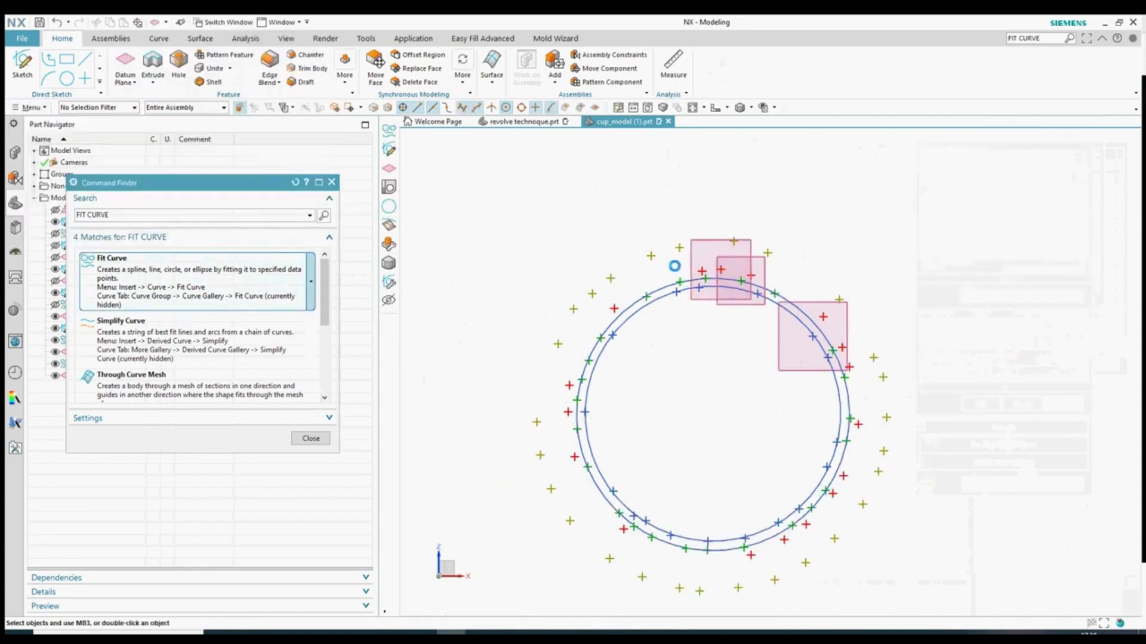
# - Fit a circle through six points around that slice
pyautogui.click(721, 270)
pyautogui.click(613, 308)
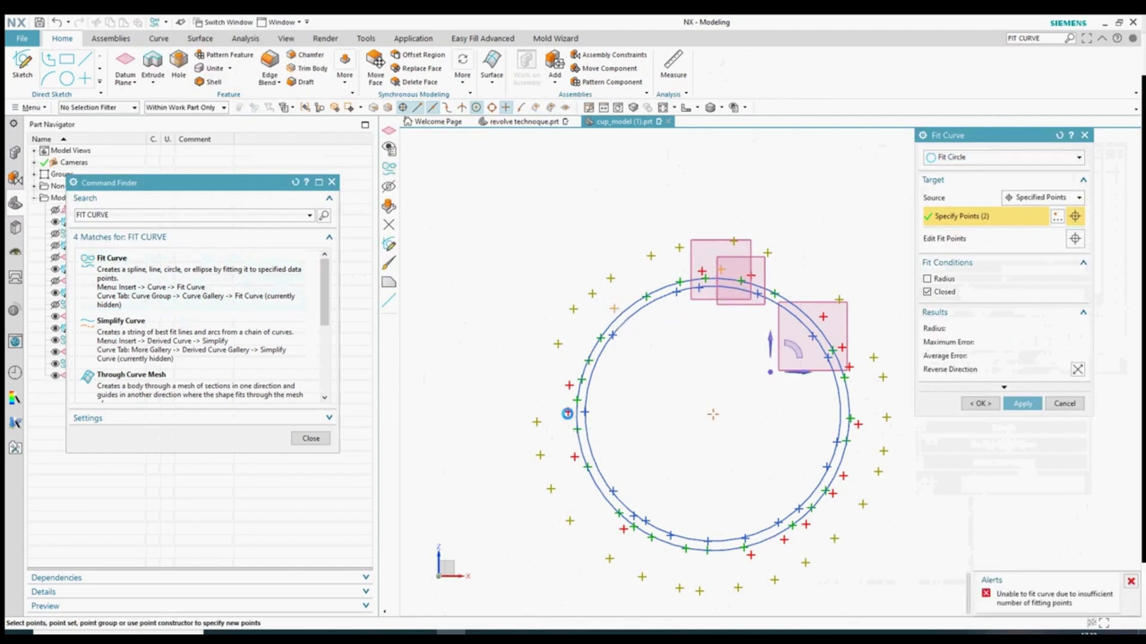
pyautogui.click(568, 412)
pyautogui.click(623, 528)
pyautogui.click(784, 539)
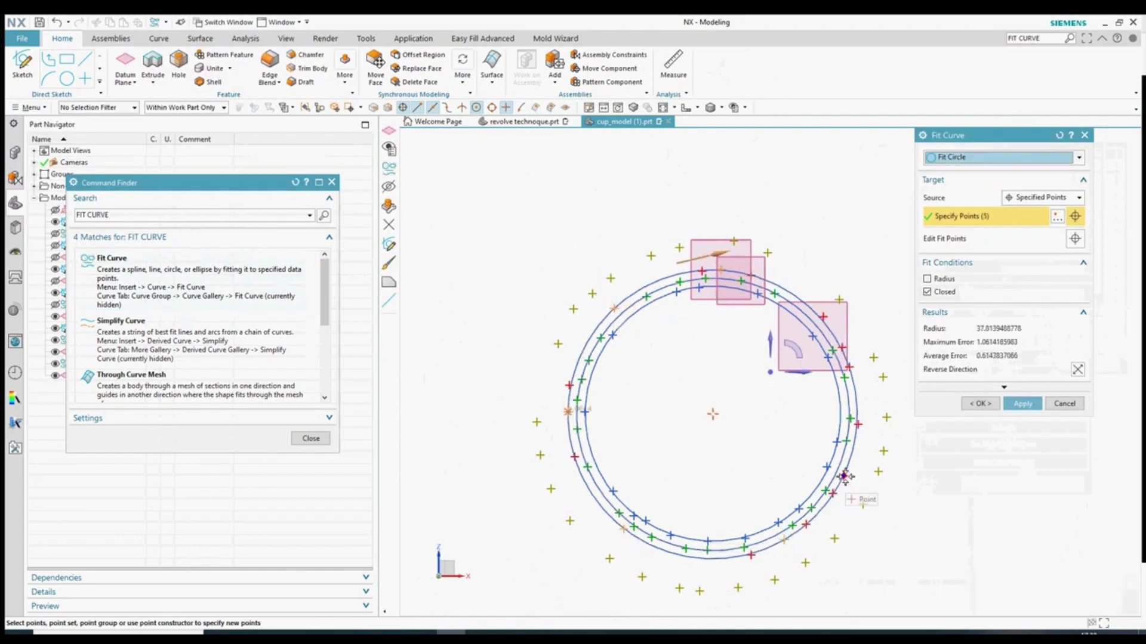
pyautogui.click(824, 317)
pyautogui.click(843, 348)
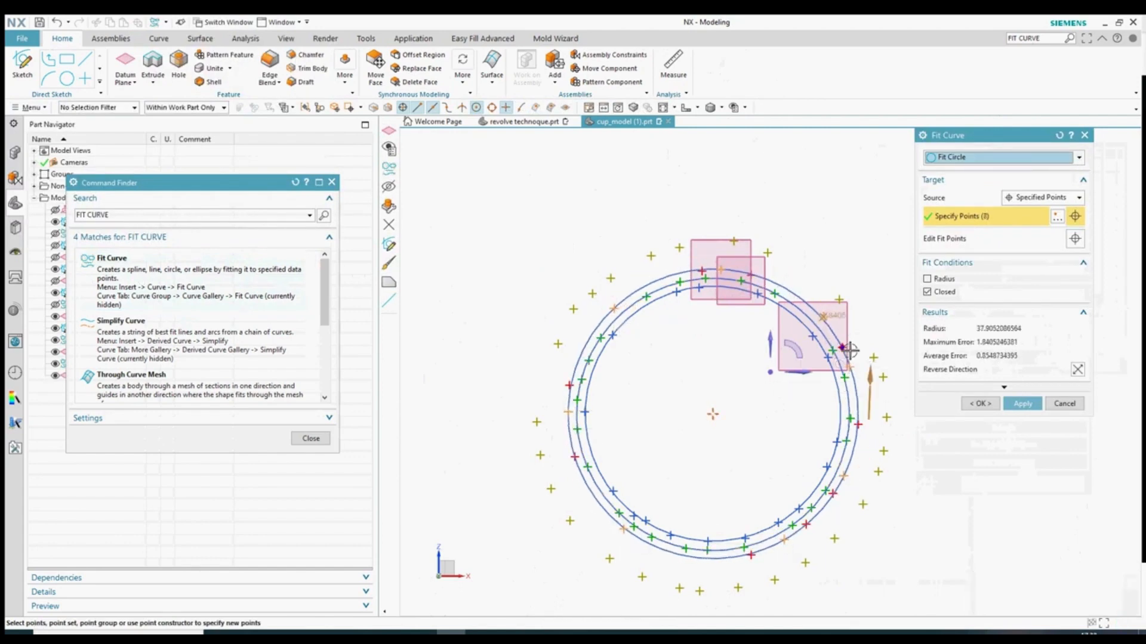
pyautogui.click(1022, 403)
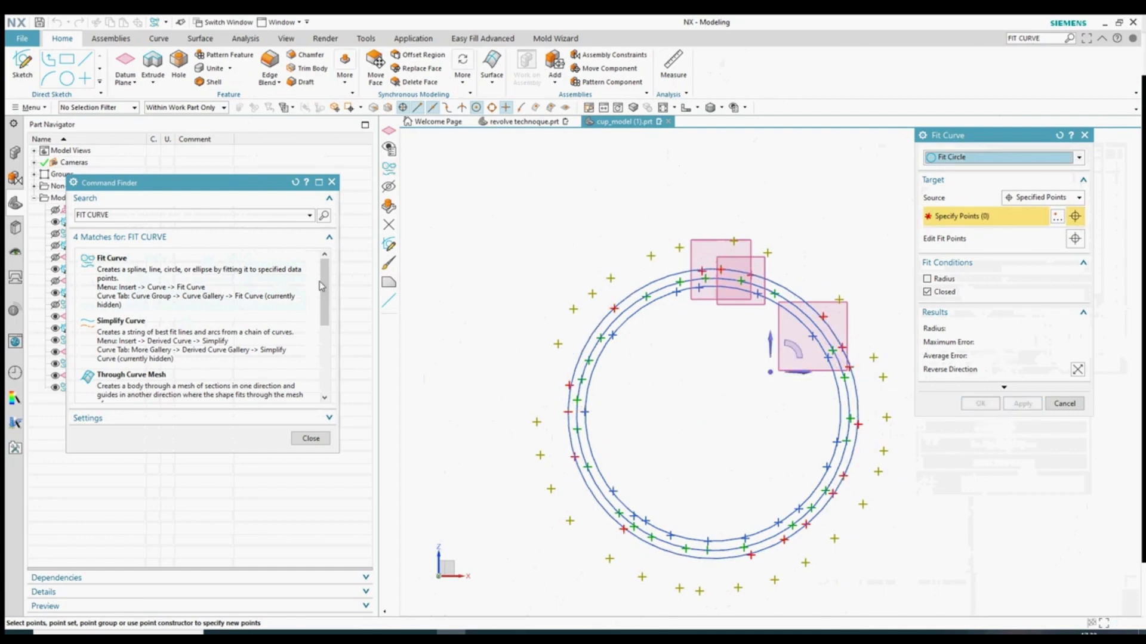
# - Create a datum plane through a point on the outer ring, with its normal direction set
pyautogui.click(126, 66)
pyautogui.click(651, 255)
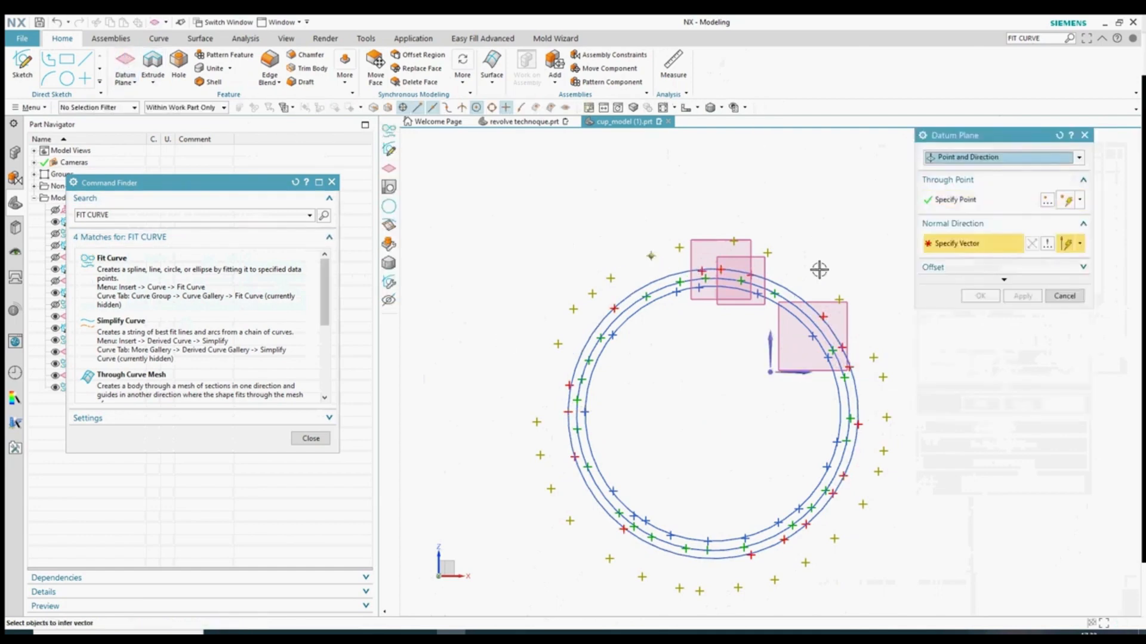
pyautogui.click(773, 375)
pyautogui.click(979, 296)
# - Fit a circle through nine yellow points of the outer ring, then close Fit Curve
pyautogui.click(173, 289)
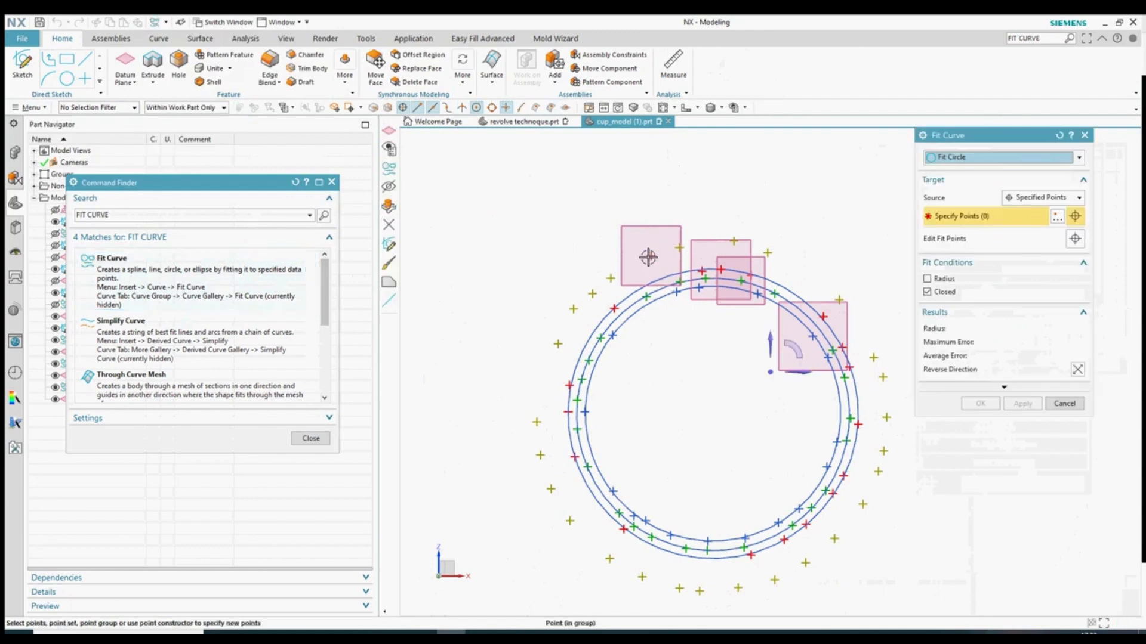
pyautogui.click(651, 256)
pyautogui.click(573, 309)
pyautogui.click(540, 455)
pyautogui.click(609, 558)
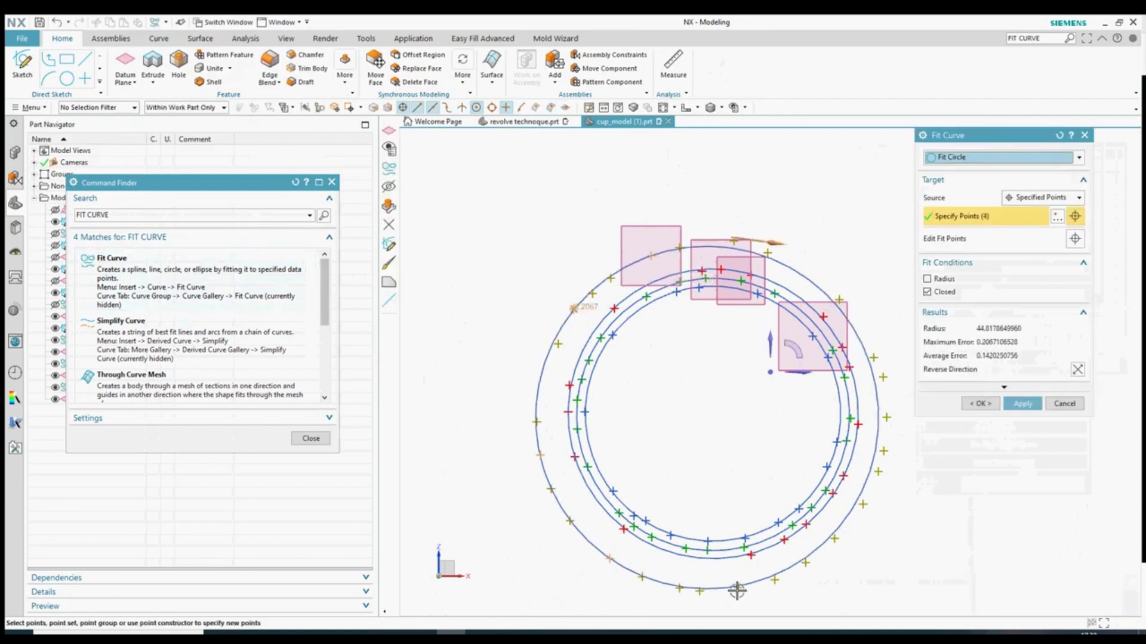
pyautogui.click(738, 587)
pyautogui.click(841, 539)
pyautogui.click(886, 418)
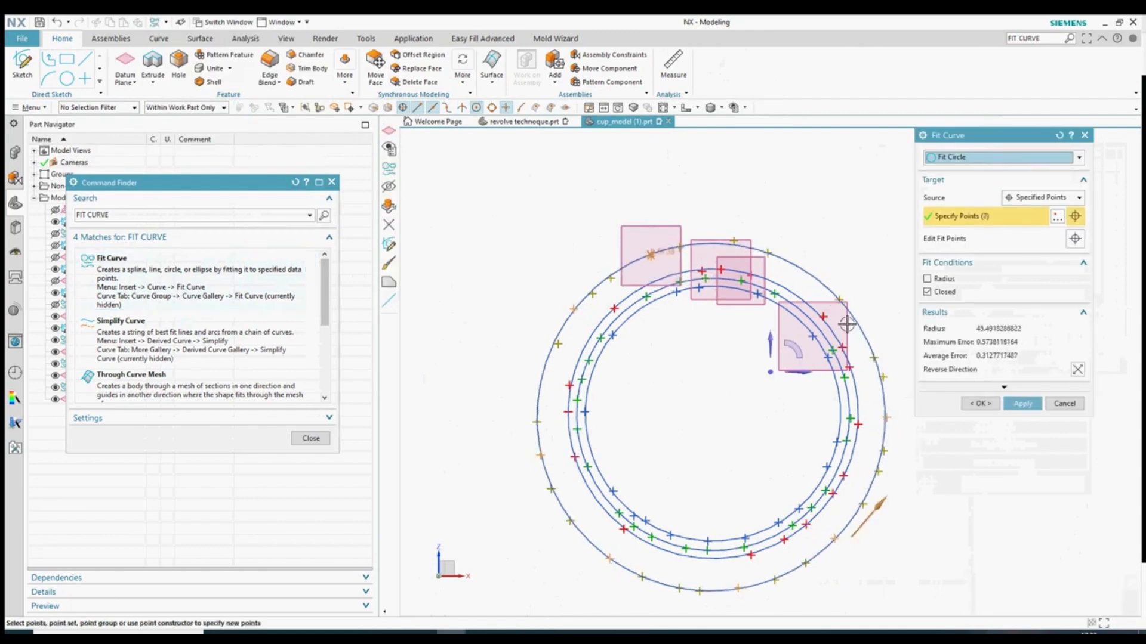
pyautogui.click(767, 253)
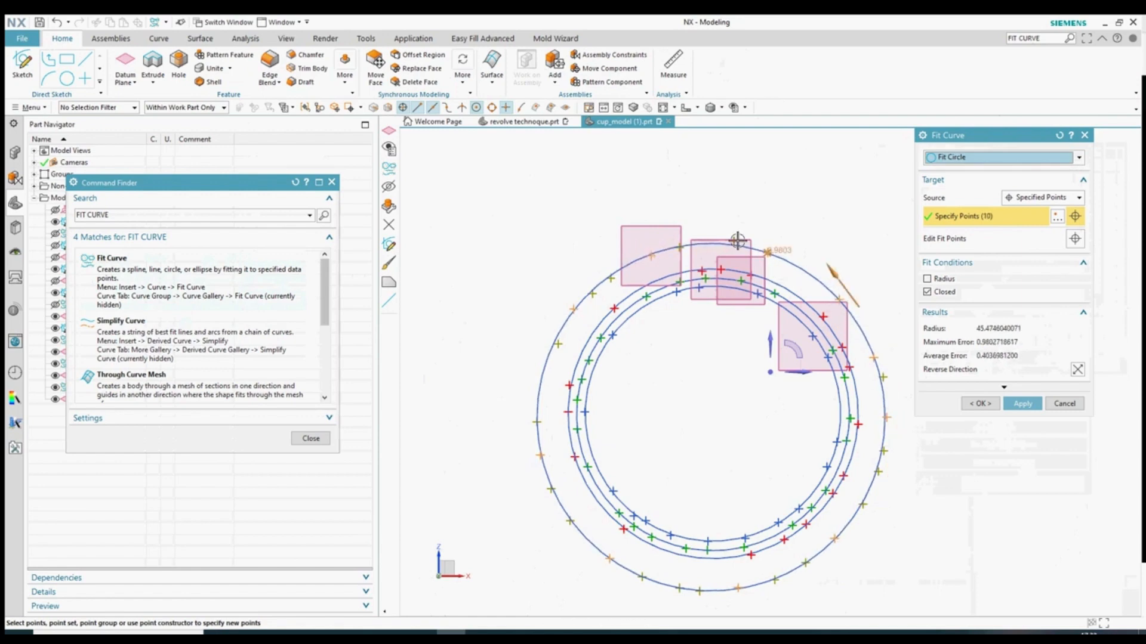
pyautogui.click(734, 241)
pyautogui.click(1022, 404)
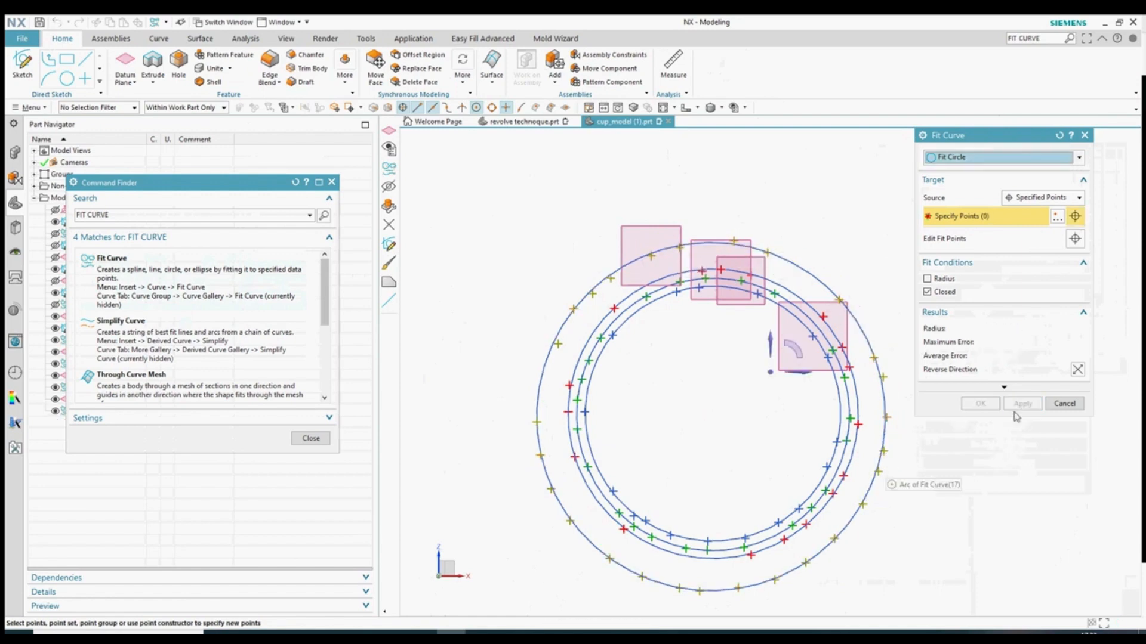
pyautogui.click(1064, 403)
# - Dismiss the search results, orbit to view the rings head-on, and select Fit Curve (11)
pyautogui.moveTo(530, 449); pyautogui.dragTo(645, 440, button='middle')
pyautogui.click(311, 438)
pyautogui.scroll(-3, 656, 426)
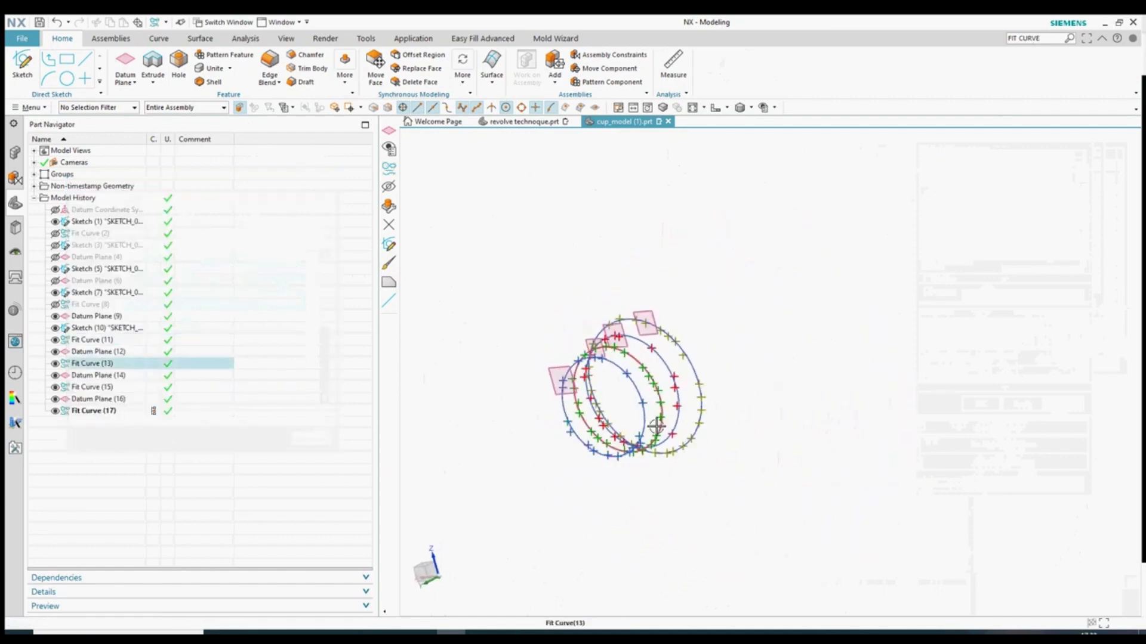
pyautogui.scroll(2, 657, 426)
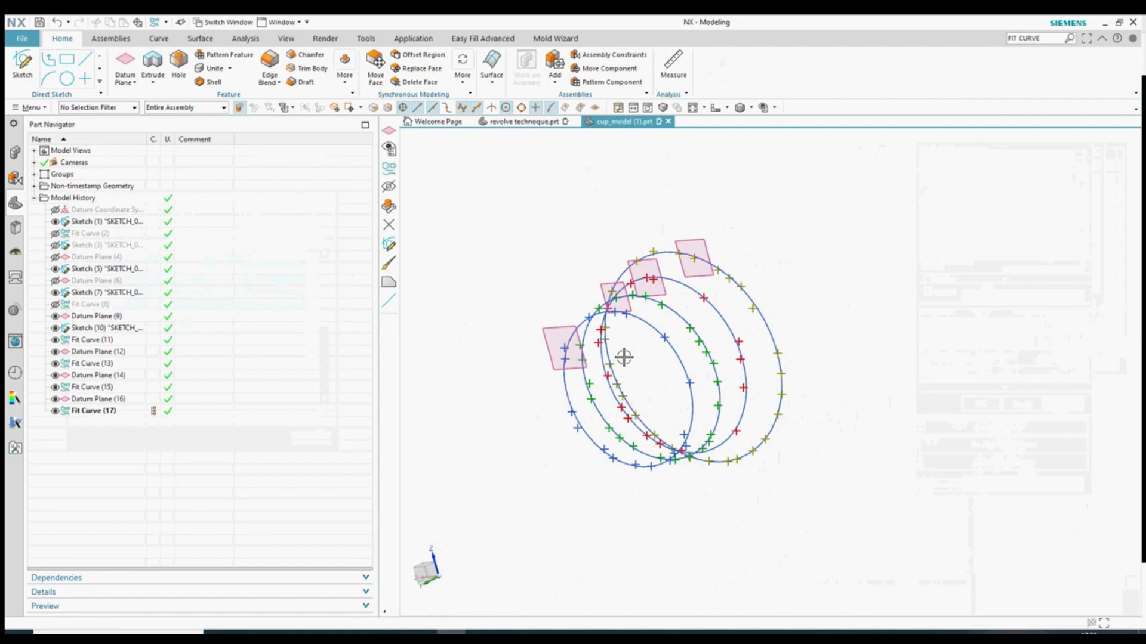
pyautogui.moveTo(624, 357); pyautogui.dragTo(545, 350, button='middle')
pyautogui.click(706, 310)
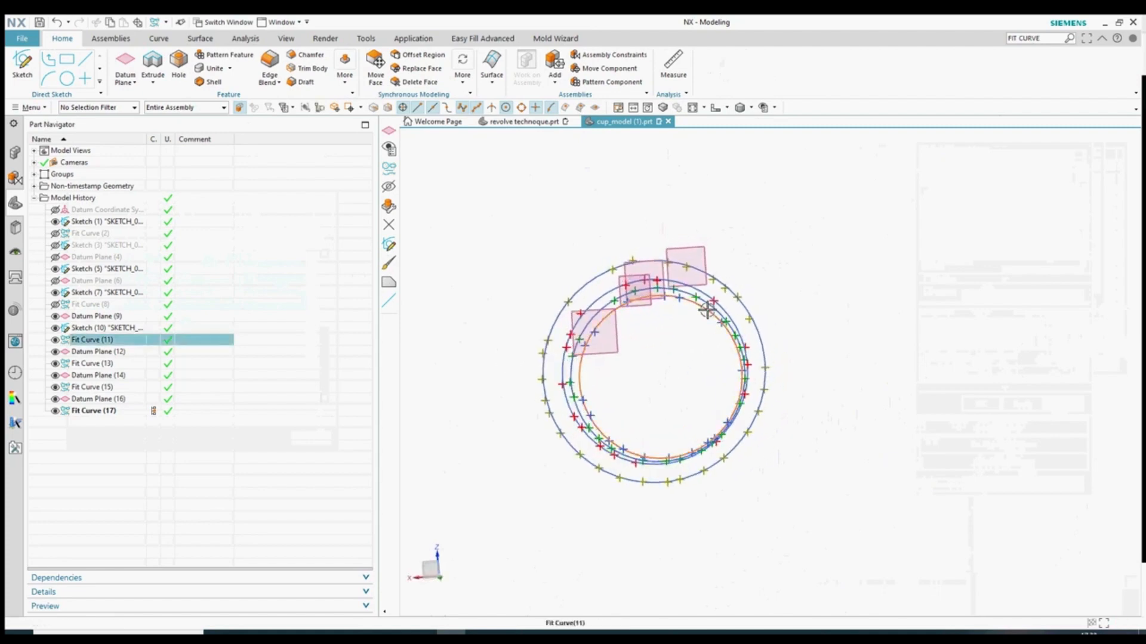
pyautogui.doubleClick(98, 399)
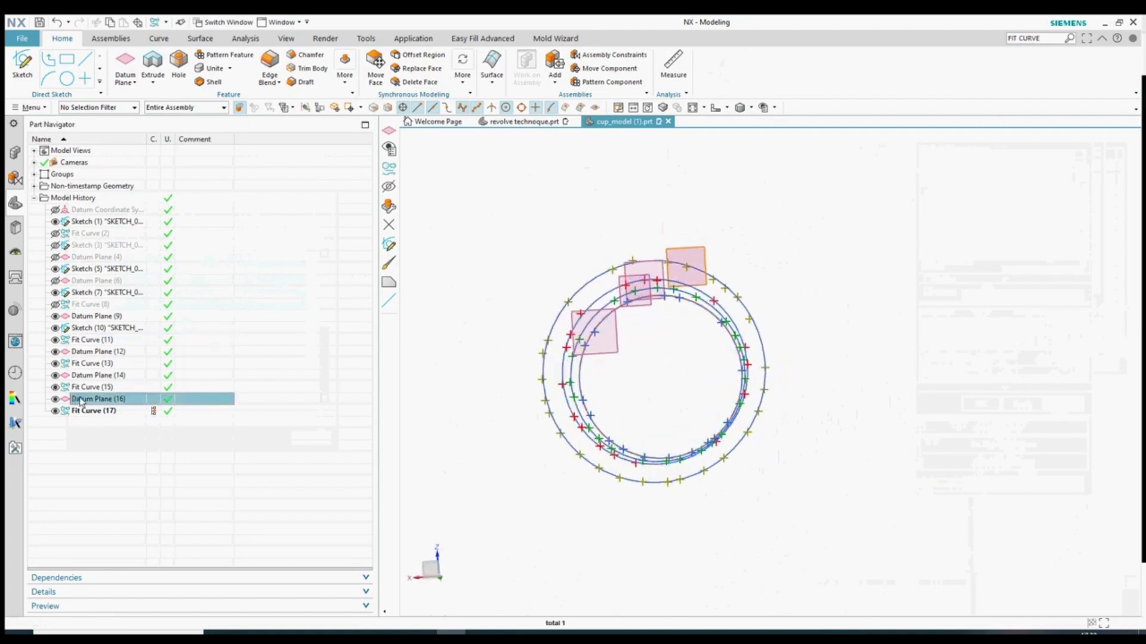
pyautogui.middleClick(686, 319)
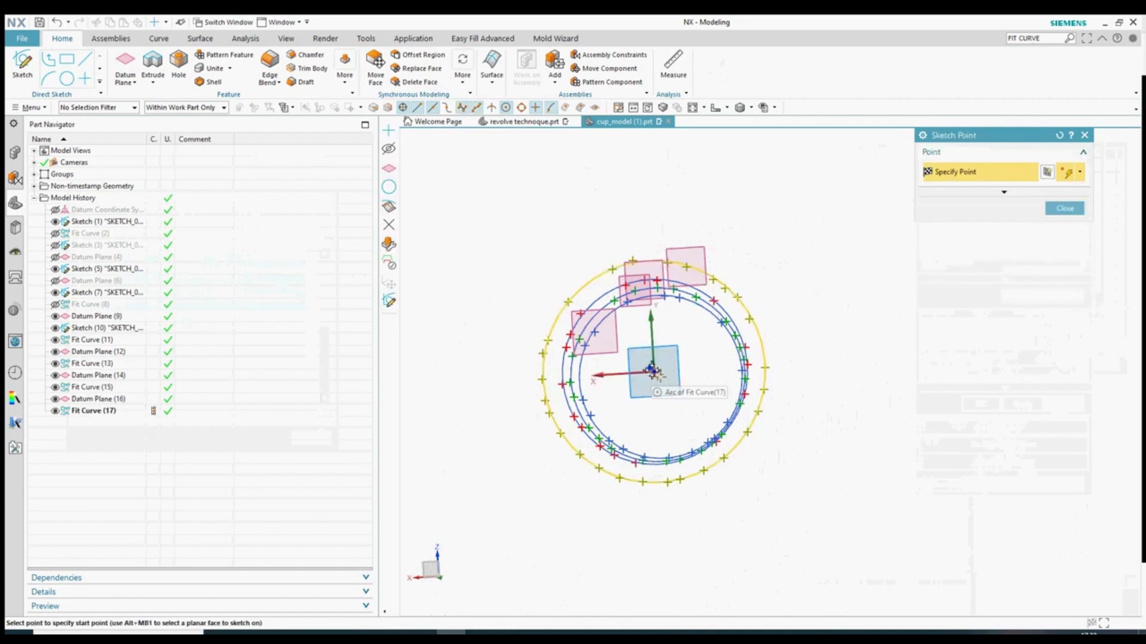
pyautogui.moveTo(672, 410); pyautogui.dragTo(663, 400, button='middle')
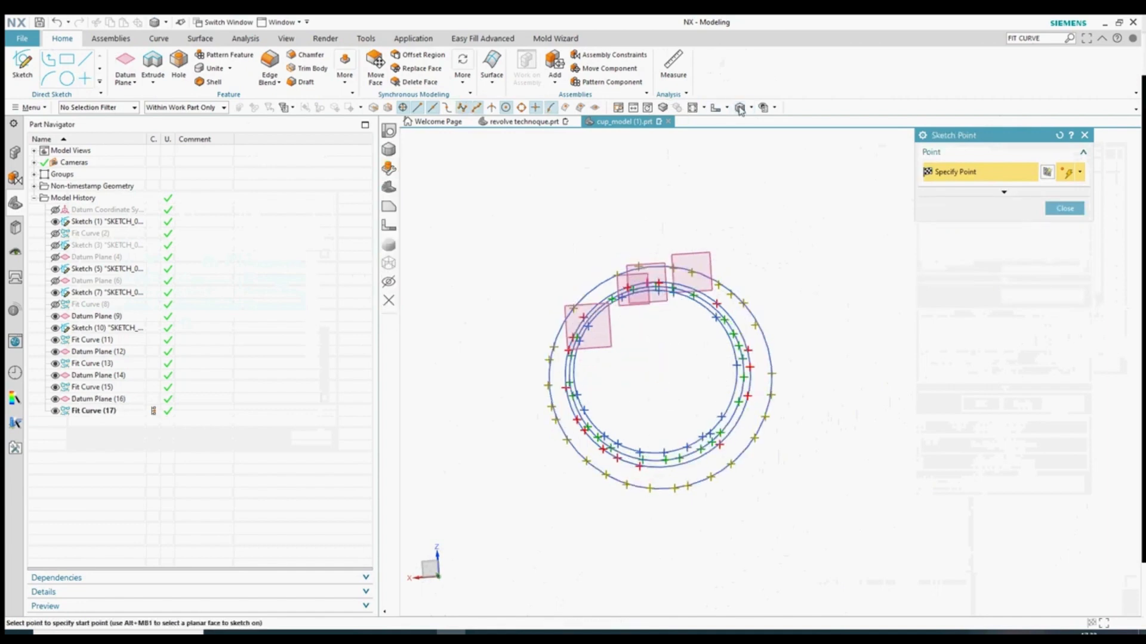
pyautogui.click(716, 108)
pyautogui.scroll(-3, 695, 206)
pyautogui.scroll(10, 719, 193)
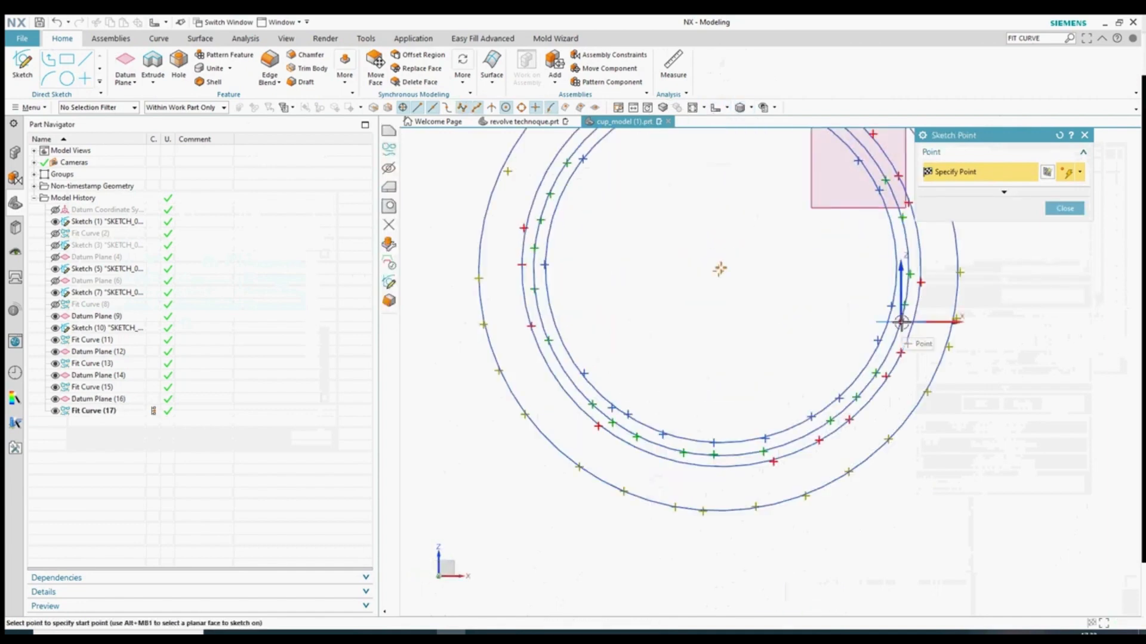
pyautogui.scroll(4, 827, 272)
pyautogui.scroll(-5, 944, 419)
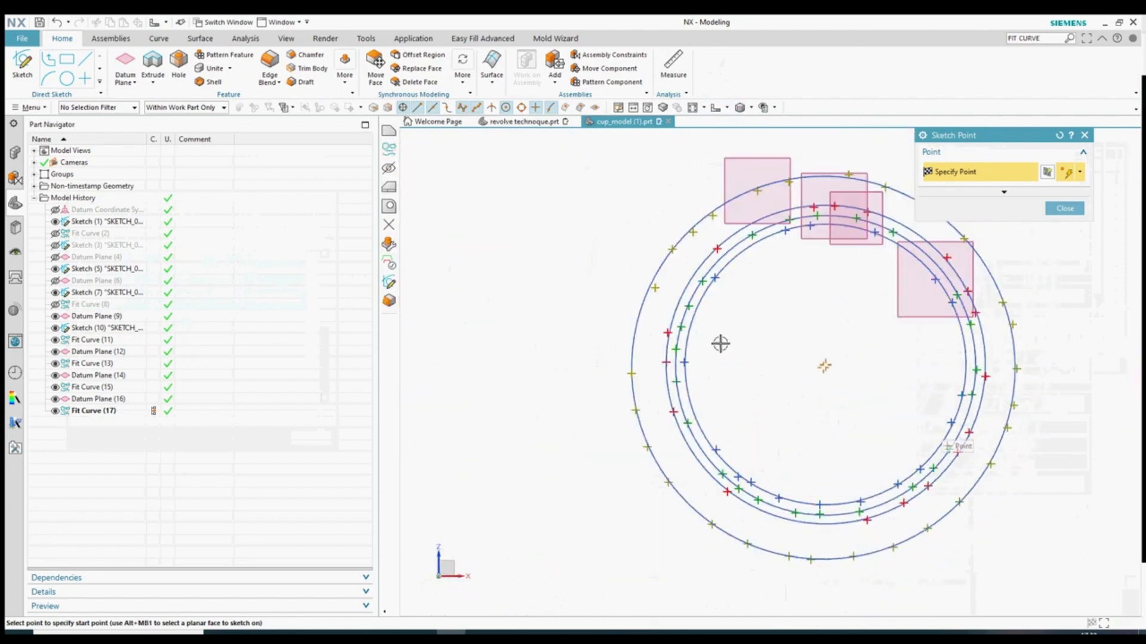
pyautogui.press('Escape')
pyautogui.scroll(-3, 524, 356)
pyautogui.scroll(1, 706, 311)
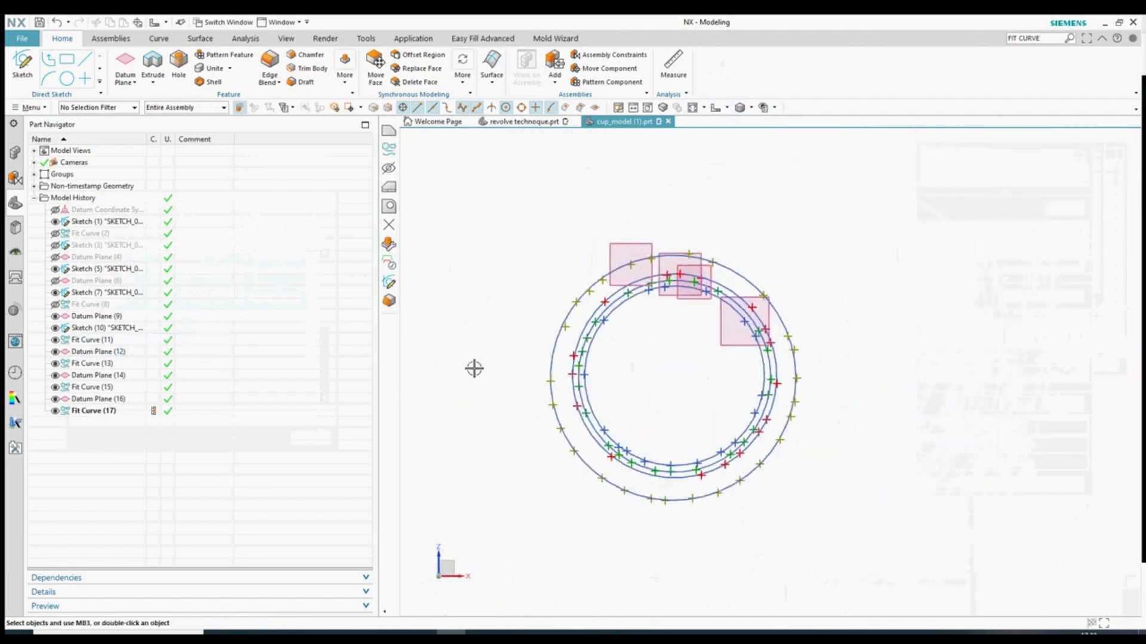
pyautogui.moveTo(474, 369); pyautogui.dragTo(556, 380, button='middle')
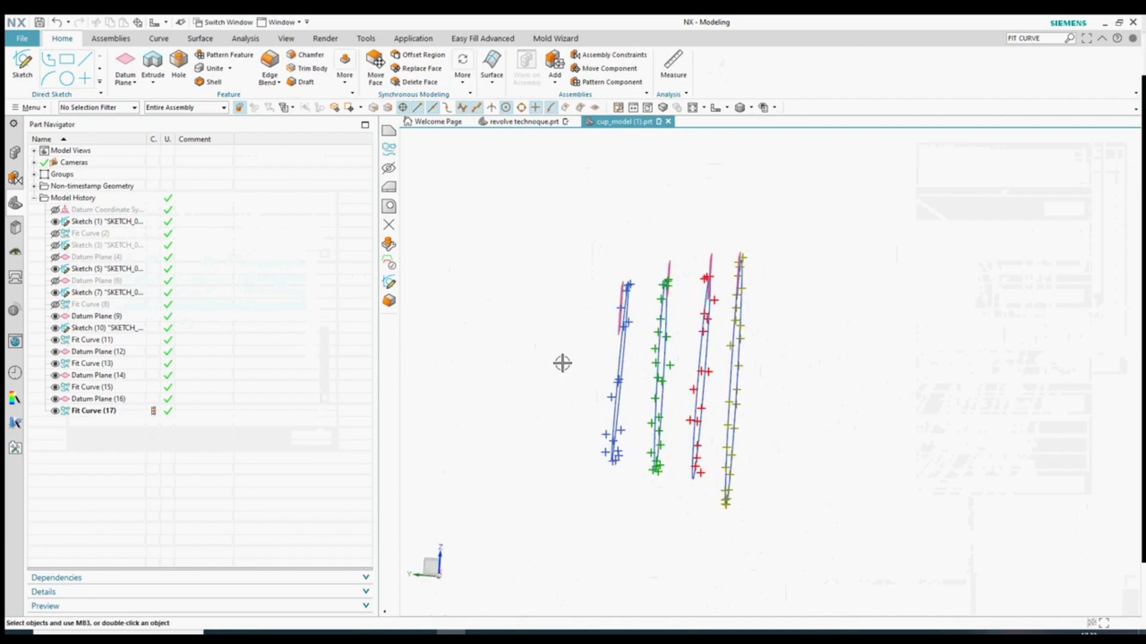
# - Show all hidden curves using the Ctrl+W show-and-hide settings
pyautogui.moveTo(553, 356); pyautogui.dragTo(572, 354, button='middle')
pyautogui.scroll(-1, 540, 354)
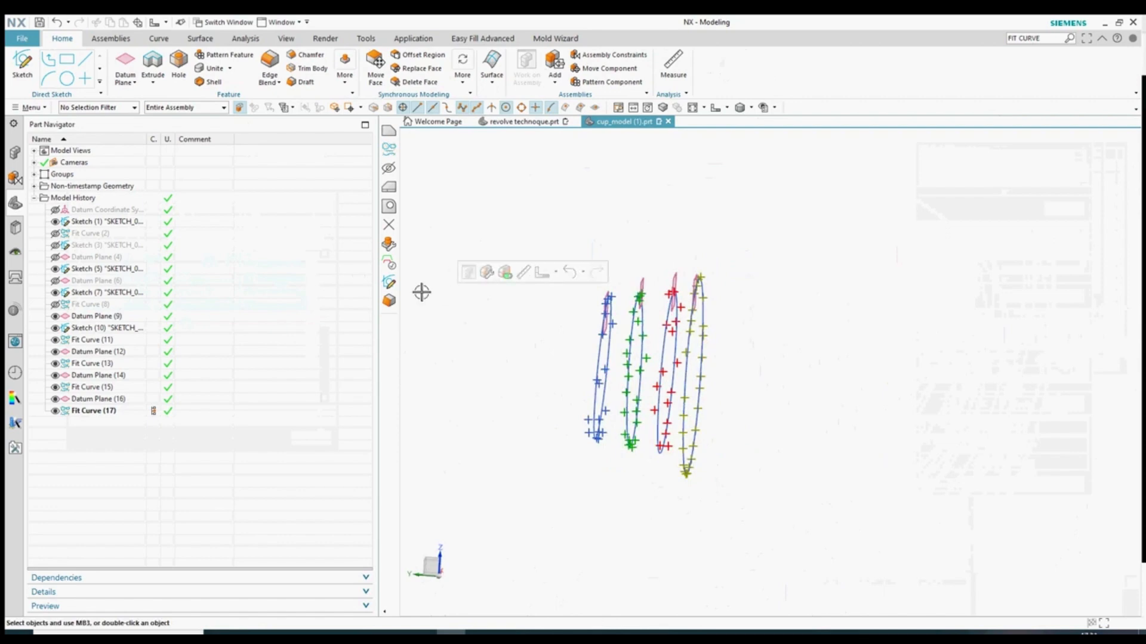
pyautogui.hotkey('ctrl', 'w')
pyautogui.click(1052, 200)
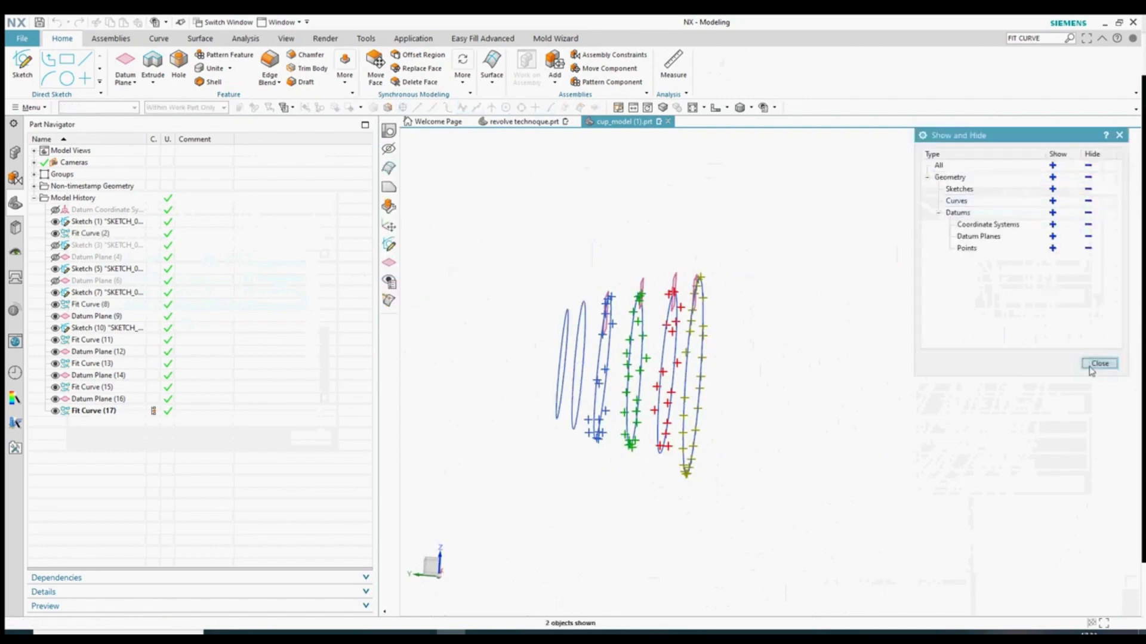
pyautogui.click(1097, 364)
pyautogui.moveTo(866, 394); pyautogui.dragTo(768, 401, button='middle')
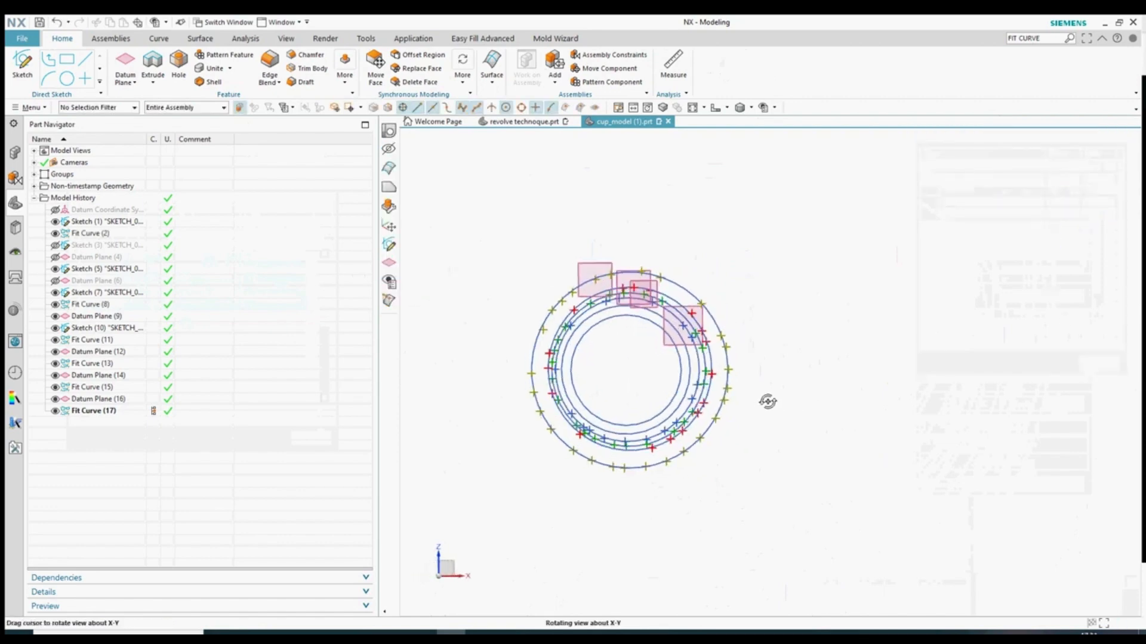
pyautogui.scroll(-1, 694, 131)
# - Switch to the front view and select the Fit Curve (2) and (8) circles
pyautogui.click(726, 110)
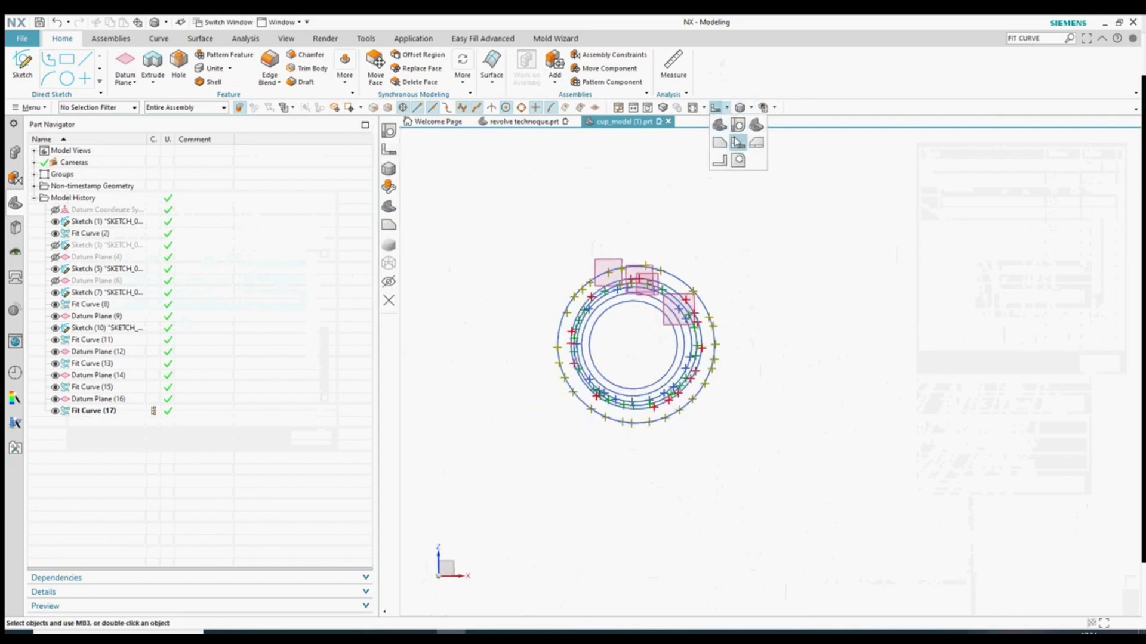
pyautogui.click(738, 143)
pyautogui.scroll(-2, 503, 348)
pyautogui.scroll(2, 663, 293)
pyautogui.click(735, 292)
pyautogui.click(747, 281)
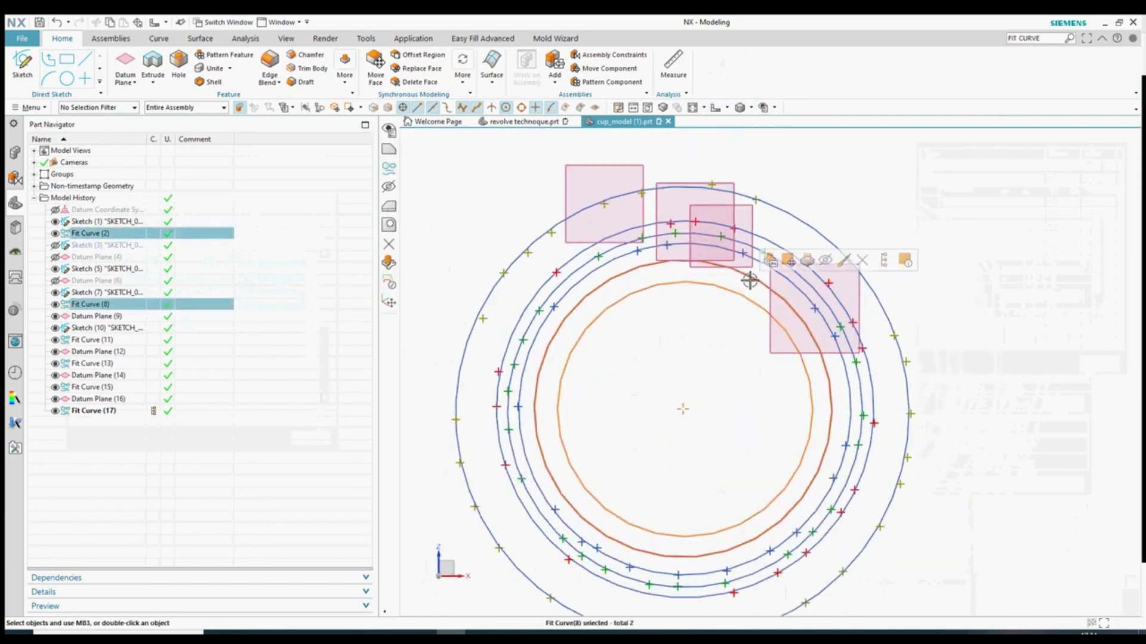
pyautogui.press('Escape')
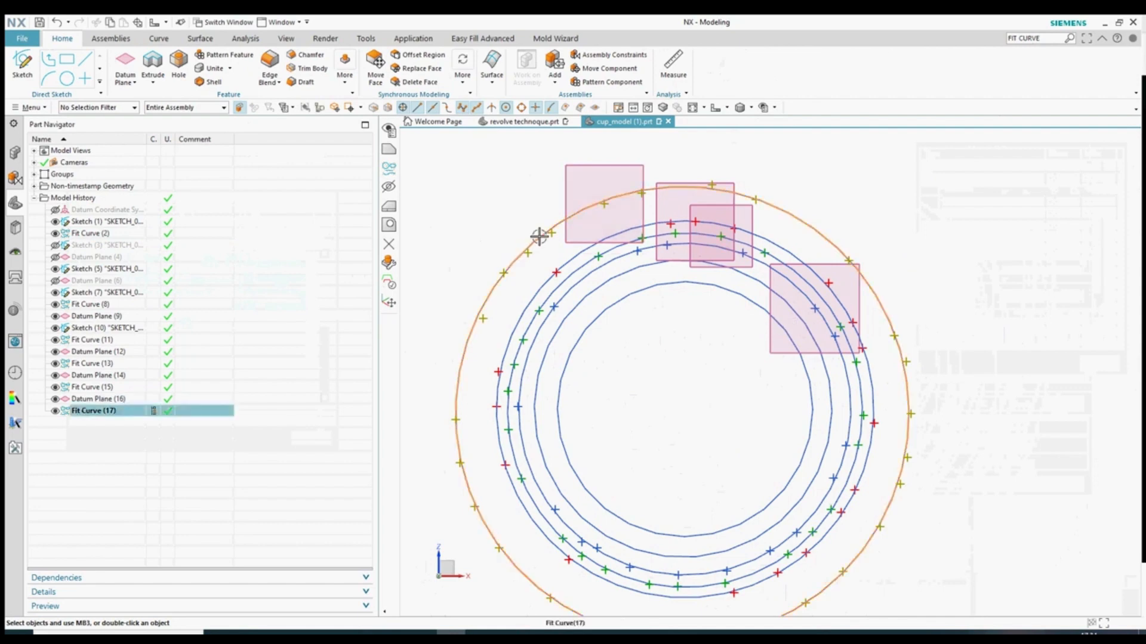
# - Select Datum Planes (4) and (6), Fit Curve (2) and Sketch (3) in the history
pyautogui.click(81, 257)
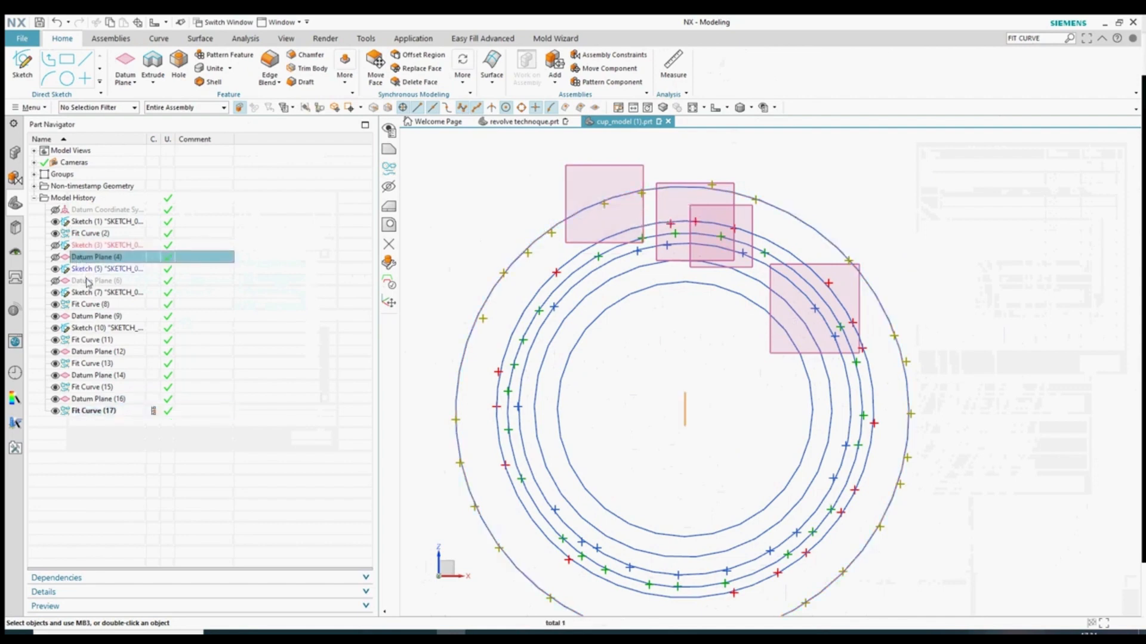
pyautogui.moveTo(476, 373); pyautogui.dragTo(532, 365, button='middle')
pyautogui.click(106, 281)
pyautogui.click(532, 365)
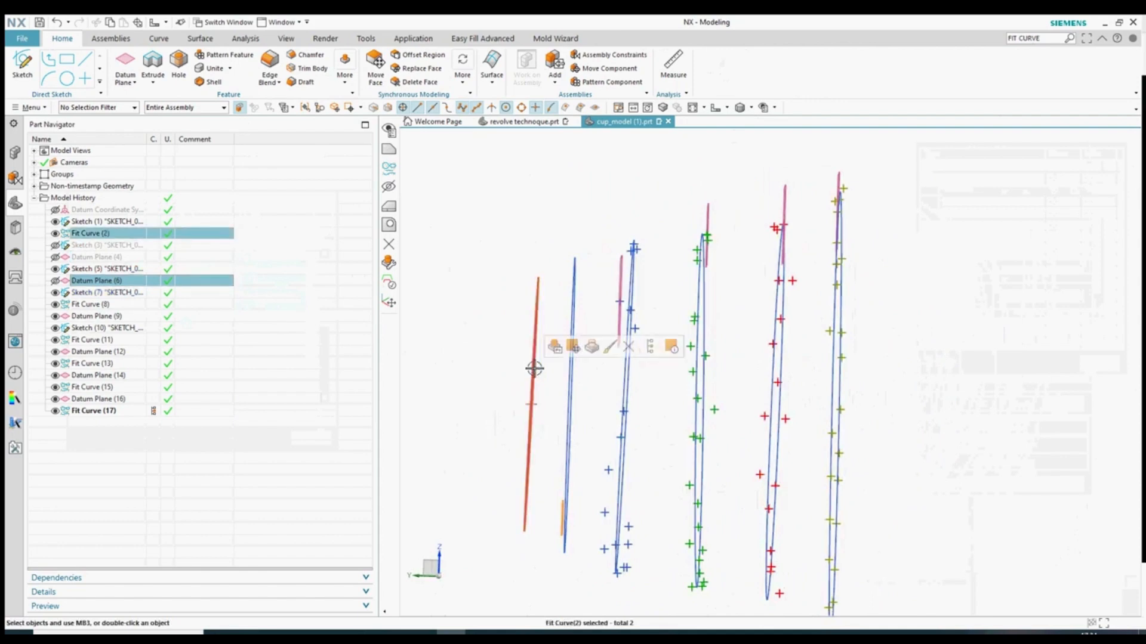
pyautogui.click(93, 234)
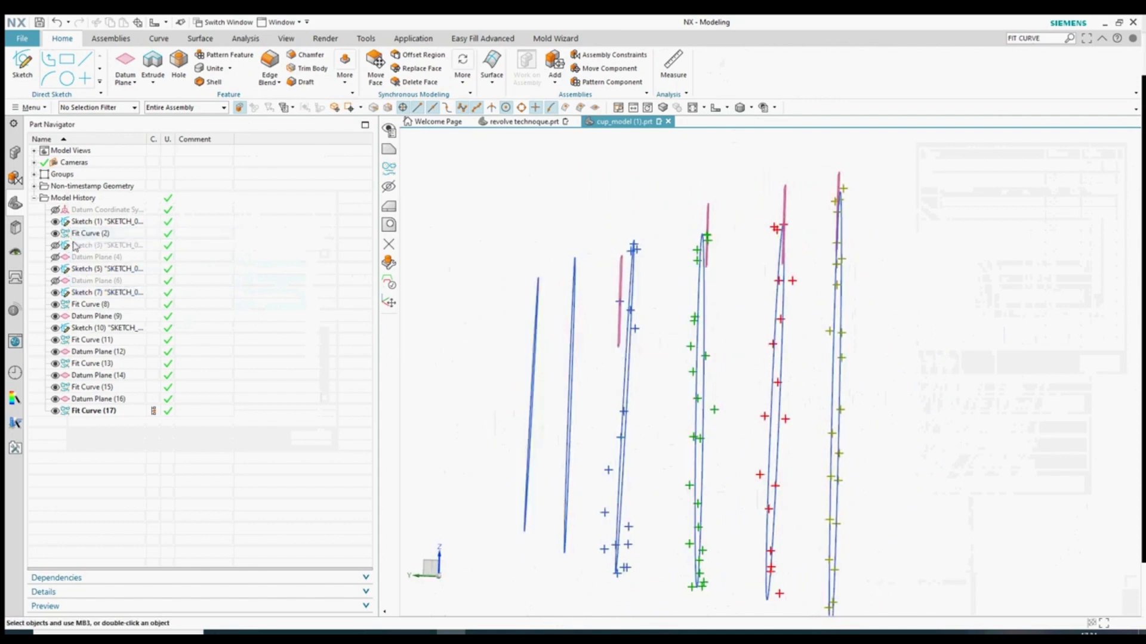
pyautogui.click(92, 247)
pyautogui.moveTo(444, 290); pyautogui.dragTo(444, 295, button='middle')
# - Change the view orientation and inspect Fit Curve (2) from an oblique angle
pyautogui.click(726, 108)
pyautogui.click(713, 138)
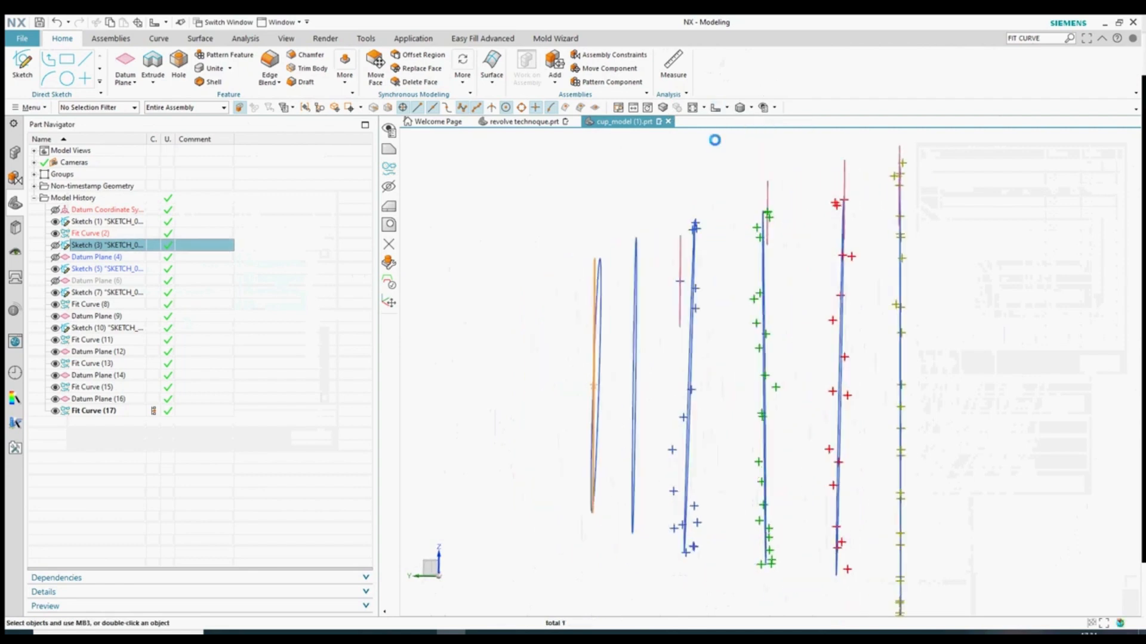
pyautogui.press('Escape')
pyautogui.moveTo(655, 327)
pyautogui.mouseDown(button='middle')
pyautogui.moveTo(555, 404)
pyautogui.moveTo(502, 415)
pyautogui.moveTo(491, 404)
pyautogui.moveTo(583, 414)
pyautogui.moveTo(540, 365)
pyautogui.mouseUp(button='middle')
pyautogui.click(90, 234)
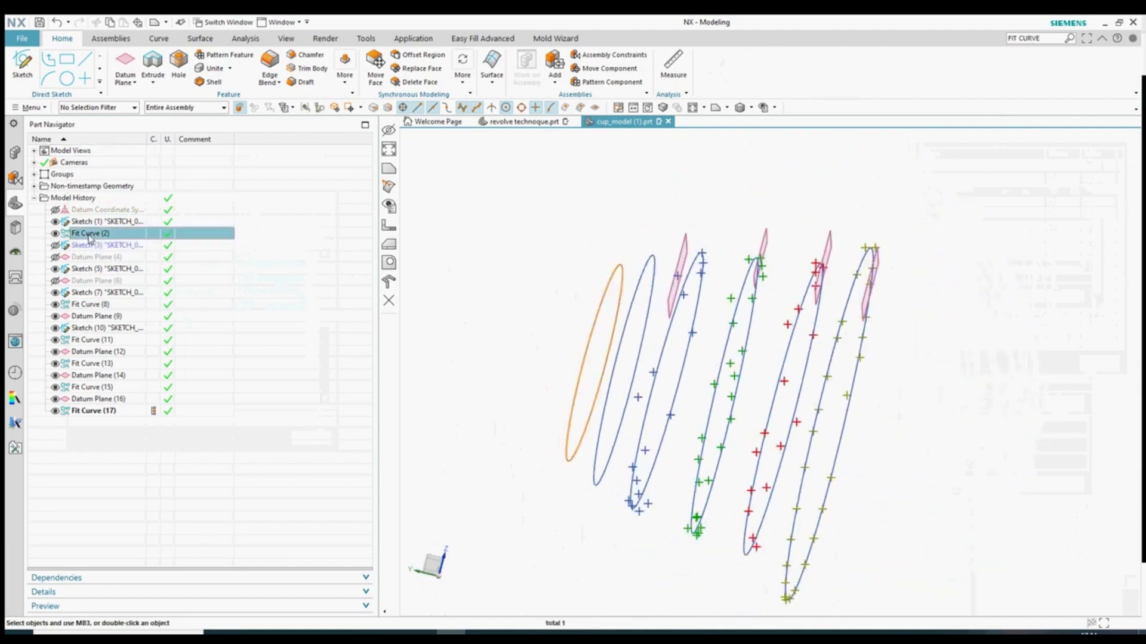
pyautogui.press('Escape')
pyautogui.moveTo(884, 314); pyautogui.dragTo(860, 388, button='middle')
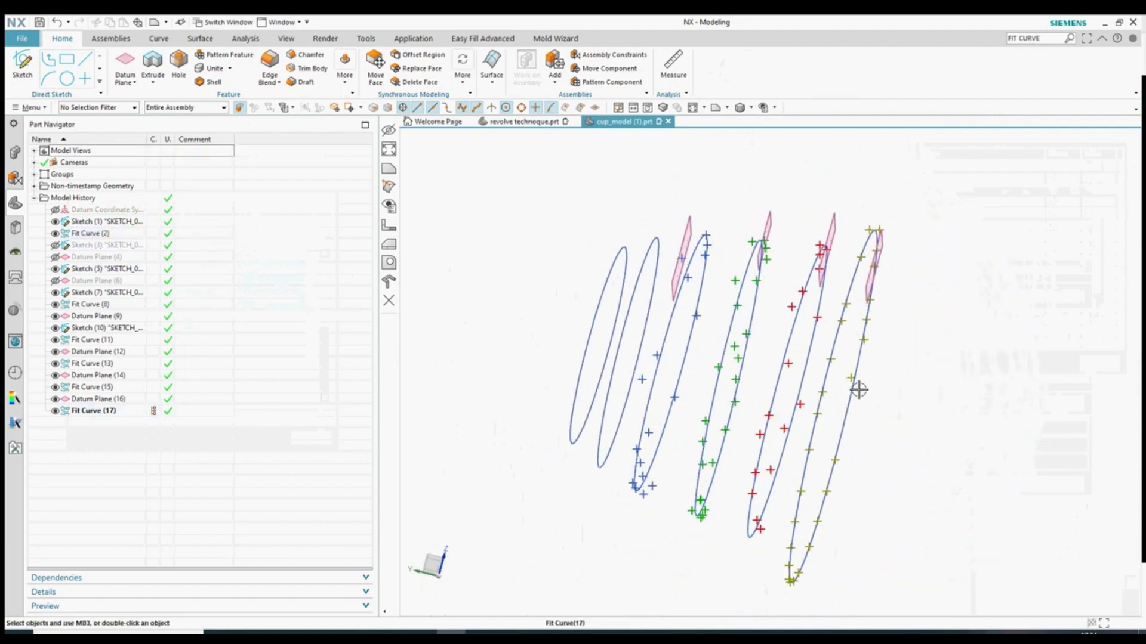
# - Open Fit Curve (17) for editing and leave it unchanged
pyautogui.click(858, 391)
pyautogui.press('Escape')
pyautogui.click(855, 364)
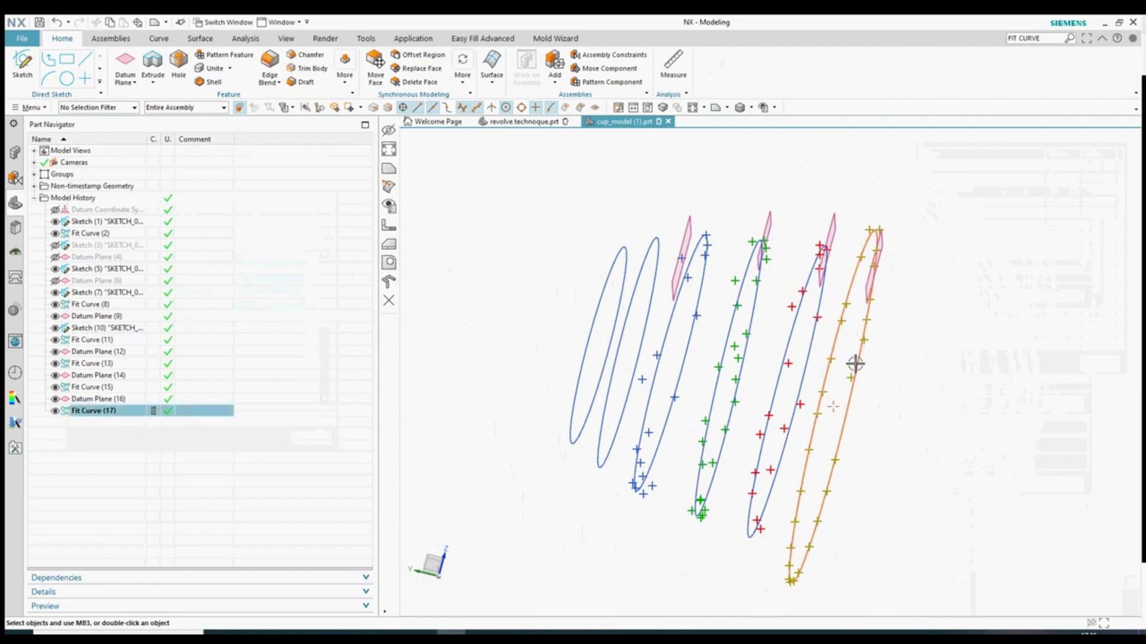
pyautogui.rightClick(855, 365)
pyautogui.click(978, 410)
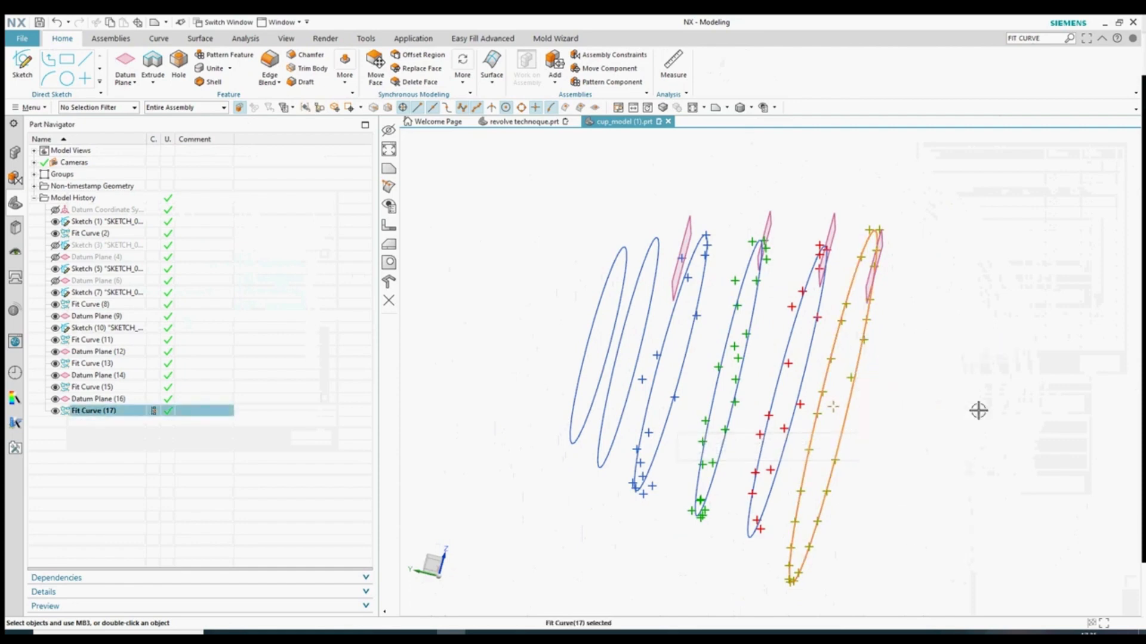
pyautogui.doubleClick(95, 412)
pyautogui.click(1069, 404)
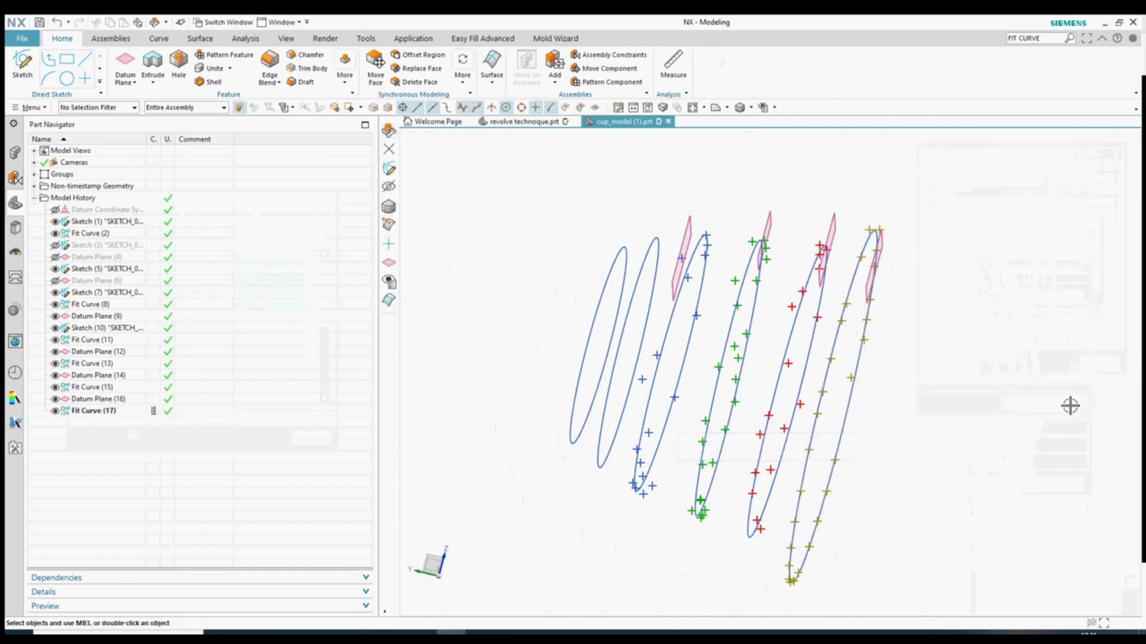
# - Select the yellow slice's datum plane, start a sketch on it, then cancel
pyautogui.click(868, 290)
pyautogui.click(22, 64)
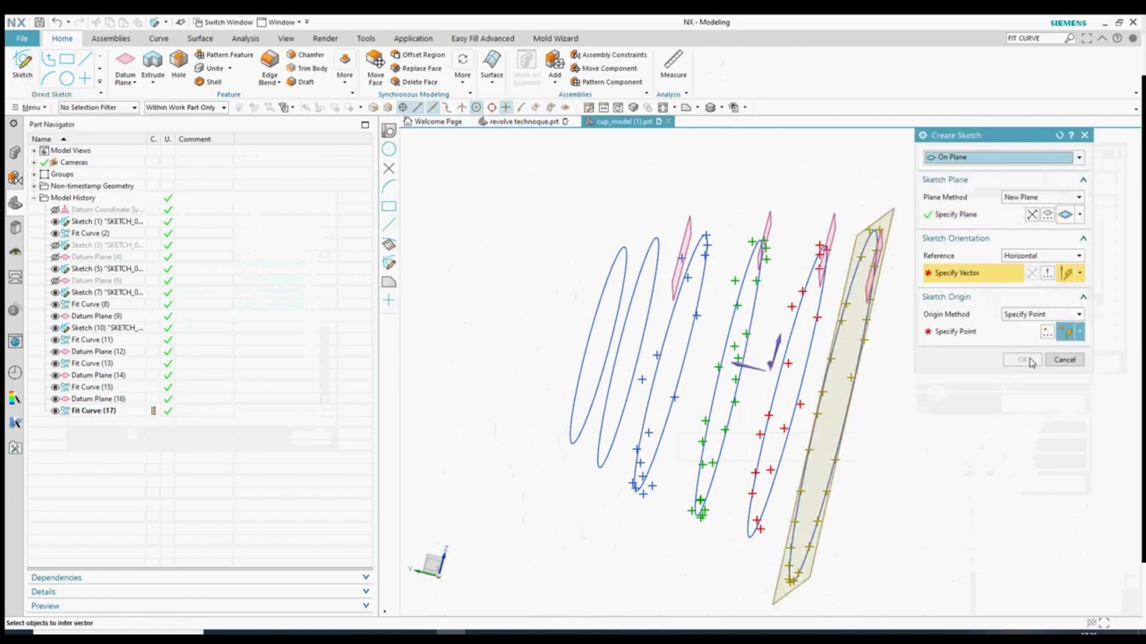
pyautogui.click(1067, 361)
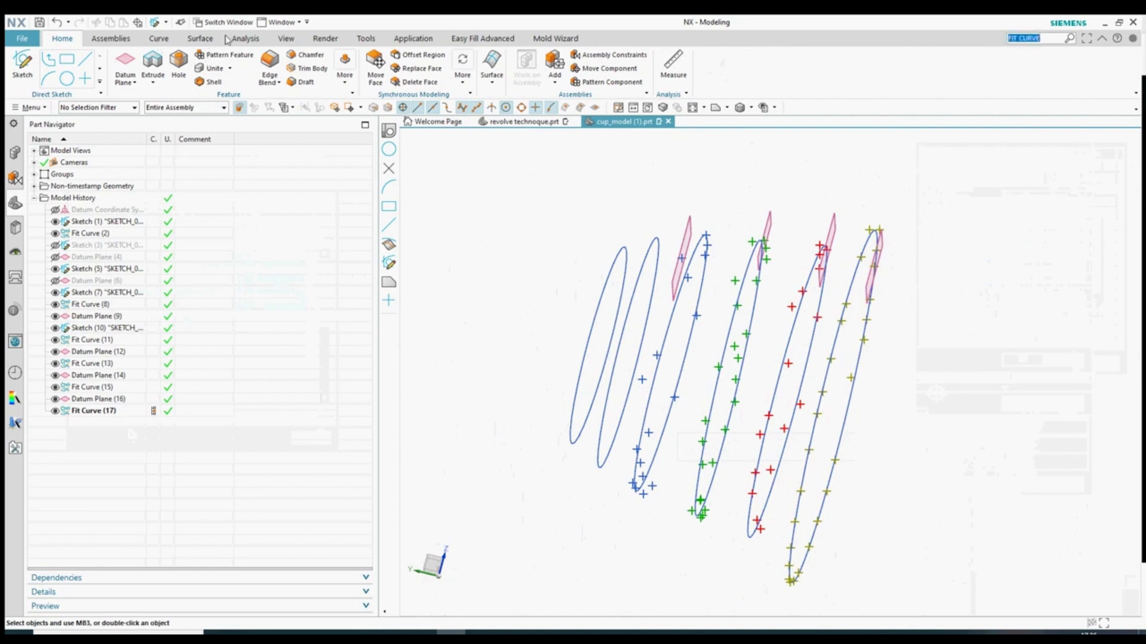
pyautogui.click(244, 38)
# - Measure the yellow and red slice curves' radii: 45.5386 mm and 37.9052 mm
pyautogui.click(25, 64)
pyautogui.click(857, 362)
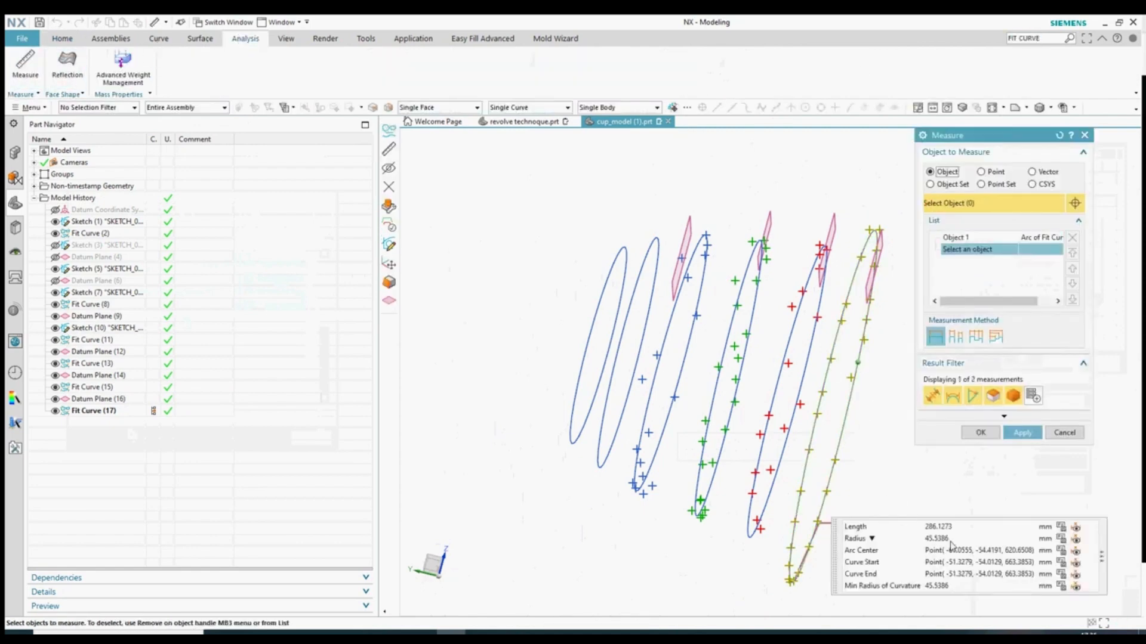
pyautogui.click(926, 540)
pyautogui.click(1022, 433)
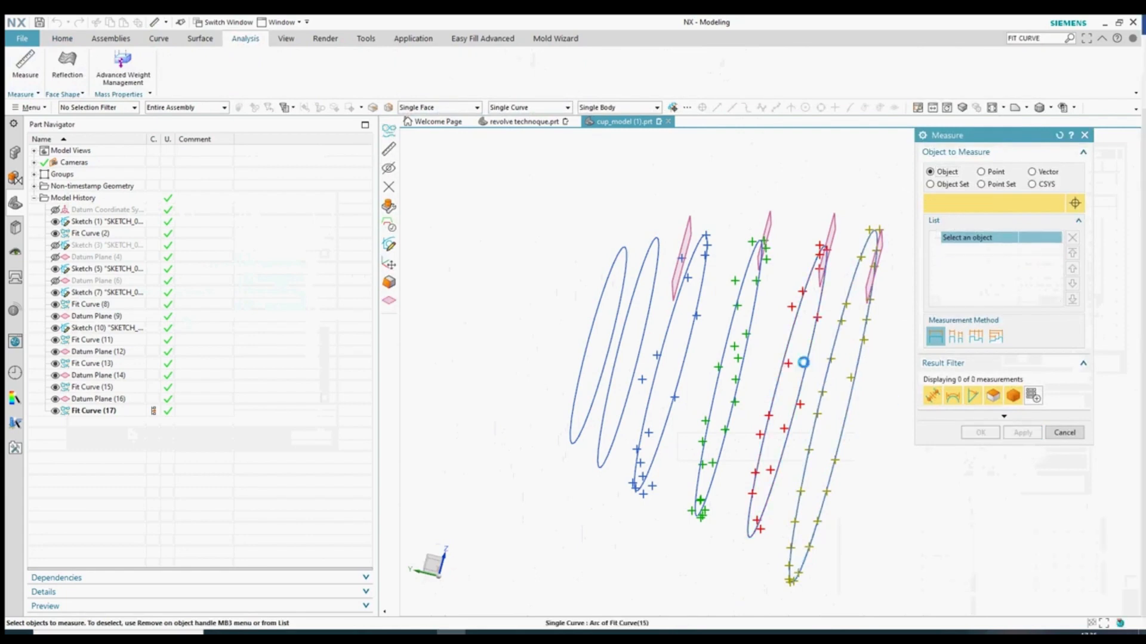
pyautogui.click(804, 362)
pyautogui.click(924, 404)
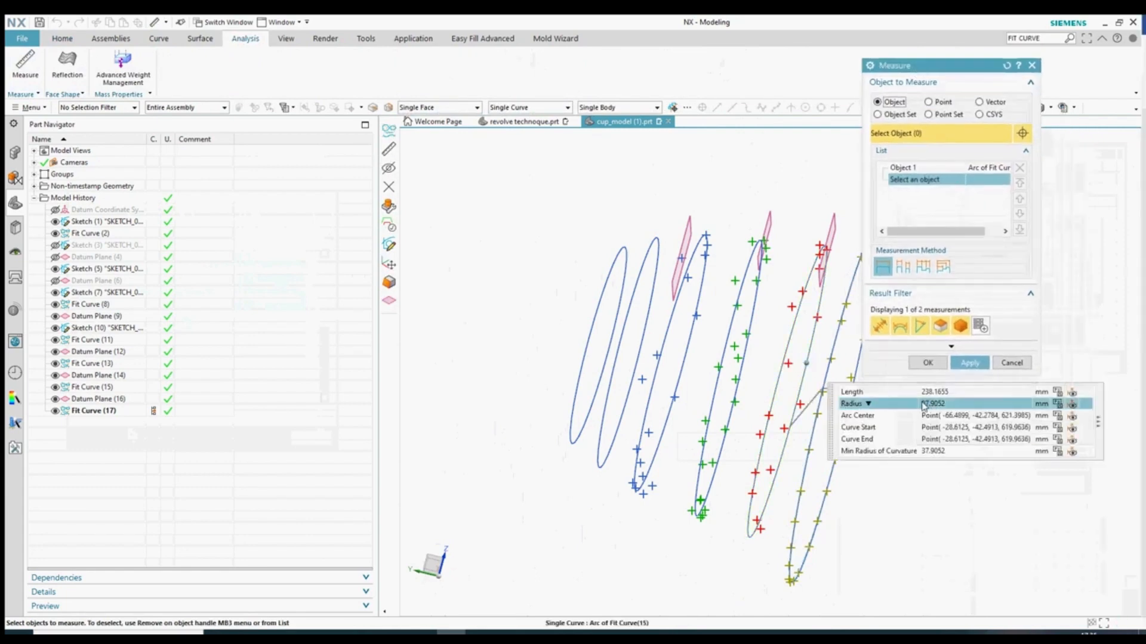
# - Measure the remaining fitted curves' radii, down to 25.6613 mm on the leftmost, then close Measure
pyautogui.click(756, 377)
pyautogui.click(966, 364)
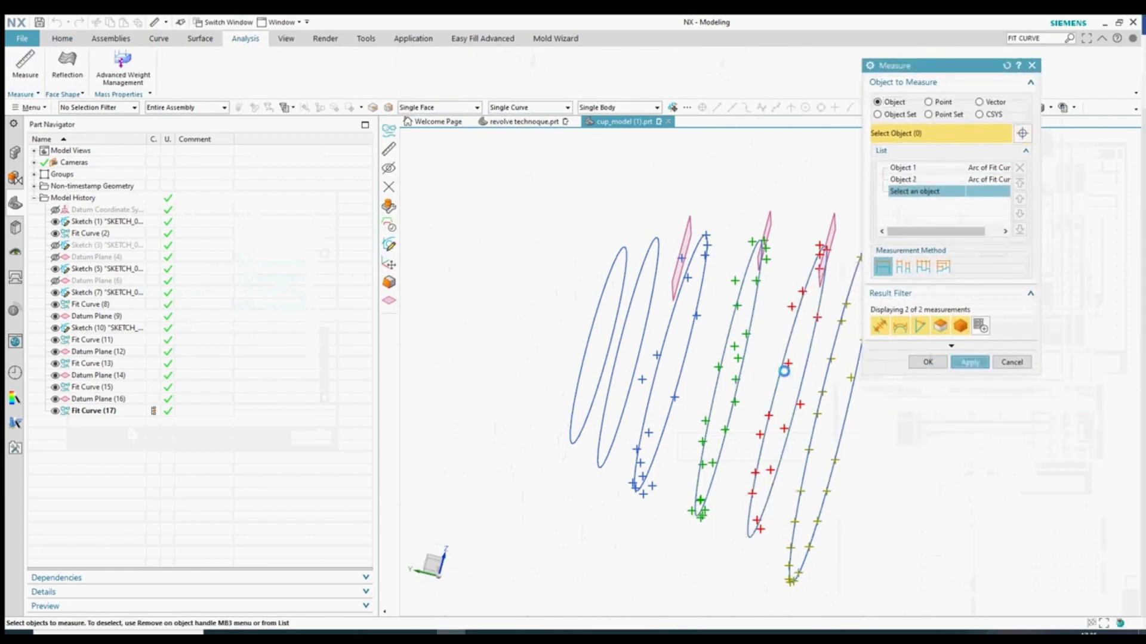
pyautogui.click(747, 341)
pyautogui.click(968, 363)
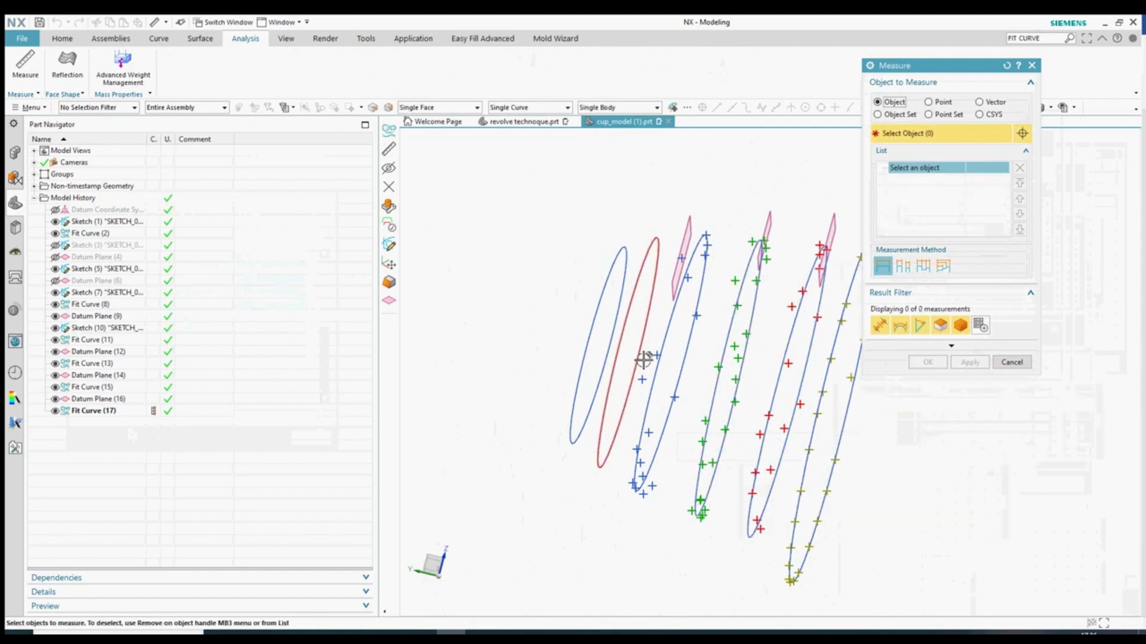
pyautogui.click(688, 347)
pyautogui.click(969, 362)
pyautogui.click(643, 338)
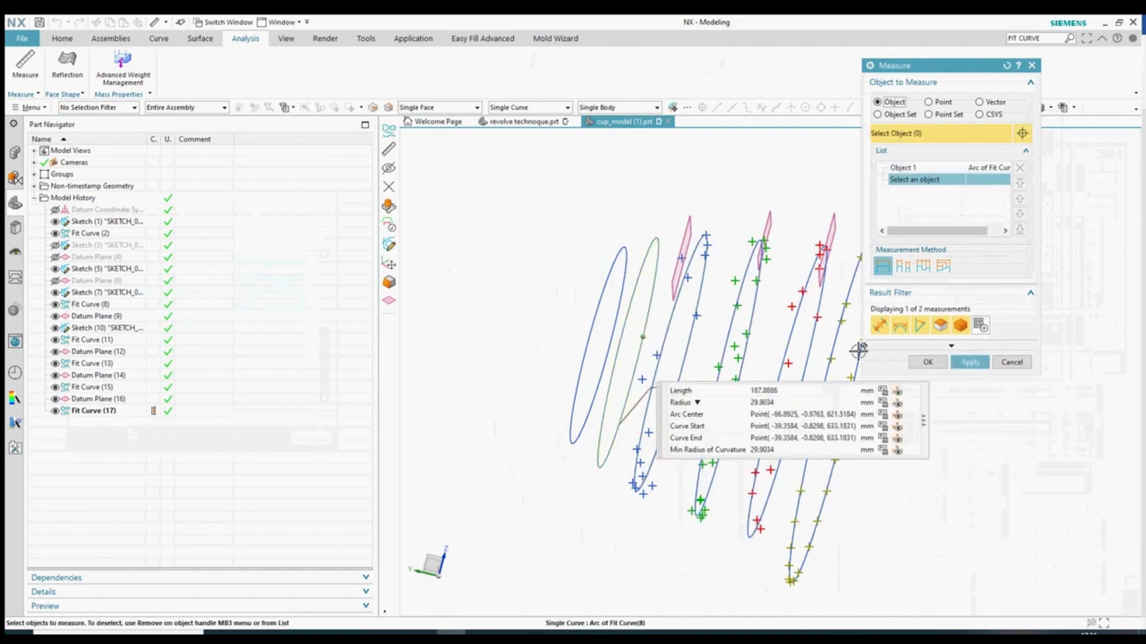
pyautogui.click(610, 340)
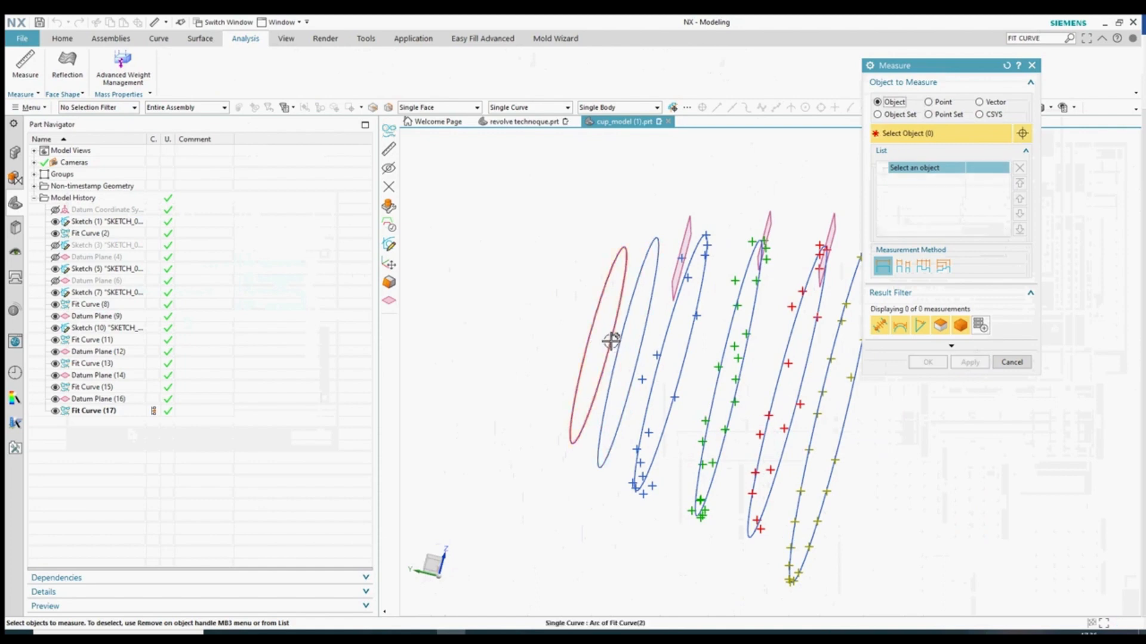
pyautogui.click(1007, 361)
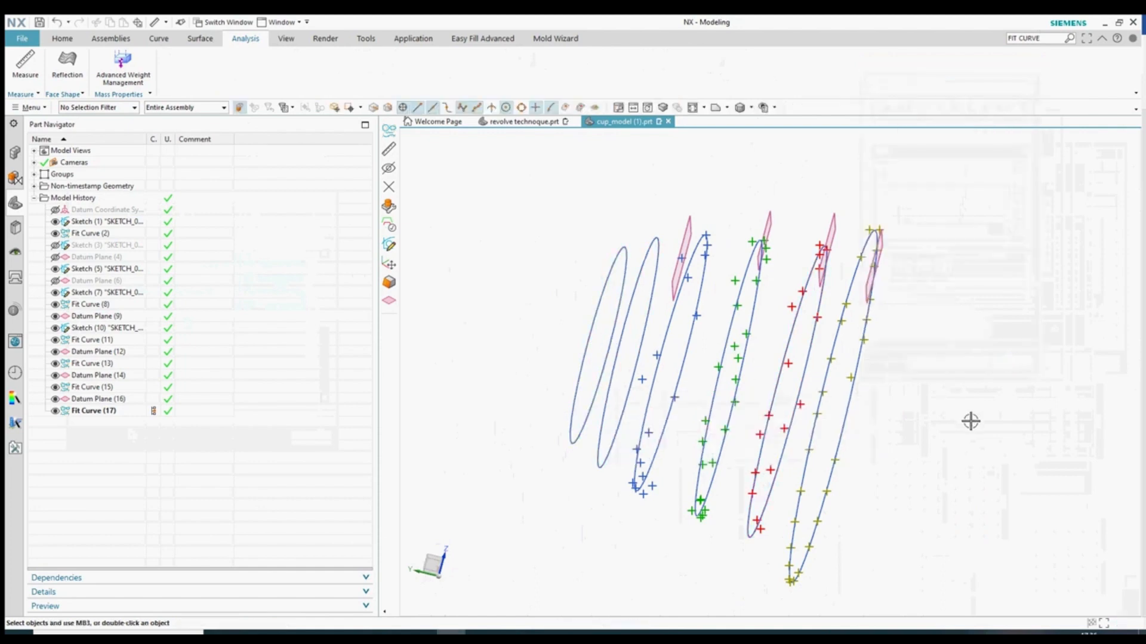
pyautogui.hotkey('ctrl', 'w')
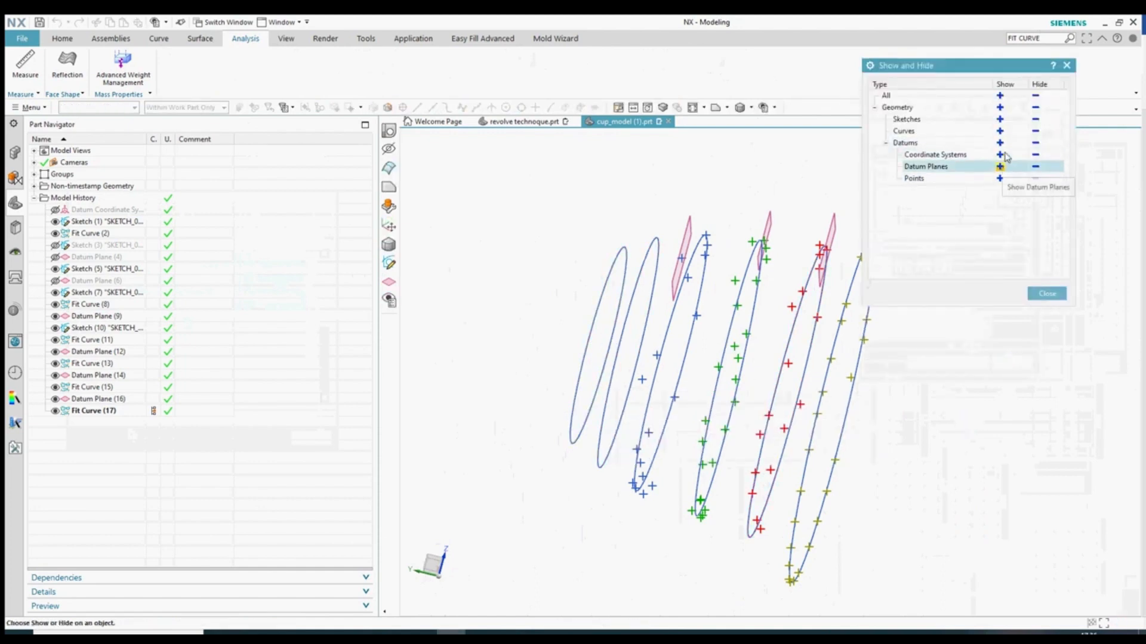
# - Display datum planes and orbit to inspect the slice curves
pyautogui.click(1000, 131)
pyautogui.click(1045, 293)
pyautogui.scroll(-2, 854, 361)
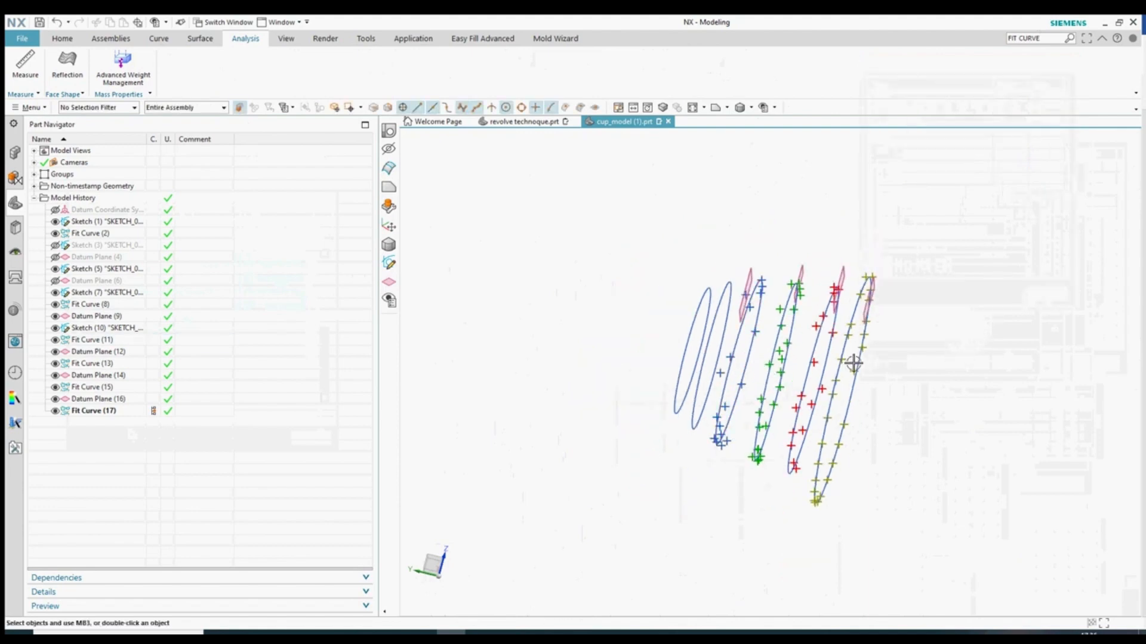
pyautogui.moveTo(853, 363); pyautogui.dragTo(925, 392, button='middle')
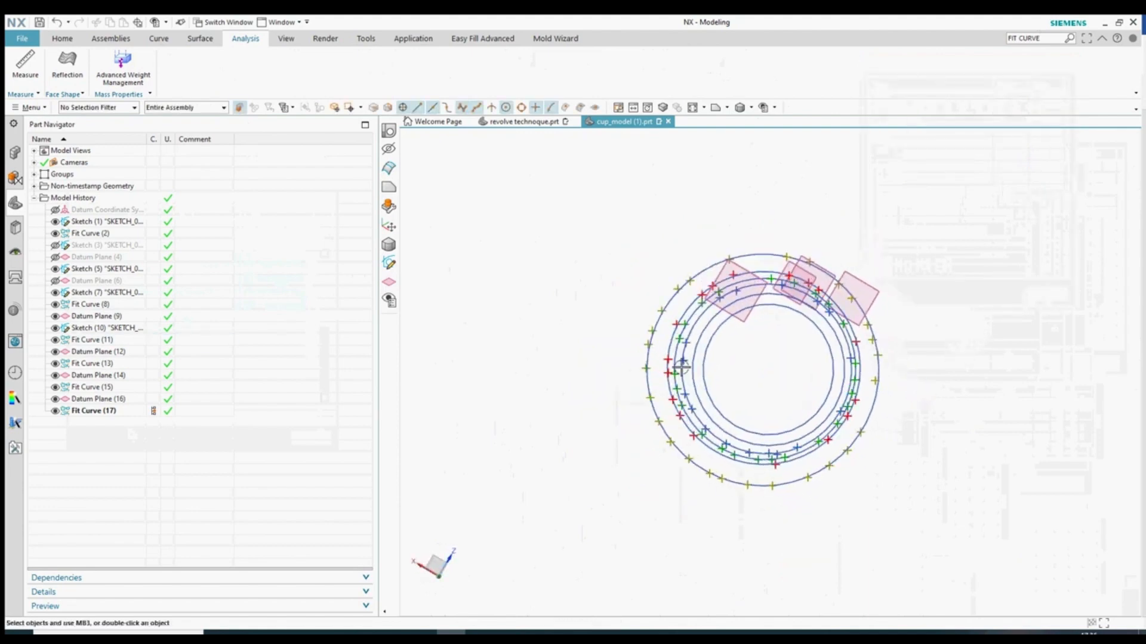
pyautogui.moveTo(736, 340); pyautogui.dragTo(671, 358, button='middle')
# - Hide the other slices' curves and datum planes with Ctrl+B, leaving Datum Plane (16) selected
pyautogui.click(63, 38)
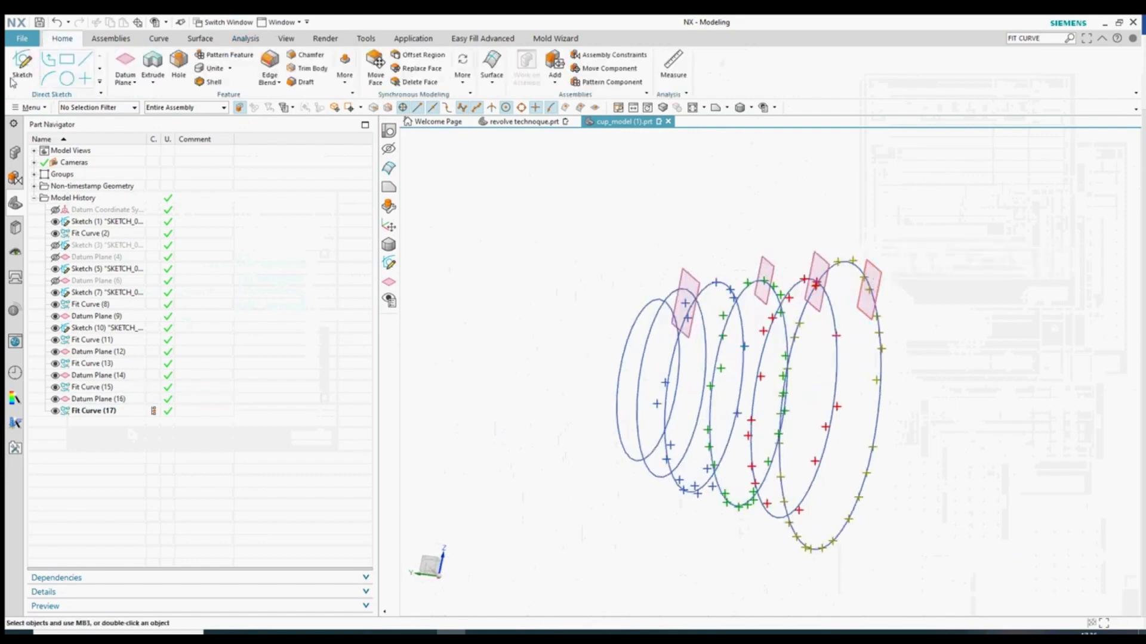
pyautogui.moveTo(818, 387); pyautogui.dragTo(598, 248, button='middle')
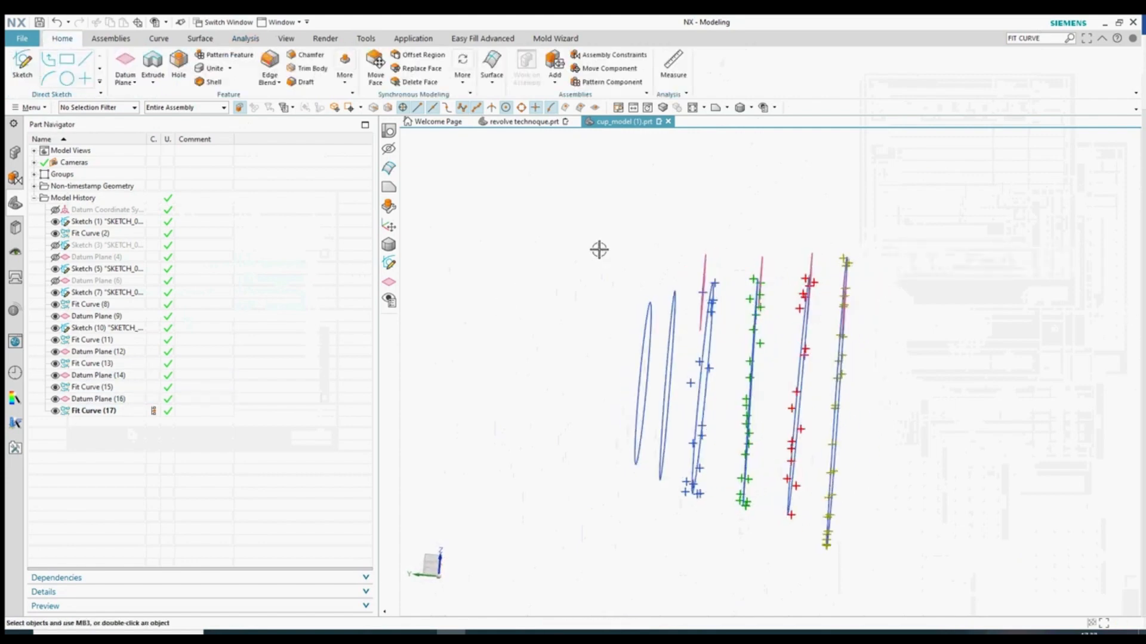
pyautogui.moveTo(588, 222); pyautogui.dragTo(814, 531)
pyautogui.moveTo(814, 531); pyautogui.dragTo(844, 456, button='middle')
pyautogui.hotkey('ctrl', 'b')
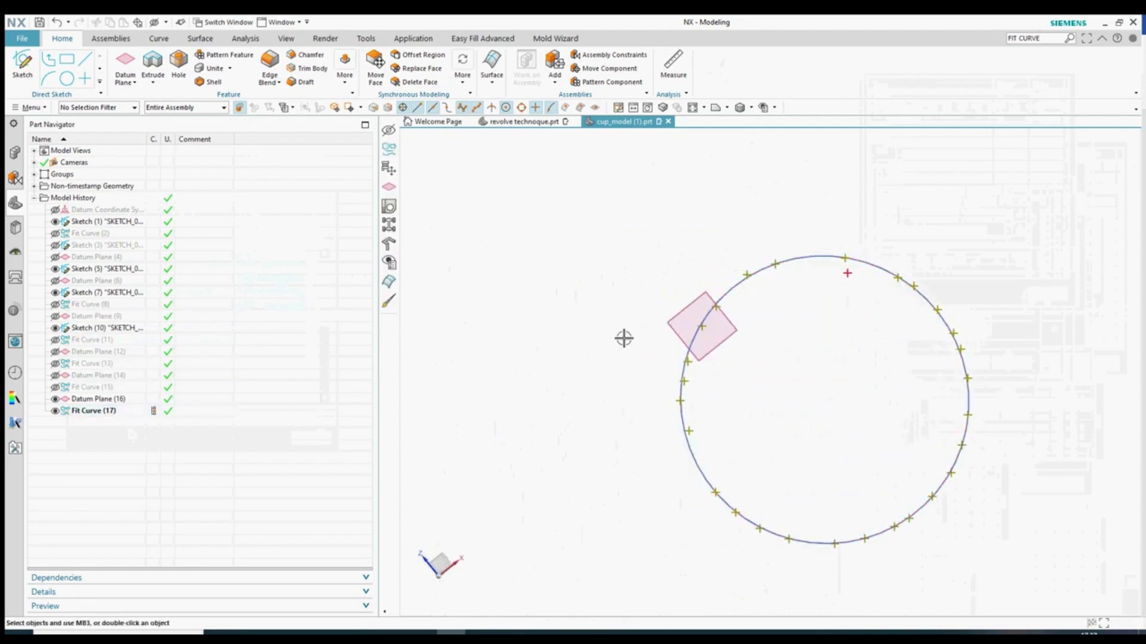
pyautogui.click(696, 323)
pyautogui.click(74, 257)
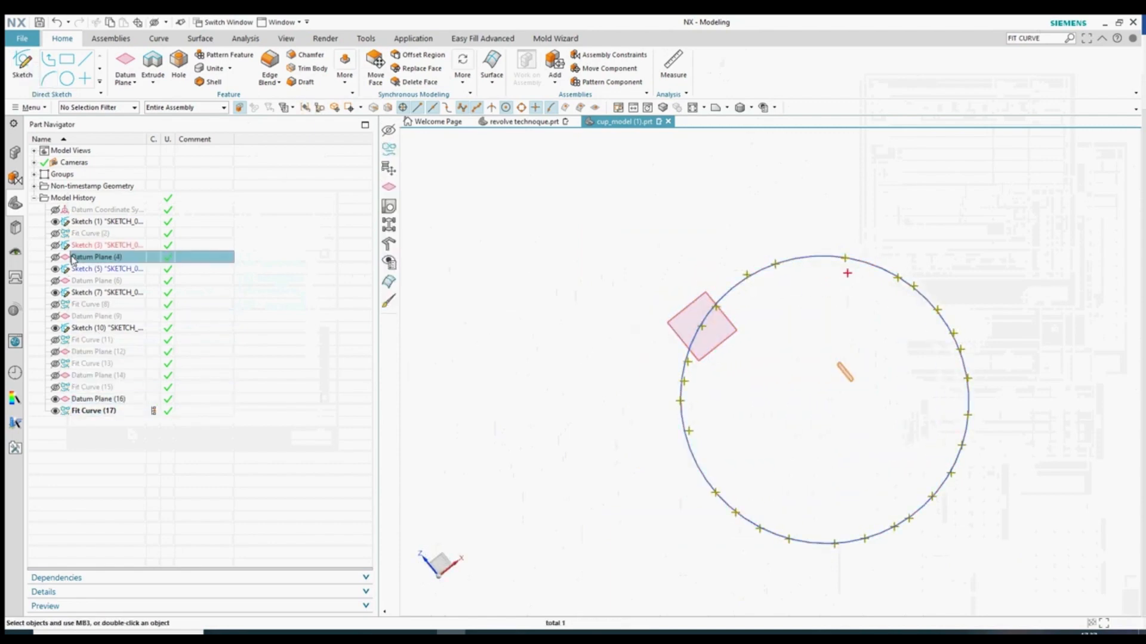
pyautogui.click(78, 399)
# - Create Sketch (18) on Datum Plane (16) using an Inferred plane and Y-axis orientation, then finish it
pyautogui.click(24, 87)
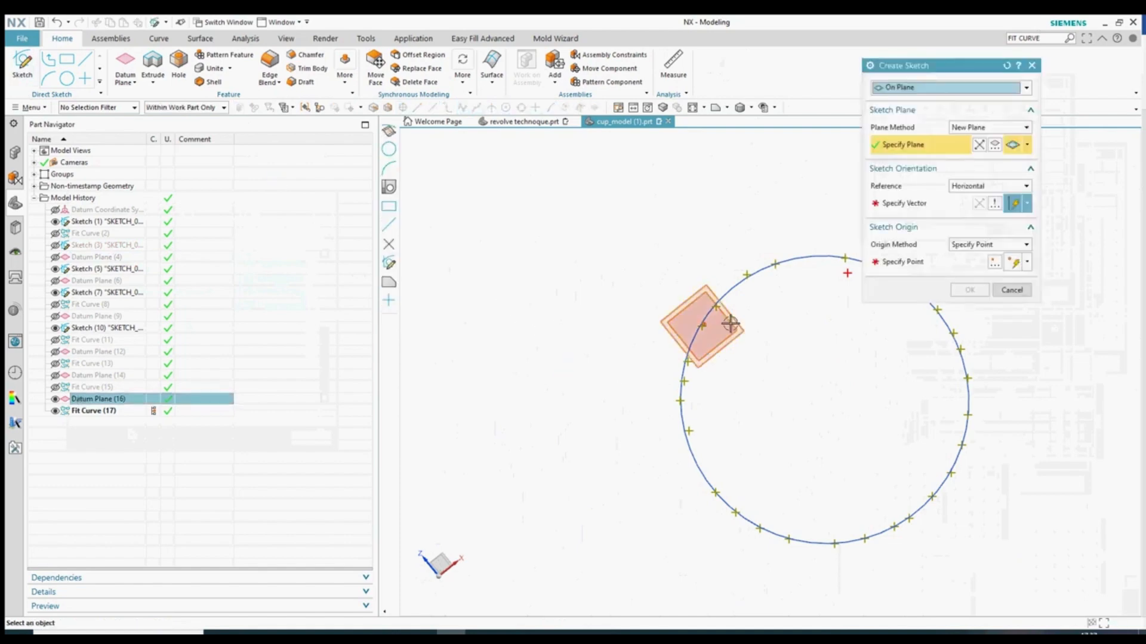
pyautogui.click(989, 127)
pyautogui.click(964, 139)
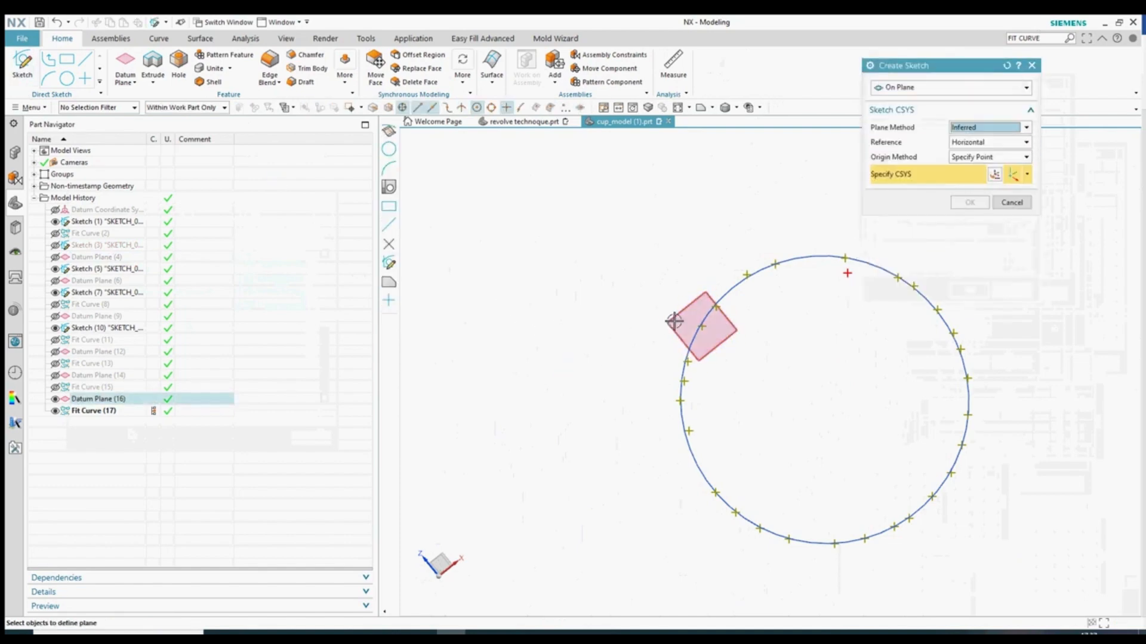
pyautogui.click(791, 361)
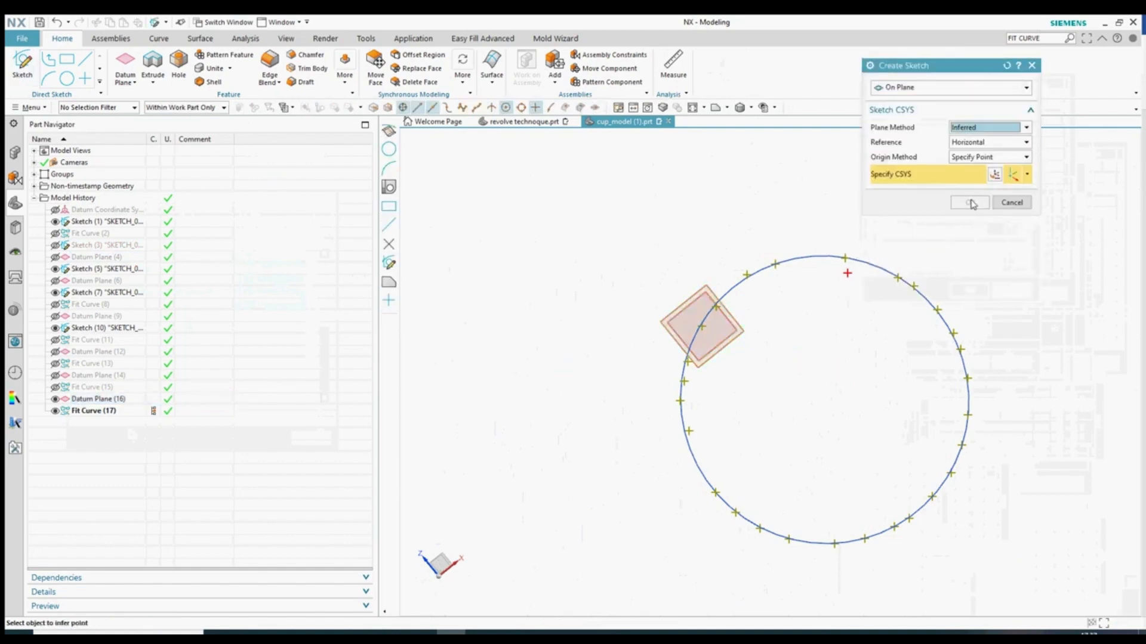
pyautogui.click(671, 320)
pyautogui.click(962, 204)
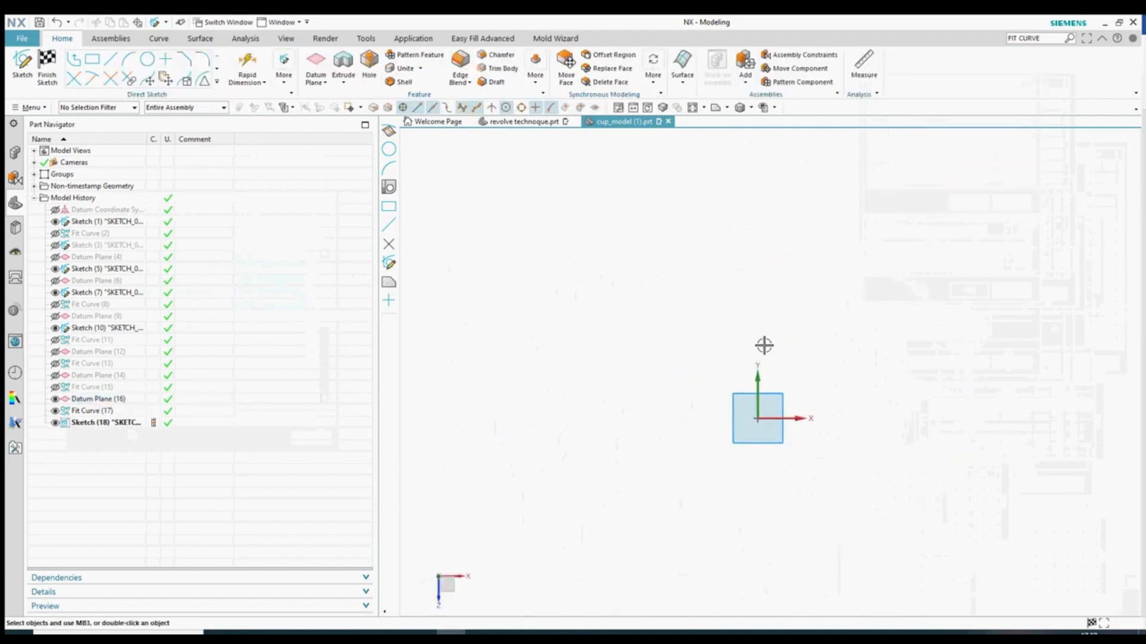
pyautogui.scroll(-5, 744, 369)
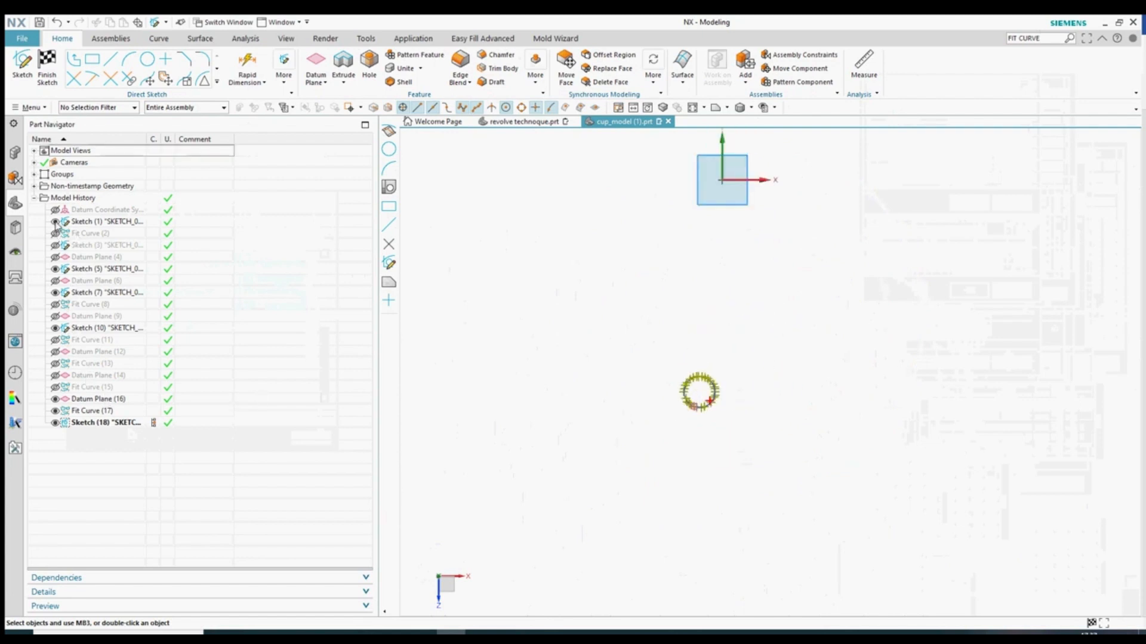
pyautogui.hotkey('ctrl', 'q')
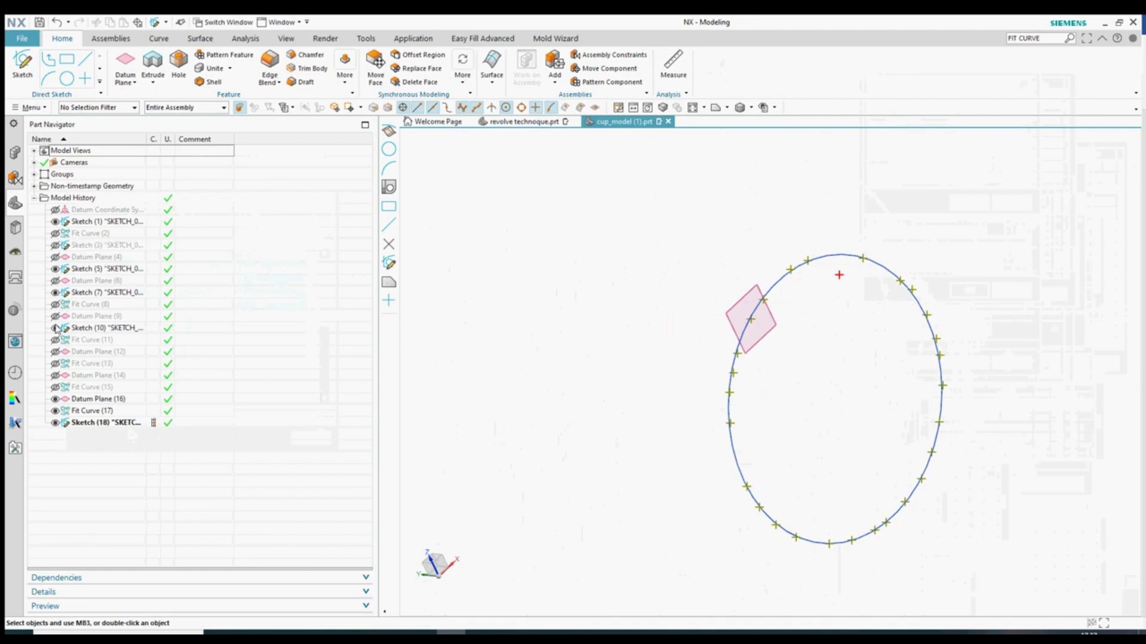
# - Show all sketches and part geometry again and view the full set of slices side-on
pyautogui.hotkey('ctrl', 'w')
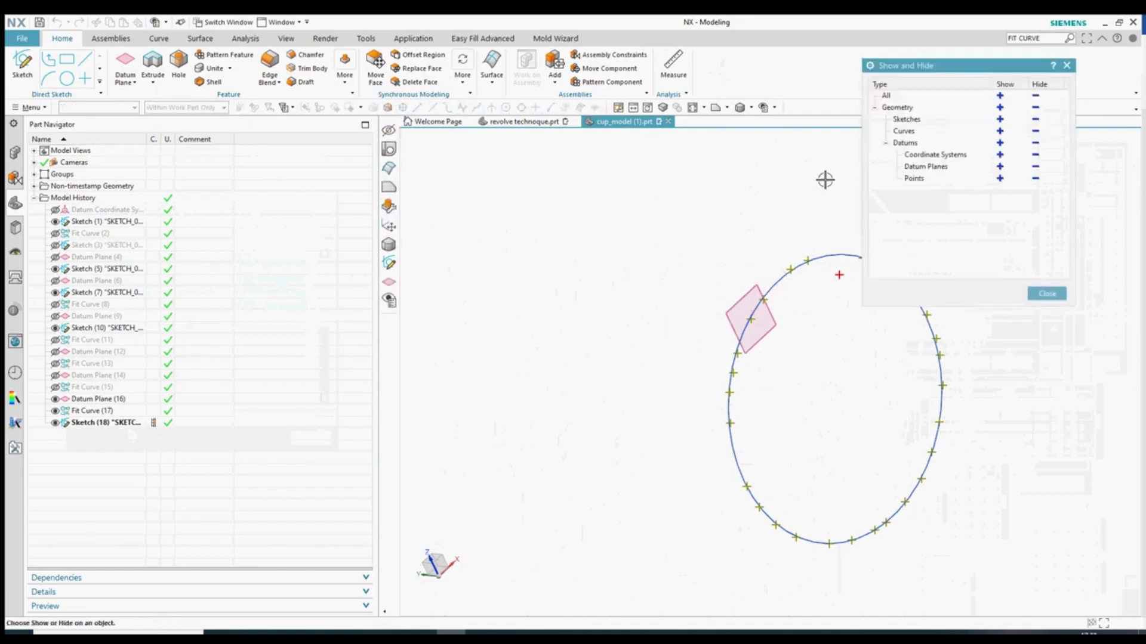
pyautogui.click(1000, 119)
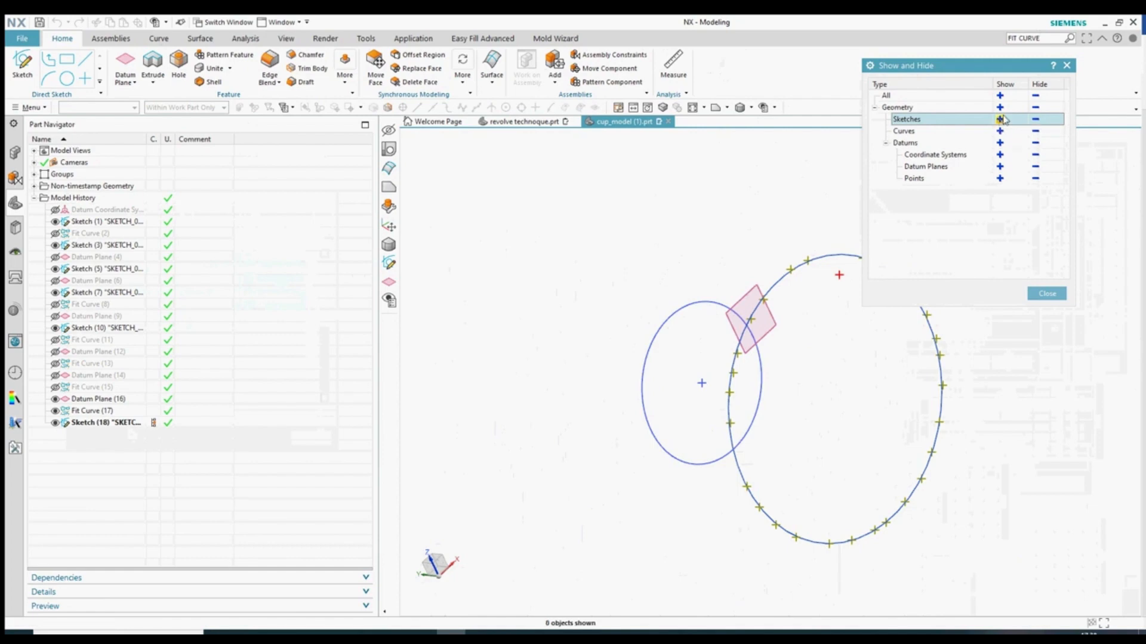
pyautogui.click(1000, 119)
pyautogui.click(1048, 293)
pyautogui.moveTo(539, 455)
pyautogui.mouseDown(button='middle')
pyautogui.moveTo(583, 464)
pyautogui.moveTo(626, 379)
pyautogui.mouseUp(button='middle')
pyautogui.scroll(3, 678, 396)
pyautogui.hotkey('ctrl', 'w')
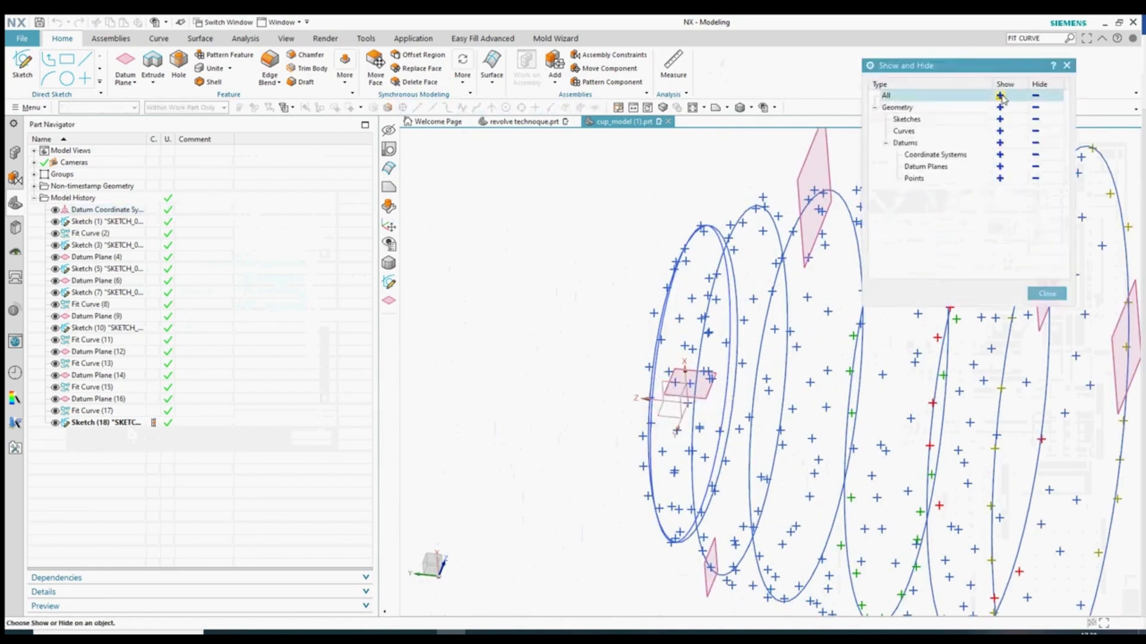
pyautogui.click(1047, 293)
pyautogui.scroll(-3, 532, 371)
pyautogui.moveTo(532, 371)
pyautogui.mouseDown(button='middle')
pyautogui.moveTo(509, 393)
pyautogui.moveTo(540, 383)
pyautogui.mouseUp(button='middle')
pyautogui.press('F8')
pyautogui.scroll(7, 652, 307)
# - Hide Fit Curve (2) and start a sketch on Datum Plane (4) with the Inferred plane method
pyautogui.click(629, 275)
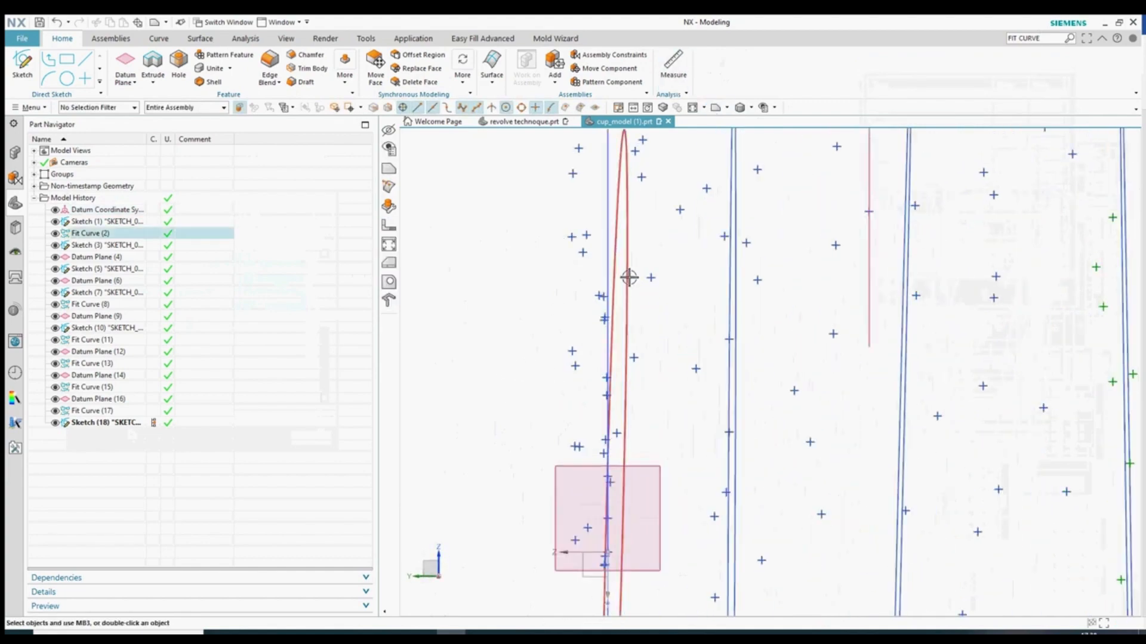
pyautogui.hotkey('ctrl', 'b')
pyautogui.moveTo(626, 311); pyautogui.dragTo(648, 436, button='middle')
pyautogui.click(650, 443)
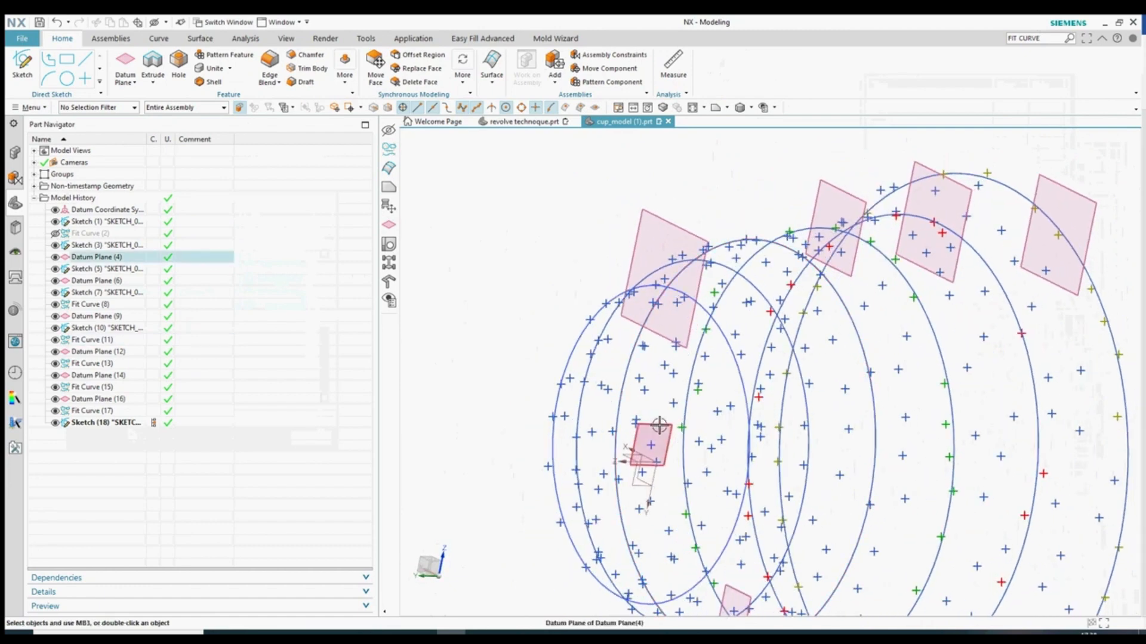
pyautogui.click(23, 65)
pyautogui.click(979, 128)
pyautogui.click(973, 141)
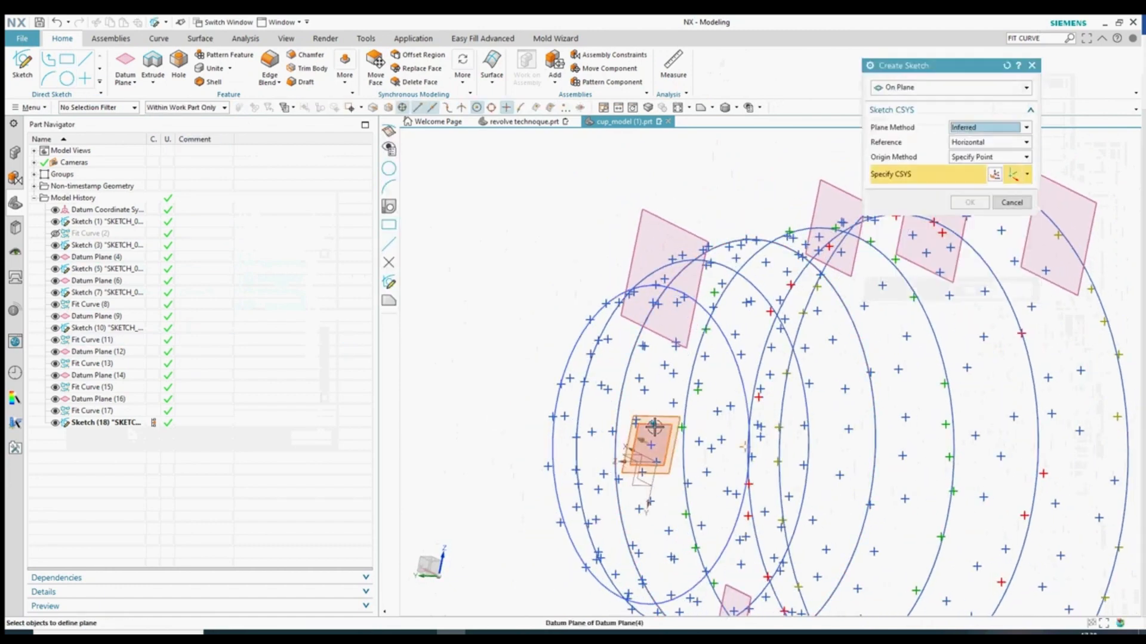
# - Drop the conflicting axis direction, cancel, and re-enter the sketch on Datum Plane (4)
pyautogui.click(756, 361)
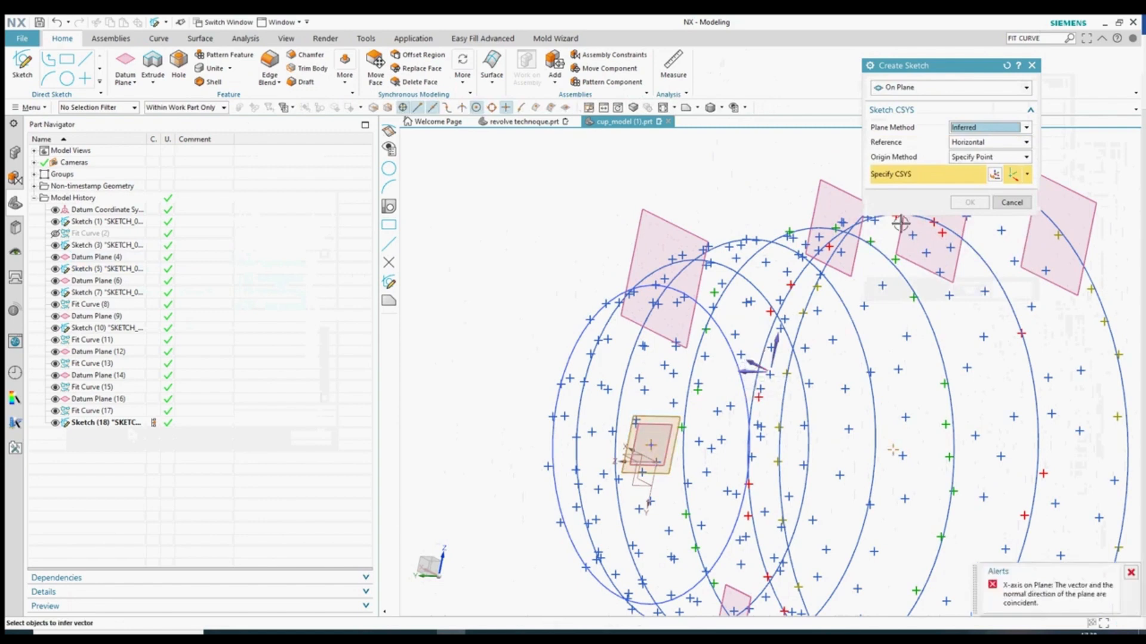
pyautogui.click(751, 371)
pyautogui.click(1004, 203)
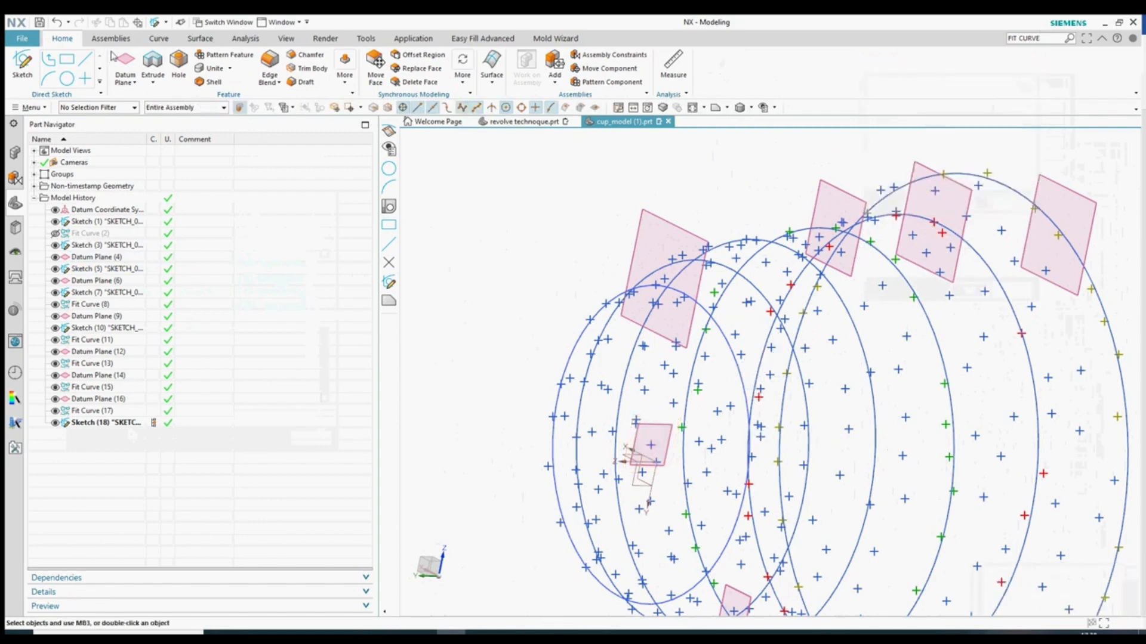
pyautogui.click(649, 426)
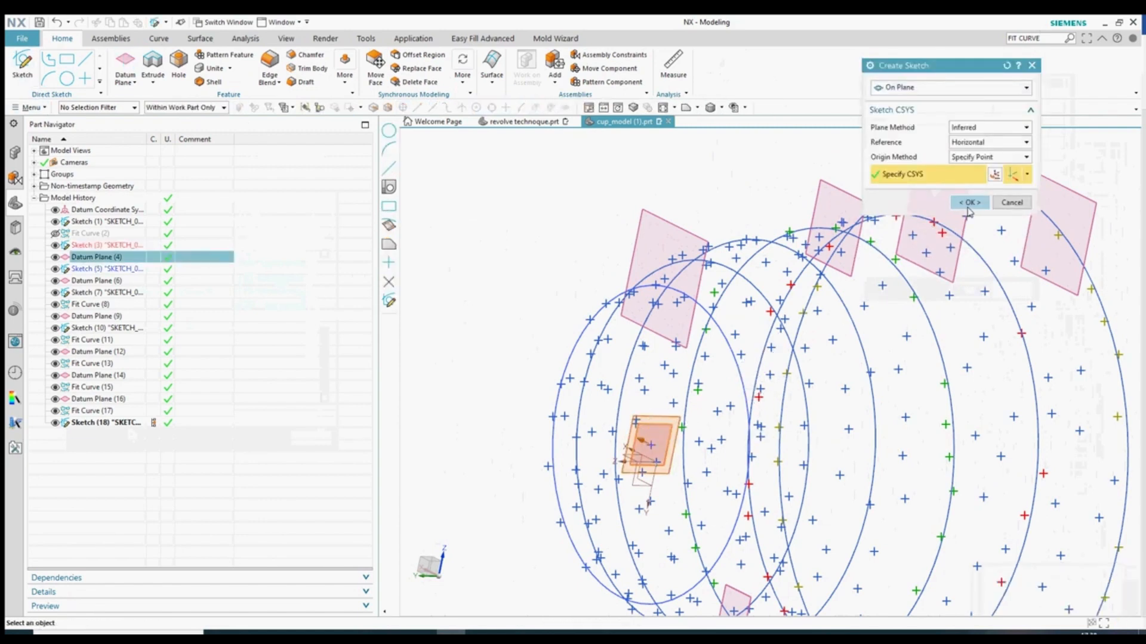
pyautogui.click(969, 203)
# - Orbit so the rings appear as ellipses, then finish Sketch (19) and leave sketch mode
pyautogui.scroll(-8, 678, 436)
pyautogui.scroll(10, 655, 383)
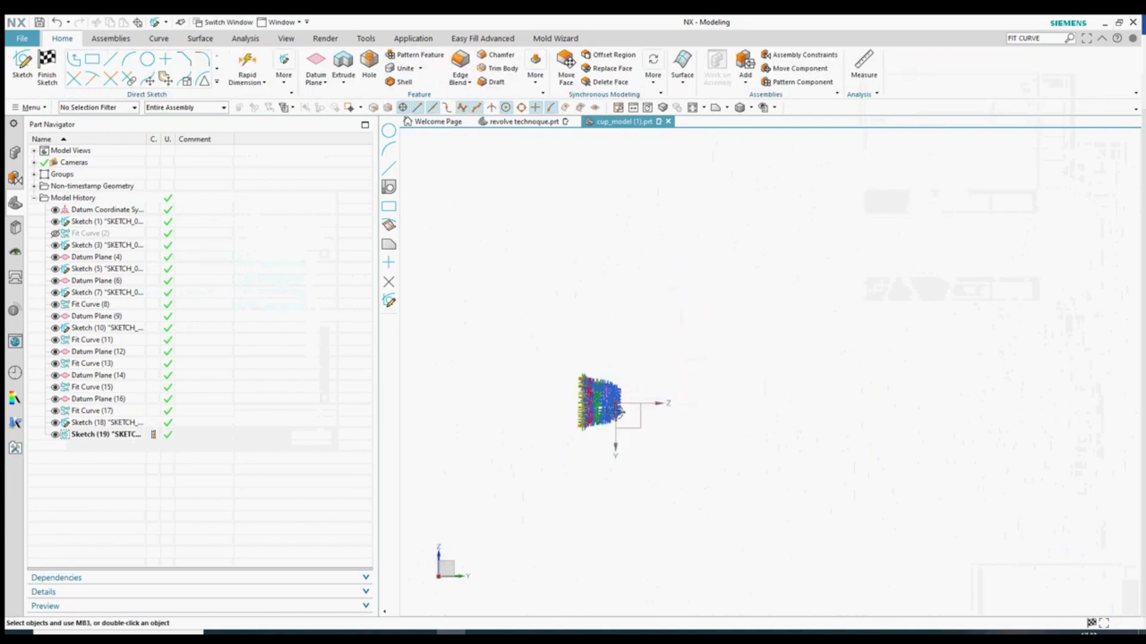
pyautogui.moveTo(655, 383); pyautogui.dragTo(616, 371, button='middle')
pyautogui.click(111, 59)
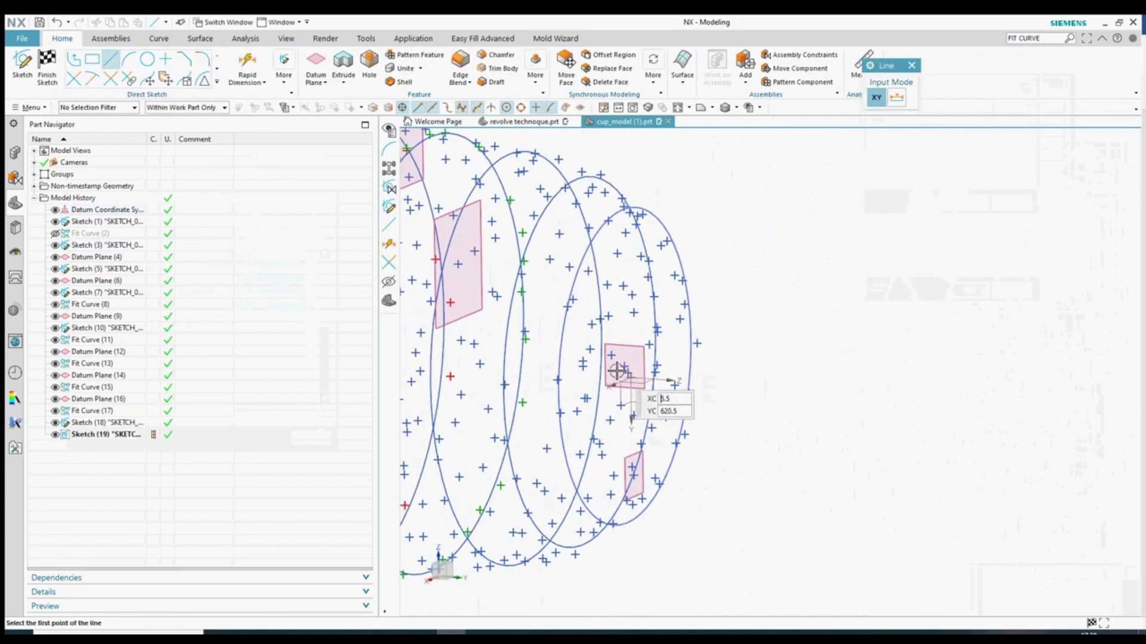
pyautogui.scroll(-8, 621, 370)
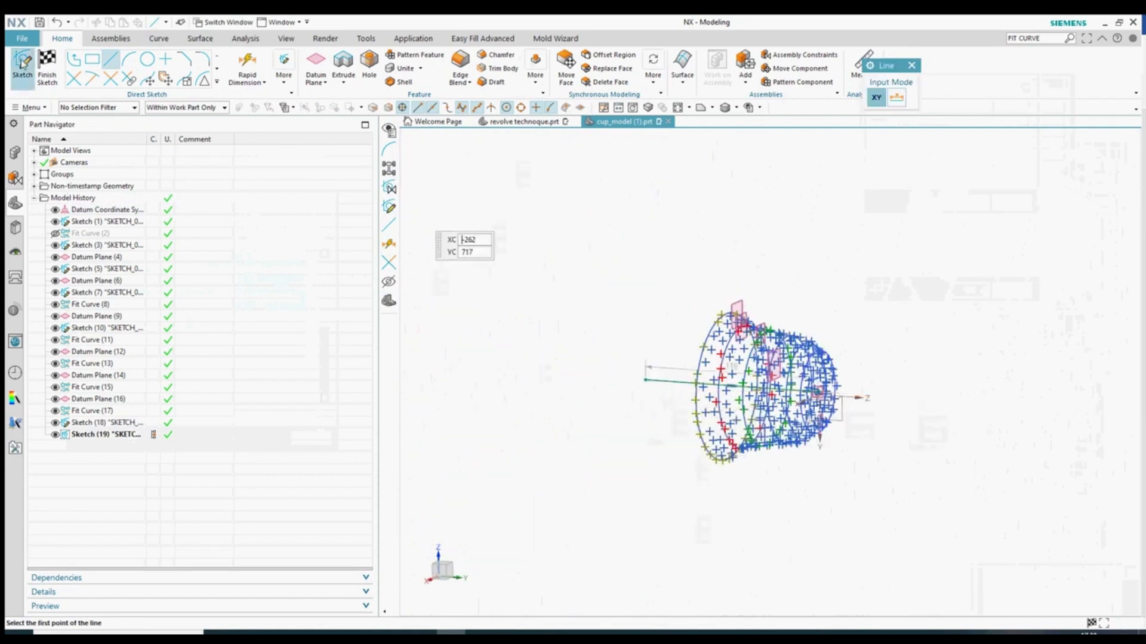
pyautogui.click(47, 67)
pyautogui.scroll(-4, 668, 369)
pyautogui.moveTo(910, 461)
pyautogui.mouseDown(button='middle')
pyautogui.moveTo(855, 491)
pyautogui.moveTo(847, 512)
pyautogui.moveTo(842, 497)
pyautogui.mouseUp(button='middle')
# - Start a new sketch on Datum Plane (16)
pyautogui.scroll(2, 715, 344)
pyautogui.doubleClick(767, 369)
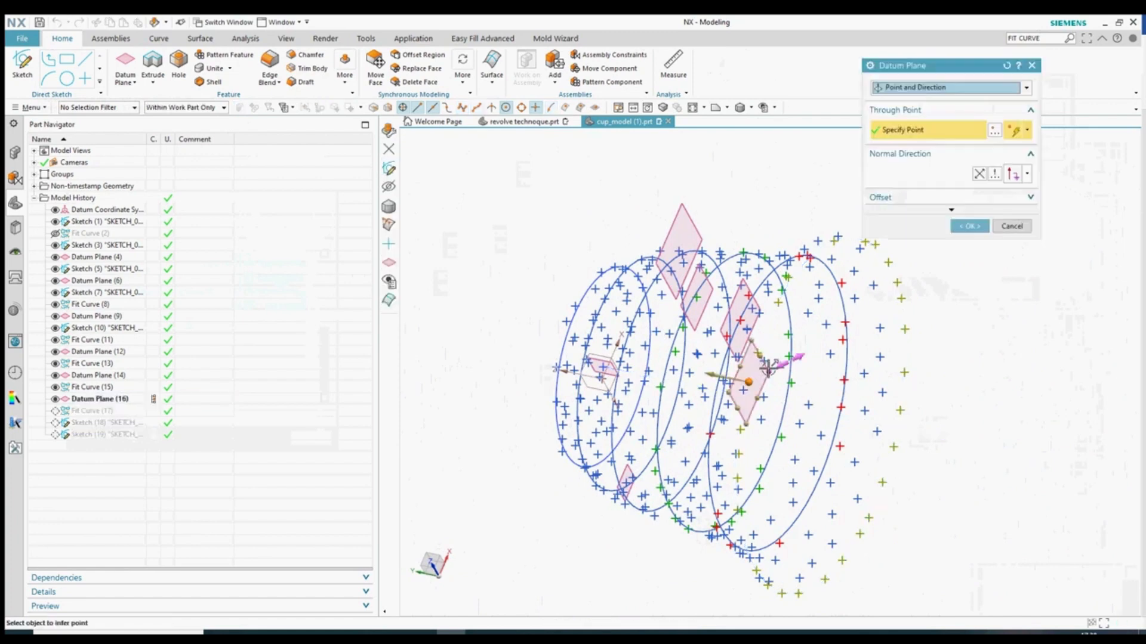
pyautogui.click(1003, 224)
pyautogui.click(22, 63)
pyautogui.click(766, 368)
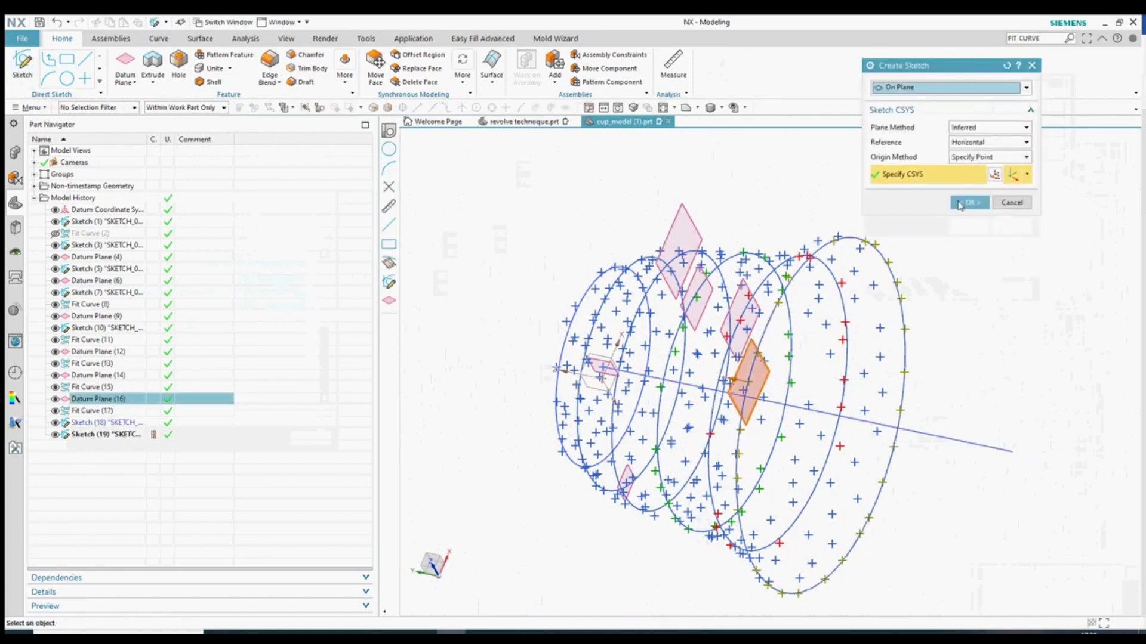
pyautogui.click(959, 203)
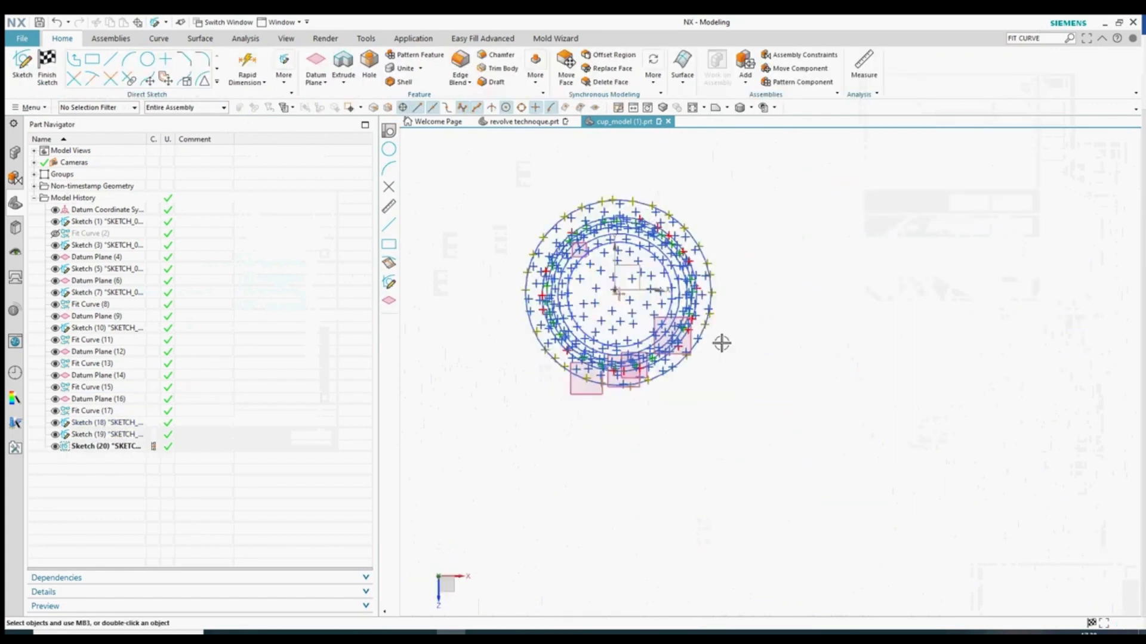
pyautogui.moveTo(721, 340); pyautogui.dragTo(619, 431, button='middle')
# - Draw a large circle centred on the axis line, sized to enclose the point cloud
pyautogui.click(151, 64)
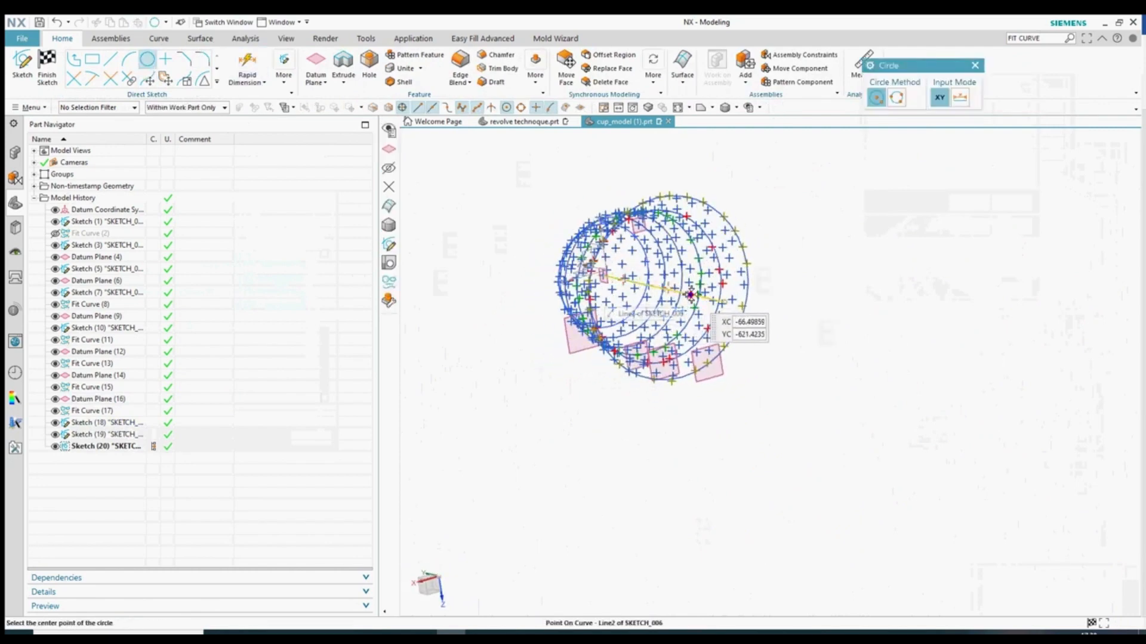
pyautogui.press('F8')
pyautogui.moveTo(683, 318); pyautogui.dragTo(656, 358, button='middle')
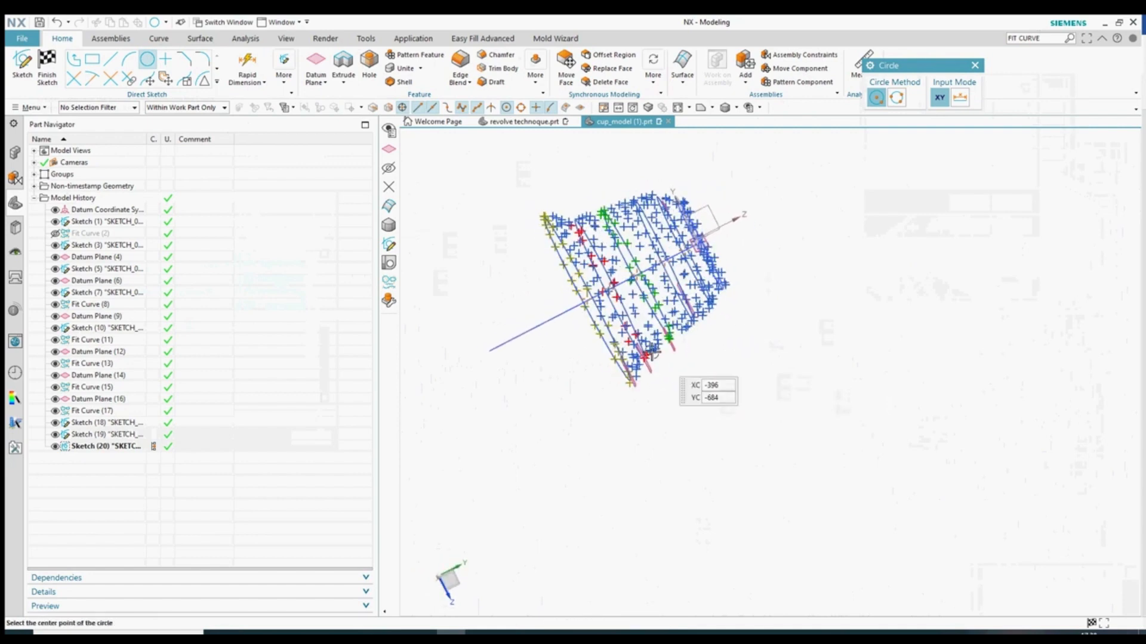
pyautogui.scroll(2, 584, 312)
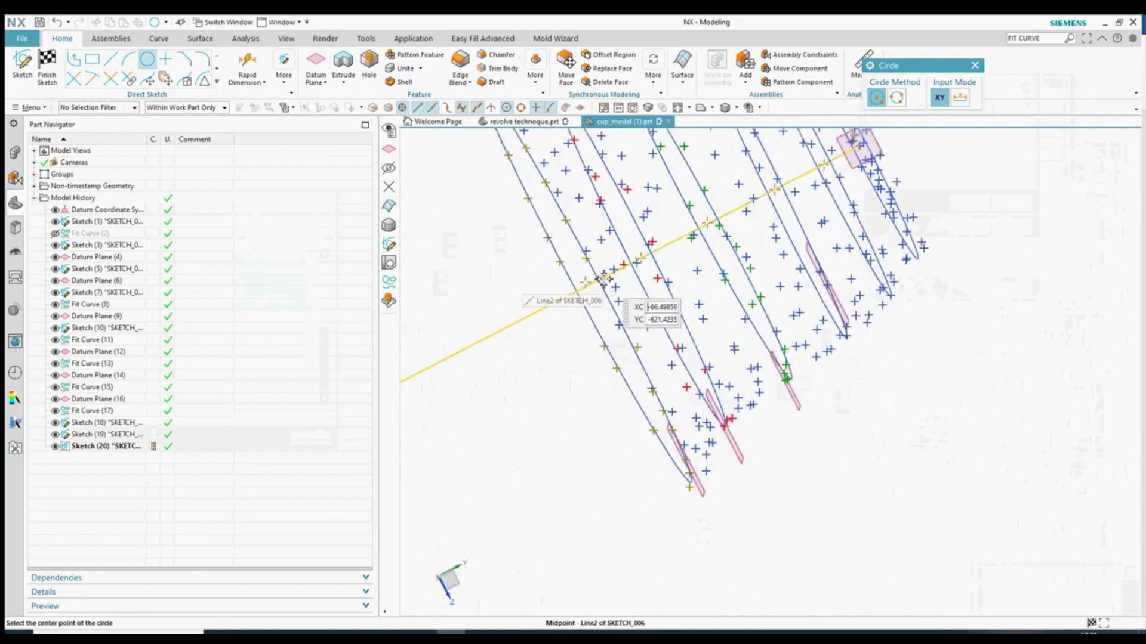
pyautogui.click(604, 277)
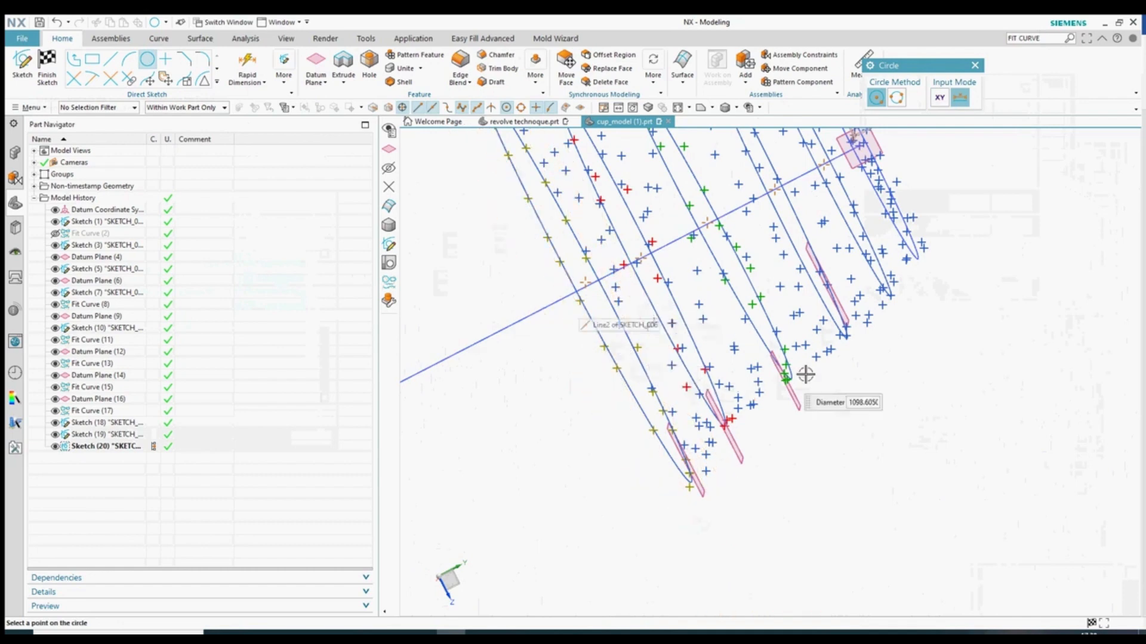
pyautogui.moveTo(805, 375); pyautogui.dragTo(903, 321, button='middle')
pyautogui.click(968, 362)
pyautogui.scroll(-4, 854, 424)
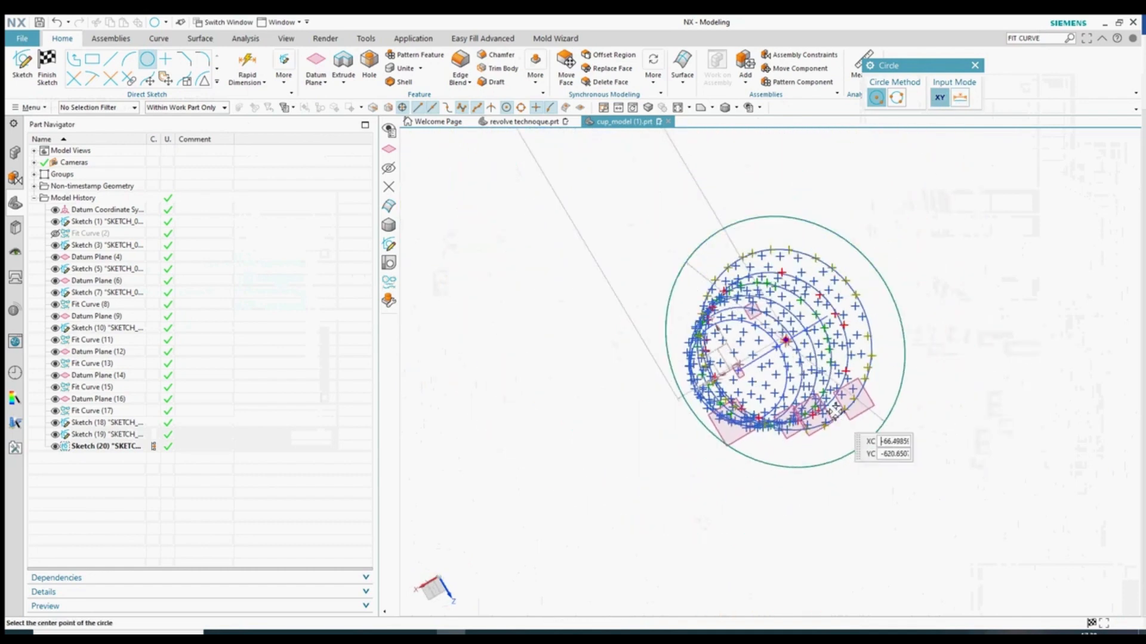
pyautogui.scroll(2, 886, 329)
pyautogui.press('Escape')
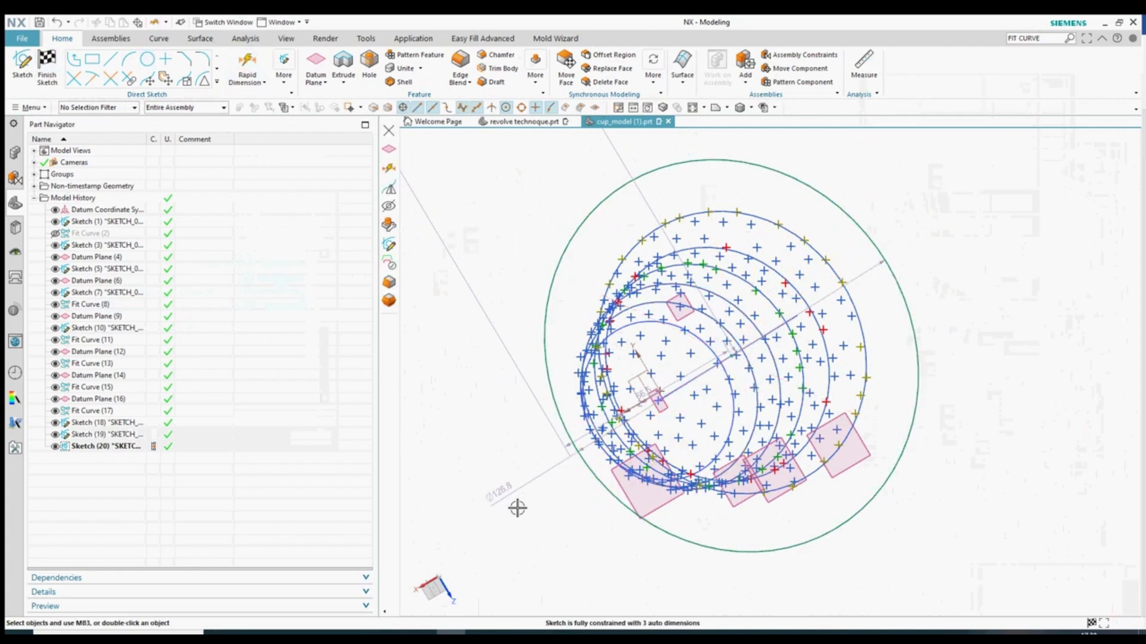
# - Delete the circle's Ø126.8 diameter dimension and dismiss the auto-dimensioning message
pyautogui.click(503, 495)
pyautogui.click(1043, 438)
pyautogui.click(561, 465)
pyautogui.press('Delete')
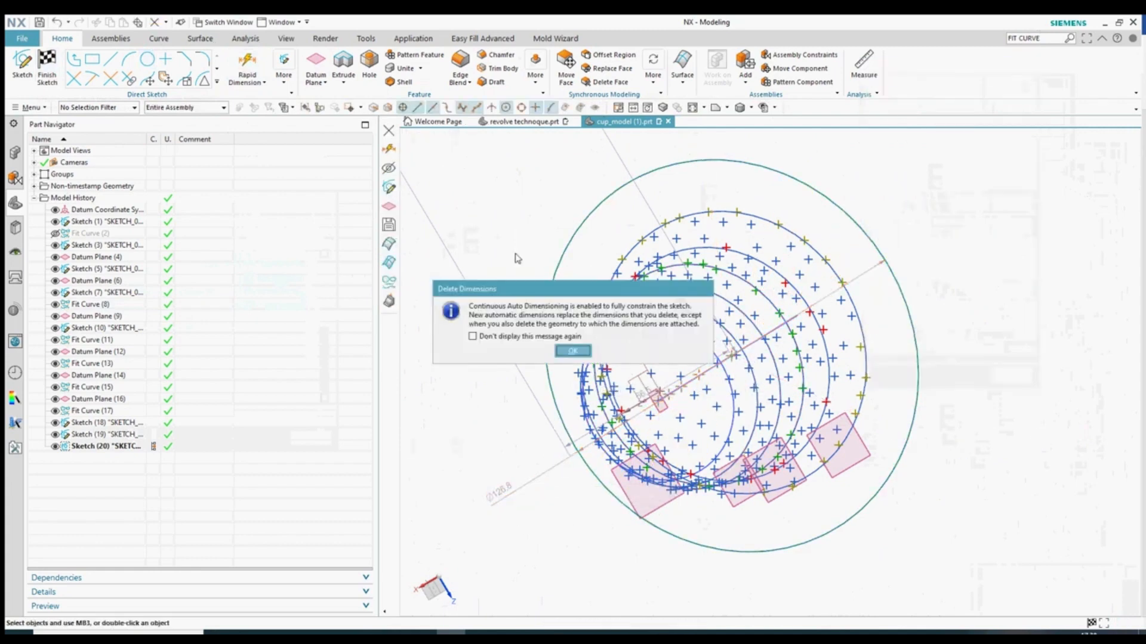
pyautogui.press('Return')
# - Add diameter dimension p6 to the green circle with Rapid Dimension
pyautogui.press('d')
pyautogui.click(547, 366)
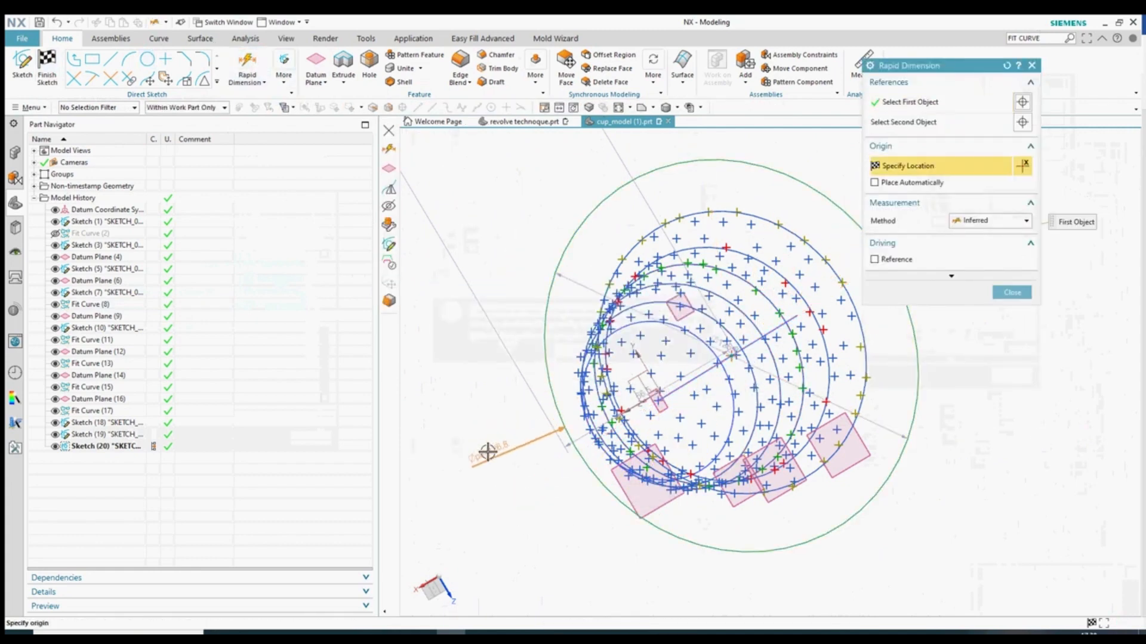
pyautogui.click(495, 463)
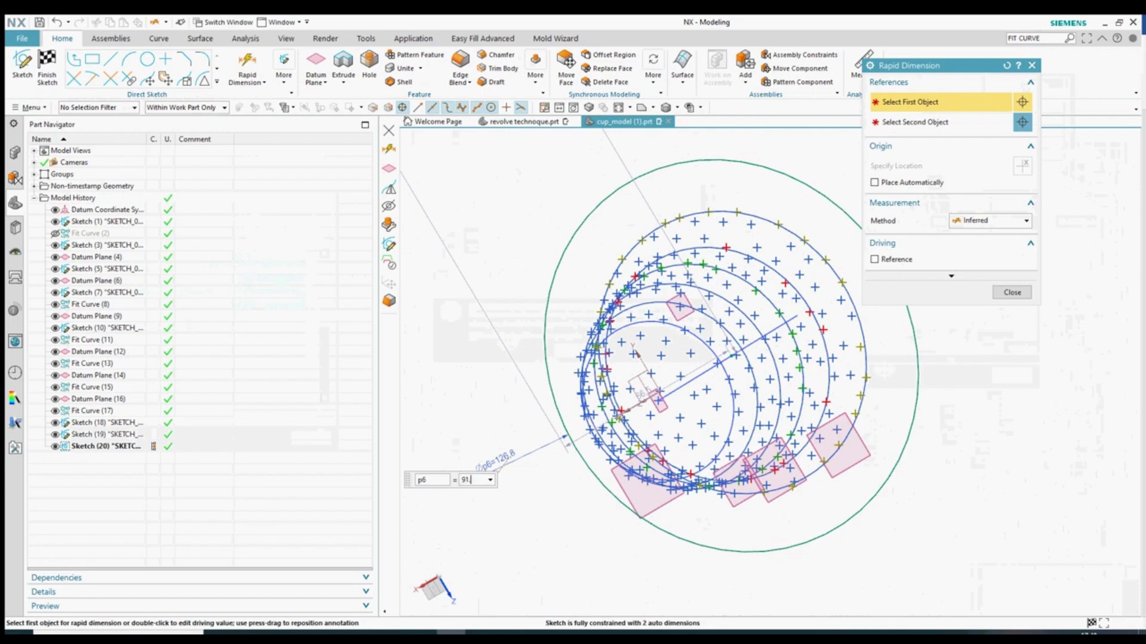
pyautogui.click(1012, 293)
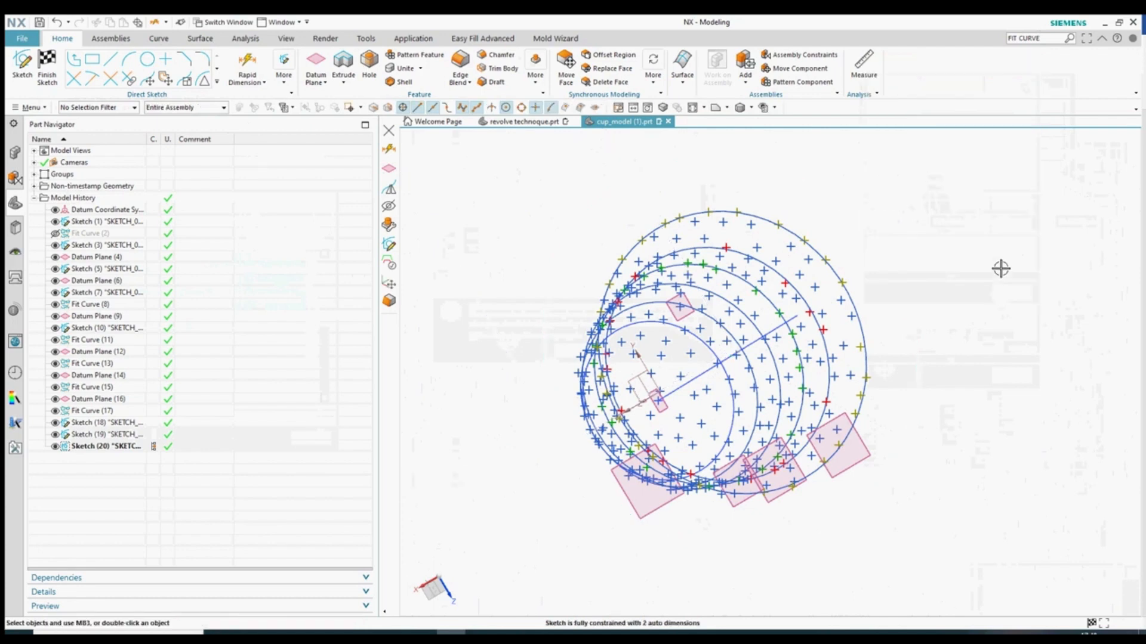
# - Draw a new circle around the point cloud slice
pyautogui.moveTo(1000, 268); pyautogui.dragTo(985, 307, button='middle')
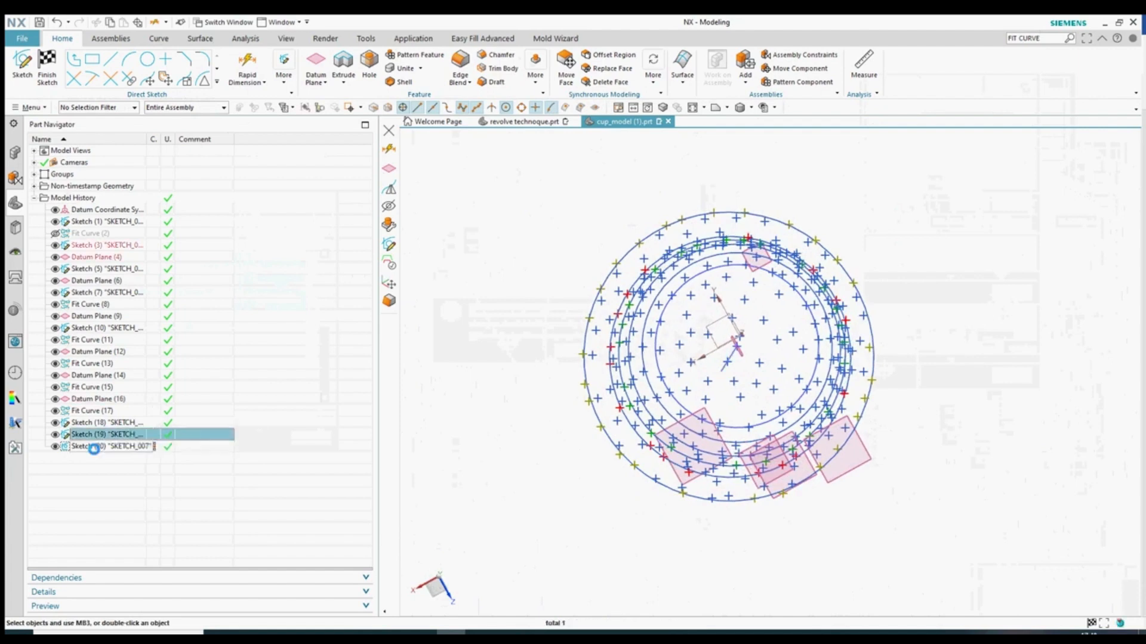
pyautogui.moveTo(537, 399)
pyautogui.mouseDown(button='middle')
pyautogui.moveTo(519, 417)
pyautogui.moveTo(489, 412)
pyautogui.mouseUp(button='middle')
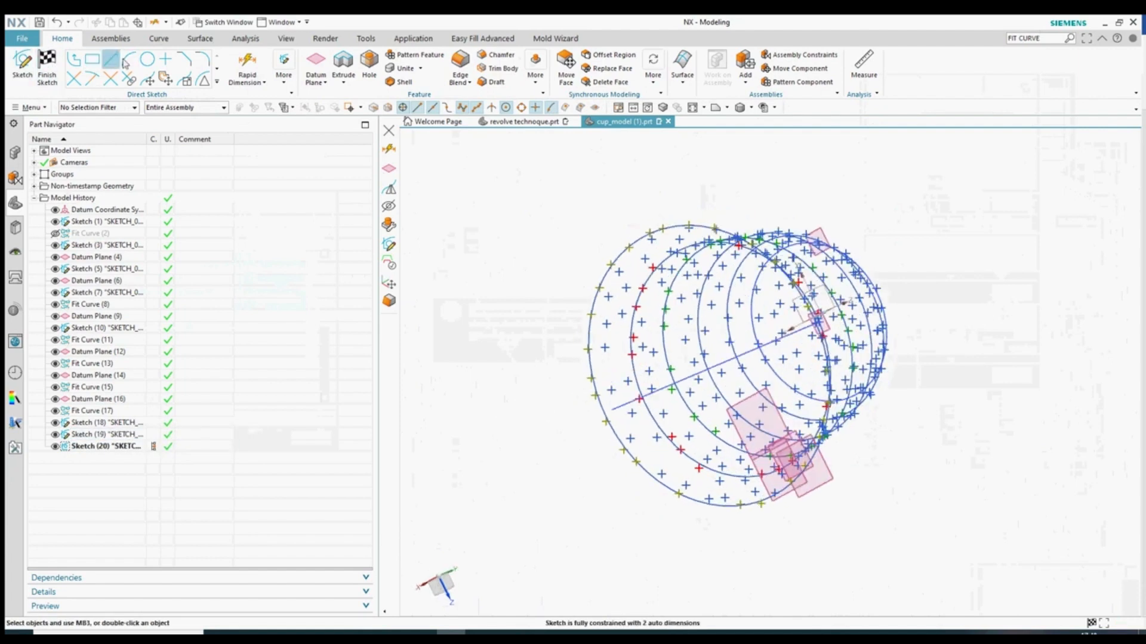
pyautogui.click(148, 59)
pyautogui.click(729, 359)
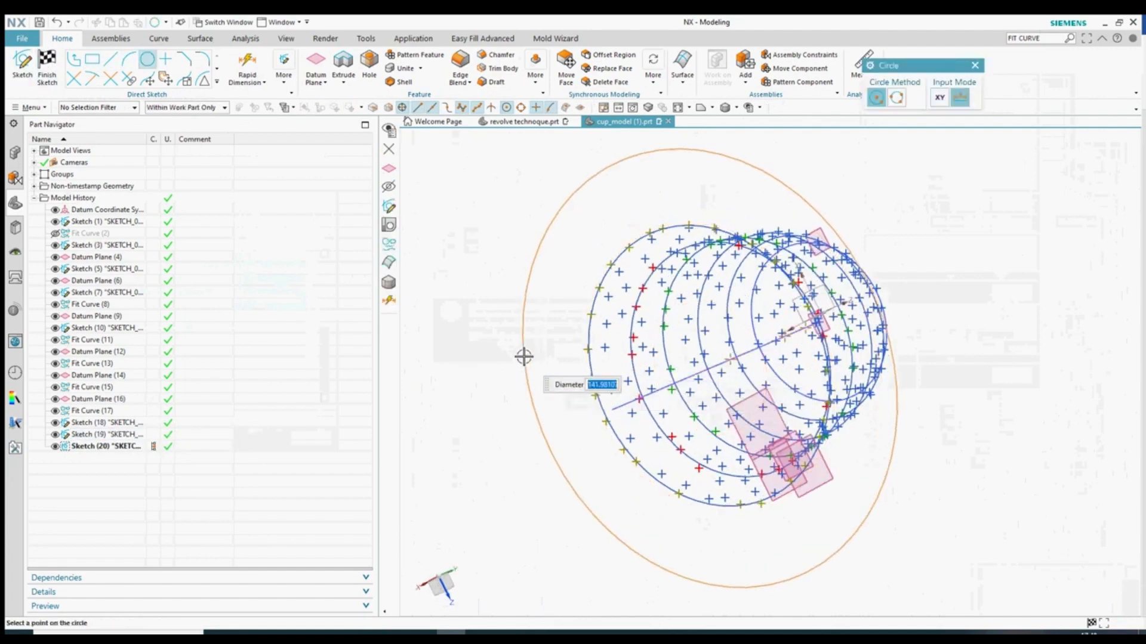
pyautogui.click(524, 357)
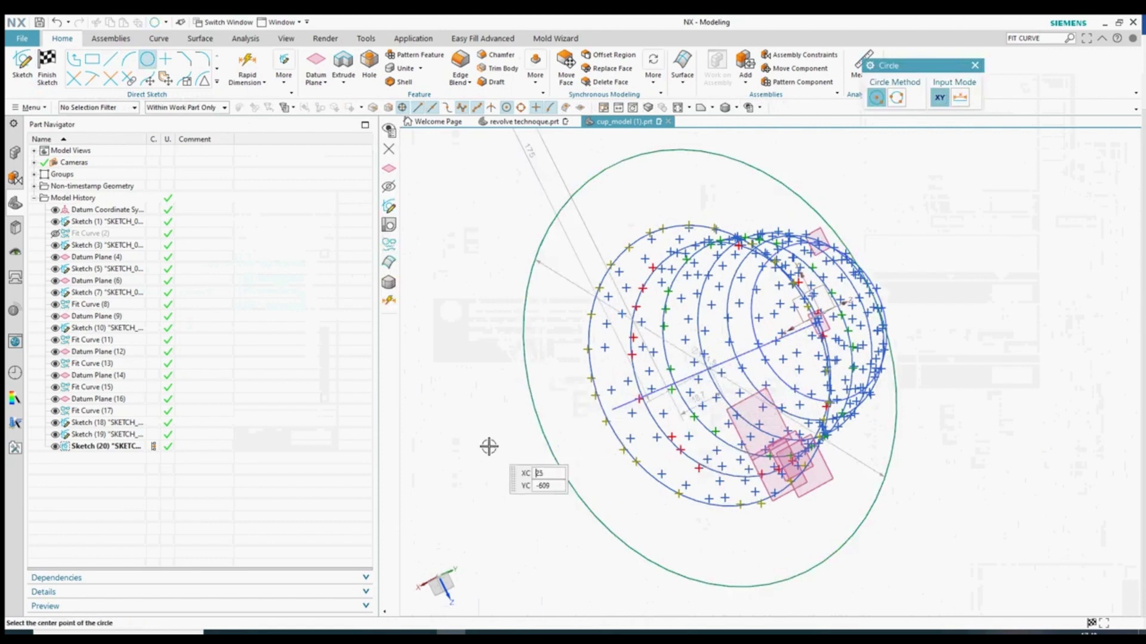
pyautogui.press('Escape')
# - Change the circle's dimension p7 to radial with a value of 45.5386 mm
pyautogui.doubleClick(580, 286)
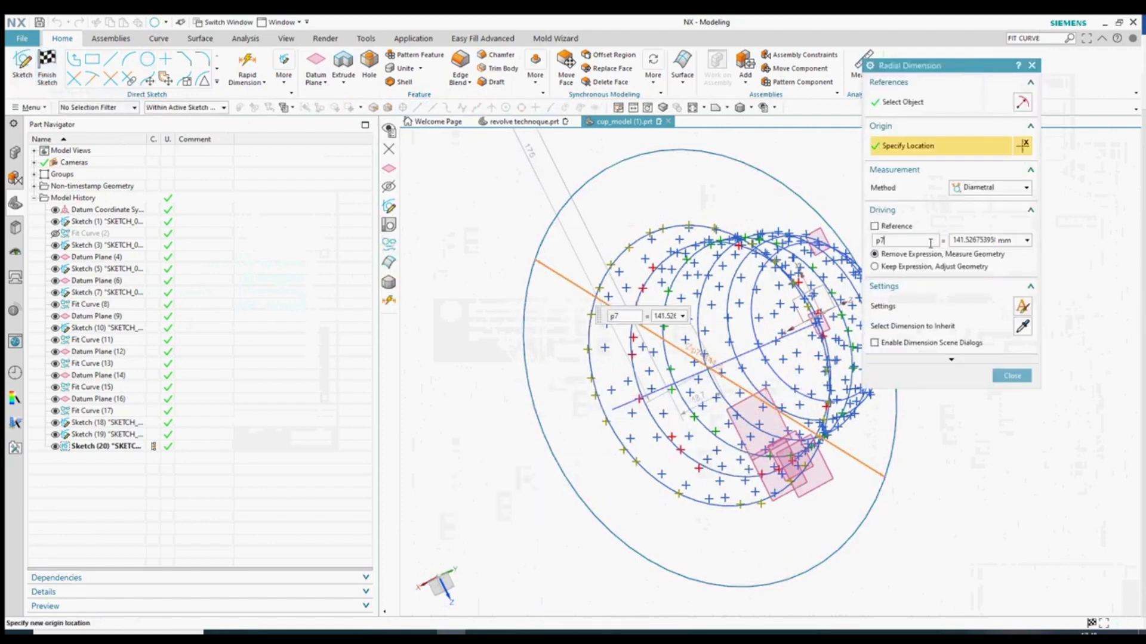
pyautogui.click(990, 187)
pyautogui.click(985, 210)
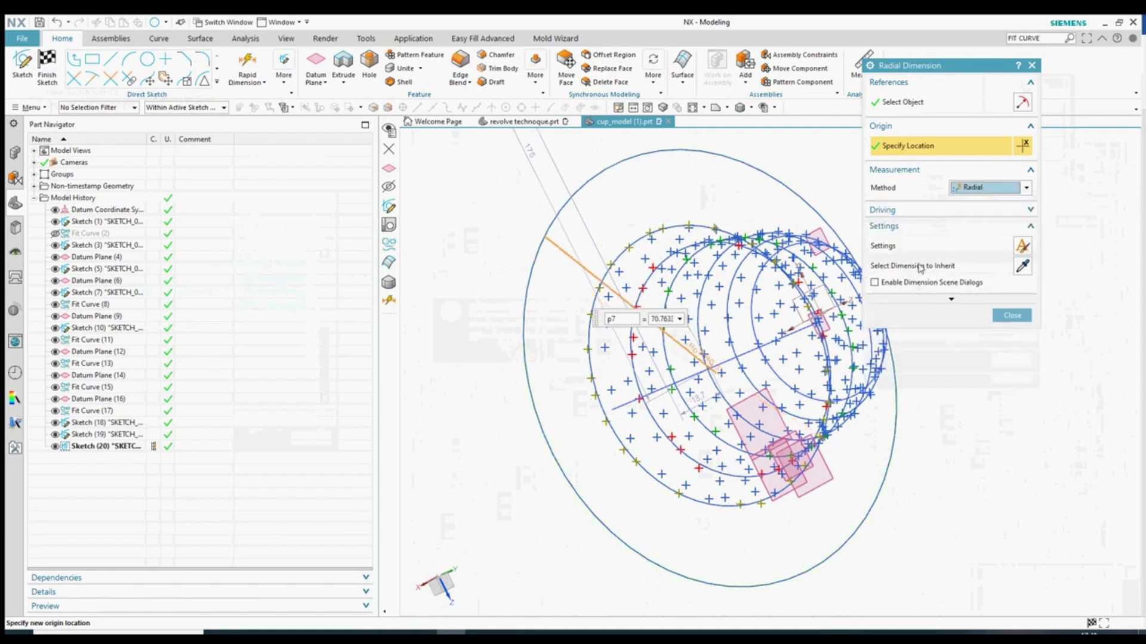
pyautogui.click(882, 218)
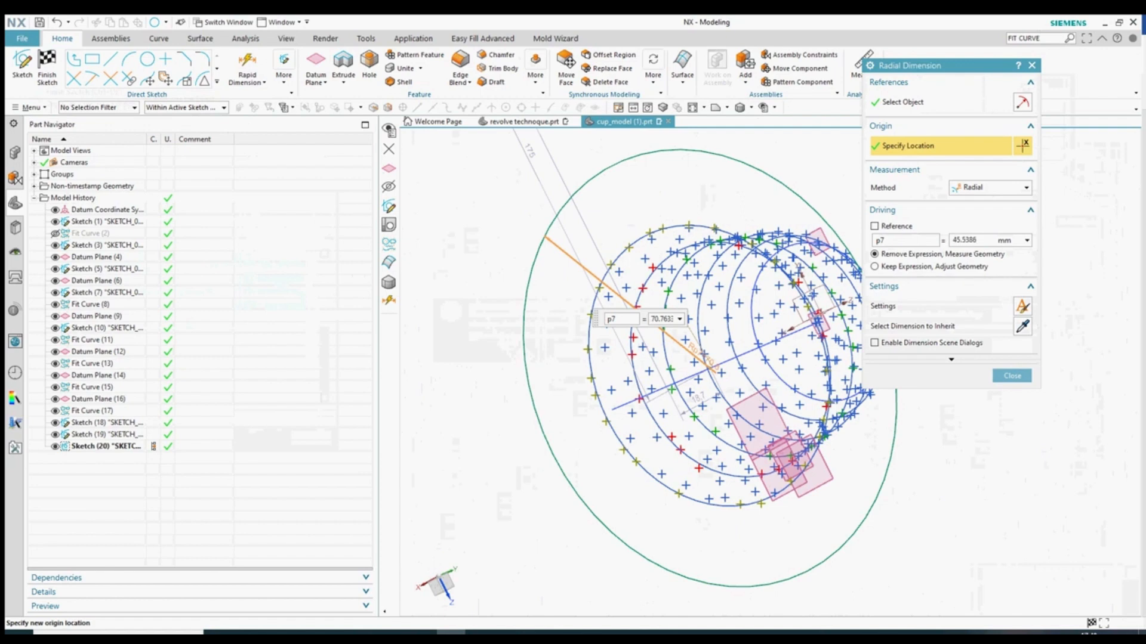
pyautogui.click(1011, 376)
pyautogui.scroll(5, 616, 238)
# - Hide Fit Curve (17) and change the Sketch (20) arc's colour to red
pyautogui.click(618, 273)
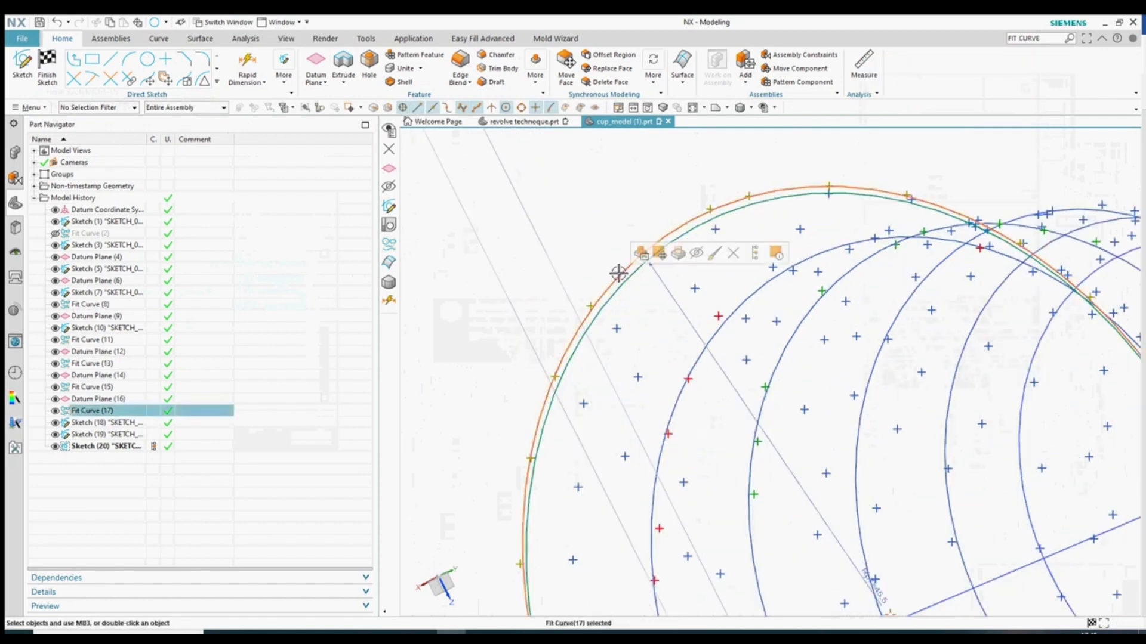
pyautogui.hotkey('ctrl', 'b')
pyautogui.rightClick(619, 281)
pyautogui.click(703, 269)
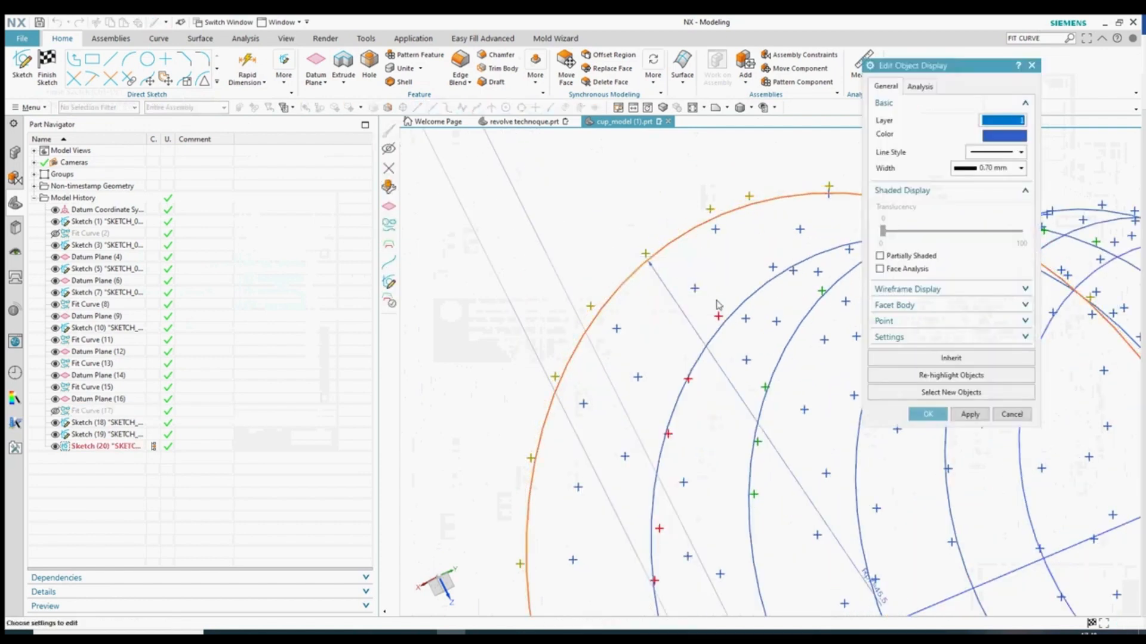
pyautogui.click(1004, 135)
pyautogui.click(979, 237)
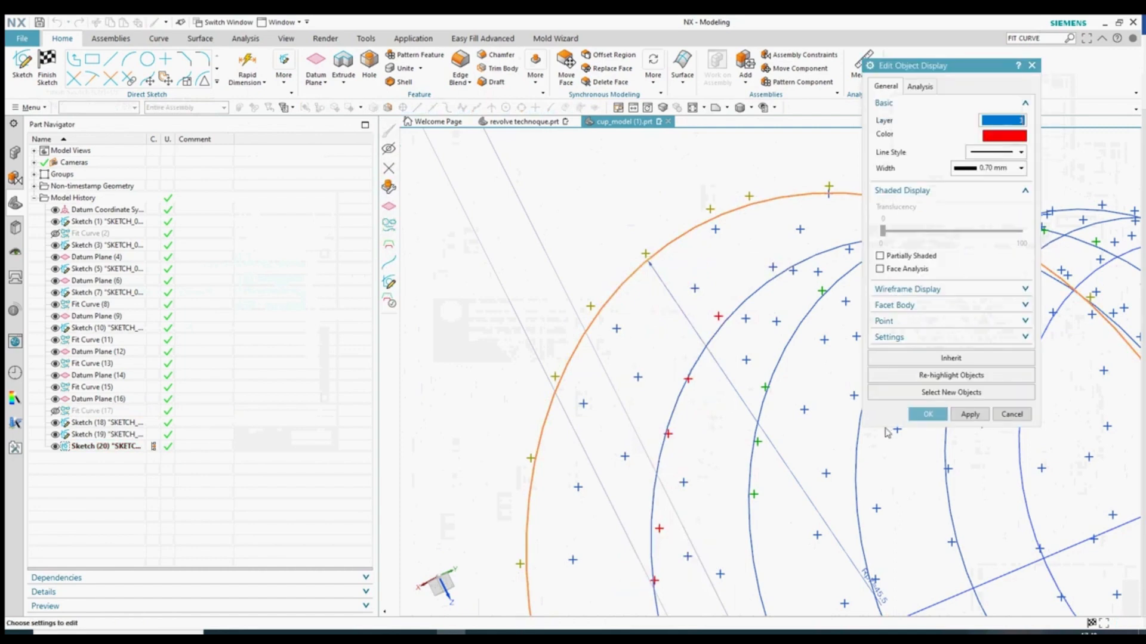
pyautogui.click(926, 412)
pyautogui.click(450, 355)
# - Box-select the red curve together with Datum Plane (16) and hide them
pyautogui.scroll(-8, 716, 366)
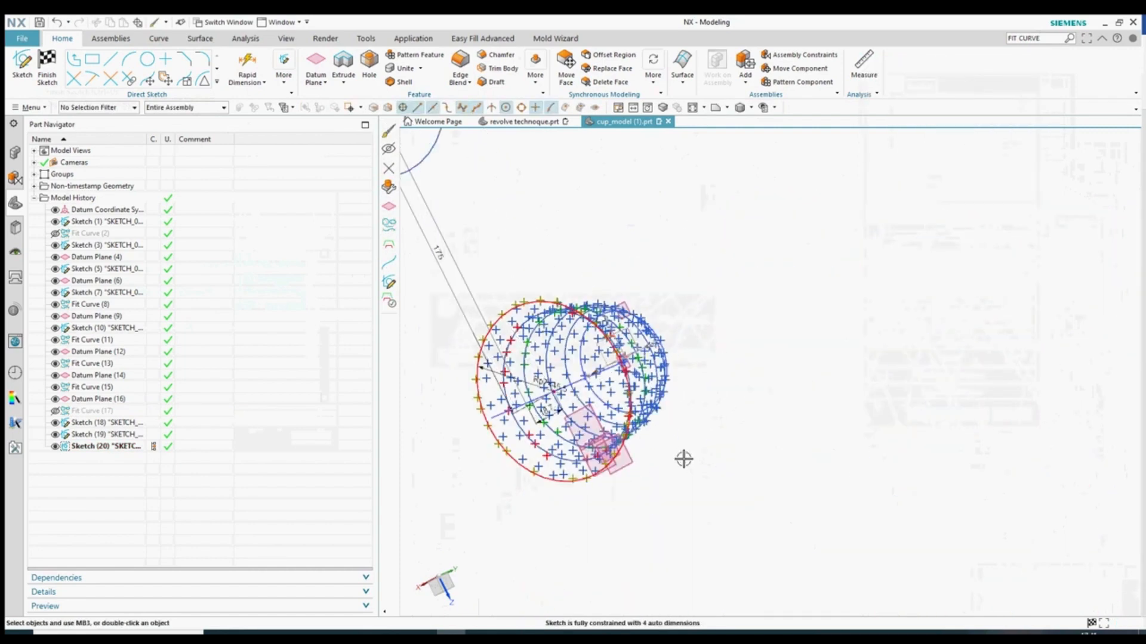
pyautogui.scroll(-3, 578, 350)
pyautogui.scroll(7, 561, 352)
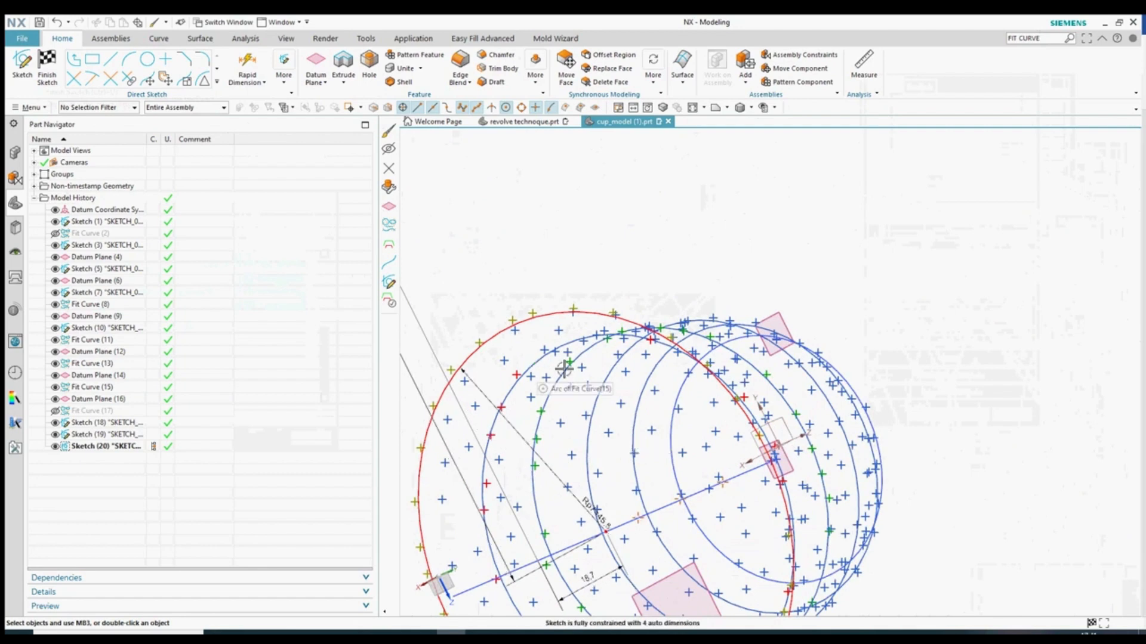
pyautogui.moveTo(564, 368); pyautogui.dragTo(868, 400, button='middle')
pyautogui.scroll(-4, 724, 185)
pyautogui.scroll(2, 691, 239)
pyautogui.moveTo(665, 208); pyautogui.dragTo(733, 582)
pyautogui.hotkey('ctrl', 'b')
pyautogui.moveTo(899, 519); pyautogui.dragTo(715, 417, button='middle')
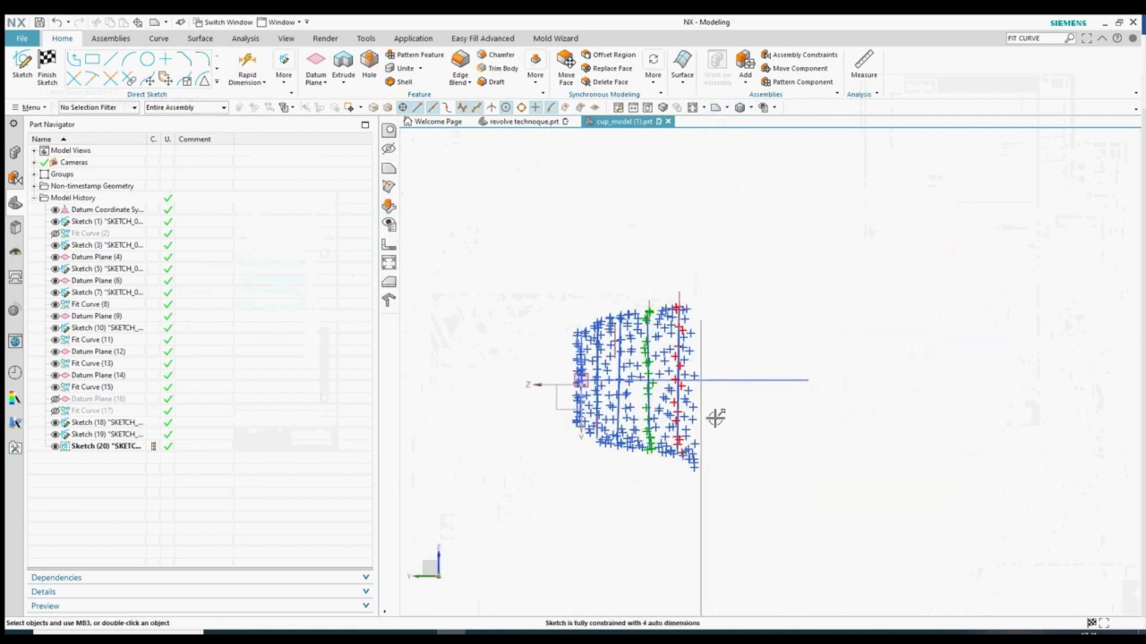
# - Open Sketch (20) for editing from the Part Navigator
pyautogui.scroll(2, 722, 448)
pyautogui.moveTo(760, 523); pyautogui.dragTo(655, 196)
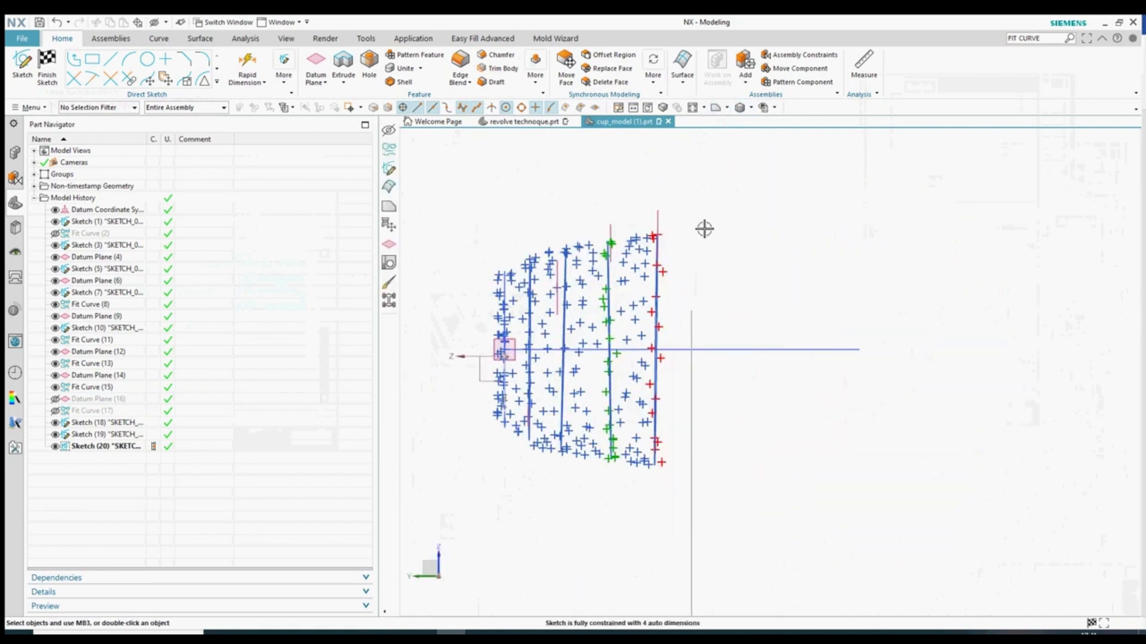
pyautogui.moveTo(617, 526); pyautogui.dragTo(844, 418, button='middle')
pyautogui.moveTo(527, 211)
pyautogui.mouseDown(button='middle')
pyautogui.moveTo(567, 235)
pyautogui.moveTo(793, 289)
pyautogui.moveTo(895, 346)
pyautogui.moveTo(877, 376)
pyautogui.mouseUp(button='middle')
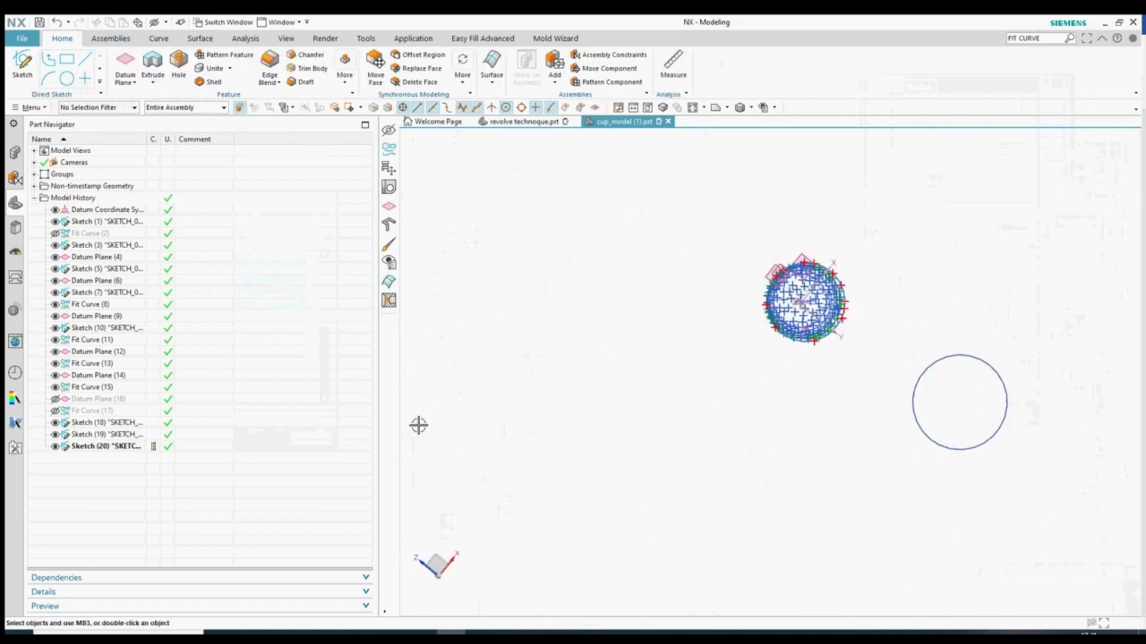
pyautogui.click(92, 448)
pyautogui.moveTo(682, 422); pyautogui.dragTo(882, 397, button='middle')
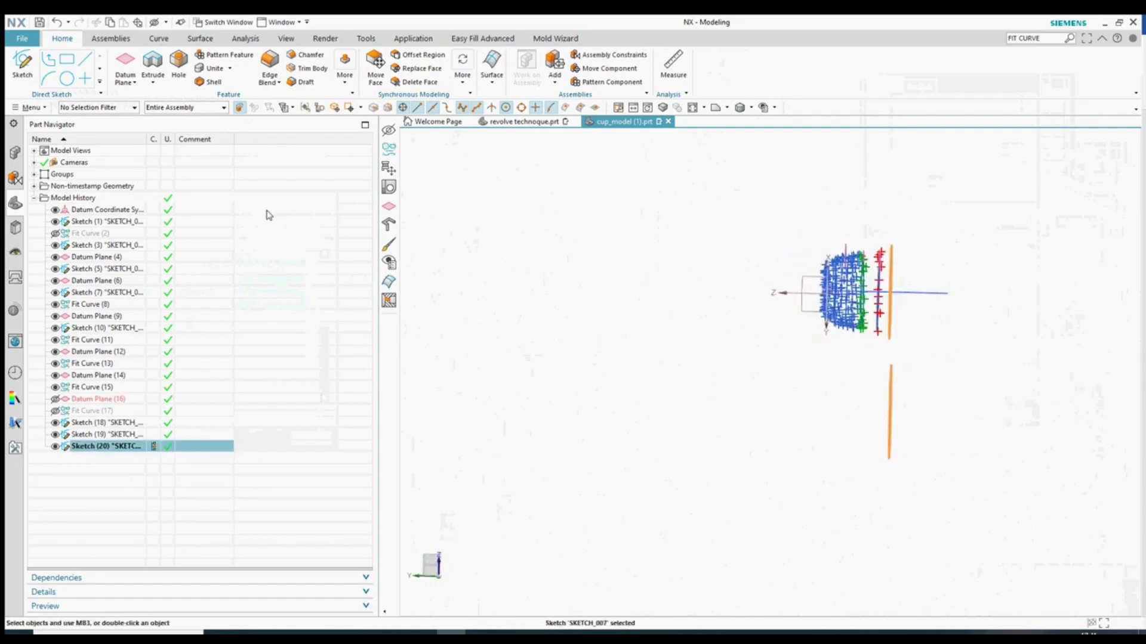
pyautogui.doubleClick(104, 446)
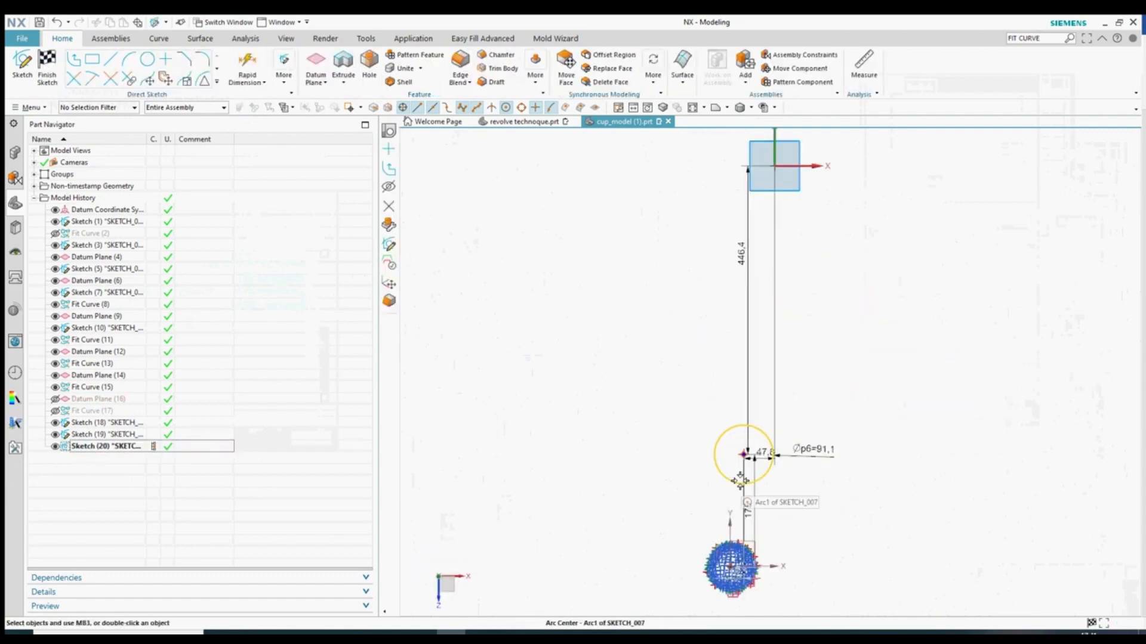
# - Delete the circle in Sketch (20) and finish the sketch
pyautogui.scroll(3, 718, 469)
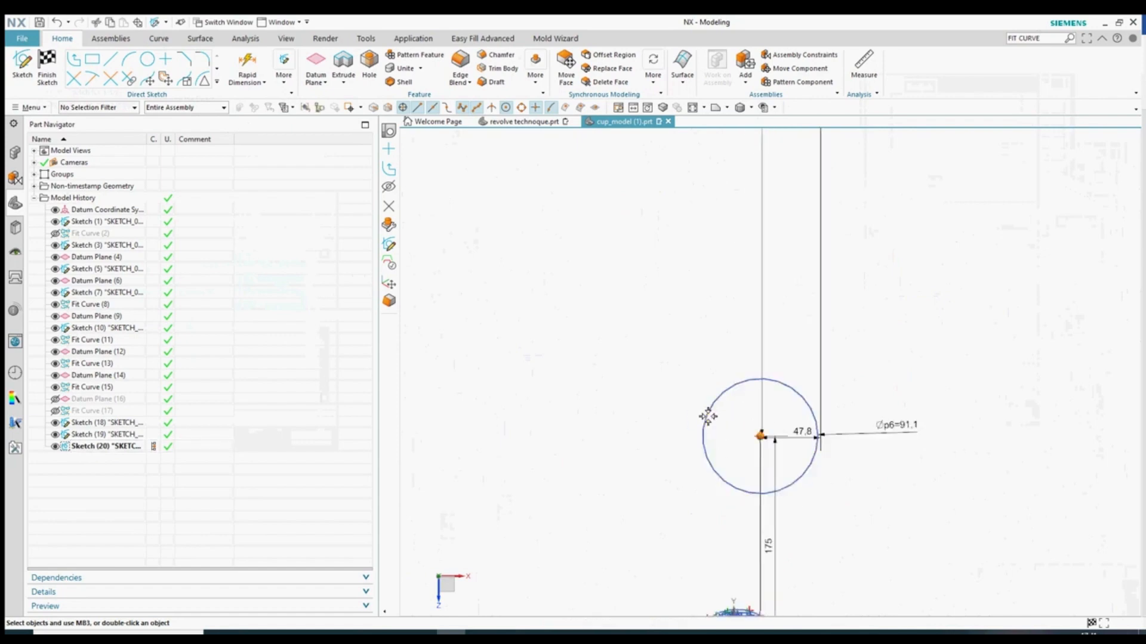
pyautogui.hotkey('ctrl', 'd')
pyautogui.click(722, 391)
pyautogui.middleClick(722, 391)
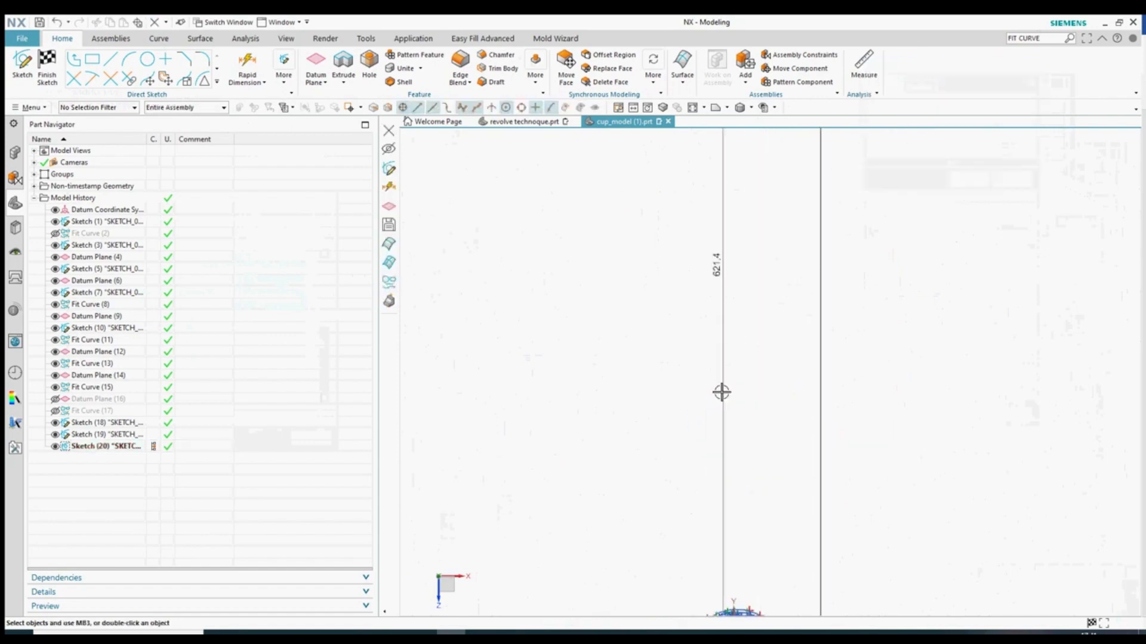
pyautogui.scroll(-5, 722, 392)
pyautogui.moveTo(672, 512)
pyautogui.mouseDown(button='middle')
pyautogui.moveTo(754, 475)
pyautogui.moveTo(698, 434)
pyautogui.moveTo(685, 473)
pyautogui.mouseUp(button='middle')
pyautogui.click(47, 69)
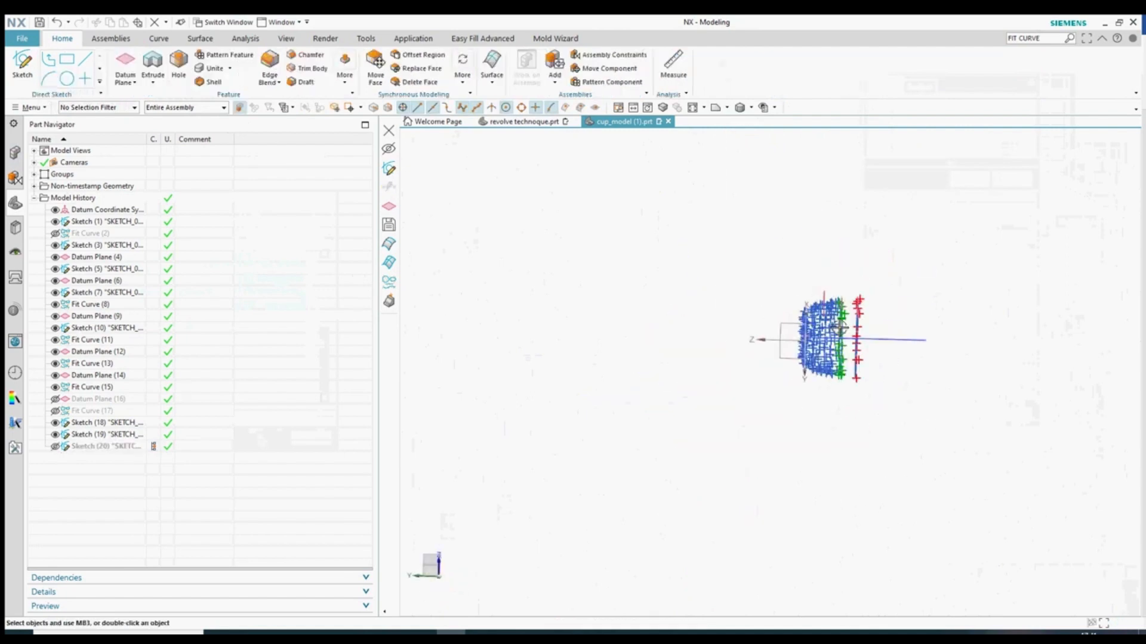
pyautogui.scroll(5, 849, 333)
# - Create a new sketch on Datum Plane (14)
pyautogui.moveTo(903, 366); pyautogui.dragTo(857, 230, button='middle')
pyautogui.doubleClick(857, 231)
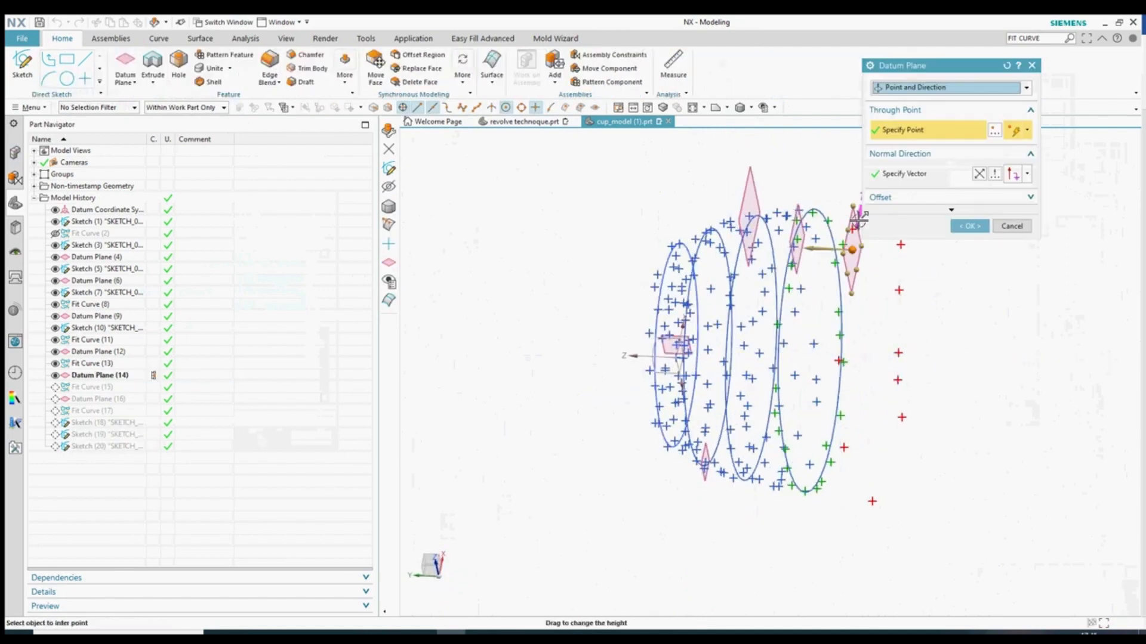
pyautogui.click(972, 226)
pyautogui.click(22, 64)
pyautogui.click(860, 244)
pyautogui.click(969, 202)
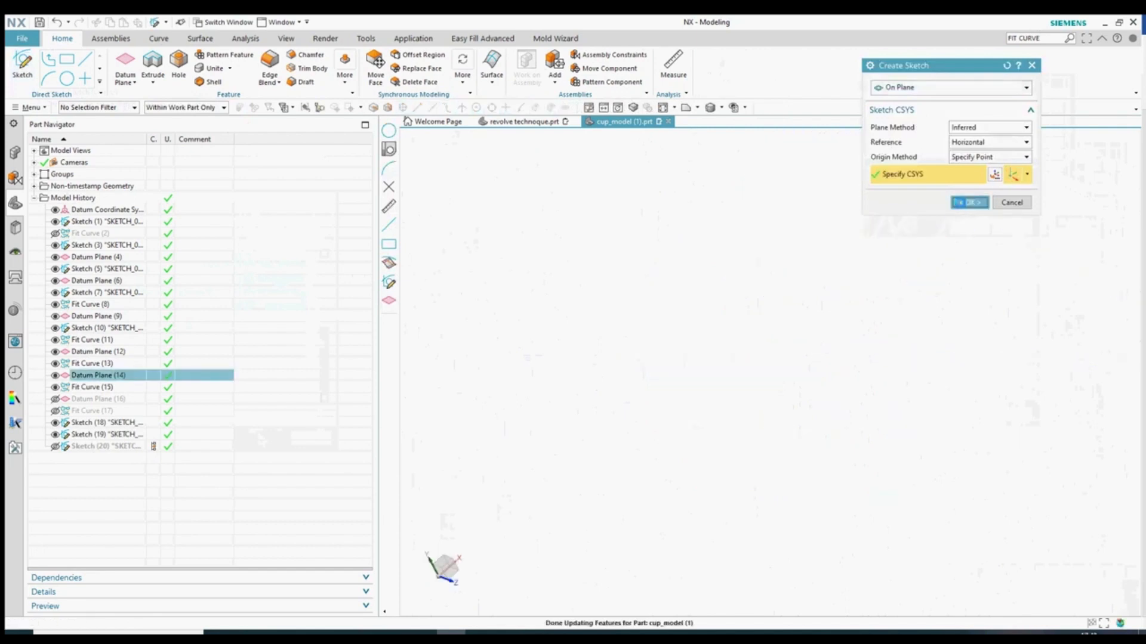
pyautogui.scroll(-8, 657, 307)
pyautogui.moveTo(695, 358)
pyautogui.mouseDown(button='middle')
pyautogui.moveTo(776, 368)
pyautogui.moveTo(573, 389)
pyautogui.moveTo(585, 392)
pyautogui.mouseUp(button='middle')
# - Draw a circle with a 37.8 radial dimension and finish the sketch
pyautogui.click(146, 61)
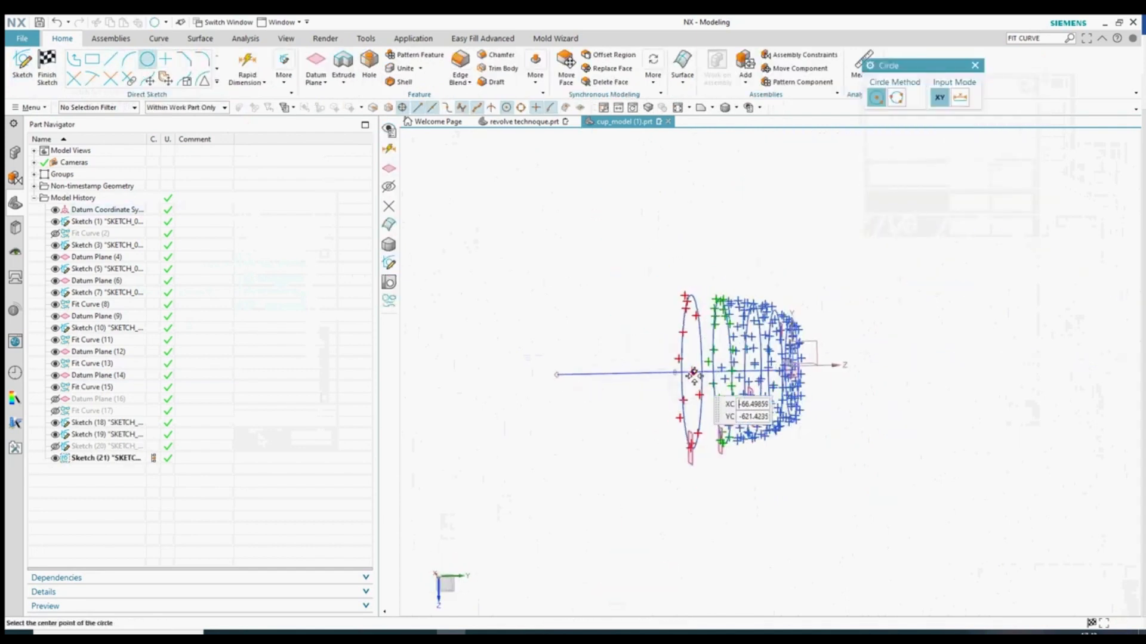
pyautogui.press('Escape')
pyautogui.doubleClick(676, 323)
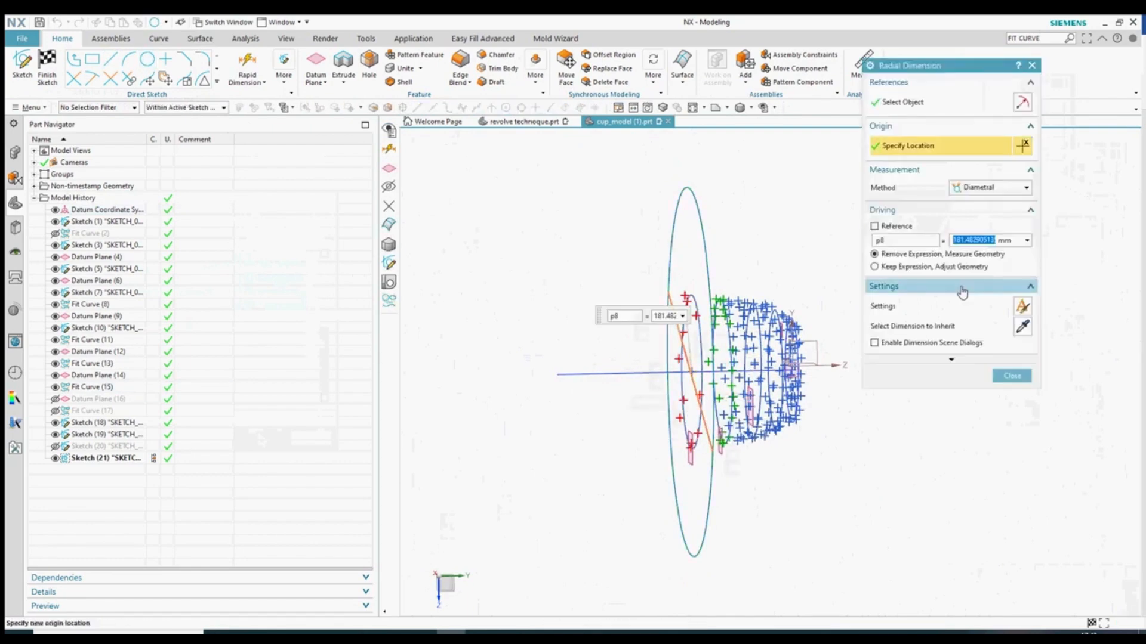
pyautogui.click(979, 188)
pyautogui.click(973, 200)
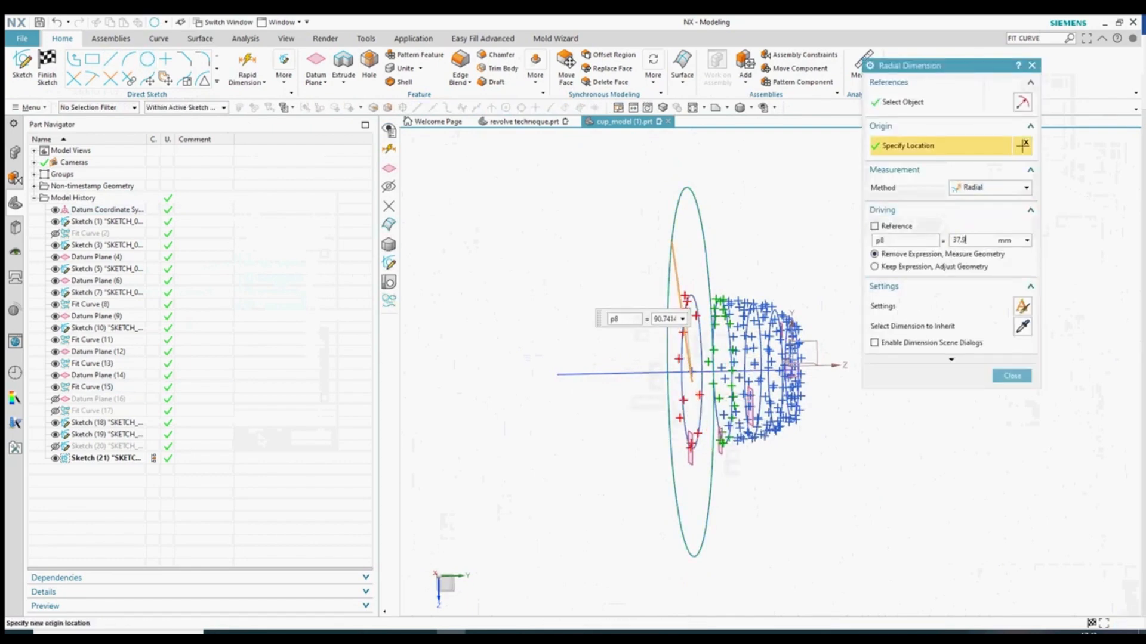
pyautogui.click(1013, 376)
pyautogui.scroll(5, 706, 335)
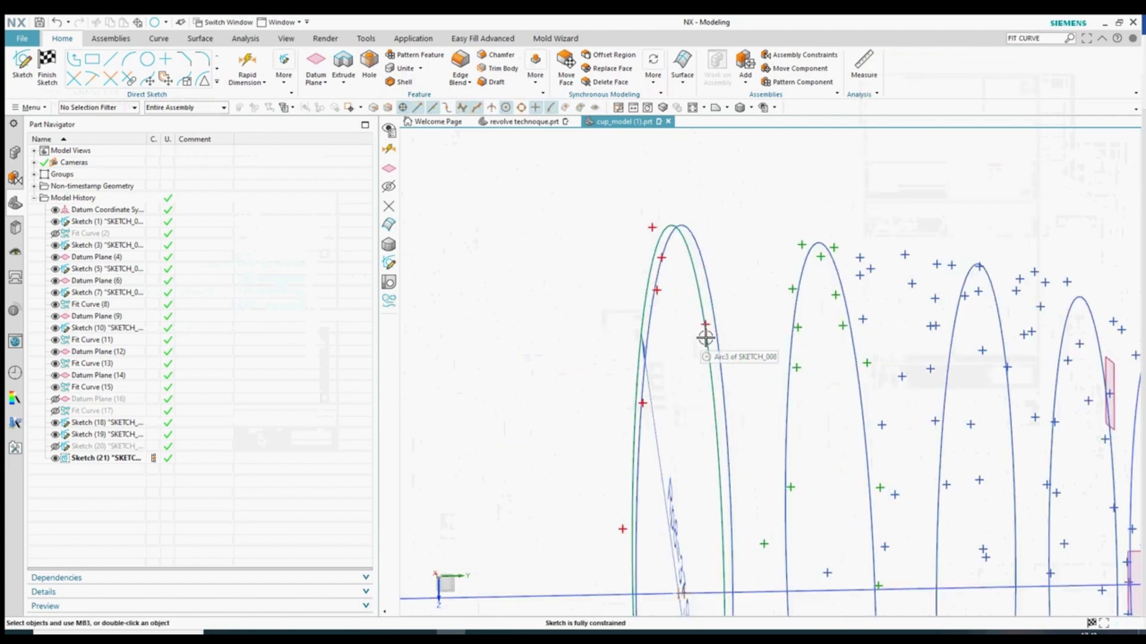
pyautogui.click(47, 66)
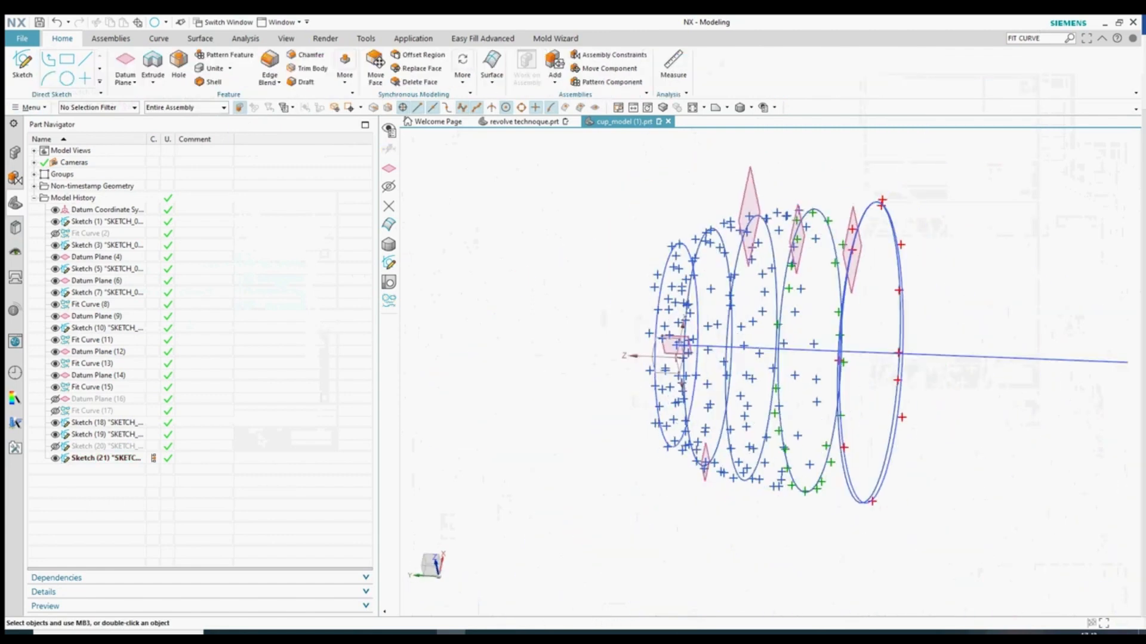
# - Colour Sketch (21) red through Edit Object Display
pyautogui.moveTo(883, 448); pyautogui.dragTo(915, 442, button='middle')
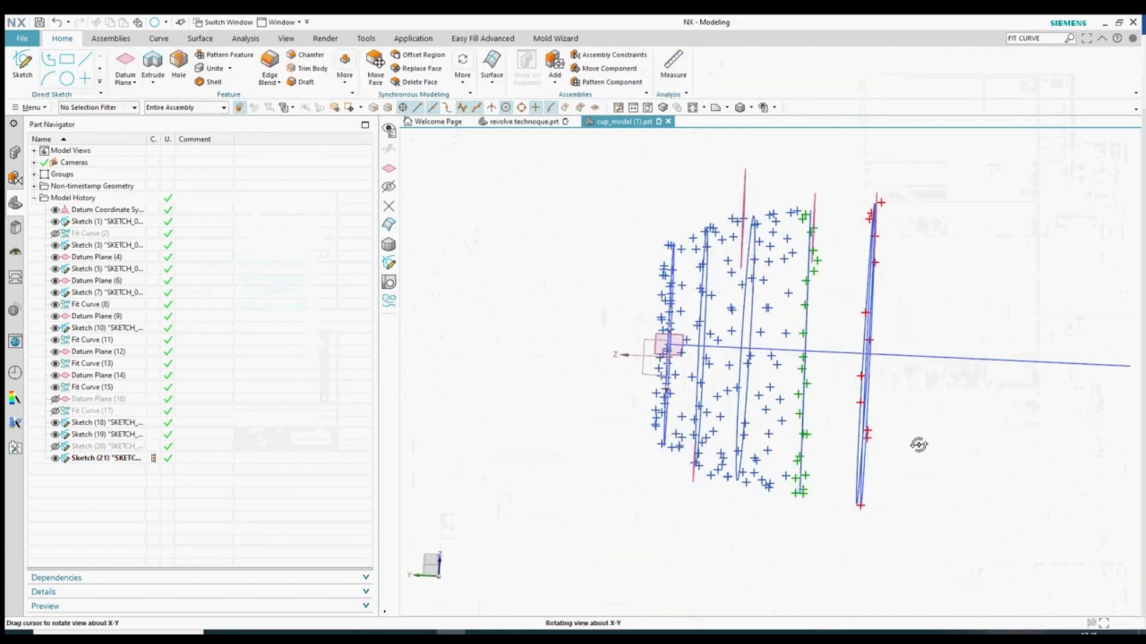
pyautogui.click(722, 109)
pyautogui.scroll(2, 747, 524)
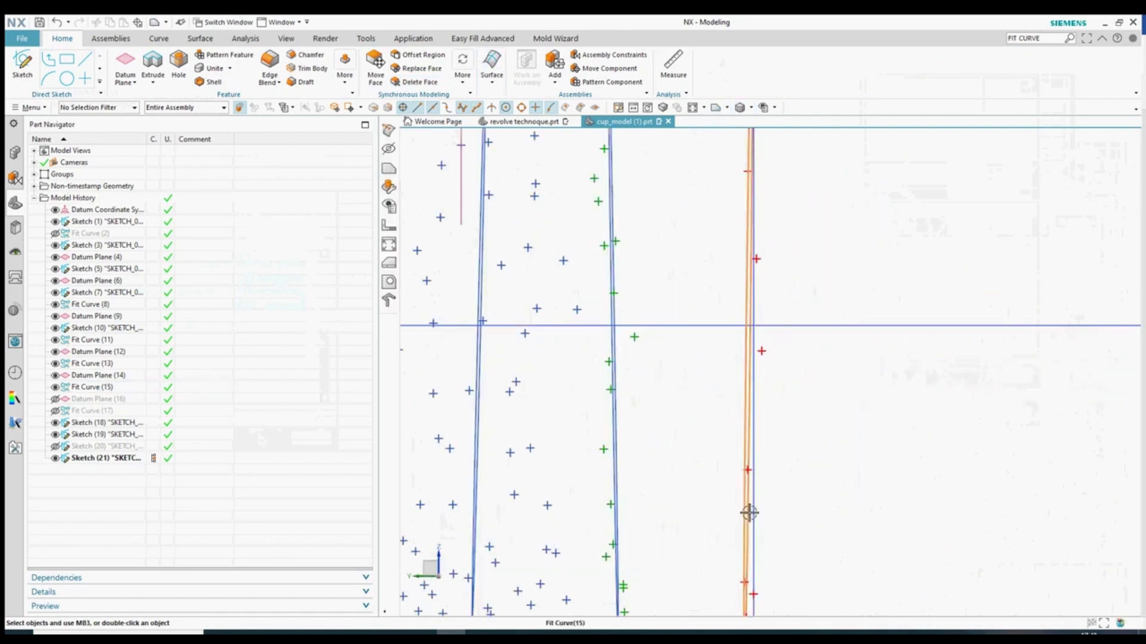
pyautogui.click(755, 487)
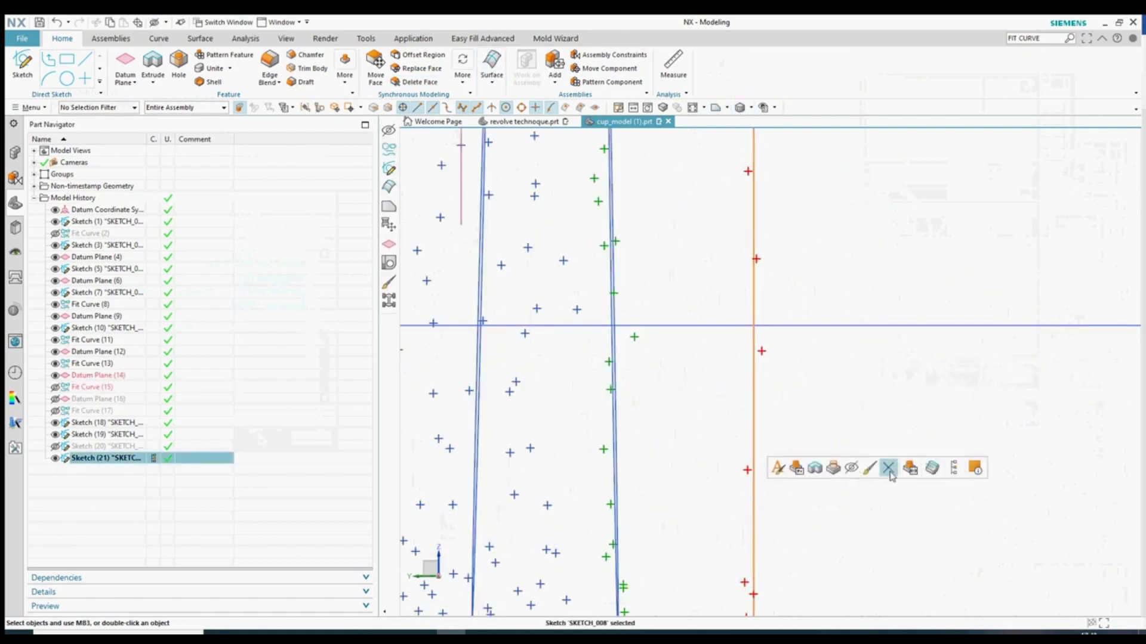
pyautogui.click(888, 468)
pyautogui.click(1003, 122)
pyautogui.click(908, 100)
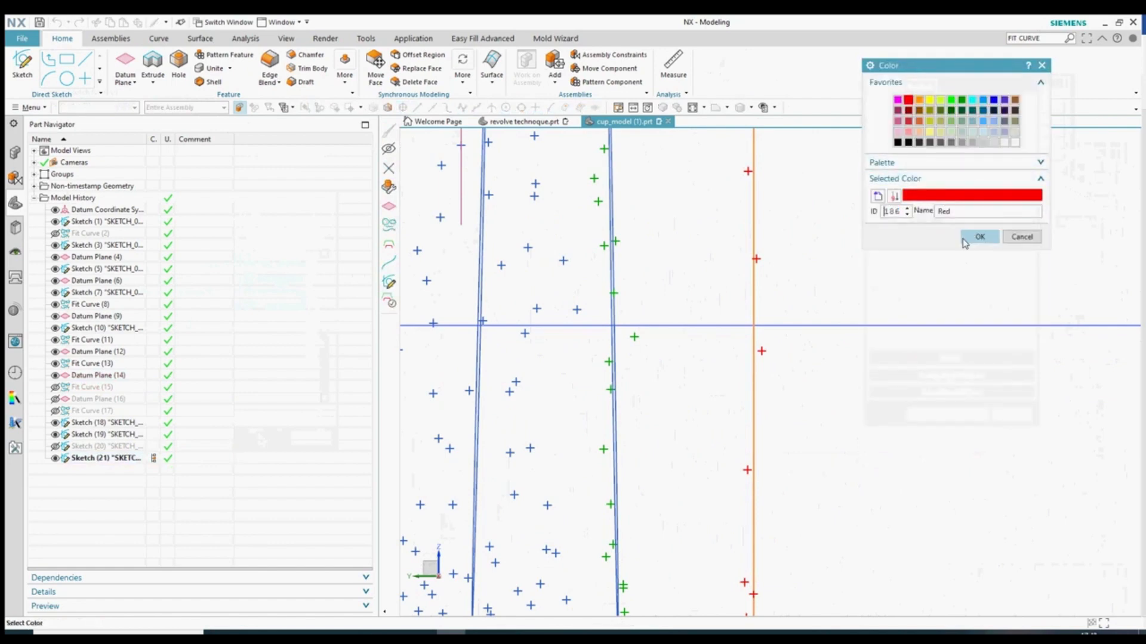
pyautogui.click(979, 237)
pyautogui.click(968, 414)
# - Hide the red Sketch (21) together with Datum Plane (14)
pyautogui.scroll(-5, 835, 405)
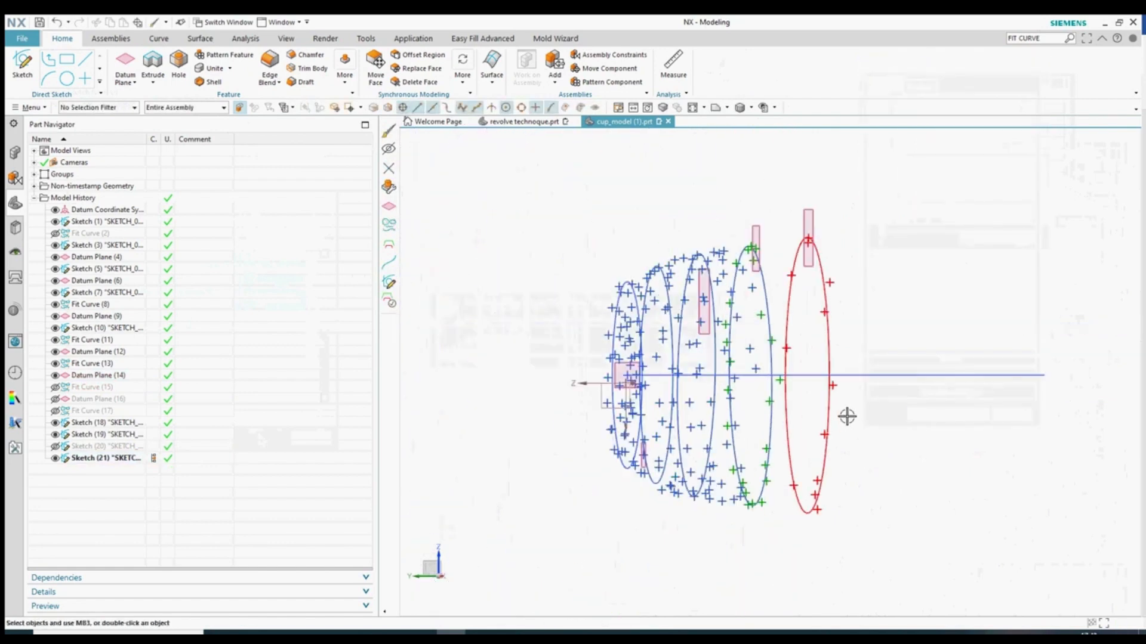
pyautogui.moveTo(851, 269); pyautogui.dragTo(779, 196)
pyautogui.hotkey('ctrl', 'b')
pyautogui.moveTo(837, 413); pyautogui.dragTo(846, 415, button='middle')
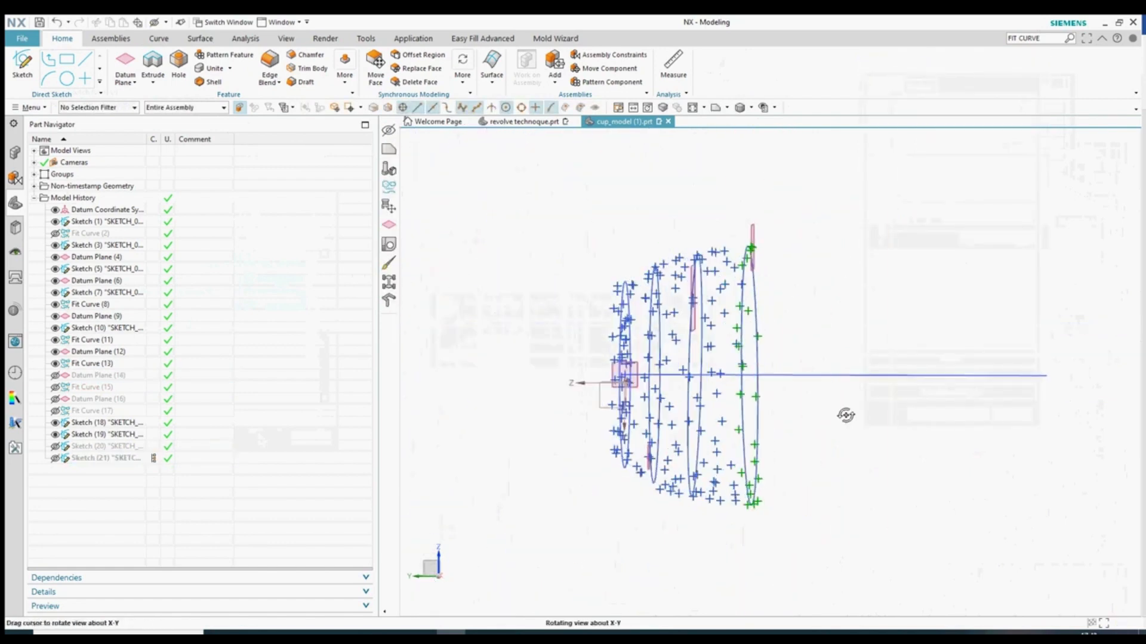
pyautogui.click(22, 71)
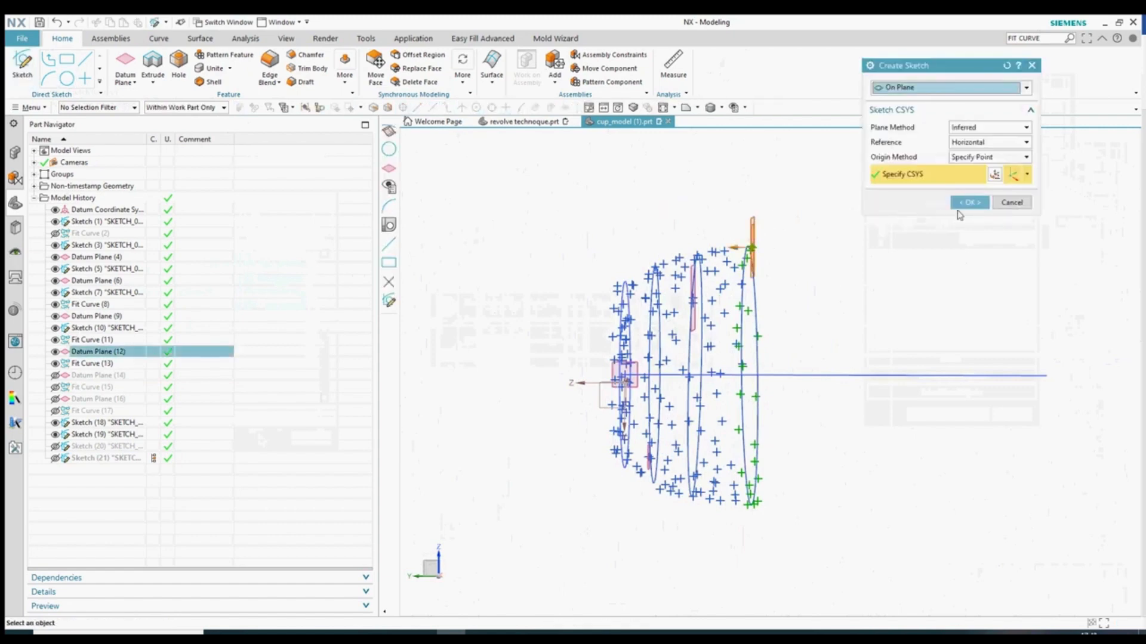
# - Select Datum Plane (12), rotate to a side view, and exit the Circle tool
pyautogui.click(966, 200)
pyautogui.moveTo(731, 337)
pyautogui.mouseDown(button='middle')
pyautogui.moveTo(775, 417)
pyautogui.moveTo(902, 501)
pyautogui.moveTo(895, 507)
pyautogui.mouseUp(button='middle')
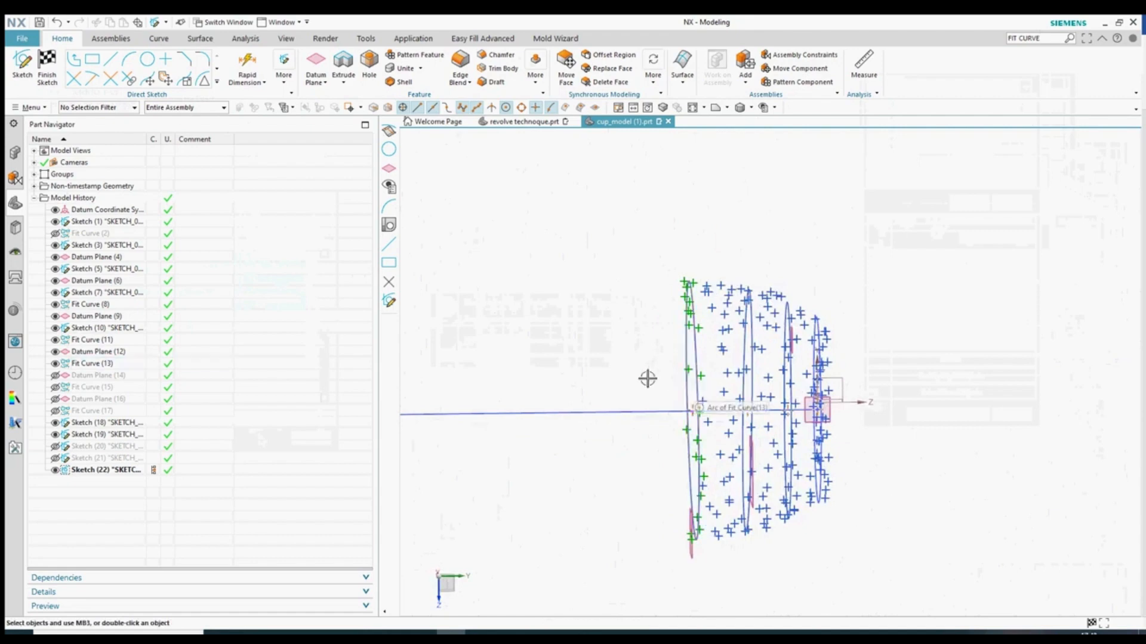
pyautogui.click(147, 58)
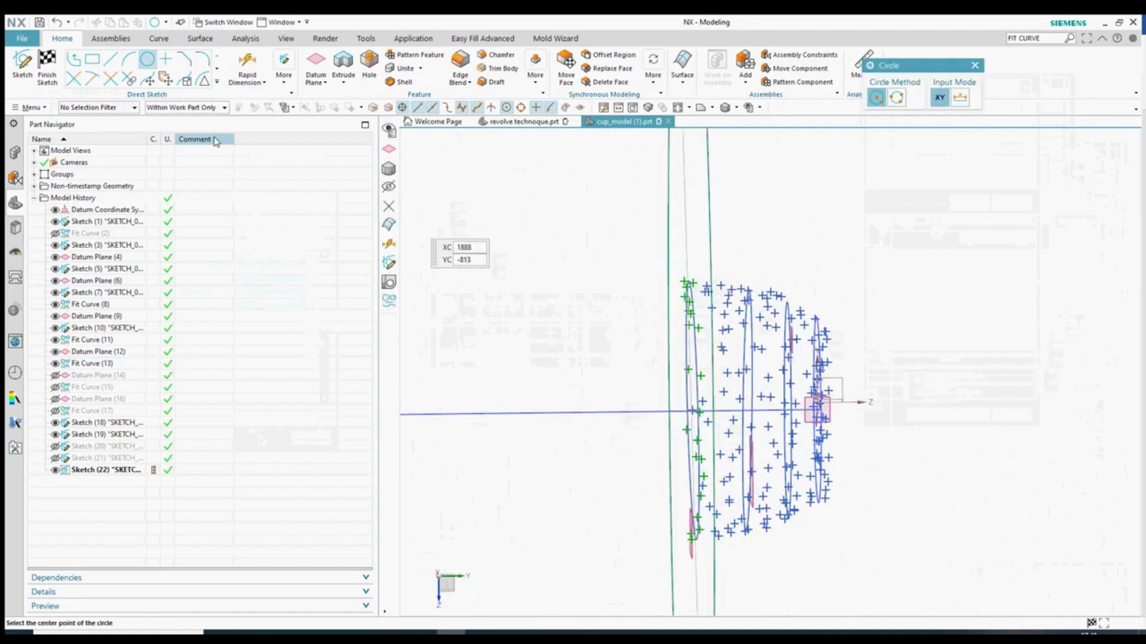
pyautogui.press('Escape')
# - Change the slice circle's size dimension to a radial measurement of 35.6
pyautogui.doubleClick(685, 238)
pyautogui.click(989, 187)
pyautogui.click(981, 205)
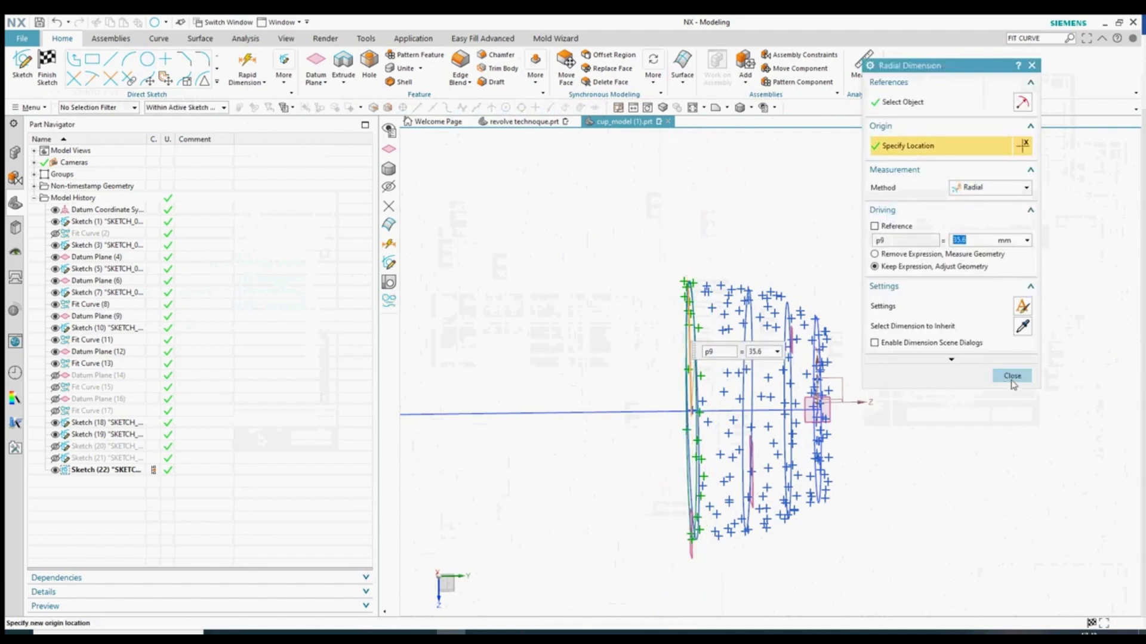
pyautogui.click(1012, 376)
pyautogui.scroll(-5, 738, 513)
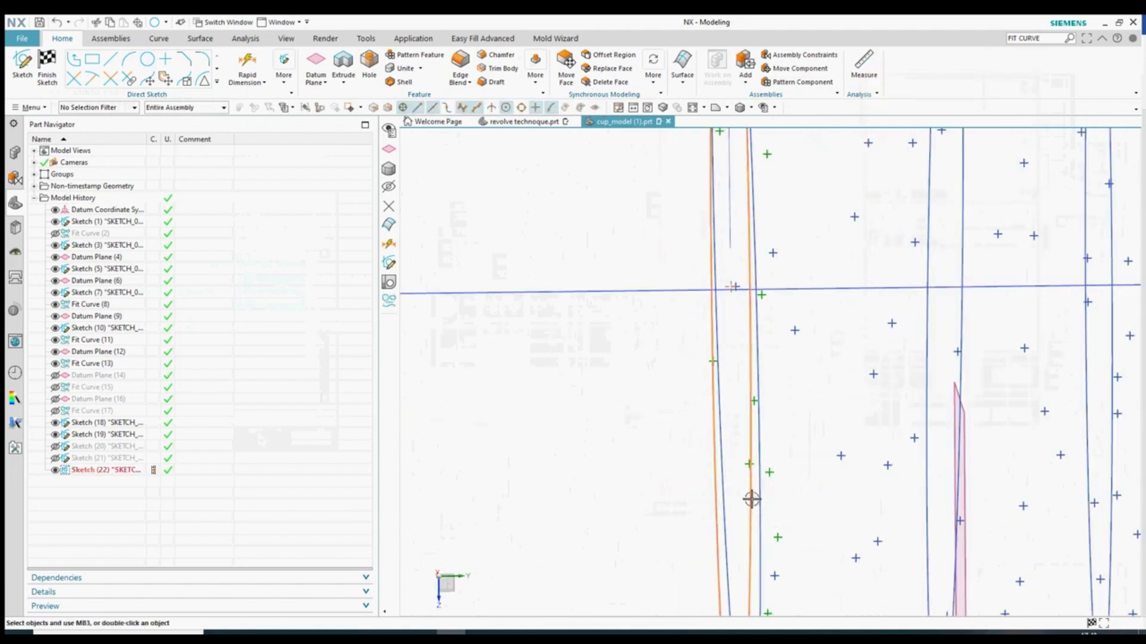
# - Color the 35.6 mm slice circle red through Edit Object Display
pyautogui.rightClick(752, 499)
pyautogui.click(773, 462)
pyautogui.click(1007, 118)
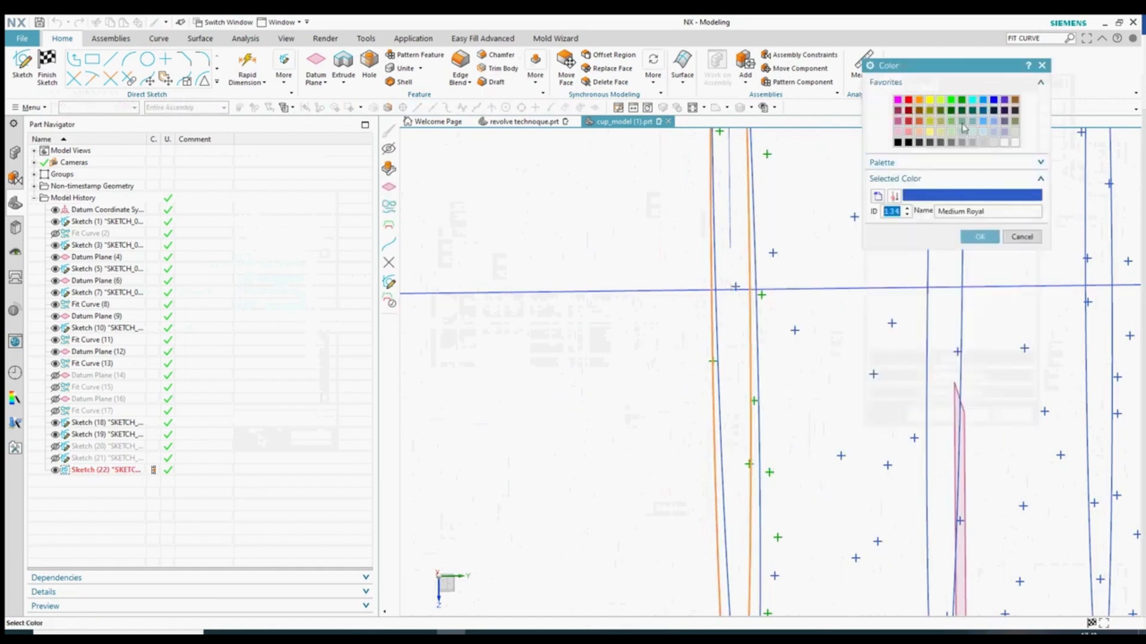
pyautogui.click(979, 236)
pyautogui.click(928, 415)
pyautogui.click(472, 357)
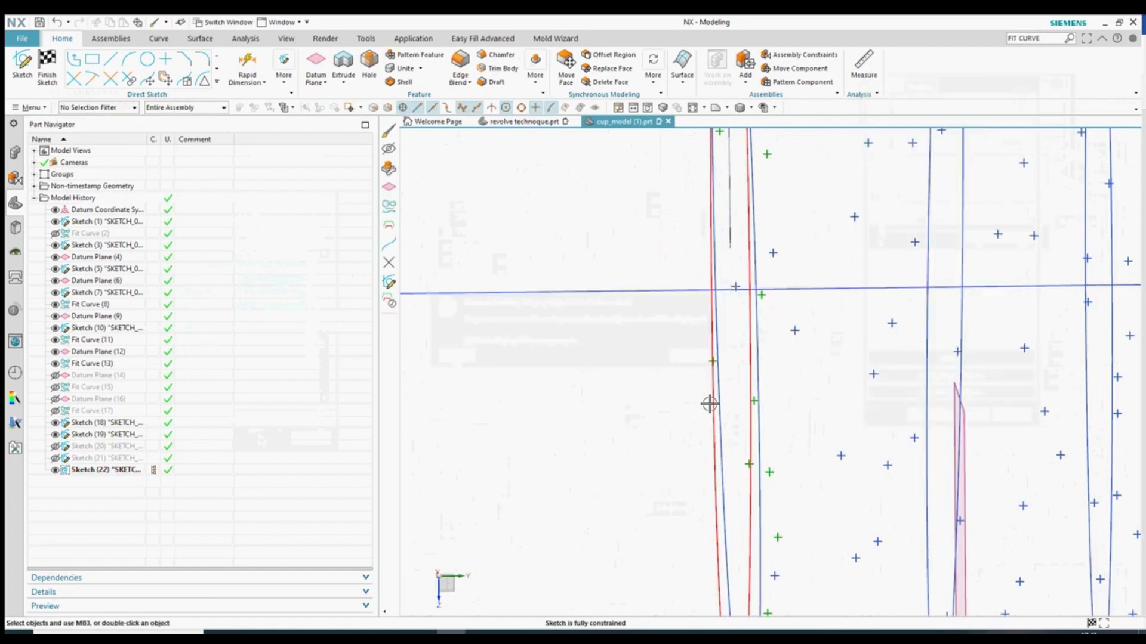
# - Finish the sketch and box-select the latest slice's circle and points
pyautogui.hotkey('ctrl', 'b')
pyautogui.scroll(1, 784, 441)
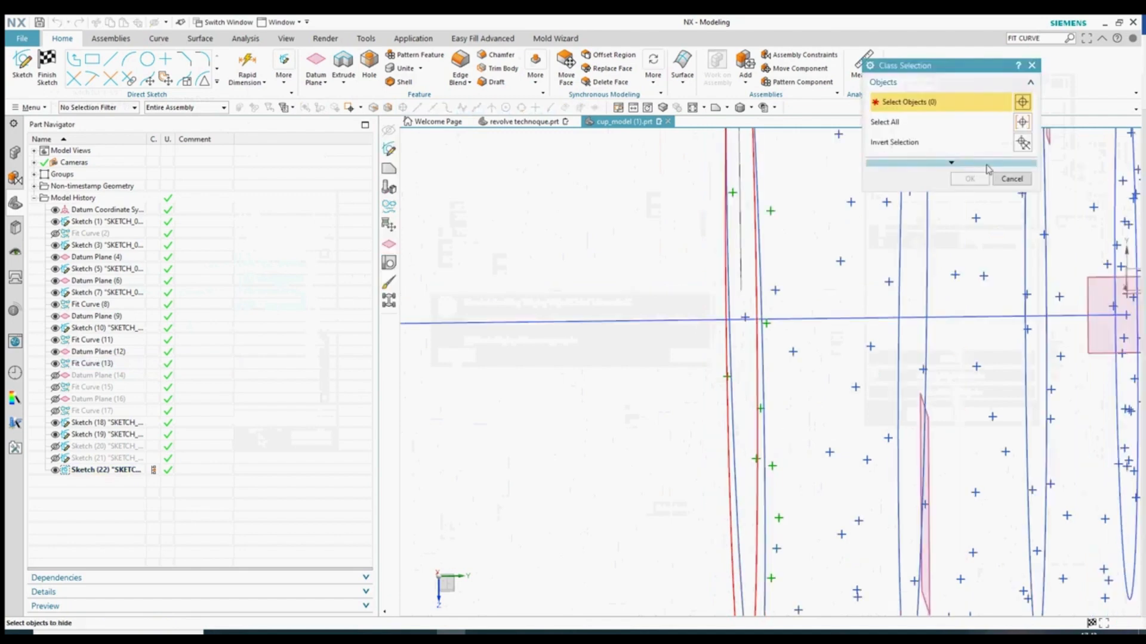
pyautogui.click(1014, 179)
pyautogui.click(54, 67)
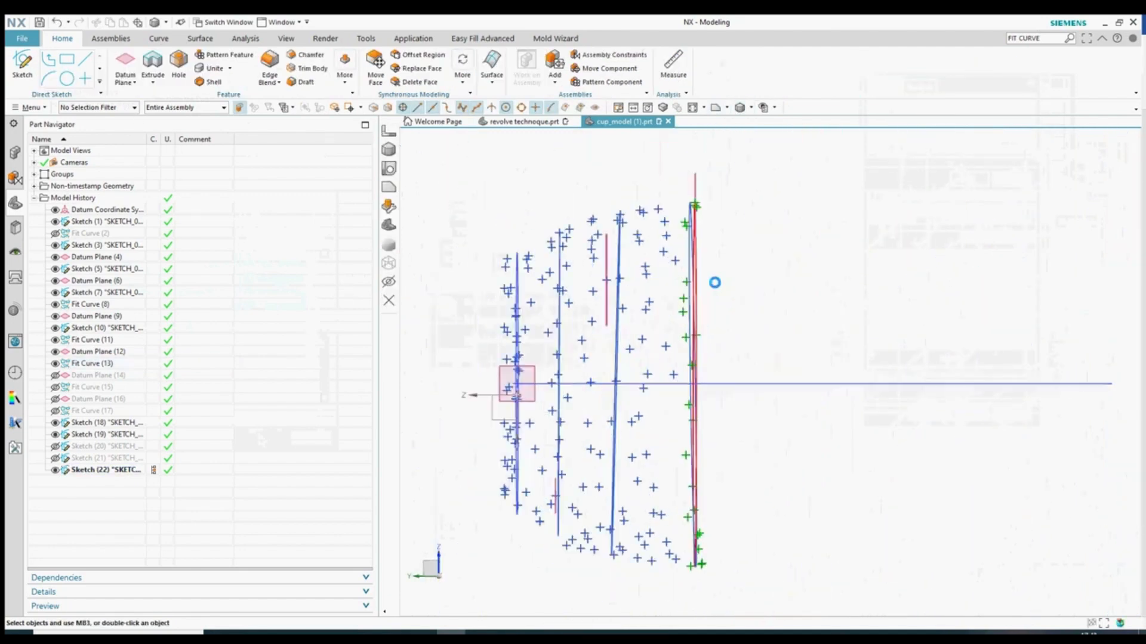
pyautogui.moveTo(723, 171); pyautogui.dragTo(608, 598)
# - Hide the selected previous slice's curve and points with Ctrl+B
pyautogui.hotkey('ctrl', 'b')
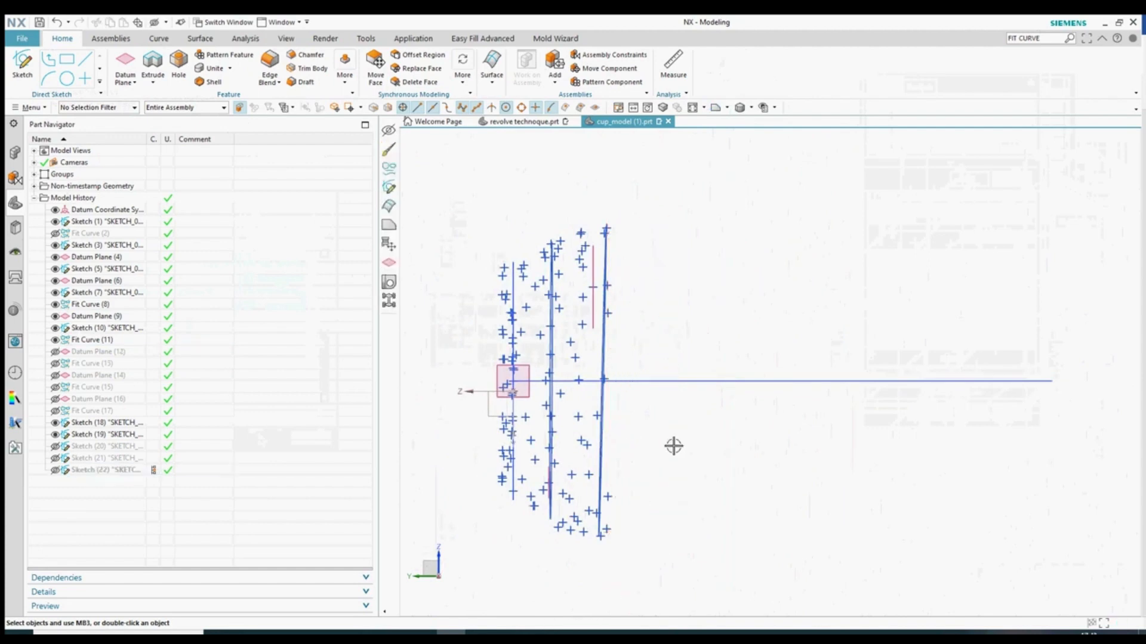
pyautogui.scroll(-3, 667, 423)
pyautogui.scroll(2, 666, 420)
pyautogui.moveTo(679, 424); pyautogui.dragTo(656, 444, button='middle')
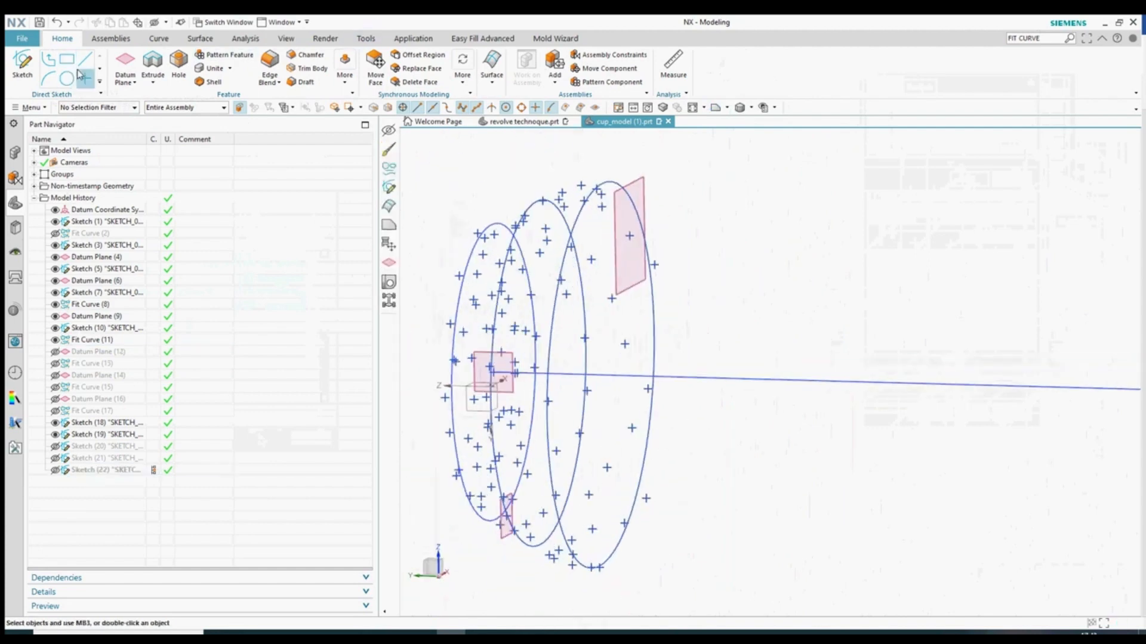
# - Create a new sketch on Datum Plane (9), viewing the slice edge-on
pyautogui.click(643, 190)
pyautogui.click(968, 203)
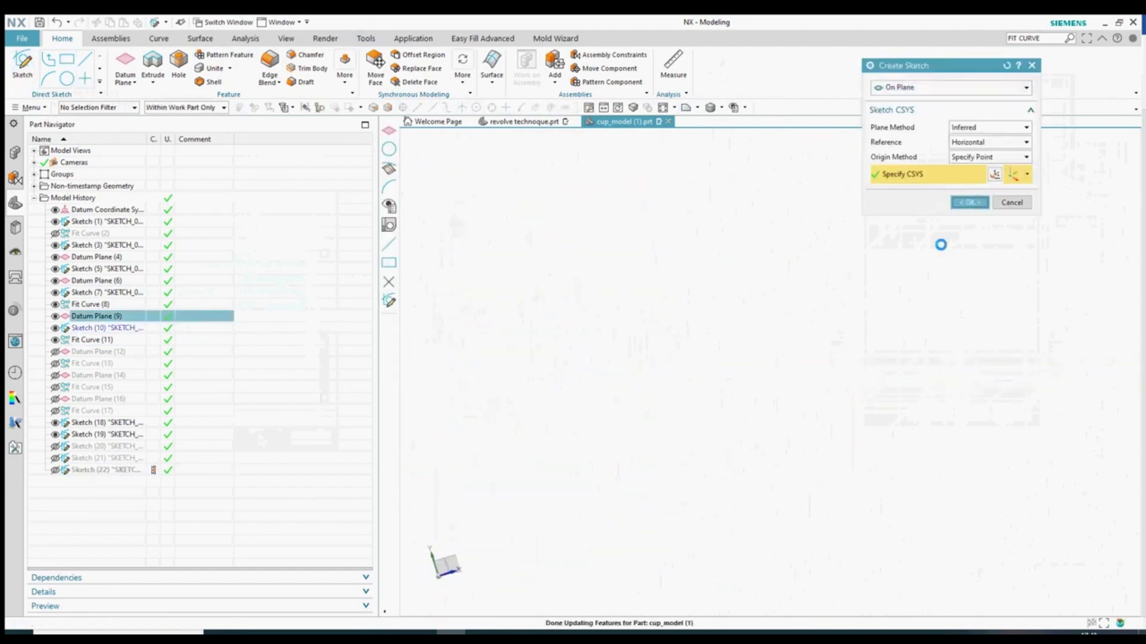
pyautogui.moveTo(598, 404); pyautogui.dragTo(685, 419, button='middle')
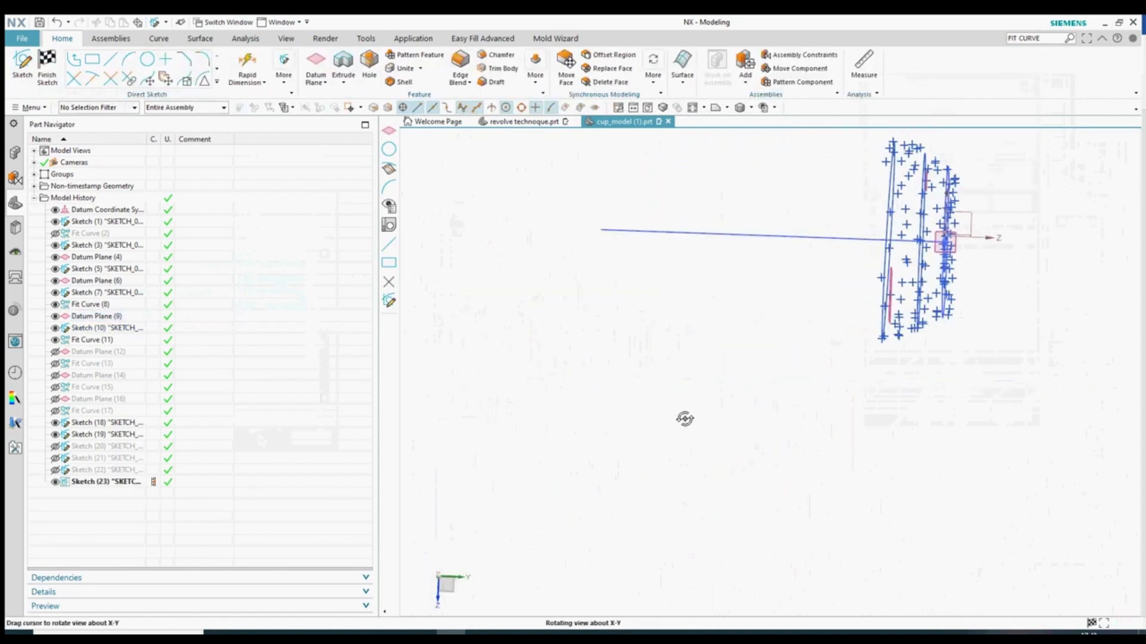
pyautogui.scroll(2, 884, 280)
pyautogui.scroll(-5, 902, 223)
# - Draw a circle centered on the fit curve's arc centre
pyautogui.click(147, 60)
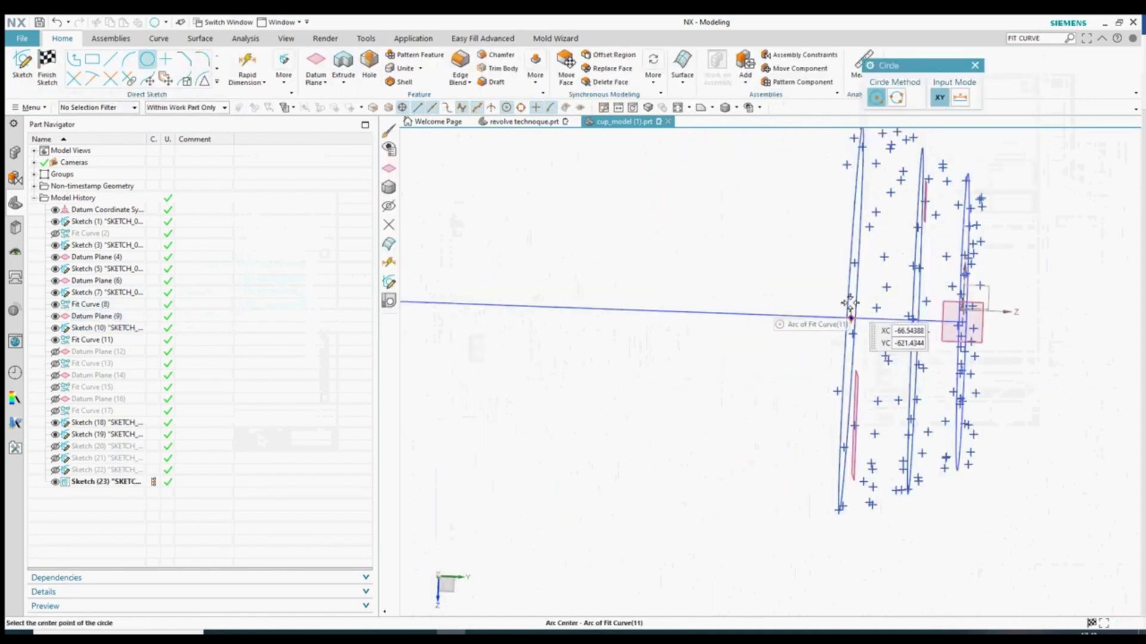
pyautogui.click(852, 322)
pyautogui.click(830, 295)
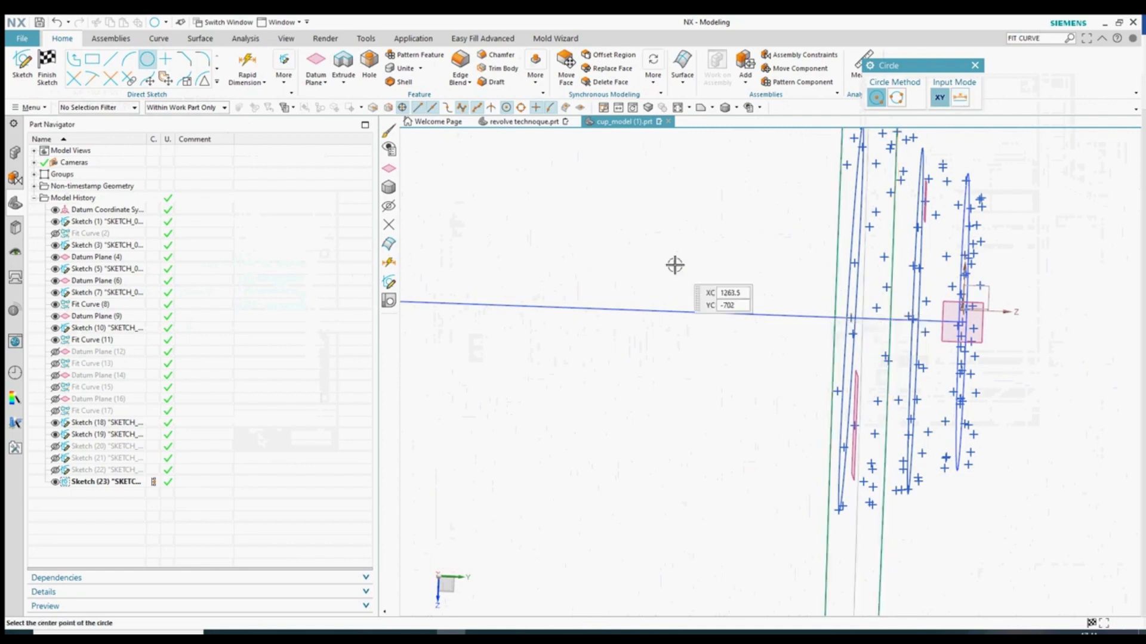
pyautogui.press('Escape')
# - Change the circle's dimension to a radial 33.375 reference dimension
pyautogui.doubleClick(864, 356)
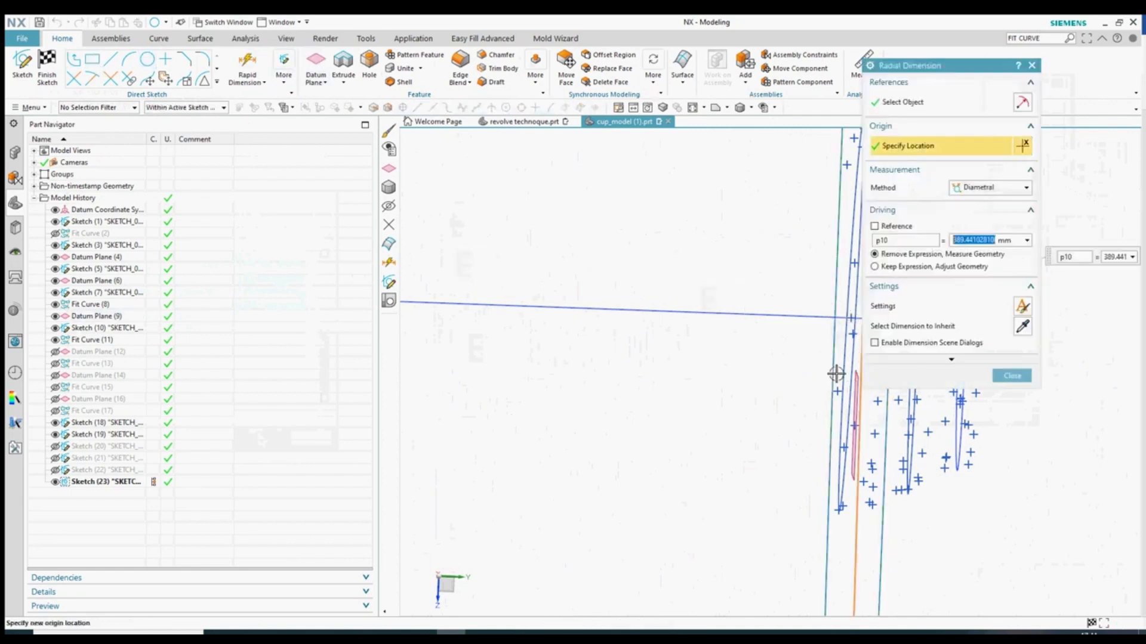
pyautogui.click(985, 188)
pyautogui.click(979, 211)
pyautogui.click(983, 189)
pyautogui.click(975, 201)
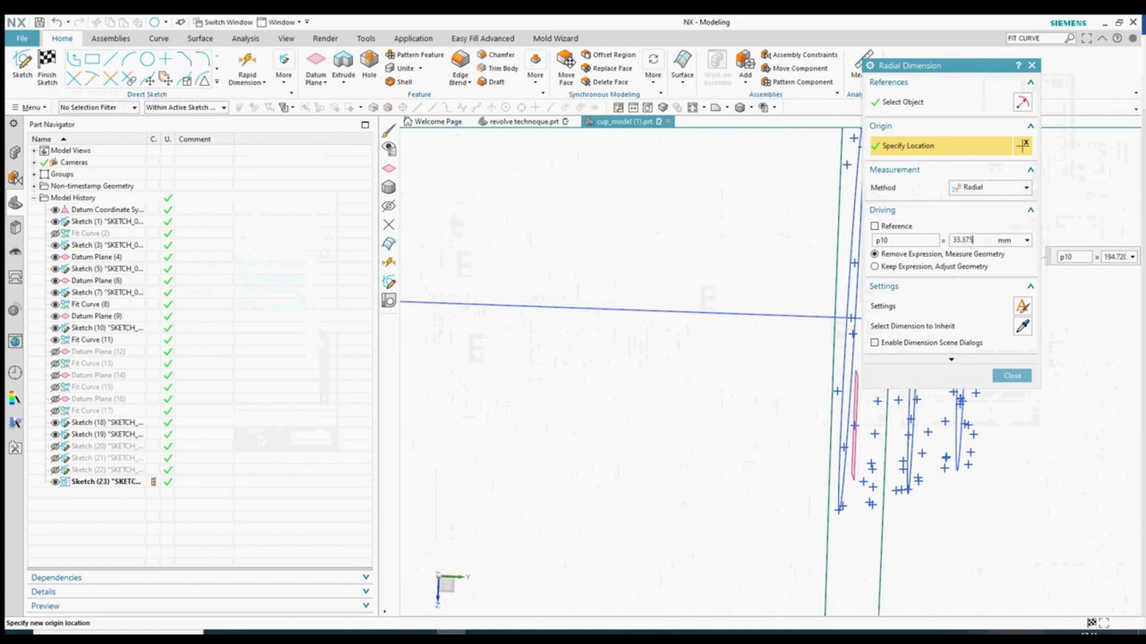
pyautogui.click(904, 233)
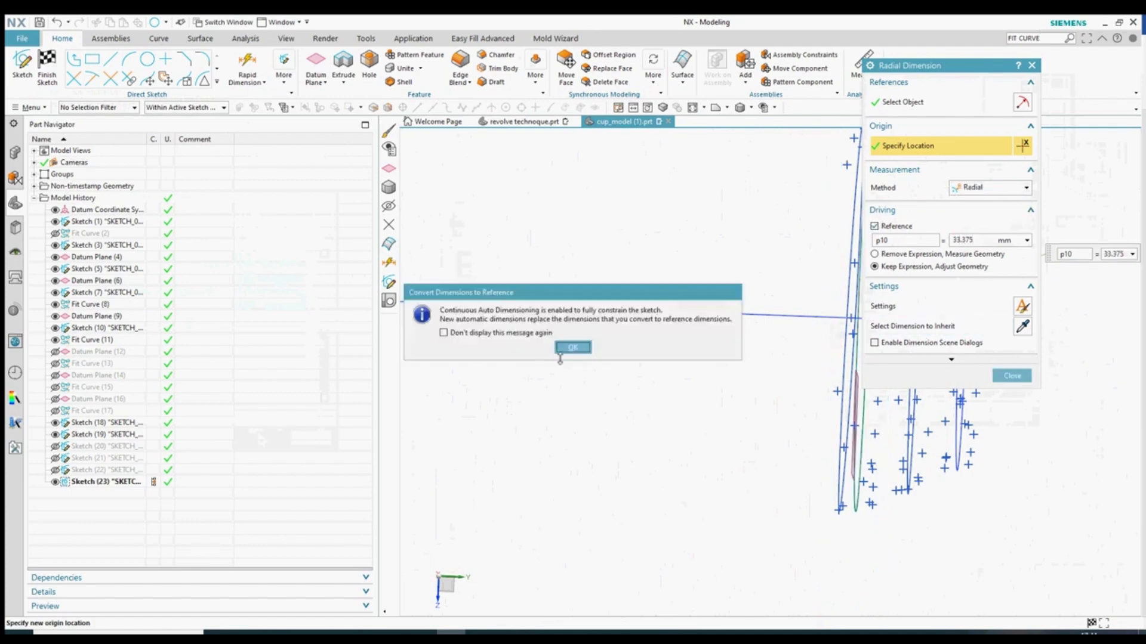
pyautogui.click(575, 345)
pyautogui.click(1014, 335)
# - Color the 33.375 mm circle red via Edit Object Display
pyautogui.rightClick(870, 340)
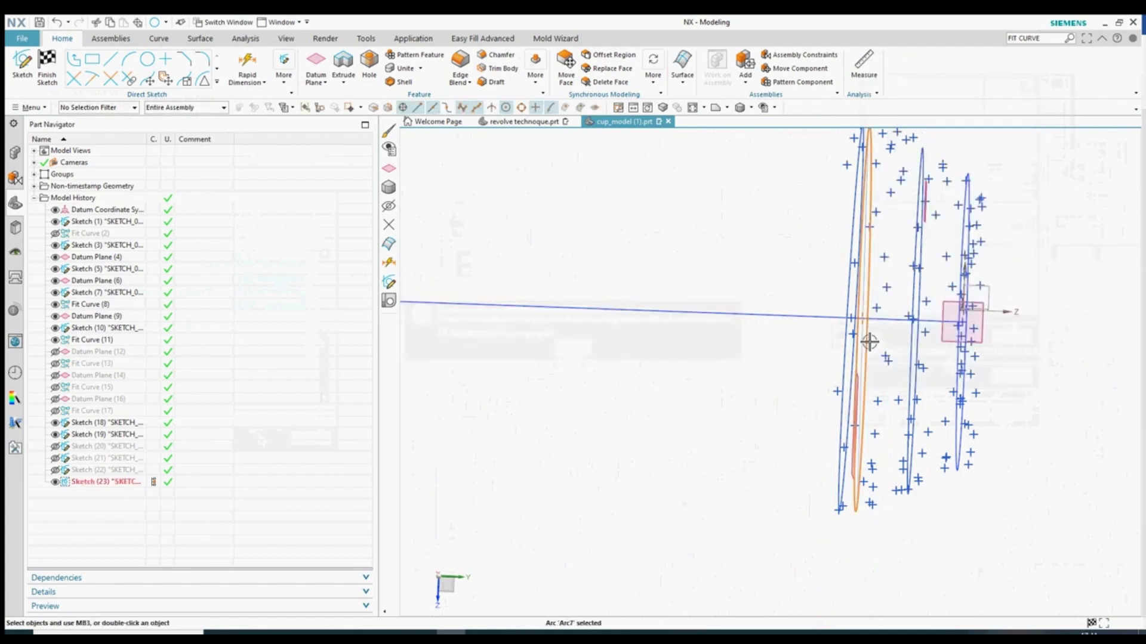
pyautogui.click(955, 377)
pyautogui.click(987, 135)
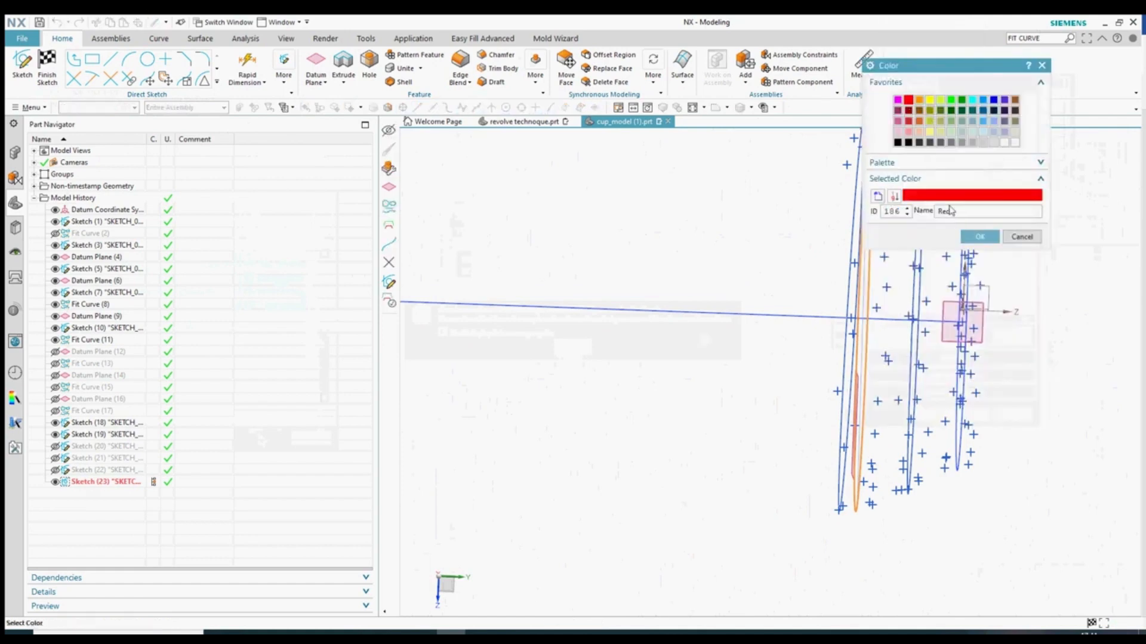
pyautogui.click(980, 236)
pyautogui.click(929, 412)
pyautogui.click(455, 356)
# - Hide this slice's curves and points, then finish the sketch with Ctrl+Q
pyautogui.scroll(-2, 673, 460)
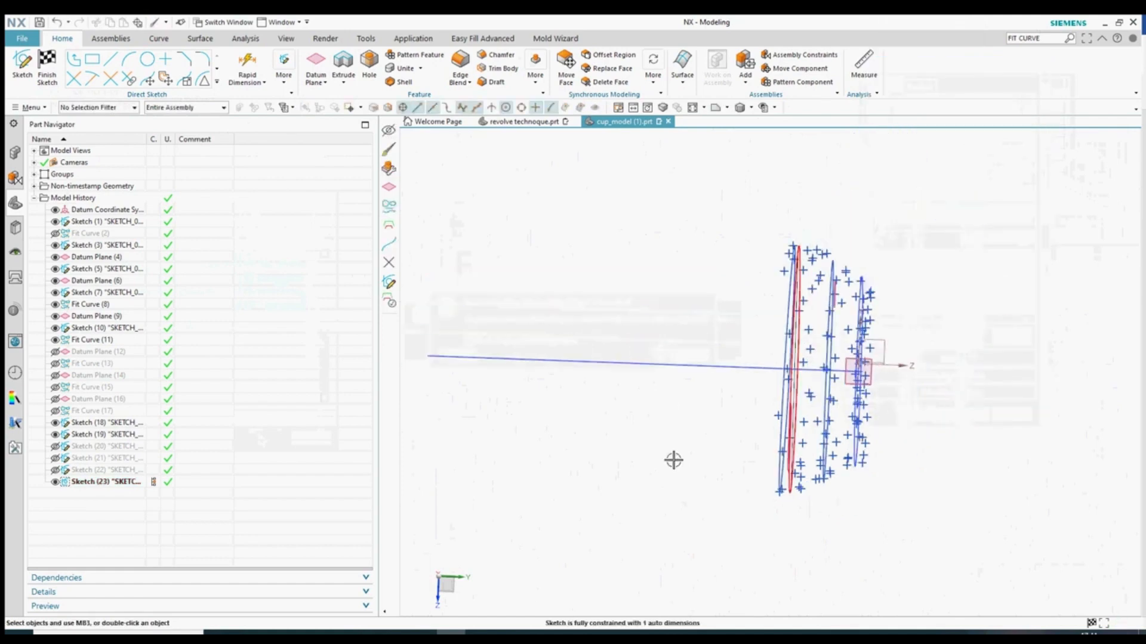
pyautogui.click(720, 109)
pyautogui.scroll(-3, 588, 508)
pyautogui.scroll(6, 680, 322)
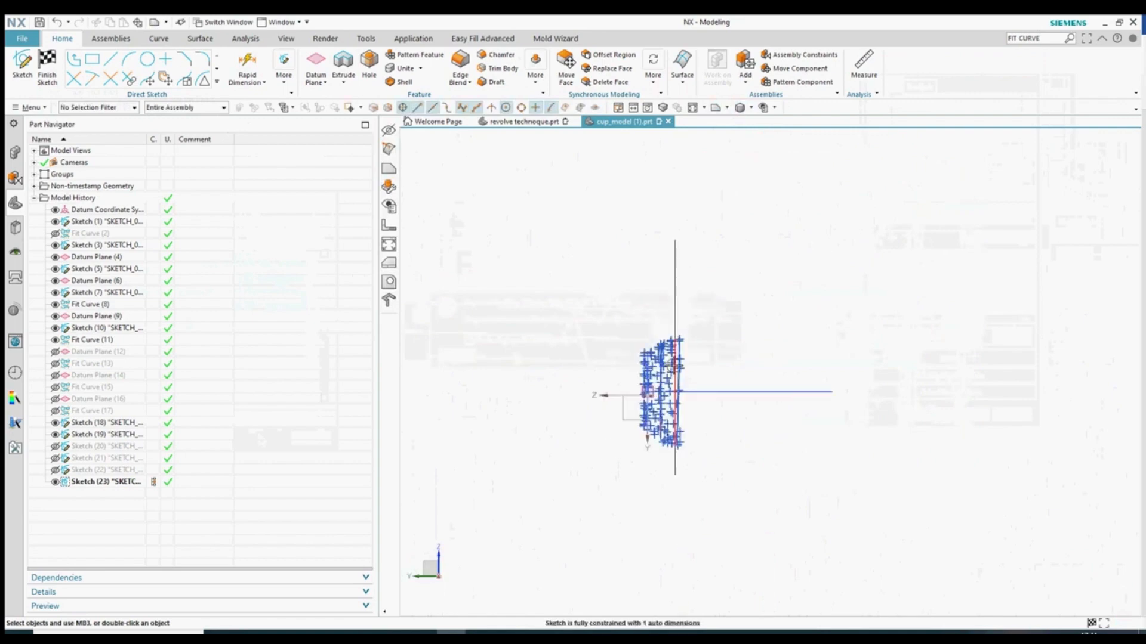
pyautogui.moveTo(746, 266); pyautogui.dragTo(648, 543)
pyautogui.hotkey('ctrl', 'b')
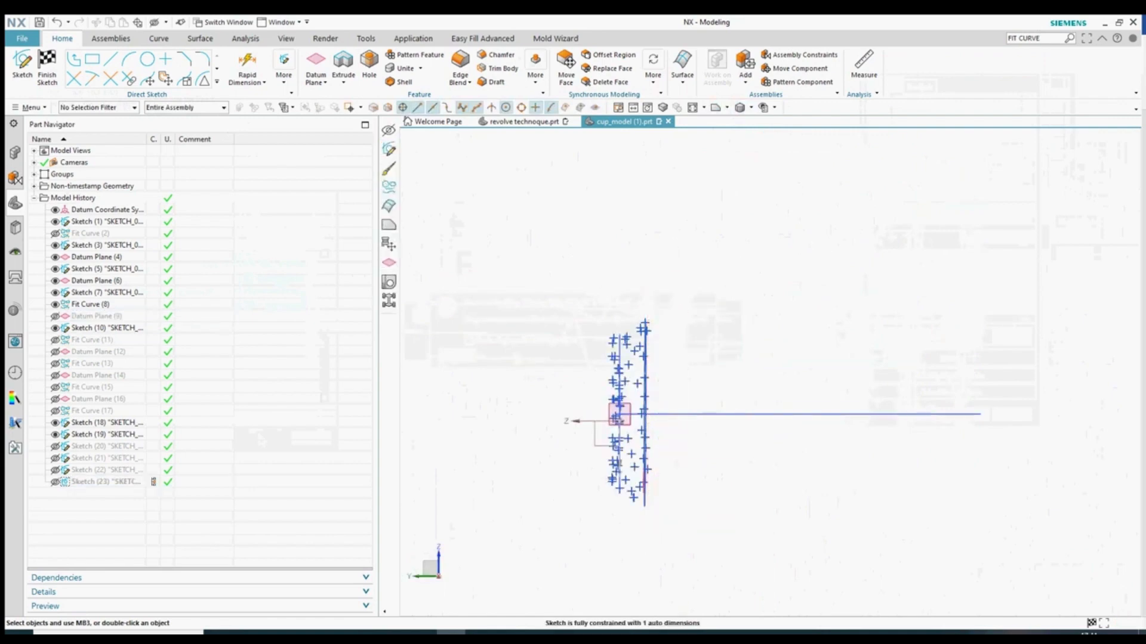
pyautogui.hotkey('ctrl', 'q')
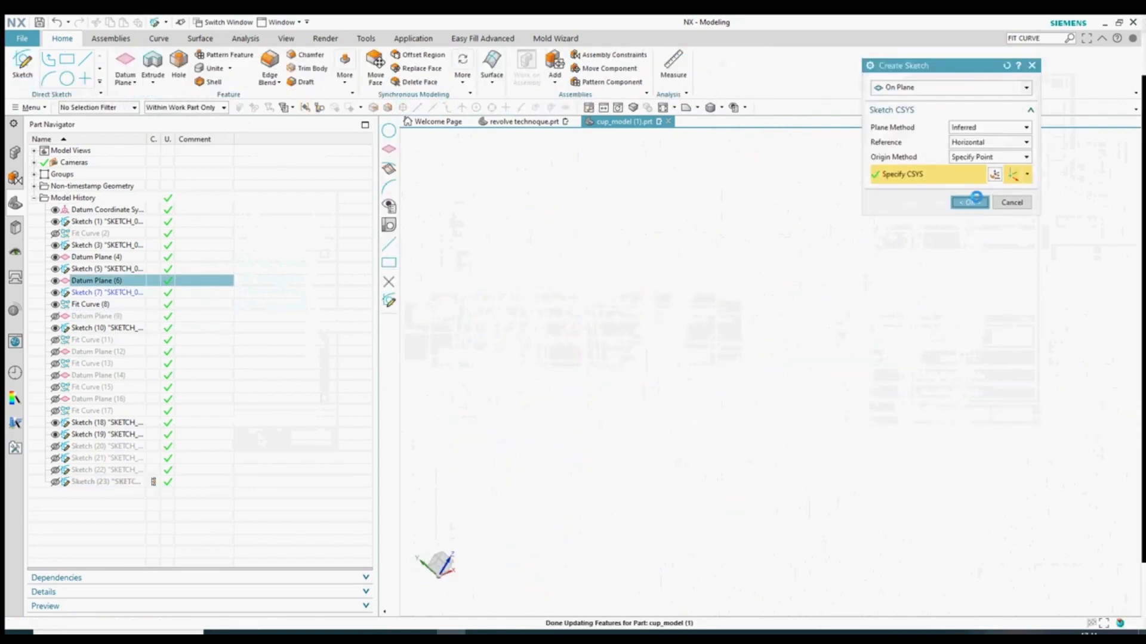
# - Create a sketch on Datum Plane (6) and draw a circle around the slice's arc centre
pyautogui.click(969, 199)
pyautogui.moveTo(794, 325); pyautogui.dragTo(602, 423, button='middle')
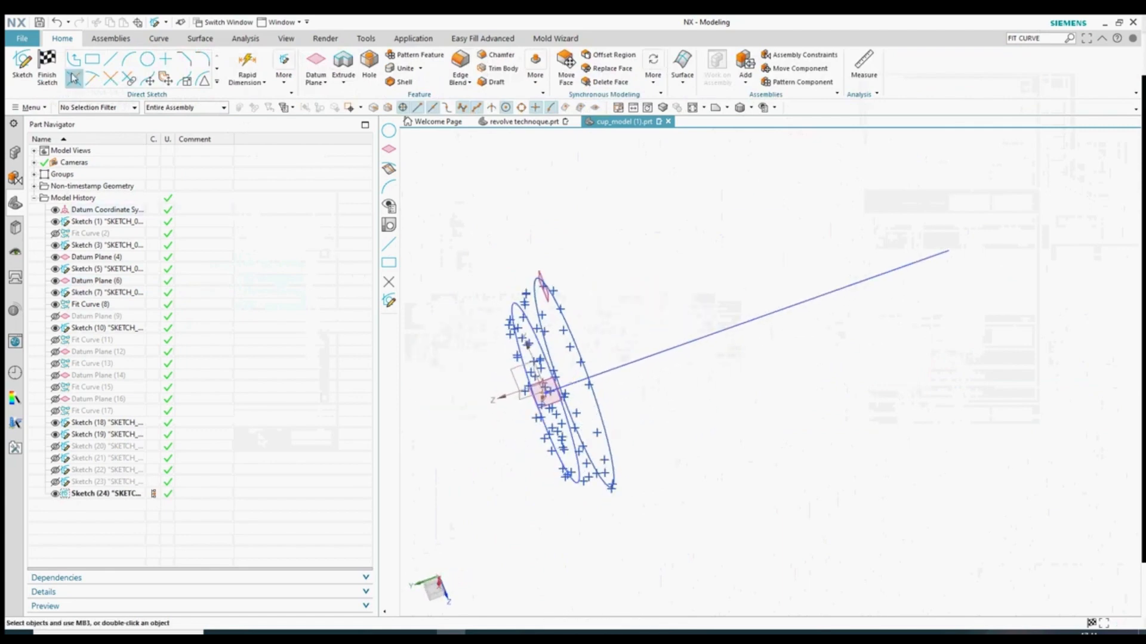
pyautogui.click(146, 63)
pyautogui.click(573, 383)
pyautogui.click(597, 314)
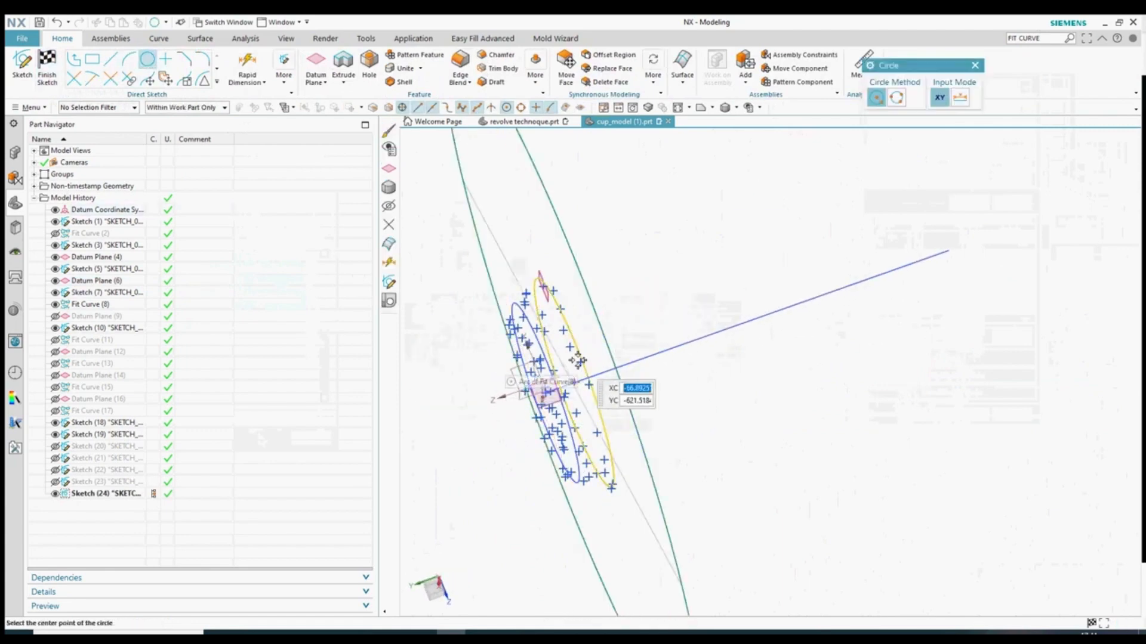
pyautogui.scroll(-3, 862, 218)
pyautogui.scroll(-4, 662, 388)
pyautogui.scroll(7, 665, 325)
pyautogui.scroll(-2, 661, 370)
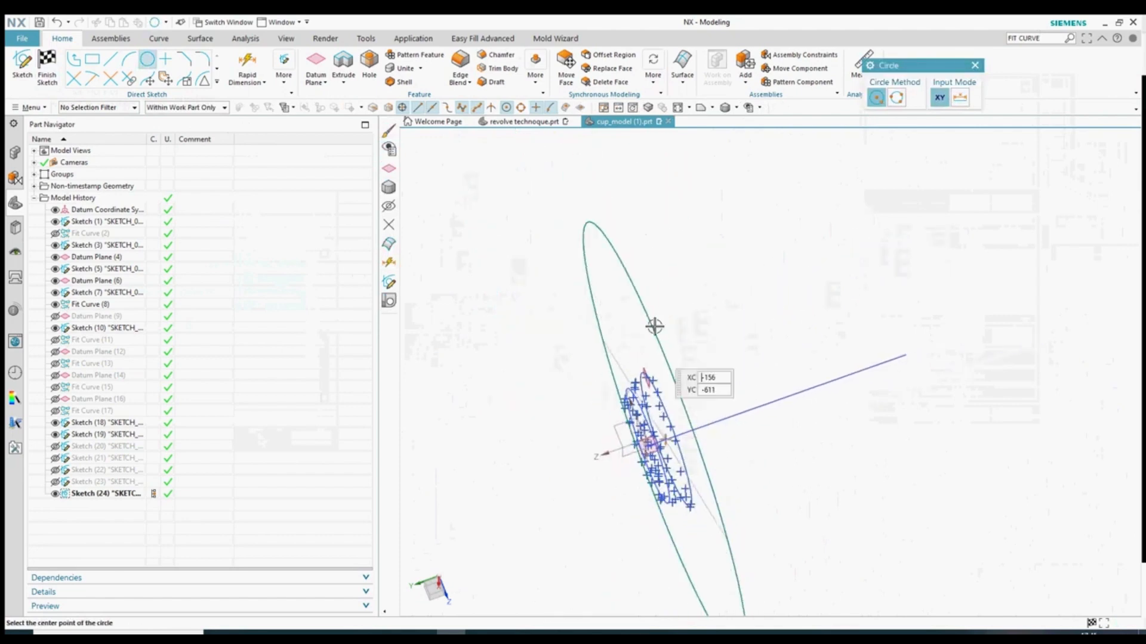
pyautogui.scroll(-1, 533, 299)
pyautogui.scroll(2, 612, 412)
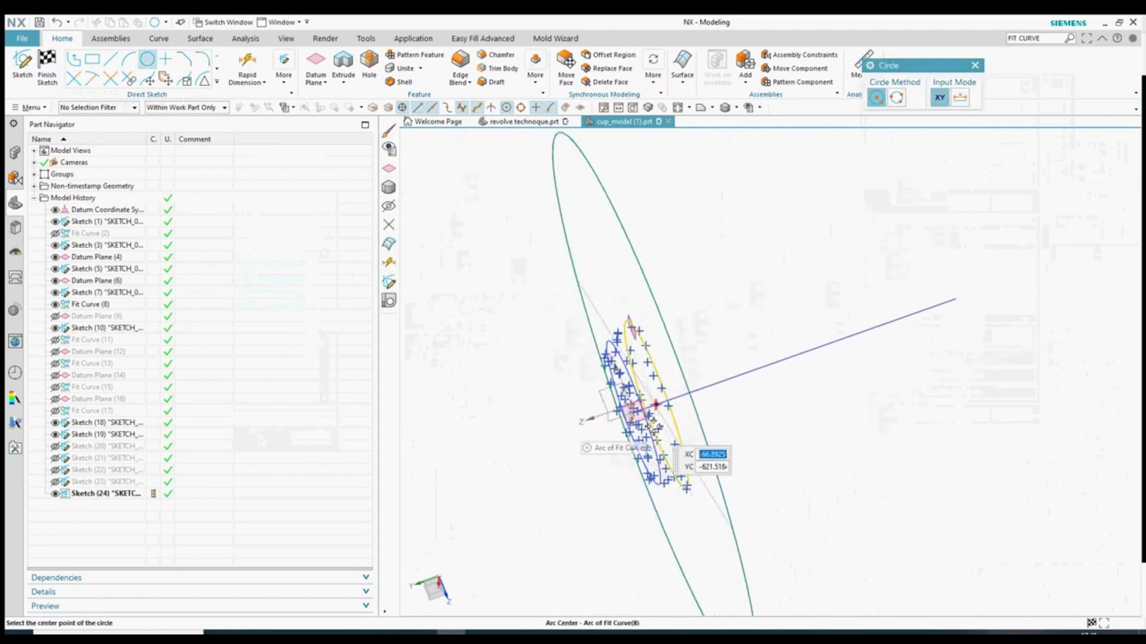
pyautogui.press('Escape')
# - Switch the circle's dimension to radial, keeping the expression (about 194.42)
pyautogui.doubleClick(609, 334)
pyautogui.click(990, 187)
pyautogui.click(978, 201)
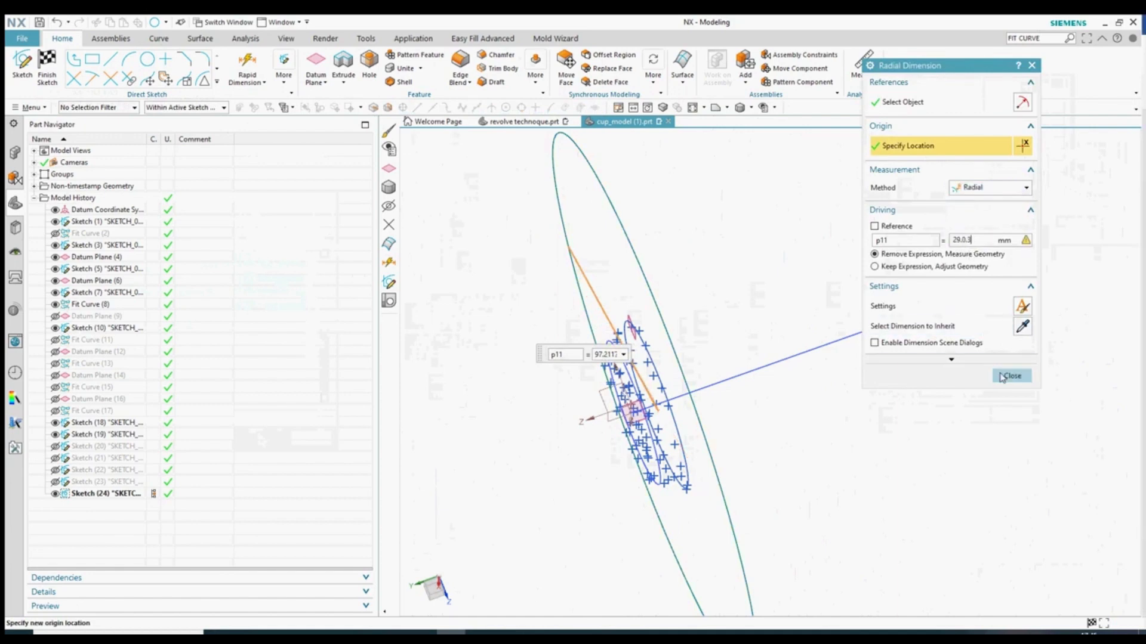
pyautogui.click(925, 242)
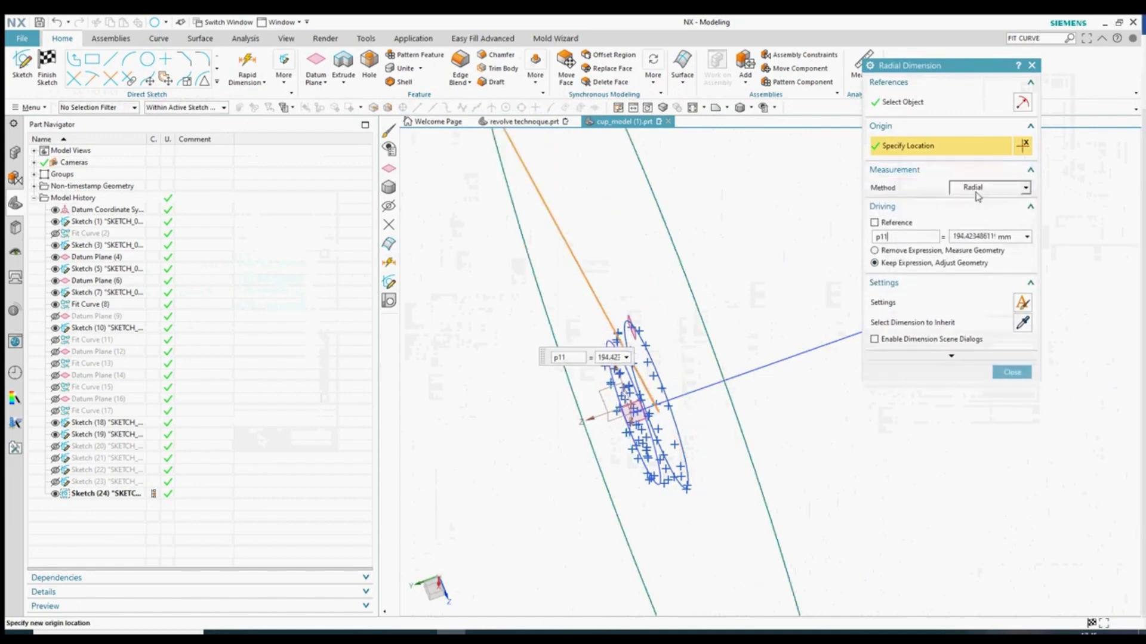
pyautogui.click(955, 240)
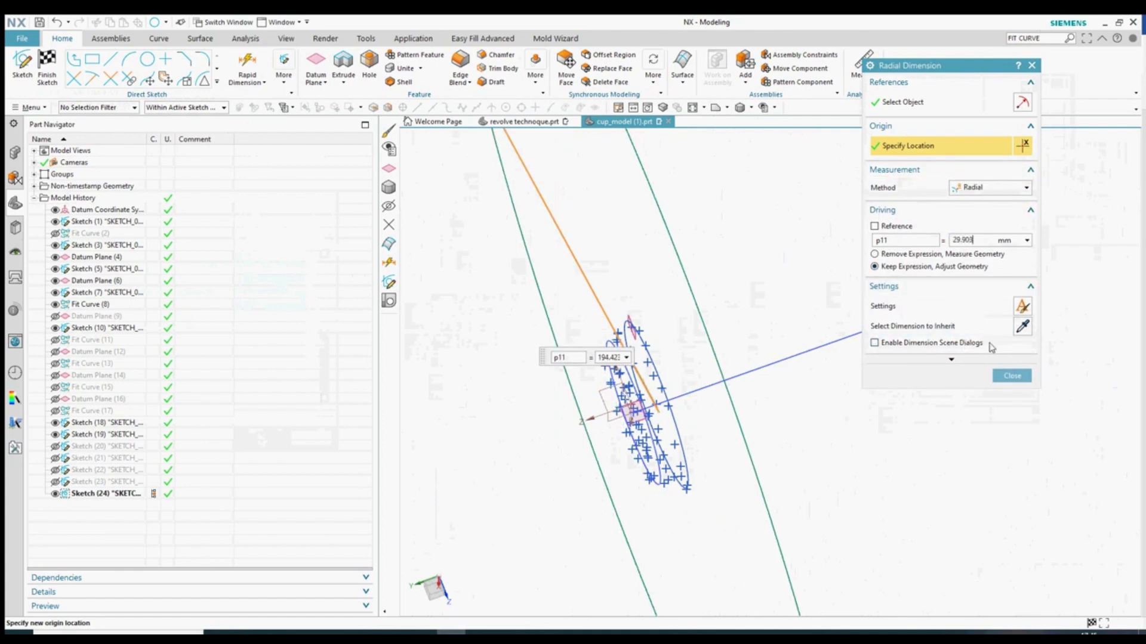
# - Set the sketch circle's radial dimension to 29.903 mm
pyautogui.click(911, 241)
pyautogui.click(1008, 376)
pyautogui.scroll(9, 634, 361)
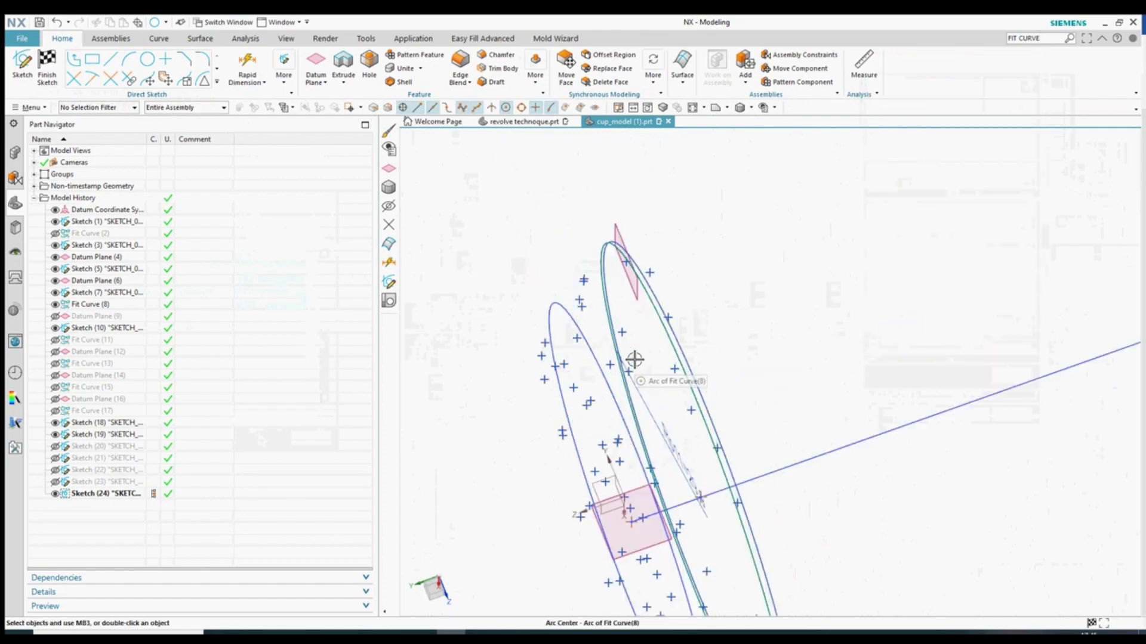
# - Recolour the fitted orange curve red through Edit Display
pyautogui.rightClick(716, 310)
pyautogui.click(801, 283)
pyautogui.click(993, 135)
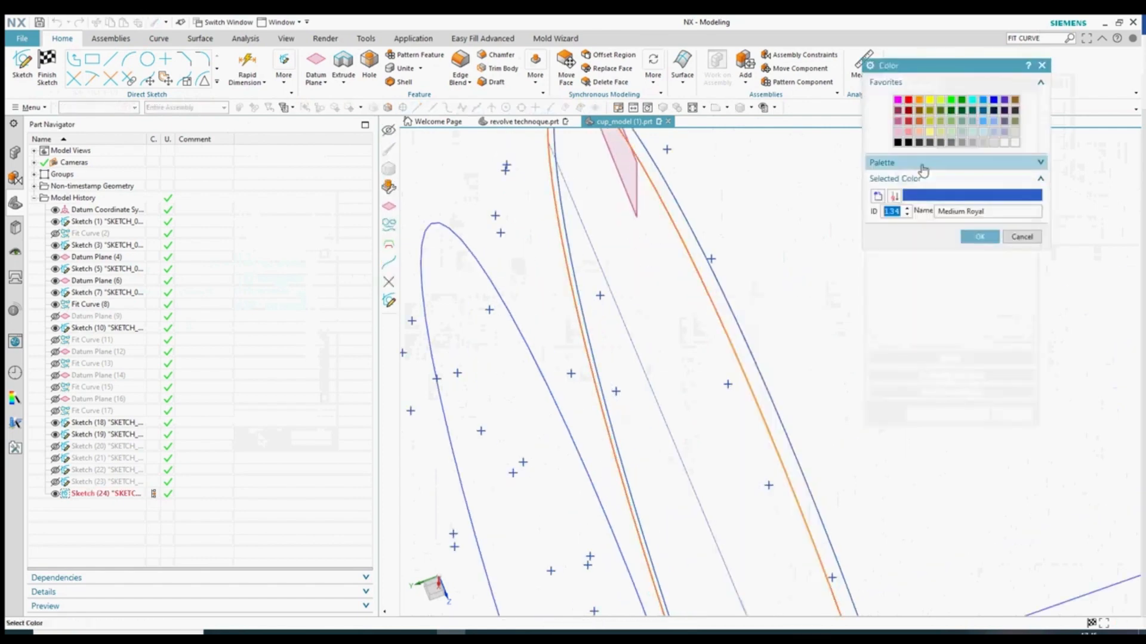
pyautogui.click(979, 236)
pyautogui.click(929, 414)
pyautogui.click(688, 356)
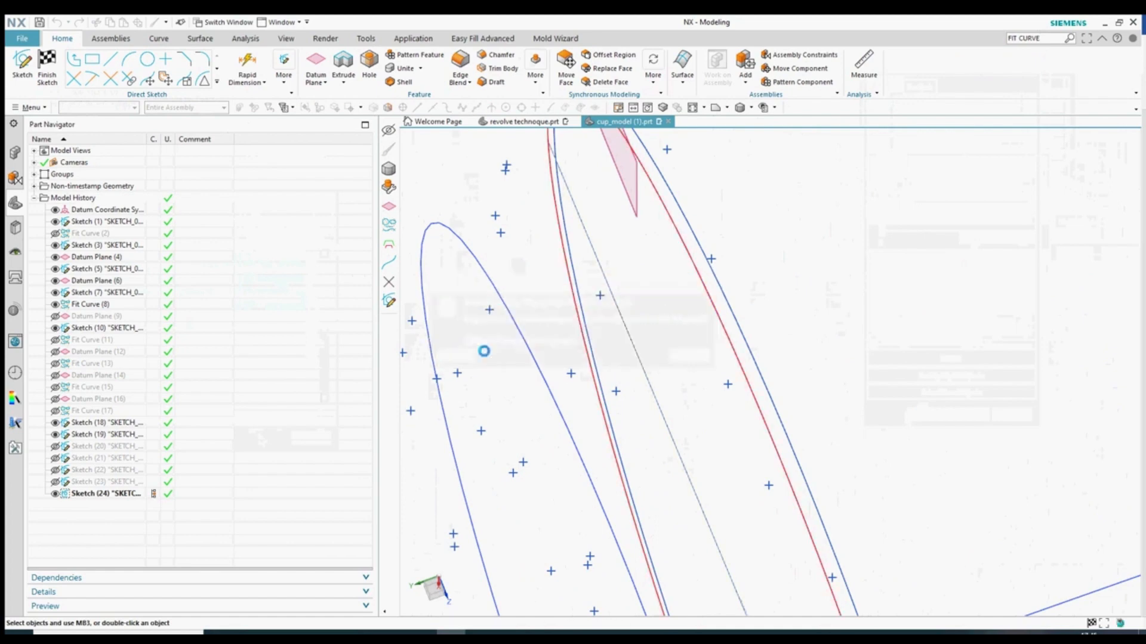
pyautogui.scroll(-8, 736, 311)
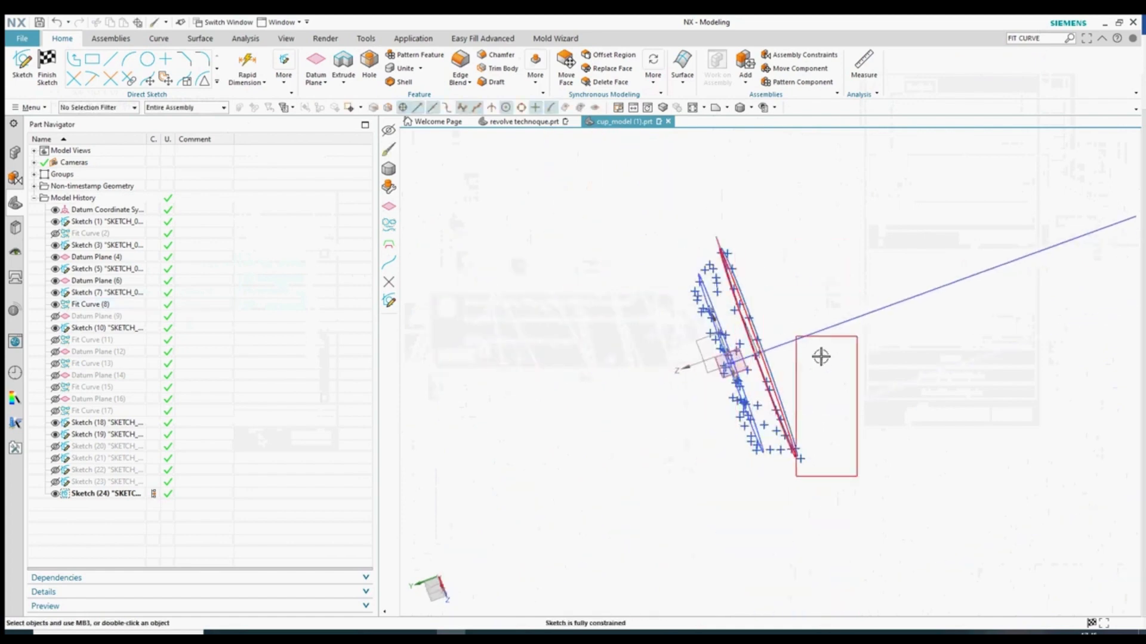
# - Hide the slice's points and Datum Plane (6), then finish the sketch
pyautogui.moveTo(821, 357)
pyautogui.mouseDown(button='middle')
pyautogui.moveTo(847, 361)
pyautogui.moveTo(837, 370)
pyautogui.mouseUp(button='middle')
pyautogui.moveTo(868, 477); pyautogui.dragTo(733, 244)
pyautogui.hotkey('ctrl', 'b')
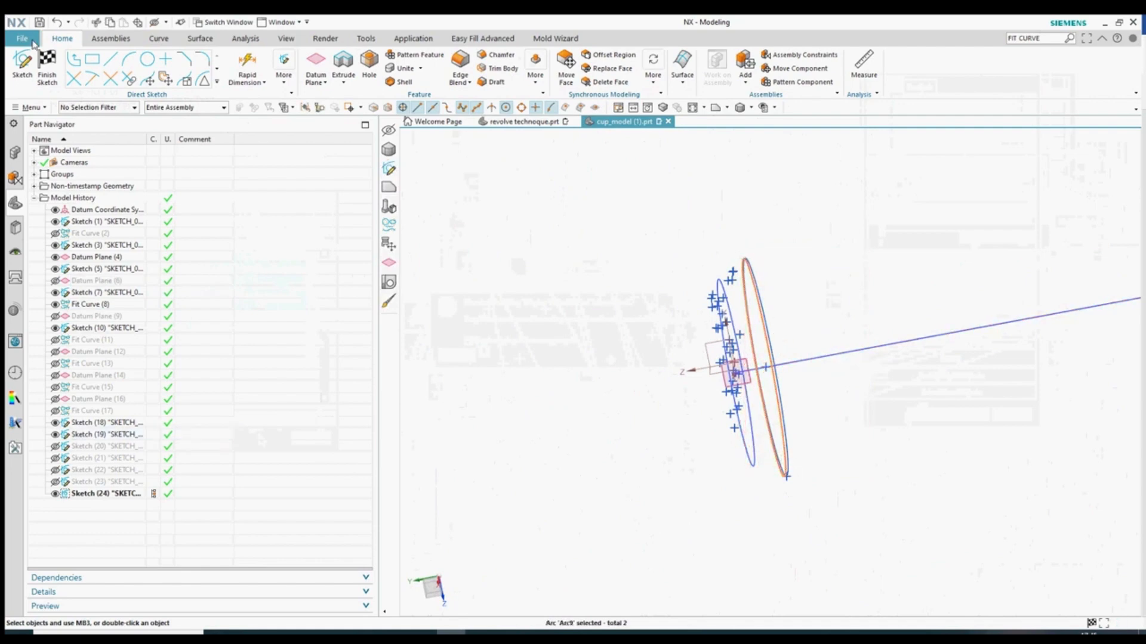
pyautogui.click(47, 62)
# - Show all hidden section rings again and view them from an orthographic side view
pyautogui.moveTo(577, 439)
pyautogui.mouseDown(button='middle')
pyautogui.moveTo(678, 450)
pyautogui.moveTo(663, 455)
pyautogui.mouseUp(button='middle')
pyautogui.scroll(-5, 721, 424)
pyautogui.hotkey('ctrl', 'w')
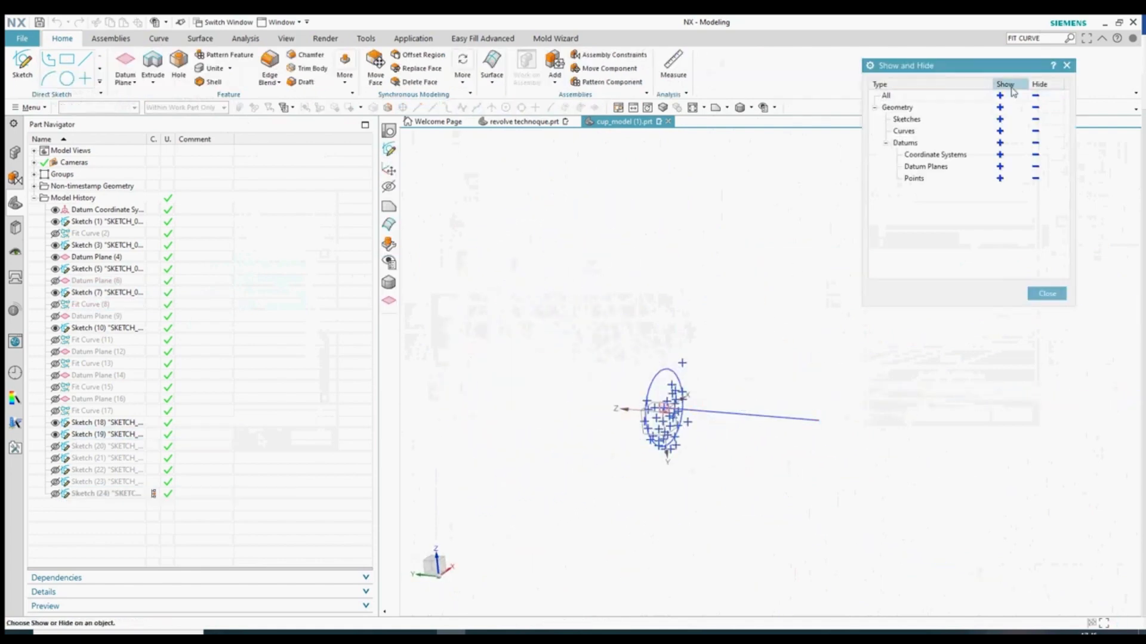
pyautogui.click(1000, 95)
pyautogui.scroll(3, 698, 398)
pyautogui.moveTo(698, 407); pyautogui.dragTo(743, 430, button='middle')
pyautogui.scroll(4, 612, 399)
pyautogui.moveTo(624, 395); pyautogui.dragTo(639, 395, button='middle')
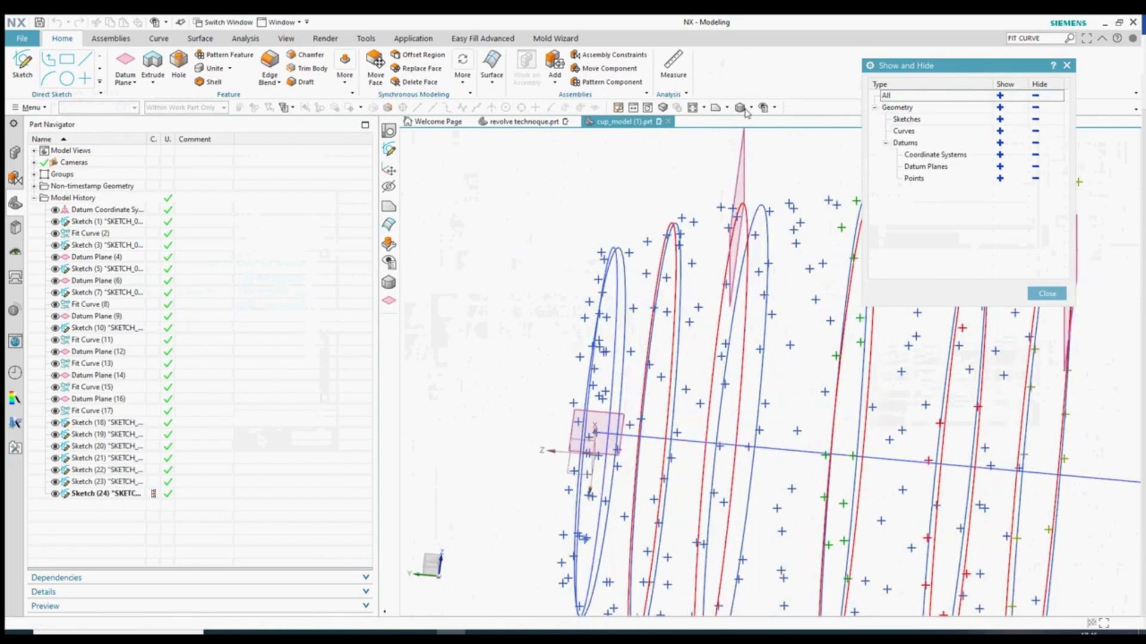
pyautogui.press('F8')
pyautogui.scroll(4, 506, 311)
pyautogui.scroll(2, 510, 313)
pyautogui.press('Escape')
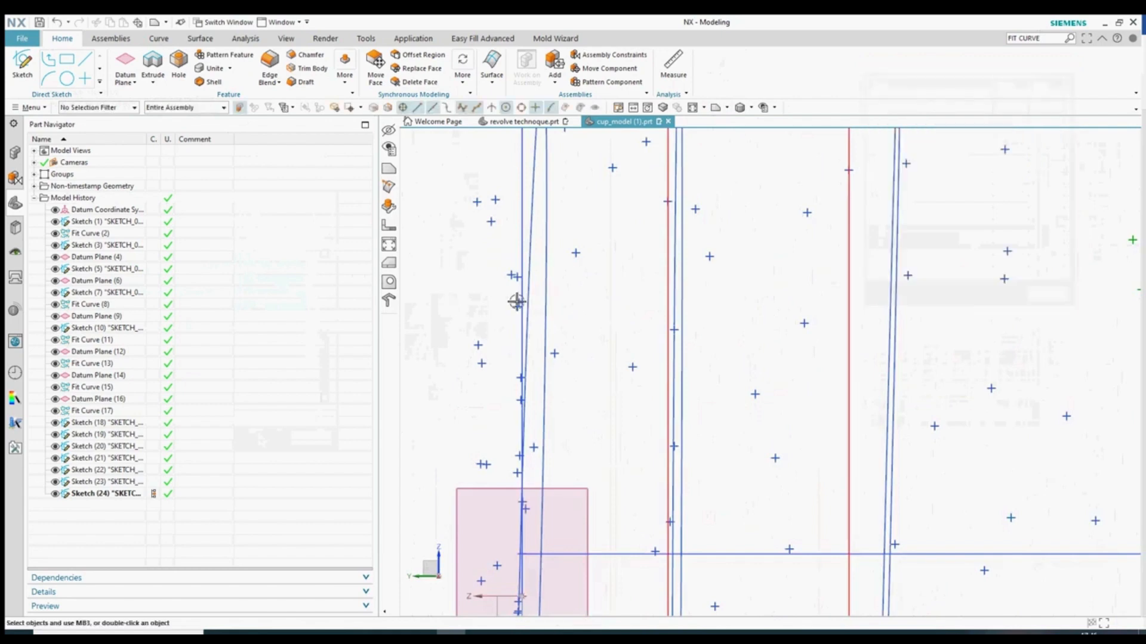
# - Hide Fit Curve (2)
pyautogui.click(545, 304)
pyautogui.hotkey('ctrl', 'b')
pyautogui.scroll(-5, 585, 357)
# - Recolour the Sketch (3) curve red and orbit to an oblique view of the rings
pyautogui.rightClick(563, 300)
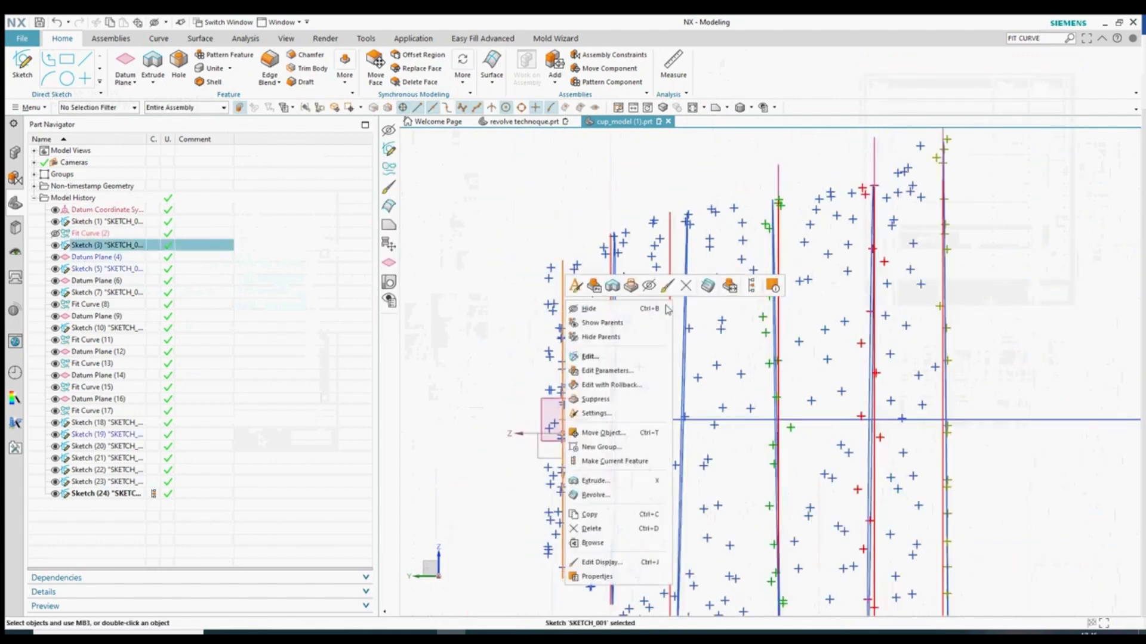
pyautogui.click(604, 561)
pyautogui.click(1007, 136)
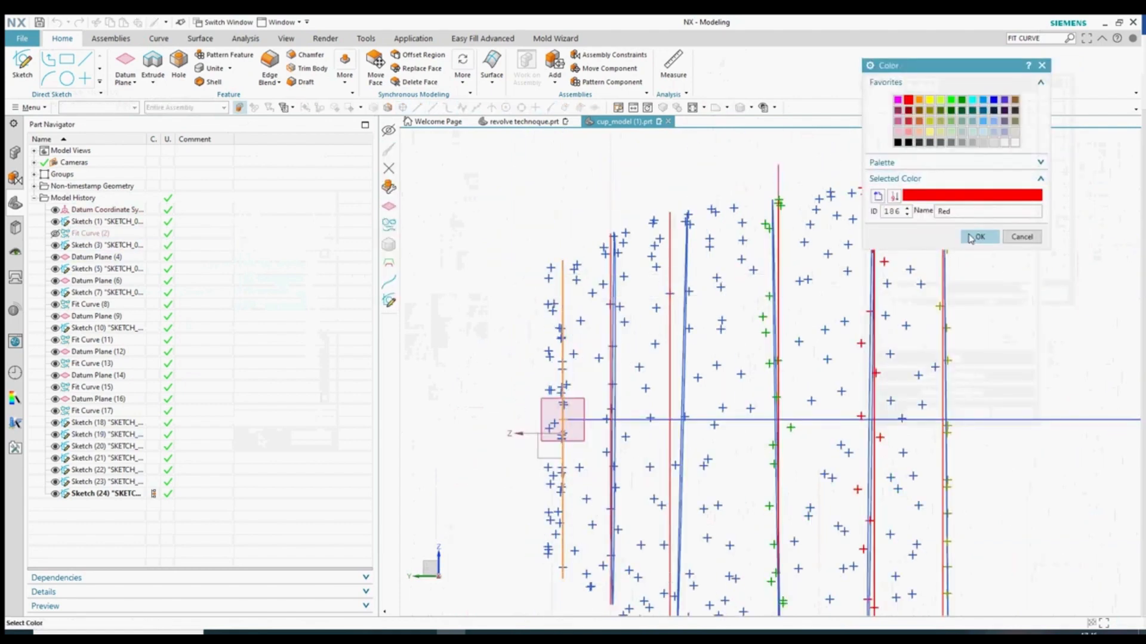
pyautogui.click(978, 236)
pyautogui.click(923, 422)
pyautogui.click(450, 356)
pyautogui.moveTo(704, 453); pyautogui.dragTo(798, 458, button='middle')
pyautogui.scroll(3, 684, 396)
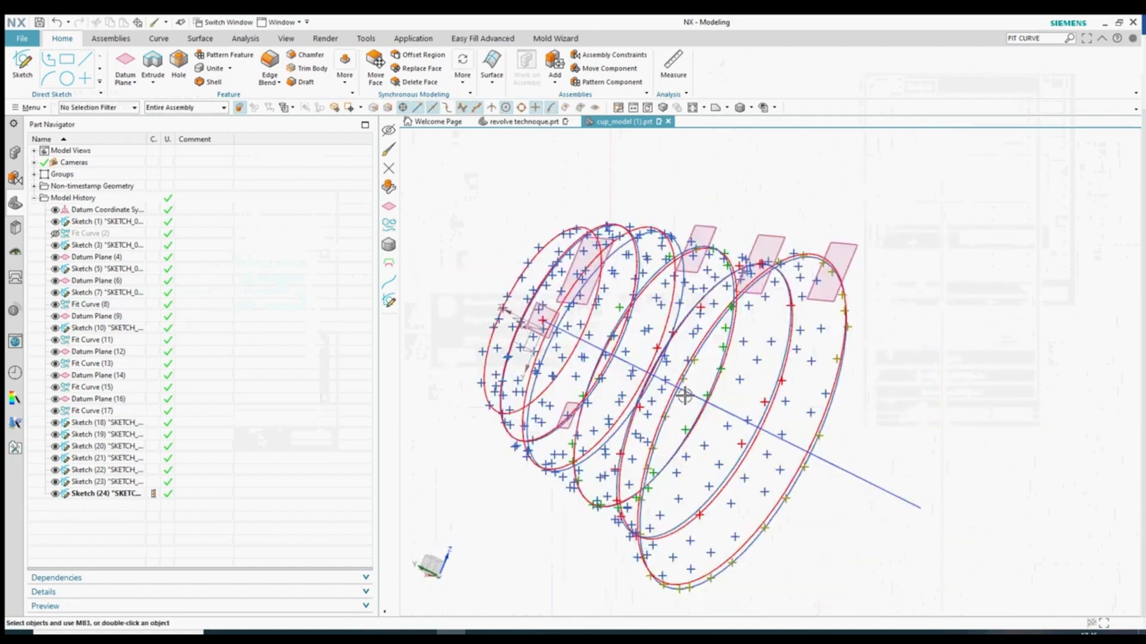
pyautogui.scroll(-3, 684, 396)
pyautogui.moveTo(714, 466)
pyautogui.mouseDown(button='middle')
pyautogui.moveTo(688, 473)
pyautogui.moveTo(692, 462)
pyautogui.mouseUp(button='middle')
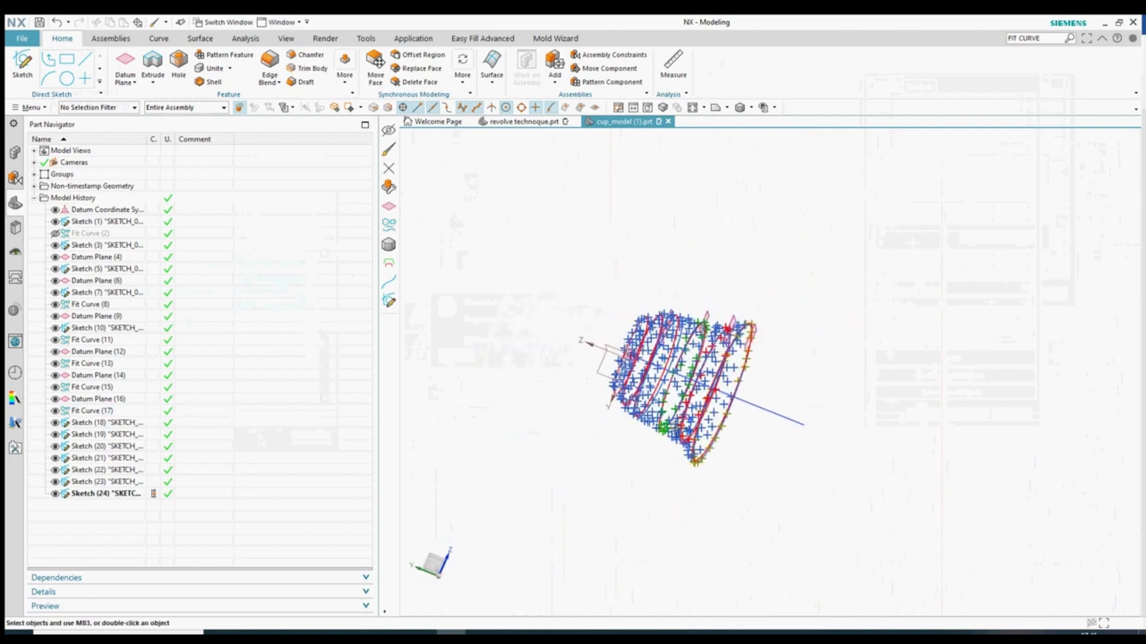
pyautogui.click(493, 76)
pyautogui.click(546, 108)
pyautogui.scroll(3, 680, 409)
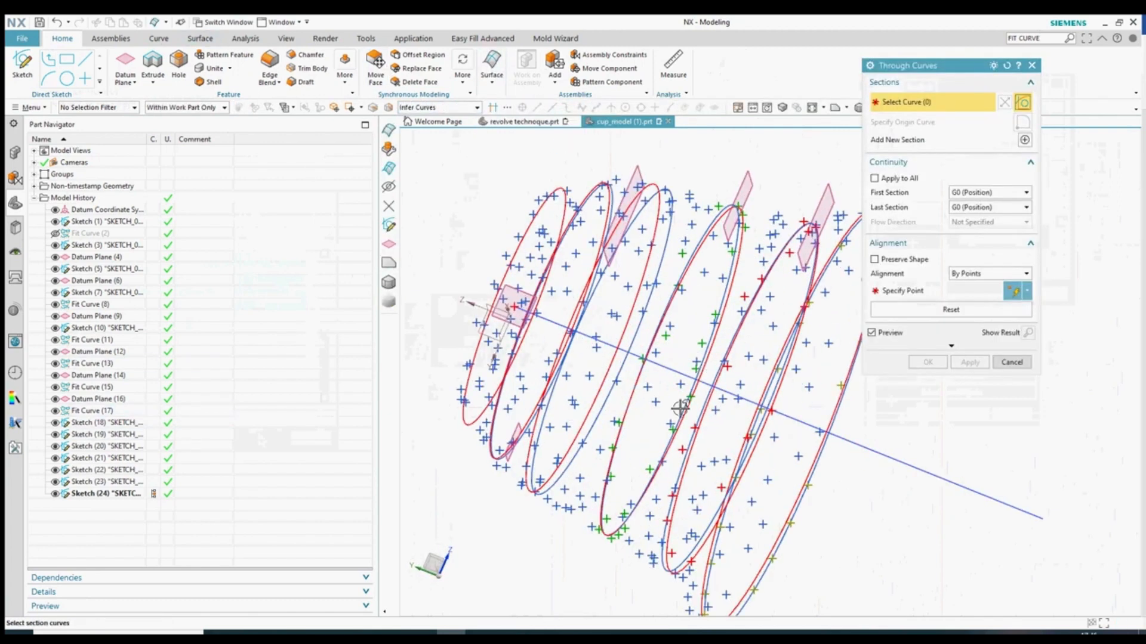
pyautogui.scroll(4, 685, 511)
pyautogui.click(668, 514)
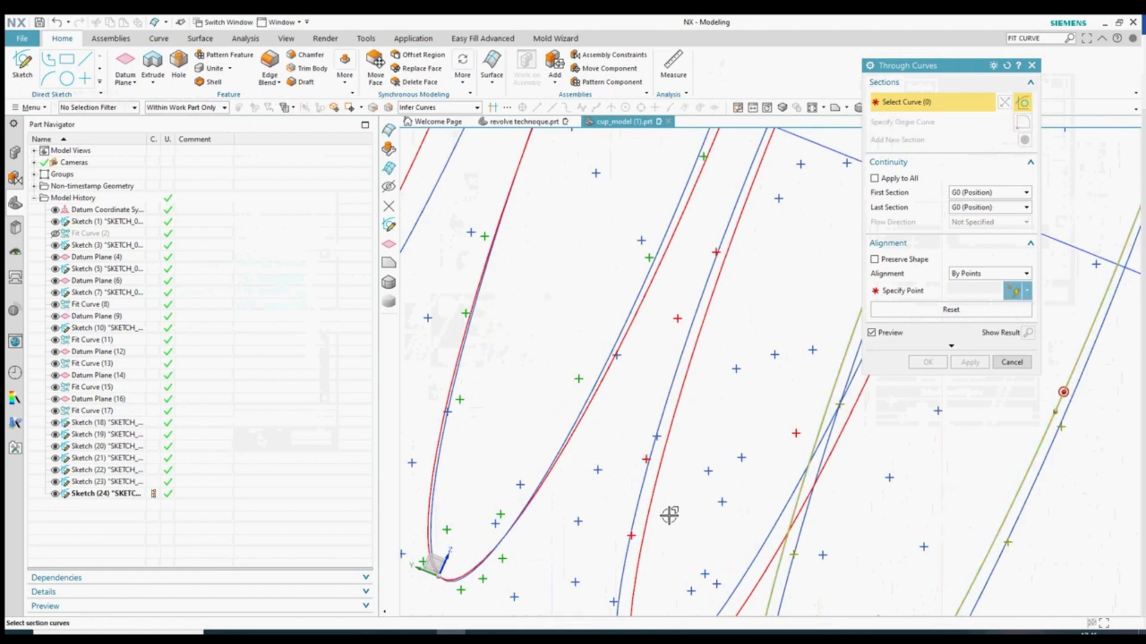
pyautogui.scroll(-4, 694, 496)
pyautogui.scroll(2, 588, 477)
pyautogui.middleClick(624, 432)
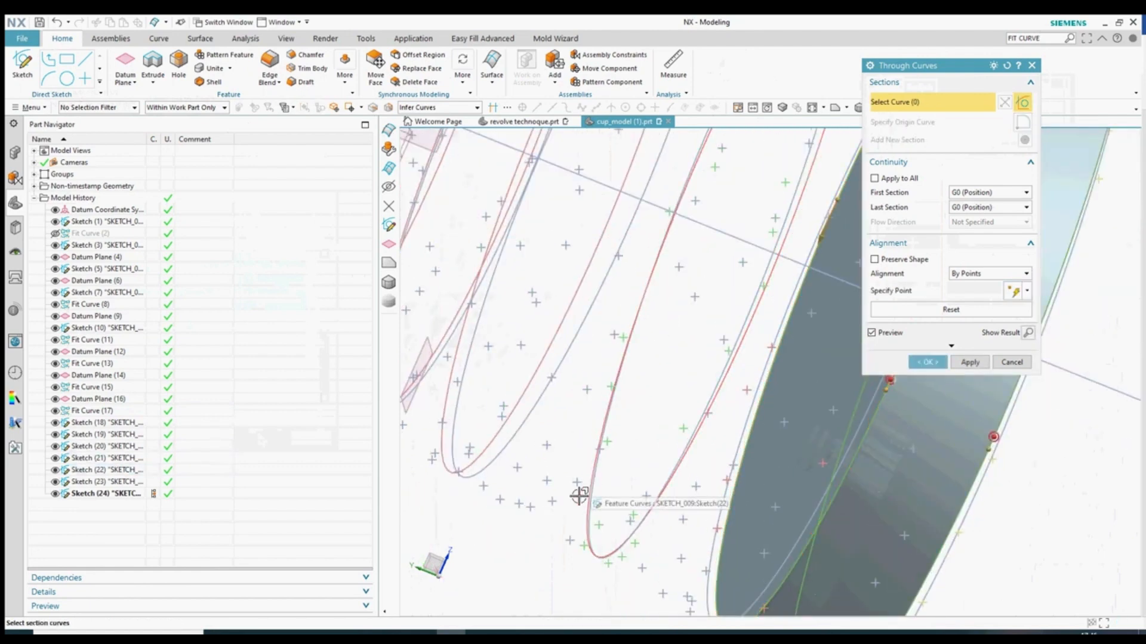
pyautogui.scroll(3, 579, 495)
pyautogui.click(598, 483)
pyautogui.scroll(-5, 618, 463)
pyautogui.scroll(4, 537, 394)
pyautogui.middleClick(535, 392)
pyautogui.click(528, 403)
pyautogui.scroll(-4, 690, 435)
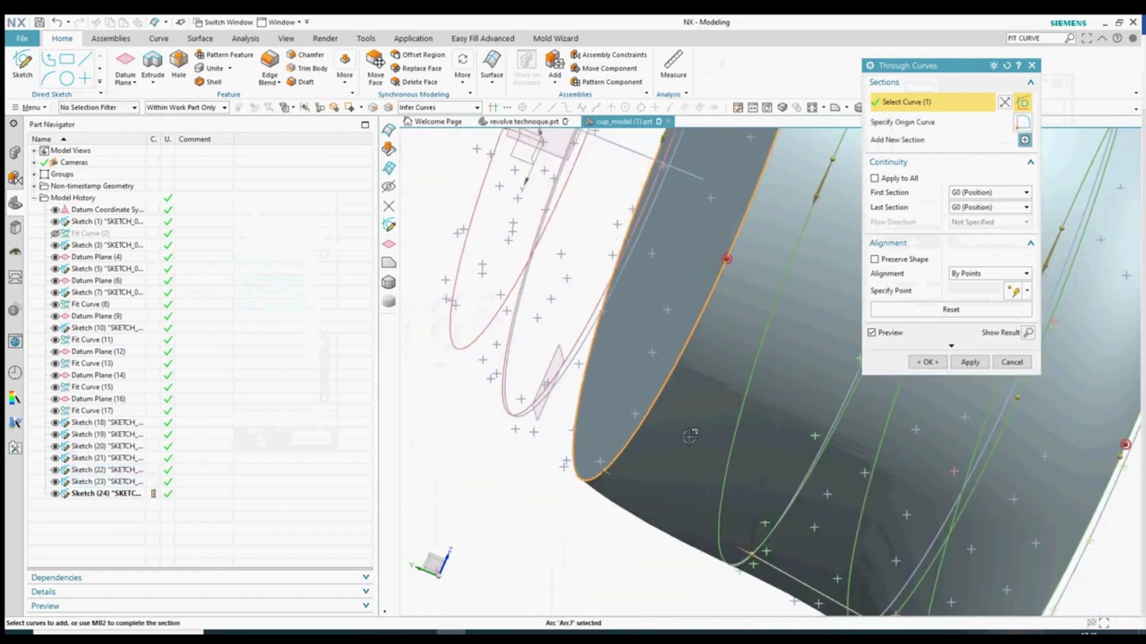
pyautogui.scroll(3, 617, 391)
pyautogui.middleClick(618, 392)
pyautogui.click(590, 461)
pyautogui.scroll(-4, 596, 366)
pyautogui.scroll(3, 560, 361)
pyautogui.middleClick(563, 391)
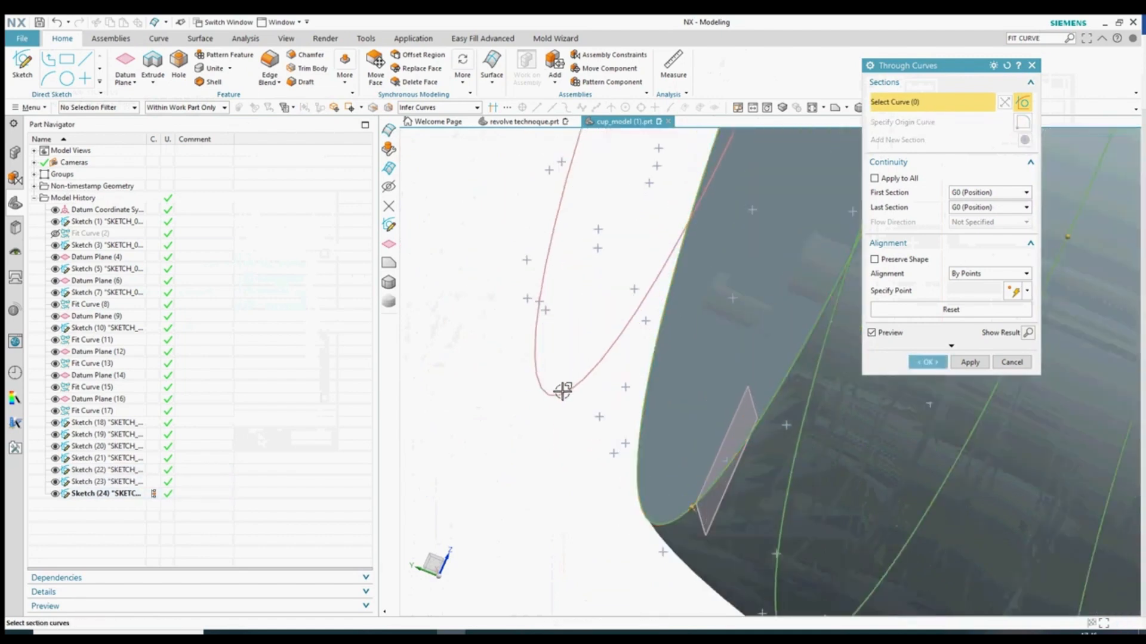
pyautogui.click(563, 392)
pyautogui.scroll(-4, 620, 393)
pyautogui.scroll(-3, 606, 293)
pyautogui.moveTo(545, 341)
pyautogui.mouseDown(button='middle')
pyautogui.moveTo(593, 355)
pyautogui.moveTo(465, 392)
pyautogui.moveTo(455, 365)
pyautogui.moveTo(466, 332)
pyautogui.moveTo(493, 316)
pyautogui.moveTo(517, 317)
pyautogui.moveTo(546, 355)
pyautogui.mouseUp(button='middle')
pyautogui.moveTo(728, 406); pyautogui.dragTo(557, 376, button='middle')
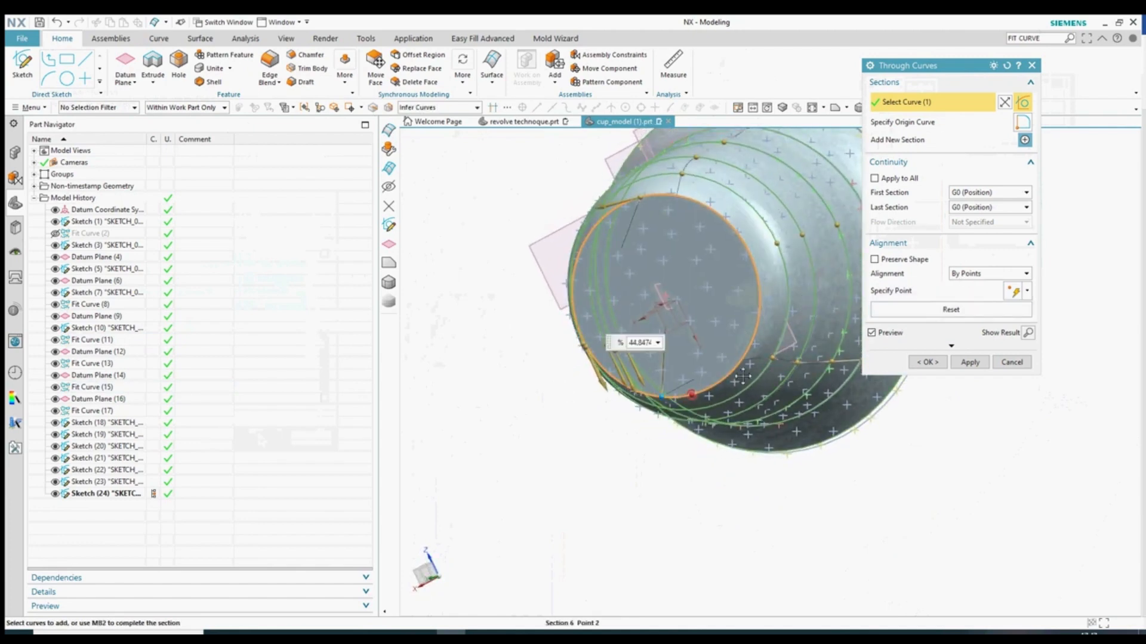
pyautogui.moveTo(743, 376); pyautogui.dragTo(761, 318)
pyautogui.moveTo(1014, 224); pyautogui.dragTo(1014, 179)
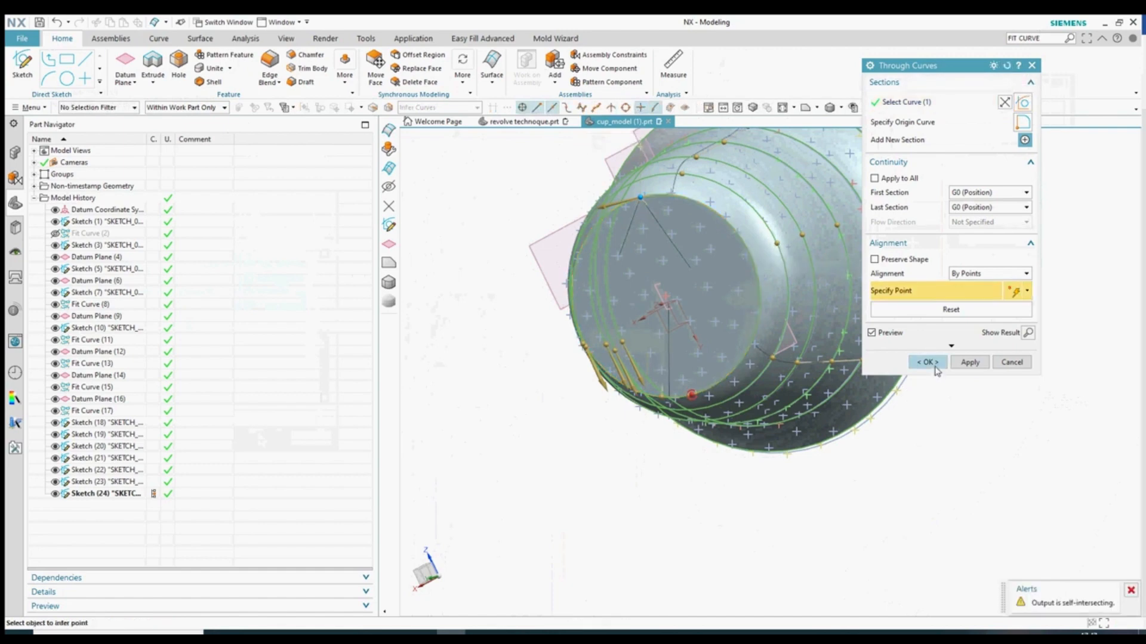
pyautogui.click(590, 364)
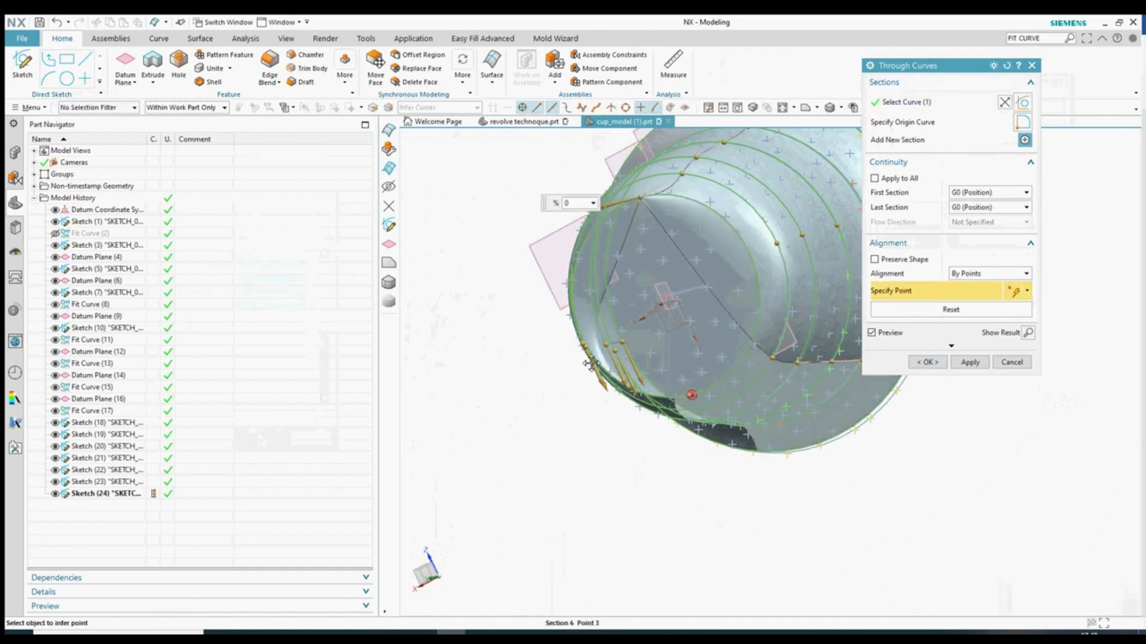
pyautogui.click(1011, 364)
pyautogui.scroll(-2, 832, 507)
pyautogui.moveTo(829, 507); pyautogui.dragTo(715, 530, button='middle')
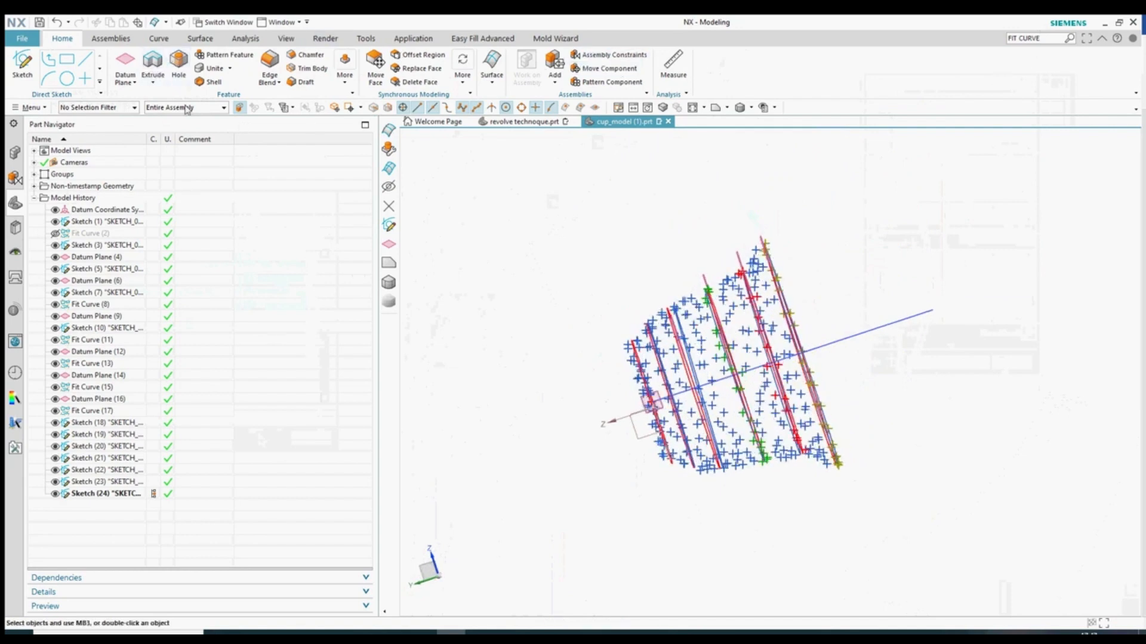
# - Start a Through Curves surface from the stacked section curves and inspect its preview
pyautogui.click(491, 72)
pyautogui.click(522, 110)
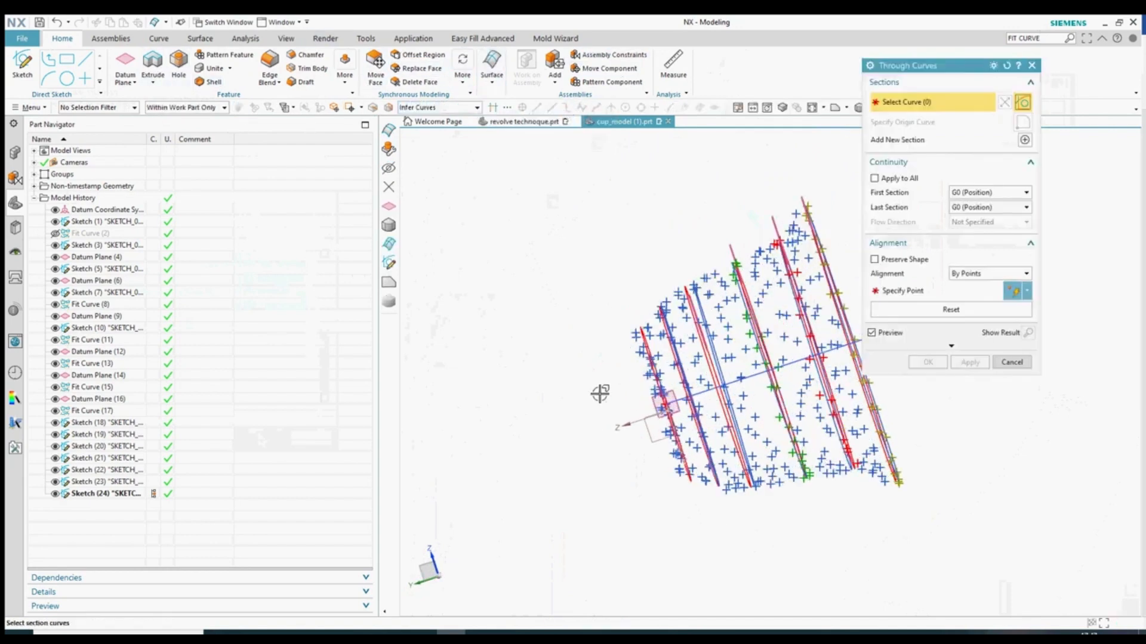
pyautogui.scroll(5, 599, 391)
pyautogui.click(728, 334)
pyautogui.scroll(-2, 670, 333)
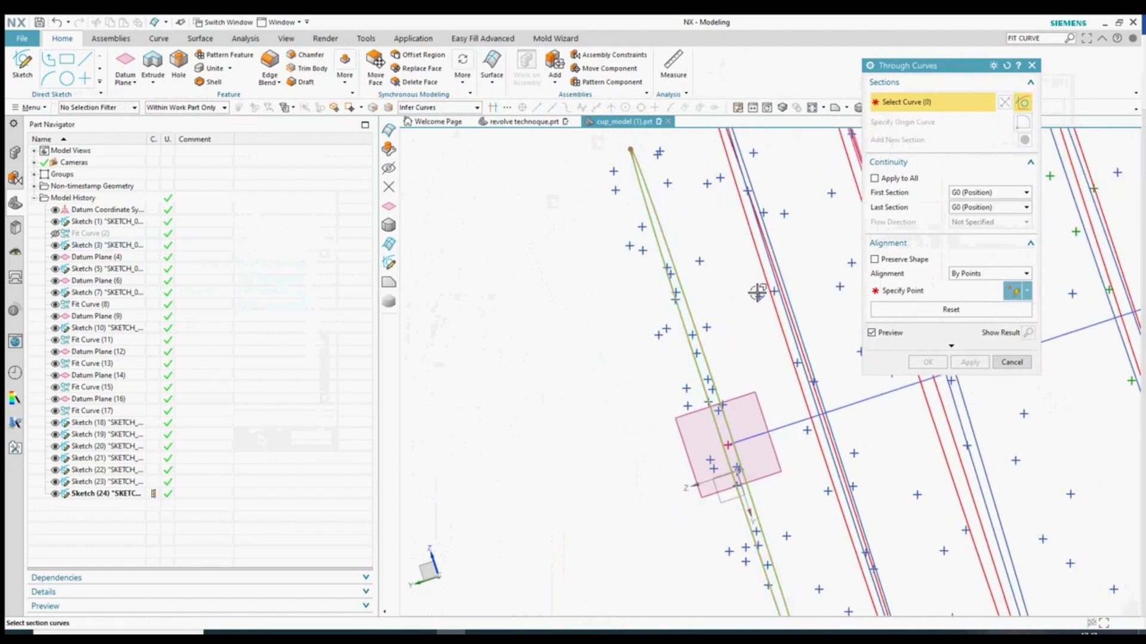
pyautogui.moveTo(758, 268); pyautogui.dragTo(517, 424, button='middle')
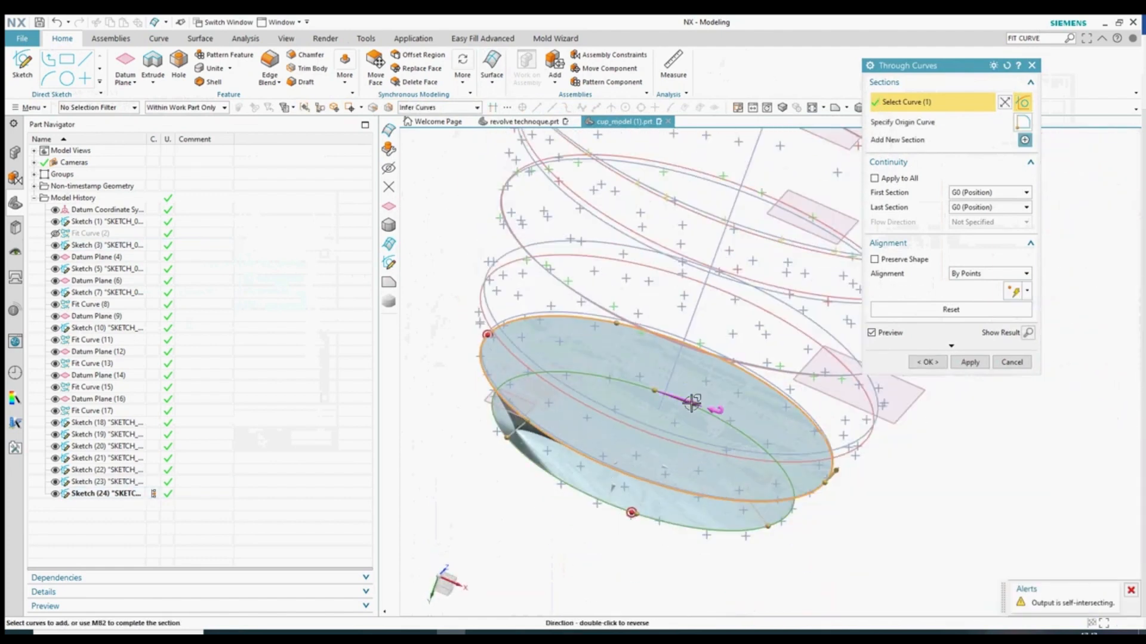
pyautogui.moveTo(652, 473)
pyautogui.mouseDown(button='middle')
pyautogui.moveTo(686, 417)
pyautogui.moveTo(690, 378)
pyautogui.moveTo(645, 333)
pyautogui.moveTo(632, 370)
pyautogui.moveTo(555, 391)
pyautogui.moveTo(536, 585)
pyautogui.moveTo(528, 566)
pyautogui.mouseUp(button='middle')
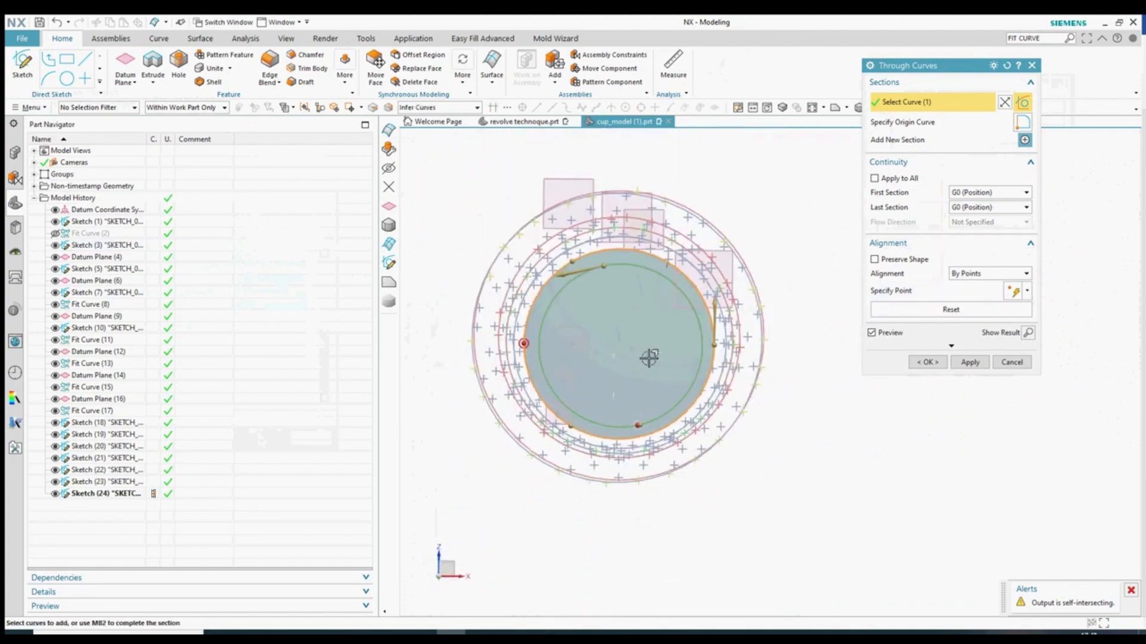
# - Slide the section alignment points around the circles, to roughly 78.5% and 75.9%
pyautogui.moveTo(546, 451); pyautogui.dragTo(646, 460)
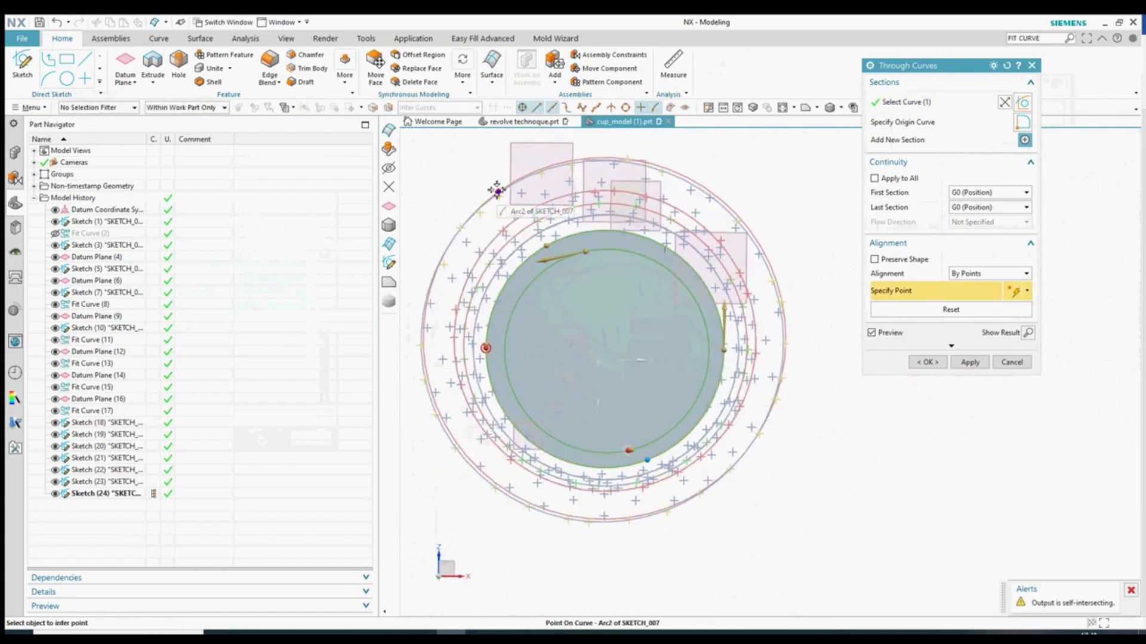
pyautogui.moveTo(552, 244); pyautogui.dragTo(664, 249)
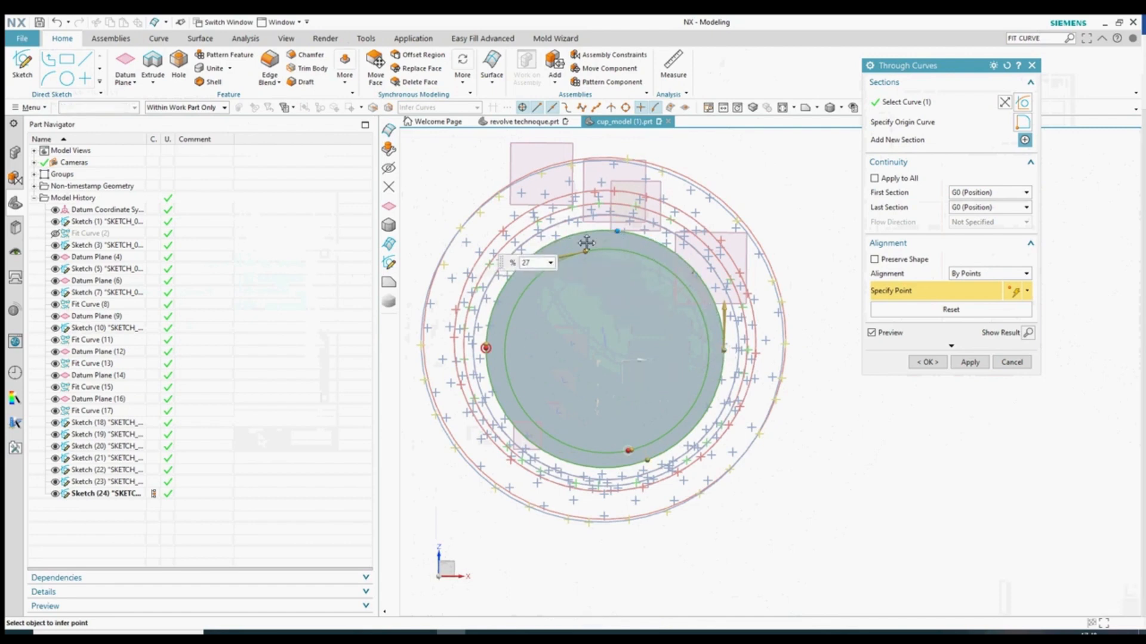
pyautogui.moveTo(566, 461); pyautogui.dragTo(475, 329)
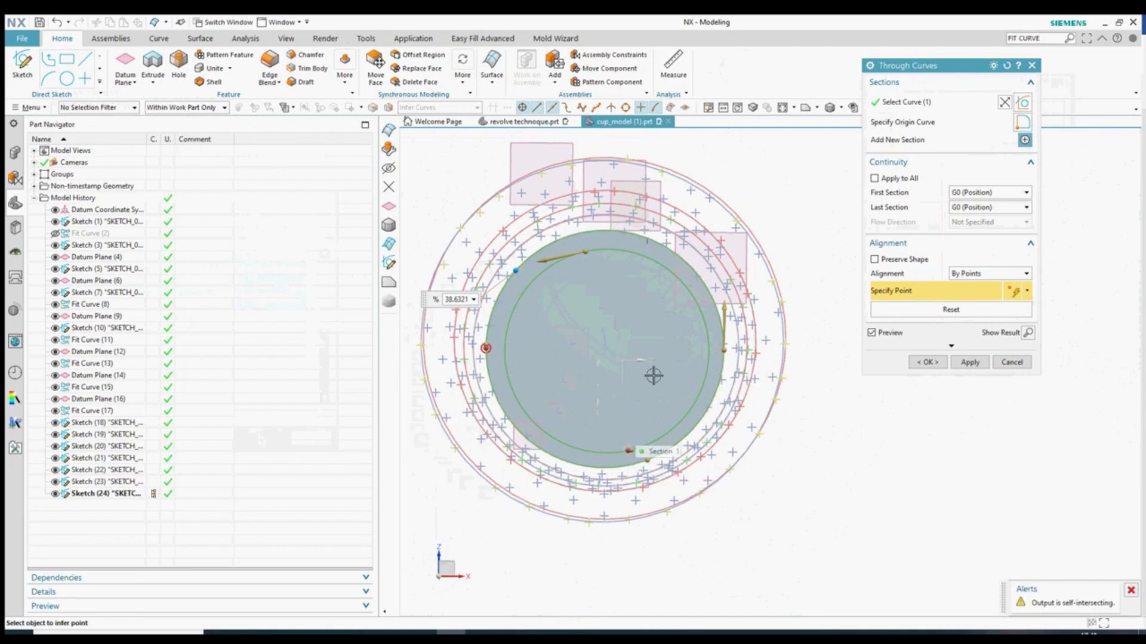
pyautogui.click(588, 249)
pyautogui.moveTo(799, 441); pyautogui.dragTo(781, 353, button='middle')
pyautogui.scroll(5, 594, 540)
pyautogui.scroll(-5, 613, 386)
pyautogui.scroll(5, 617, 476)
pyautogui.moveTo(703, 347); pyautogui.dragTo(589, 363)
pyautogui.scroll(-2, 552, 437)
pyautogui.moveTo(571, 439); pyautogui.dragTo(603, 460, button='middle')
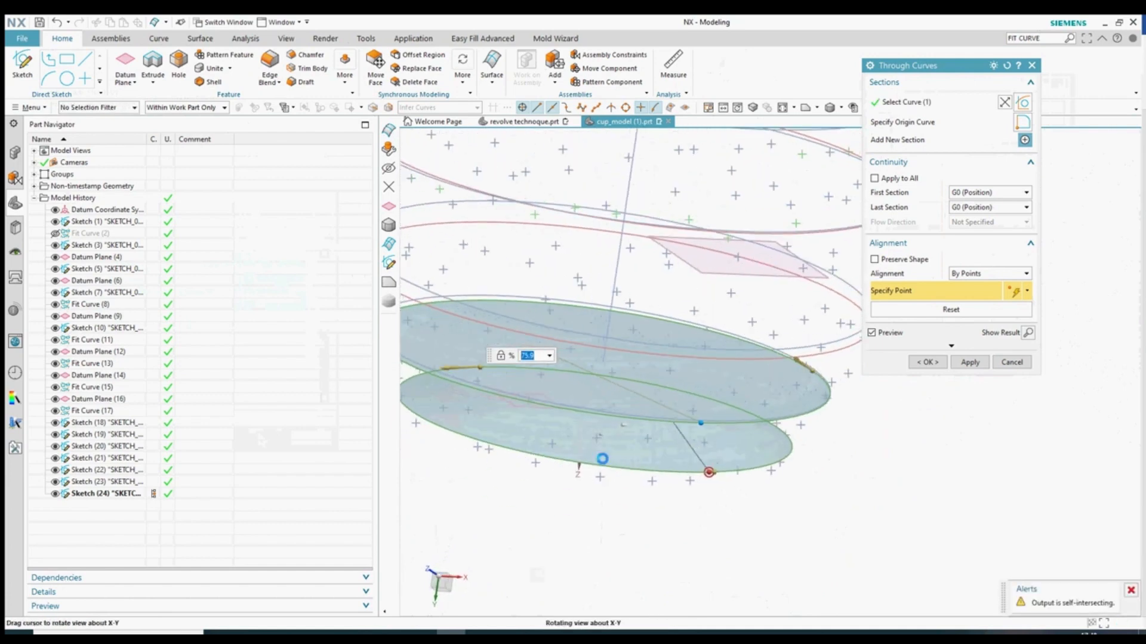
pyautogui.scroll(-3, 579, 458)
# - Cancel the self-intersecting surface and orbit to a near-side view
pyautogui.press('Escape')
pyautogui.moveTo(808, 439); pyautogui.dragTo(421, 247, button='middle')
pyautogui.click(66, 81)
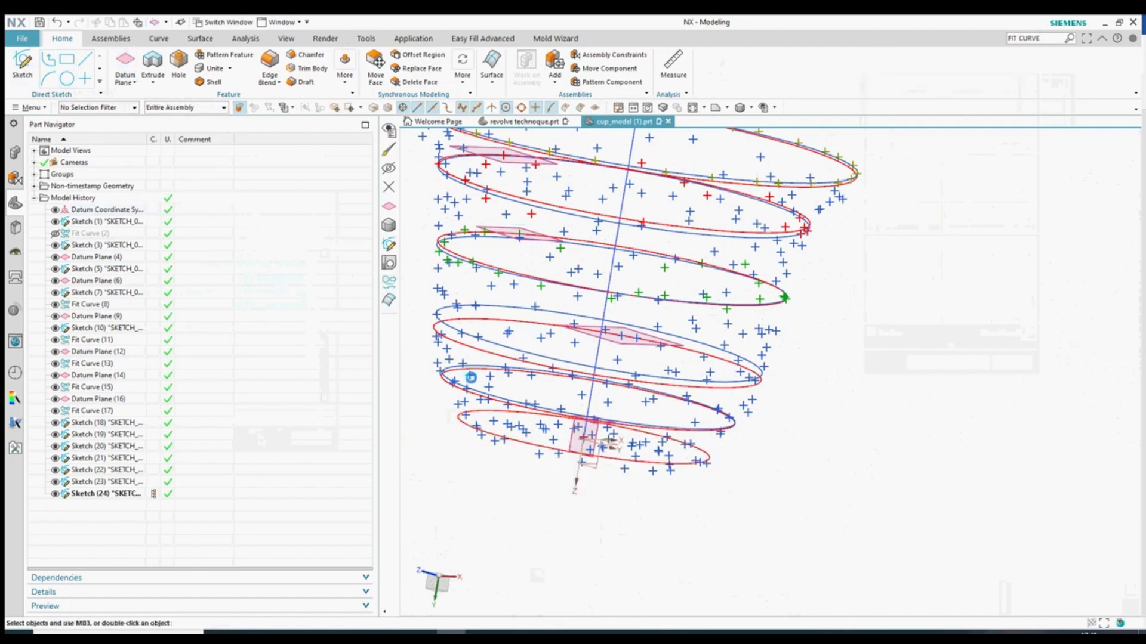
# - Create a new sketch oriented on the base datum coordinate system
pyautogui.click(1014, 223)
pyautogui.click(23, 63)
pyautogui.scroll(4, 636, 454)
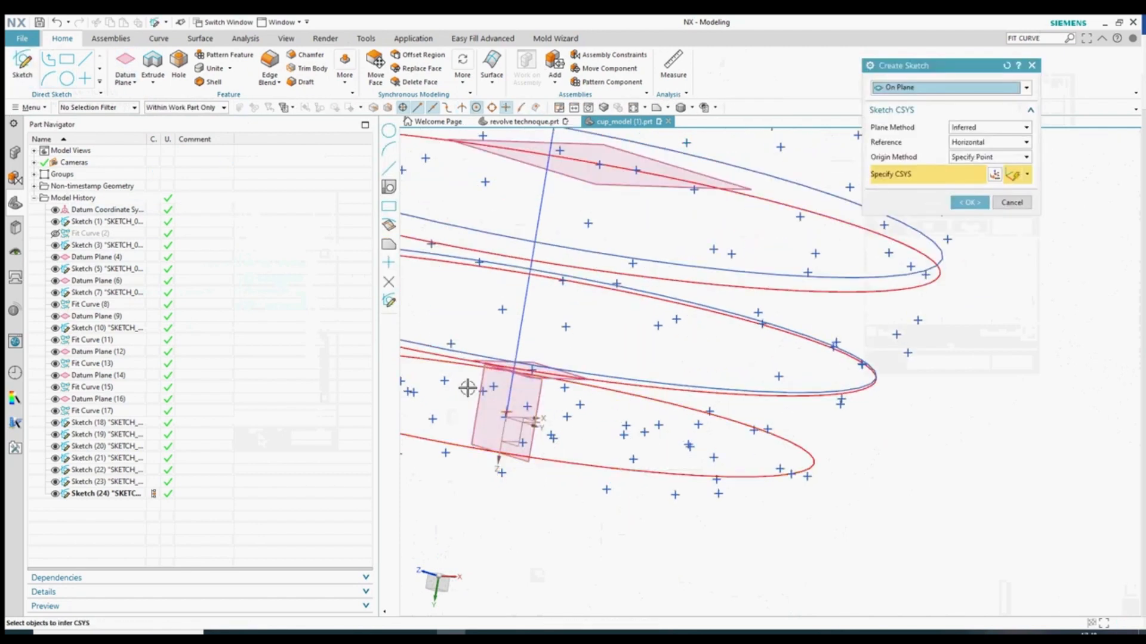
pyautogui.click(1011, 202)
pyautogui.click(23, 64)
pyautogui.scroll(4, 434, 415)
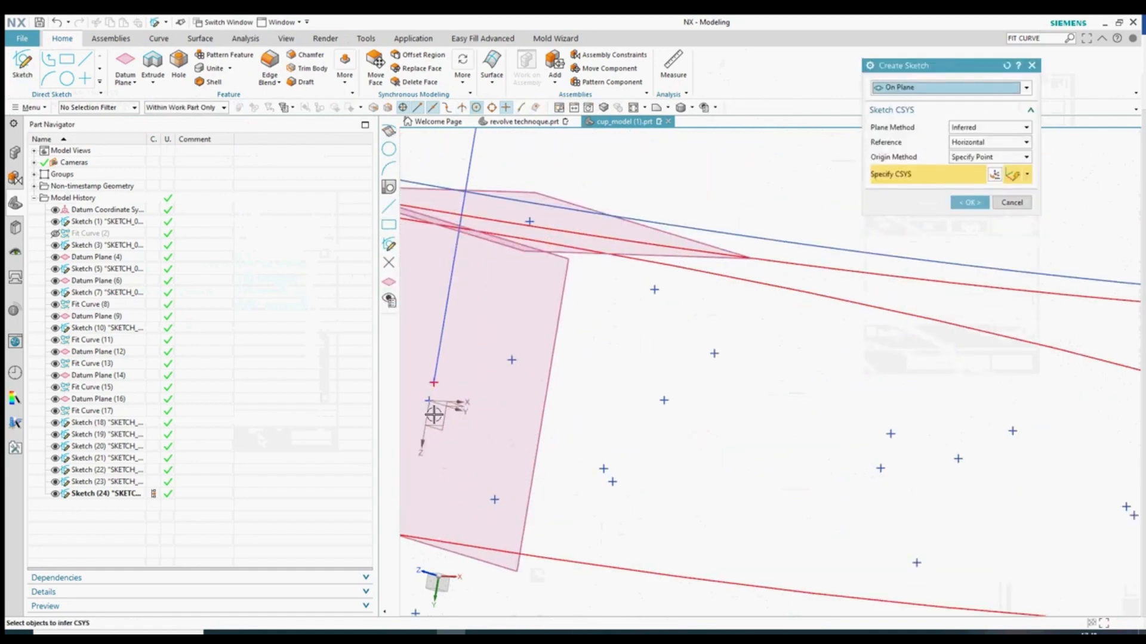
pyautogui.click(455, 405)
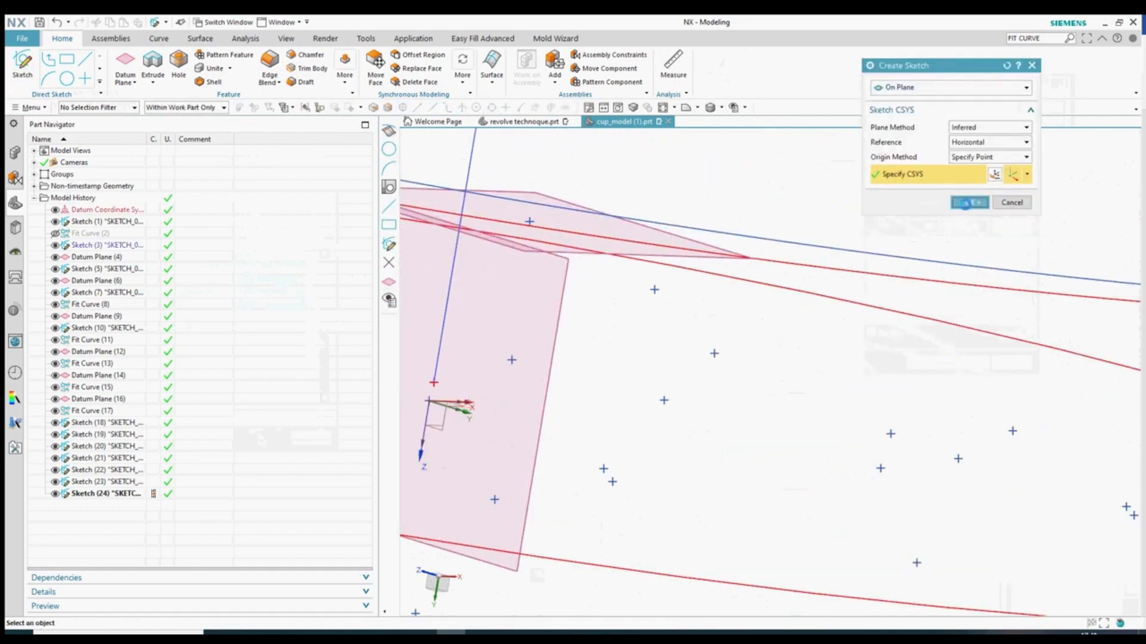
pyautogui.click(965, 203)
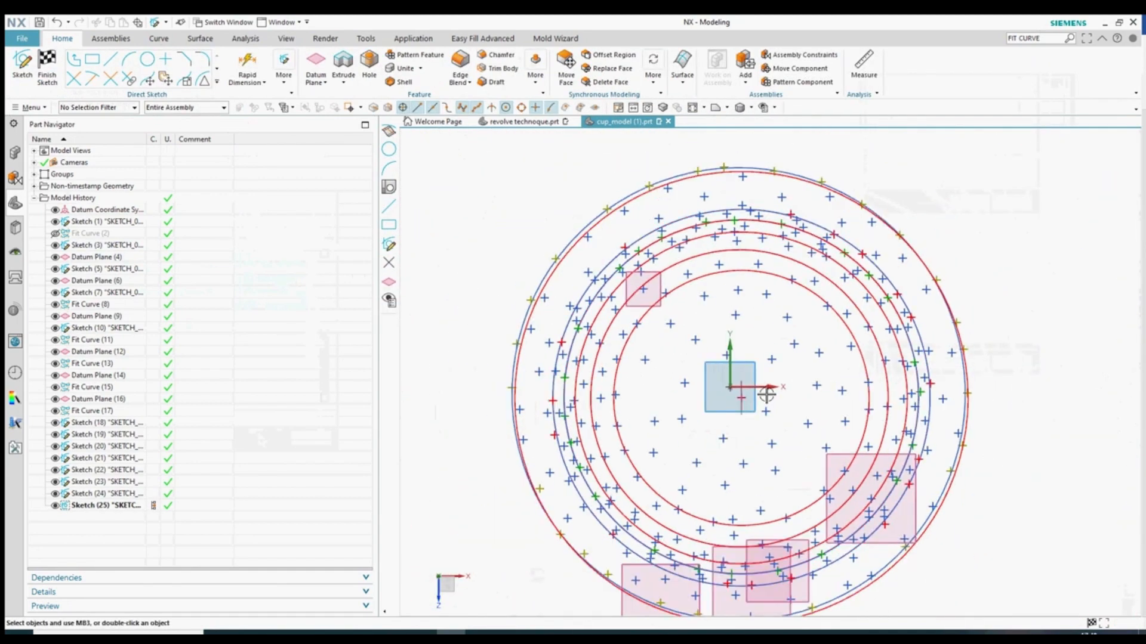
# - Begin a circle at the origin, cancel it, and finish the sketch
pyautogui.scroll(4, 765, 396)
pyautogui.click(147, 60)
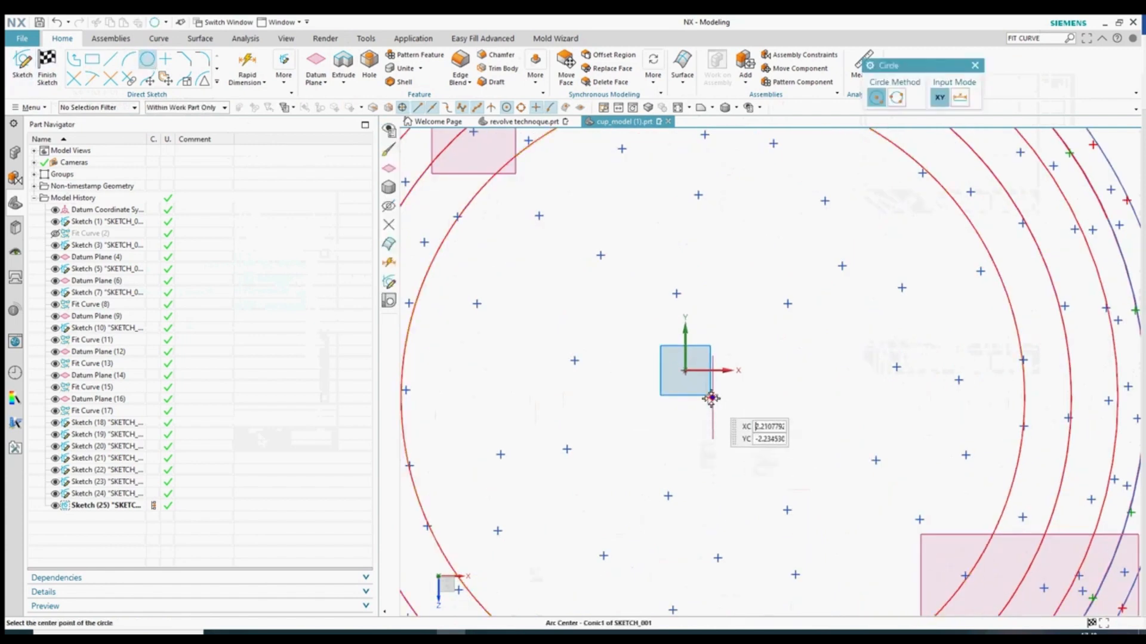
pyautogui.scroll(5, 705, 396)
pyautogui.click(670, 320)
pyautogui.scroll(-6, 677, 399)
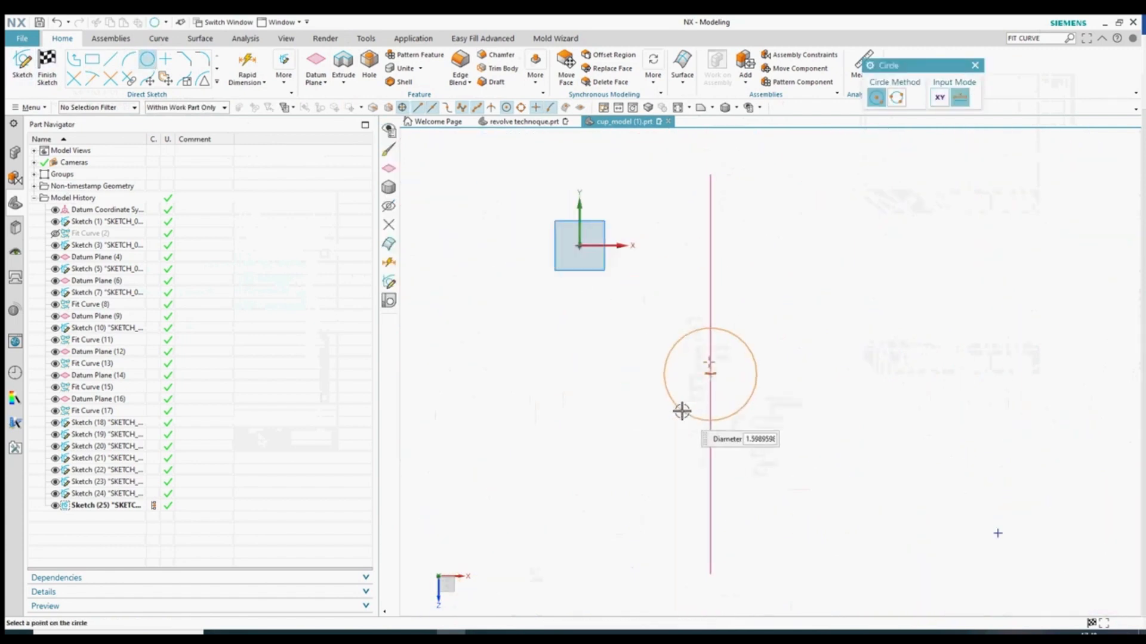
pyautogui.press('Escape')
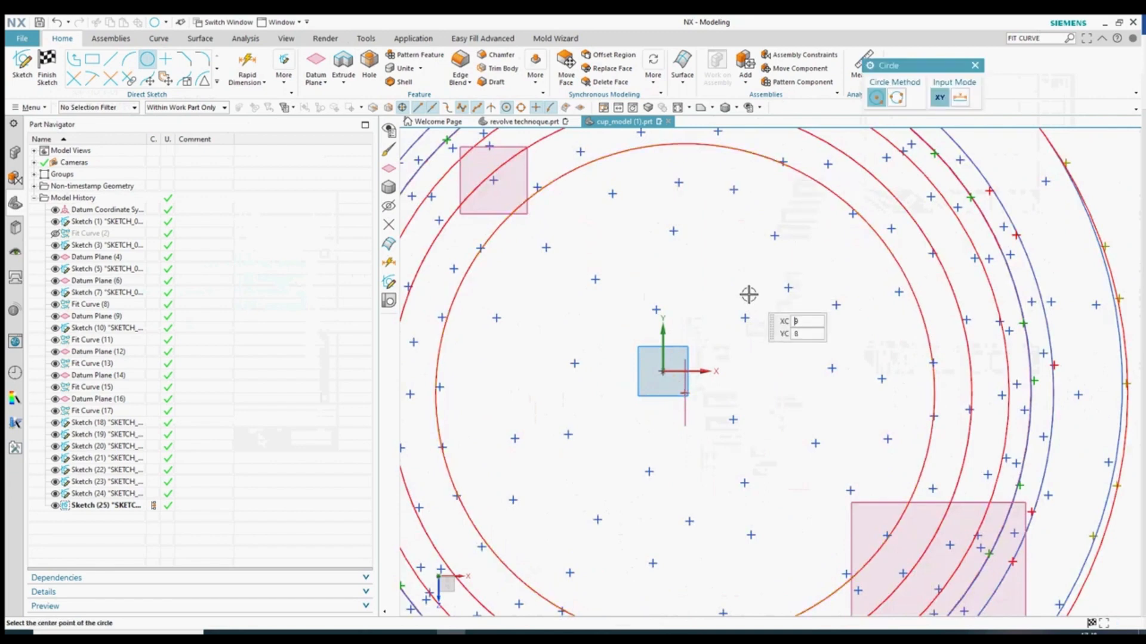
pyautogui.click(47, 67)
pyautogui.scroll(-7, 686, 400)
# - Hide the Sketch (3) ellipse ring, undo to restore it, and inspect the rings
pyautogui.moveTo(687, 399); pyautogui.dragTo(686, 427, button='middle')
pyautogui.click(687, 429)
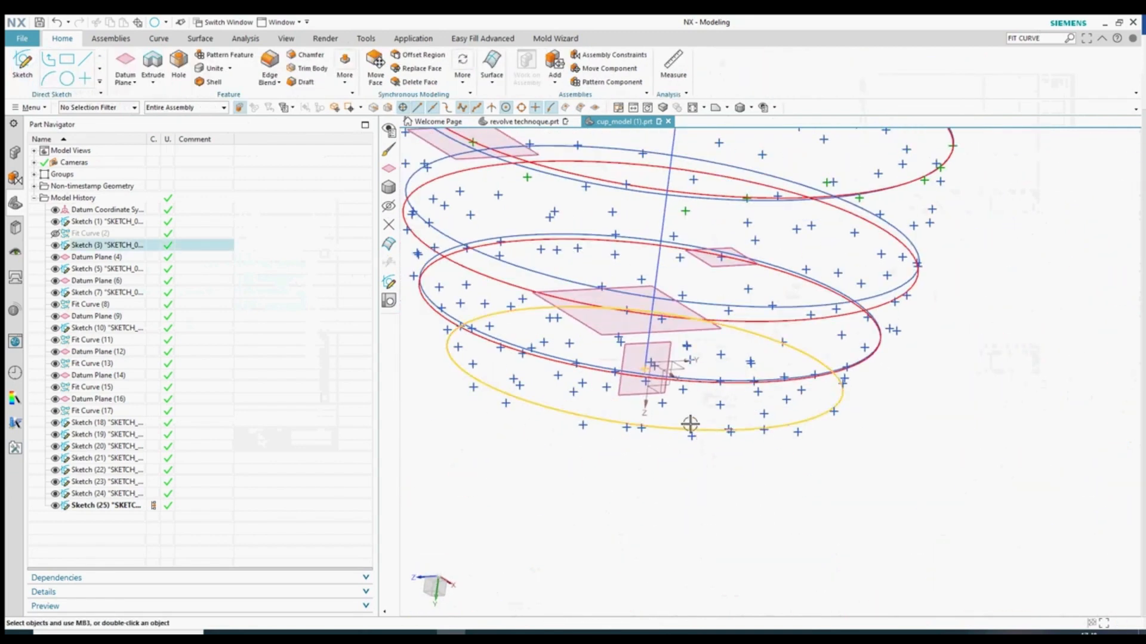
pyautogui.hotkey('ctrl', 'b')
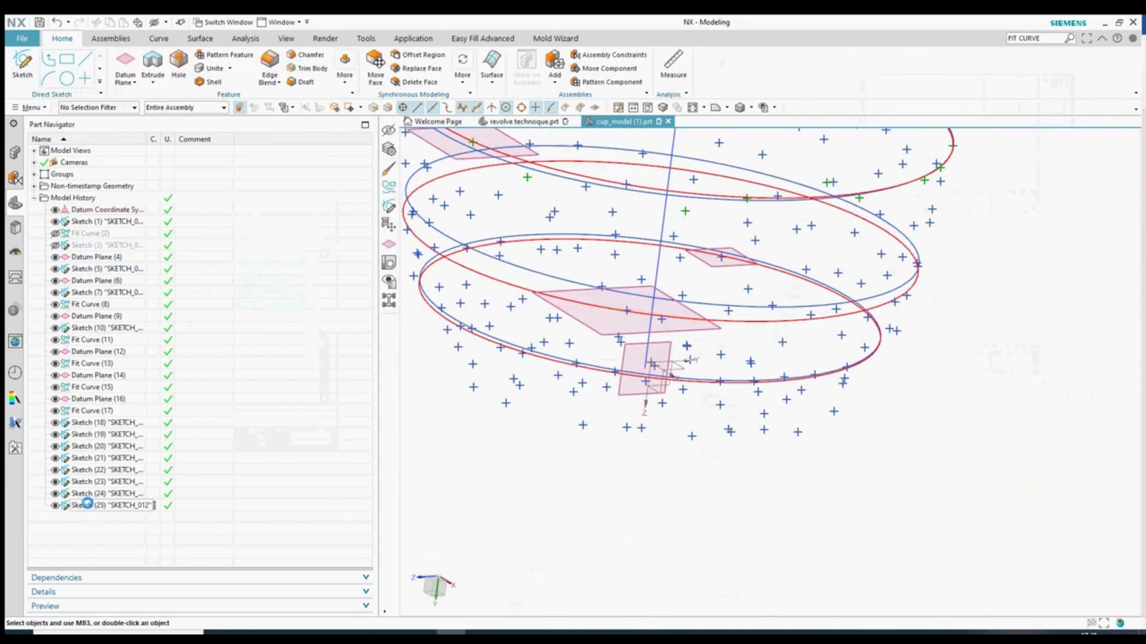
pyautogui.hotkey('ctrl', 'z')
pyautogui.moveTo(547, 516)
pyautogui.mouseDown(button='middle')
pyautogui.moveTo(565, 503)
pyautogui.moveTo(568, 477)
pyautogui.mouseUp(button='middle')
pyautogui.moveTo(598, 408); pyautogui.dragTo(575, 435, button='middle')
# - Add Datum Plane (26) through a point at the cup's base
pyautogui.click(126, 66)
pyautogui.scroll(3, 735, 501)
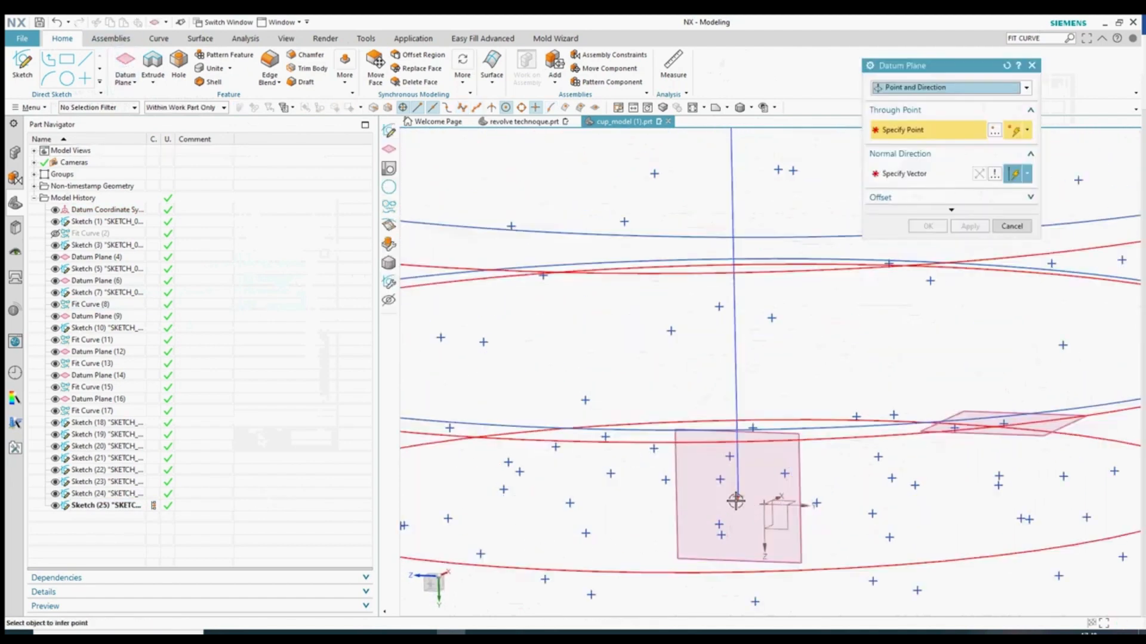
pyautogui.click(738, 497)
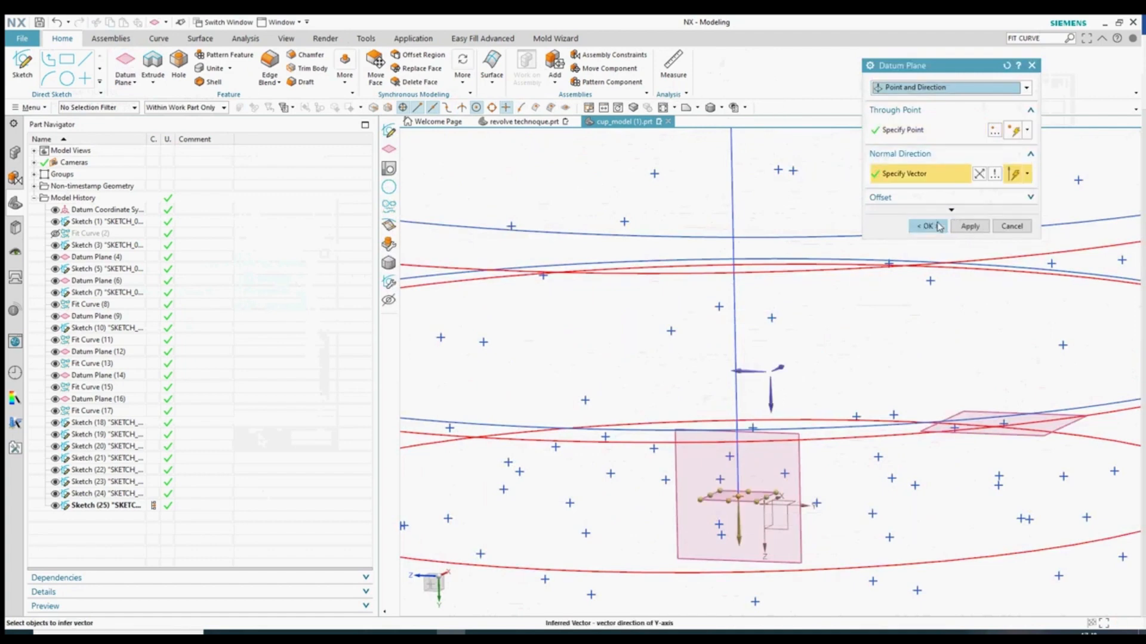
pyautogui.middleClick(769, 400)
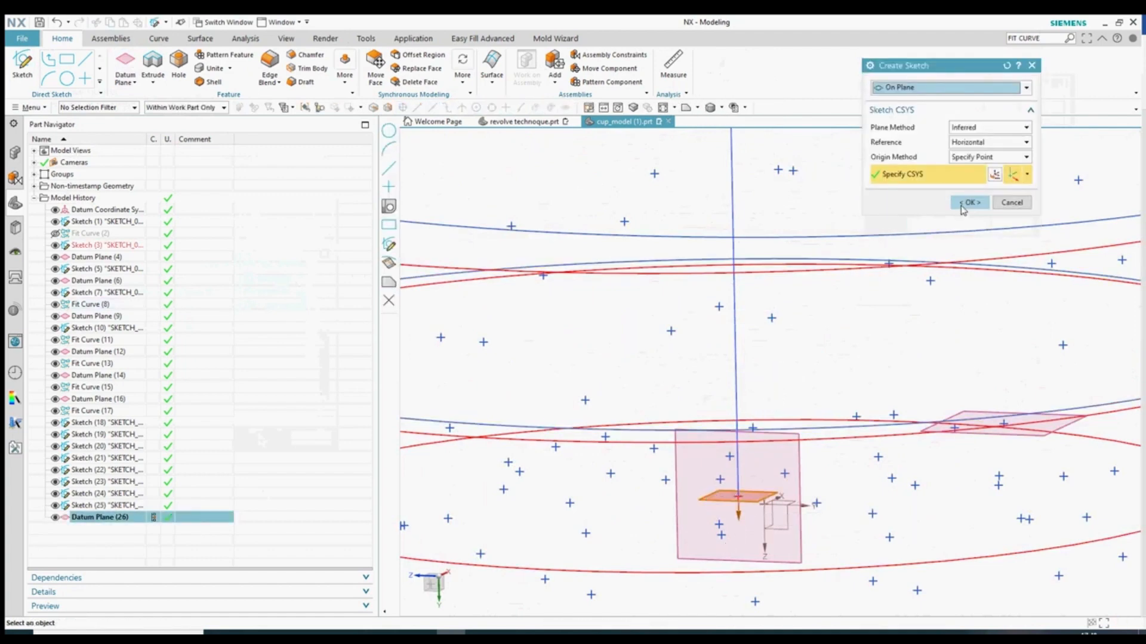
# - Create a new sketch on Datum Plane (26)
pyautogui.click(971, 202)
pyautogui.scroll(-10, 767, 332)
pyautogui.scroll(14, 740, 431)
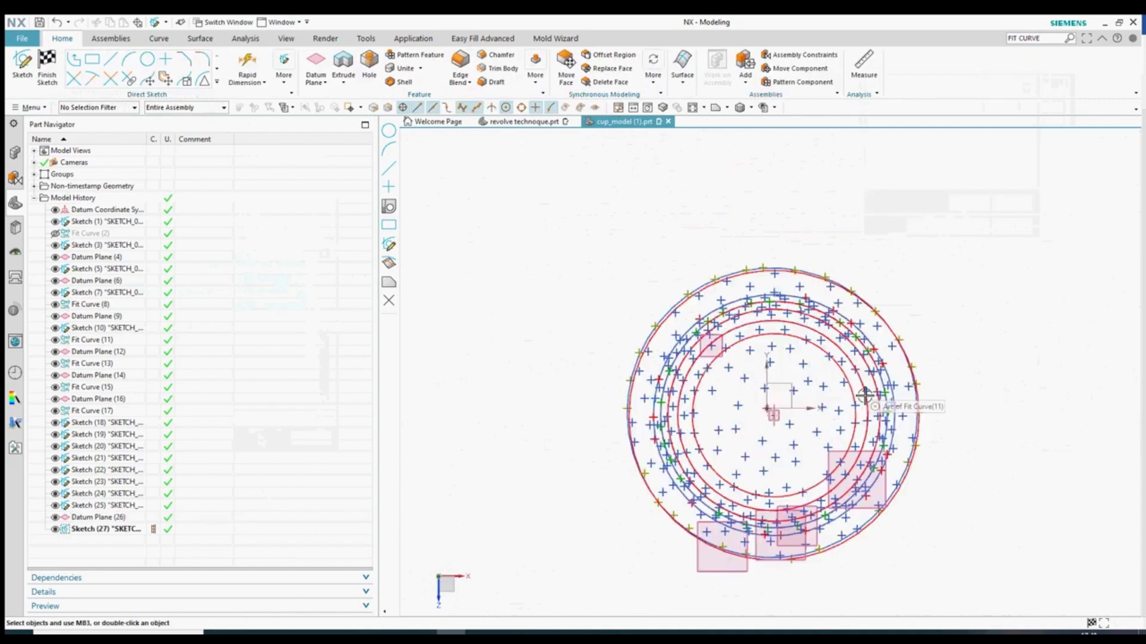
pyautogui.scroll(-1, 632, 339)
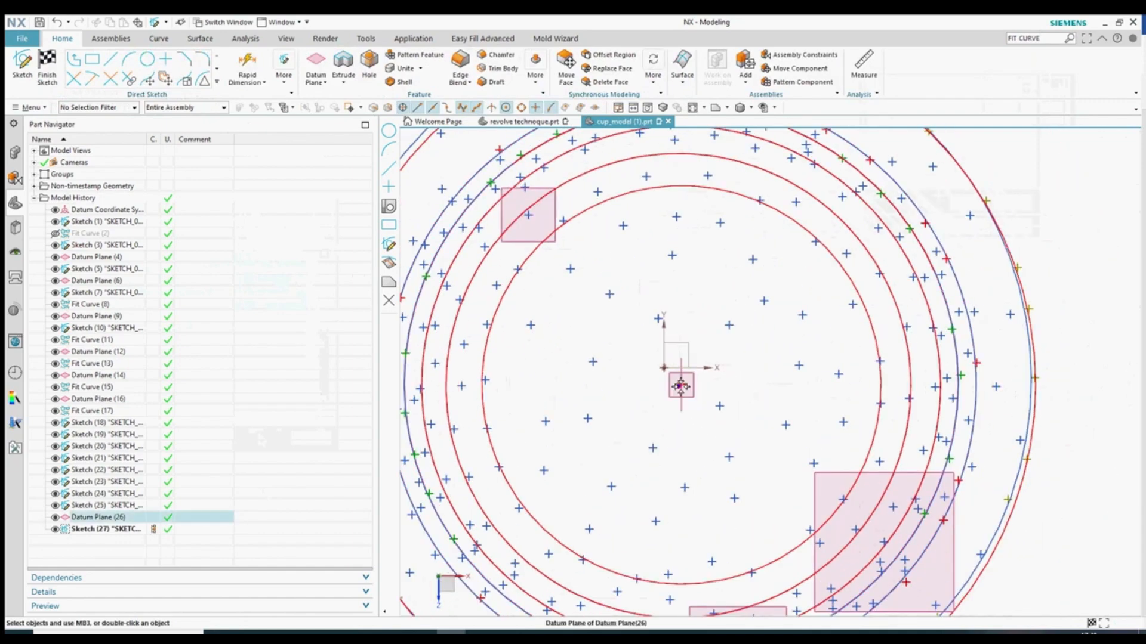
pyautogui.scroll(10, 680, 387)
# - Draw a circle centred on the datum's centre, finish the sketch, and select the circle
pyautogui.click(147, 60)
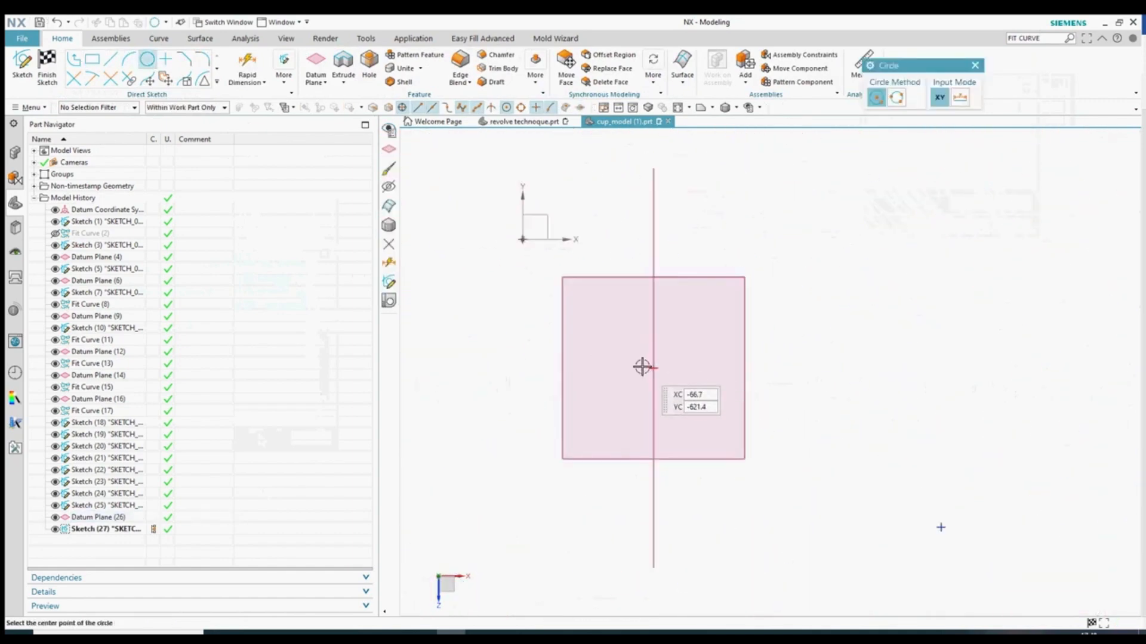
pyautogui.scroll(8, 654, 374)
pyautogui.click(646, 326)
pyautogui.scroll(-12, 680, 385)
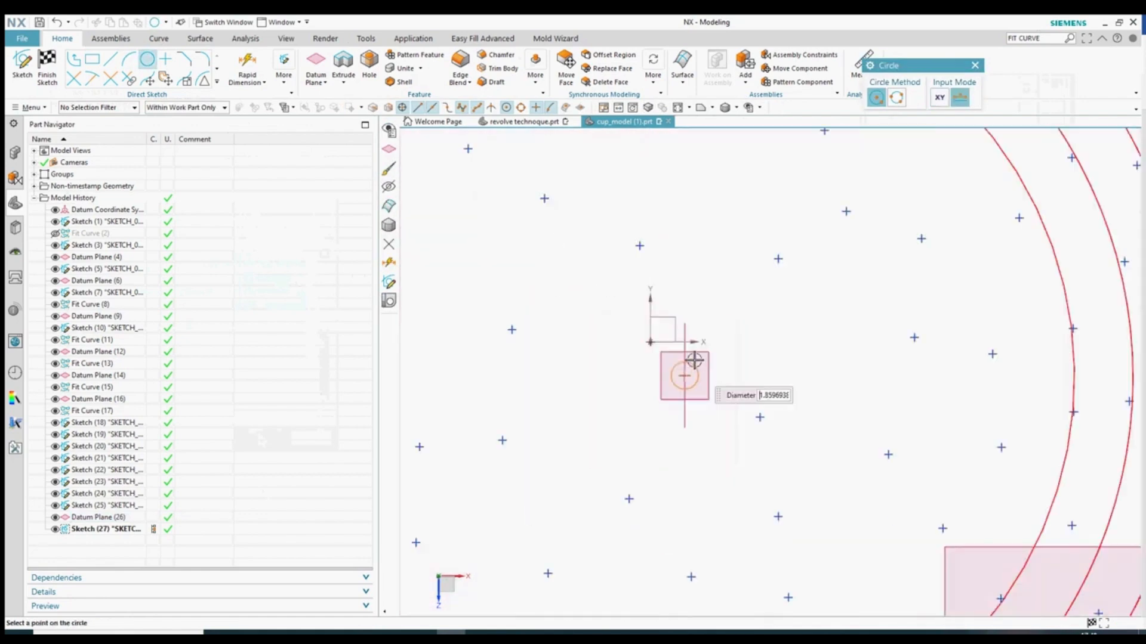
pyautogui.scroll(-6, 731, 248)
pyautogui.scroll(5, 742, 190)
pyautogui.click(713, 188)
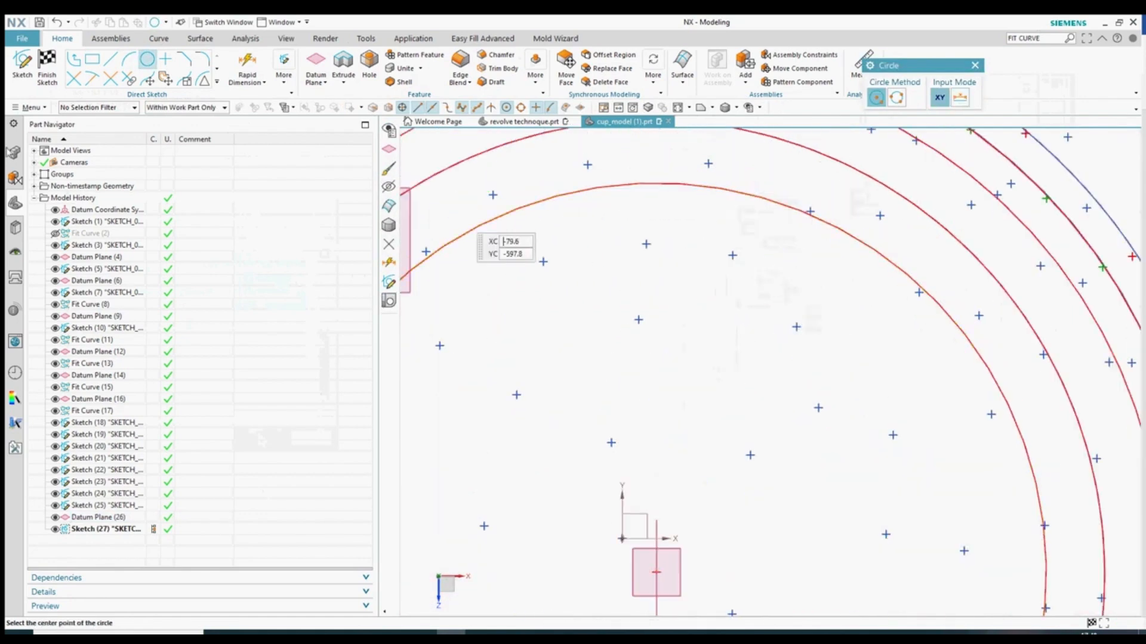
pyautogui.click(47, 71)
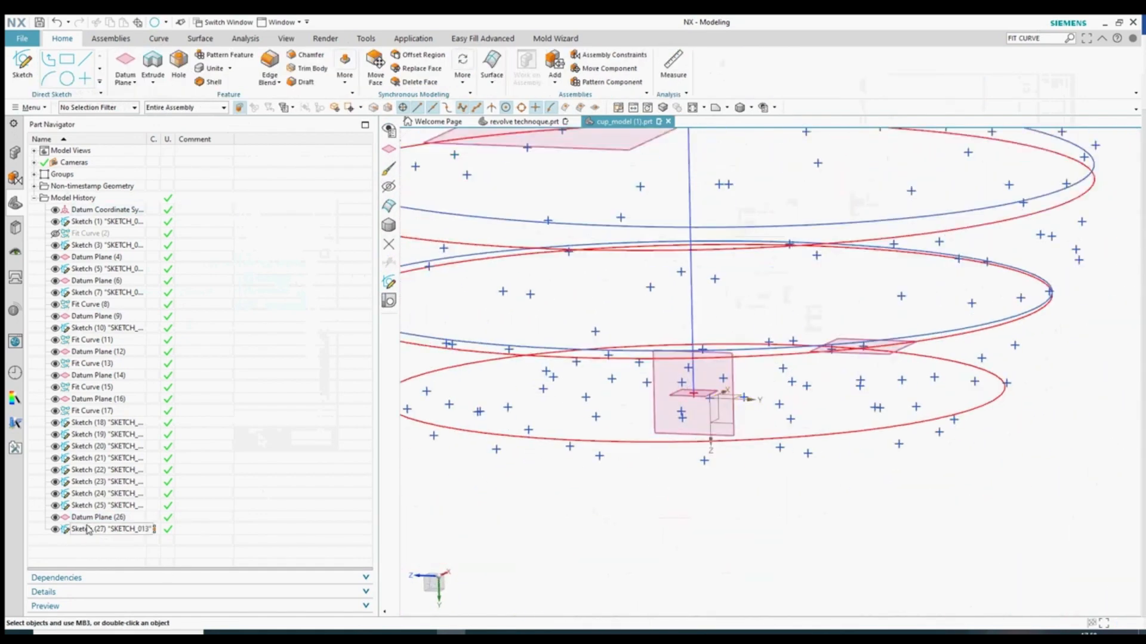
pyautogui.scroll(-3, 716, 438)
pyautogui.scroll(4, 734, 444)
pyautogui.click(734, 443)
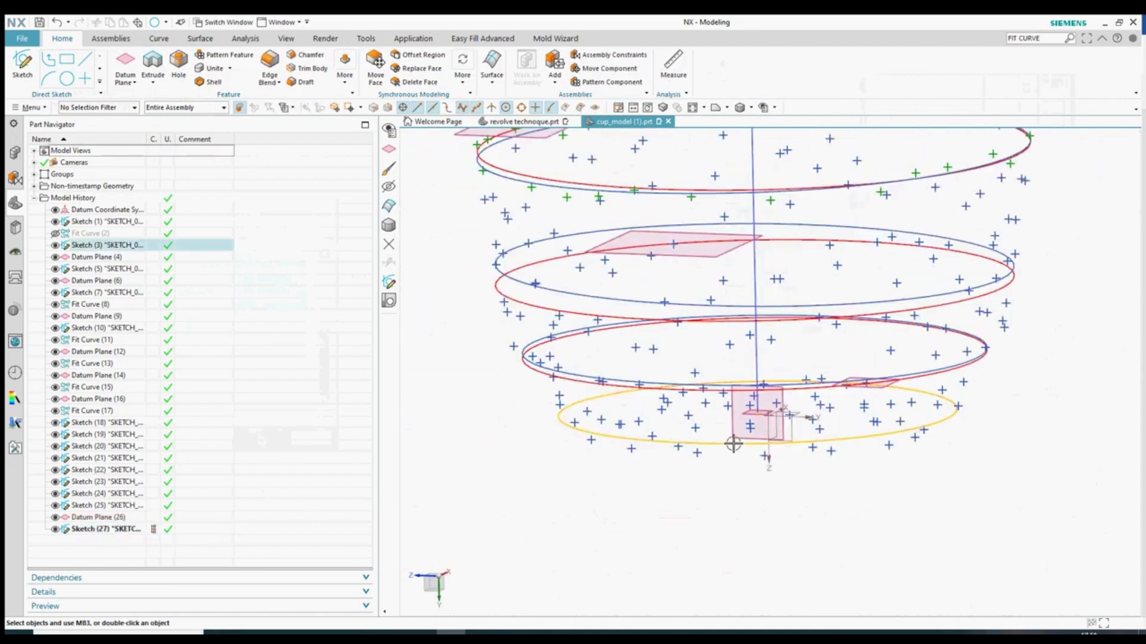
# - Recolour the new bottom circle red via Edit Display
pyautogui.rightClick(729, 445)
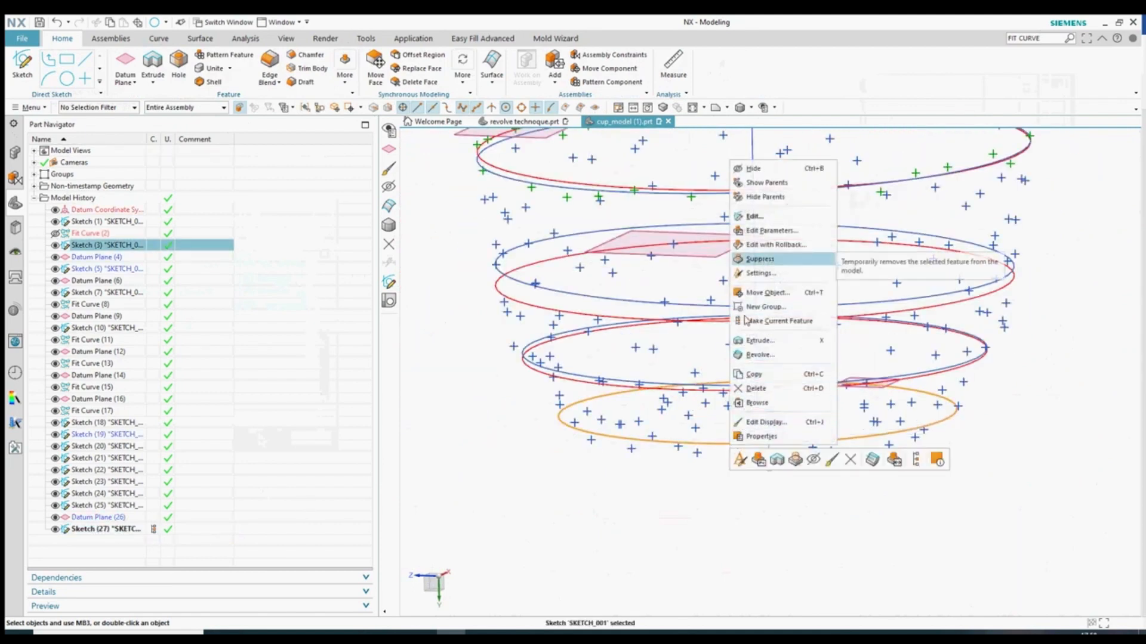
pyautogui.click(832, 461)
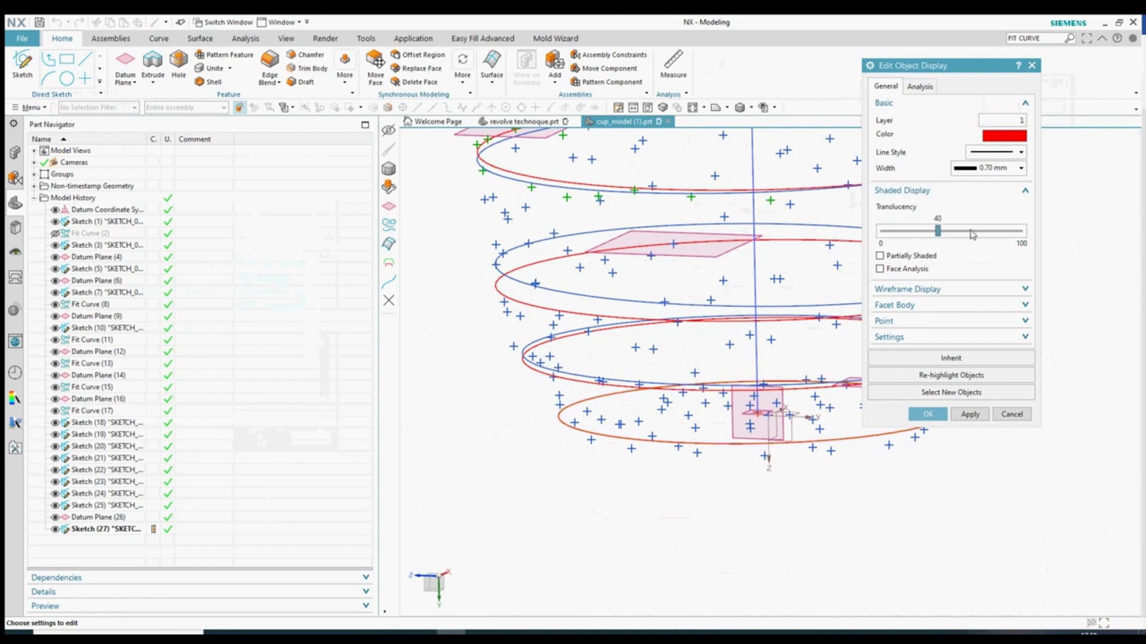
pyautogui.click(927, 414)
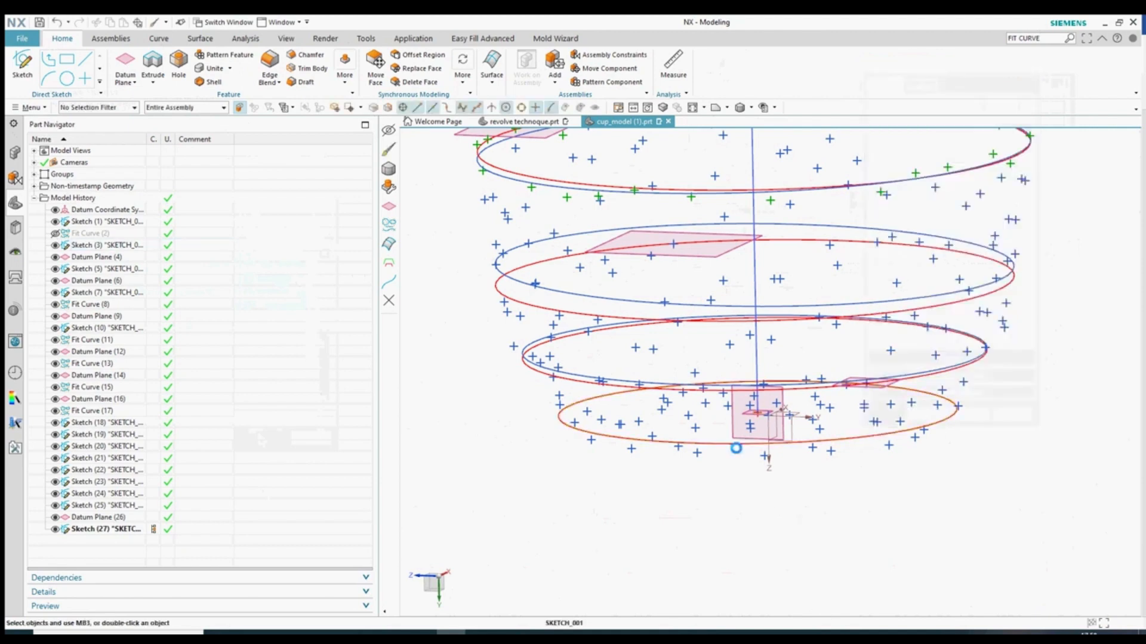
pyautogui.moveTo(736, 448)
pyautogui.mouseDown(button='middle')
pyautogui.moveTo(726, 511)
pyautogui.moveTo(739, 473)
pyautogui.mouseUp(button='middle')
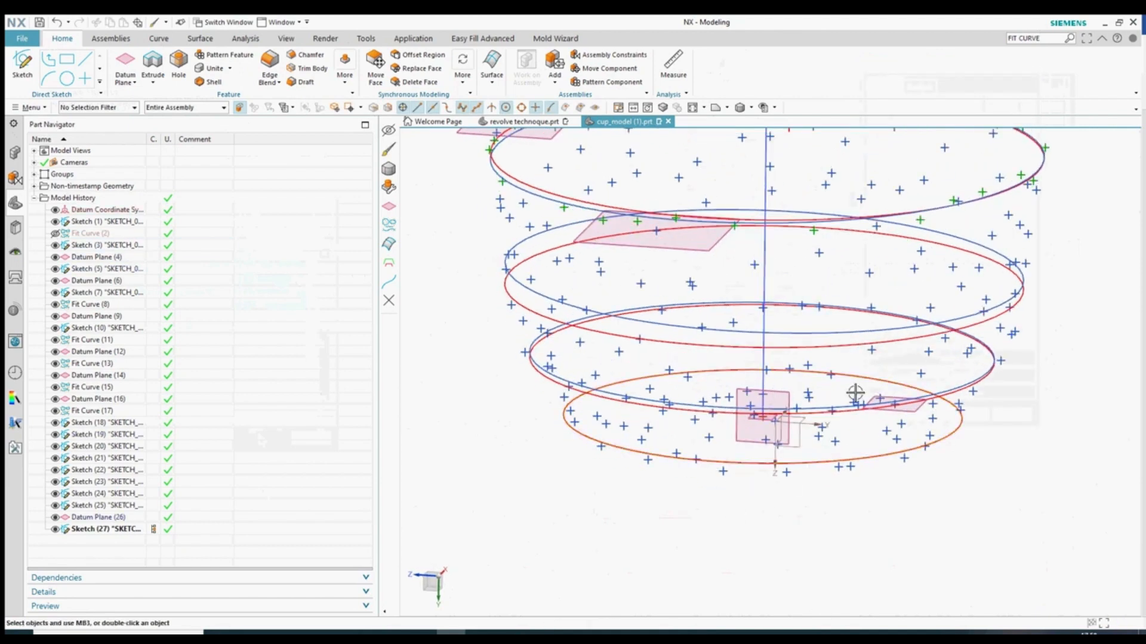
# - Switch through the ribbon to the Curve tools
pyautogui.click(325, 38)
pyautogui.click(111, 39)
pyautogui.click(158, 38)
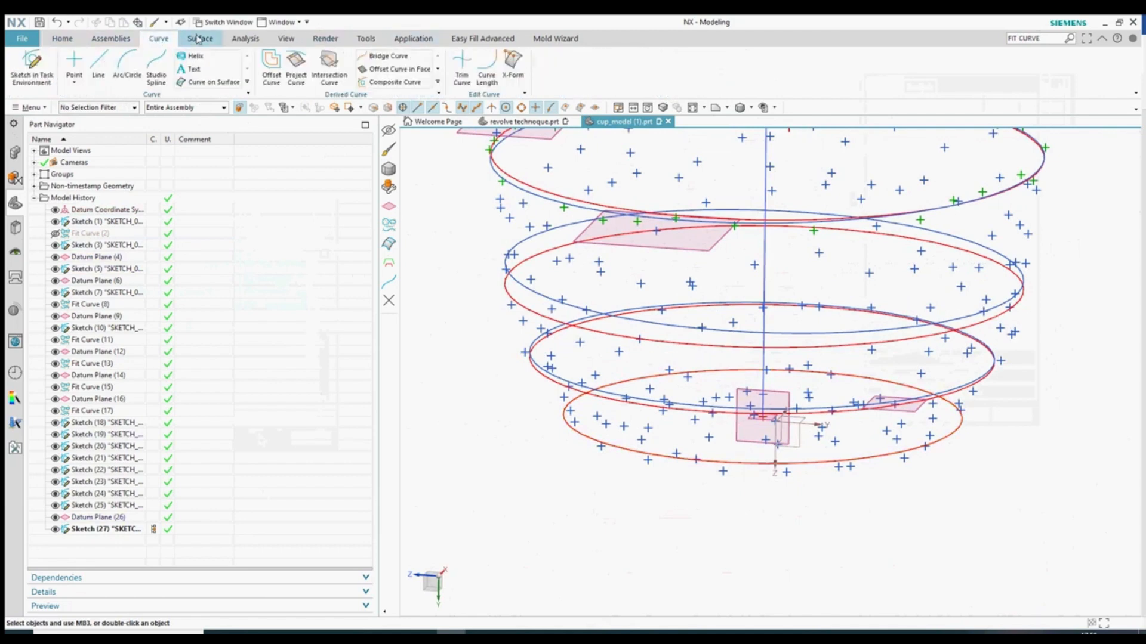
pyautogui.click(244, 39)
pyautogui.click(25, 63)
pyautogui.click(903, 443)
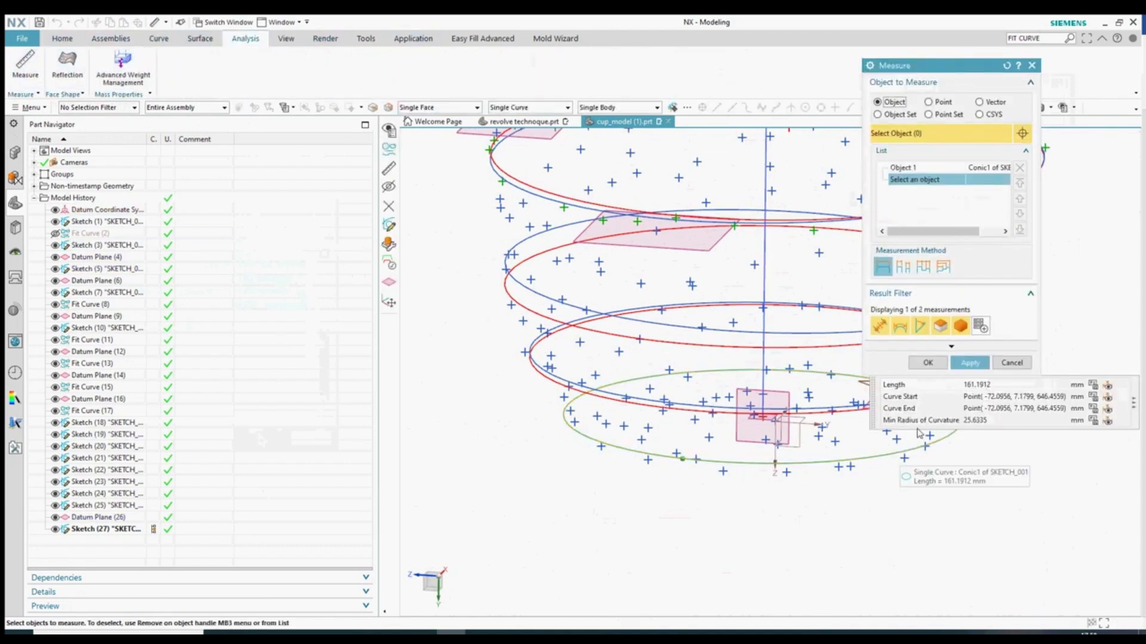
pyautogui.click(1003, 423)
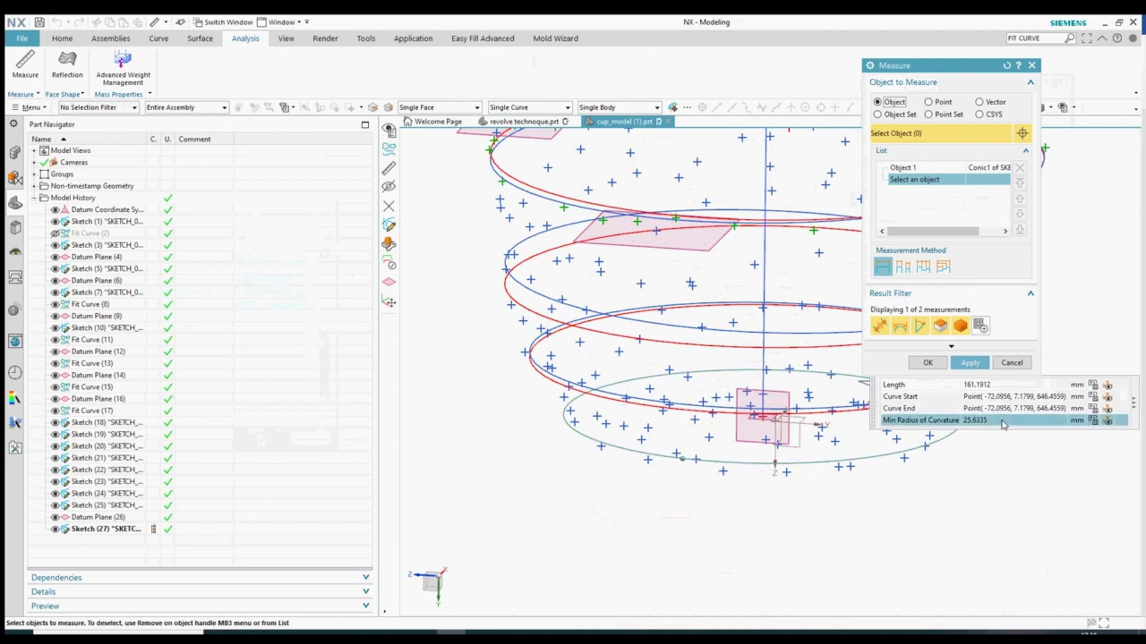
pyautogui.click(1026, 364)
pyautogui.moveTo(890, 478); pyautogui.dragTo(764, 458, button='middle')
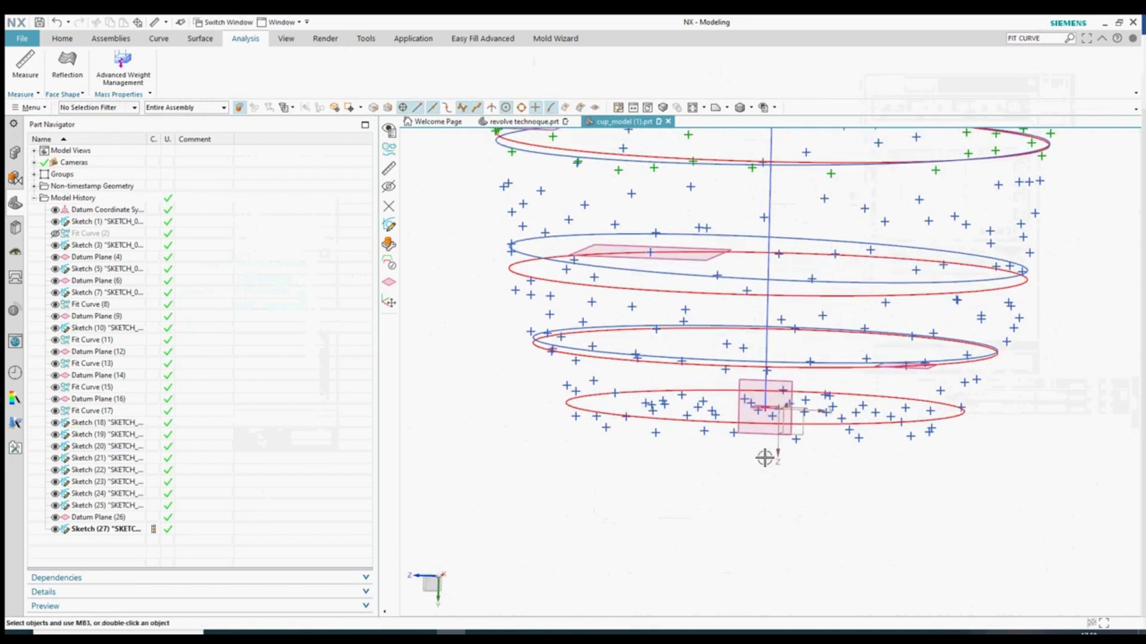
# - Create a new sketch on Datum Plane (26)
pyautogui.click(68, 35)
pyautogui.click(23, 63)
pyautogui.scroll(8, 777, 406)
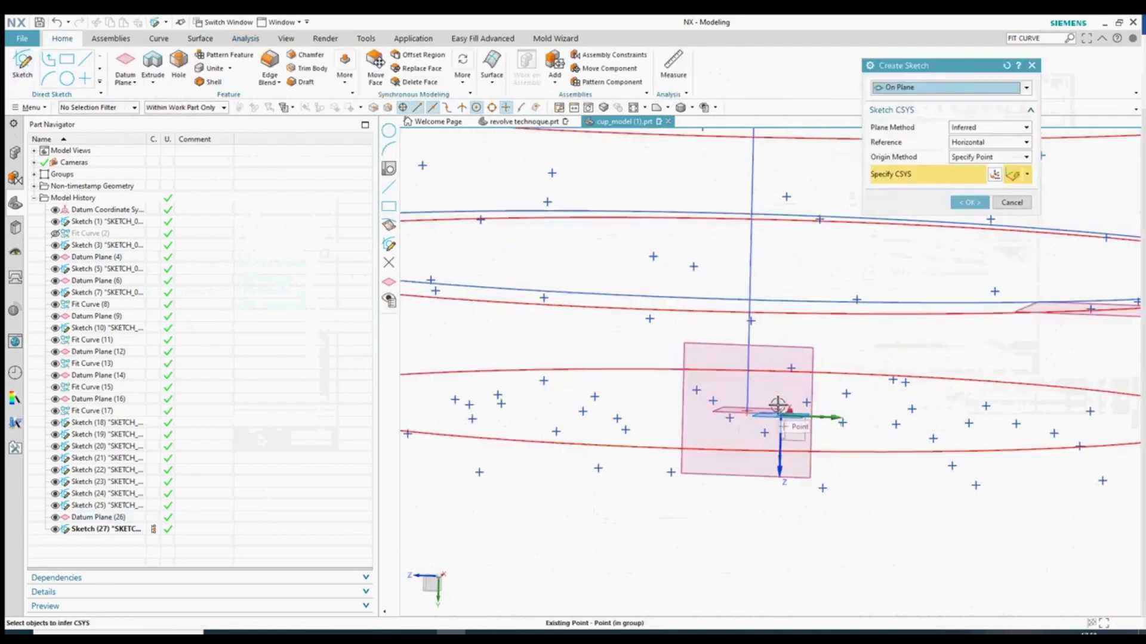
pyautogui.click(773, 417)
pyautogui.click(970, 202)
pyautogui.scroll(-6, 767, 379)
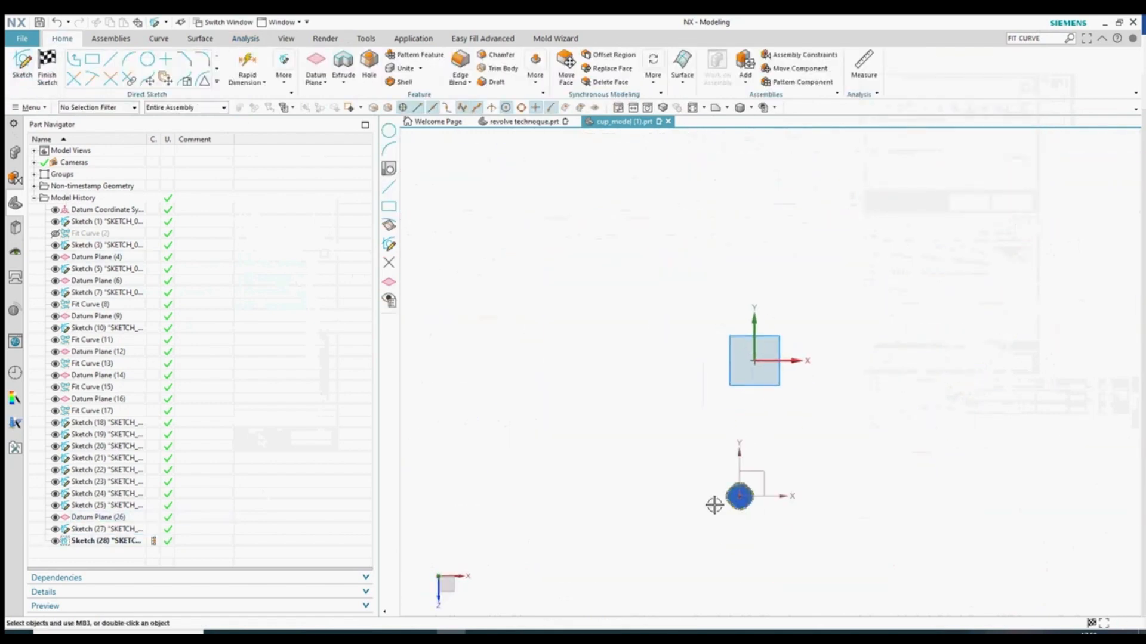
pyautogui.scroll(10, 739, 497)
pyautogui.scroll(10, 634, 410)
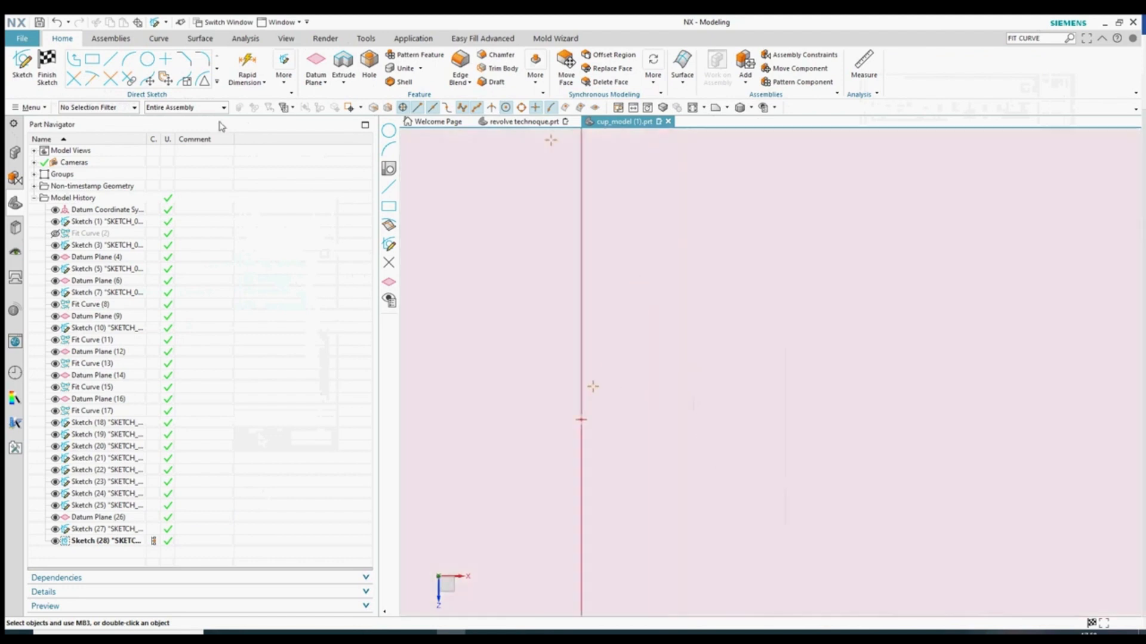
# - Draw a circle centred on the axis and enlarge it
pyautogui.click(154, 65)
pyautogui.click(581, 419)
pyautogui.click(647, 335)
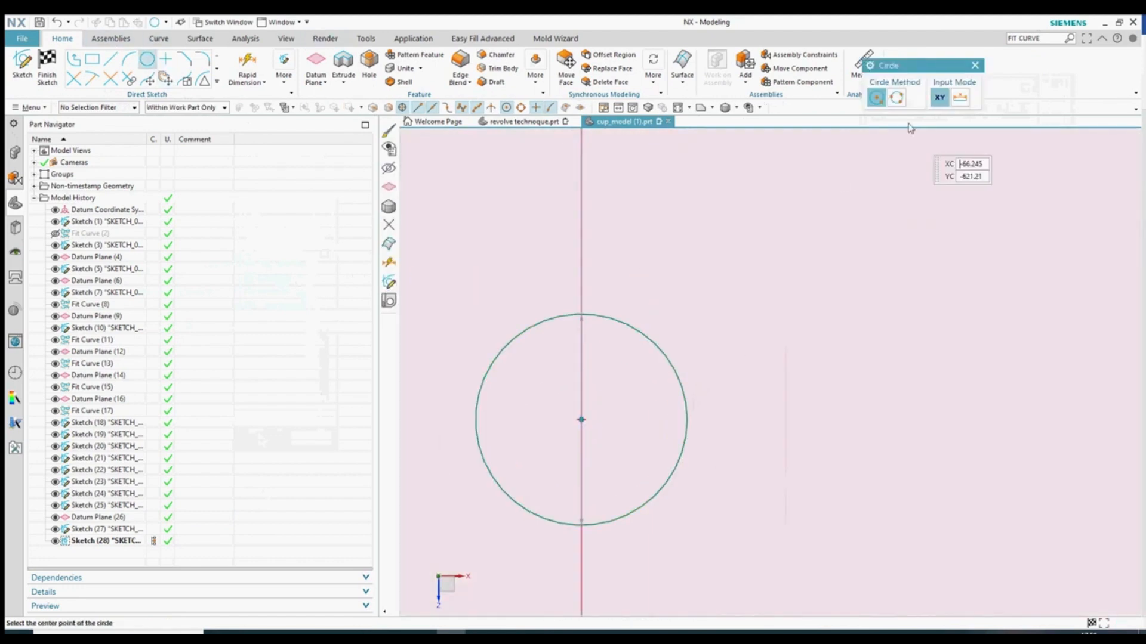
pyautogui.click(976, 64)
pyautogui.moveTo(632, 327)
pyautogui.mouseDown()
pyautogui.moveTo(648, 296)
pyautogui.moveTo(530, 292)
pyautogui.moveTo(519, 337)
pyautogui.mouseUp()
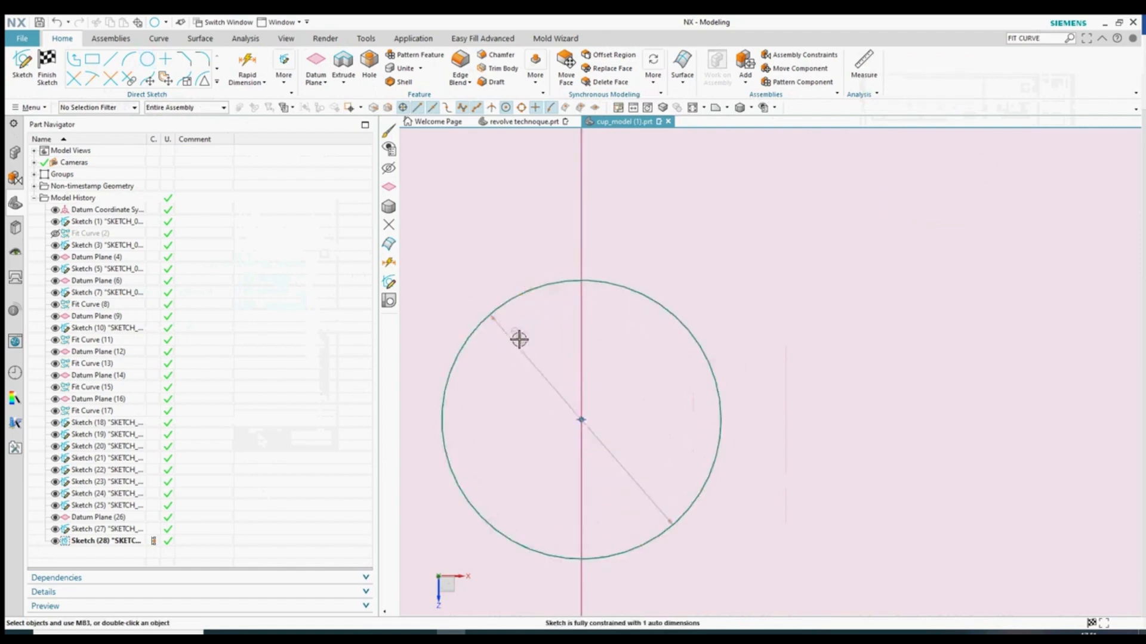
# - Make the circle's dimension radial, trying 25.2 and 25.3 before settling on 25.8 mm, then finish
pyautogui.doubleClick(520, 338)
pyautogui.click(973, 201)
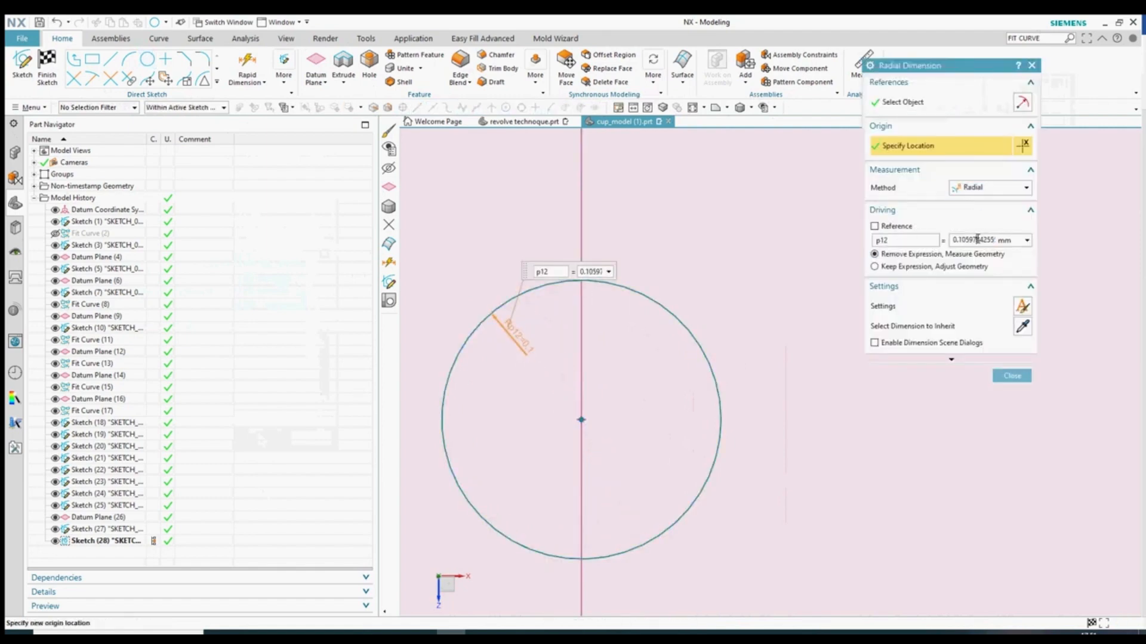
pyautogui.write('25.2')
pyautogui.press('Return')
pyautogui.scroll(-20, 742, 370)
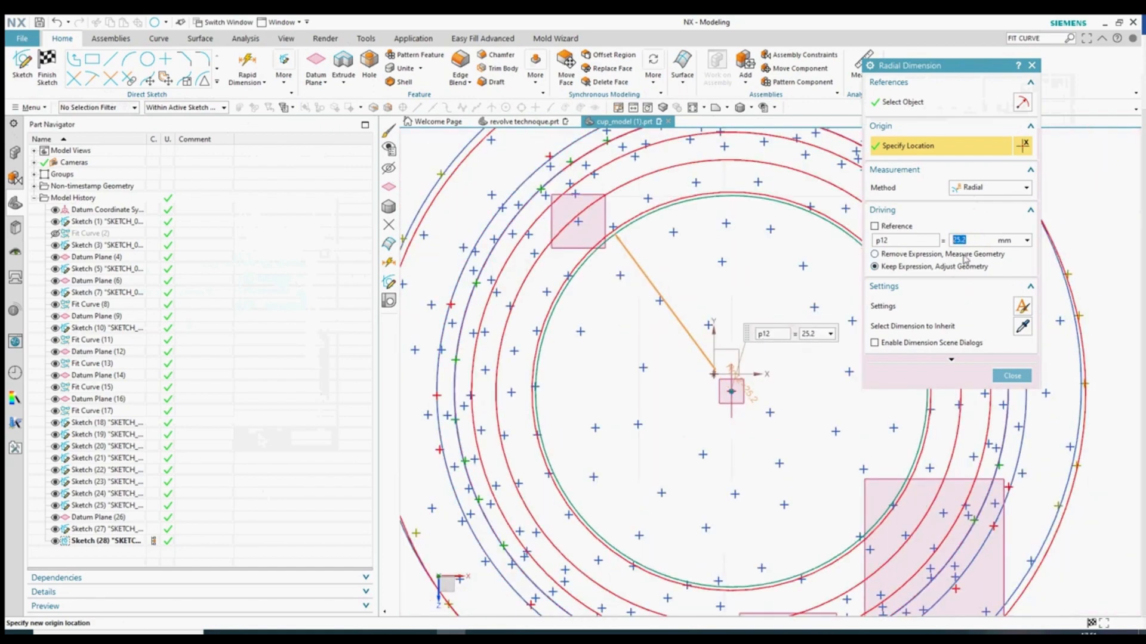
pyautogui.write('3')
pyautogui.press('Return')
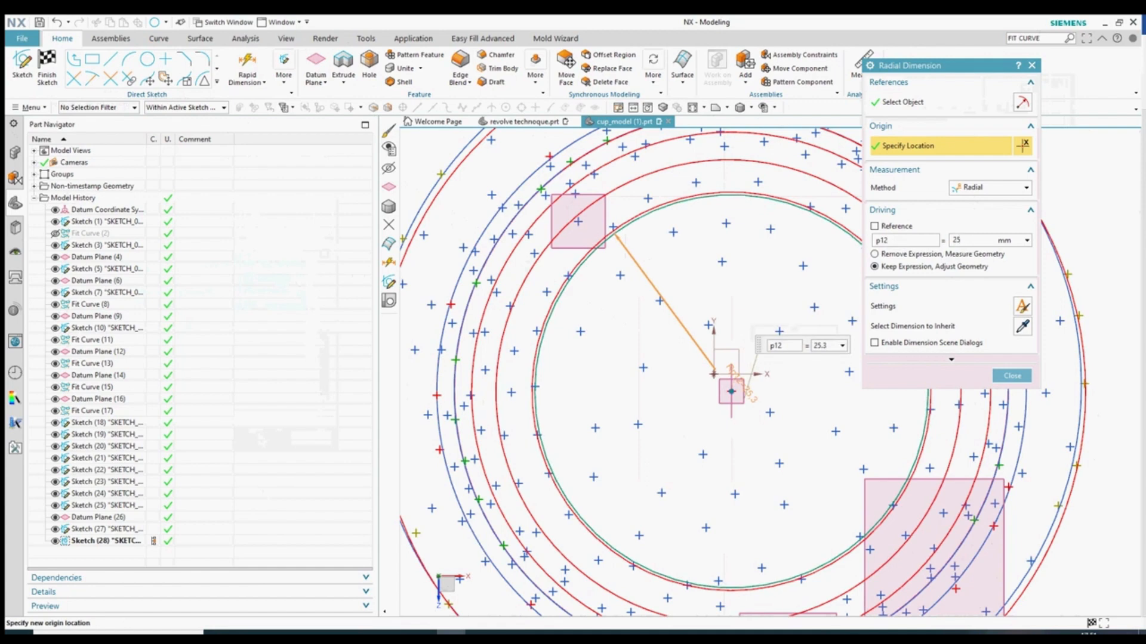
pyautogui.press('Return')
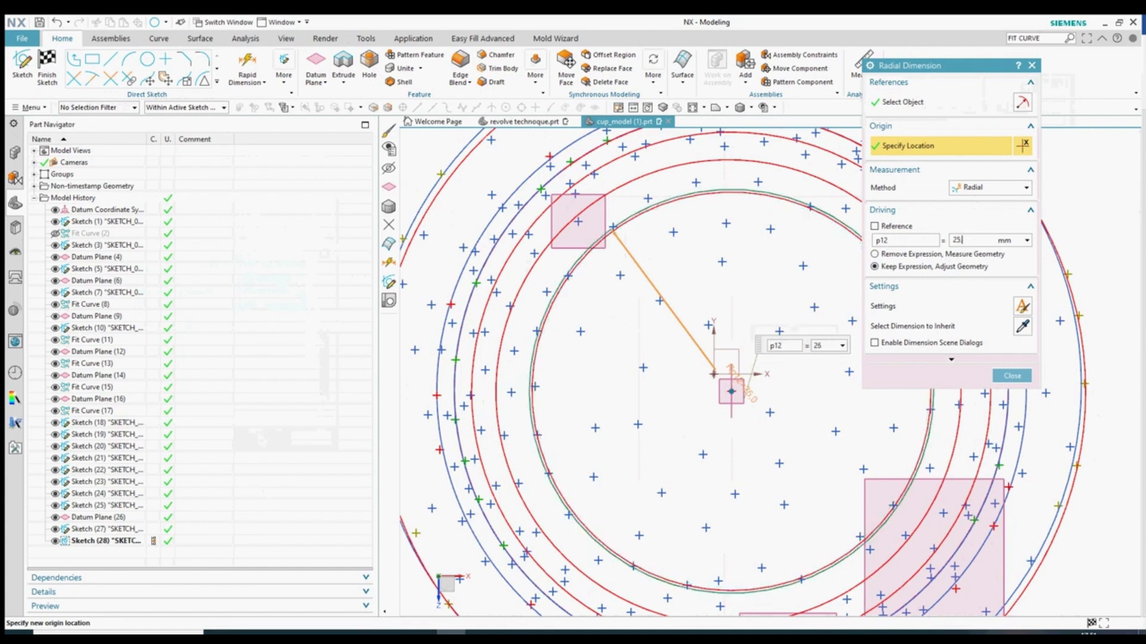
pyautogui.click(907, 241)
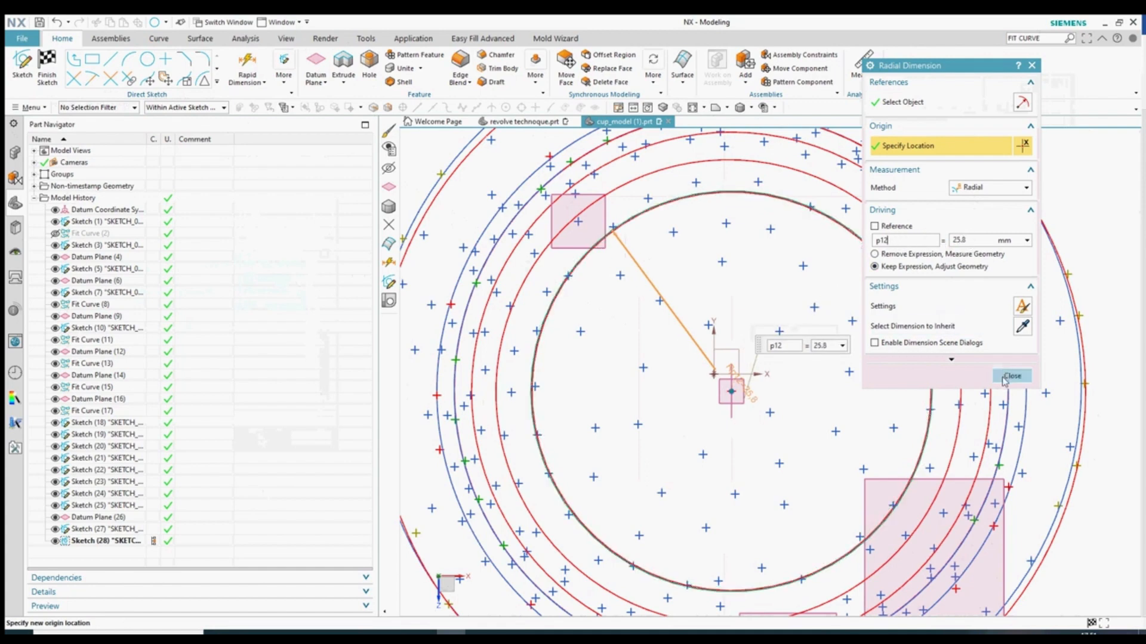
pyautogui.click(1010, 377)
pyautogui.click(45, 73)
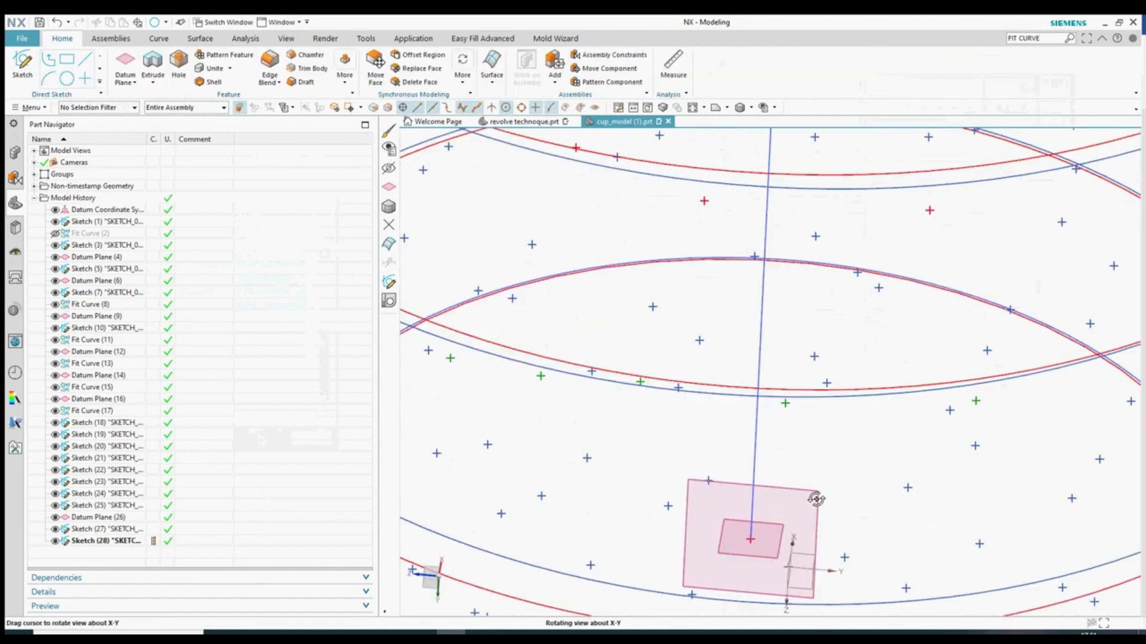
# - Hide Sketch (3) in the model history
pyautogui.click(599, 274)
pyautogui.scroll(5, 638, 349)
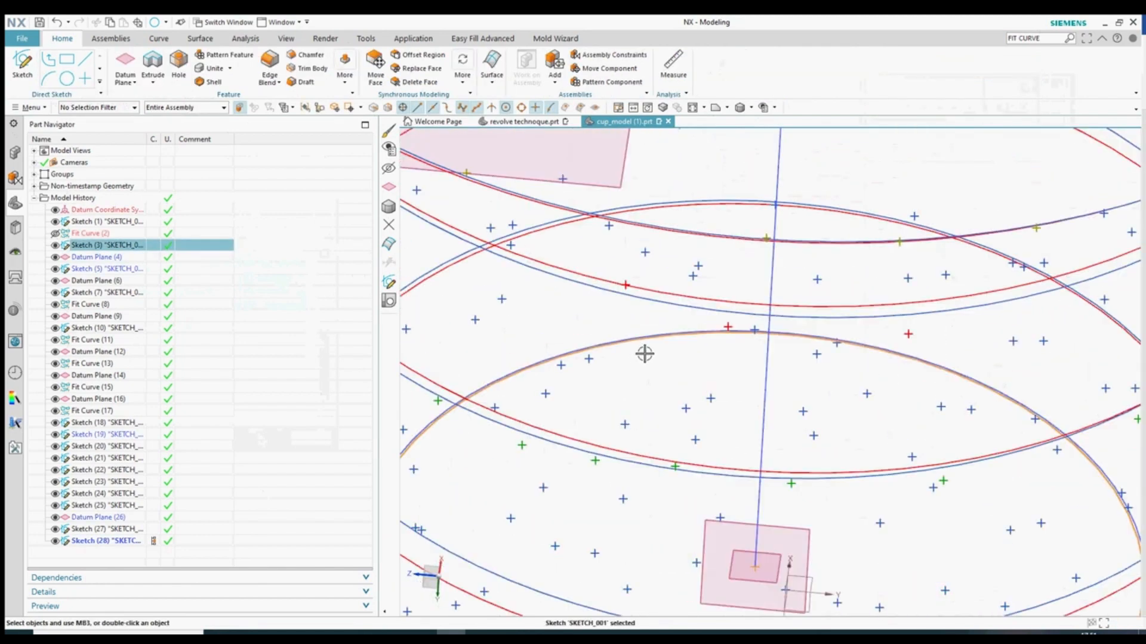
pyautogui.hotkey('ctrl', 'b')
# - Change the new circle curve's display colour to orange
pyautogui.click(639, 335)
pyautogui.click(772, 317)
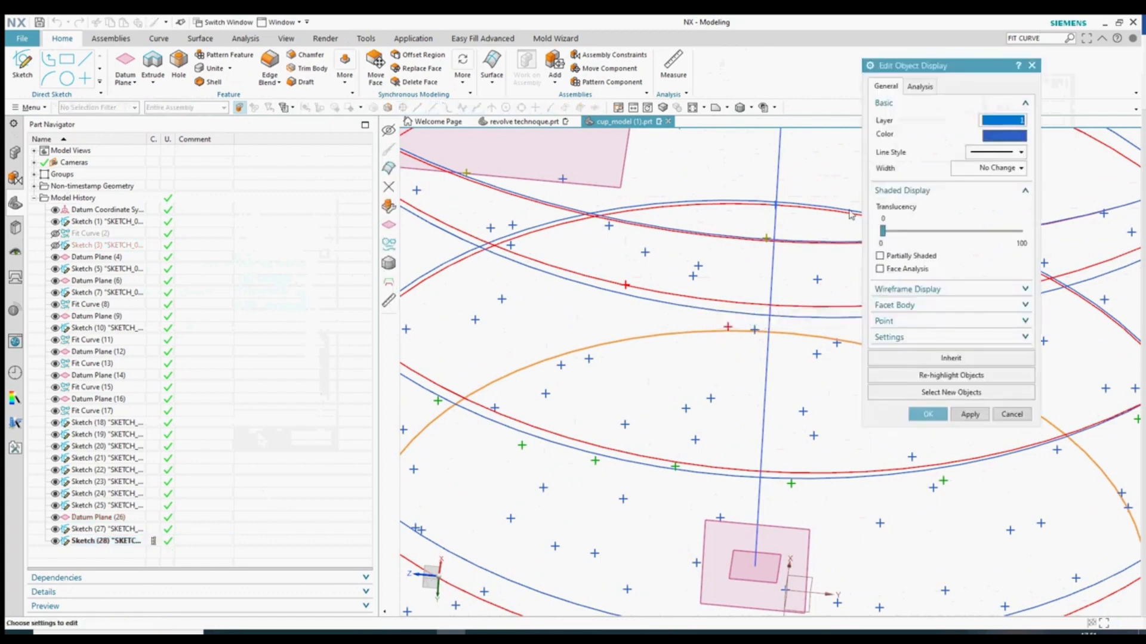
pyautogui.click(1004, 136)
pyautogui.click(979, 236)
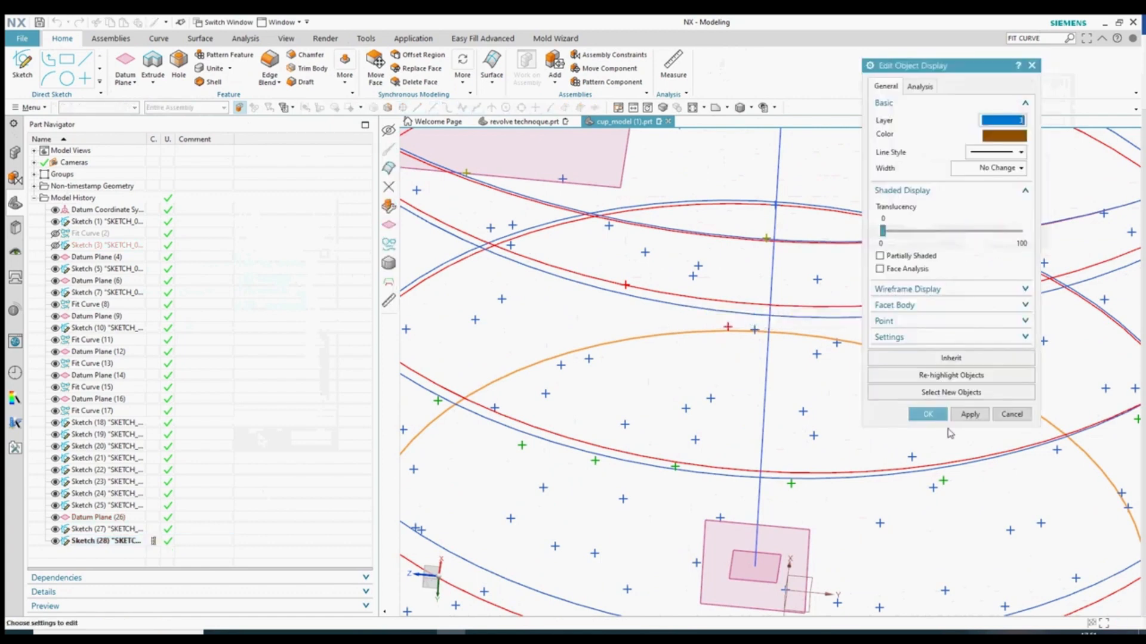
pyautogui.click(925, 412)
pyautogui.click(1032, 65)
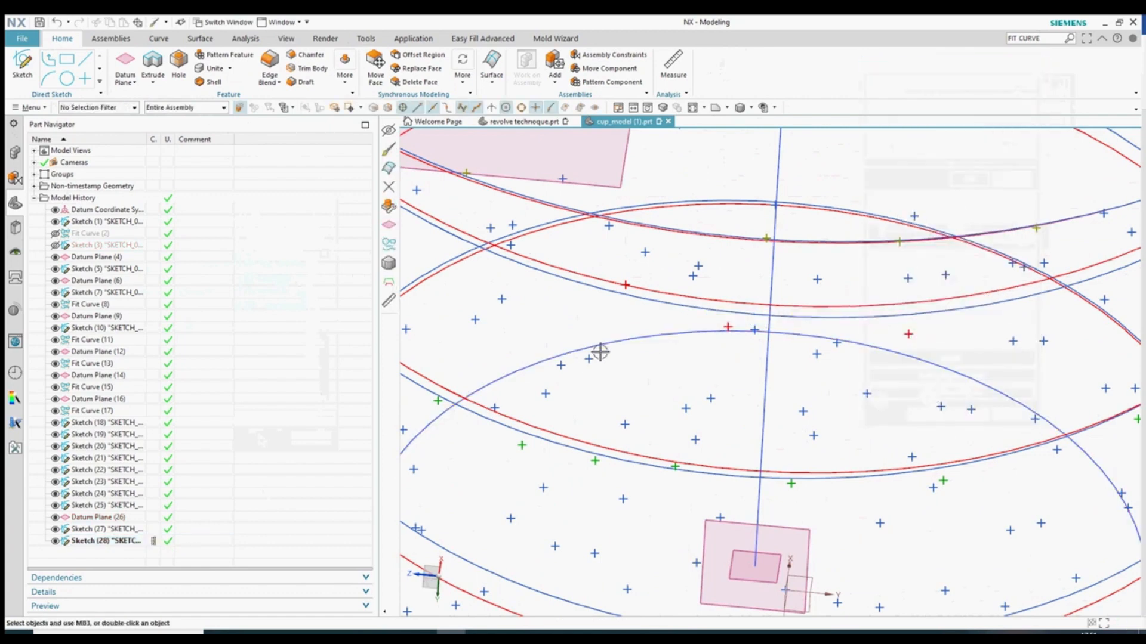
# - Reapply orange to the circle and let sketch objects show their own colours
pyautogui.scroll(-1, 710, 324)
pyautogui.rightClick(675, 332)
pyautogui.click(778, 323)
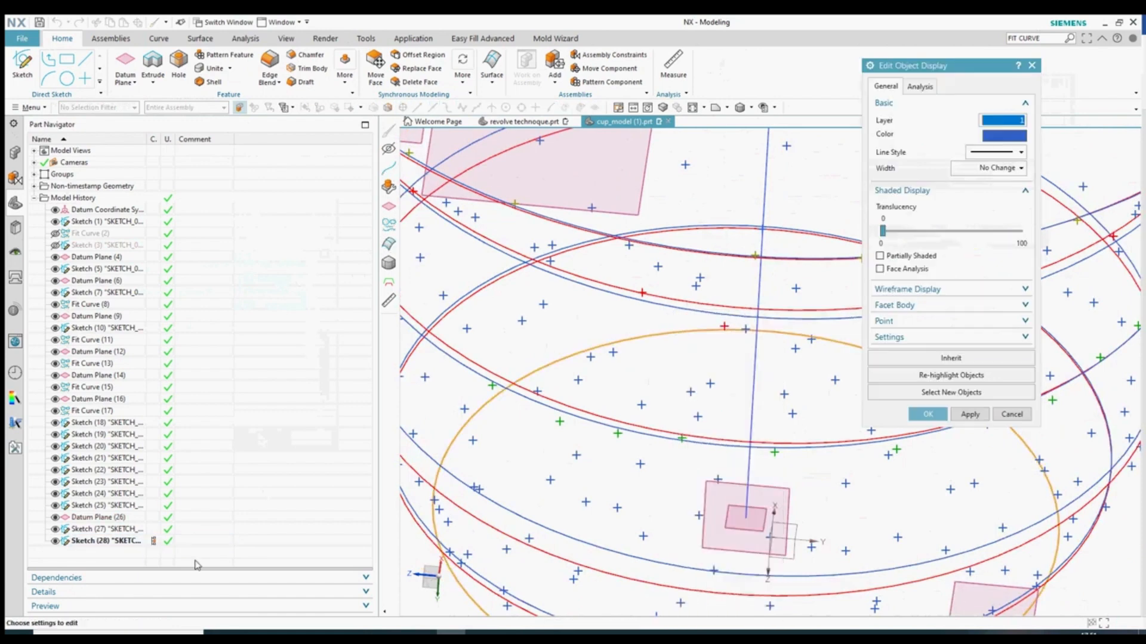
pyautogui.click(1007, 135)
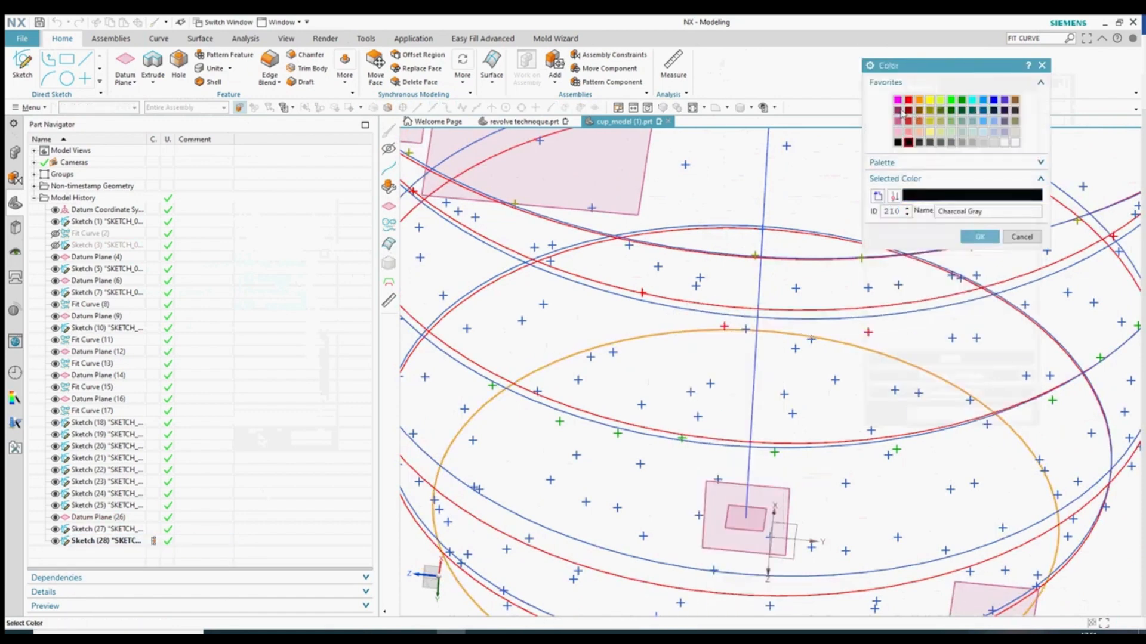
pyautogui.click(979, 237)
pyautogui.click(927, 414)
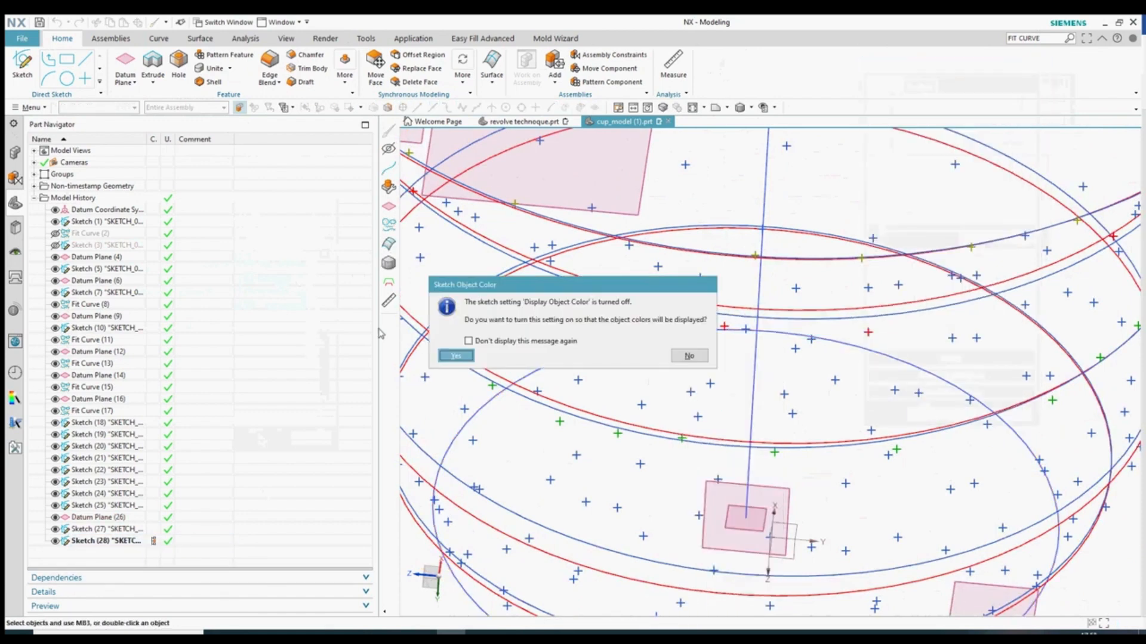
pyautogui.click(455, 357)
pyautogui.scroll(-6, 668, 389)
pyautogui.moveTo(659, 427); pyautogui.dragTo(710, 379, button='middle')
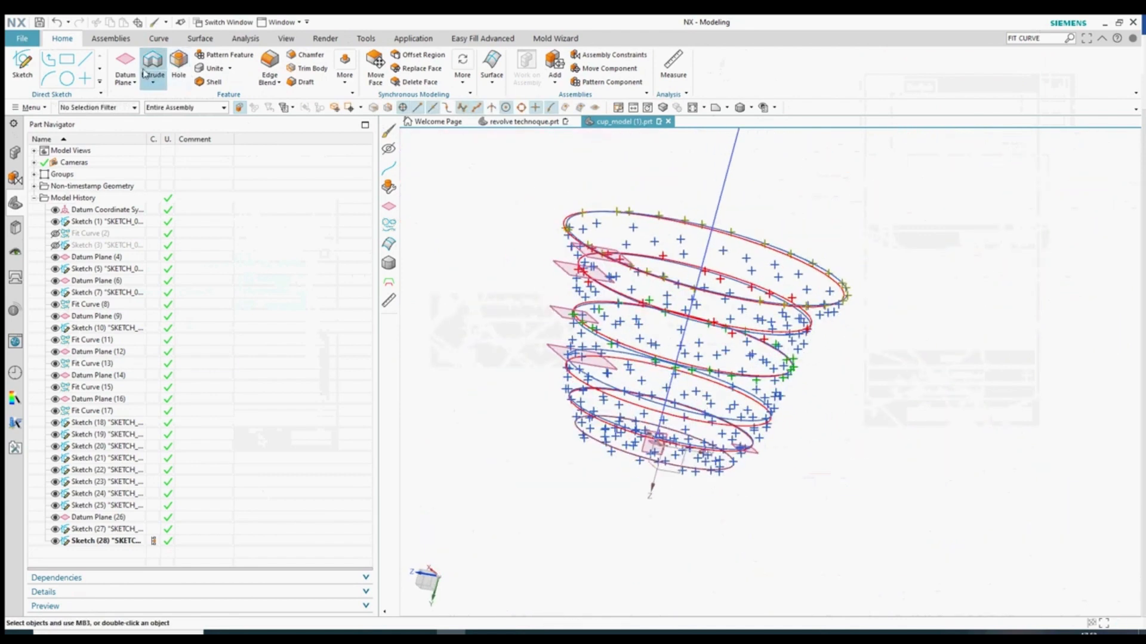
# - Start the Through Curves surface command from the surface commands list
pyautogui.scroll(1, 618, 196)
pyautogui.click(493, 76)
pyautogui.click(464, 77)
pyautogui.click(496, 79)
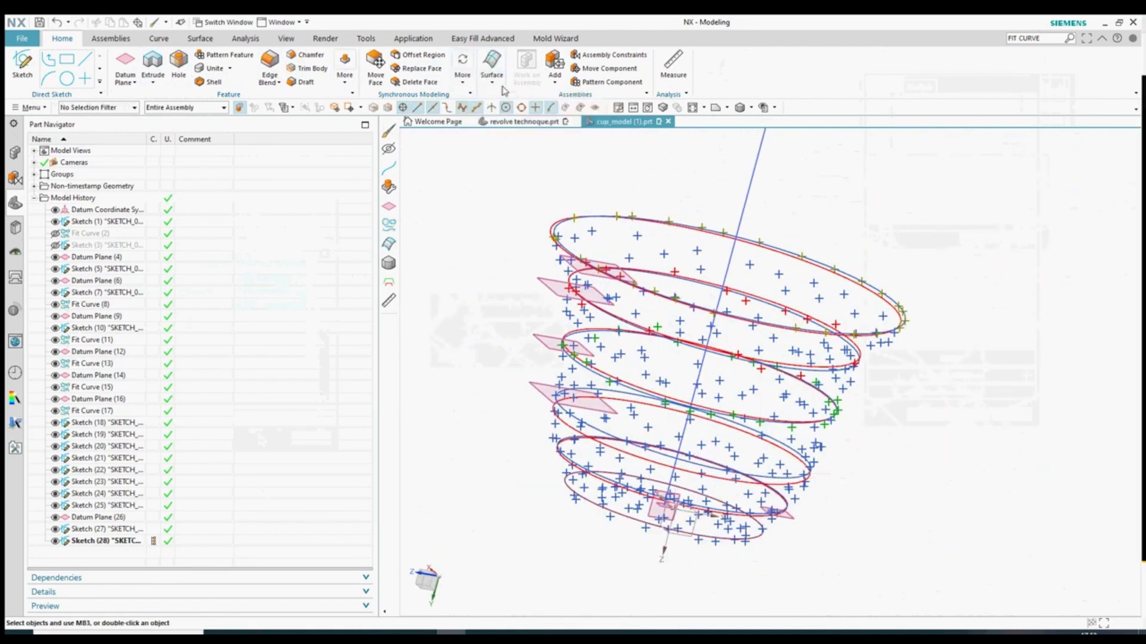
pyautogui.click(502, 80)
pyautogui.click(495, 76)
pyautogui.click(550, 110)
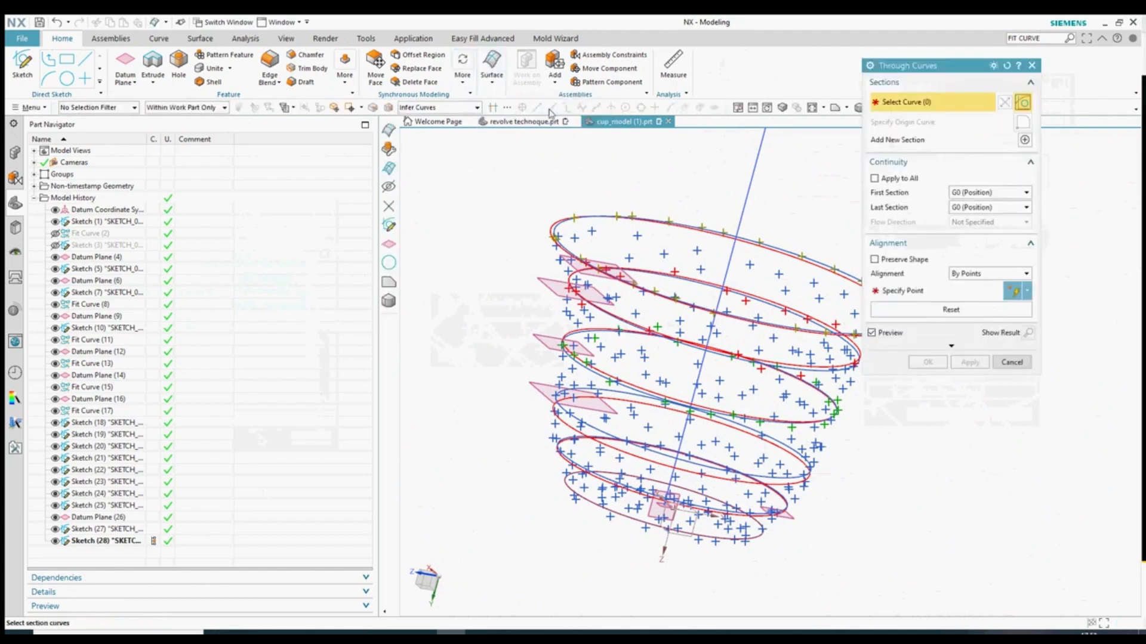
# - Select the first three ring curves as Through Curves sections
pyautogui.scroll(4, 776, 298)
pyautogui.click(798, 312)
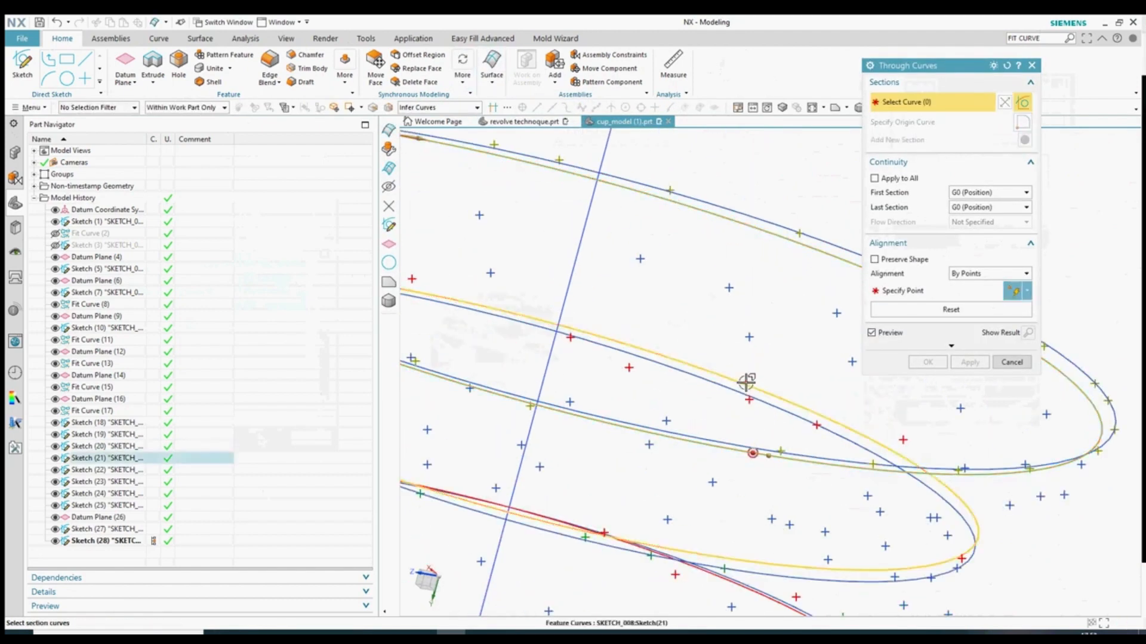
pyautogui.scroll(-4, 740, 394)
pyautogui.scroll(2, 724, 442)
pyautogui.middleClick(750, 466)
pyautogui.click(787, 446)
pyautogui.scroll(-5, 783, 446)
pyautogui.scroll(8, 752, 500)
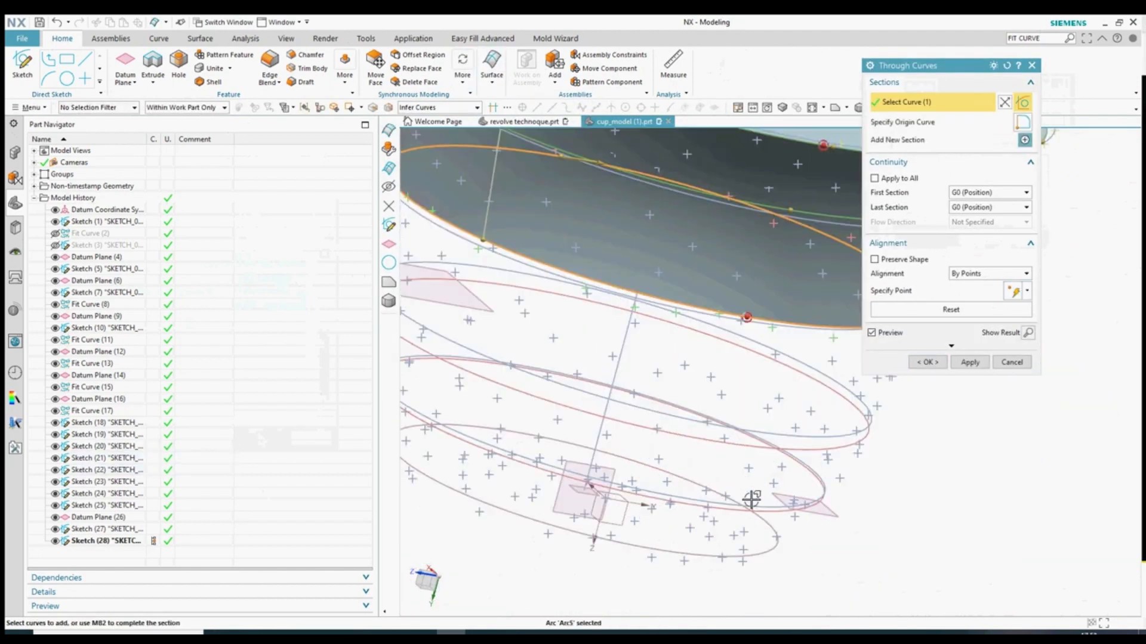
pyautogui.click(767, 398)
pyautogui.middleClick(771, 429)
pyautogui.scroll(-5, 771, 429)
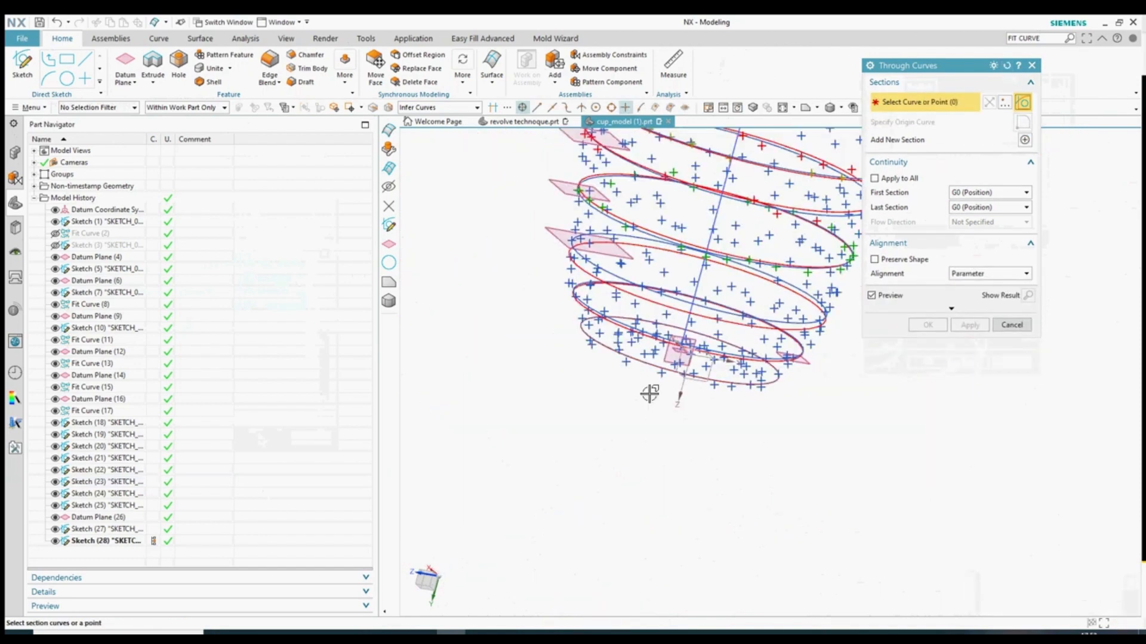
pyautogui.scroll(4, 650, 392)
pyautogui.click(637, 338)
pyautogui.scroll(-2, 612, 404)
pyautogui.scroll(1, 622, 285)
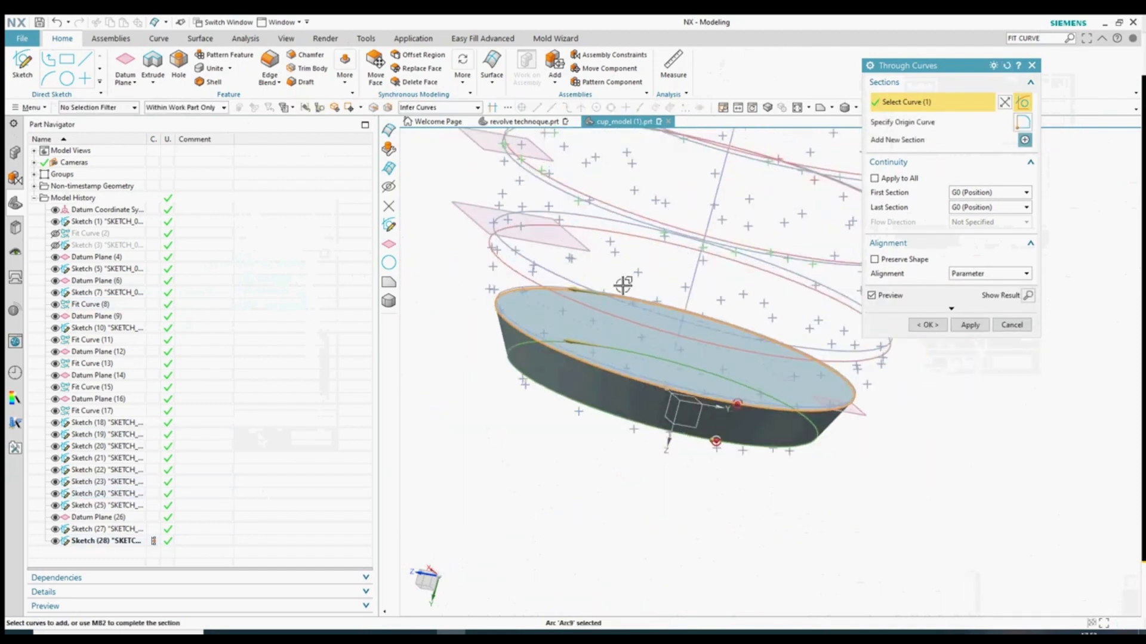
pyautogui.middleClick(630, 325)
# - Add the remaining ring curves, through Sketch (21) and Sketch (20), as sections
pyautogui.click(629, 326)
pyautogui.scroll(-2, 596, 375)
pyautogui.scroll(3, 634, 266)
pyautogui.middleClick(628, 267)
pyautogui.click(588, 283)
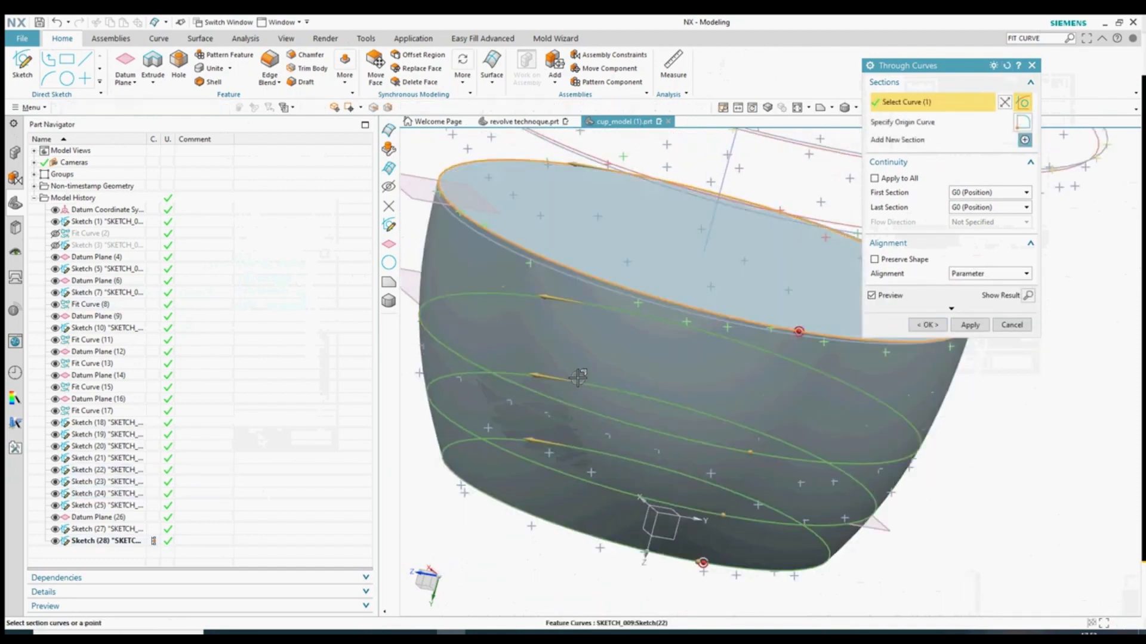
pyautogui.scroll(-3, 577, 376)
pyautogui.scroll(2, 614, 266)
pyautogui.middleClick(612, 266)
pyautogui.scroll(4, 591, 263)
pyautogui.click(575, 276)
pyautogui.scroll(-6, 650, 340)
pyautogui.scroll(3, 644, 262)
pyautogui.middleClick(697, 408)
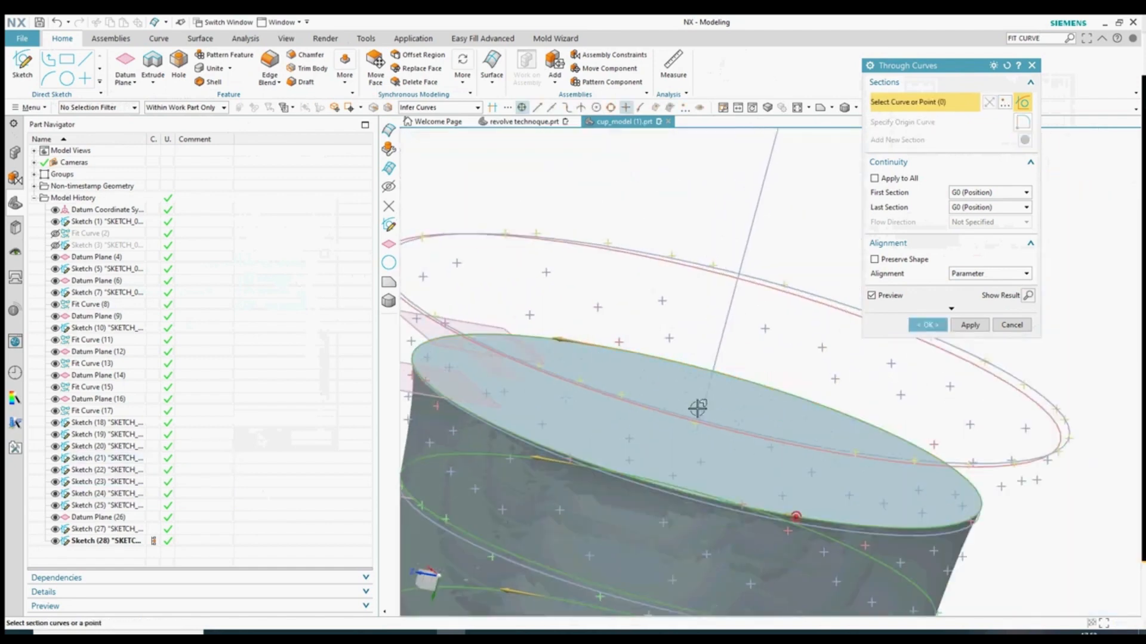
pyautogui.scroll(5, 699, 410)
pyautogui.click(739, 422)
pyautogui.scroll(-5, 767, 424)
# - Set the Through Curves body type to Sheet
pyautogui.moveTo(768, 424); pyautogui.dragTo(782, 239, button='middle')
pyautogui.click(957, 310)
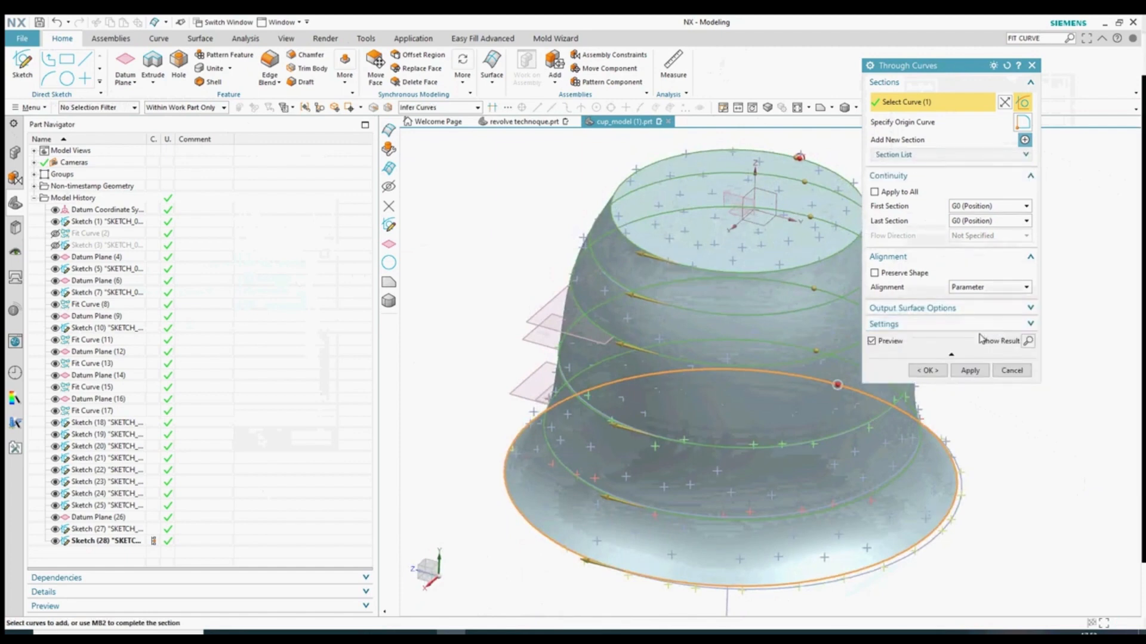
pyautogui.click(981, 325)
pyautogui.click(979, 364)
# - Create the Through Curves (29) surface, then box-select it with its features and hide them
pyautogui.click(927, 512)
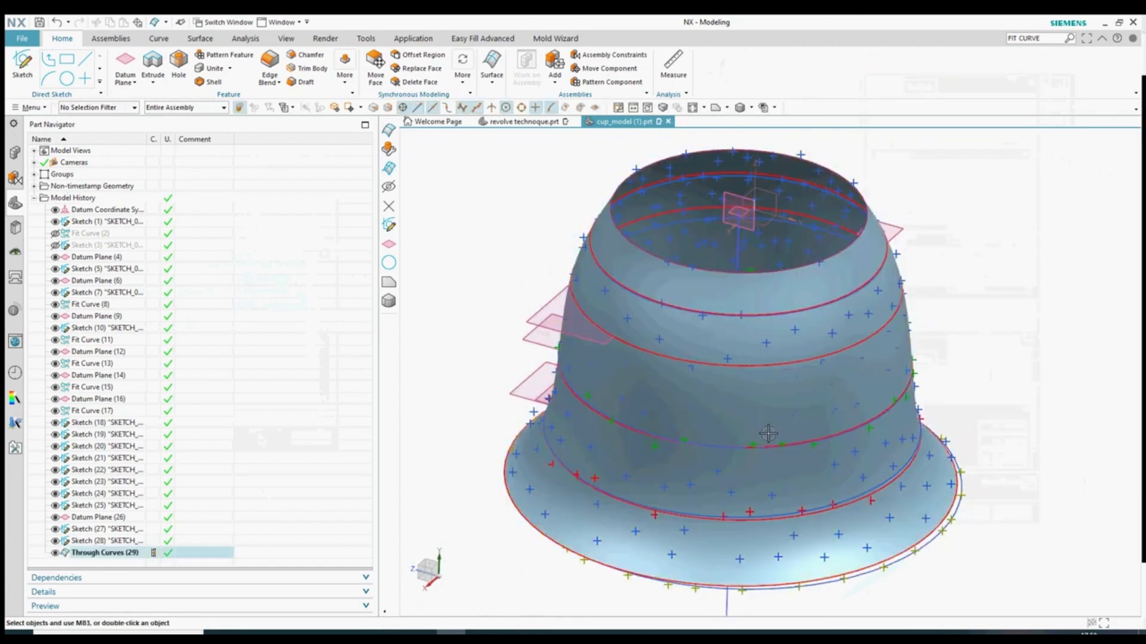
pyautogui.moveTo(955, 453); pyautogui.dragTo(1013, 391, button='middle')
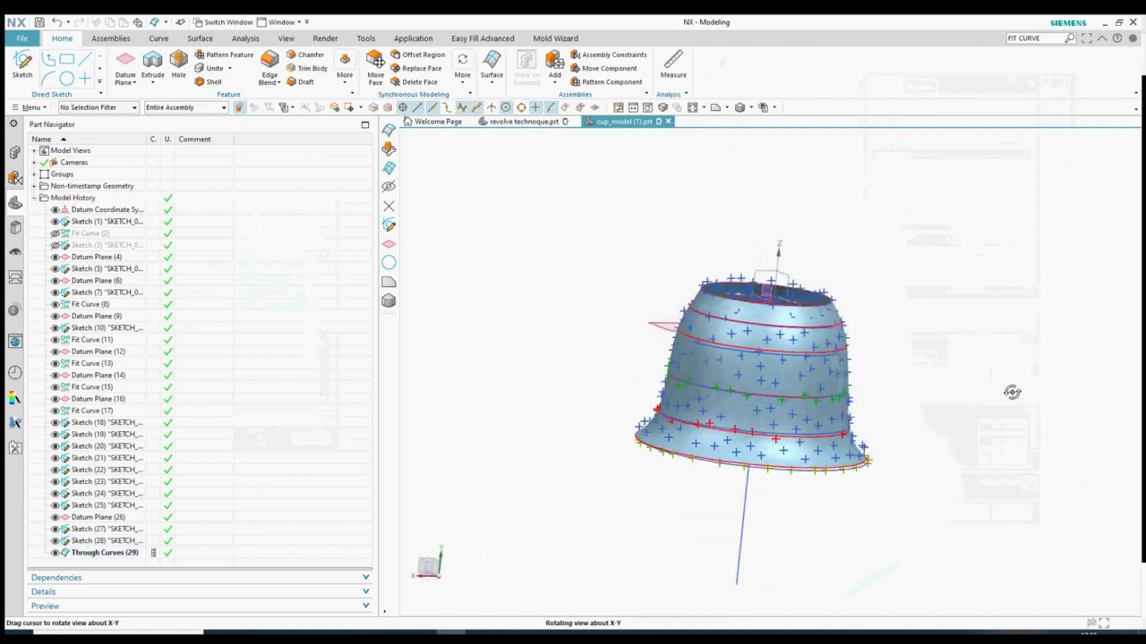
pyautogui.scroll(2, 828, 424)
pyautogui.click(716, 109)
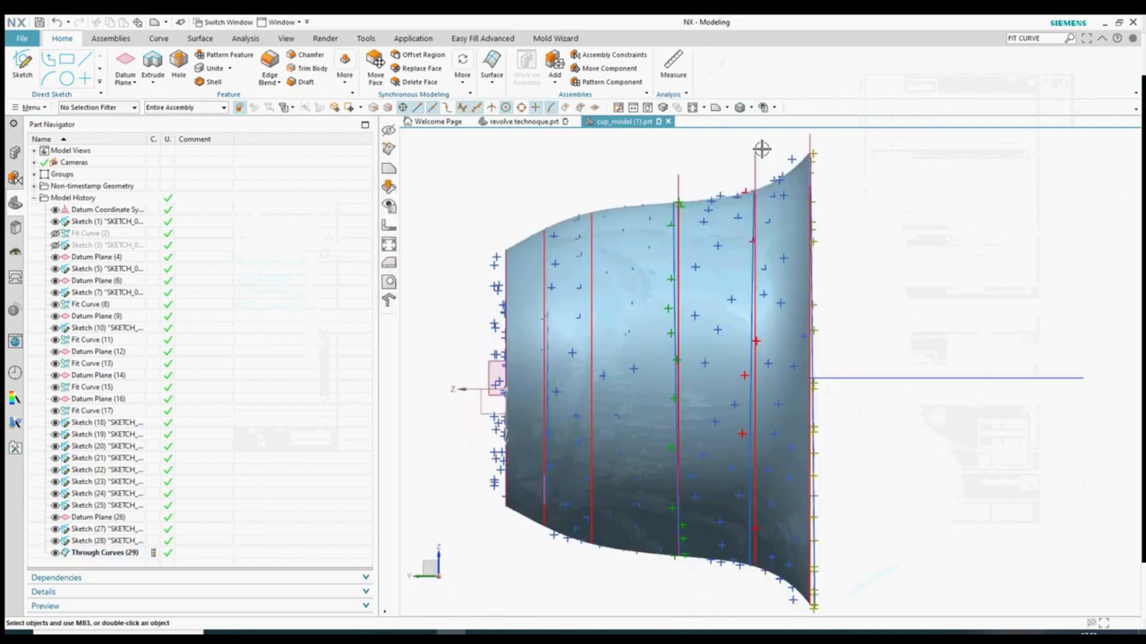
pyautogui.scroll(-4, 790, 332)
pyautogui.moveTo(905, 167); pyautogui.dragTo(688, 491)
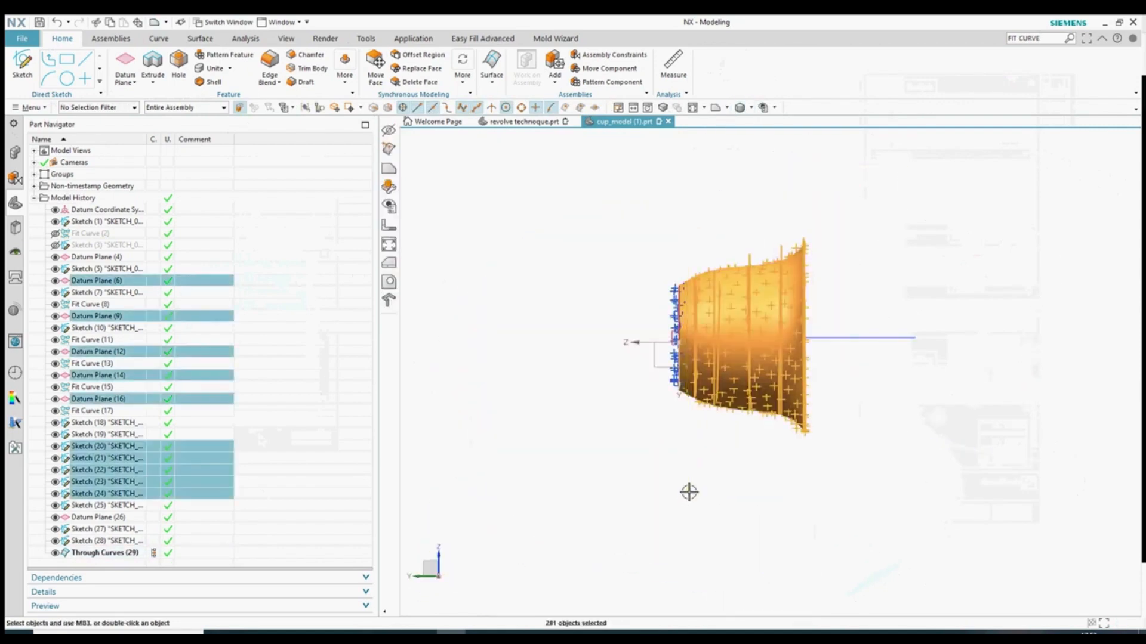
pyautogui.hotkey('ctrl', 'b')
# - Orbit and zoom to an oblique view of the remaining end point ring
pyautogui.moveTo(685, 437); pyautogui.dragTo(979, 309, button='middle')
pyautogui.scroll(3, 686, 277)
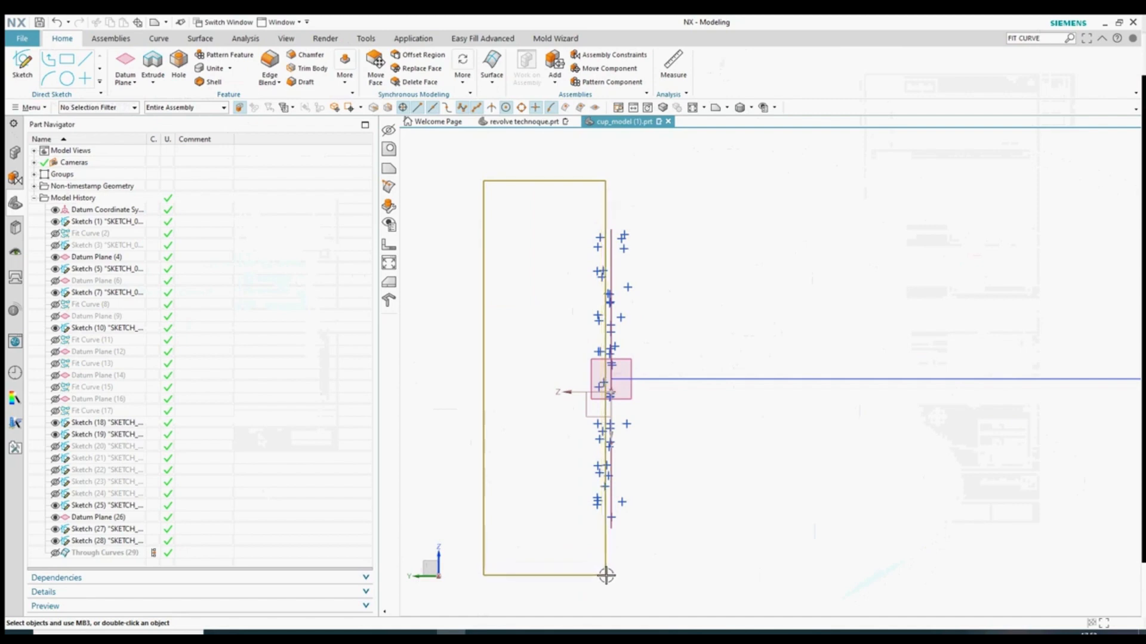
pyautogui.moveTo(621, 506); pyautogui.dragTo(760, 423, button='middle')
pyautogui.scroll(-3, 761, 423)
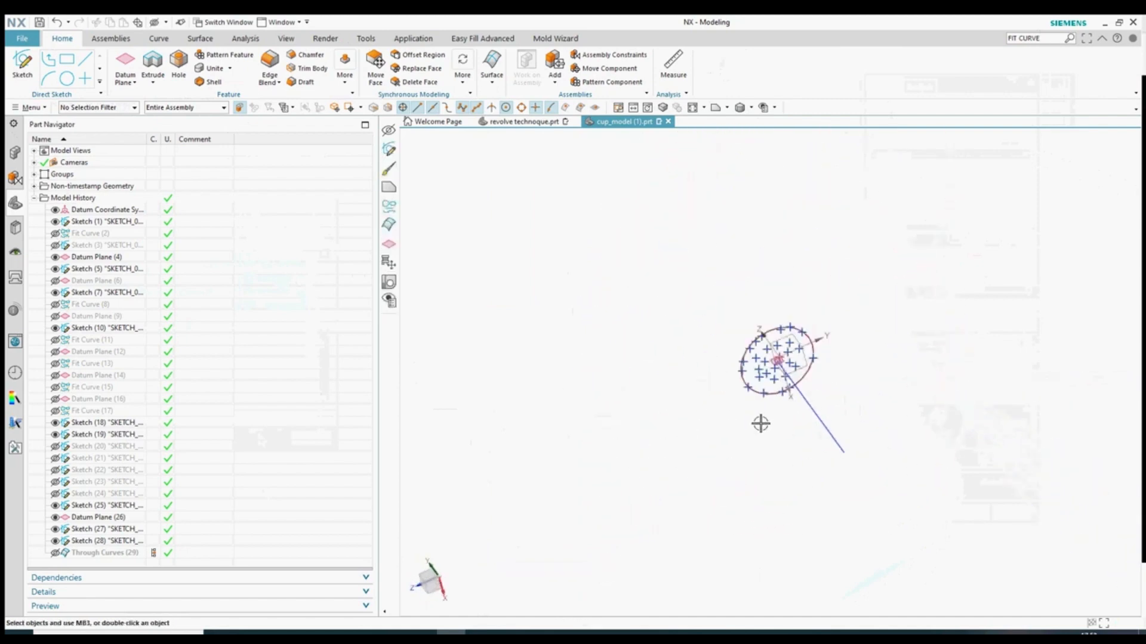
pyautogui.scroll(4, 791, 362)
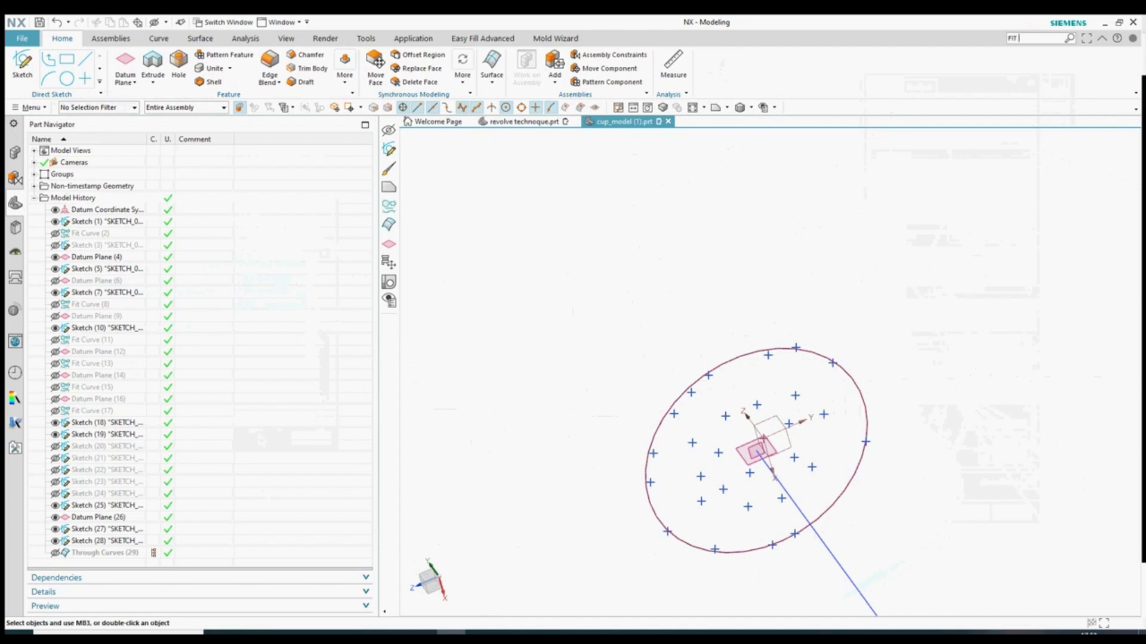
# - Run Fit Surface on the point group with the U and V degrees lowered to 1
pyautogui.write('FIT SURFQACE')
pyautogui.press('Return')
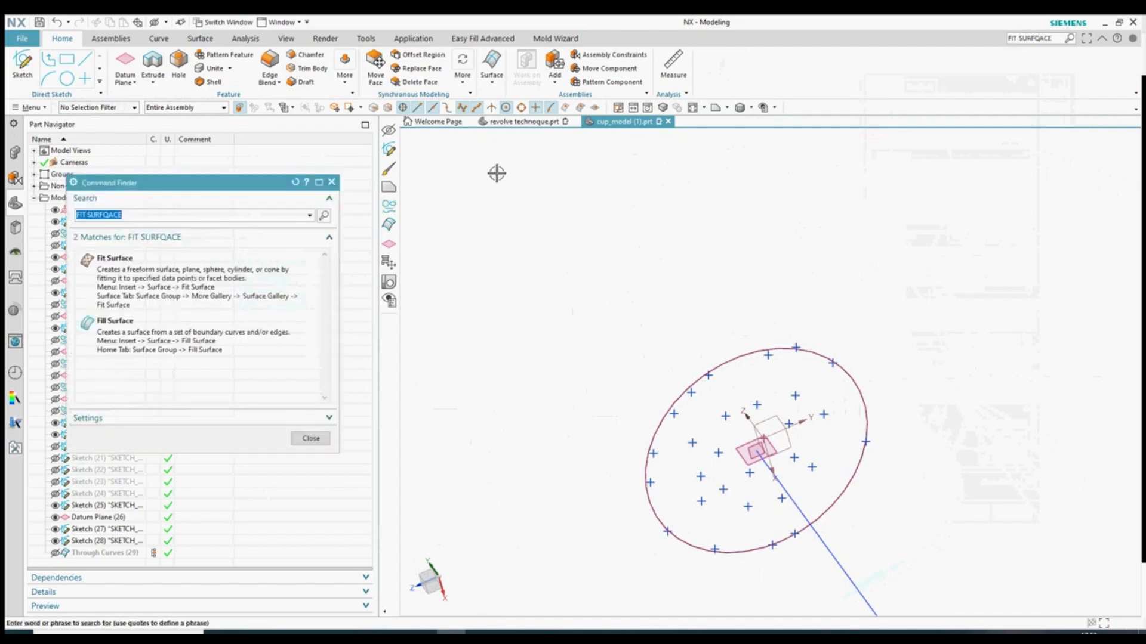
pyautogui.click(117, 301)
pyautogui.click(726, 413)
pyautogui.scroll(-4, 637, 311)
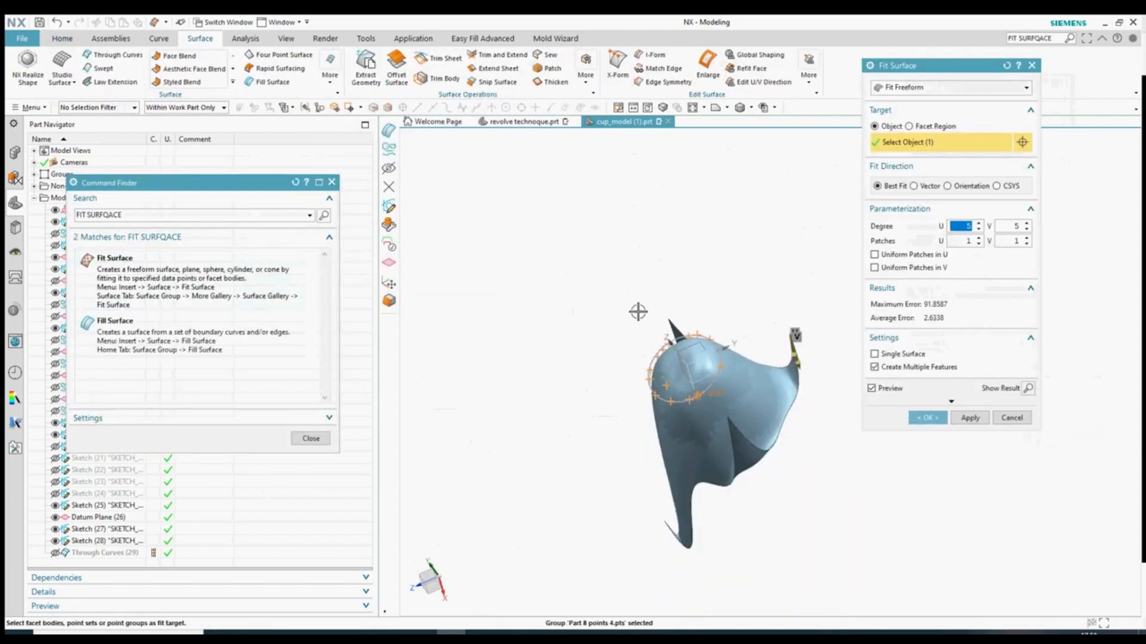
pyautogui.scroll(5, 583, 284)
pyautogui.click(979, 231)
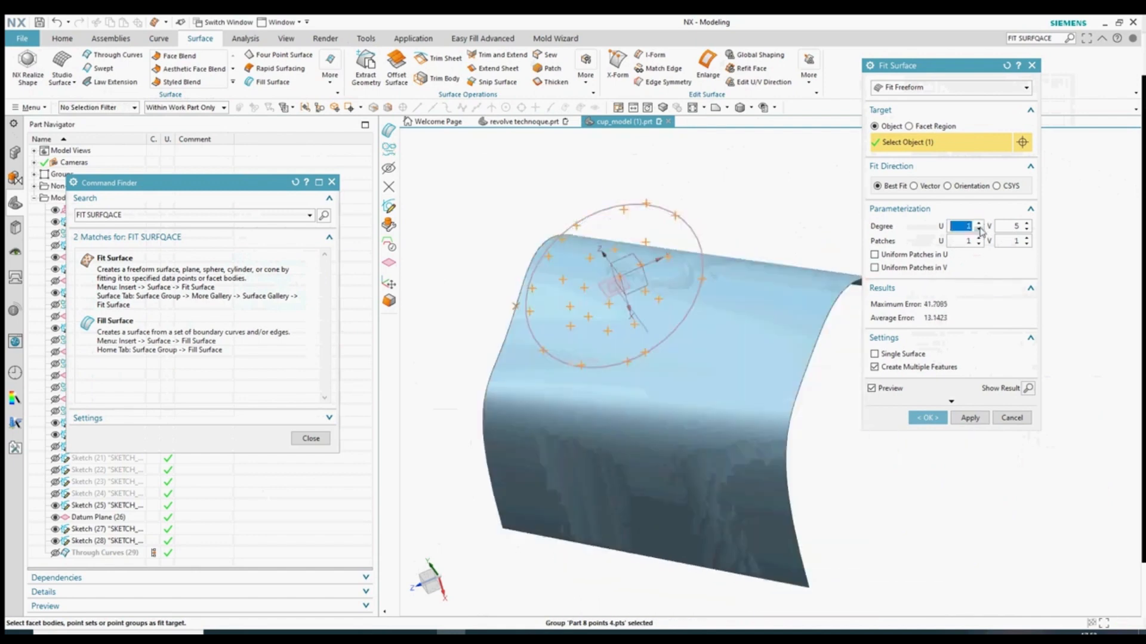
pyautogui.click(1027, 230)
pyautogui.click(1026, 230)
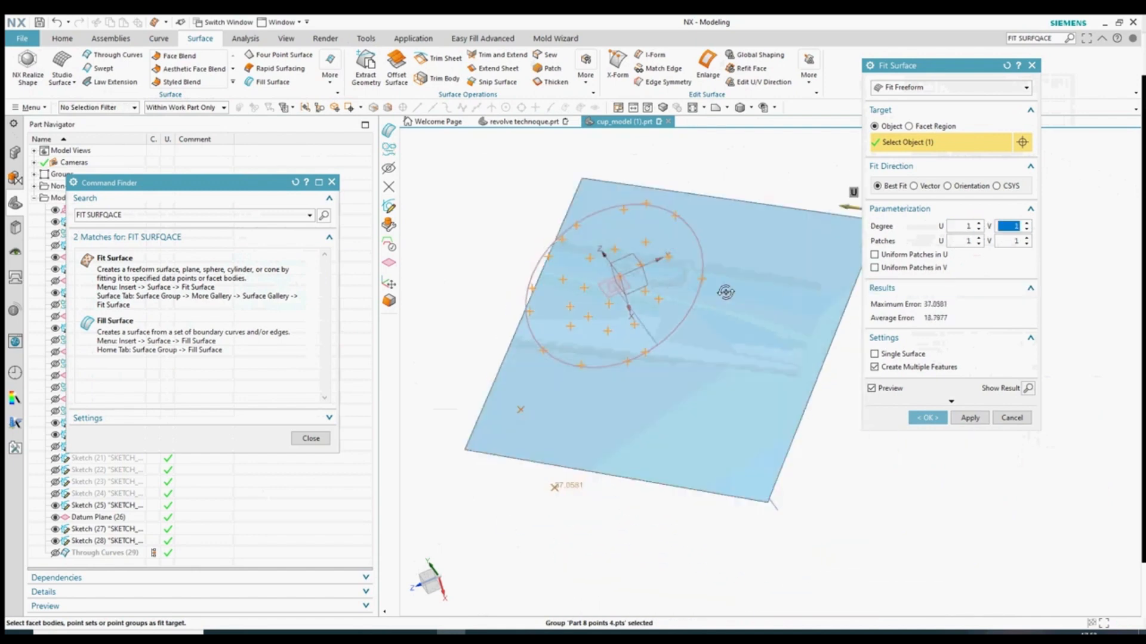
# - Fit along the Y-axis direction at degree 2 in U and V with more patches
pyautogui.moveTo(725, 292); pyautogui.dragTo(755, 367, button='middle')
pyautogui.click(914, 187)
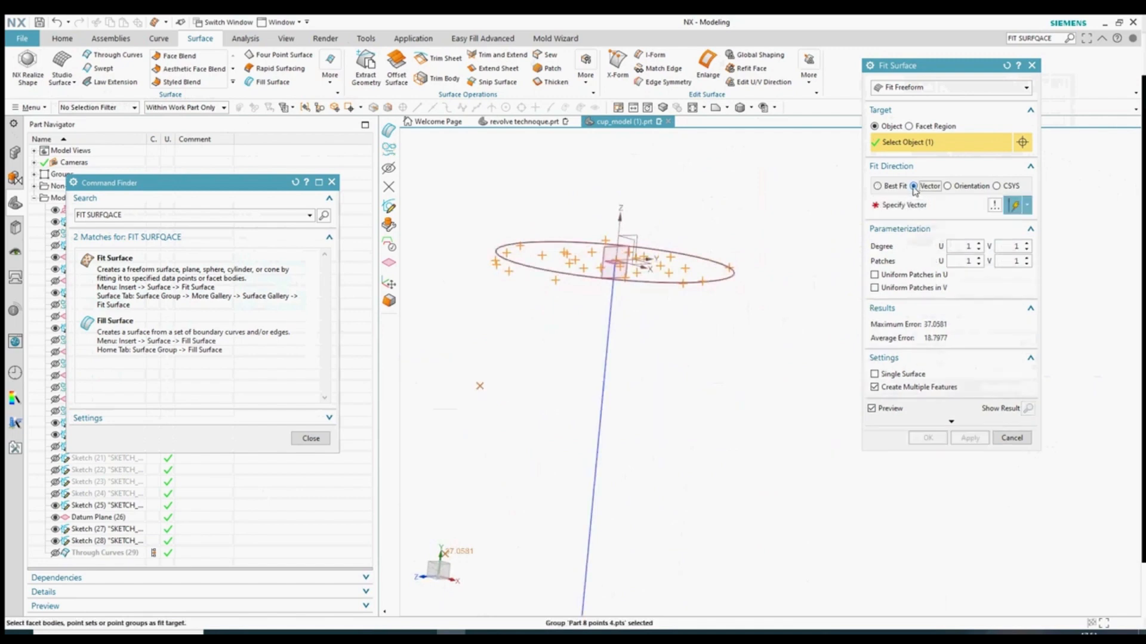
pyautogui.click(771, 337)
pyautogui.click(979, 243)
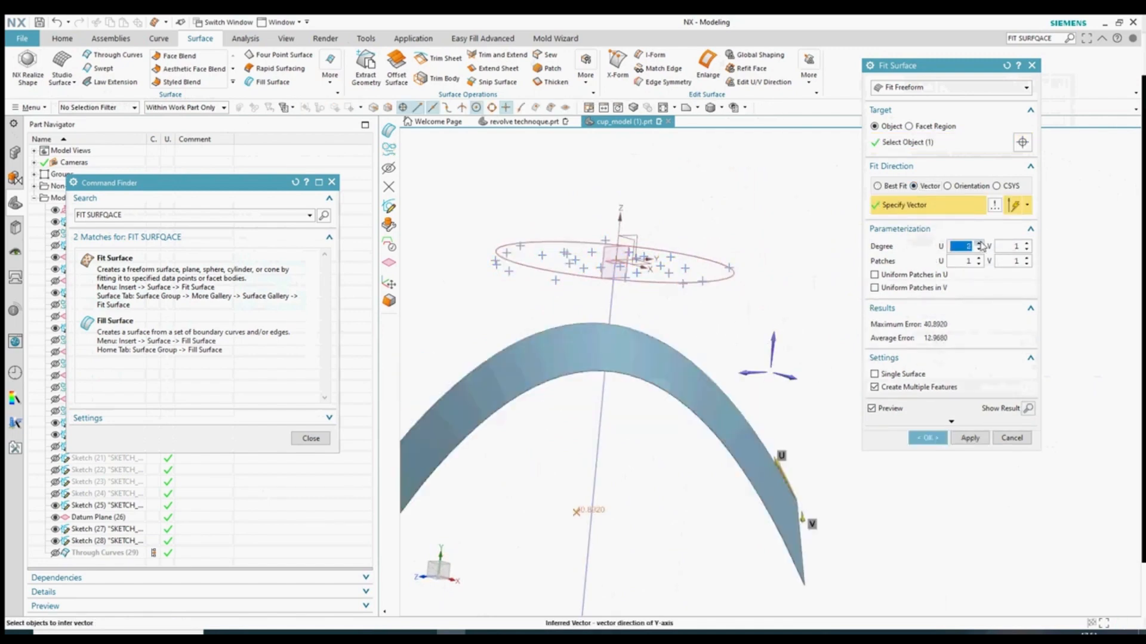
pyautogui.click(1027, 243)
pyautogui.click(979, 259)
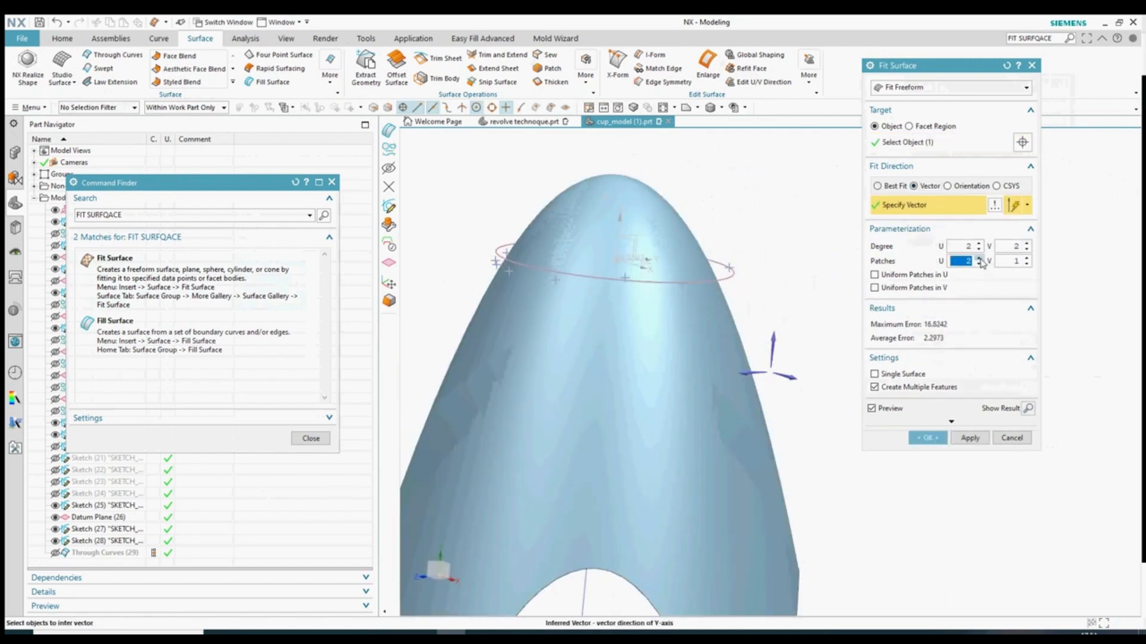
pyautogui.click(979, 258)
pyautogui.click(979, 259)
pyautogui.click(980, 258)
pyautogui.click(979, 258)
pyautogui.doubleClick(1027, 258)
pyautogui.doubleClick(1027, 258)
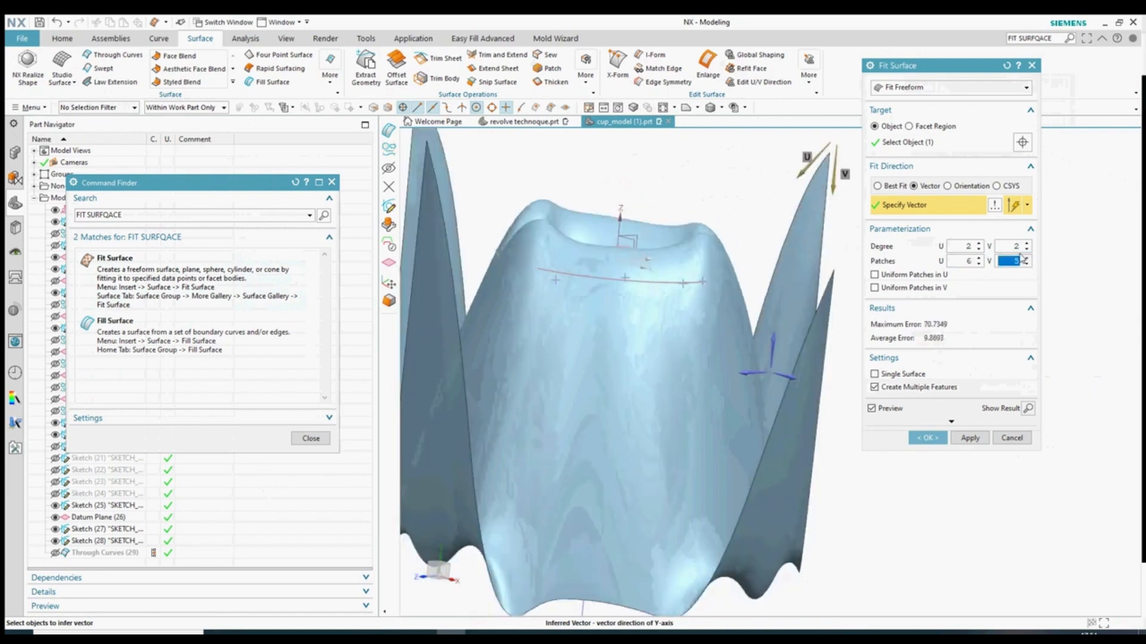
# - Reduce patches to 2 in U and V and raise both degrees to 5
pyautogui.moveTo(781, 298); pyautogui.dragTo(789, 354, button='middle')
pyautogui.click(978, 264)
pyautogui.click(978, 265)
pyautogui.click(977, 264)
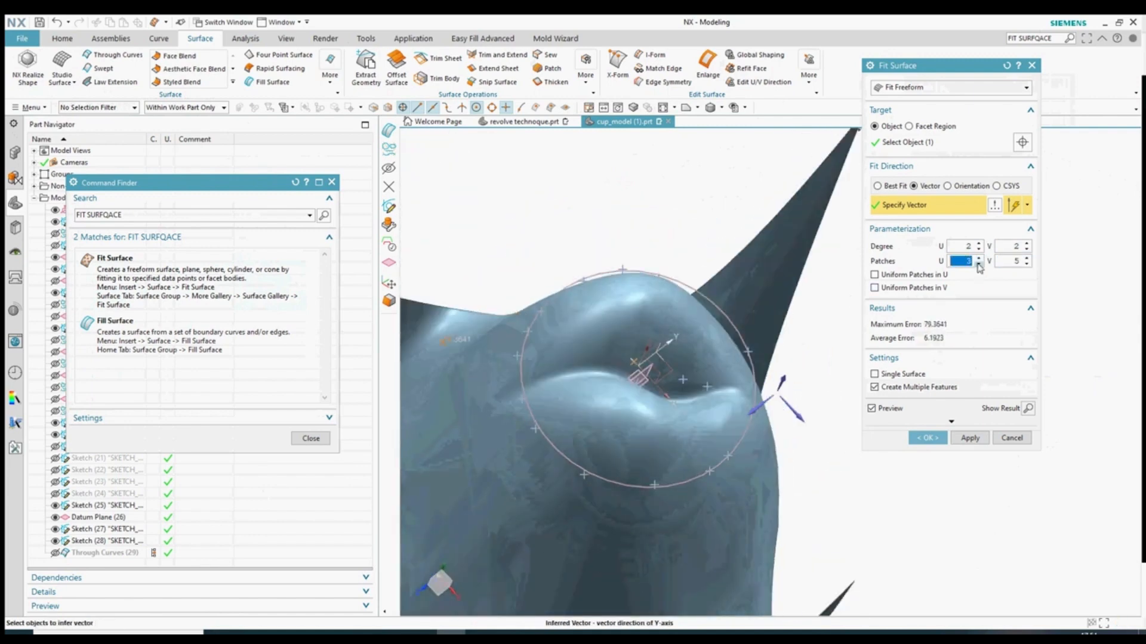
pyautogui.click(977, 264)
pyautogui.click(1026, 264)
pyautogui.click(1026, 264)
pyautogui.click(1026, 264)
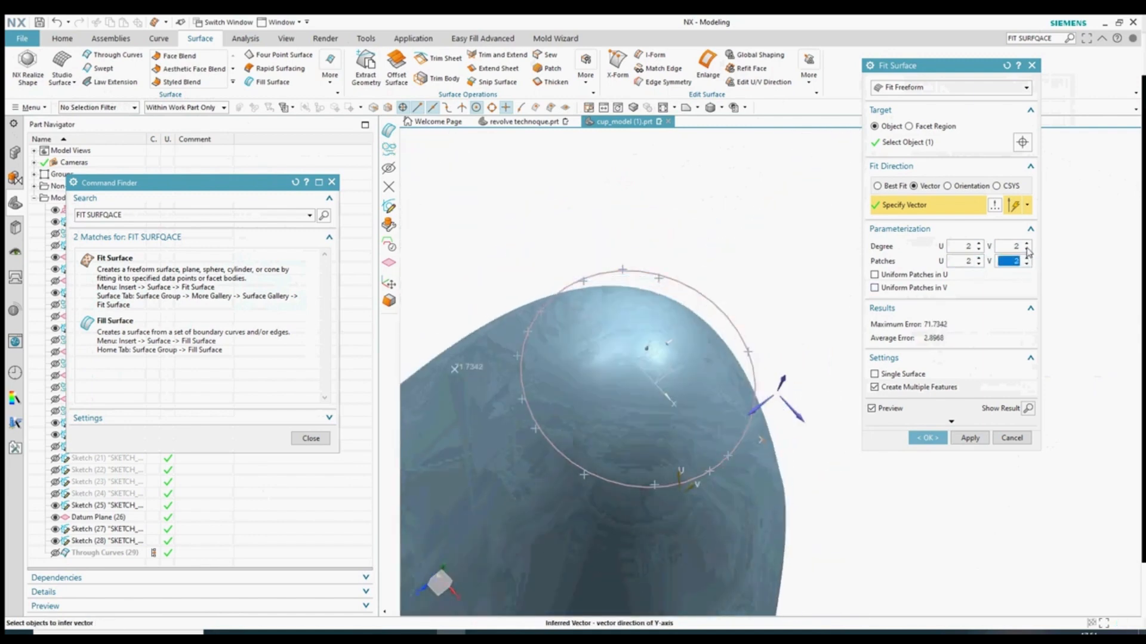
pyautogui.click(1027, 243)
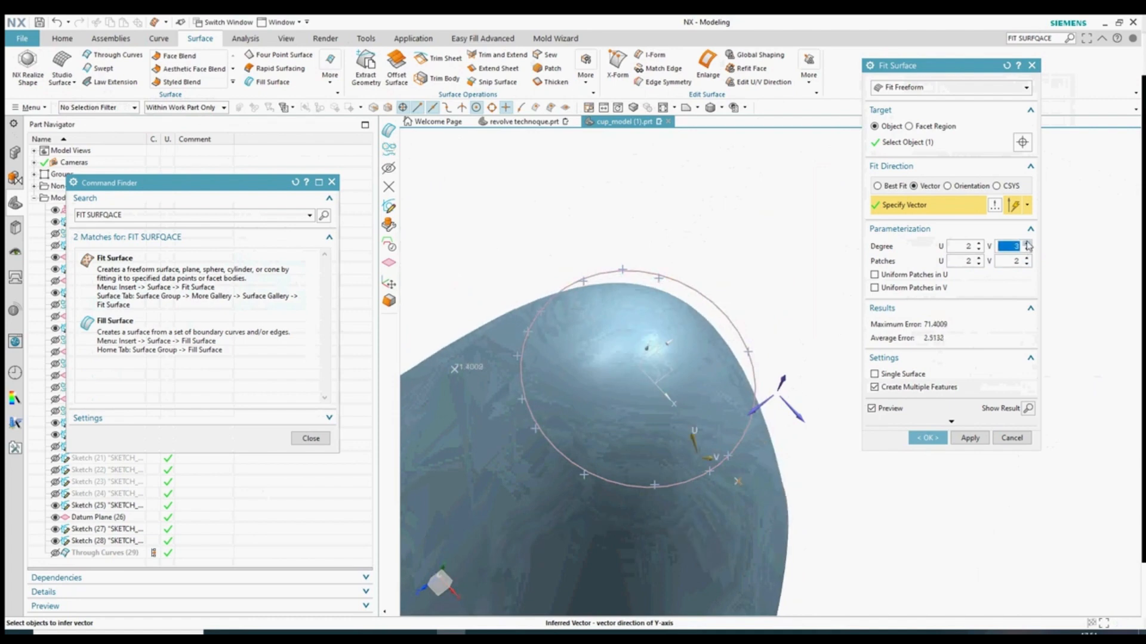
pyautogui.click(1027, 244)
pyautogui.click(1027, 243)
pyautogui.moveTo(801, 301); pyautogui.dragTo(813, 259, button='middle')
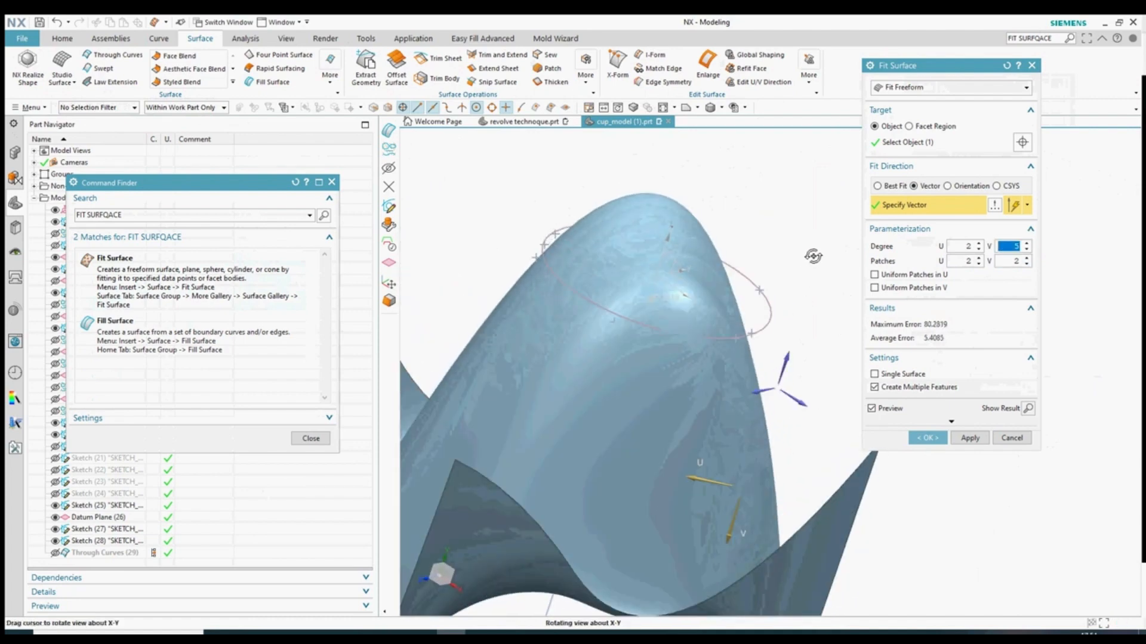
pyautogui.click(978, 243)
pyautogui.click(978, 244)
pyautogui.click(977, 243)
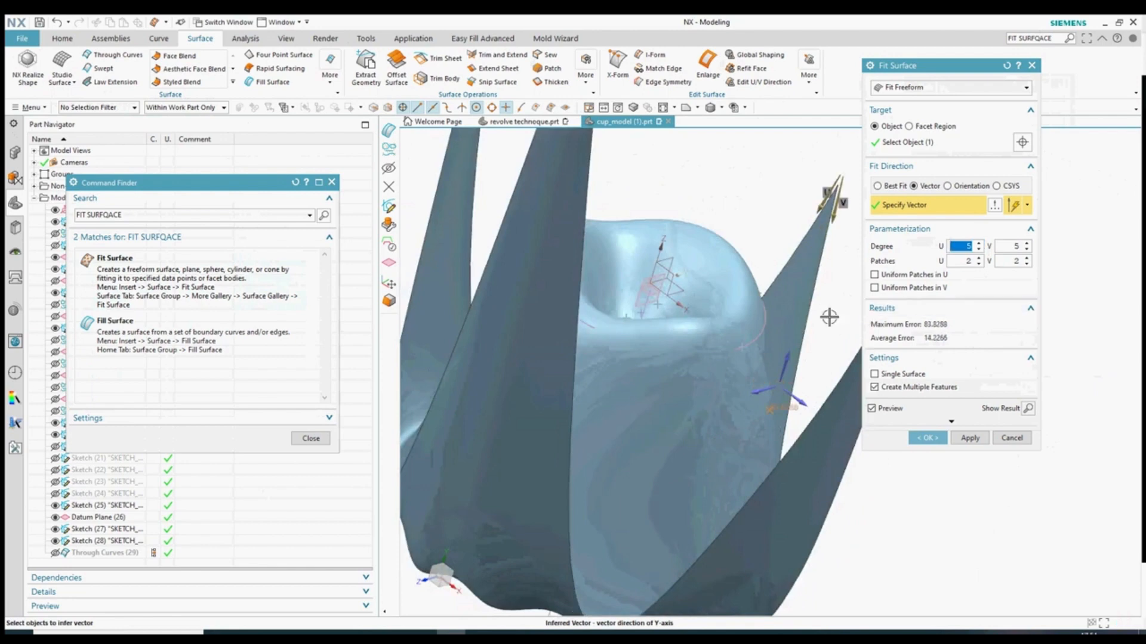
# - Switch back to Best Fit, try U degree 2 and V degree 3, then cancel the fit
pyautogui.moveTo(829, 317); pyautogui.dragTo(770, 349, button='middle')
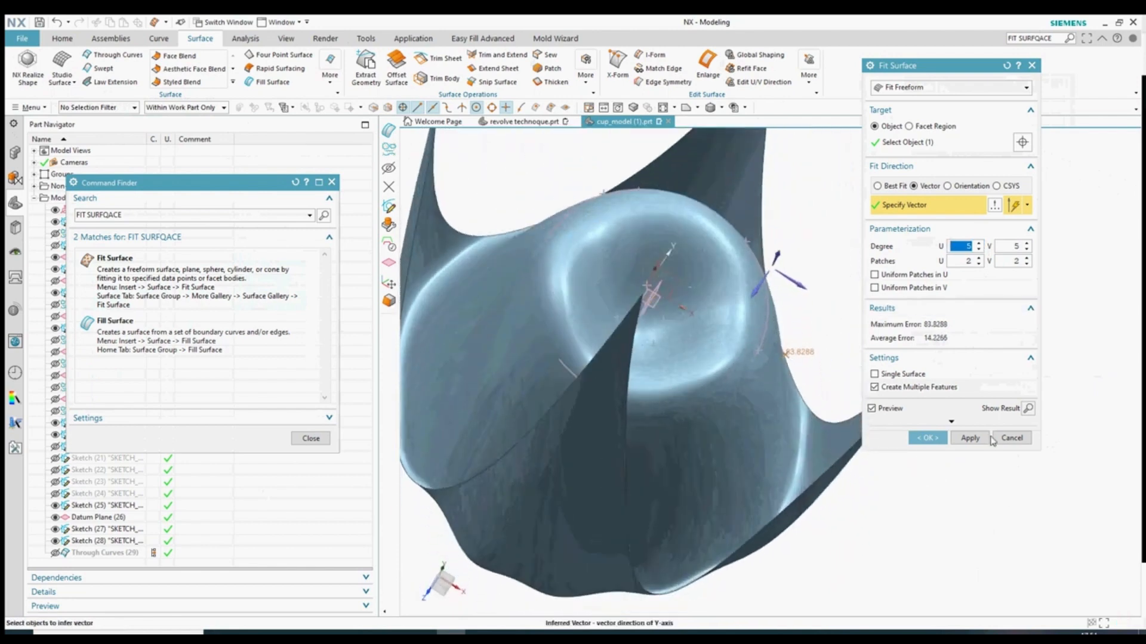
pyautogui.moveTo(797, 396); pyautogui.dragTo(756, 371, button='middle')
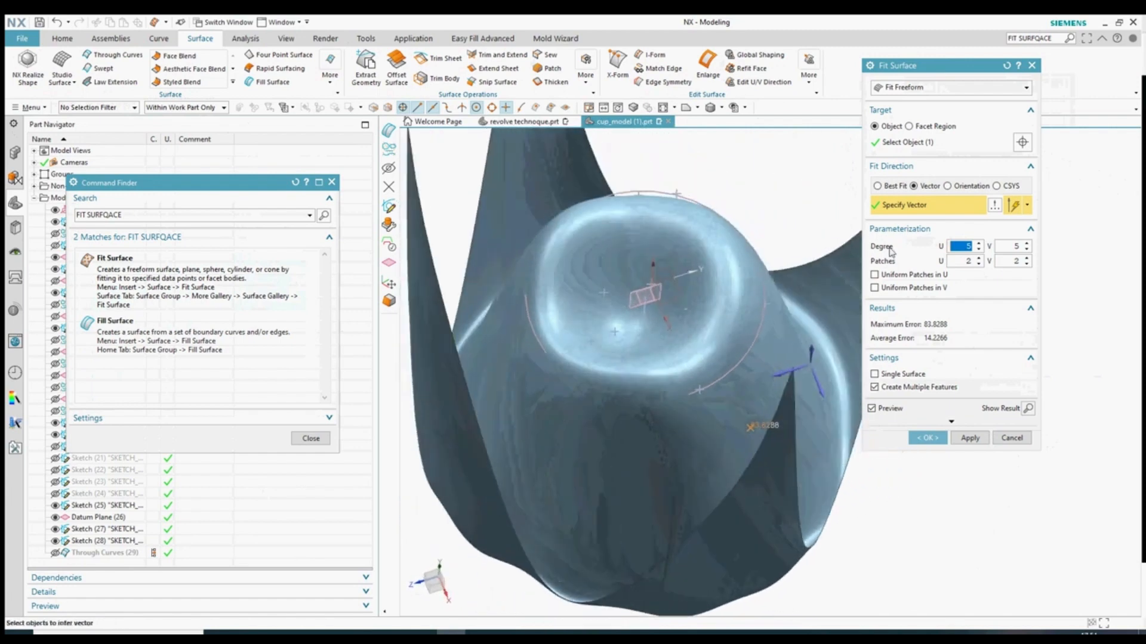
pyautogui.click(877, 186)
pyautogui.click(978, 229)
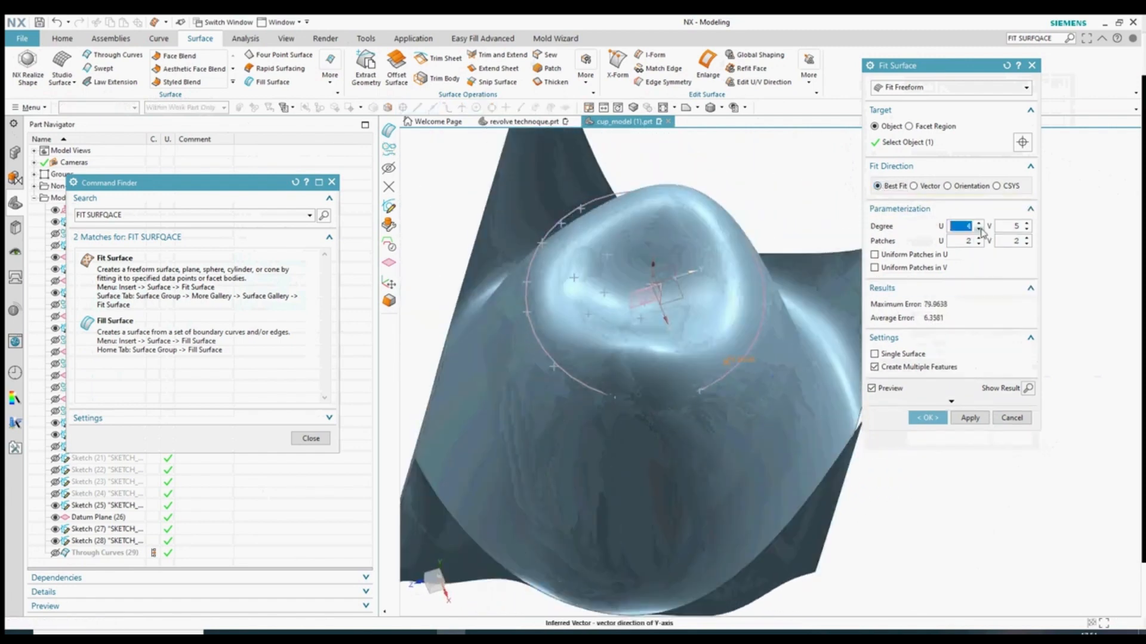
pyautogui.click(978, 229)
pyautogui.click(978, 229)
pyautogui.click(1027, 230)
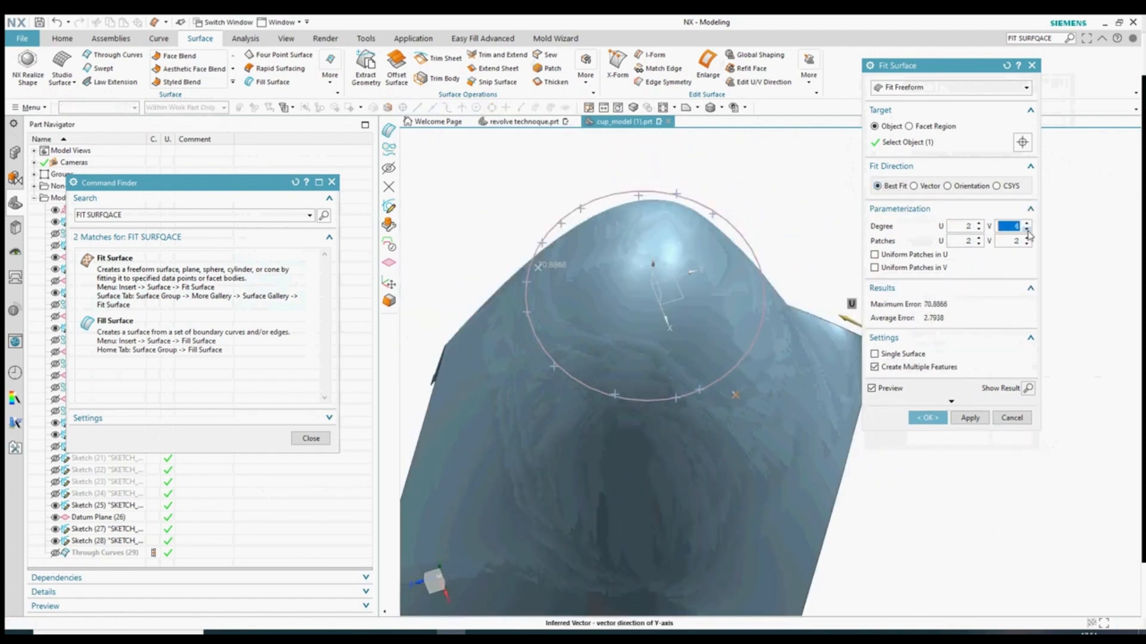
pyautogui.click(1026, 230)
pyautogui.moveTo(690, 406); pyautogui.dragTo(830, 305, button='middle')
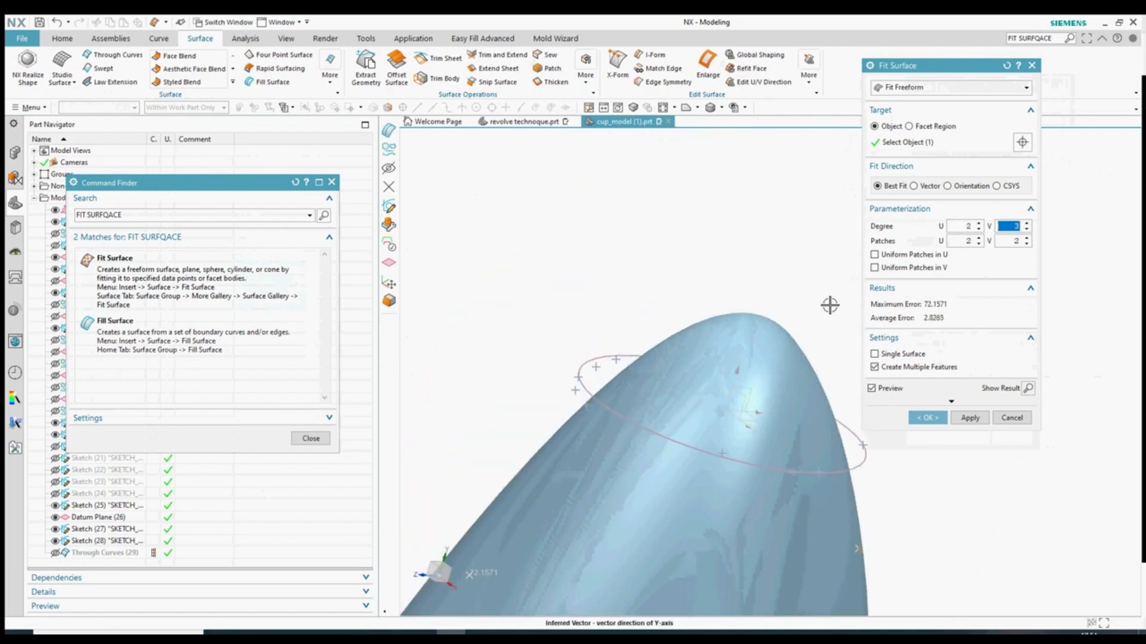
pyautogui.click(1027, 229)
pyautogui.click(1028, 222)
pyautogui.click(1027, 223)
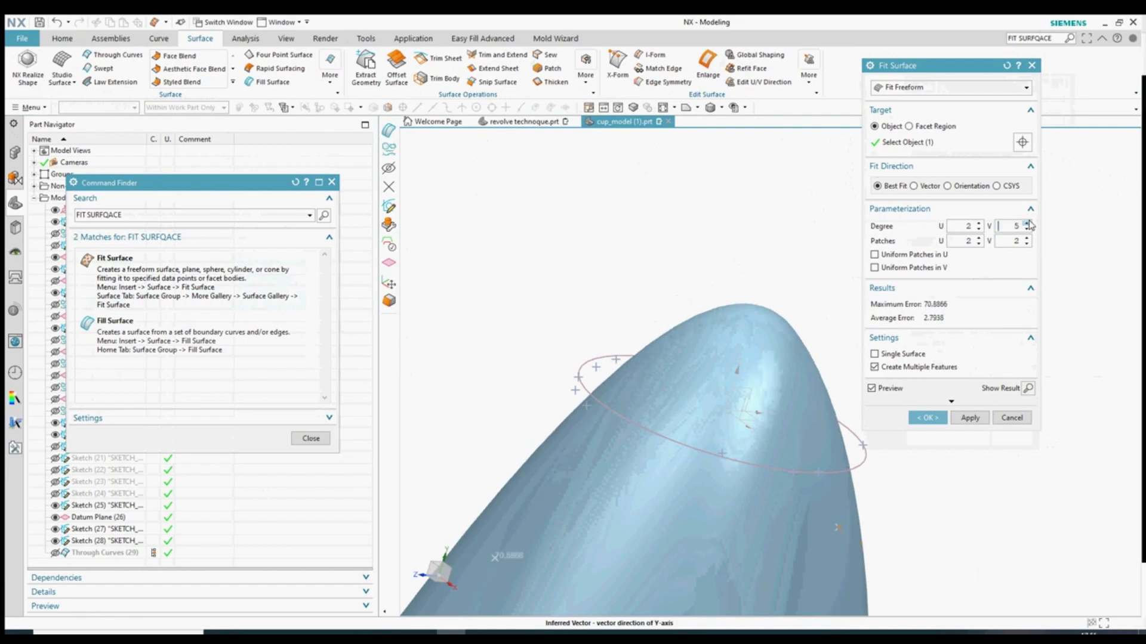
pyautogui.click(1011, 419)
# - Hide the end ellipse sketch
pyautogui.scroll(-3, 777, 311)
pyautogui.moveTo(786, 423); pyautogui.dragTo(793, 358, button='middle')
pyautogui.scroll(5, 780, 302)
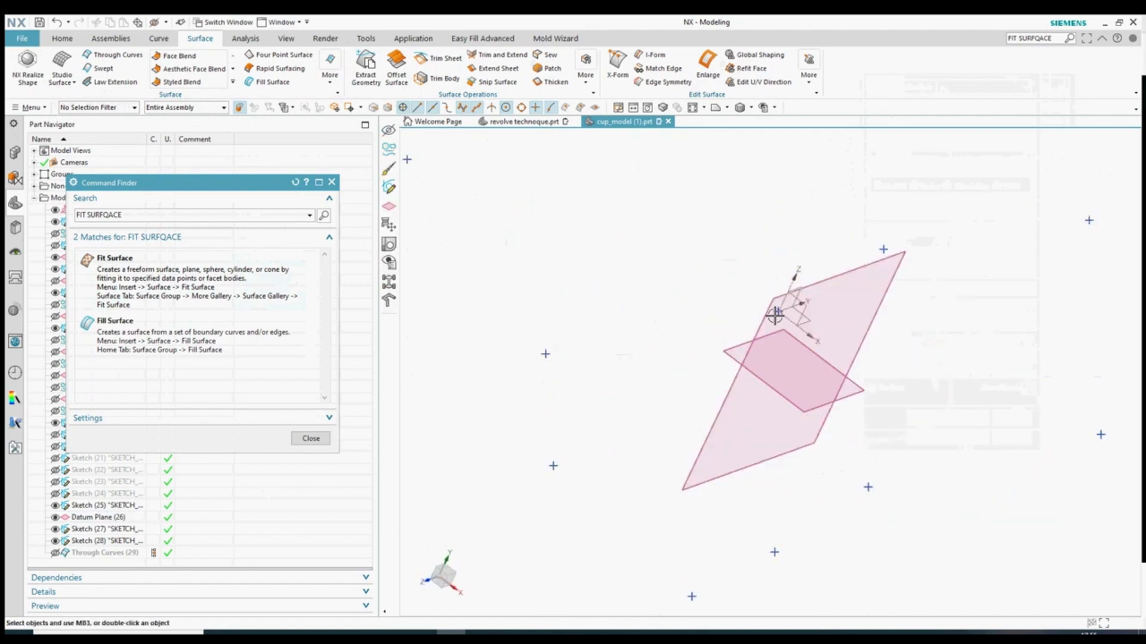
pyautogui.scroll(-5, 787, 321)
pyautogui.click(788, 385)
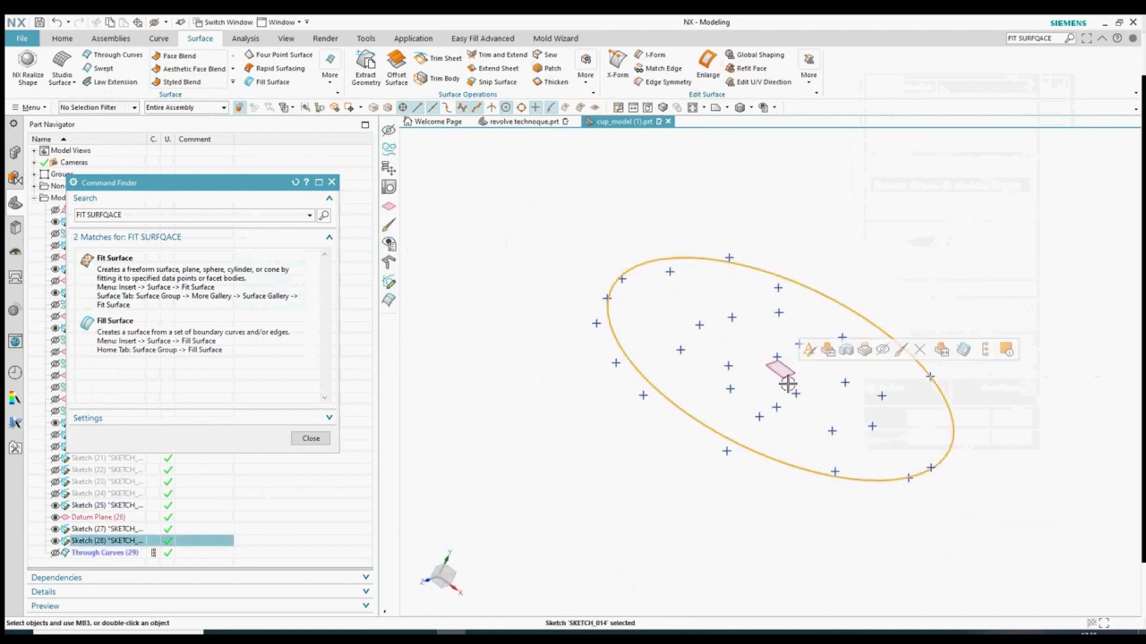
pyautogui.hotkey('ctrl', 'b')
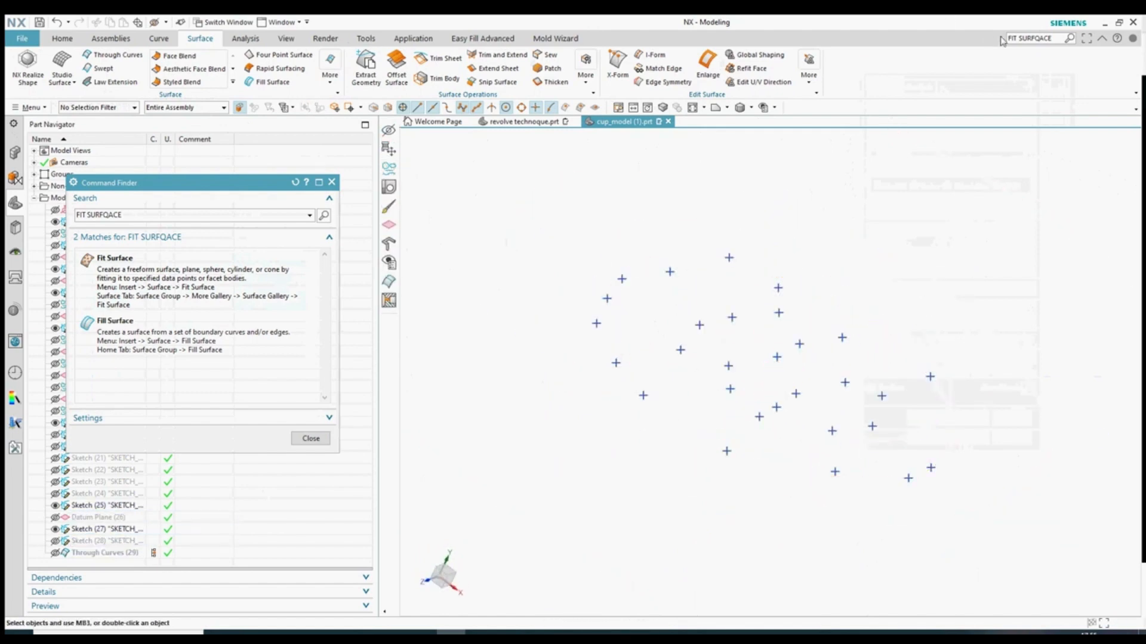
# - Retry Fit Surface on the point group at degree 3 with more U patches, then cancel
pyautogui.click(108, 302)
pyautogui.click(732, 316)
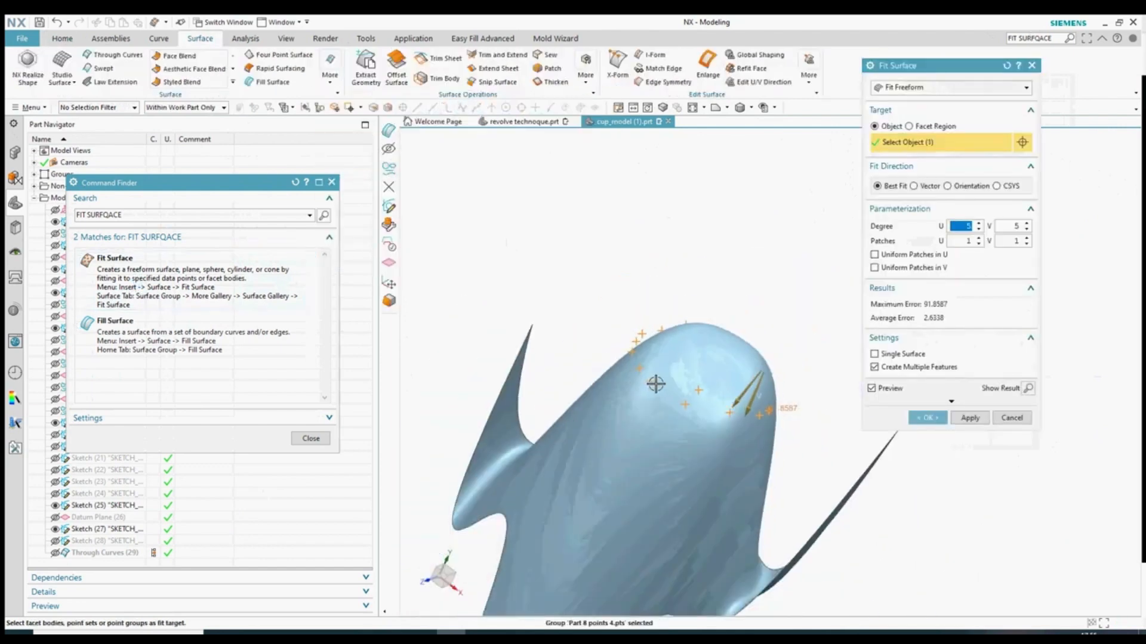
pyautogui.click(979, 229)
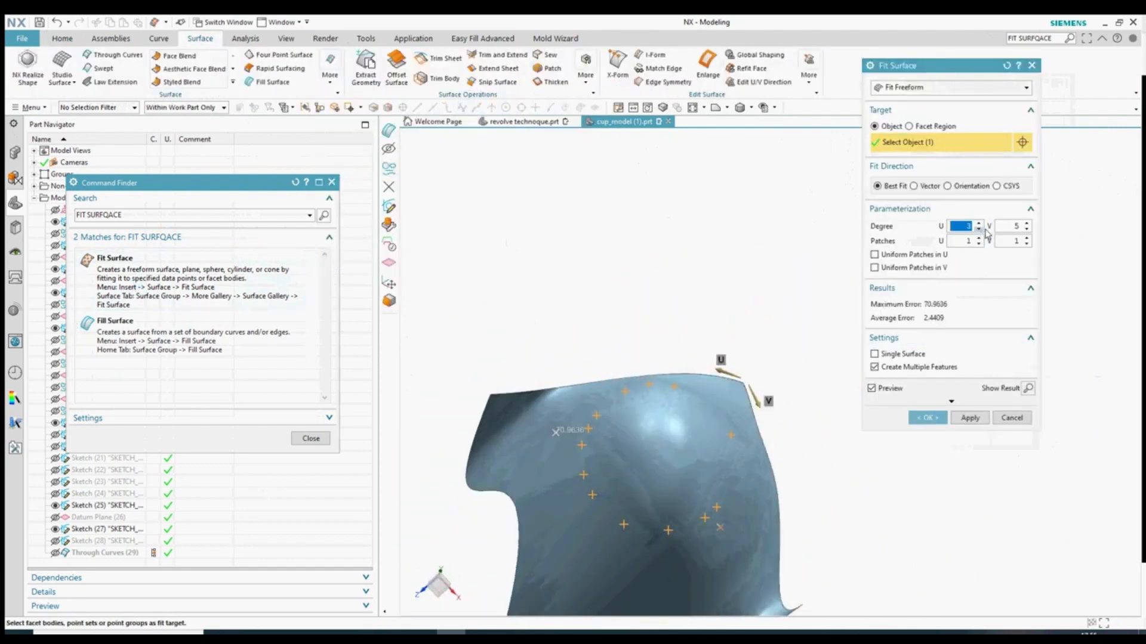
pyautogui.doubleClick(1028, 231)
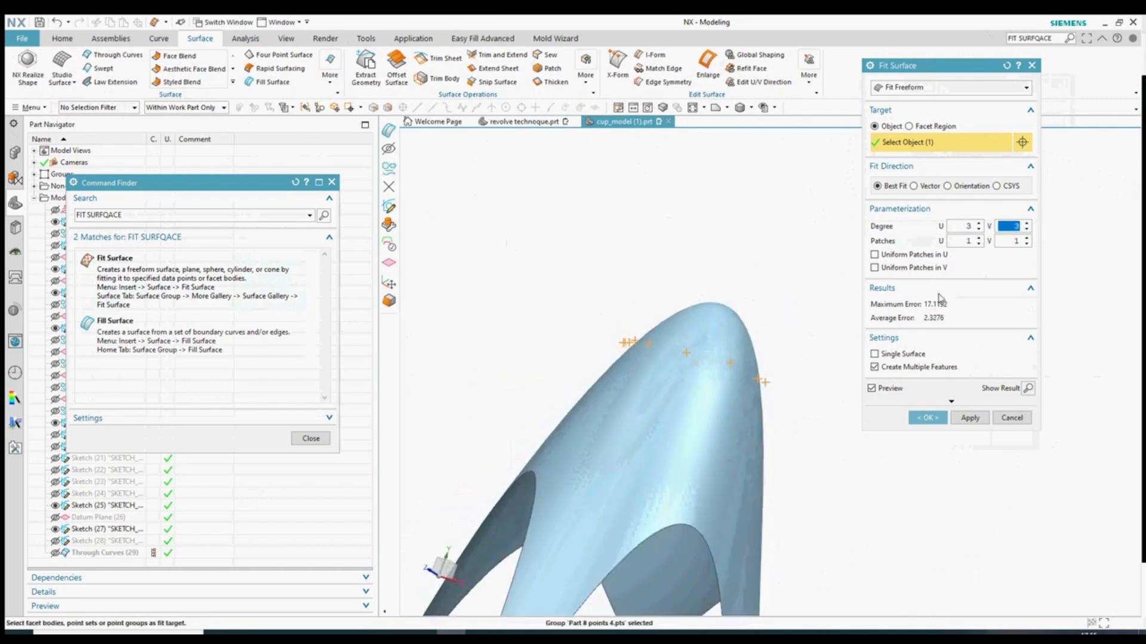
pyautogui.doubleClick(979, 239)
pyautogui.click(979, 239)
pyautogui.click(1012, 418)
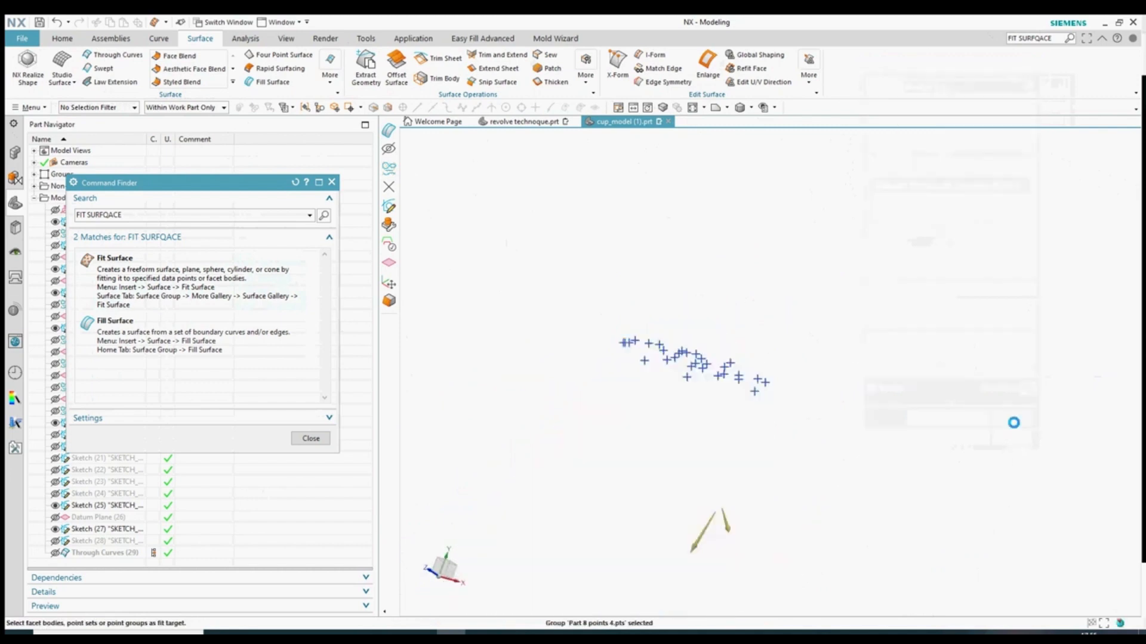
# - Open Fill Surface and try enclosing the points as its boundary
pyautogui.click(230, 348)
pyautogui.moveTo(592, 310); pyautogui.dragTo(607, 404, button='middle')
pyautogui.moveTo(586, 225)
pyautogui.mouseDown()
pyautogui.moveTo(834, 481)
pyautogui.moveTo(810, 470)
pyautogui.mouseUp()
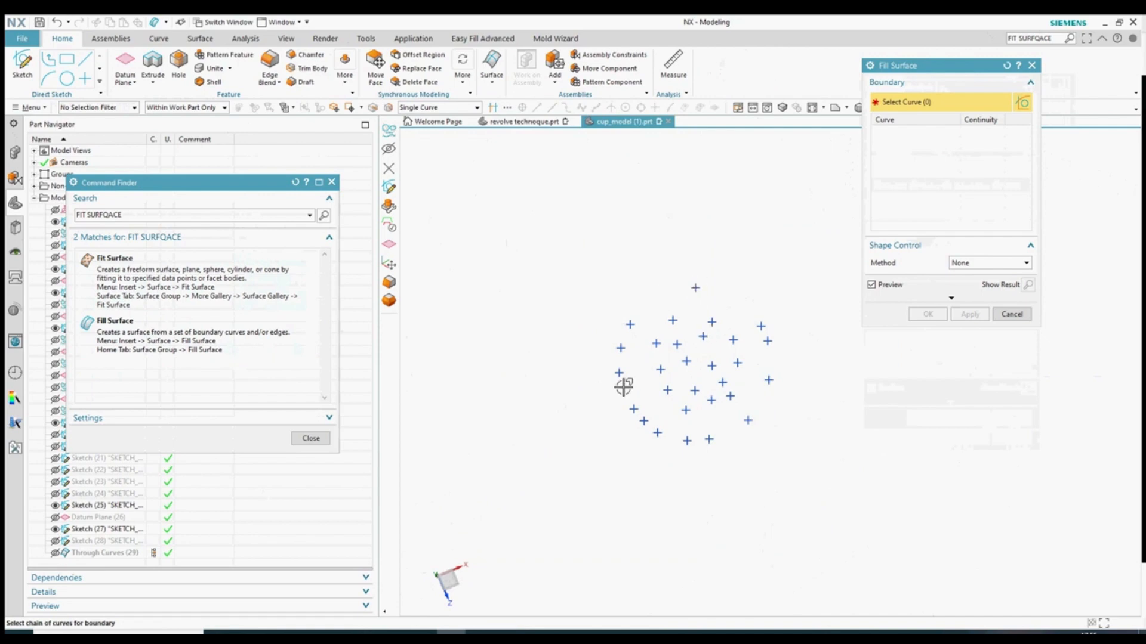
# - Cancel the Fill Surface attempt on the cup
pyautogui.click(1012, 314)
pyautogui.scroll(5, 950, 417)
pyautogui.moveTo(738, 436); pyautogui.dragTo(909, 525, button='middle')
# - Show all hidden objects with Ctrl+W and set a straight side view of the cup
pyautogui.hotkey('ctrl', 'w')
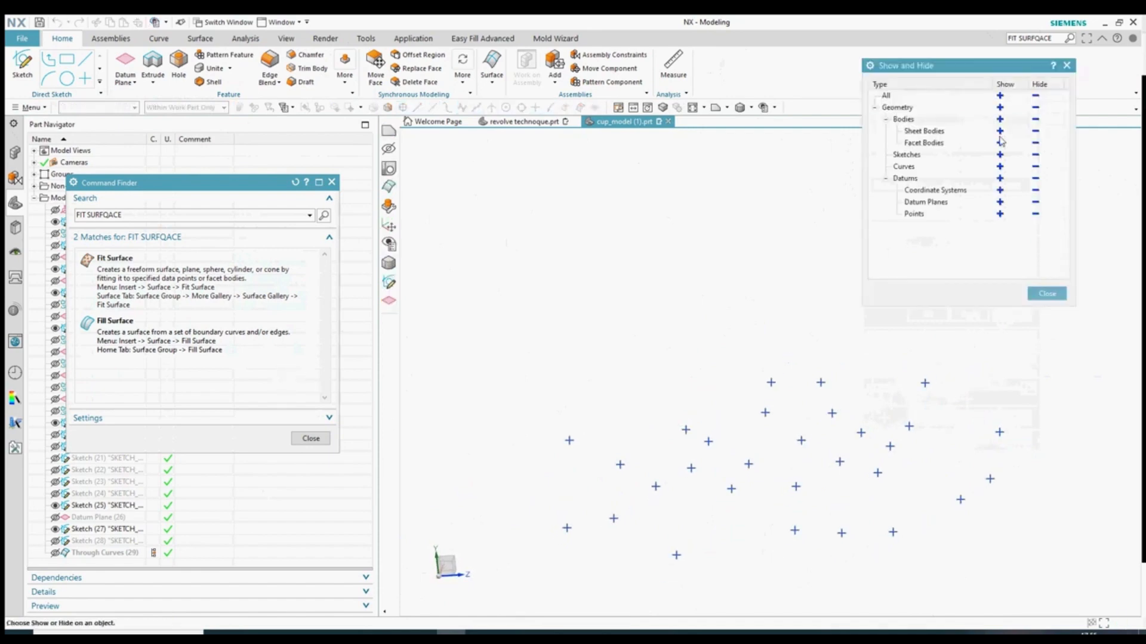
pyautogui.click(1001, 97)
pyautogui.moveTo(817, 449); pyautogui.dragTo(848, 439, button='middle')
pyautogui.scroll(-3, 724, 374)
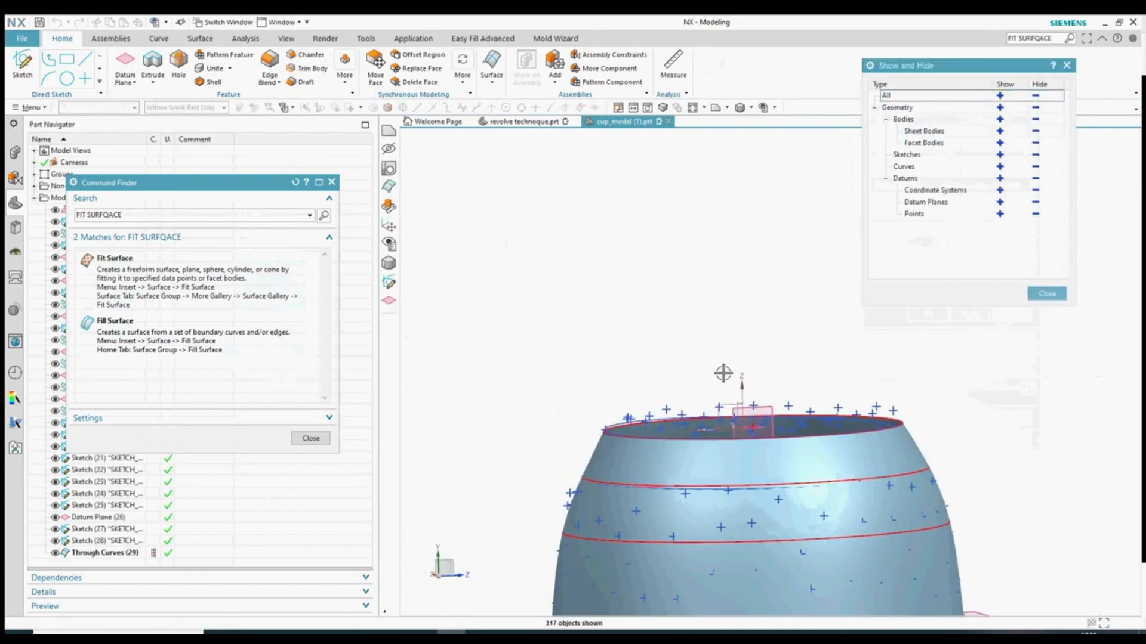
pyautogui.click(716, 110)
pyautogui.scroll(3, 556, 359)
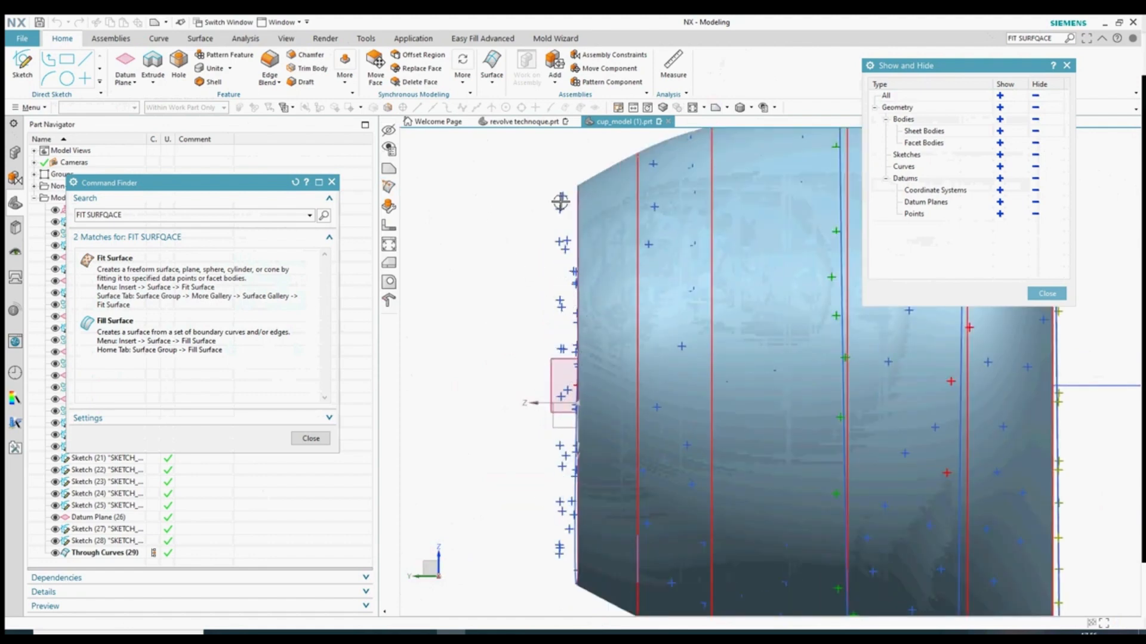
pyautogui.press('Escape')
# - Try a sketch on the datum plane beside the cup with an inferred plane, then cancel it
pyautogui.click(551, 362)
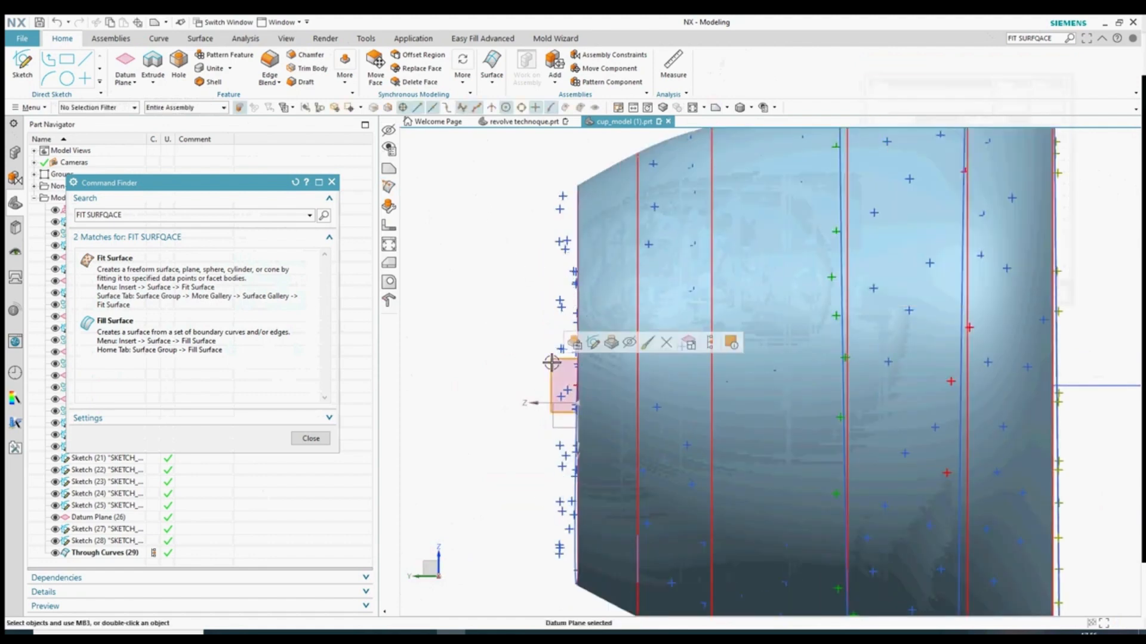
pyautogui.click(308, 438)
pyautogui.click(23, 65)
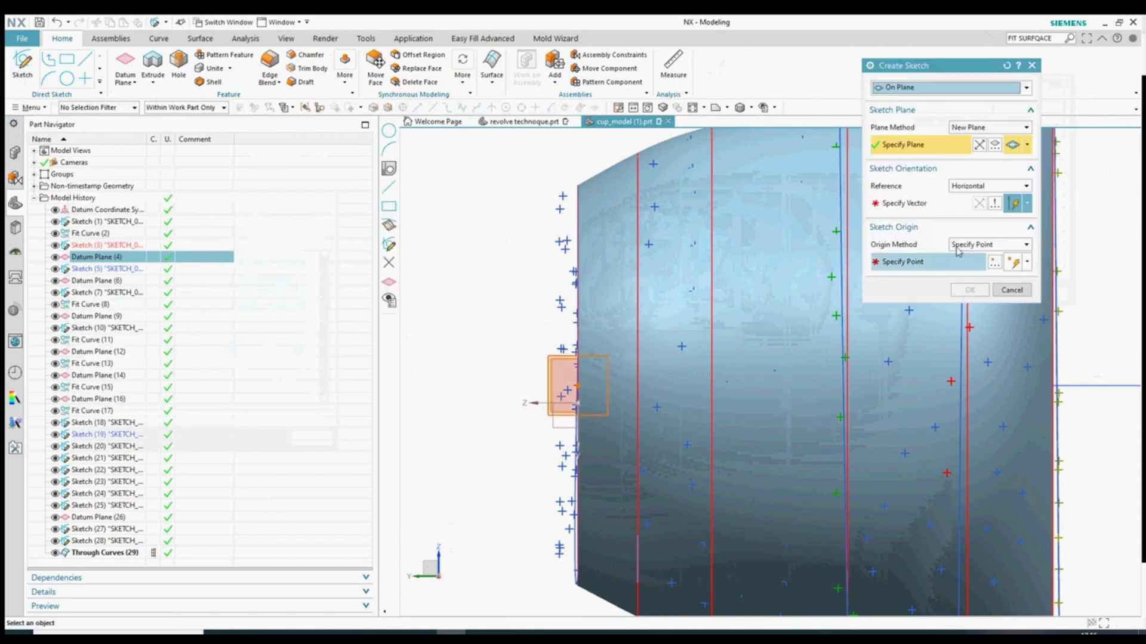
pyautogui.click(979, 127)
pyautogui.click(974, 138)
pyautogui.click(551, 365)
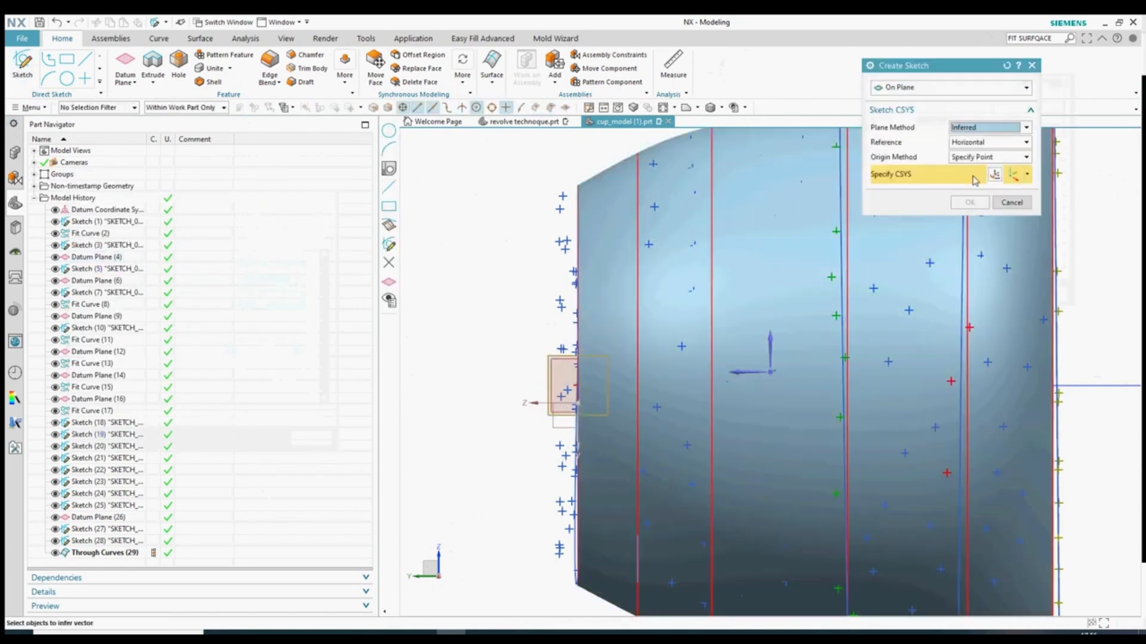
pyautogui.press('Escape')
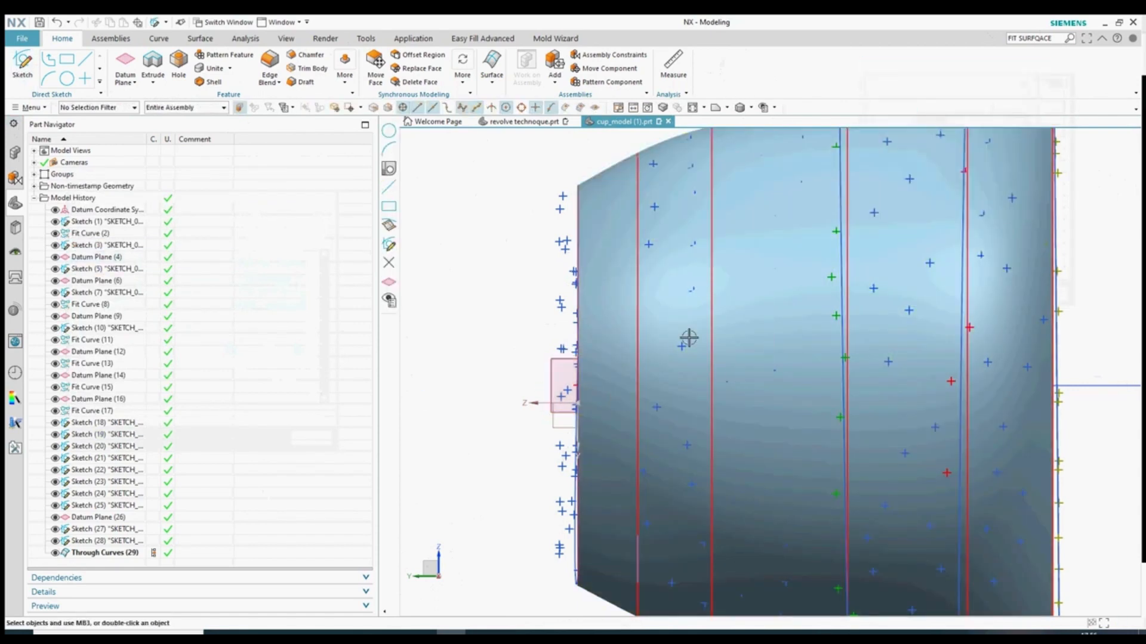
# - Create the sketch on Datum Plane (4) and flip the view to the opposite side
pyautogui.click(22, 65)
pyautogui.click(550, 374)
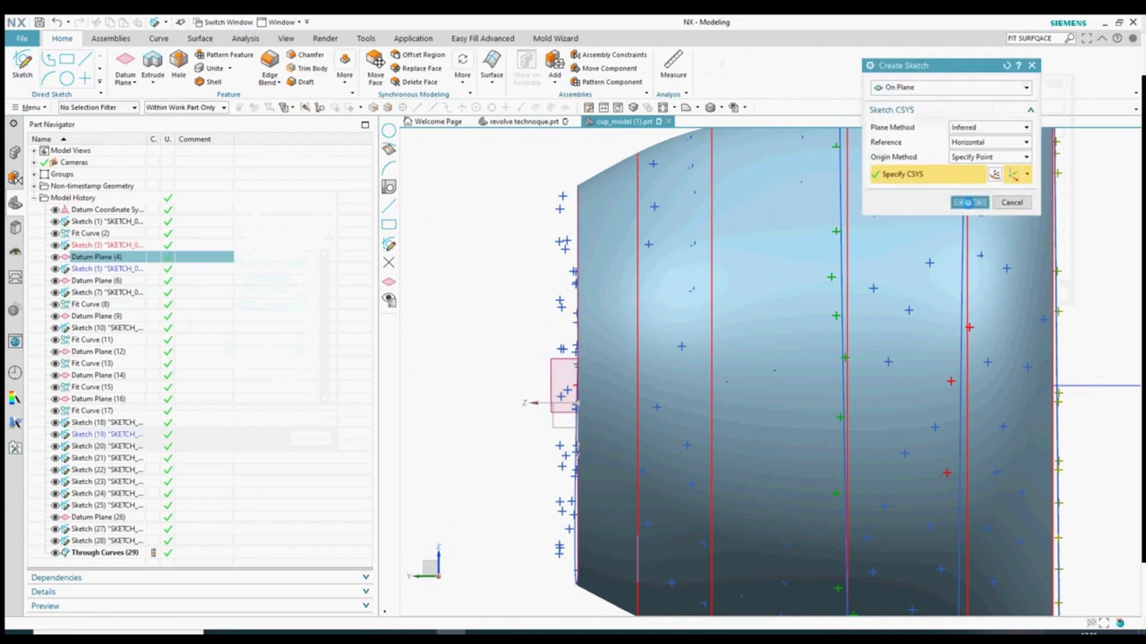
pyautogui.middleClick(553, 377)
pyautogui.click(717, 110)
pyautogui.scroll(-6, 729, 279)
pyautogui.scroll(15, 746, 257)
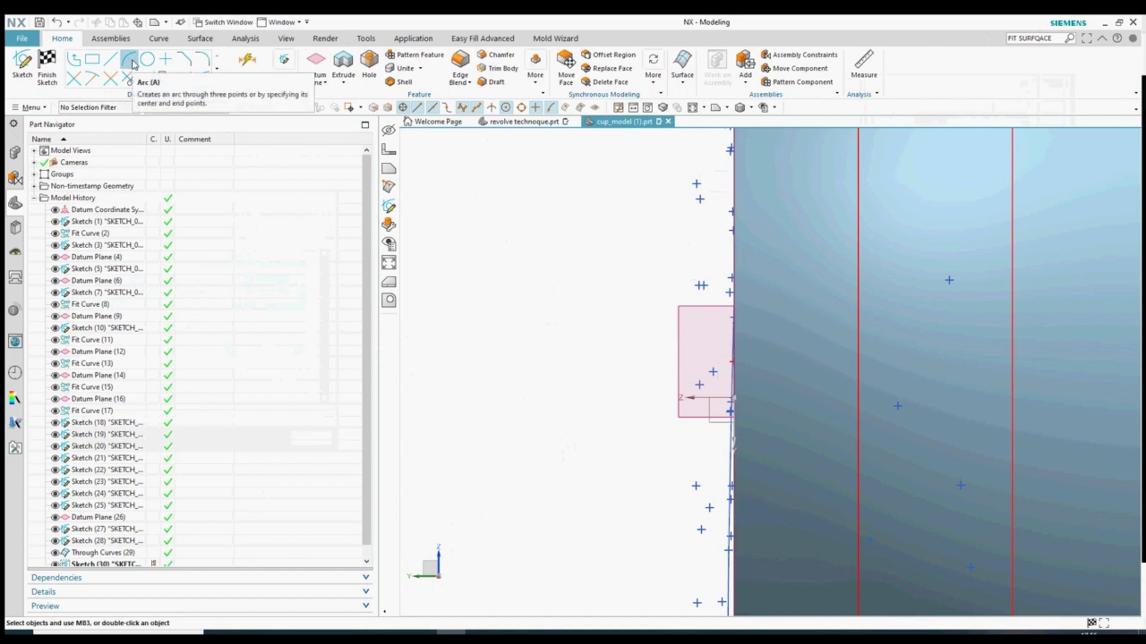
# - Start a spline through points, using an existing cloud point near the sketch edge as the first point
pyautogui.click(218, 82)
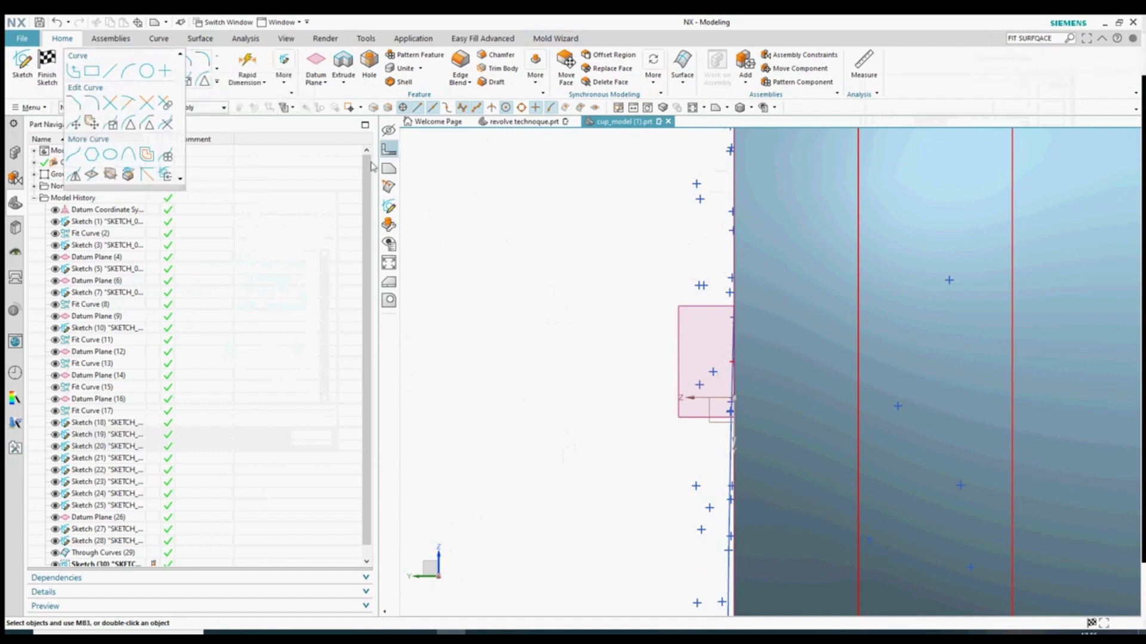
pyautogui.click(73, 158)
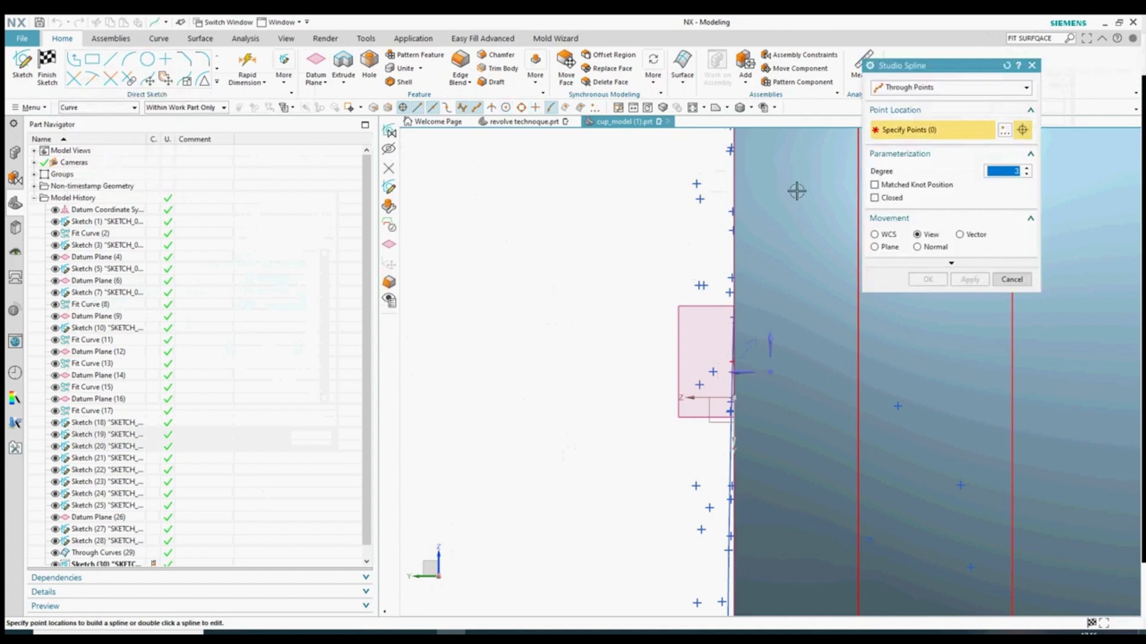
pyautogui.click(1004, 130)
pyautogui.click(1027, 88)
pyautogui.click(907, 123)
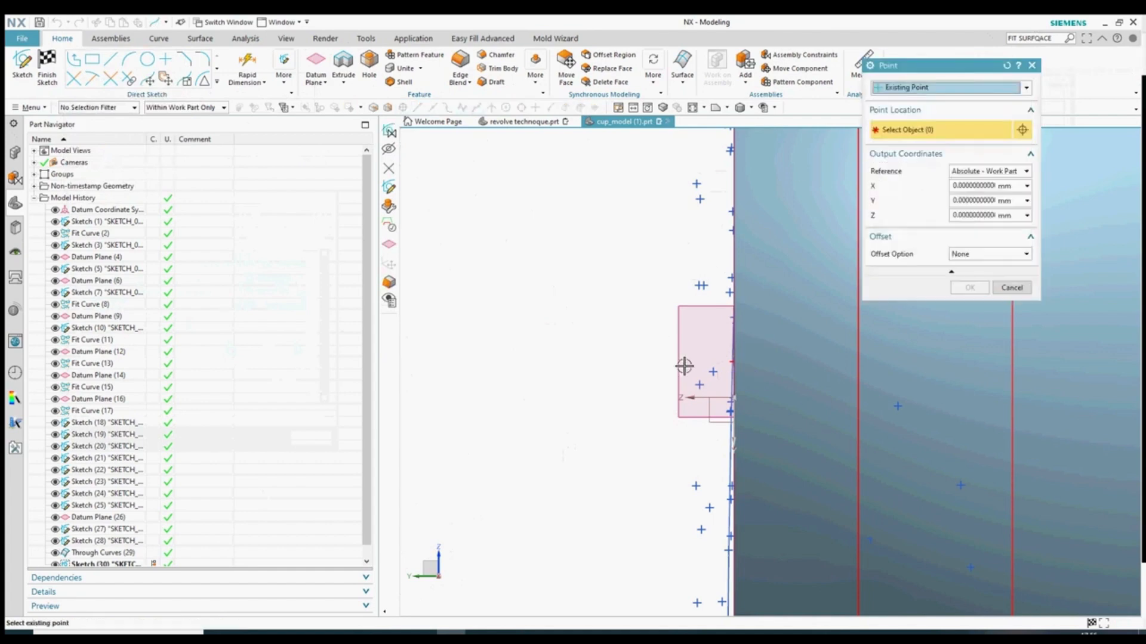
pyautogui.click(732, 359)
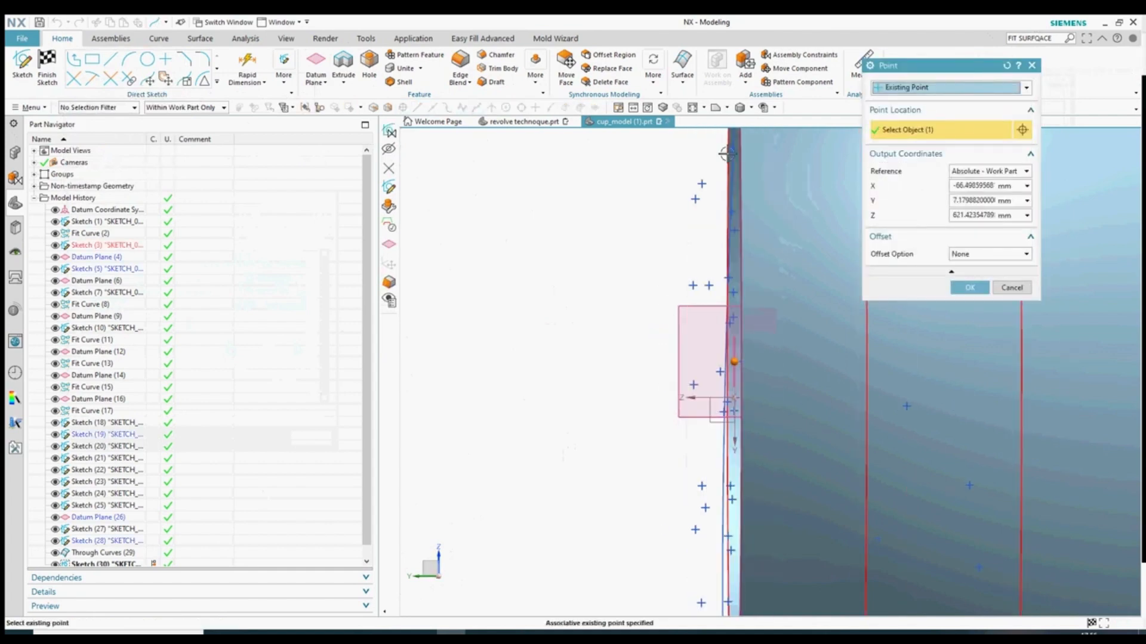
pyautogui.click(714, 109)
pyautogui.scroll(-3, 662, 418)
pyautogui.scroll(12, 701, 295)
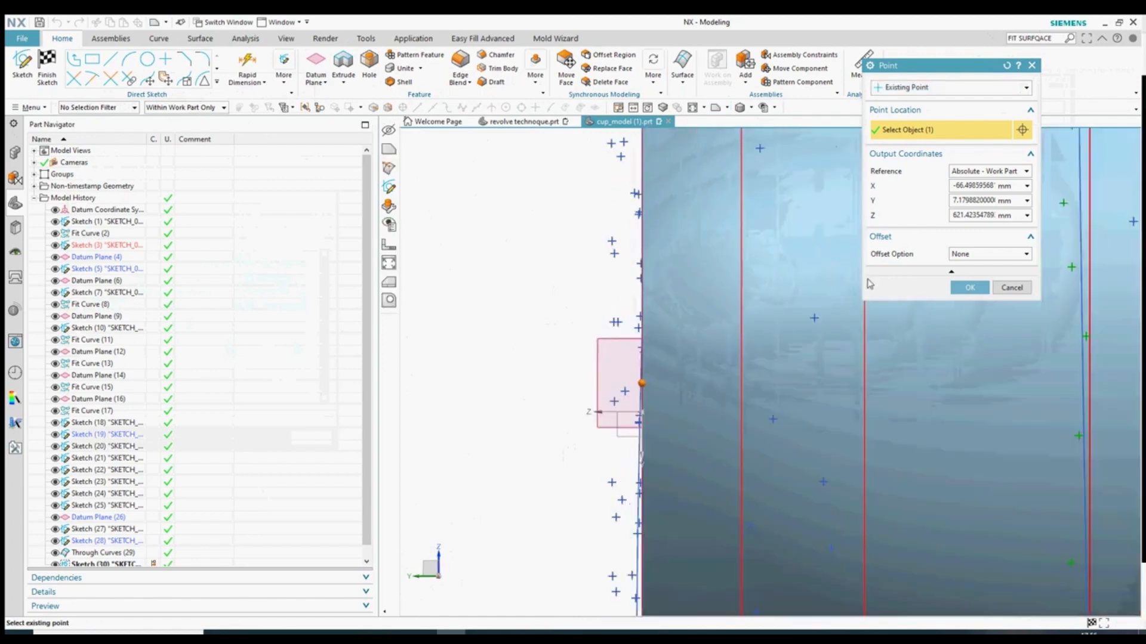
pyautogui.click(953, 287)
# - Add a second existing cloud point to the spline
pyautogui.click(1005, 130)
pyautogui.click(1027, 88)
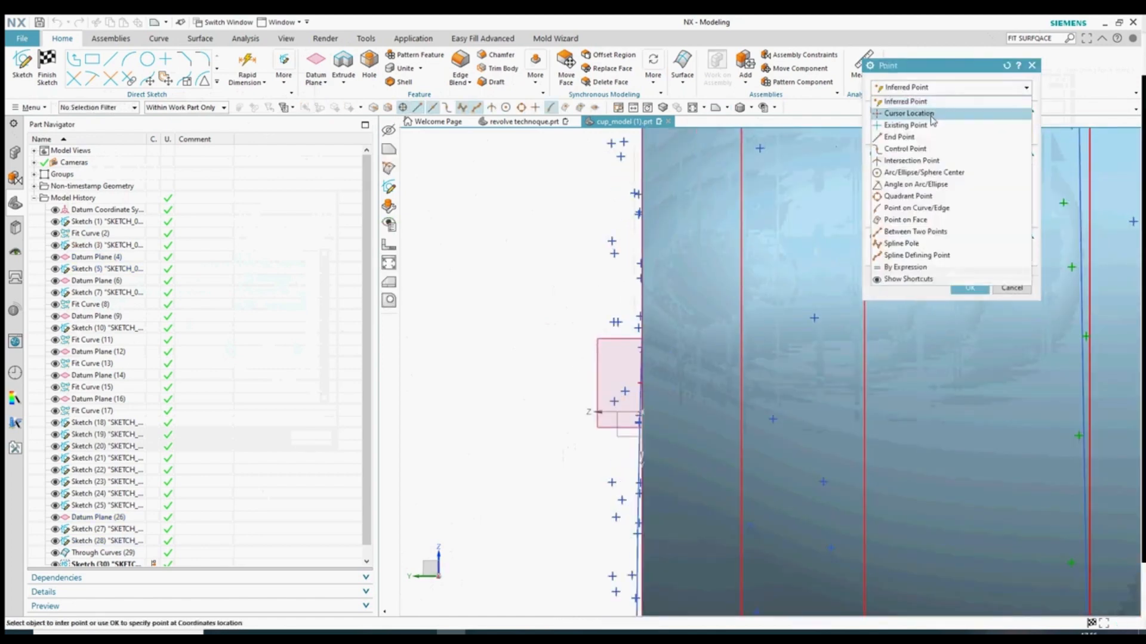
pyautogui.click(907, 119)
pyautogui.scroll(4, 639, 331)
pyautogui.click(970, 287)
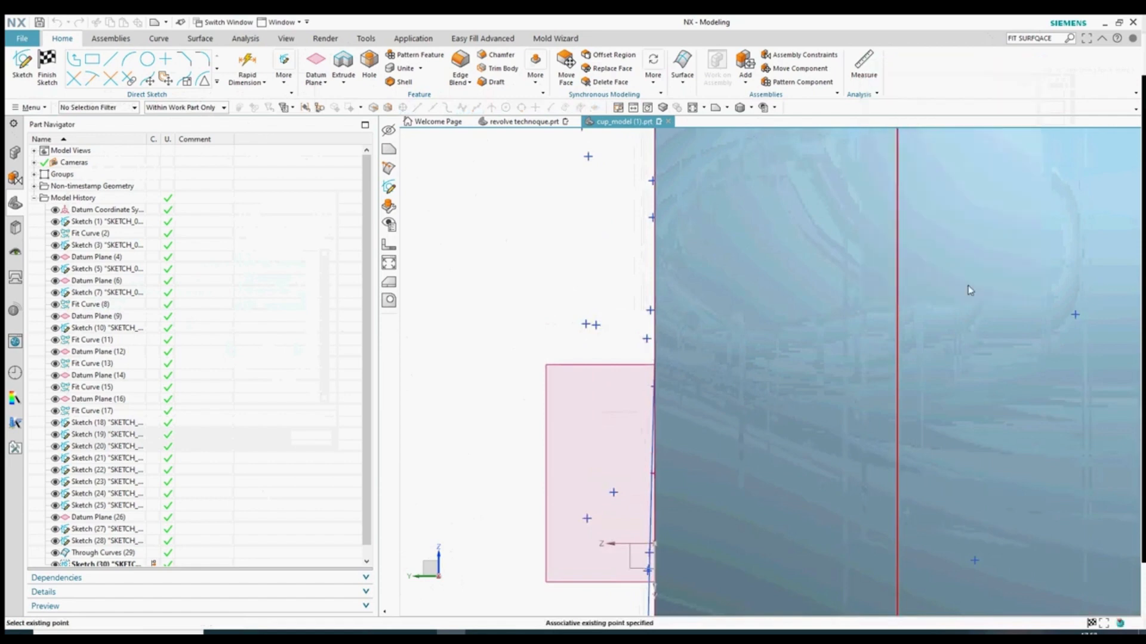
pyautogui.scroll(-3, 816, 438)
pyautogui.scroll(-3, 723, 259)
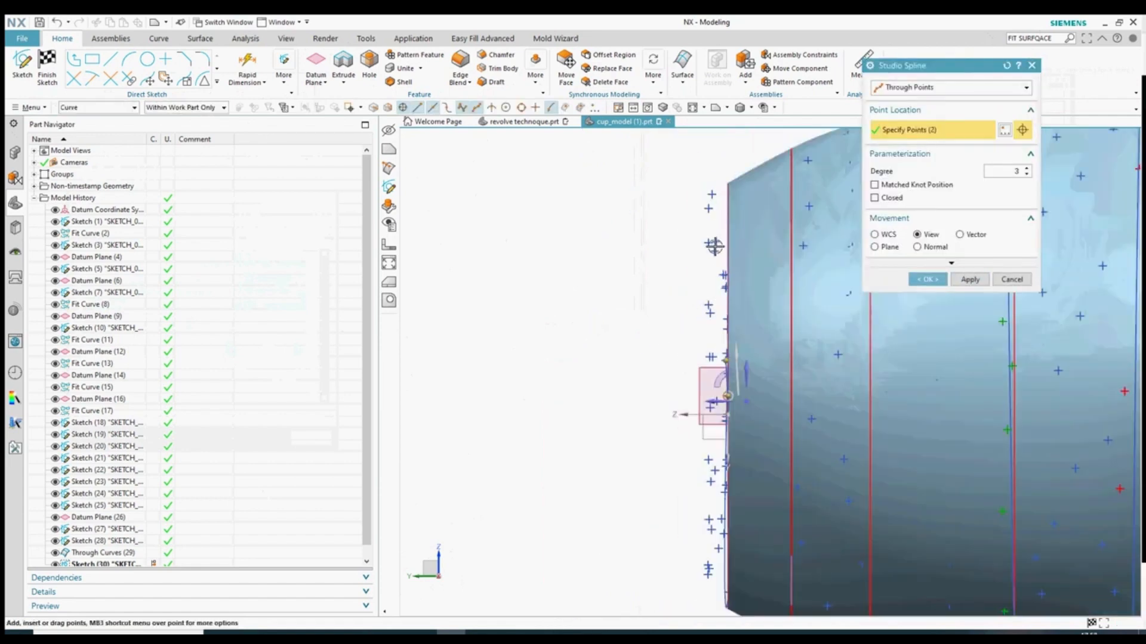
pyautogui.scroll(1, 714, 246)
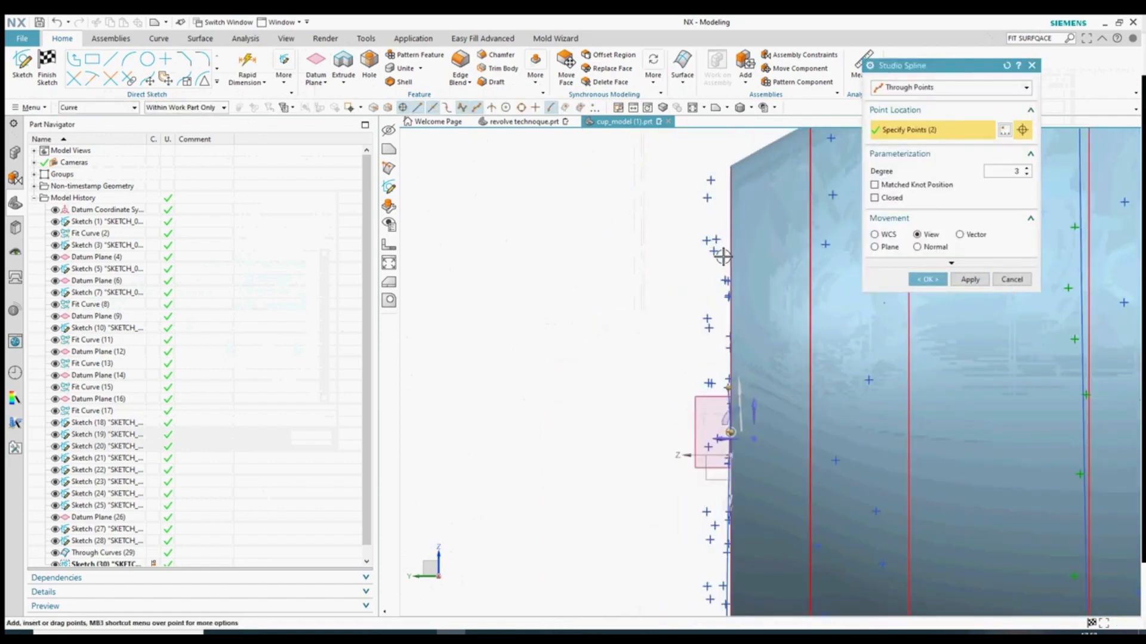
# - Add the third spline point from the next cloud point along the cup's edge
pyautogui.moveTo(737, 295); pyautogui.dragTo(695, 397, button='middle')
pyautogui.click(1005, 130)
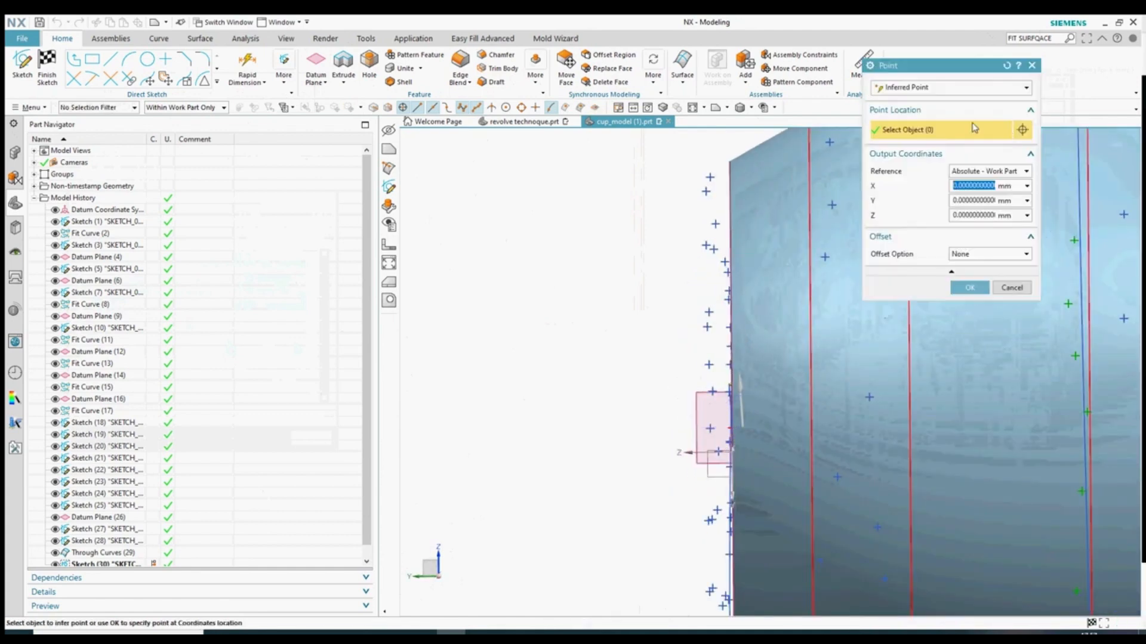
pyautogui.click(1026, 87)
pyautogui.click(939, 126)
pyautogui.scroll(2, 727, 351)
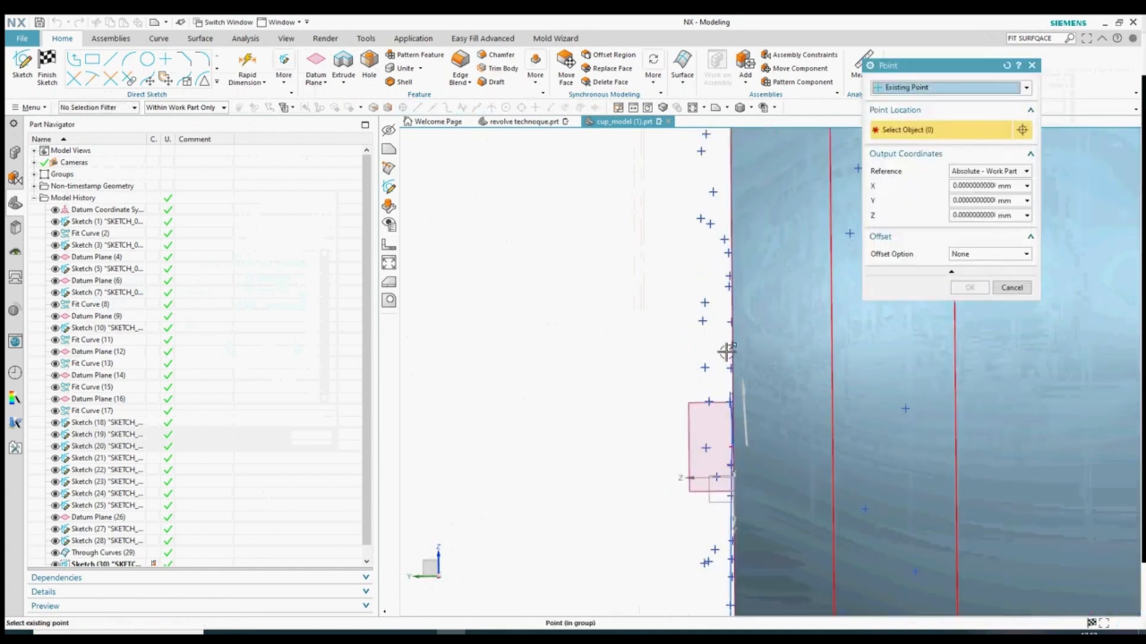
pyautogui.click(720, 213)
pyautogui.scroll(-2, 672, 417)
pyautogui.click(969, 289)
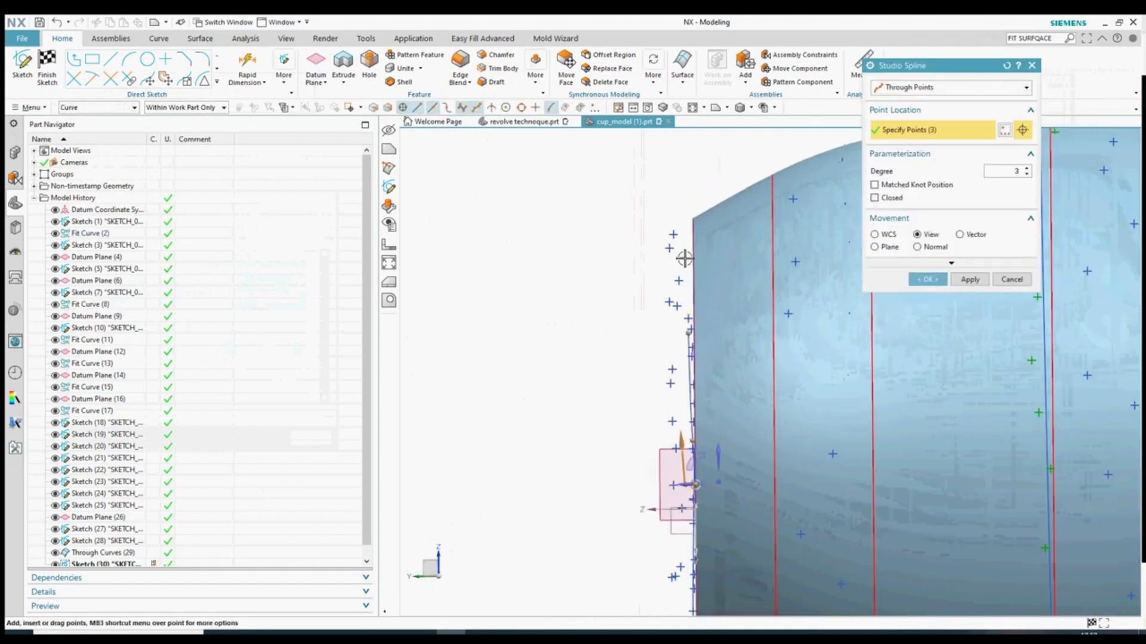
# - Add the fourth existing point and check the spline's creation method
pyautogui.scroll(-2, 683, 272)
pyautogui.scroll(2, 663, 292)
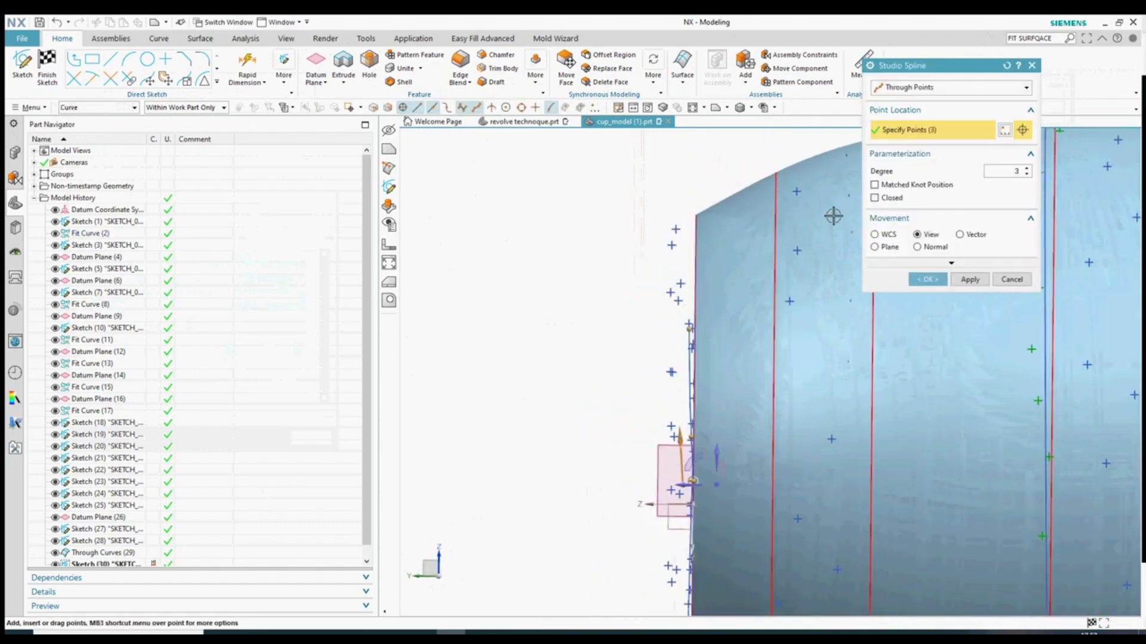
pyautogui.scroll(-4, 822, 156)
pyautogui.scroll(5, 721, 241)
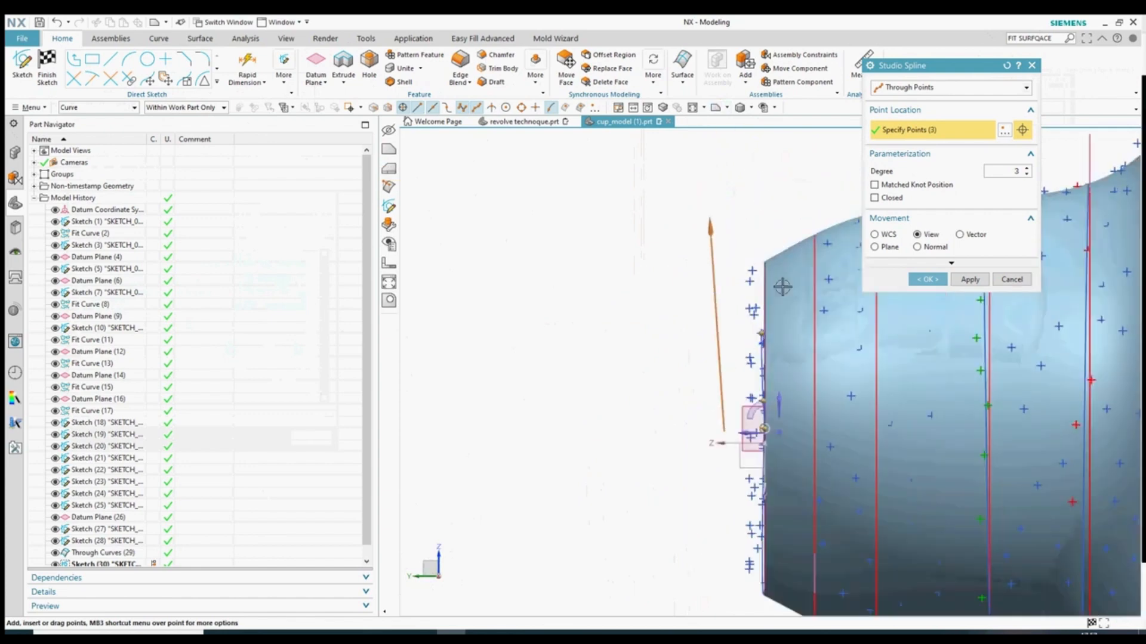
pyautogui.scroll(-2, 716, 236)
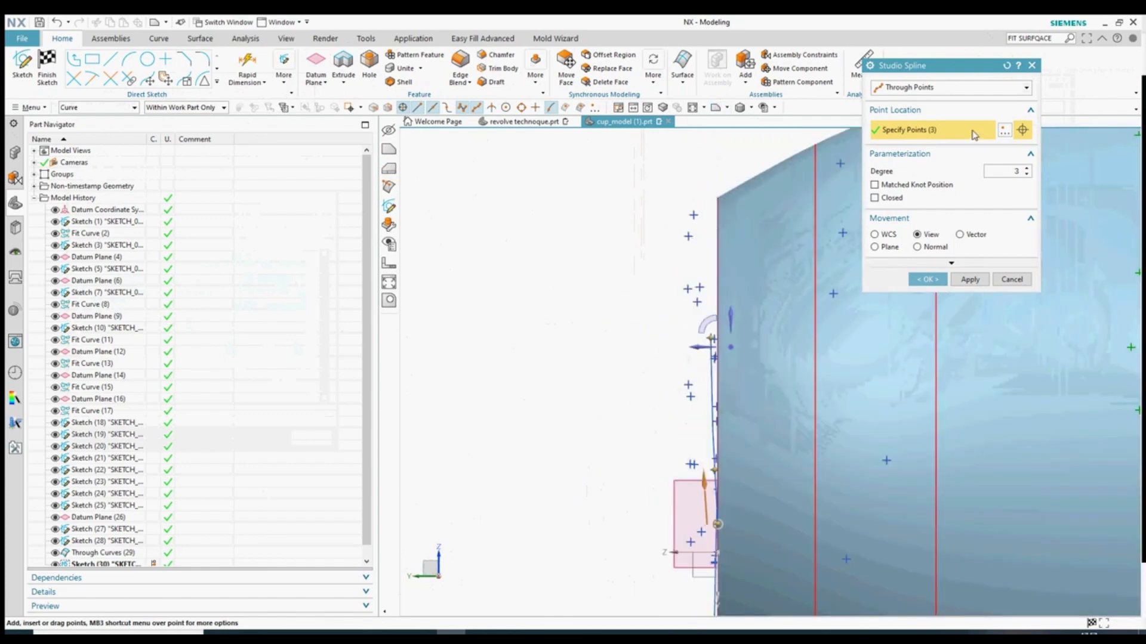
pyautogui.click(1005, 130)
pyautogui.click(949, 88)
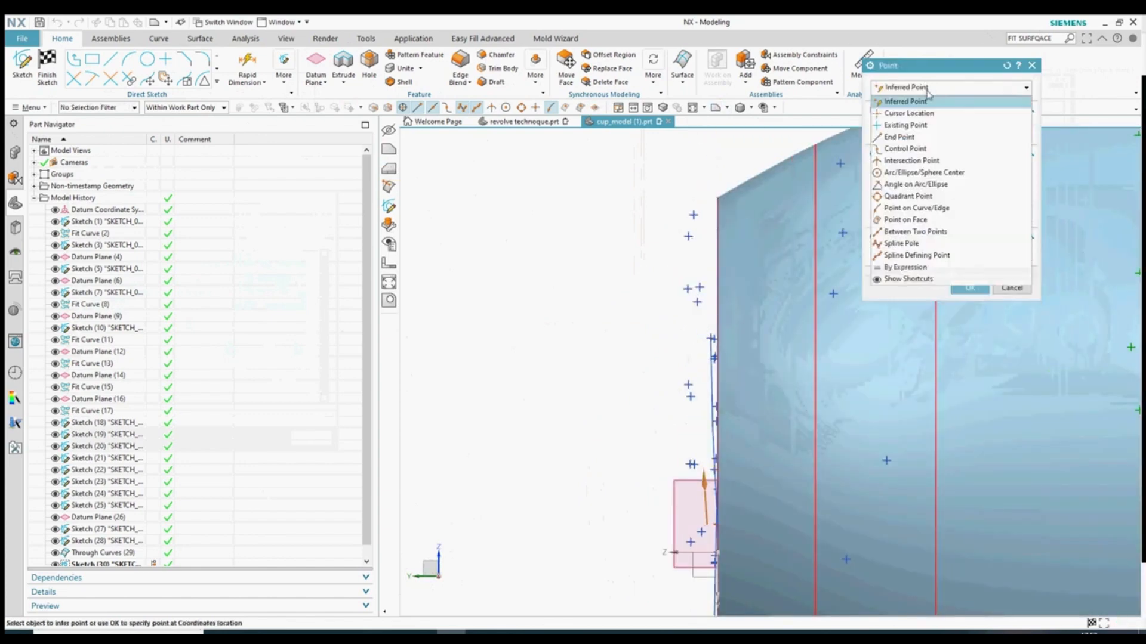
pyautogui.click(901, 123)
pyautogui.click(961, 289)
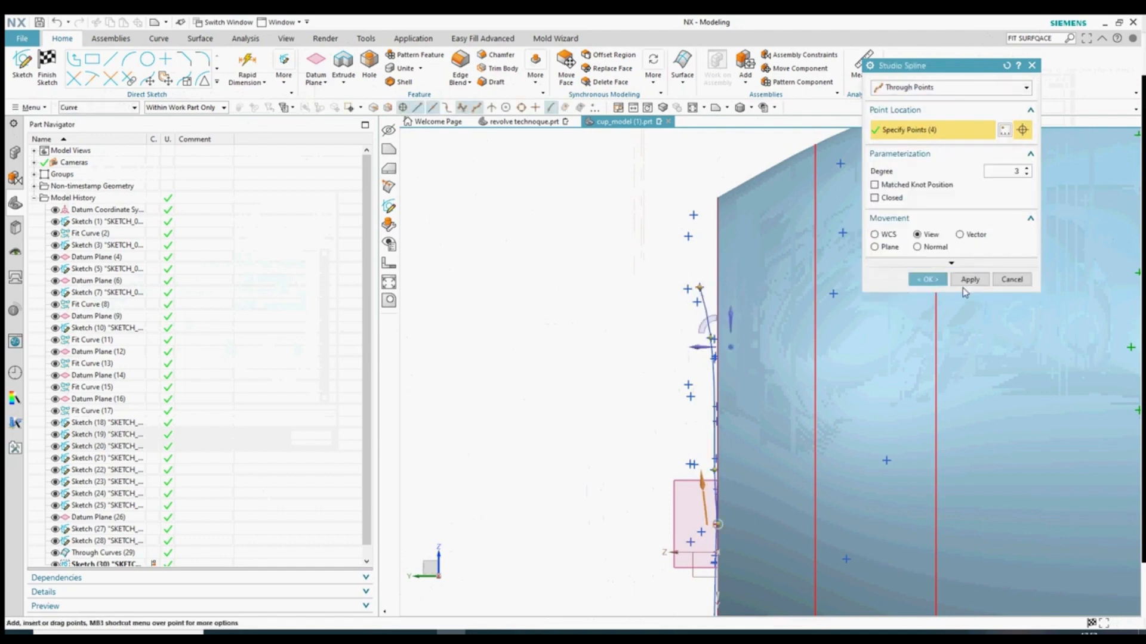
pyautogui.click(925, 88)
pyautogui.click(925, 102)
# - Add the fifth and sixth existing points, keeping the spline passing through points
pyautogui.click(1005, 130)
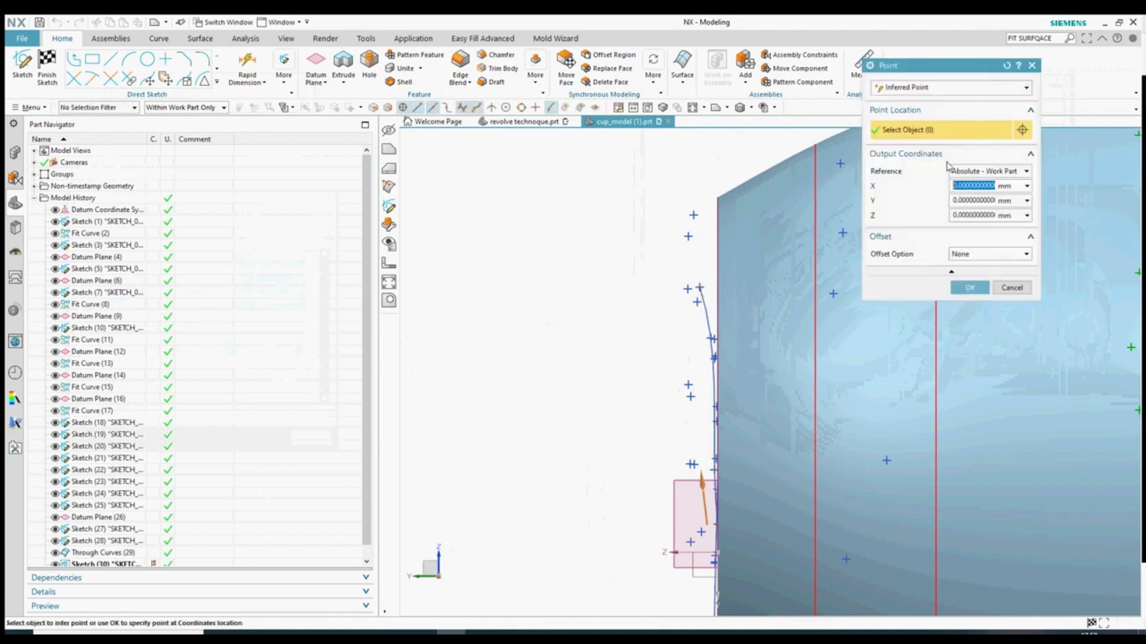
pyautogui.click(949, 87)
pyautogui.click(901, 122)
pyautogui.click(687, 237)
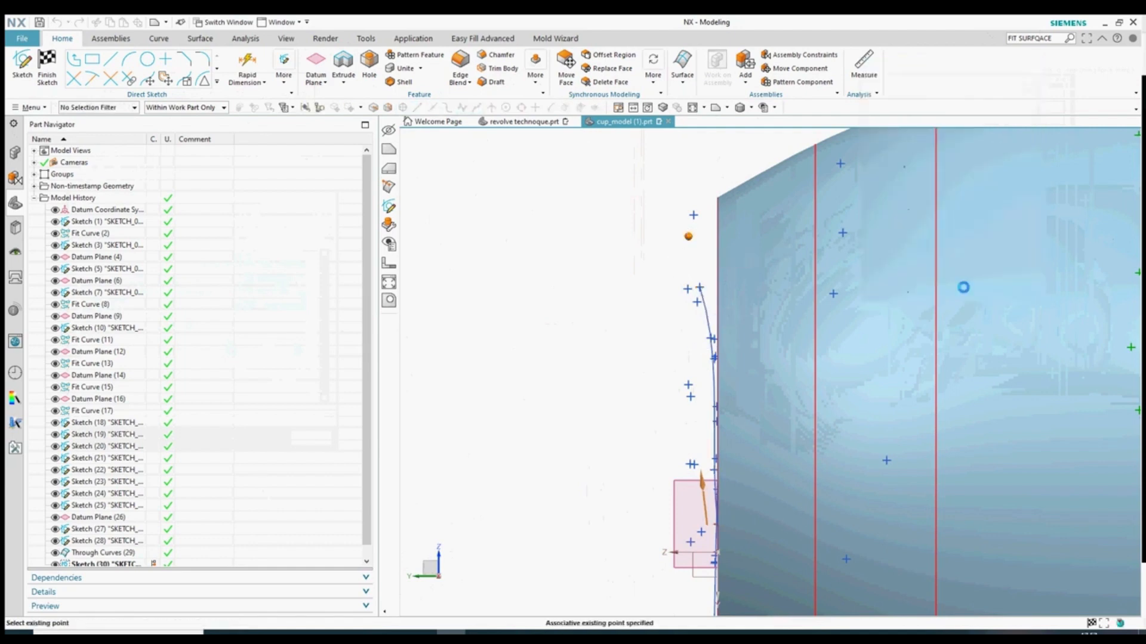
pyautogui.click(949, 87)
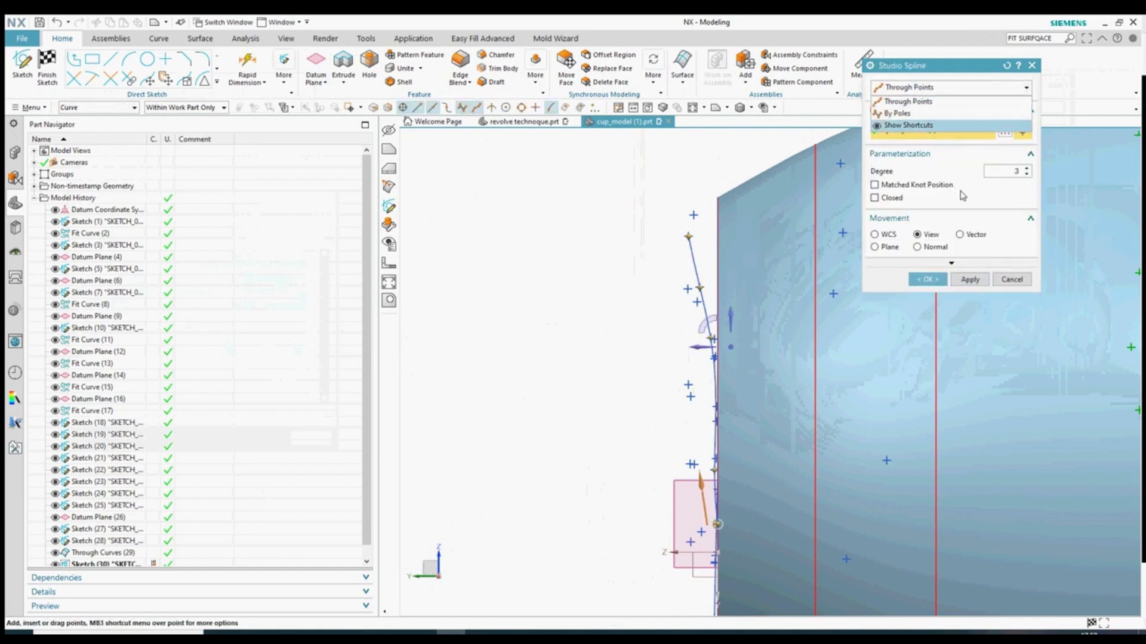
pyautogui.click(954, 101)
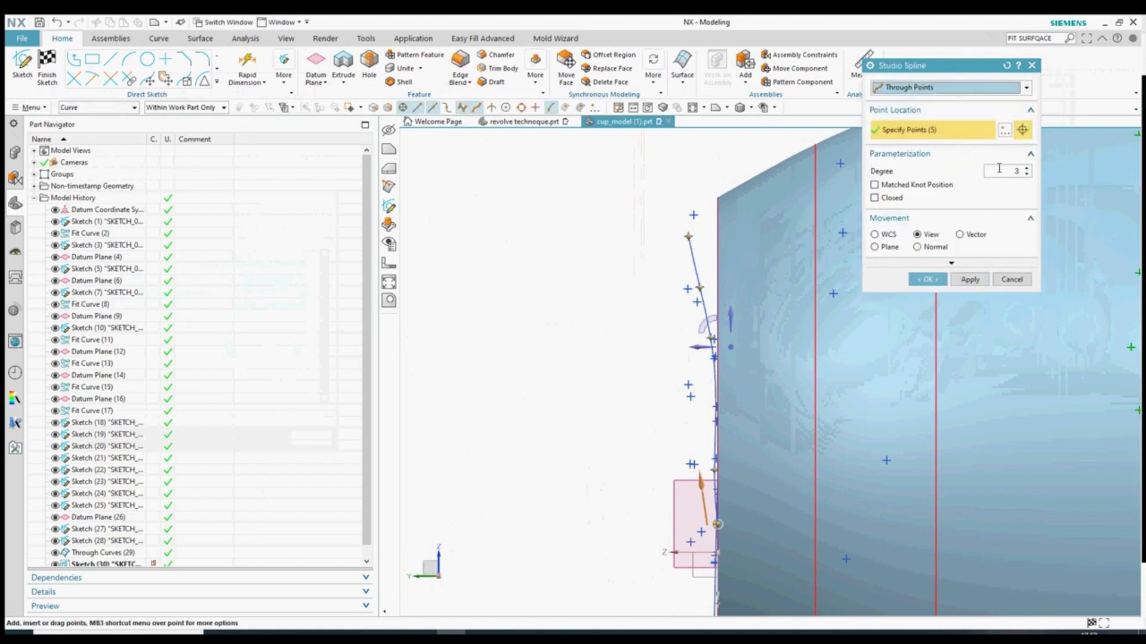
pyautogui.click(1005, 130)
pyautogui.click(948, 88)
pyautogui.click(909, 135)
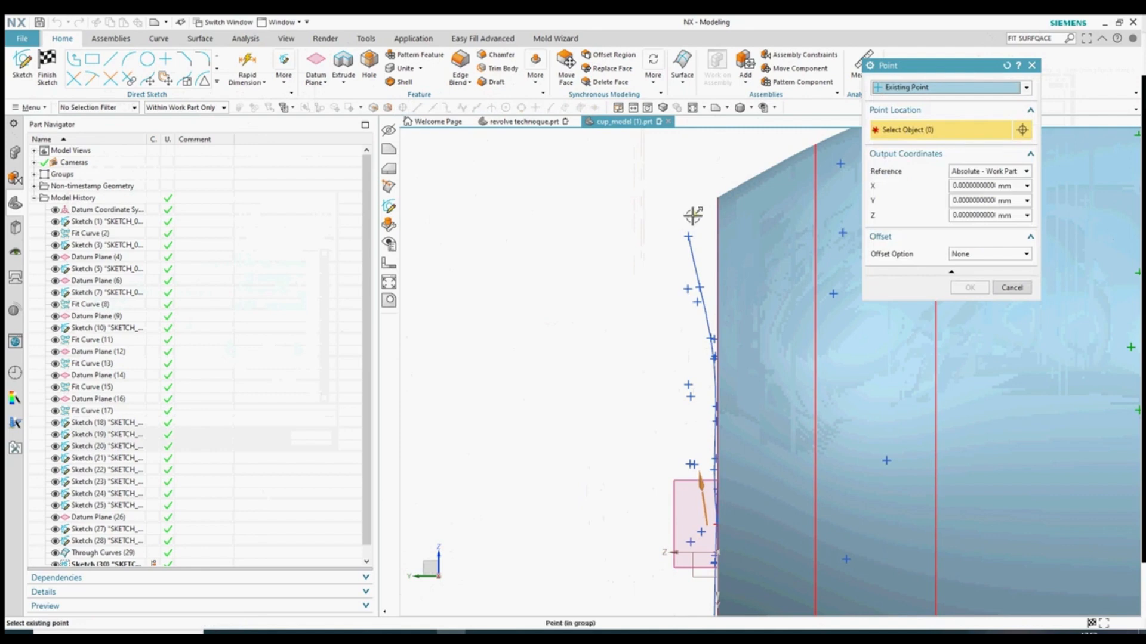
pyautogui.click(969, 287)
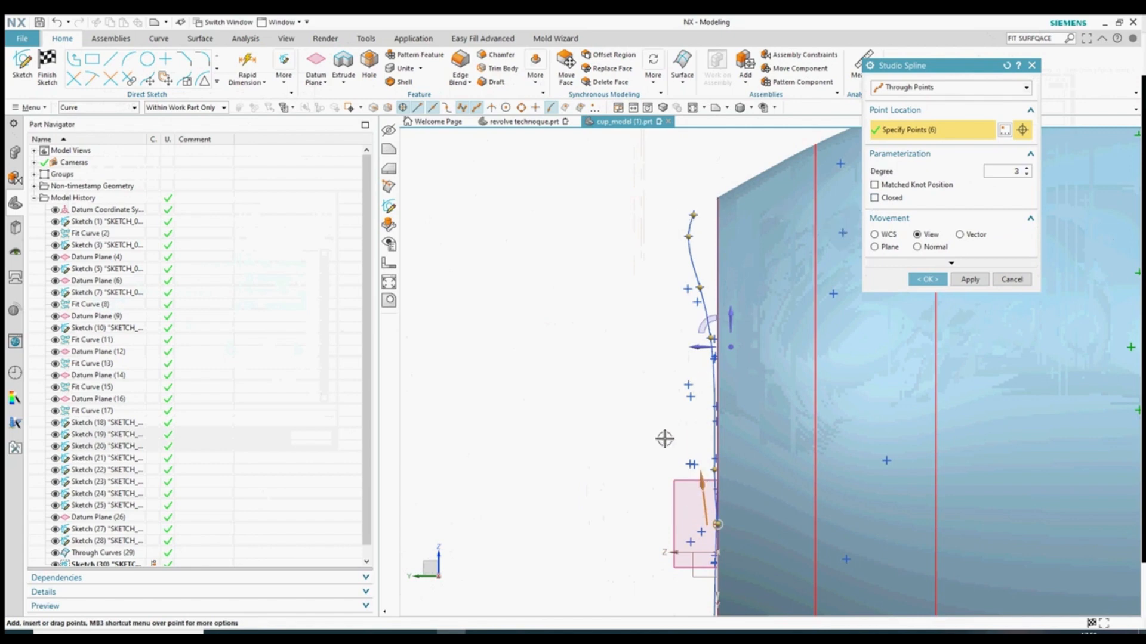
# - Add the top existing point and finish the seven-point spline
pyautogui.scroll(-2, 664, 439)
pyautogui.scroll(7, 688, 283)
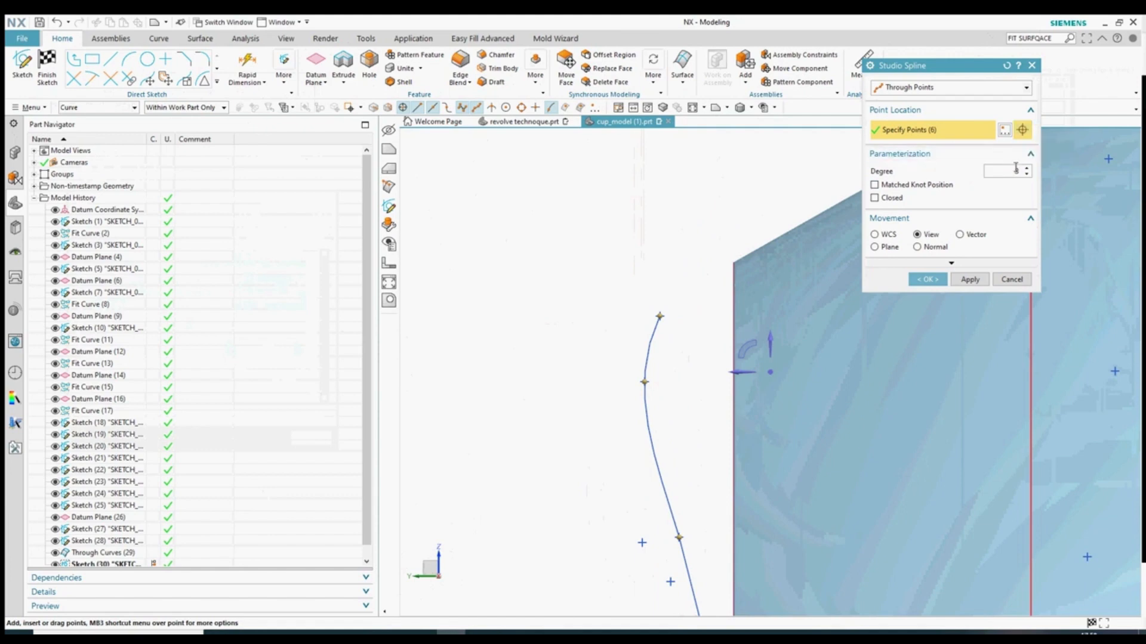
pyautogui.click(1005, 130)
pyautogui.click(949, 87)
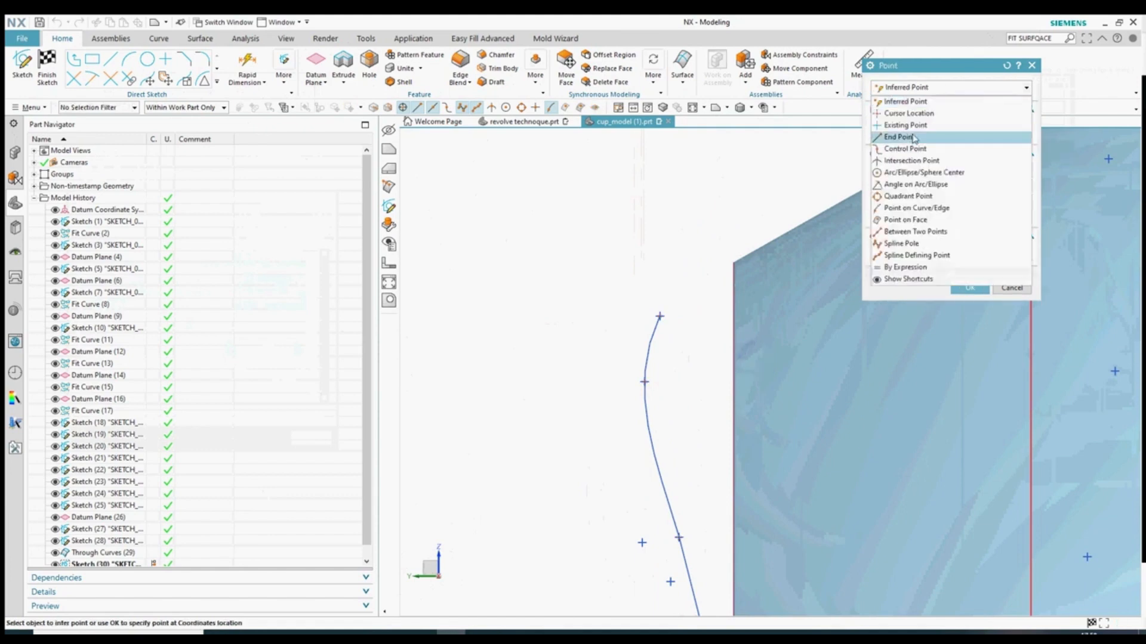
pyautogui.click(907, 107)
pyautogui.click(995, 289)
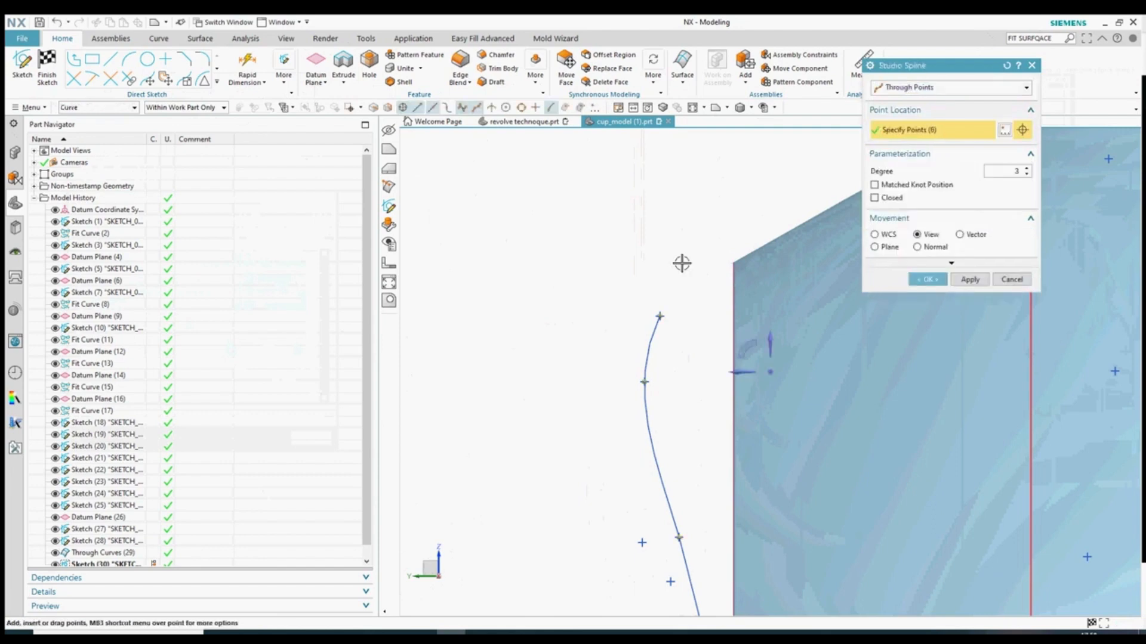
pyautogui.scroll(-2, 683, 264)
pyautogui.scroll(2, 670, 268)
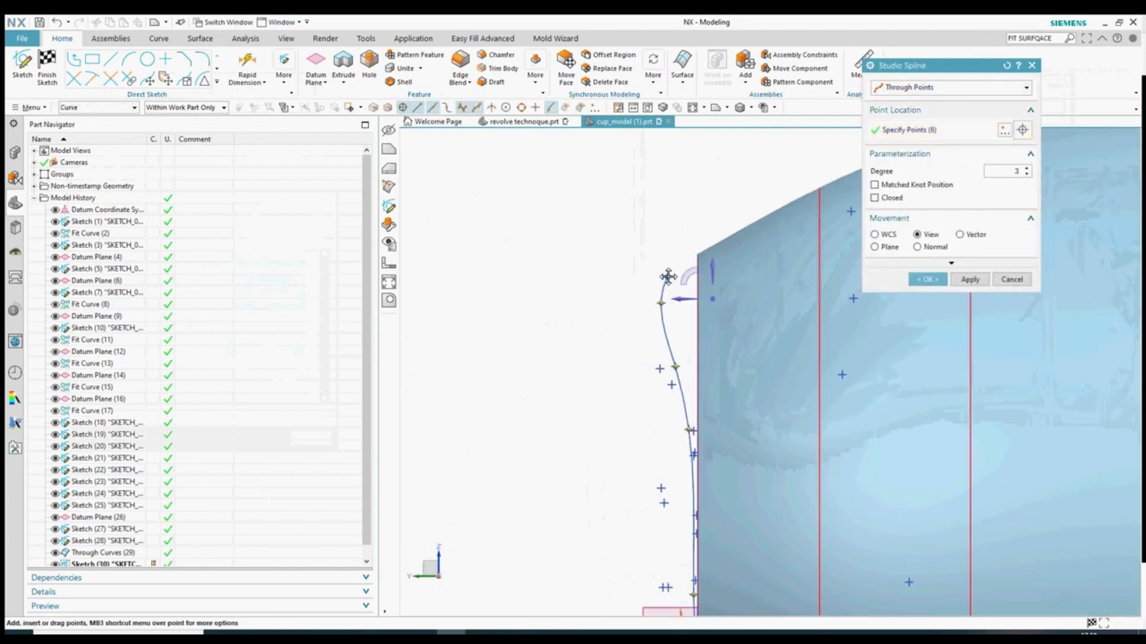
pyautogui.click(1022, 130)
pyautogui.click(949, 88)
pyautogui.click(907, 108)
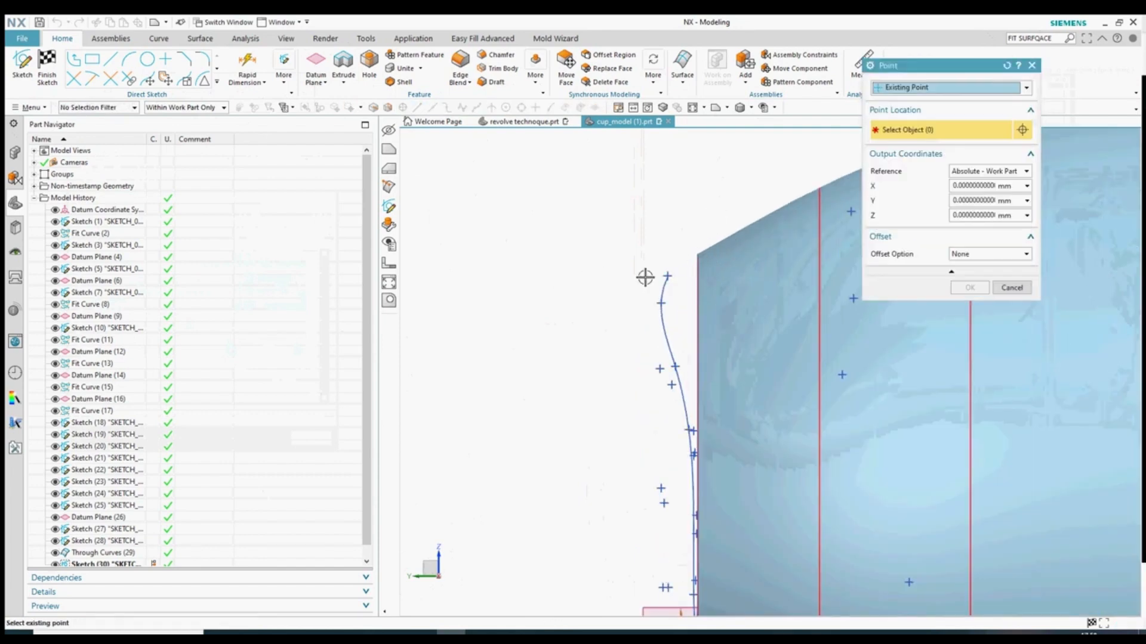
pyautogui.click(968, 287)
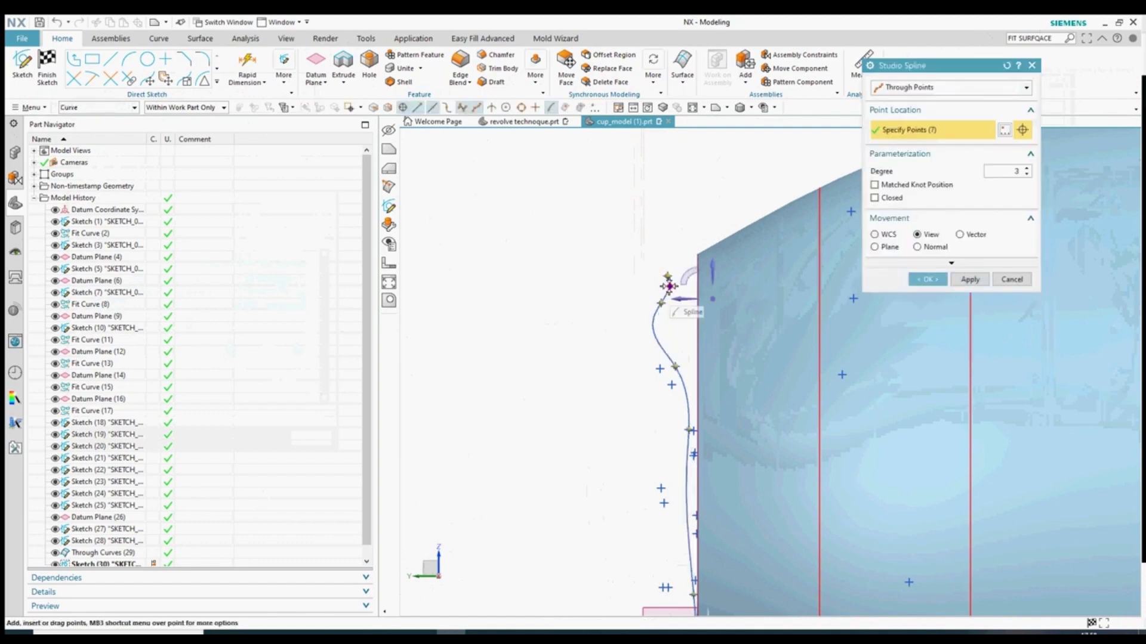
pyautogui.click(941, 282)
# - Drag a defining point to reshape the spline, then undo with Ctrl+Z
pyautogui.scroll(5, 661, 305)
pyautogui.moveTo(659, 300); pyautogui.dragTo(703, 302)
pyautogui.hotkey('ctrl', 'z')
pyautogui.hotkey('ctrl', 'z')
# - Restart the spline-through-points tool from the sketch curve gallery
pyautogui.scroll(-7, 691, 286)
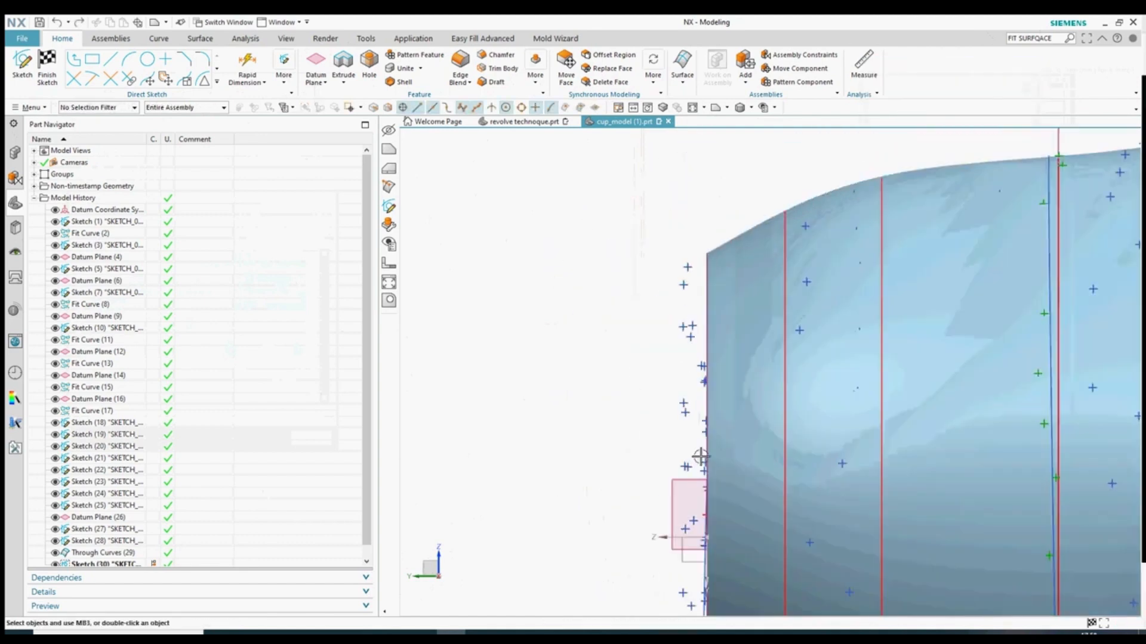
pyautogui.scroll(1, 699, 461)
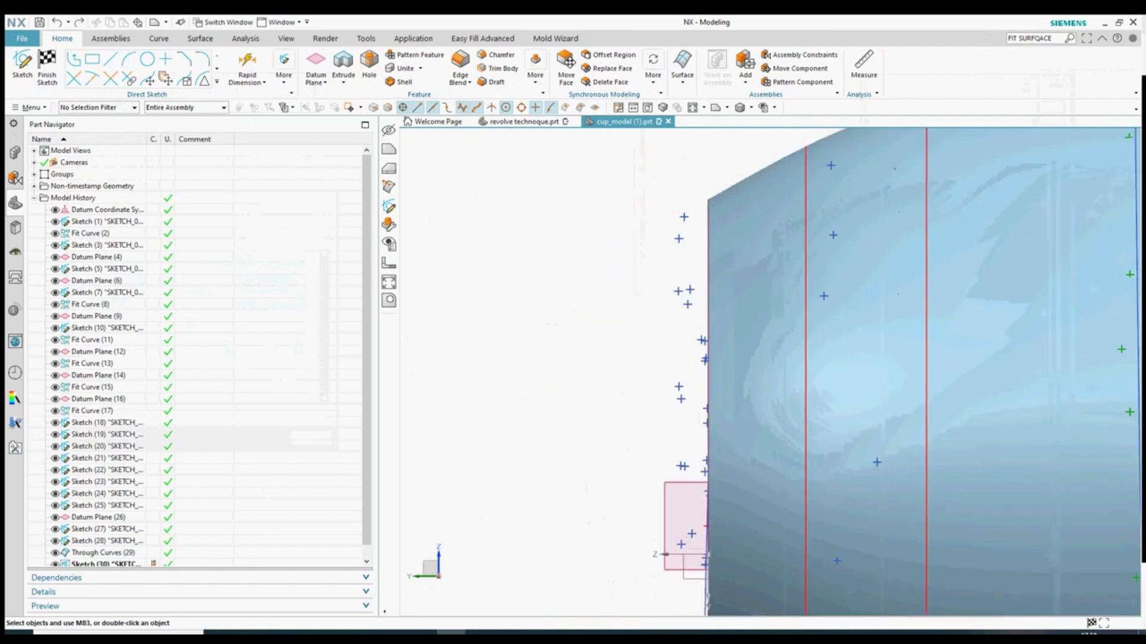
pyautogui.click(157, 39)
pyautogui.click(447, 71)
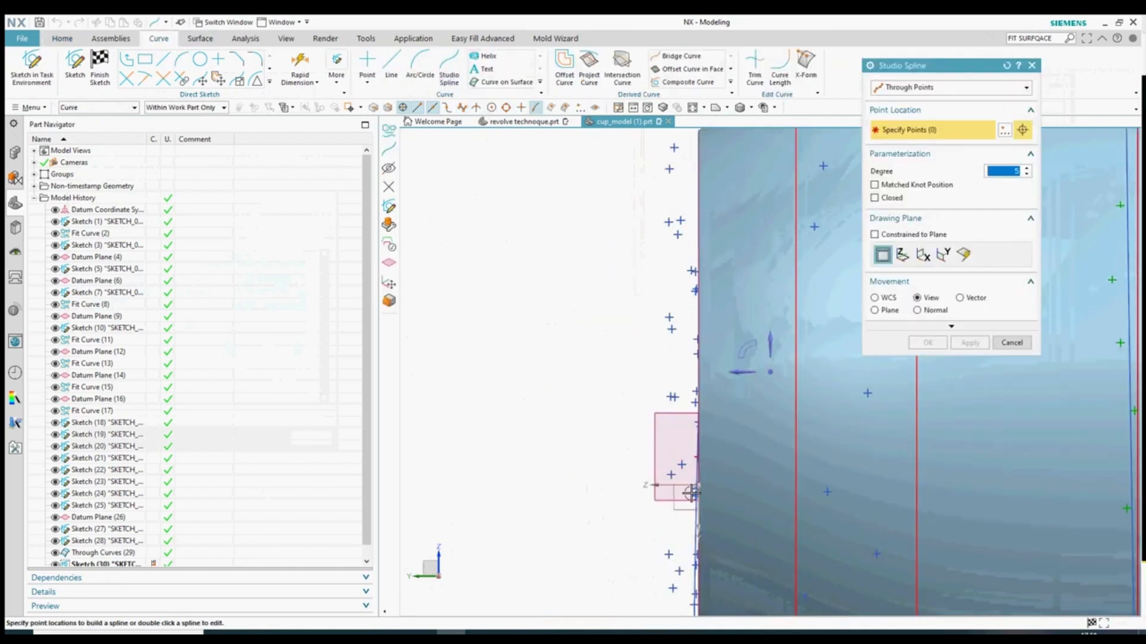
pyautogui.click(1011, 342)
pyautogui.click(62, 38)
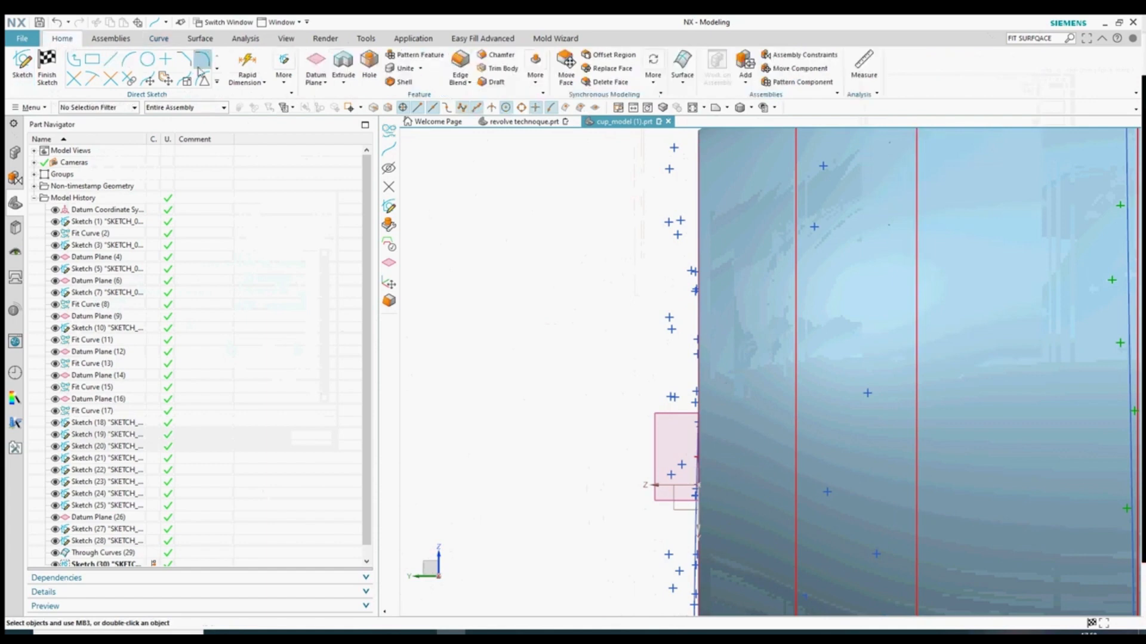
pyautogui.click(217, 81)
pyautogui.click(74, 155)
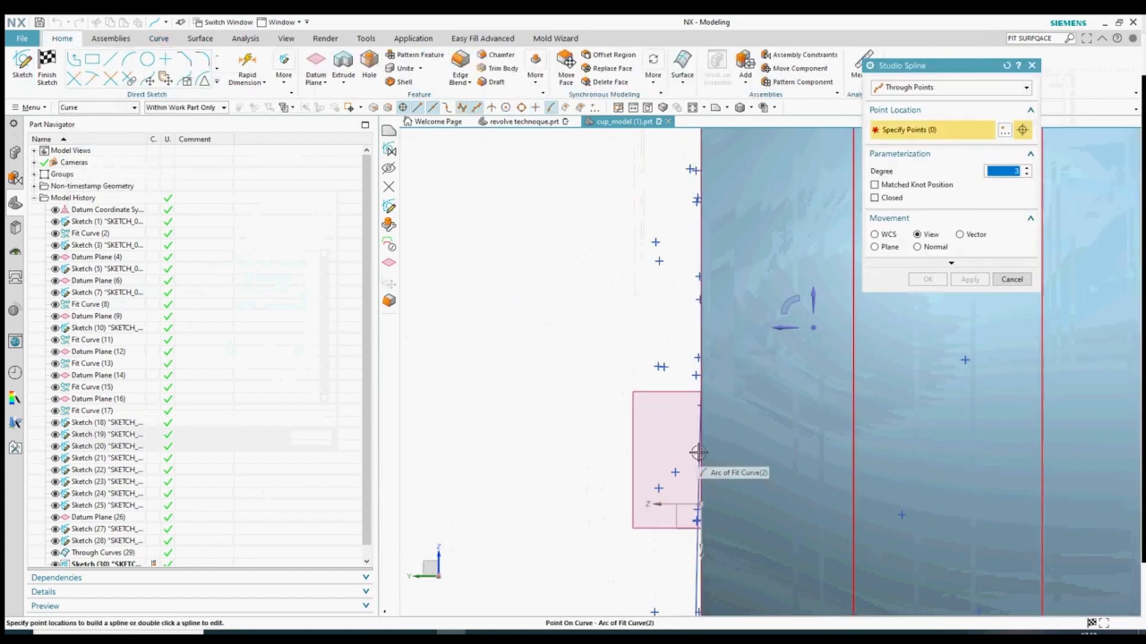
# - Place the first spline point on the surface edge and confirm the second point
pyautogui.scroll(5, 703, 461)
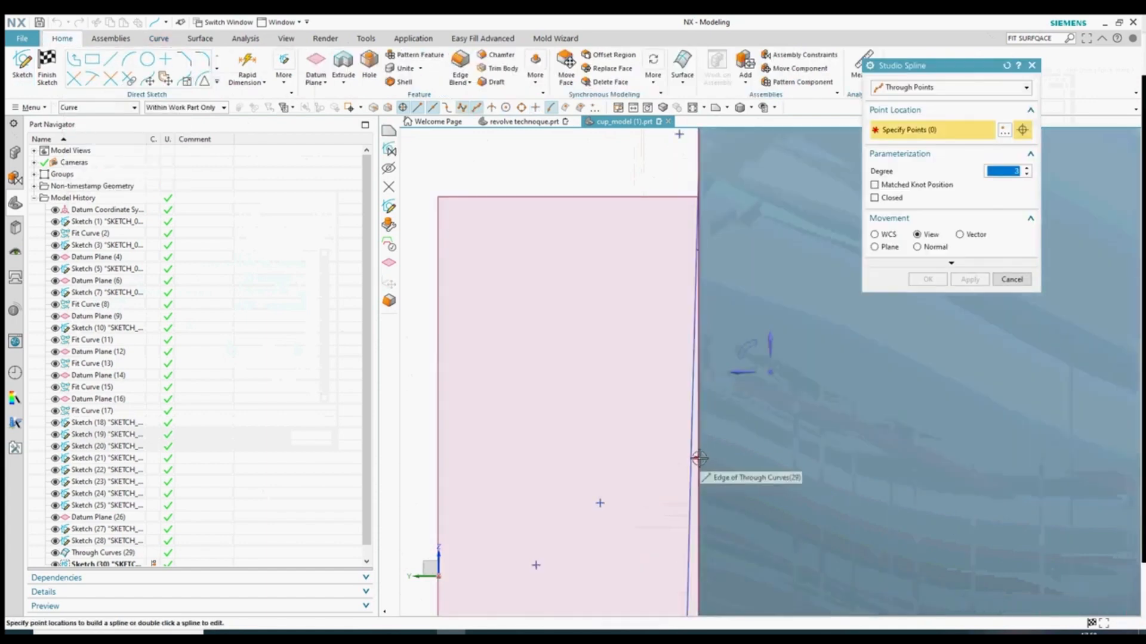
pyautogui.click(697, 457)
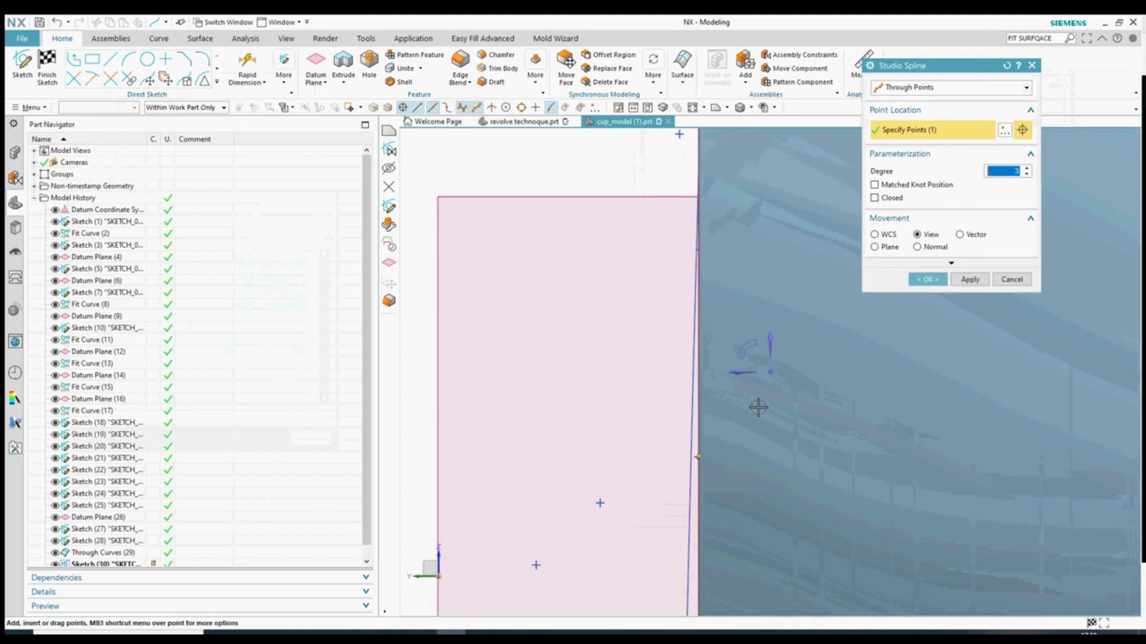
pyautogui.click(1004, 133)
pyautogui.scroll(-3, 686, 328)
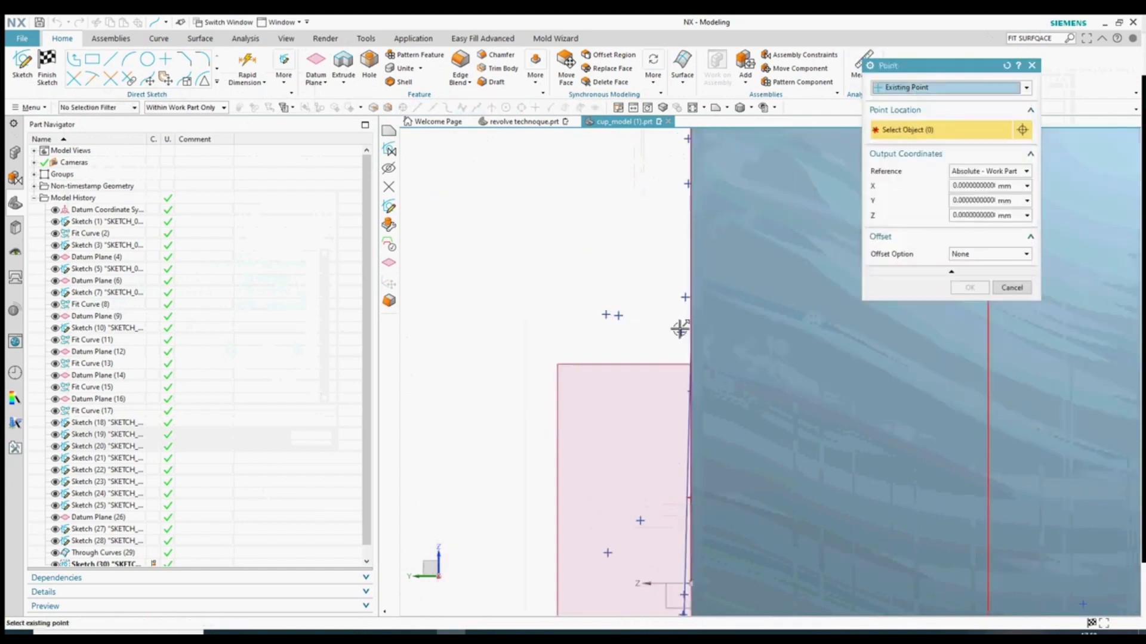
pyautogui.click(969, 288)
pyautogui.scroll(-5, 693, 262)
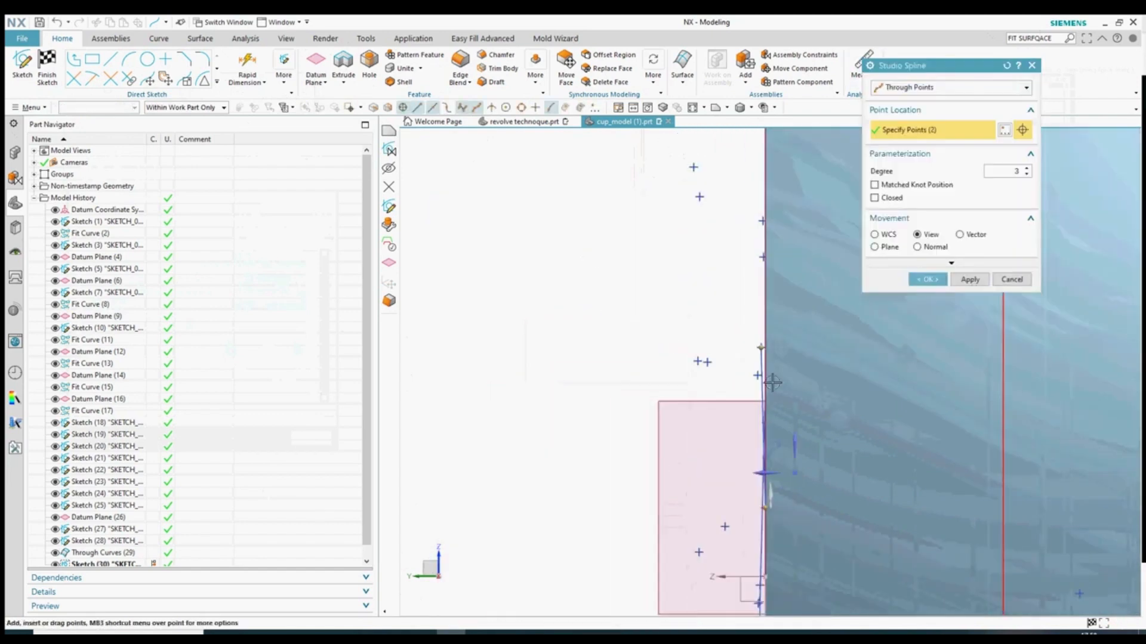
pyautogui.scroll(-5, 704, 226)
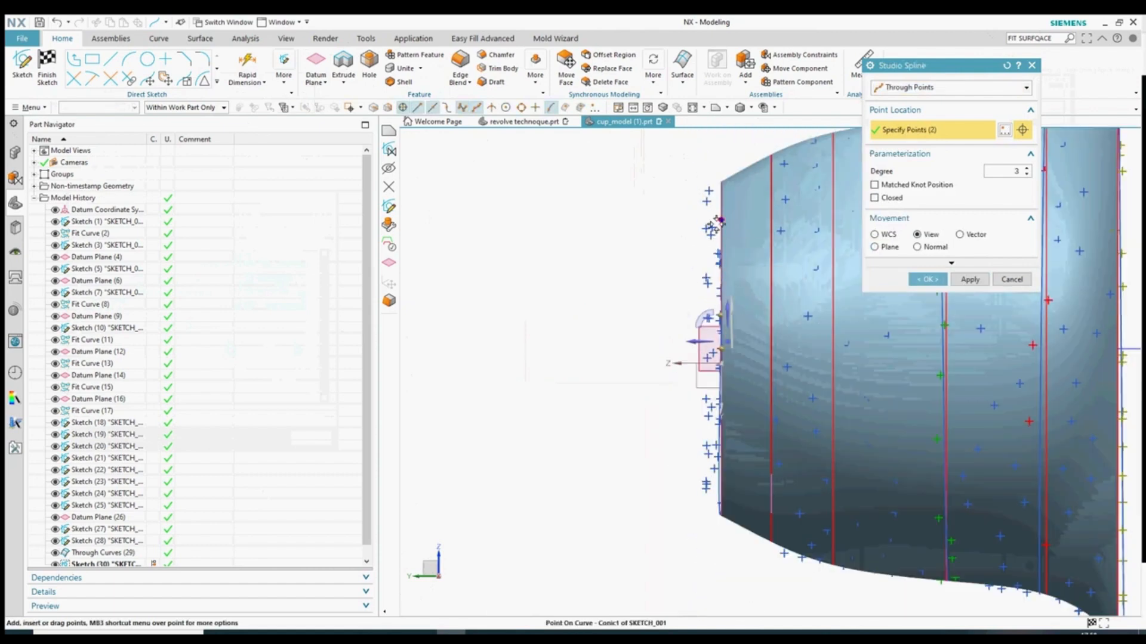
pyautogui.scroll(6, 745, 269)
# - Add the third and fourth spline points from existing cloud points
pyautogui.click(1004, 130)
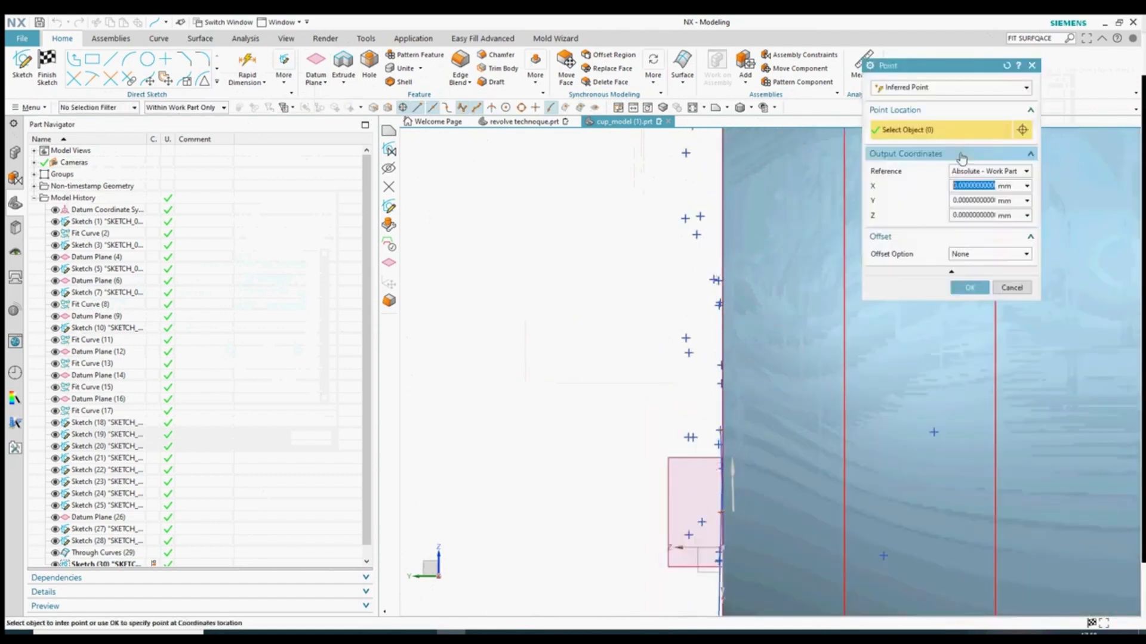
pyautogui.click(1027, 87)
pyautogui.click(978, 113)
pyautogui.click(713, 280)
pyautogui.click(968, 289)
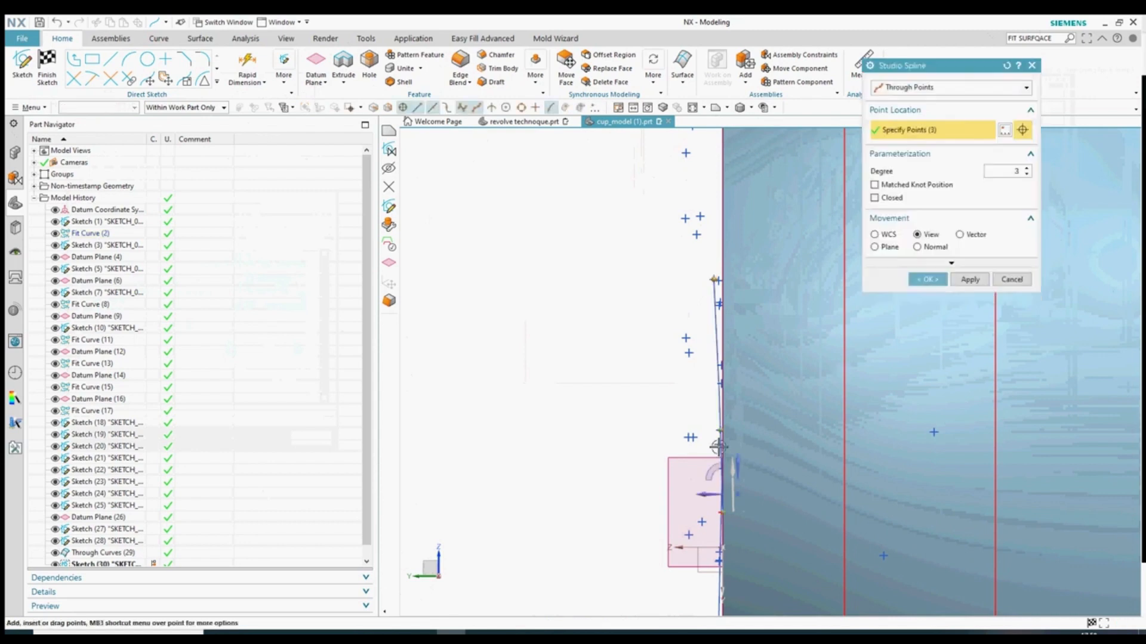
pyautogui.scroll(-3, 697, 417)
pyautogui.scroll(4, 694, 333)
pyautogui.click(1004, 130)
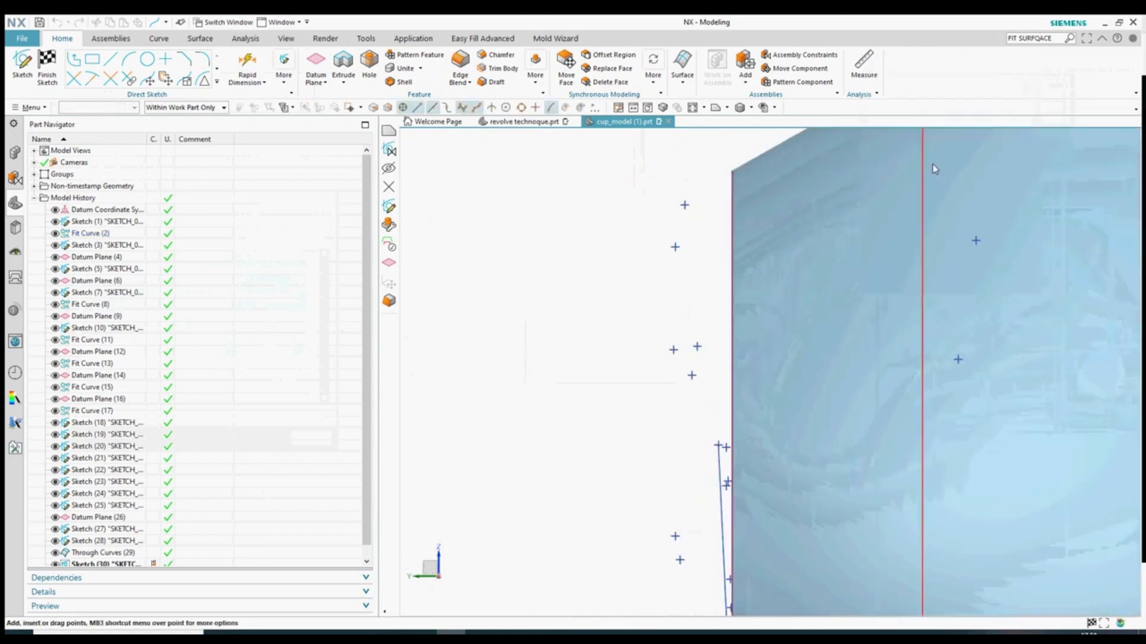
pyautogui.click(1026, 87)
pyautogui.click(979, 113)
pyautogui.click(699, 346)
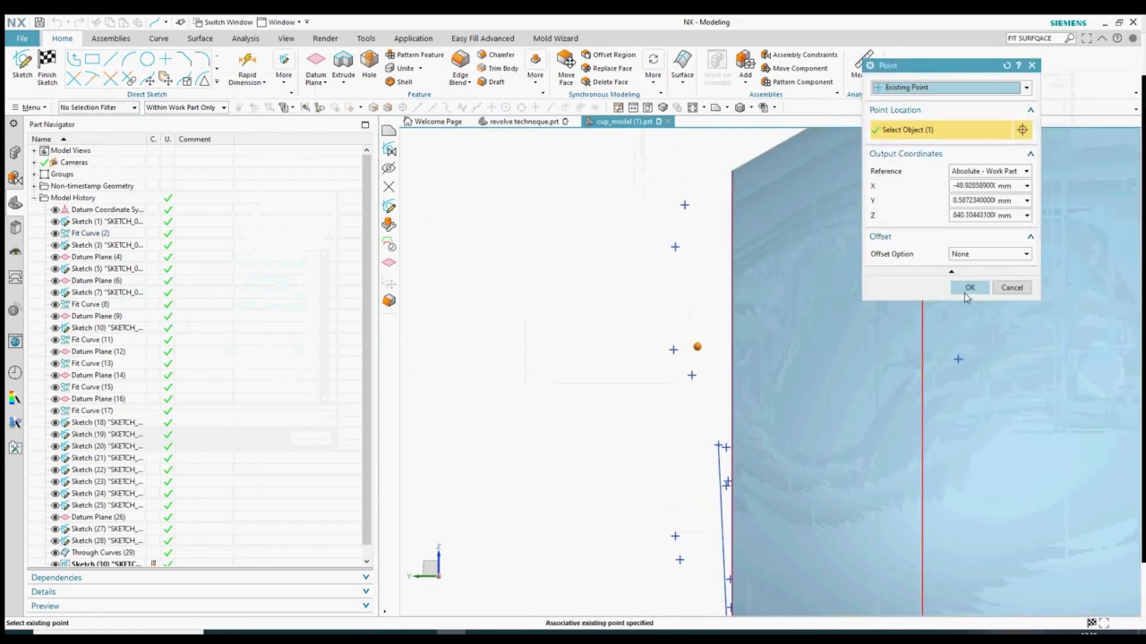
pyautogui.click(970, 288)
pyautogui.scroll(4, 639, 422)
# - Add the fifth and sixth existing points and accept the six-point spline
pyautogui.click(1007, 130)
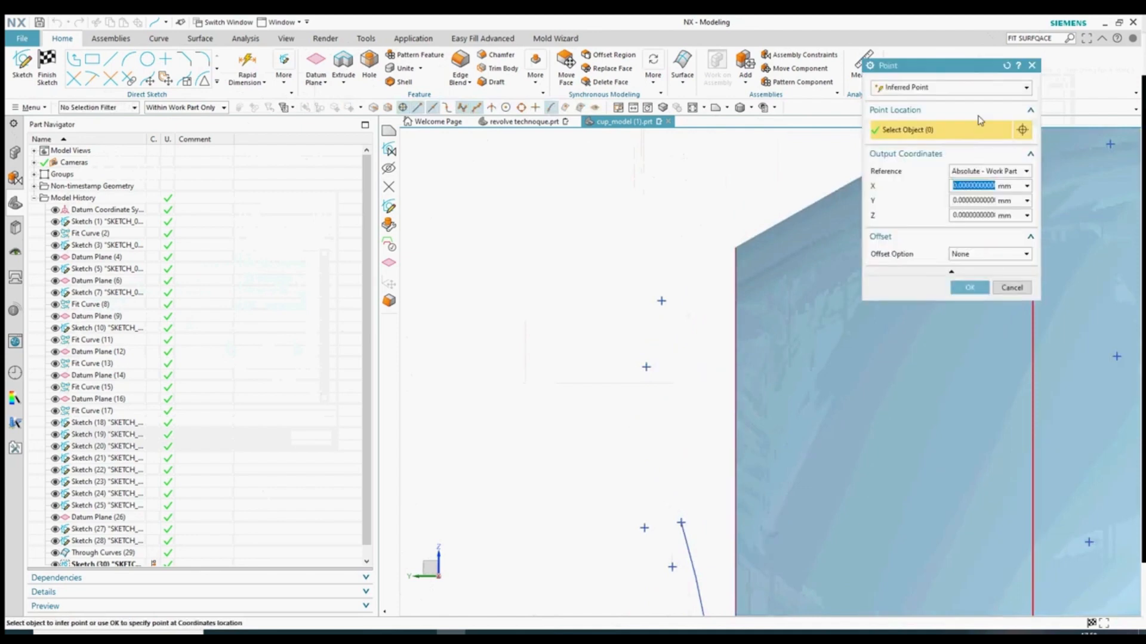
pyautogui.click(1026, 87)
pyautogui.click(979, 121)
pyautogui.click(647, 367)
pyautogui.click(968, 287)
pyautogui.keyDown('shift'); pyautogui.moveTo(733, 230); pyautogui.dragTo(660, 338, button='middle'); pyautogui.keyUp('shift')
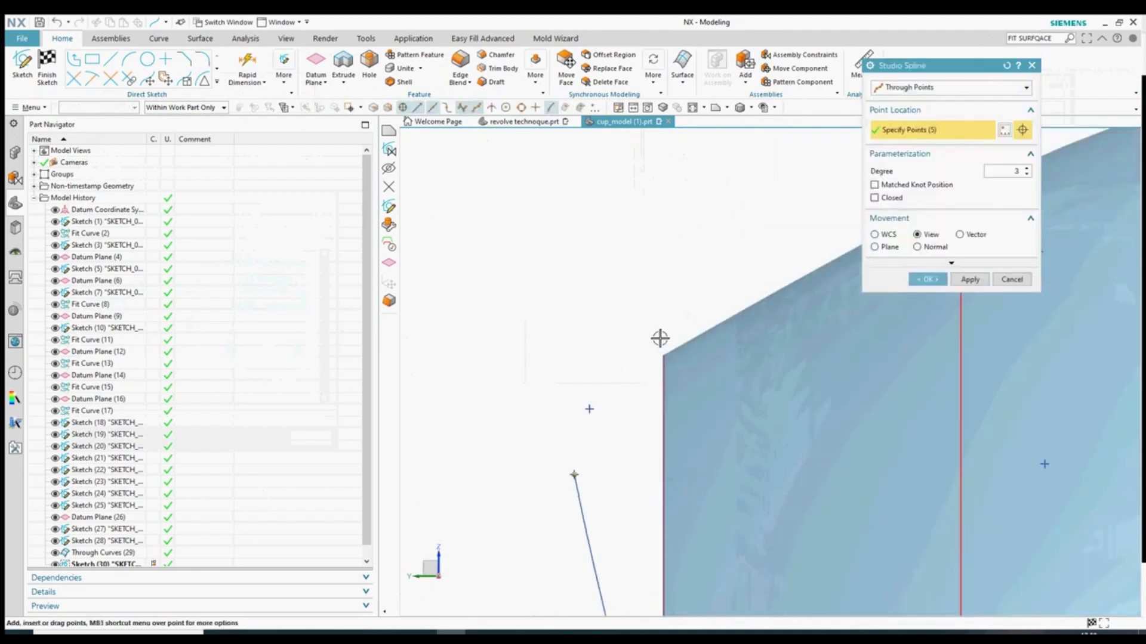
pyautogui.click(1007, 130)
pyautogui.click(1027, 87)
pyautogui.click(942, 125)
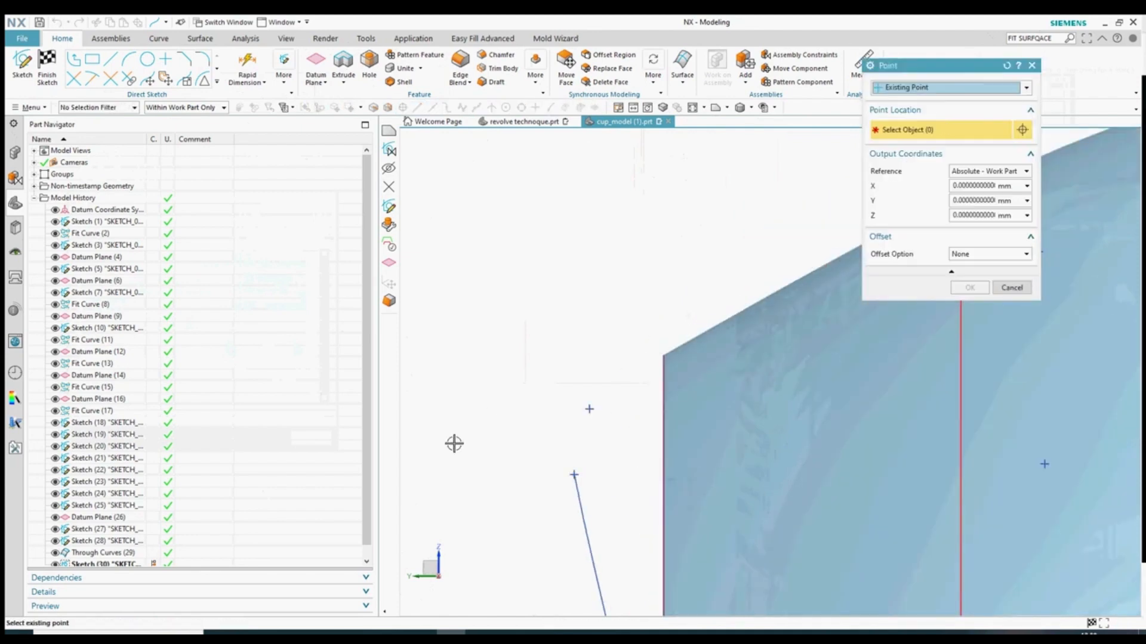
pyautogui.click(971, 289)
pyautogui.scroll(-6, 692, 453)
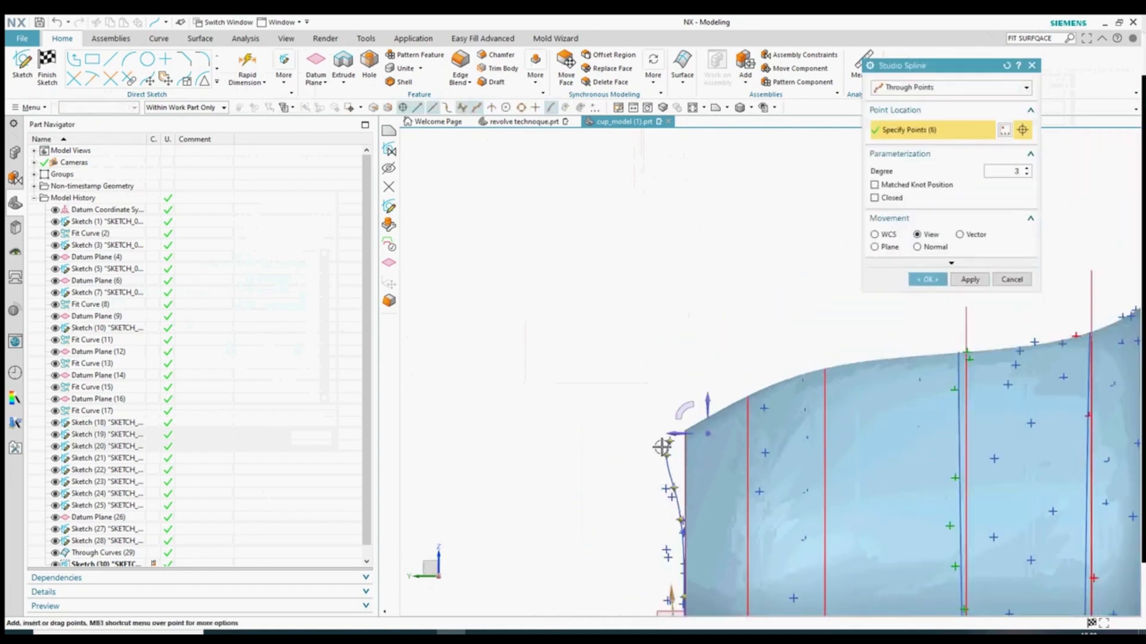
pyautogui.scroll(5, 661, 447)
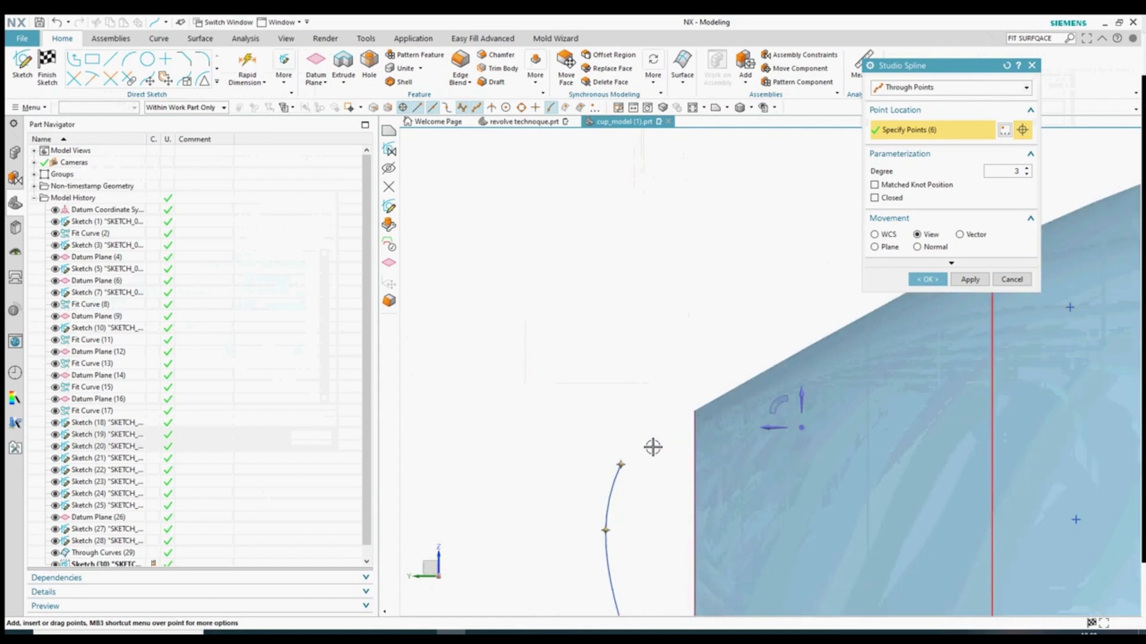
pyautogui.click(929, 280)
pyautogui.scroll(-7, 705, 286)
# - Inspect the new rim spline and finish the sketch
pyautogui.scroll(1, 698, 438)
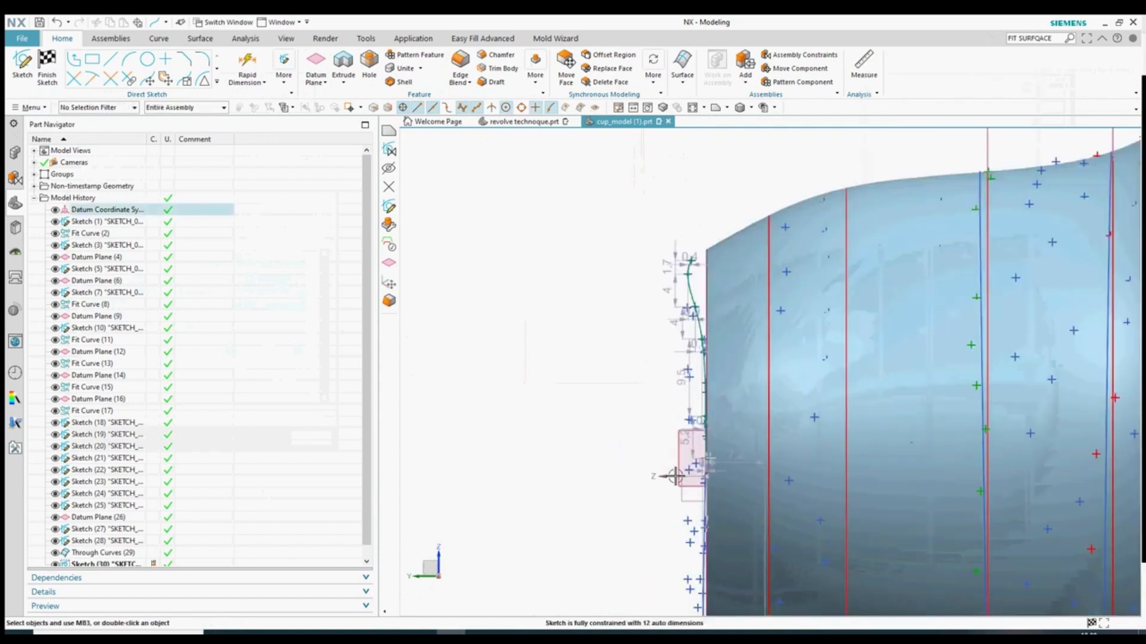
pyautogui.moveTo(582, 430); pyautogui.dragTo(638, 430, button='middle')
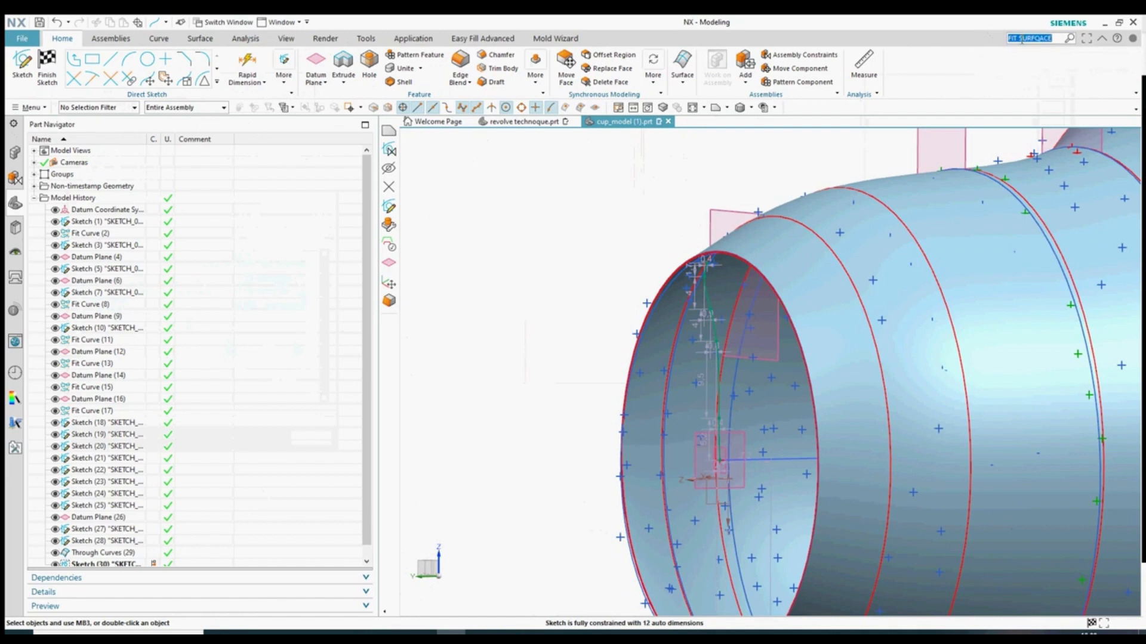
pyautogui.click(48, 67)
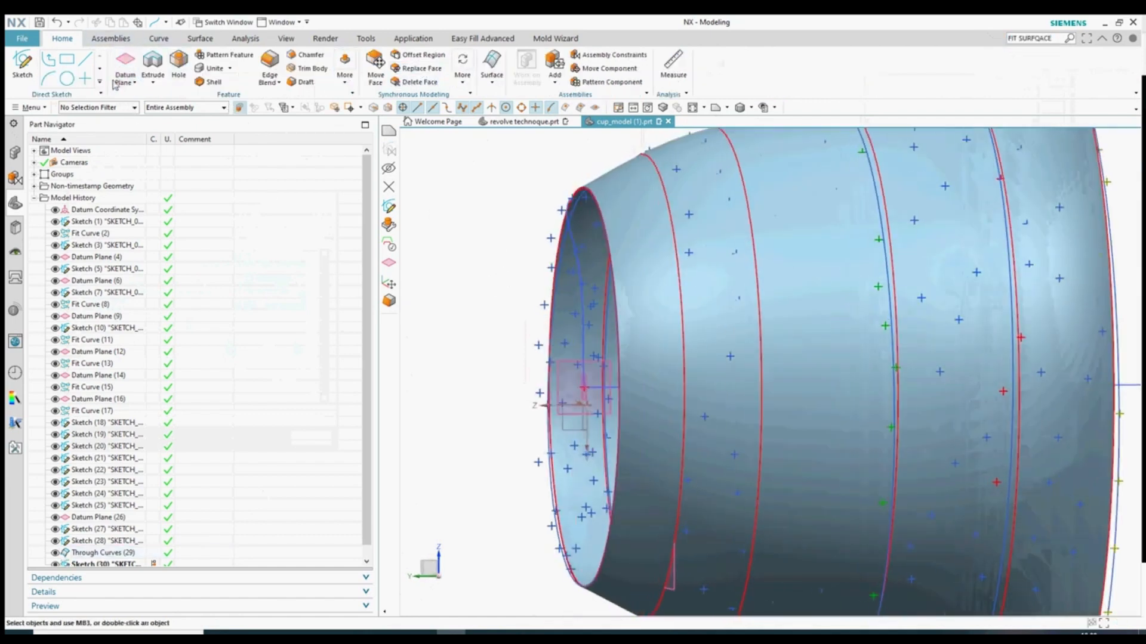
# - Revolve Sketch(30) 360° about the cup's axis through the sketch point as a Solid body
pyautogui.click(167, 117)
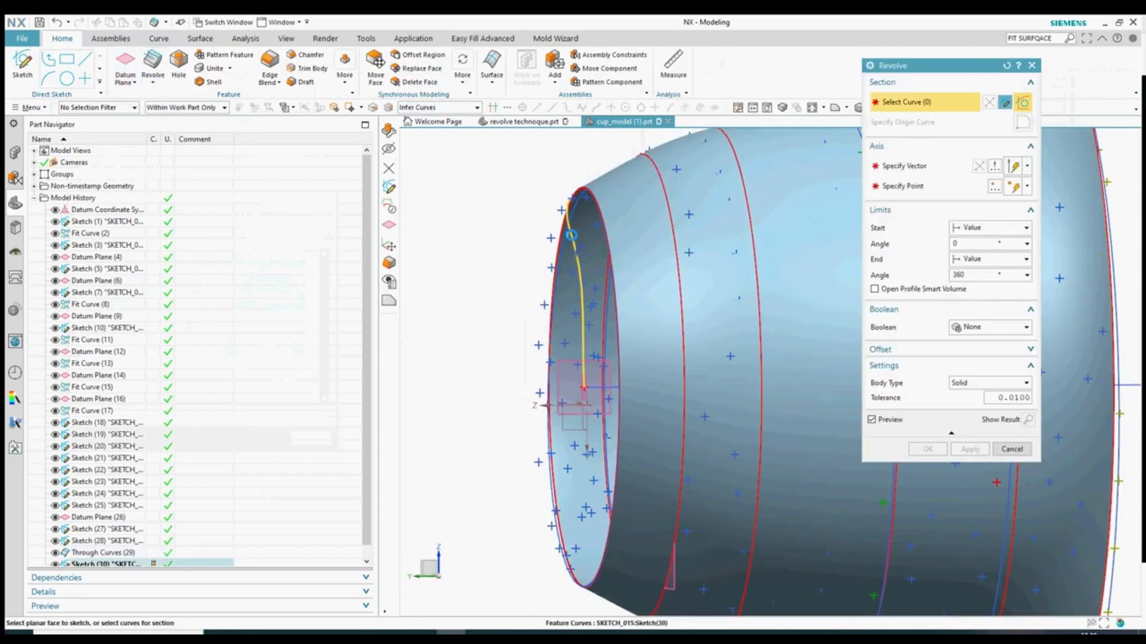
pyautogui.click(571, 235)
pyautogui.click(657, 257)
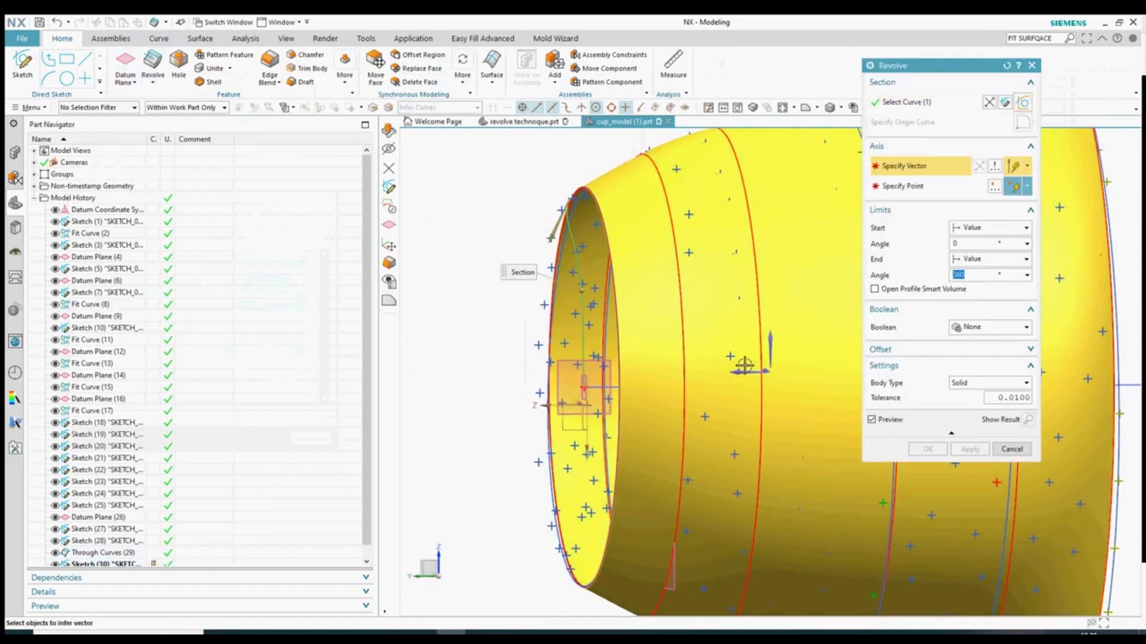
pyautogui.click(744, 365)
pyautogui.scroll(5, 582, 397)
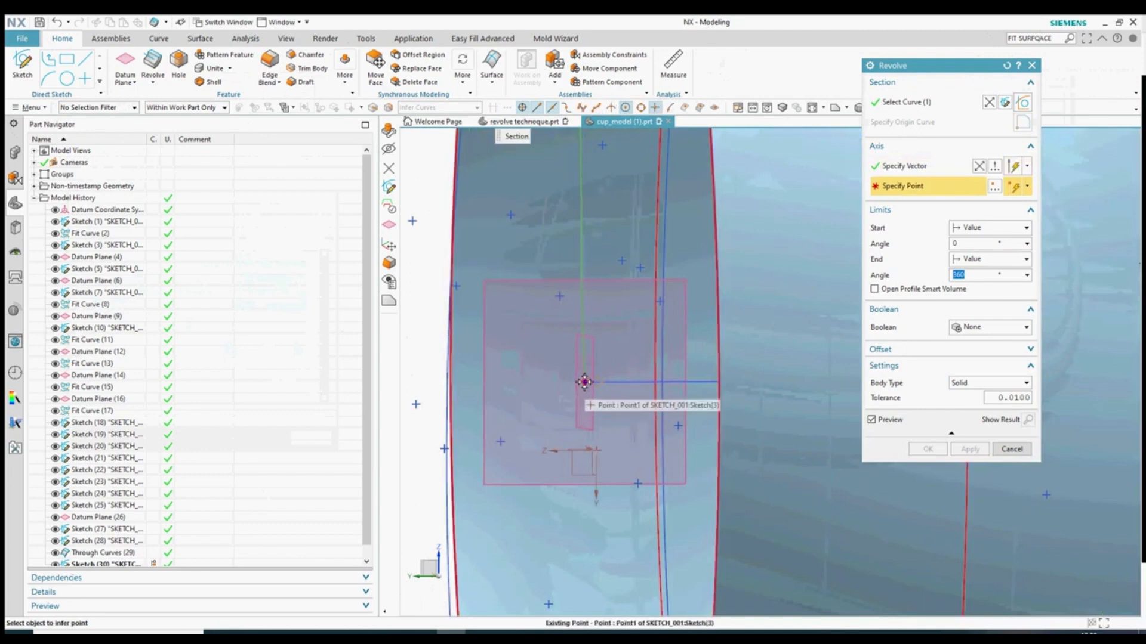
pyautogui.click(585, 382)
pyautogui.moveTo(584, 382)
pyautogui.mouseDown(button='middle')
pyautogui.moveTo(494, 401)
pyautogui.moveTo(503, 394)
pyautogui.moveTo(486, 378)
pyautogui.moveTo(466, 390)
pyautogui.mouseUp(button='middle')
pyautogui.click(991, 383)
pyautogui.click(960, 395)
pyautogui.click(928, 448)
pyautogui.scroll(3, 620, 361)
pyautogui.scroll(-2, 658, 343)
pyautogui.scroll(1, 675, 401)
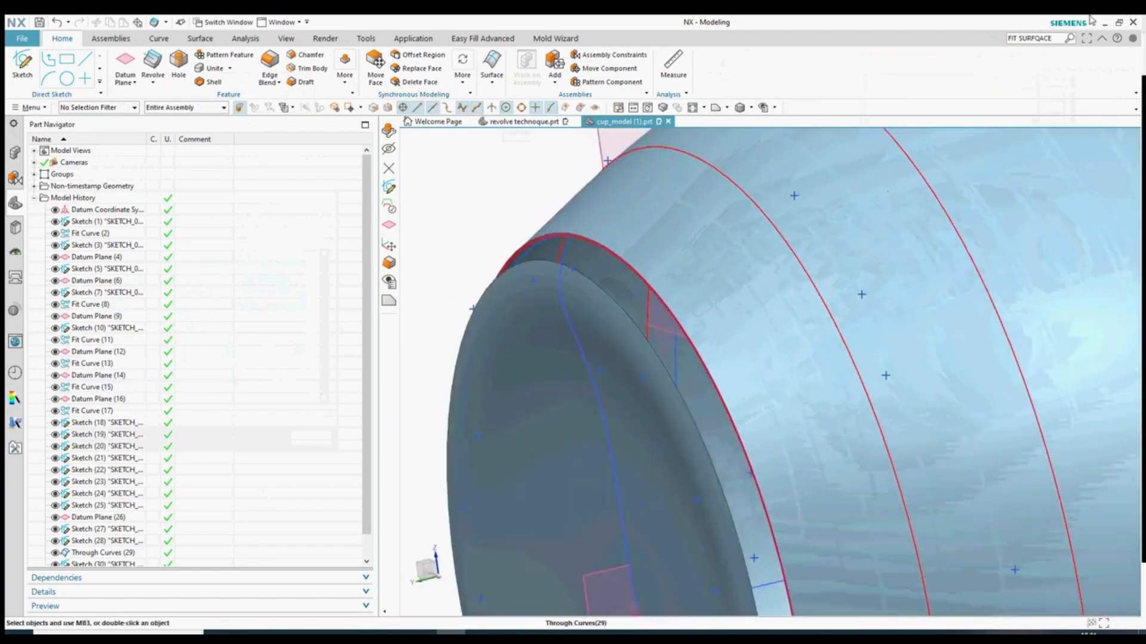
# - Start a Through Curves surface using the rim's outer edge as the section
pyautogui.click(492, 66)
pyautogui.click(546, 106)
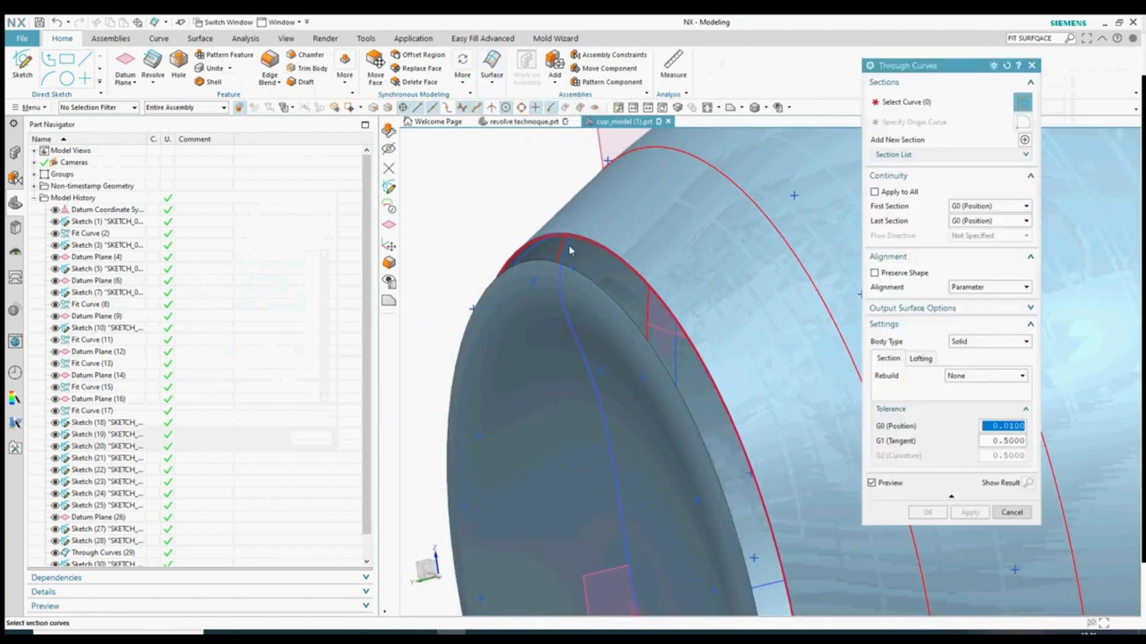
pyautogui.scroll(5, 608, 256)
pyautogui.click(621, 246)
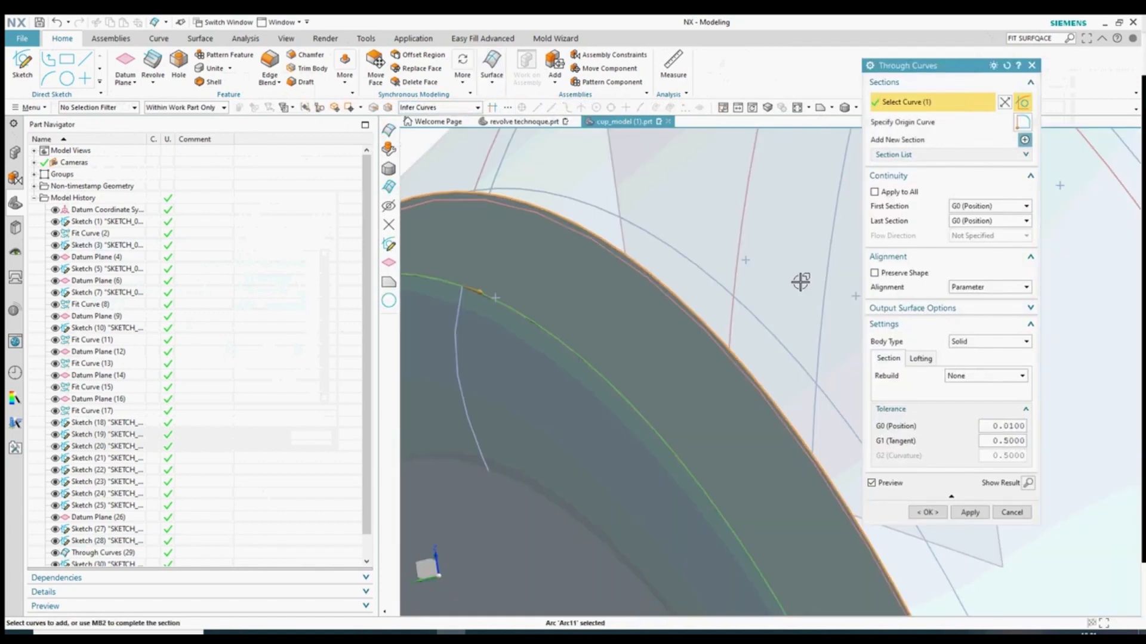
pyautogui.scroll(-5, 852, 257)
# - Set first-section continuity against the neighbouring face and last-section continuity to G2 (Curvature)
pyautogui.click(988, 205)
pyautogui.click(969, 229)
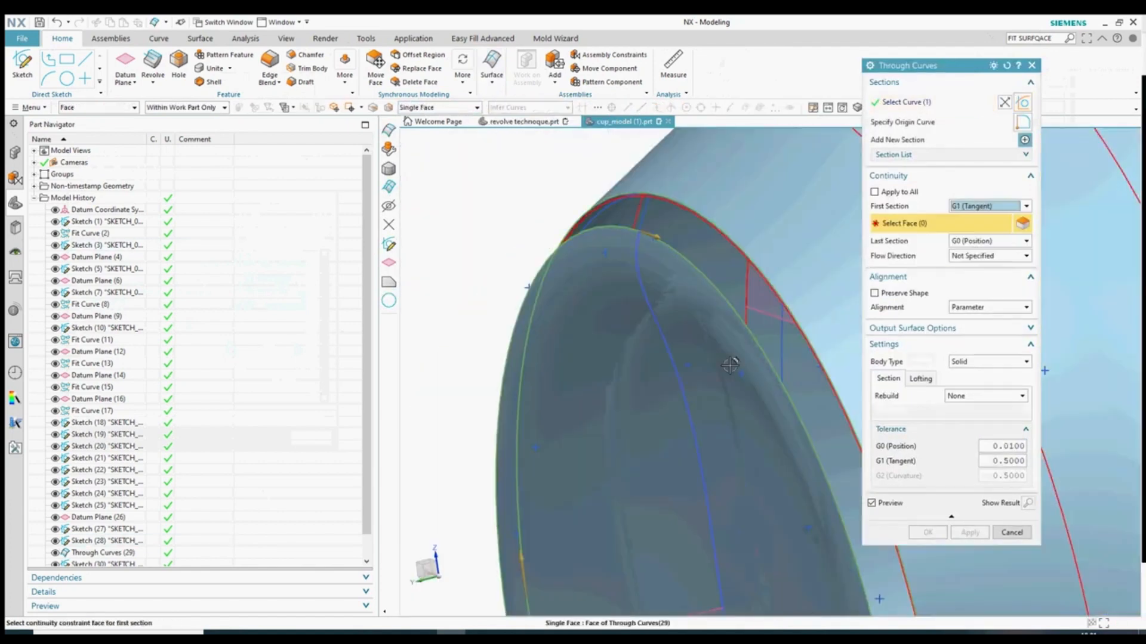
pyautogui.click(988, 206)
pyautogui.click(969, 239)
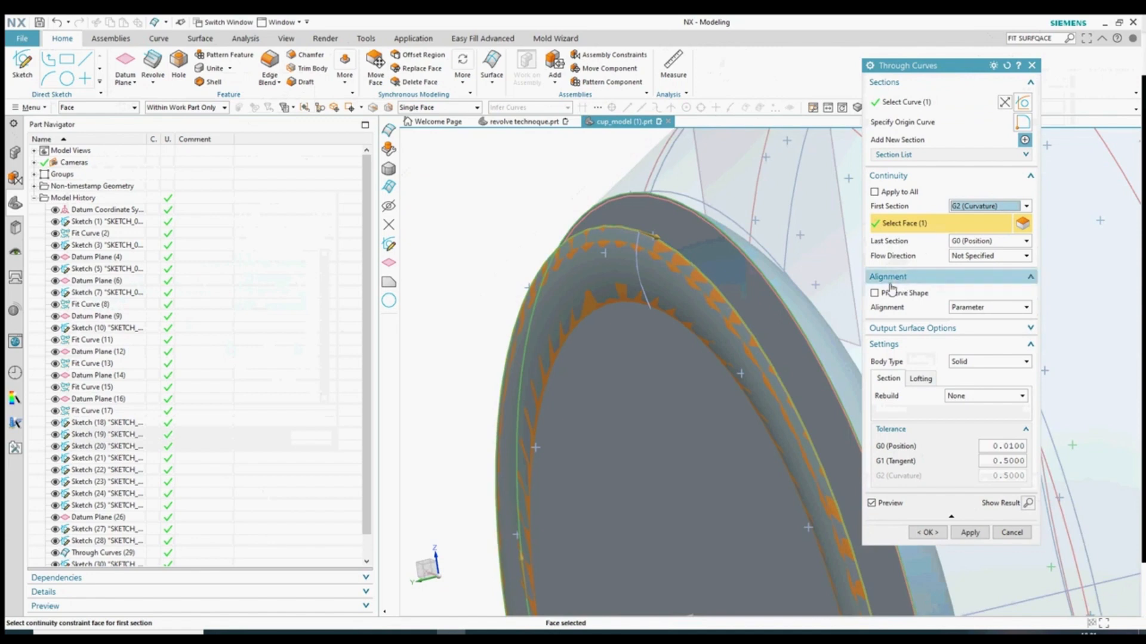
pyautogui.click(989, 240)
pyautogui.click(973, 274)
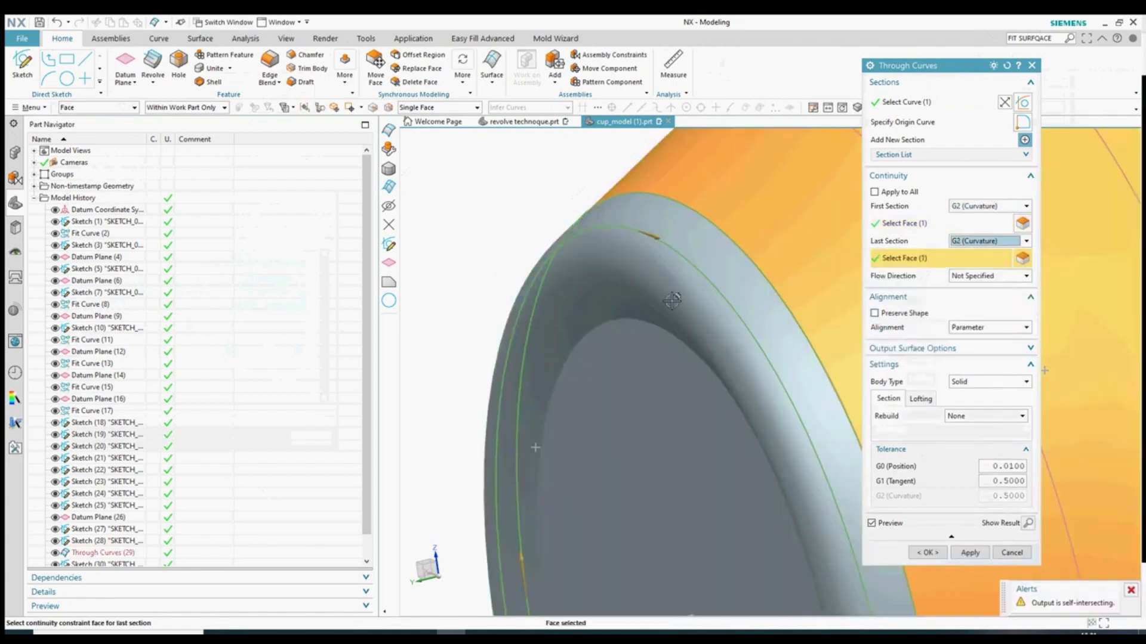
# - Flip the rim section direction, set first-section continuity to G1 (Tangent), and create the surface
pyautogui.moveTo(671, 285); pyautogui.dragTo(734, 305, button='middle')
pyautogui.doubleClick(551, 306)
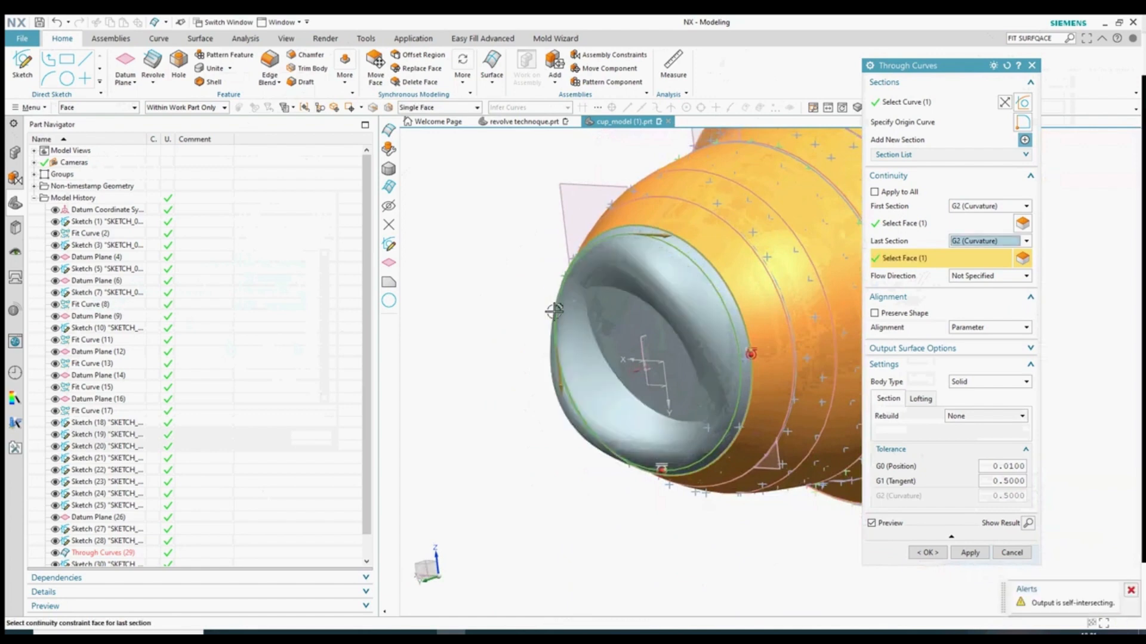
pyautogui.doubleClick(620, 243)
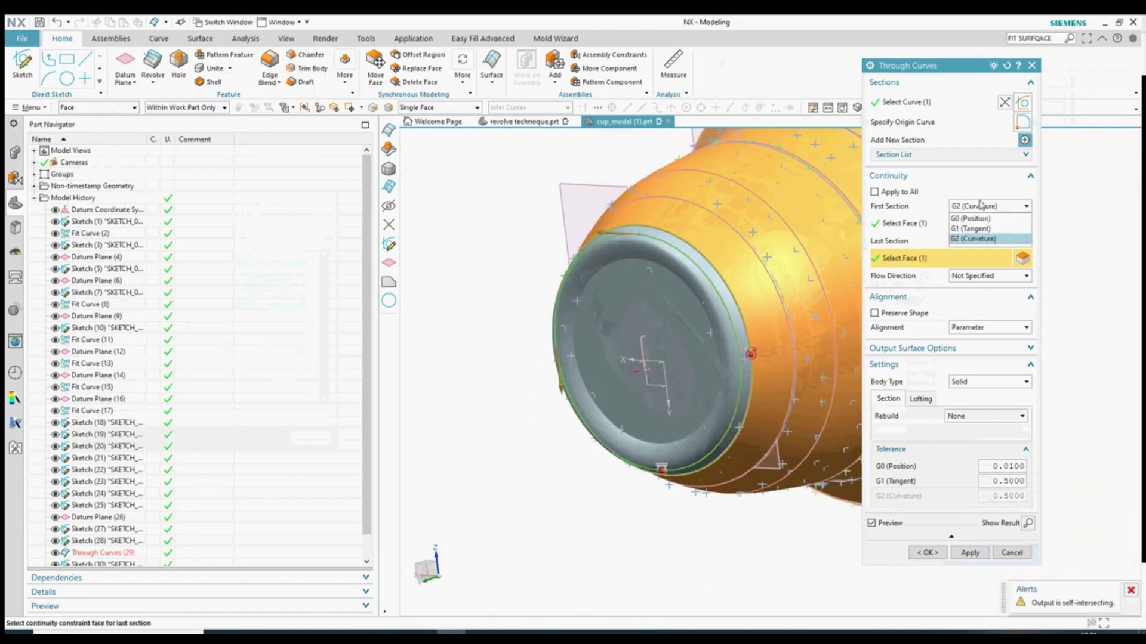
pyautogui.click(970, 228)
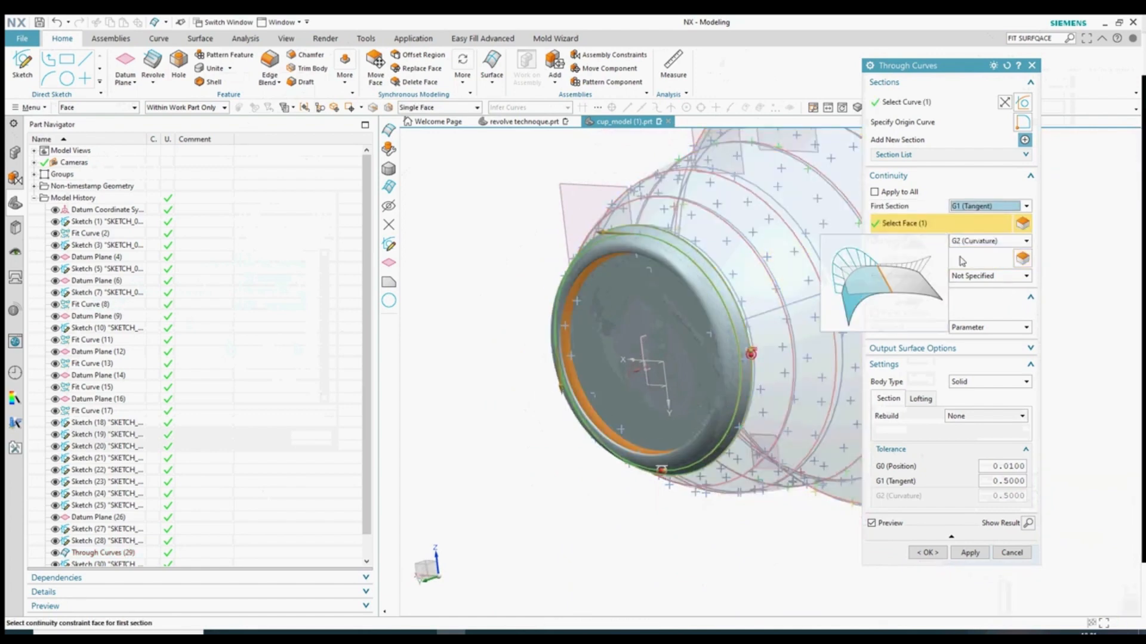
pyautogui.moveTo(512, 323); pyautogui.dragTo(522, 302, button='middle')
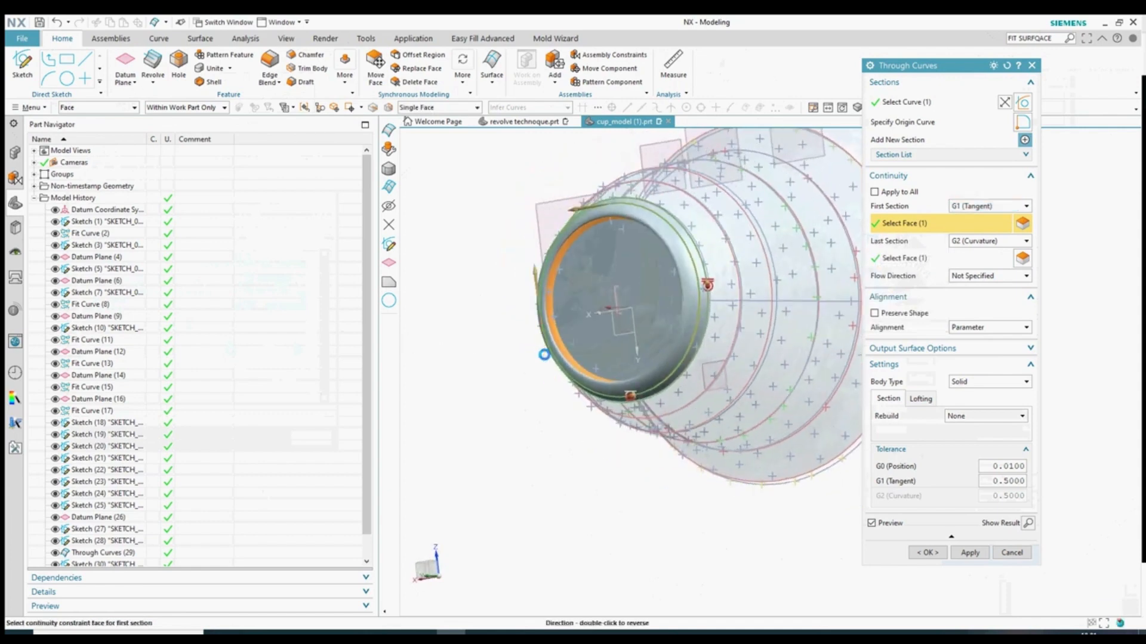
pyautogui.click(927, 552)
pyautogui.moveTo(521, 401); pyautogui.dragTo(552, 413, button='middle')
pyautogui.scroll(5, 674, 399)
pyautogui.moveTo(673, 396); pyautogui.dragTo(782, 340, button='middle')
pyautogui.scroll(-5, 783, 340)
pyautogui.moveTo(686, 463); pyautogui.dragTo(667, 494, button='middle')
# - Hide the Through Curves (32) feature from the Part Navigator
pyautogui.scroll(-1, 114, 457)
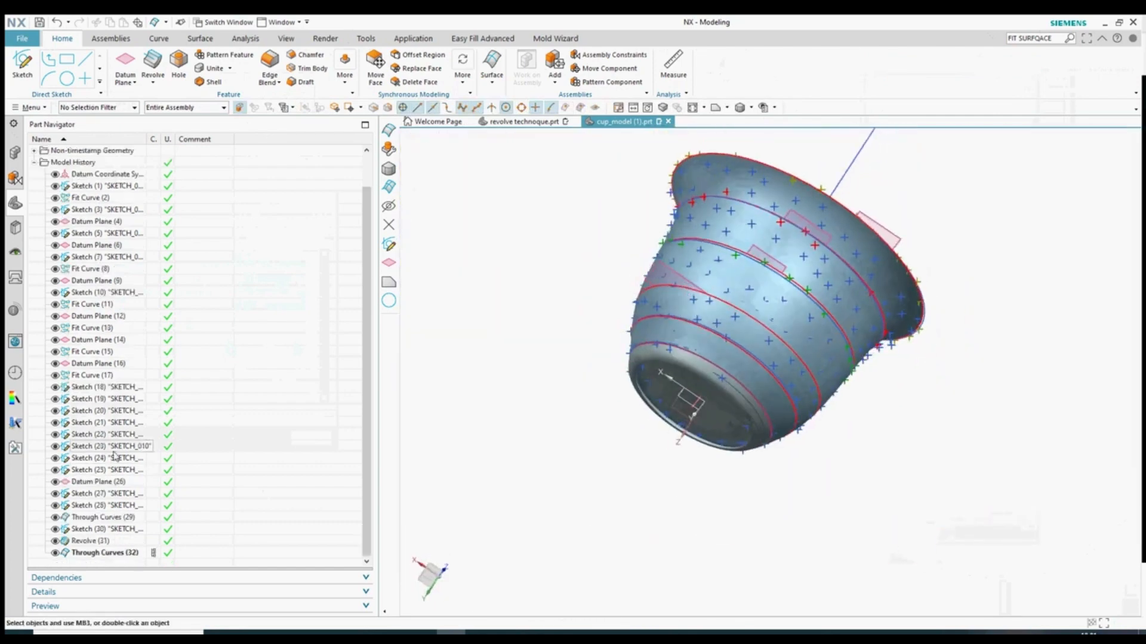
pyautogui.click(100, 554)
pyautogui.click(55, 553)
pyautogui.moveTo(447, 459)
pyautogui.mouseDown(button='middle')
pyautogui.moveTo(444, 470)
pyautogui.moveTo(460, 471)
pyautogui.mouseUp(button='middle')
pyautogui.scroll(5, 649, 389)
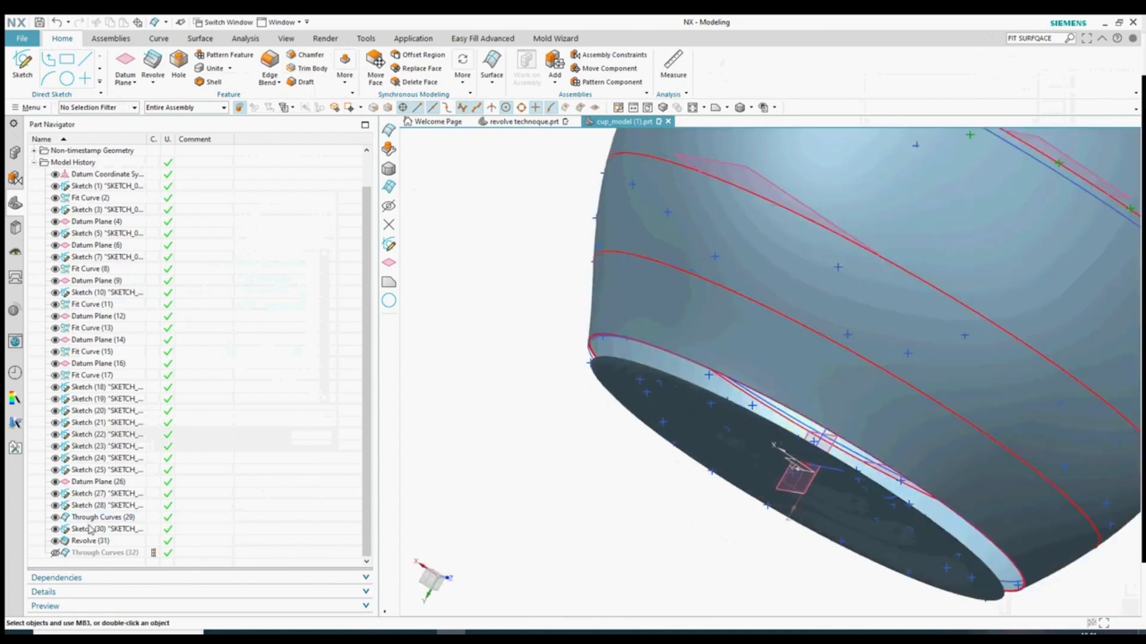
# - Delete Through Curves (32) from the model history
pyautogui.click(82, 554)
pyautogui.press('Delete')
pyautogui.moveTo(526, 429)
pyautogui.mouseDown(button='middle')
pyautogui.moveTo(539, 437)
pyautogui.moveTo(542, 426)
pyautogui.mouseUp(button='middle')
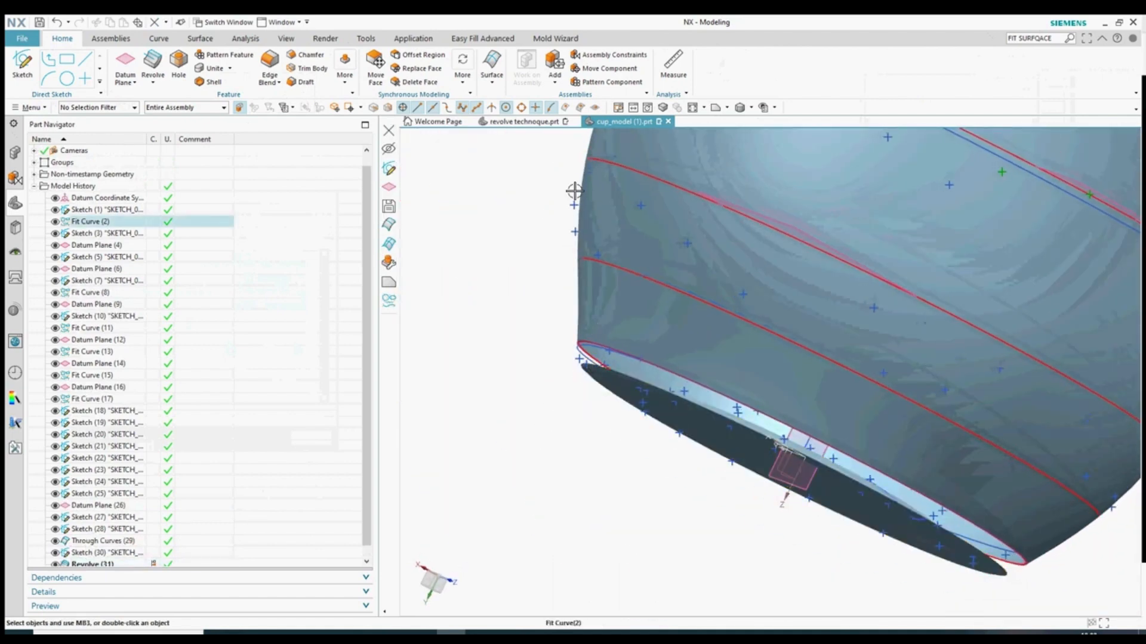
pyautogui.click(494, 90)
# - Try a Through Curves surface from the arc edge, then abandon it and a second attempt
pyautogui.click(558, 107)
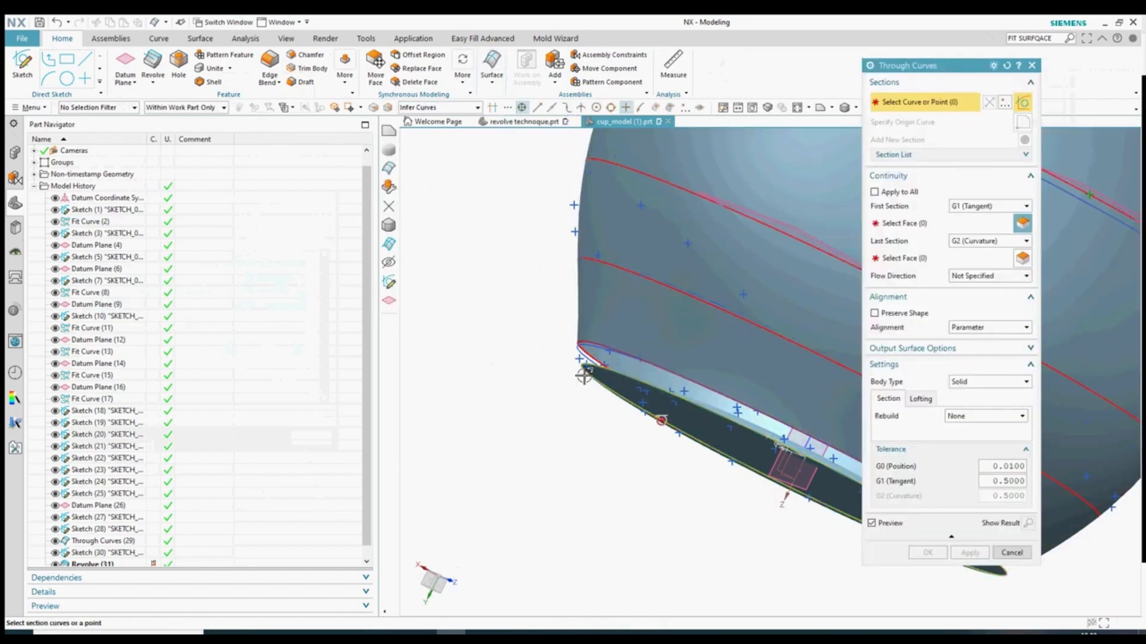
pyautogui.scroll(3, 518, 330)
pyautogui.scroll(4, 518, 330)
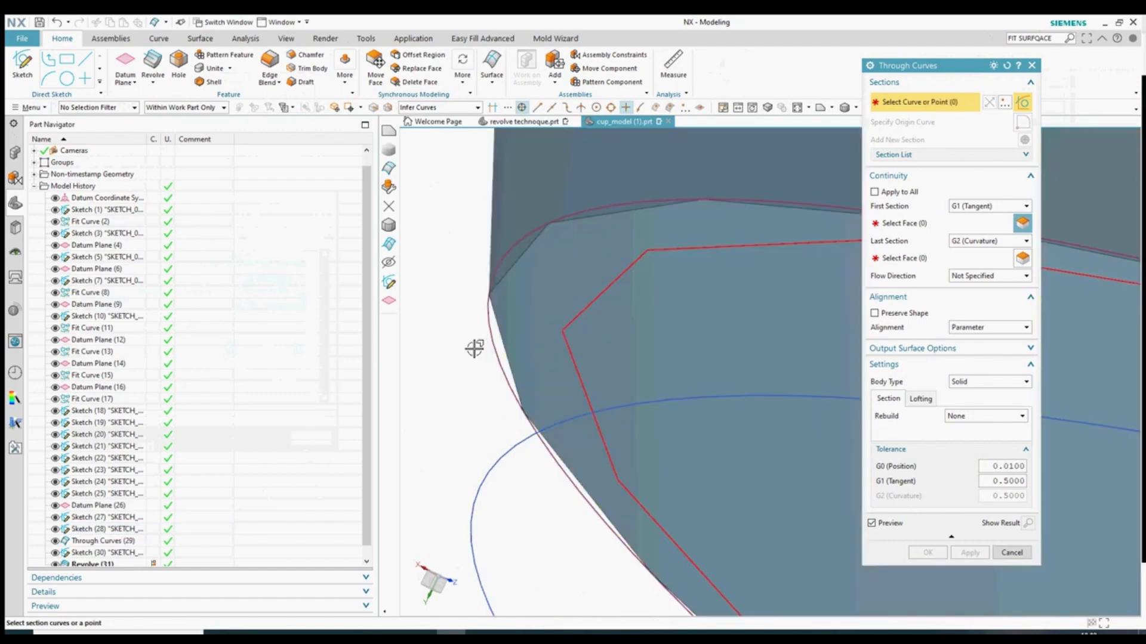
pyautogui.click(491, 349)
pyautogui.scroll(-5, 465, 418)
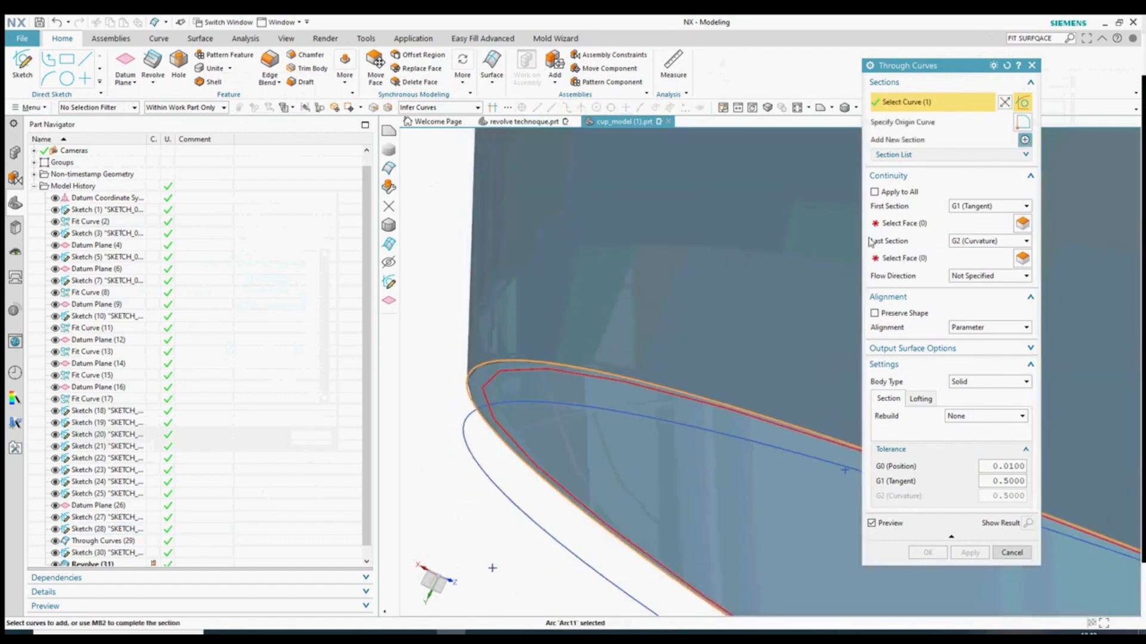
pyautogui.scroll(-5, 800, 307)
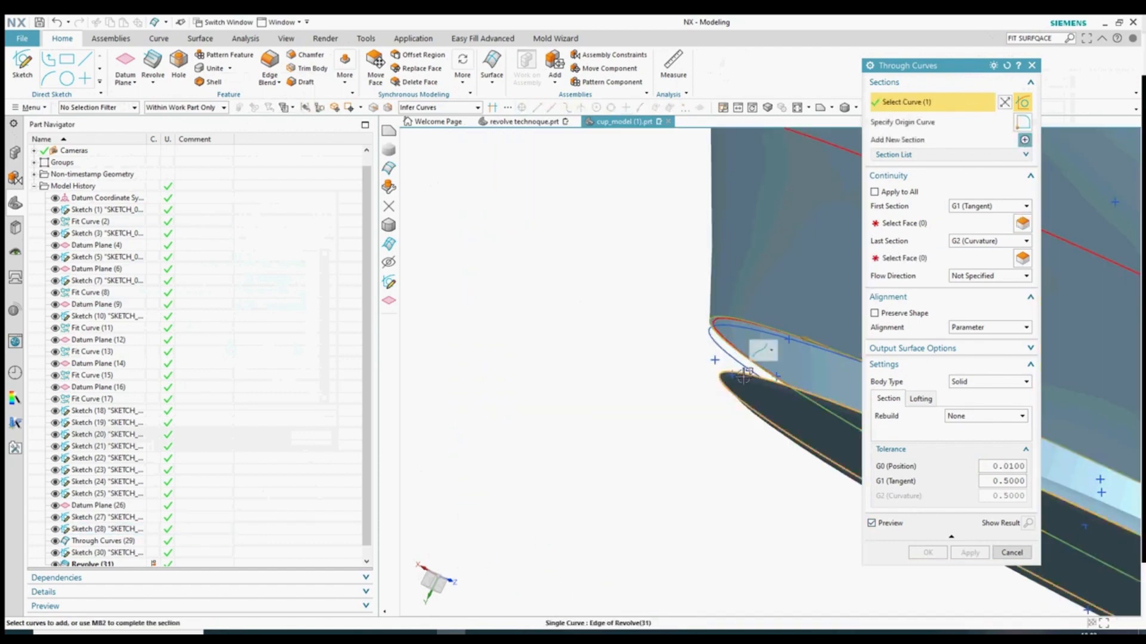
pyautogui.click(1011, 553)
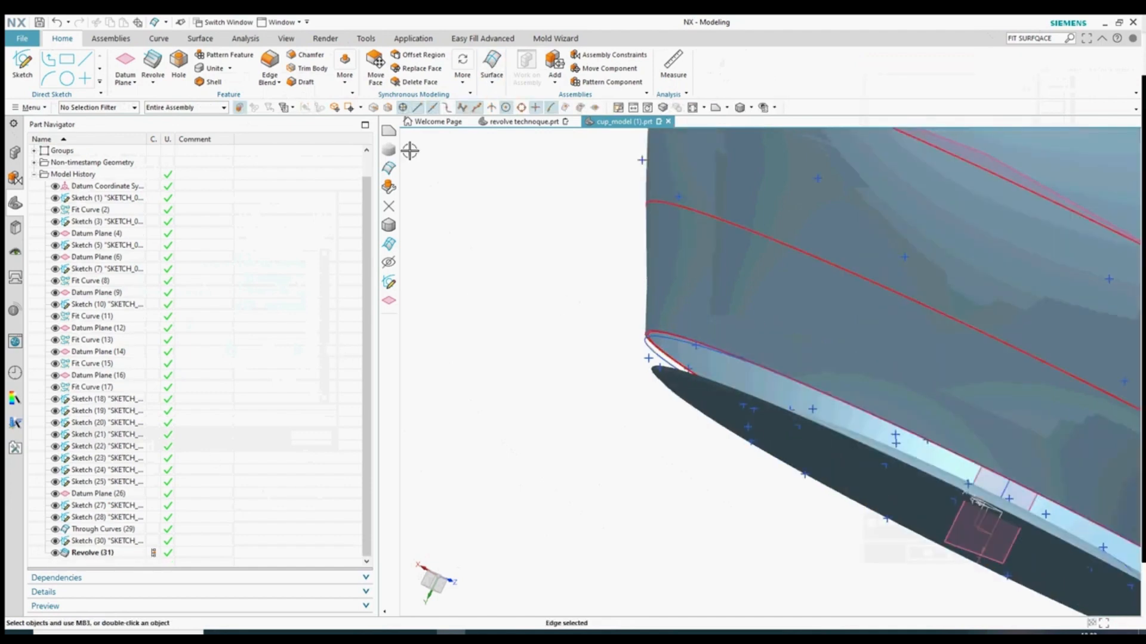
pyautogui.click(492, 69)
pyautogui.click(546, 106)
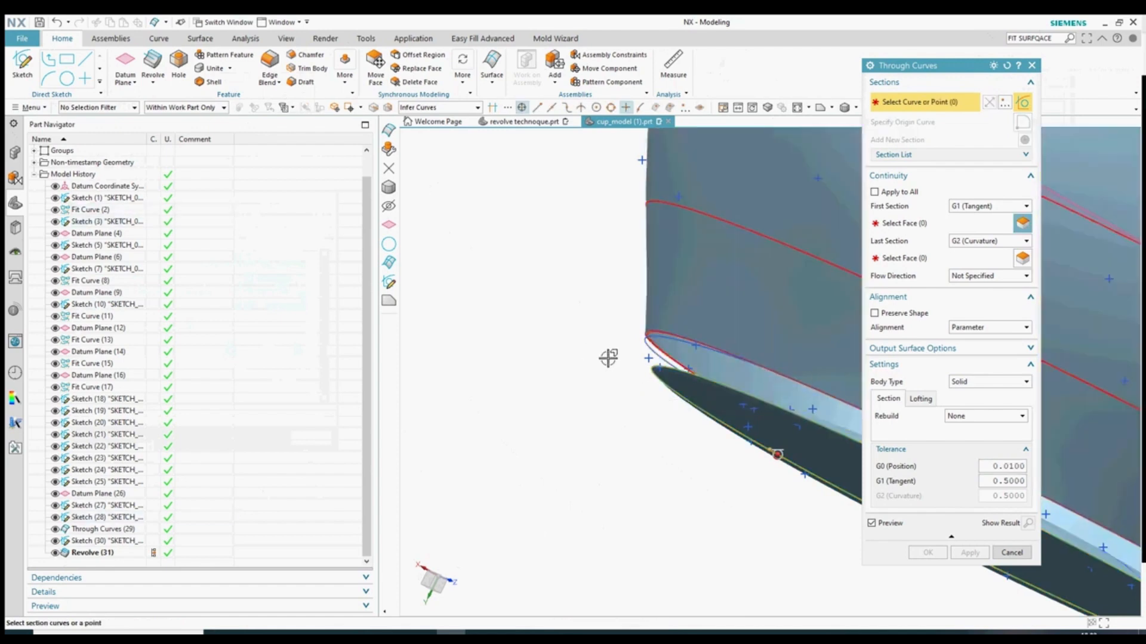
pyautogui.click(995, 553)
# - Hide all sketches in the model with Show and Hide
pyautogui.hotkey('ctrl', 'w')
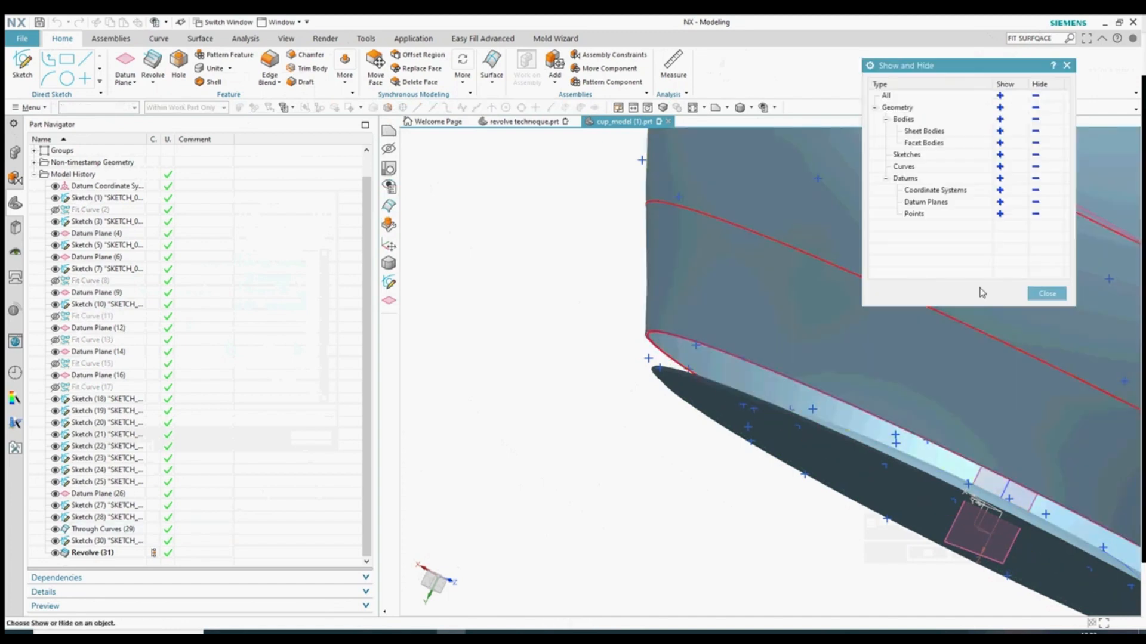
pyautogui.click(1036, 156)
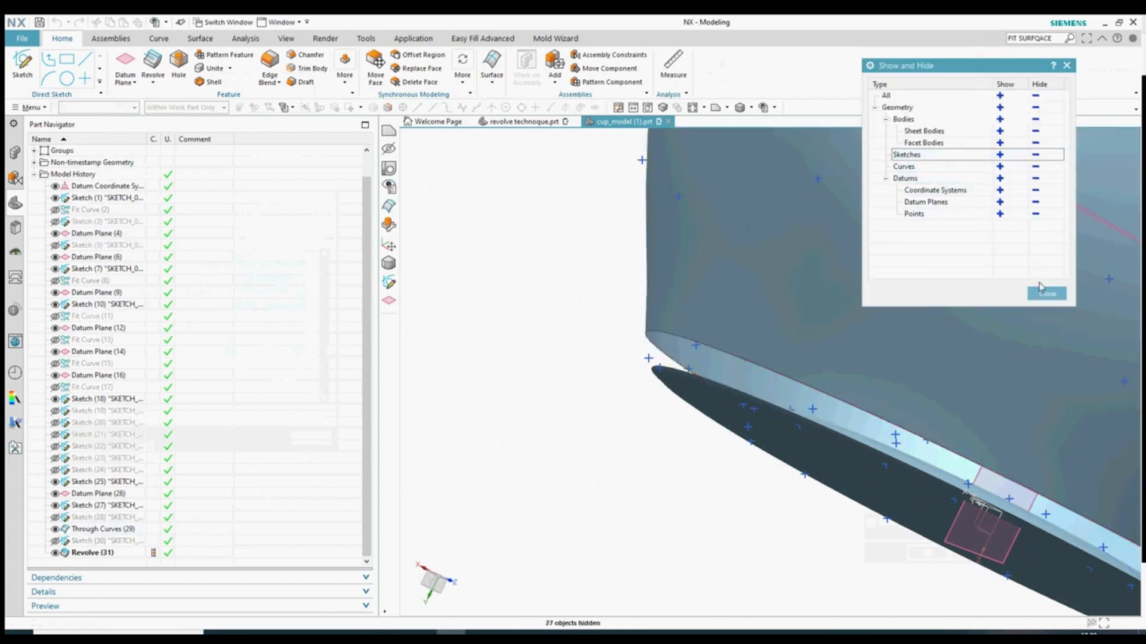
pyautogui.click(1043, 292)
# - Build Through Curves (33) from the cup's bottom edge and check it from below
pyautogui.click(492, 75)
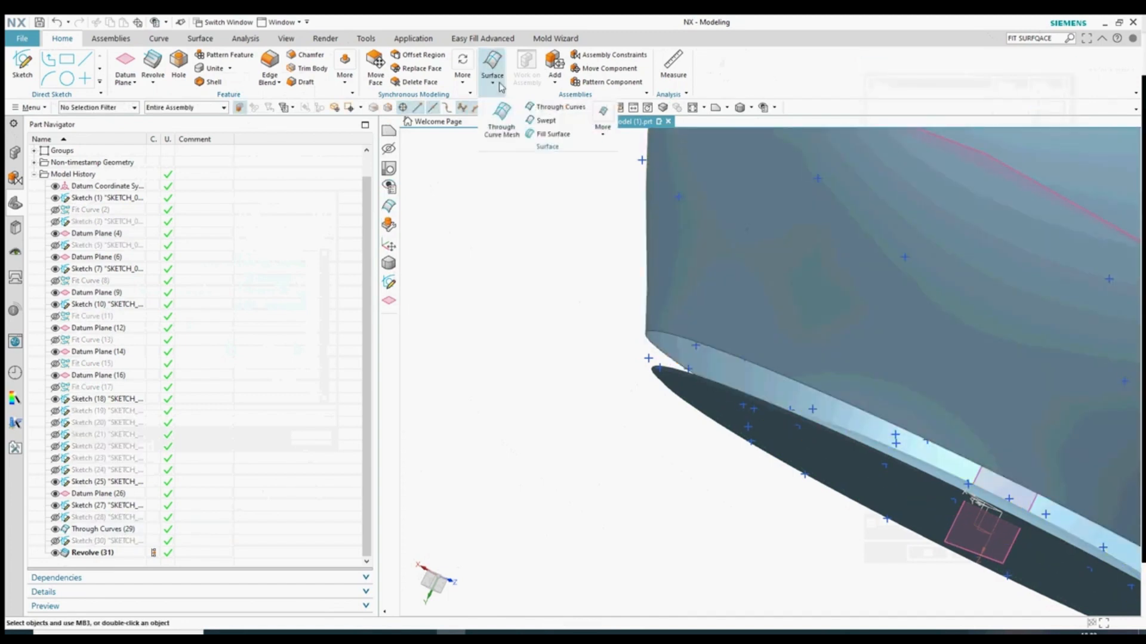
pyautogui.click(555, 108)
pyautogui.scroll(2, 712, 394)
pyautogui.scroll(2, 711, 393)
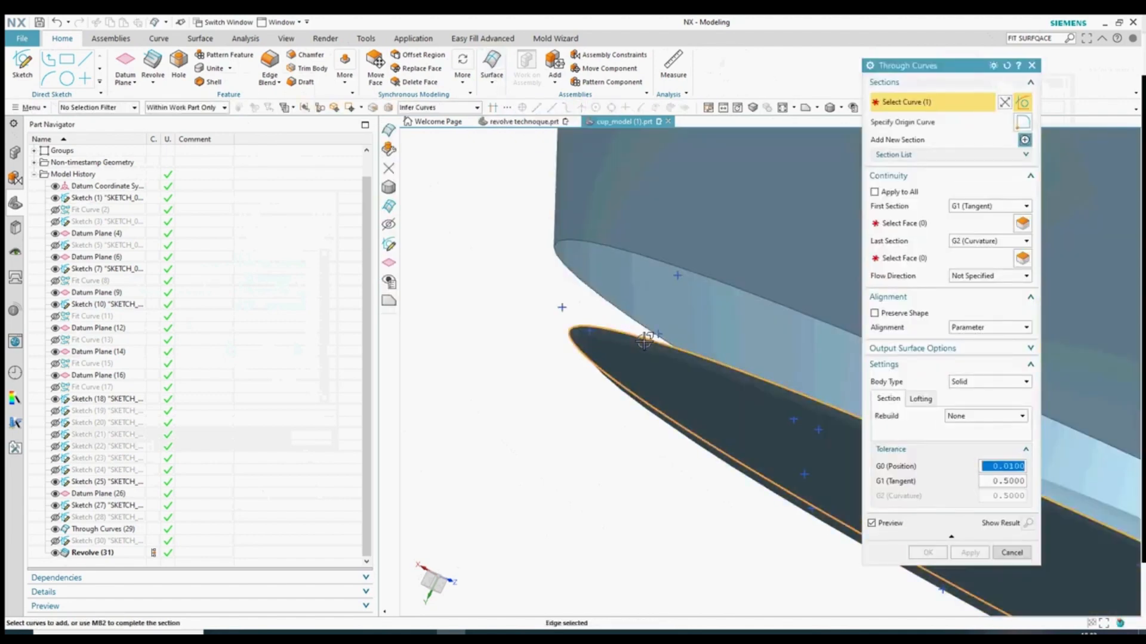
pyautogui.click(693, 272)
pyautogui.moveTo(692, 271); pyautogui.dragTo(537, 378, button='middle')
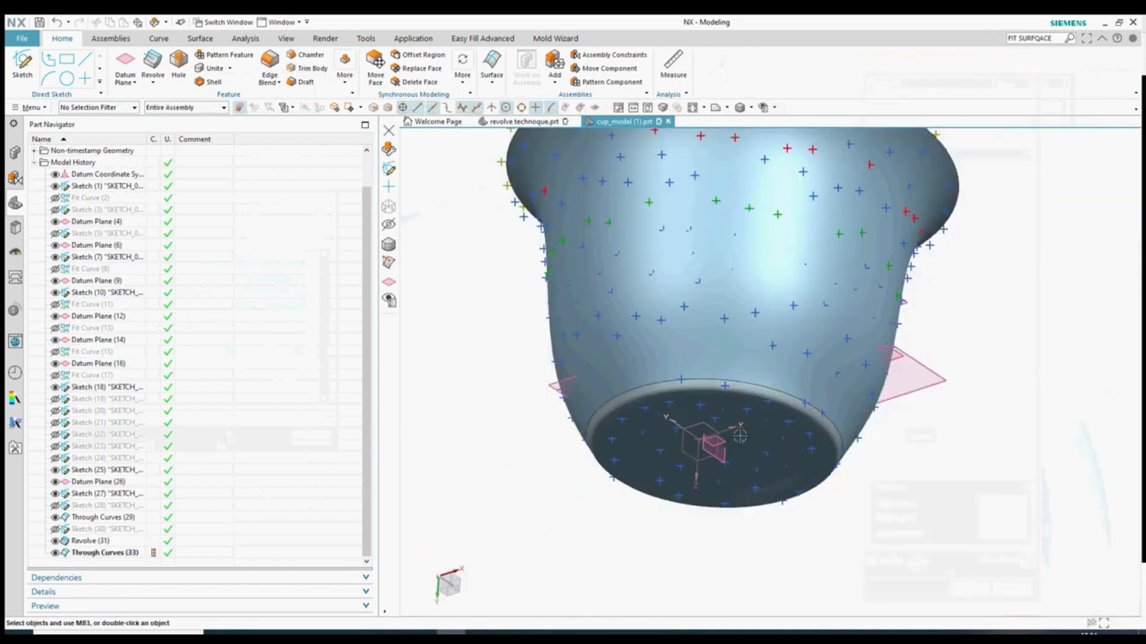
pyautogui.moveTo(740, 436); pyautogui.dragTo(956, 435, button='middle')
pyautogui.hotkey('ctrl', 'w')
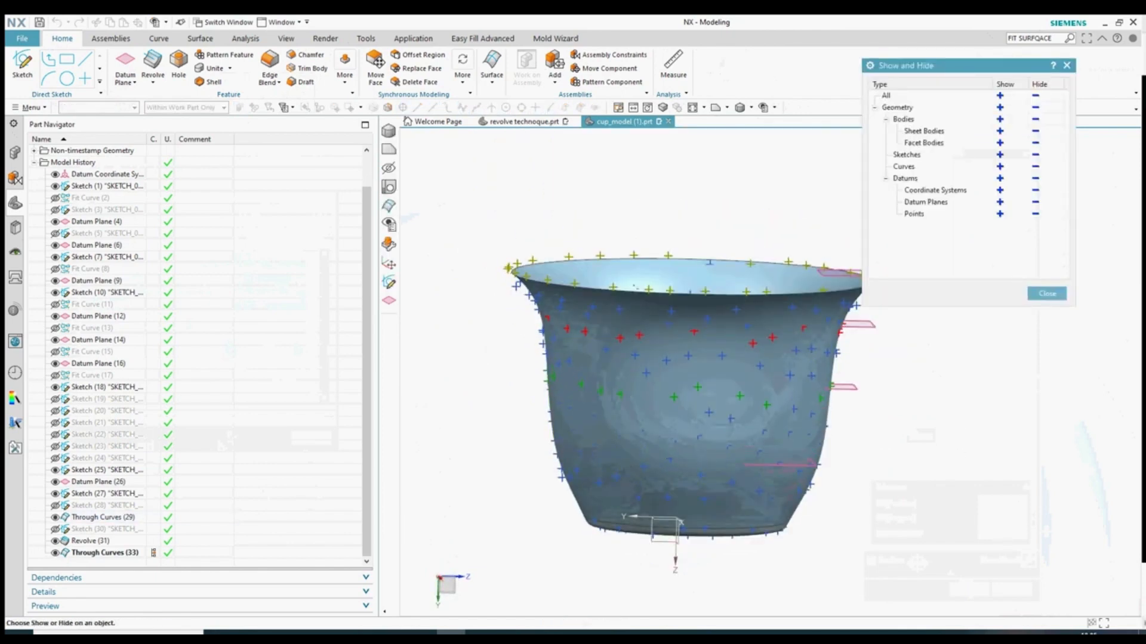
# - Hide all the point cloud markers with Show and Hide
pyautogui.press('Escape')
pyautogui.scroll(-3, 992, 377)
pyautogui.scroll(2, 949, 378)
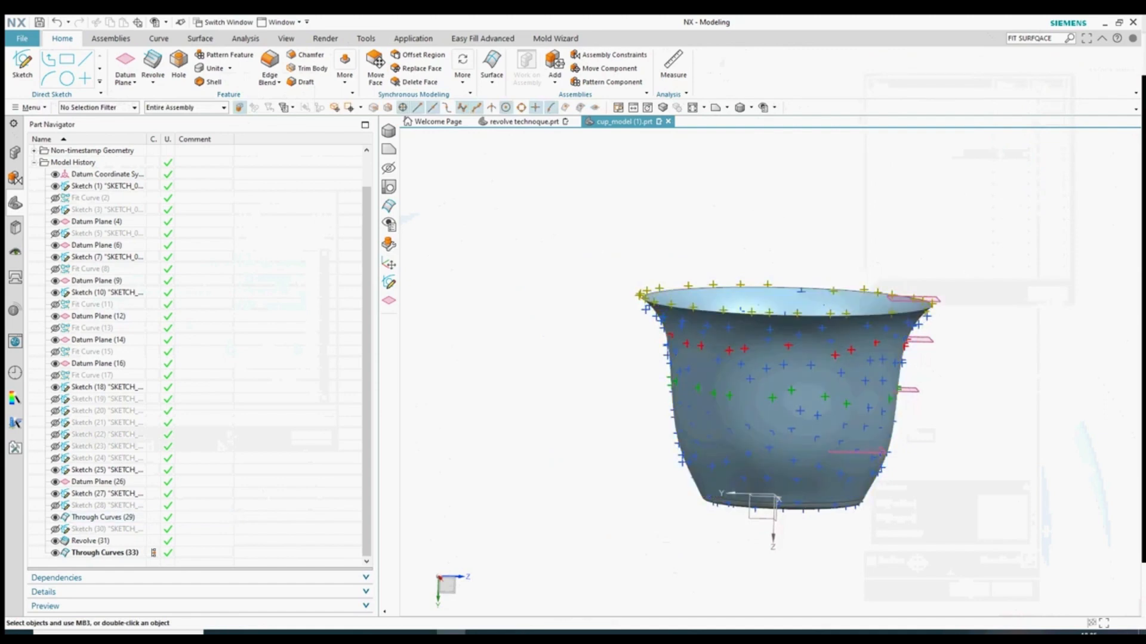
pyautogui.hotkey('ctrl', 'w')
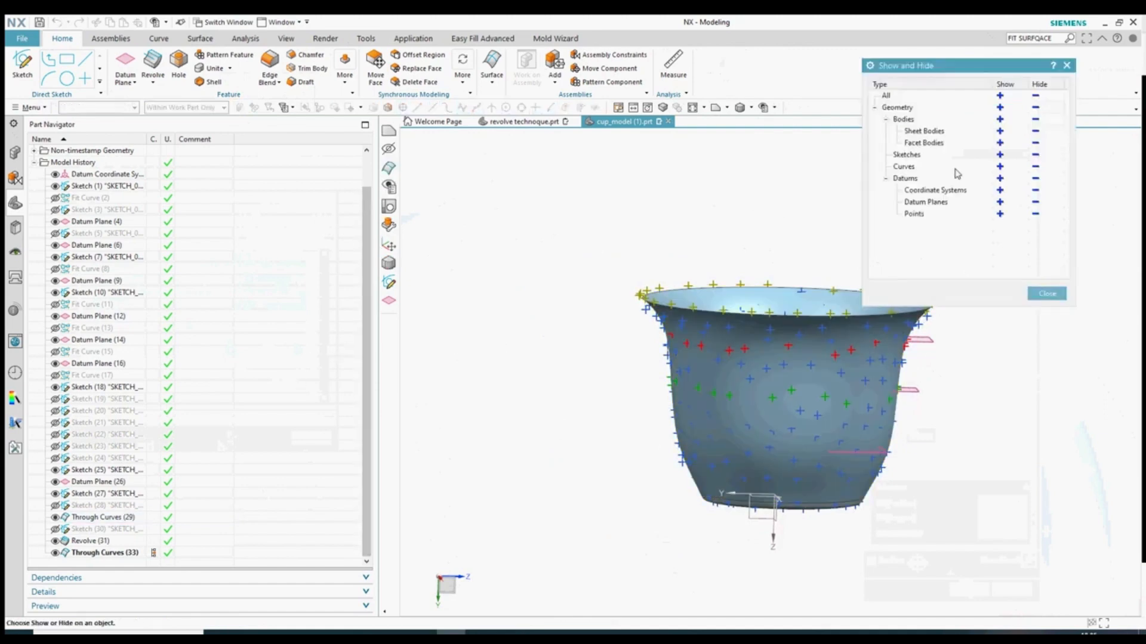
pyautogui.click(1035, 213)
pyautogui.moveTo(550, 320); pyautogui.dragTo(767, 366, button='middle')
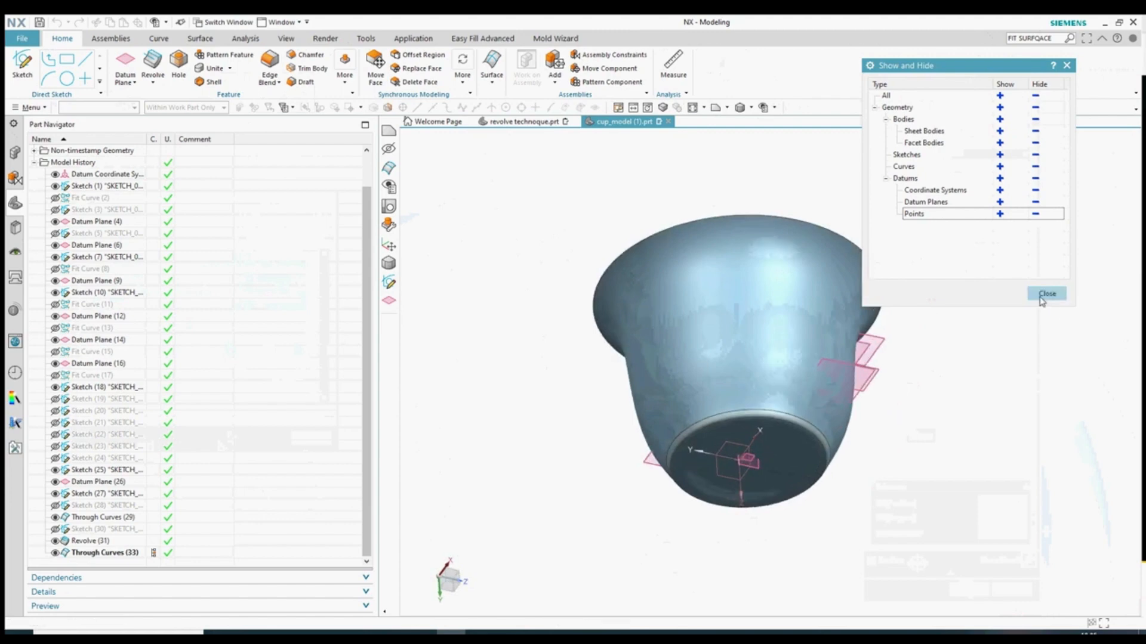
pyautogui.click(1047, 293)
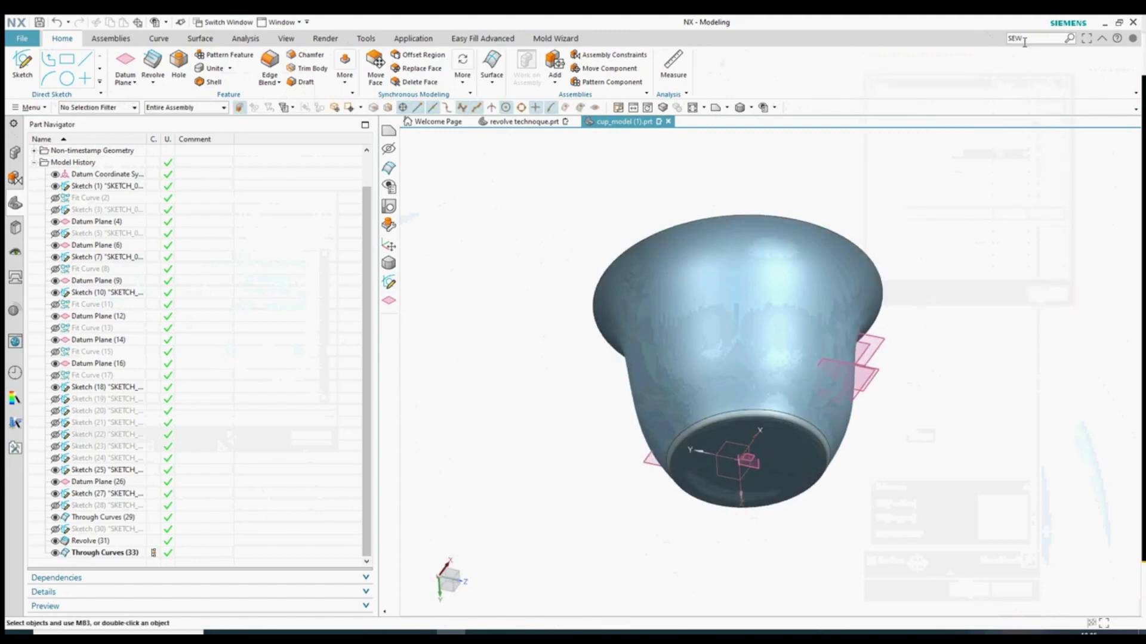
# - Sew the cup wall and box-selected bottom sheets into one body, shown shaded without edges
pyautogui.click(200, 40)
pyautogui.click(546, 59)
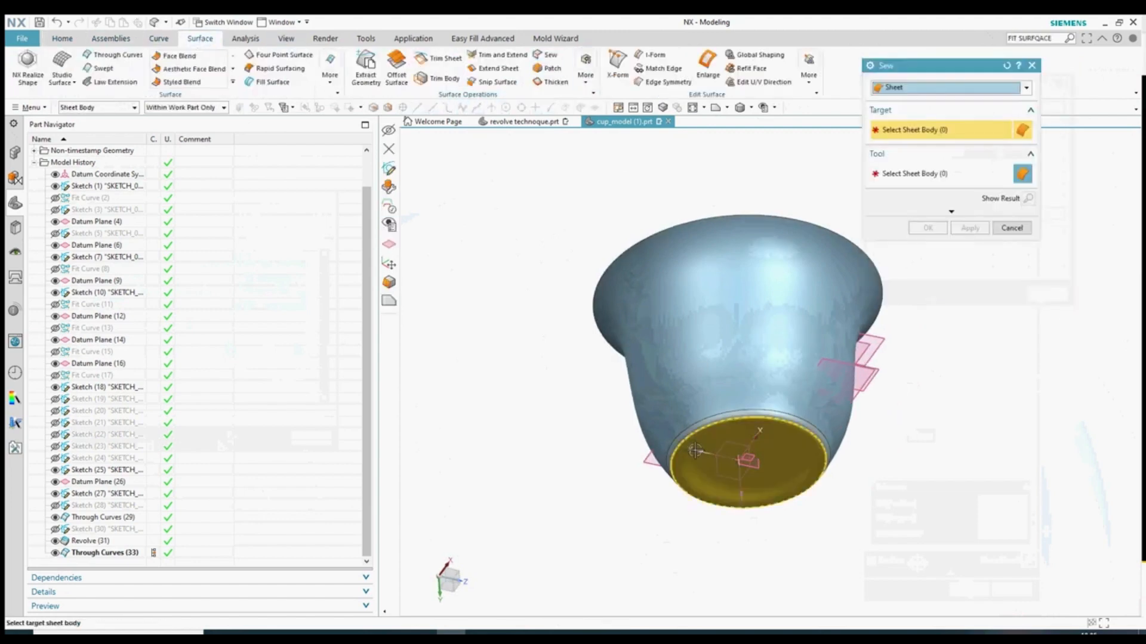
pyautogui.click(722, 376)
pyautogui.moveTo(569, 206); pyautogui.dragTo(1000, 595)
pyautogui.click(936, 227)
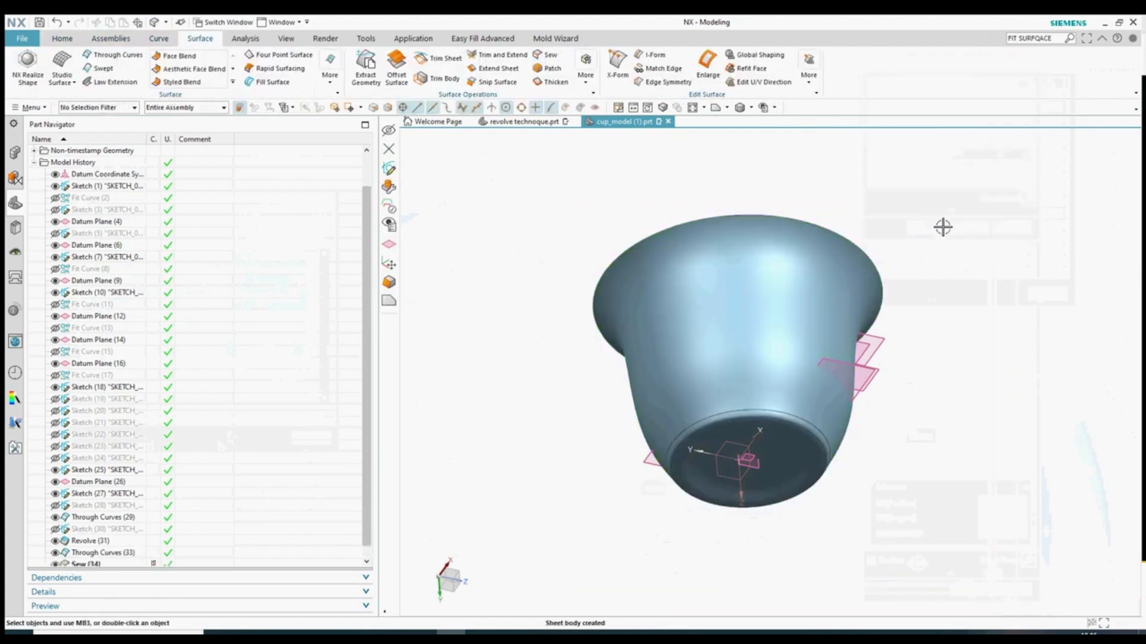
pyautogui.click(752, 108)
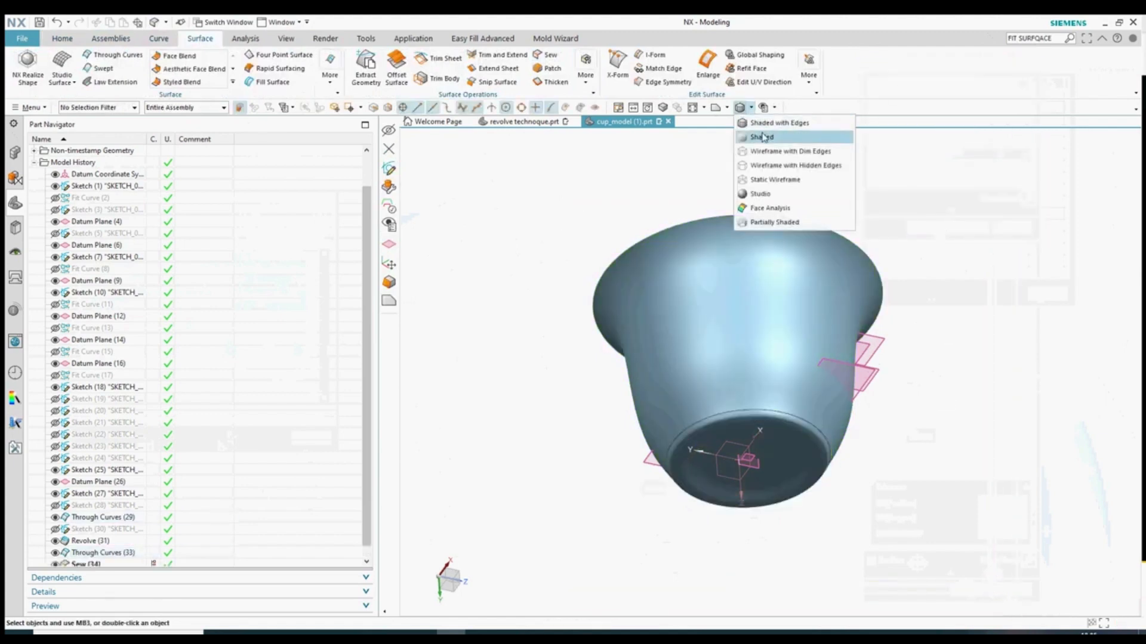
pyautogui.click(776, 145)
pyautogui.moveTo(988, 372)
pyautogui.mouseDown(button='middle')
pyautogui.moveTo(982, 494)
pyautogui.moveTo(1028, 364)
pyautogui.moveTo(1023, 413)
pyautogui.mouseUp(button='middle')
# - Start a reflection analysis of the cup with vertical reflection lines
pyautogui.scroll(-5, 172, 54)
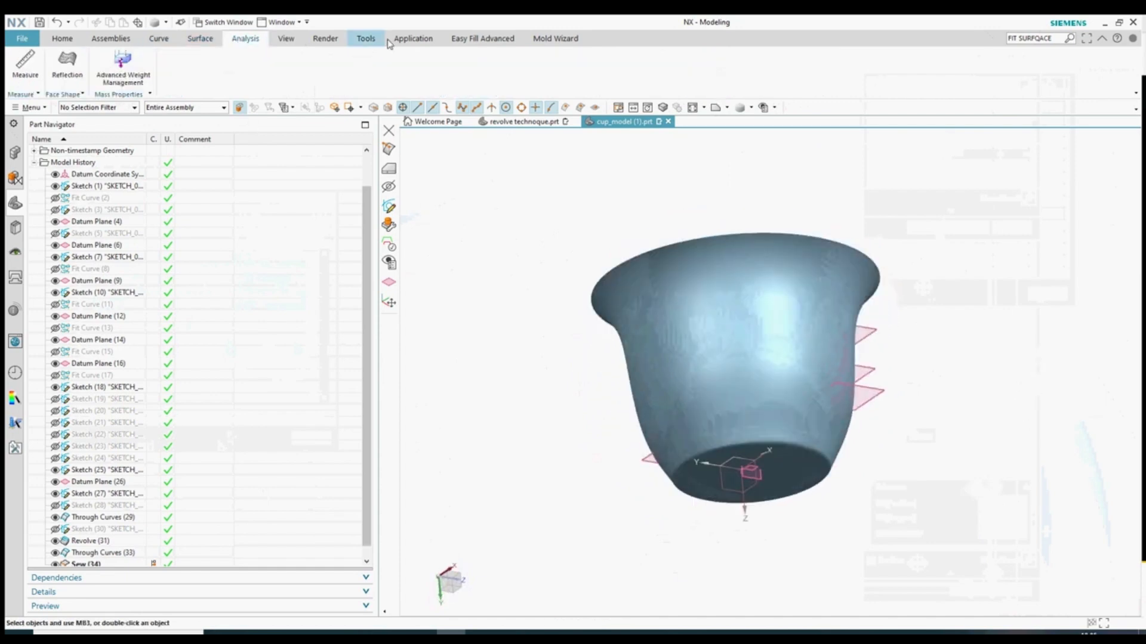
pyautogui.scroll(4, 233, 57)
pyautogui.click(67, 63)
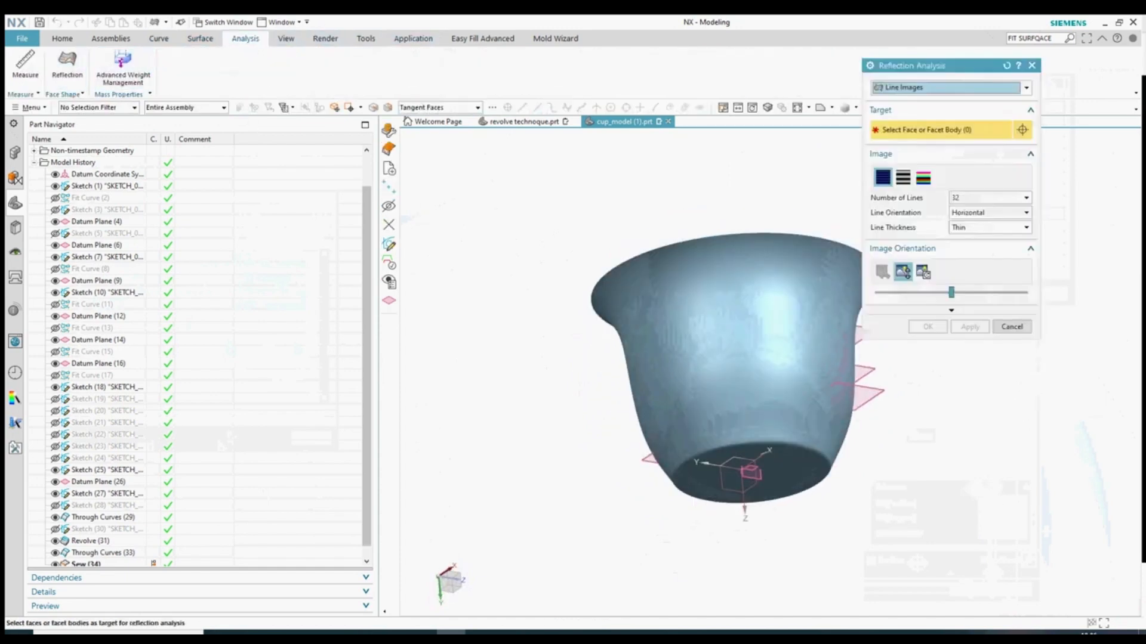
pyautogui.moveTo(504, 384); pyautogui.dragTo(990, 284, button='middle')
pyautogui.click(923, 272)
pyautogui.moveTo(951, 292); pyautogui.dragTo(1018, 293)
pyautogui.moveTo(597, 445); pyautogui.dragTo(586, 389, button='middle')
pyautogui.scroll(3, 622, 392)
pyautogui.moveTo(783, 414); pyautogui.dragTo(737, 426, button='middle')
pyautogui.scroll(2, 546, 413)
pyautogui.scroll(3, 549, 413)
# - Switch the reflections to colour bands, shift the stripes across the cup, and accept
pyautogui.click(923, 178)
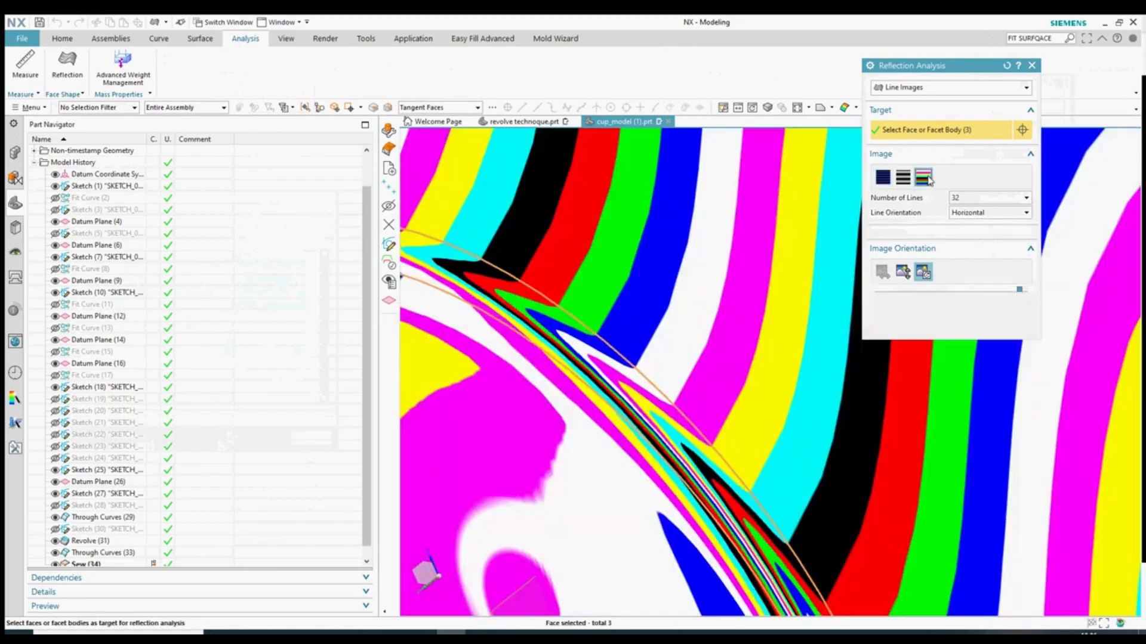
pyautogui.scroll(-5, 764, 340)
pyautogui.click(942, 278)
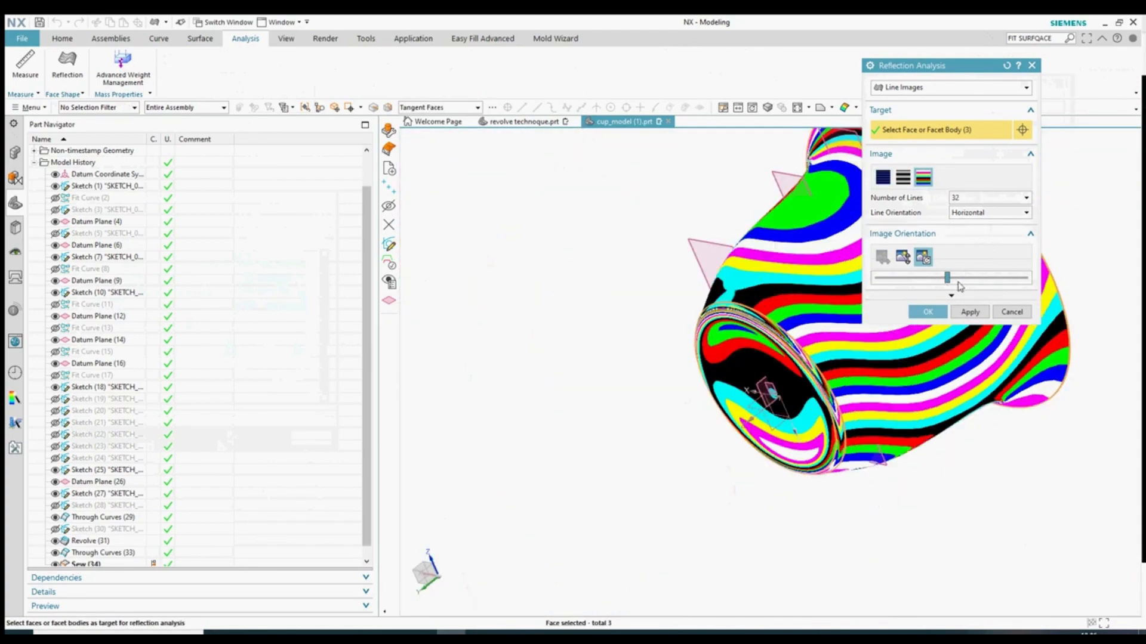
pyautogui.scroll(3, 812, 391)
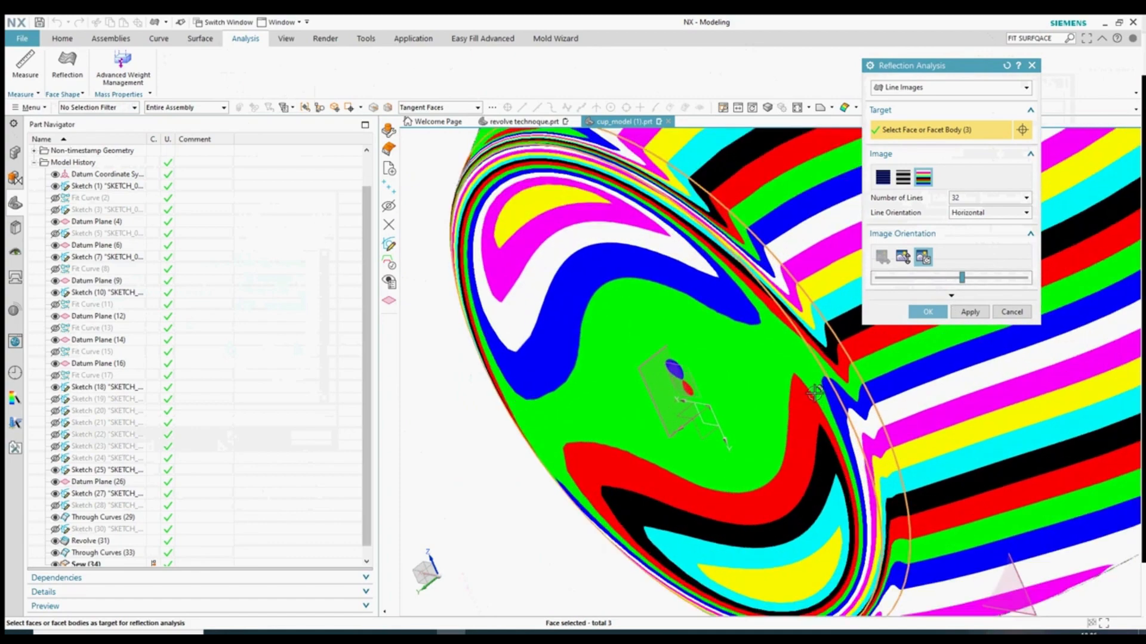
pyautogui.click(941, 315)
# - Return the analysed cup to shaded display without edges
pyautogui.scroll(-5, 621, 335)
pyautogui.moveTo(621, 336); pyautogui.dragTo(708, 443, button='middle')
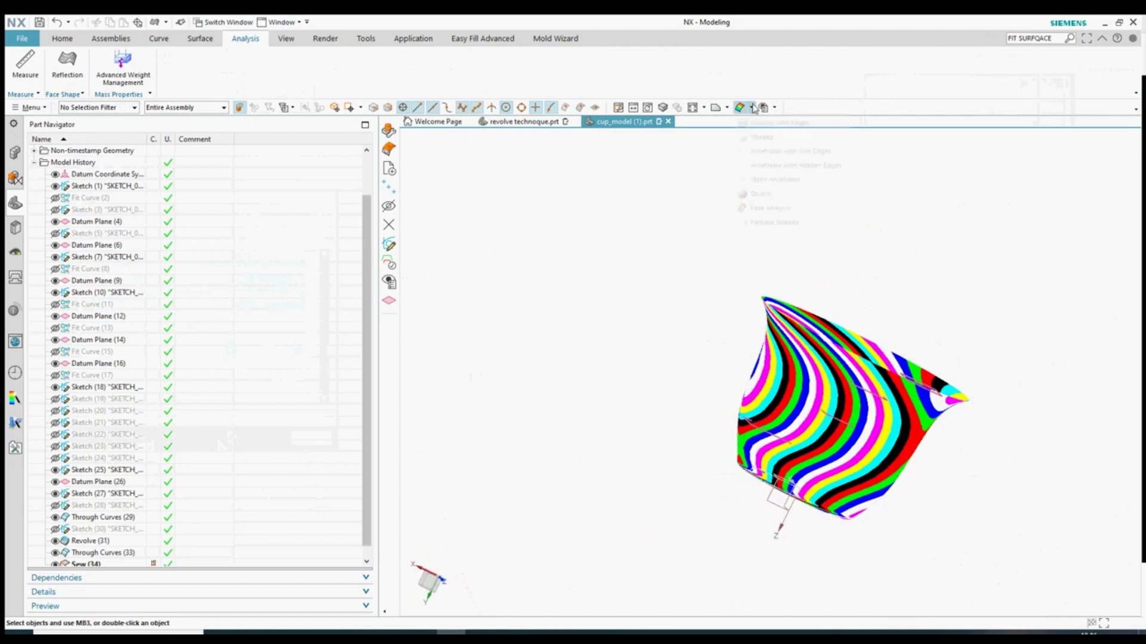
pyautogui.click(755, 125)
pyautogui.click(752, 108)
pyautogui.click(760, 137)
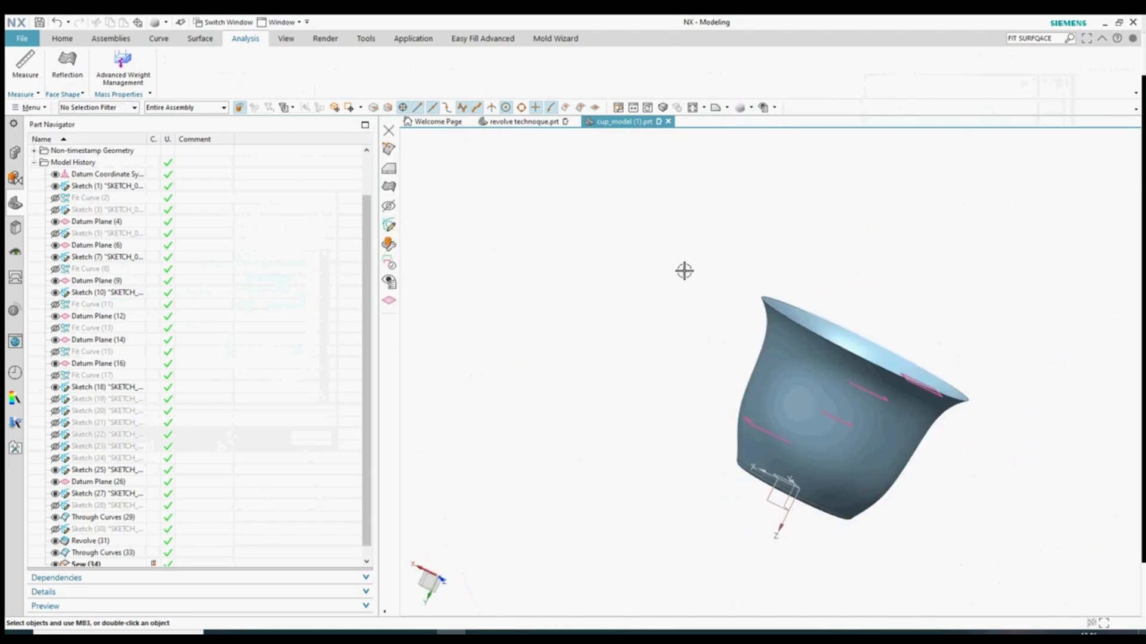
pyautogui.moveTo(685, 271); pyautogui.dragTo(704, 197, button='middle')
pyautogui.click(748, 108)
pyautogui.click(770, 191)
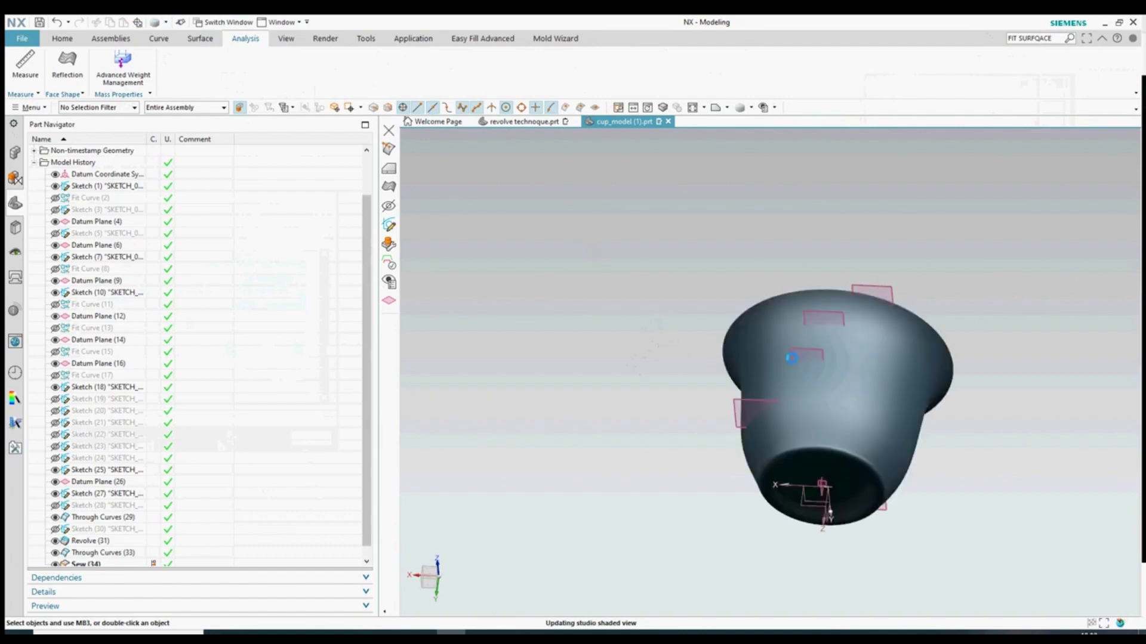
pyautogui.scroll(-2, 792, 358)
pyautogui.scroll(3, 667, 403)
pyautogui.scroll(-2, 639, 473)
pyautogui.moveTo(679, 440); pyautogui.dragTo(726, 494, button='middle')
pyautogui.scroll(8, 727, 494)
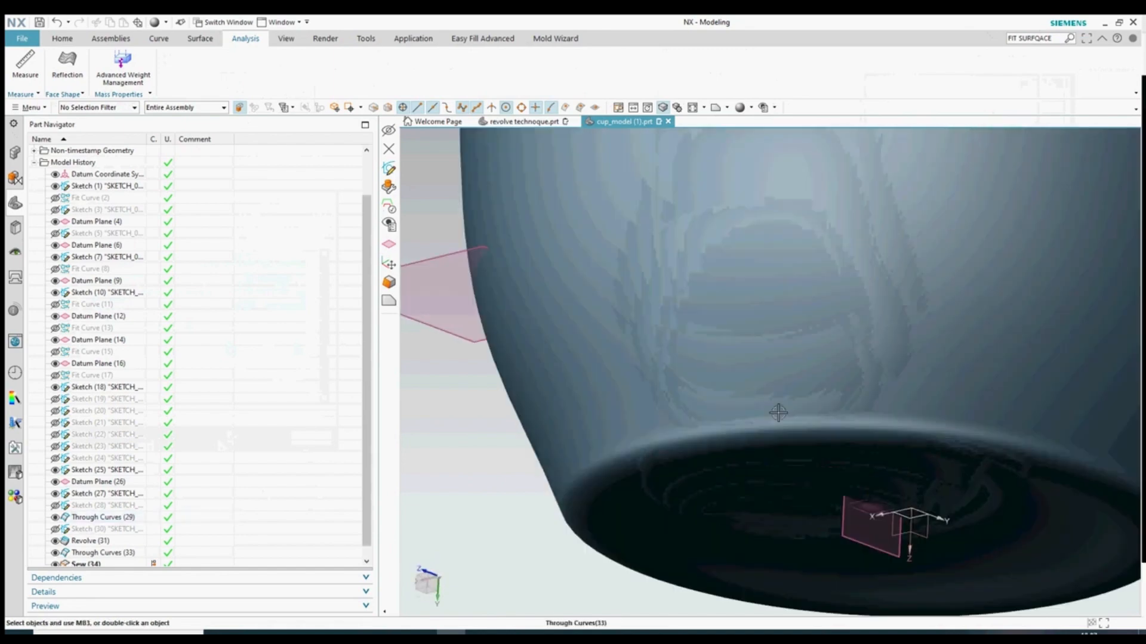
pyautogui.scroll(-3, 685, 485)
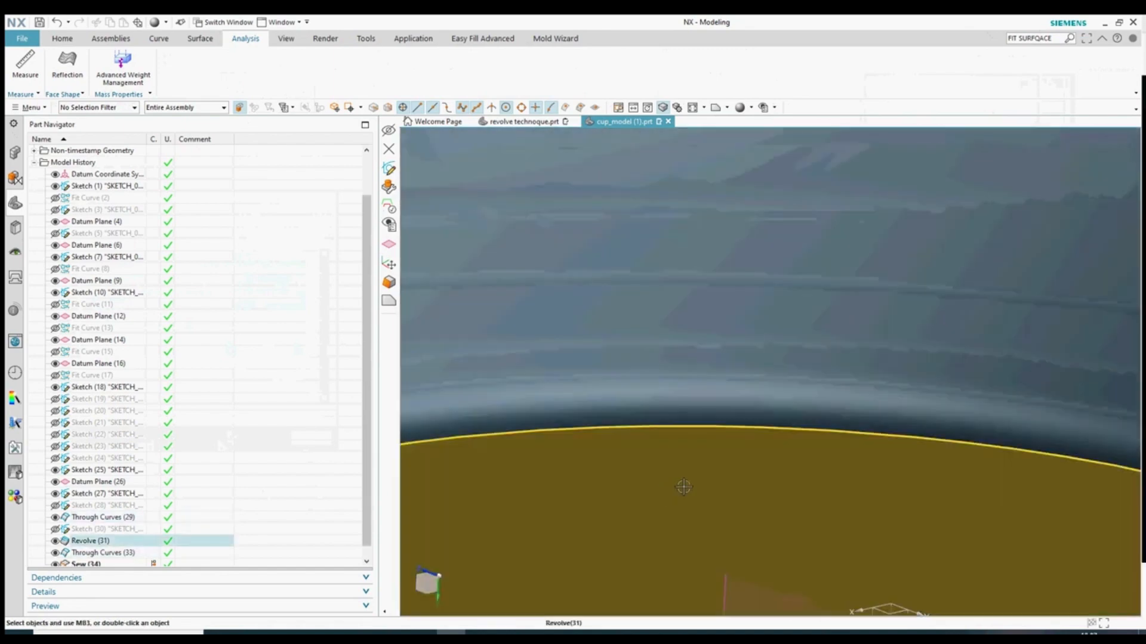
pyautogui.scroll(3, 770, 473)
pyautogui.scroll(-1, 753, 600)
pyautogui.scroll(-6, 771, 553)
pyautogui.scroll(-7, 771, 549)
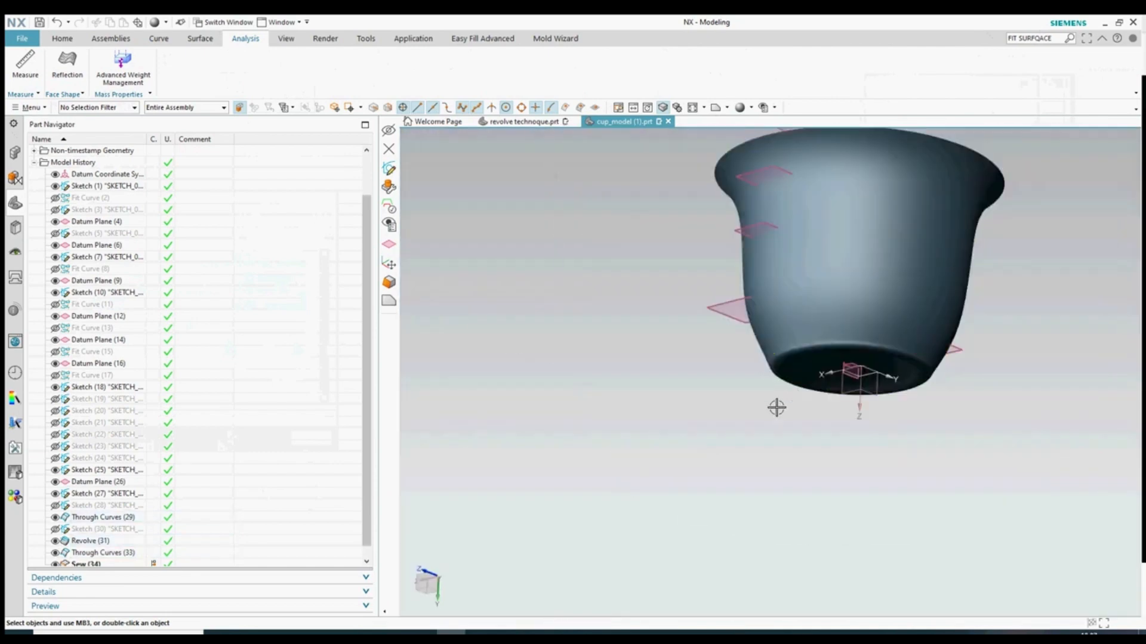
pyautogui.moveTo(776, 407); pyautogui.dragTo(781, 501, button='middle')
pyautogui.scroll(-4, 704, 474)
pyautogui.scroll(5, 743, 365)
pyautogui.moveTo(1056, 450); pyautogui.dragTo(1023, 284, button='middle')
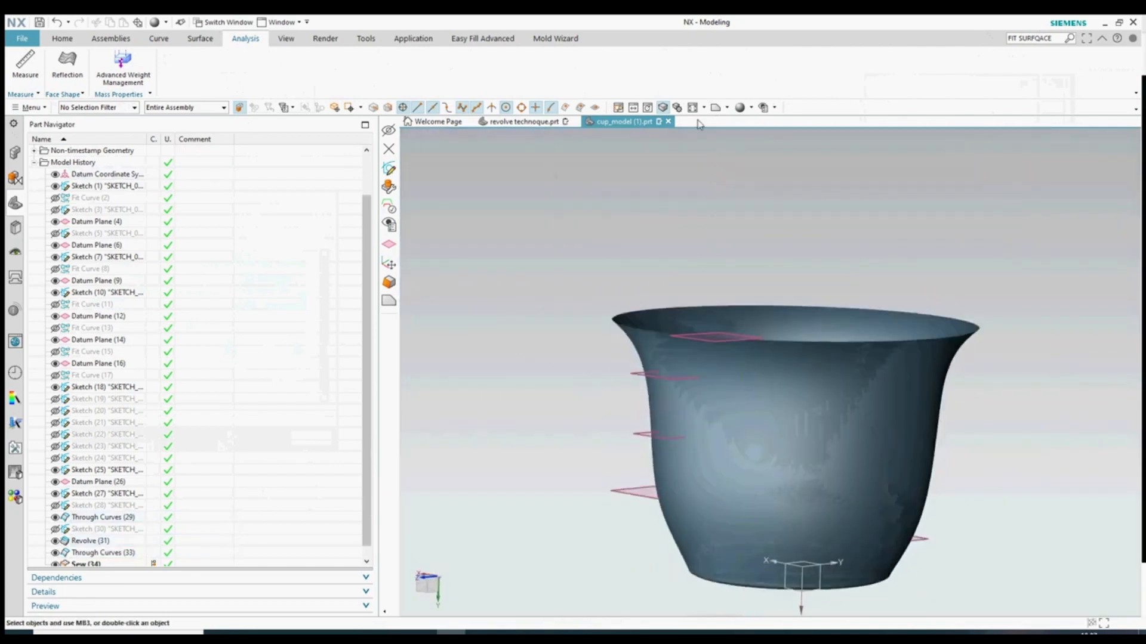
pyautogui.click(751, 108)
pyautogui.click(752, 137)
pyautogui.moveTo(564, 288)
pyautogui.mouseDown(button='middle')
pyautogui.moveTo(543, 310)
pyautogui.moveTo(531, 298)
pyautogui.mouseUp(button='middle')
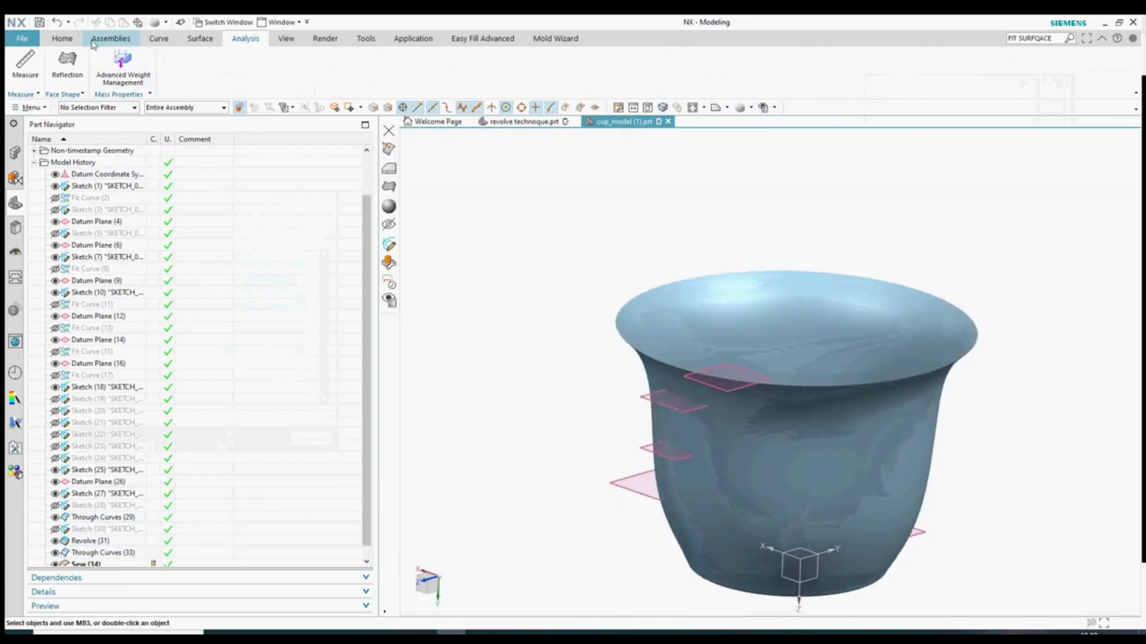
# - Open Save As and browse up into the FOR SESSION FRIDAY folder
pyautogui.click(22, 38)
pyautogui.moveTo(24, 113)
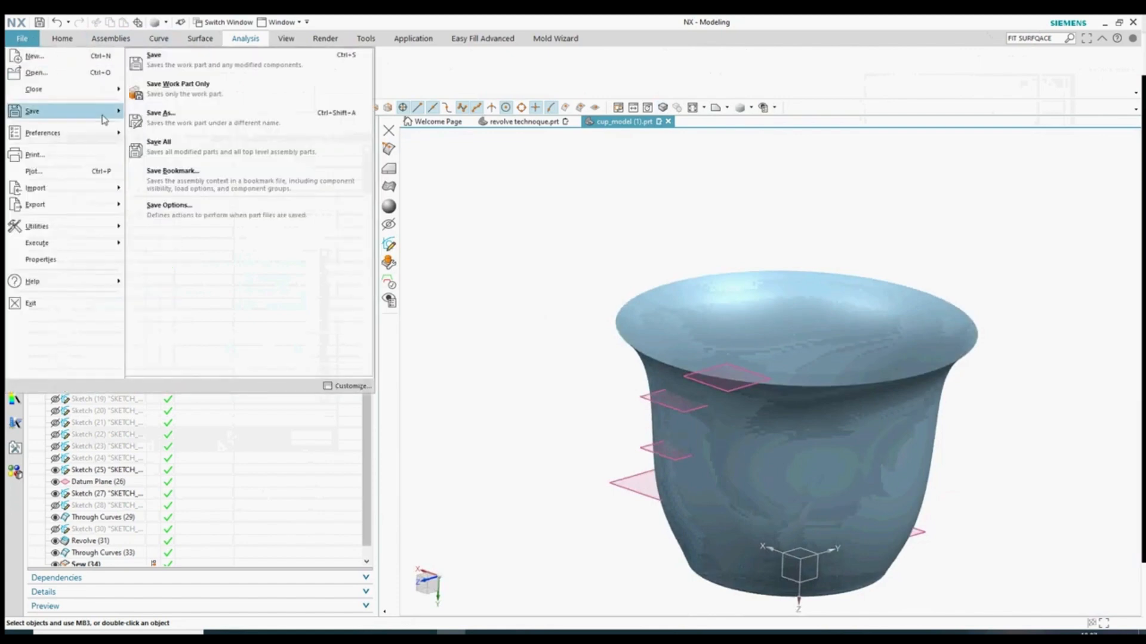
pyautogui.click(162, 120)
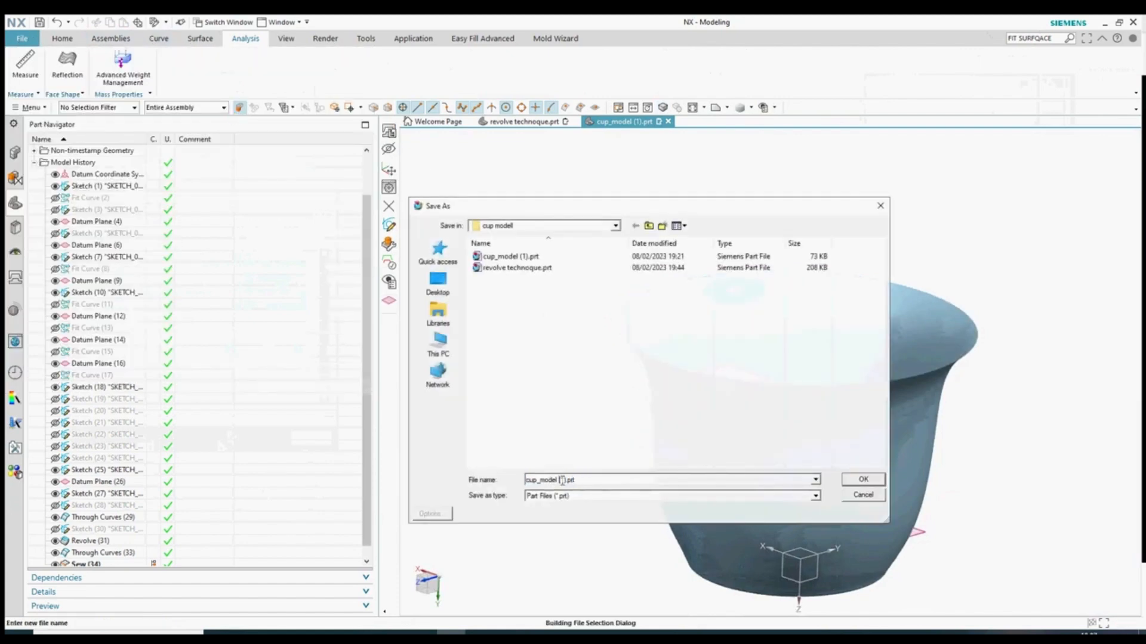
pyautogui.click(648, 226)
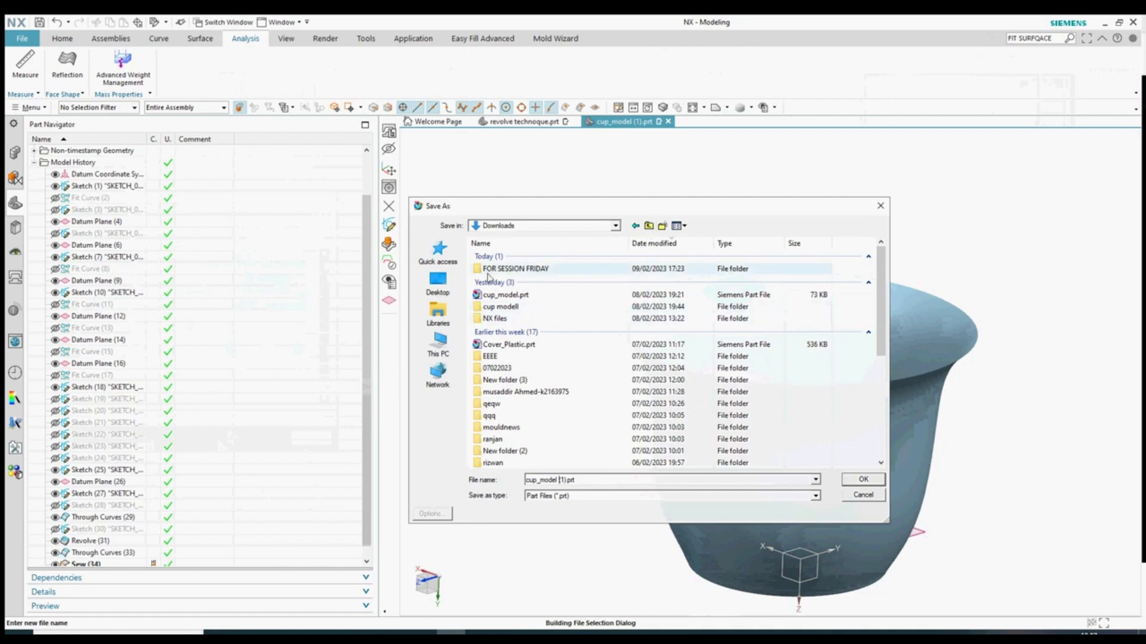
pyautogui.doubleClick(525, 269)
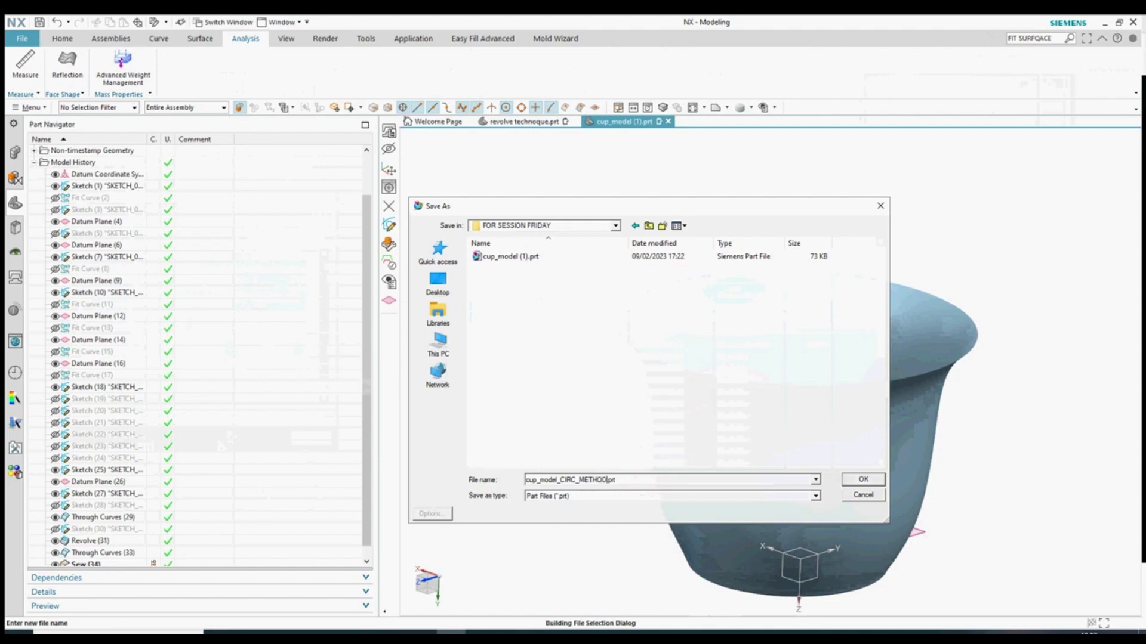
# - Confirm the save as cup_model_CIRC_METHOD.prt, then Save As again to cup_model_REV_METHOD.prt
pyautogui.click(865, 481)
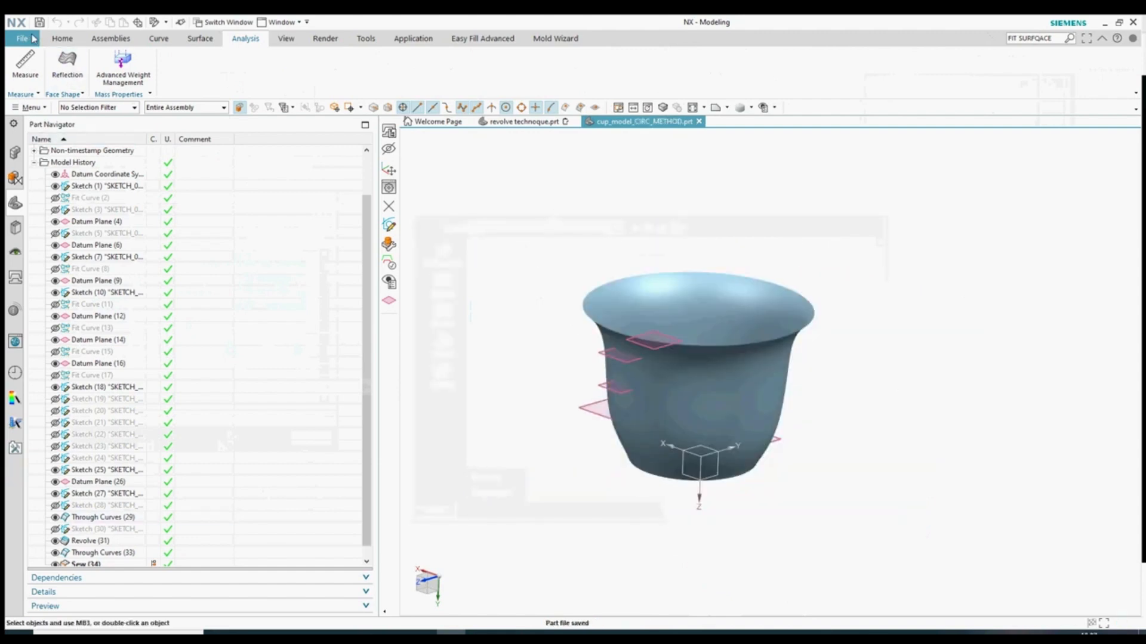
pyautogui.click(33, 39)
pyautogui.moveTo(76, 117)
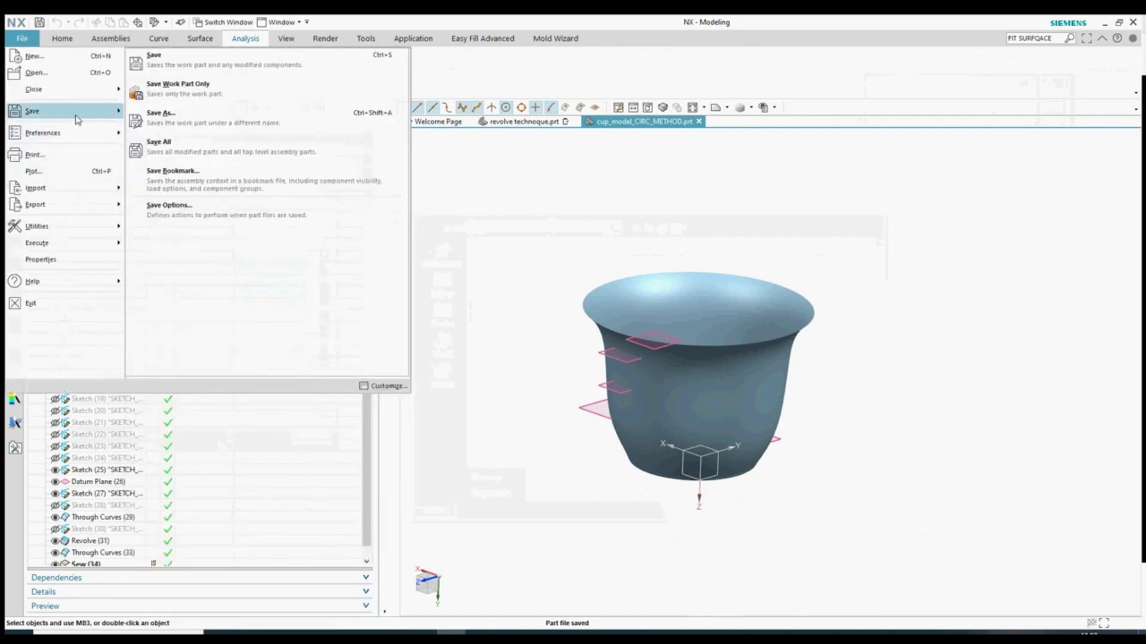
pyautogui.click(160, 113)
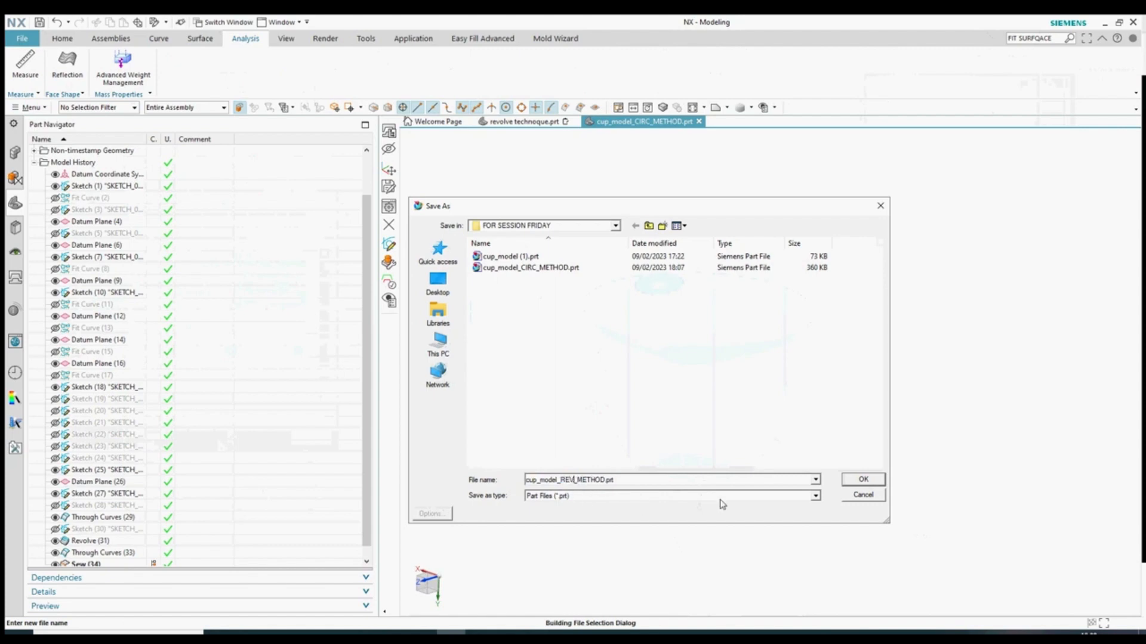
pyautogui.click(861, 481)
# - Delete Sew (34), Through Curves (33), Revolve (31) and Through Curves (29) from the Part Navigator
pyautogui.click(40, 24)
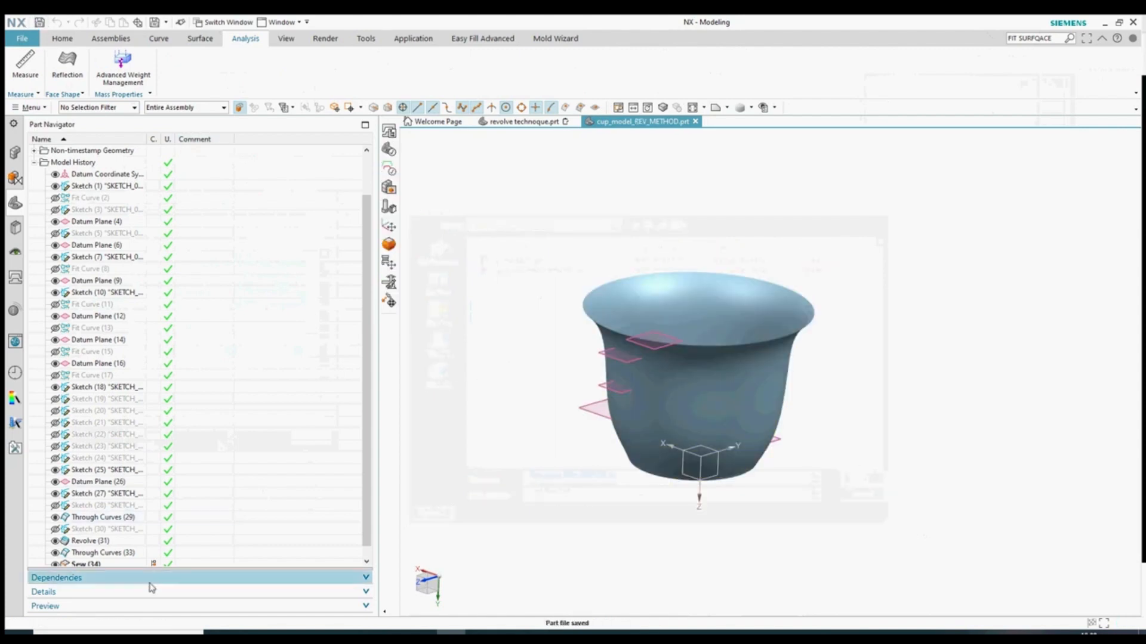
pyautogui.scroll(-1, 65, 554)
pyautogui.click(60, 553)
pyautogui.press('Delete')
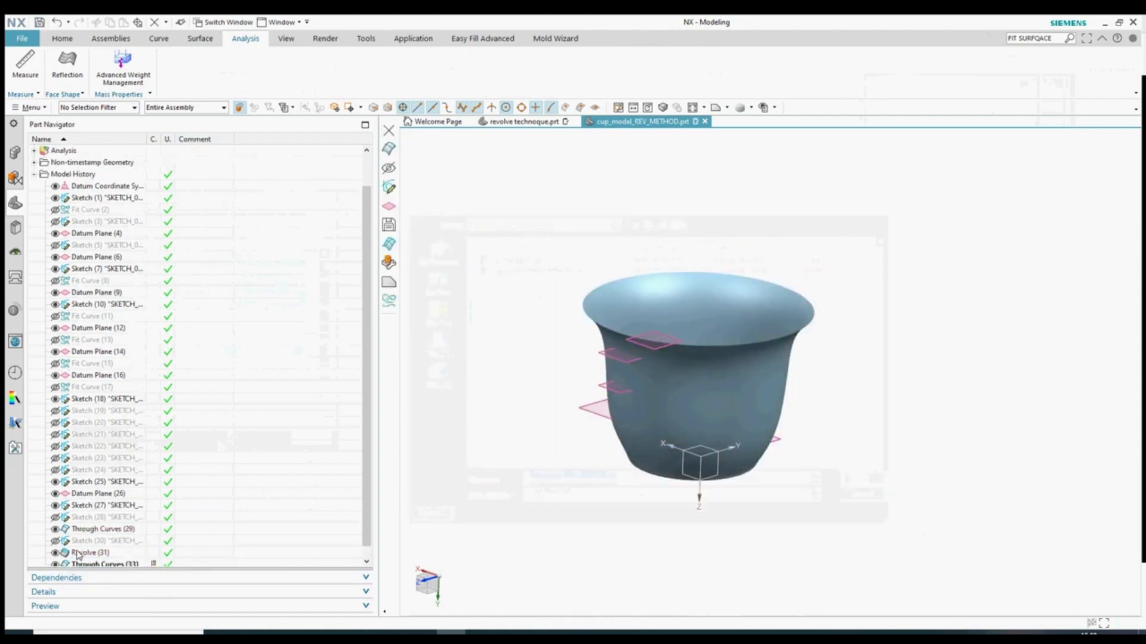
pyautogui.click(101, 552)
pyautogui.press('Delete')
pyautogui.scroll(-1, 89, 552)
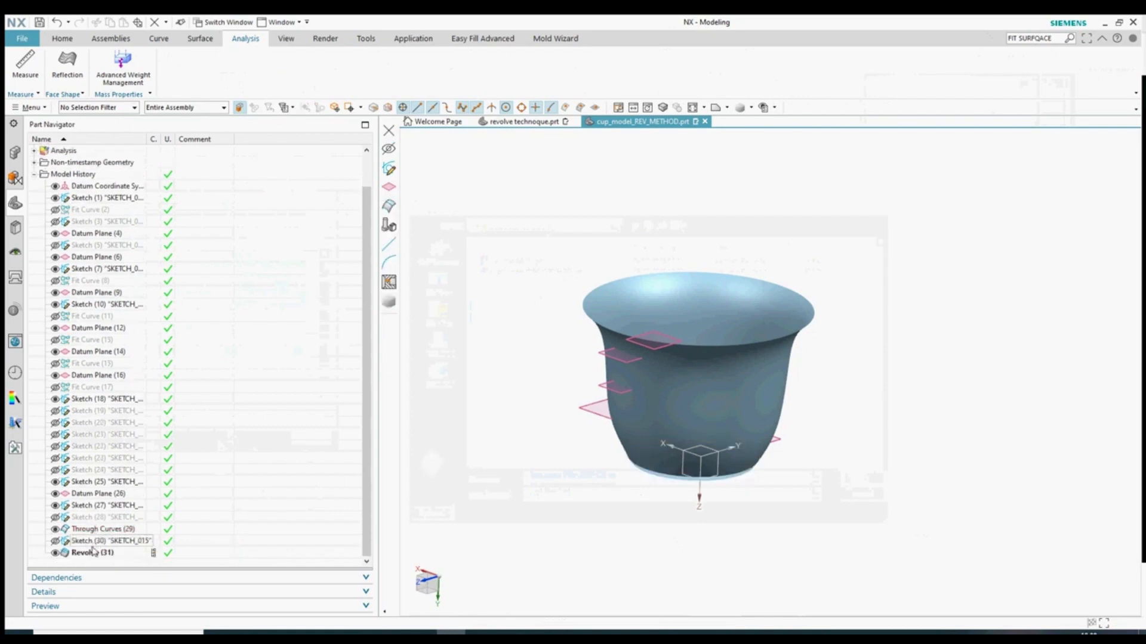
pyautogui.click(93, 554)
pyautogui.press('Delete')
pyautogui.click(96, 540)
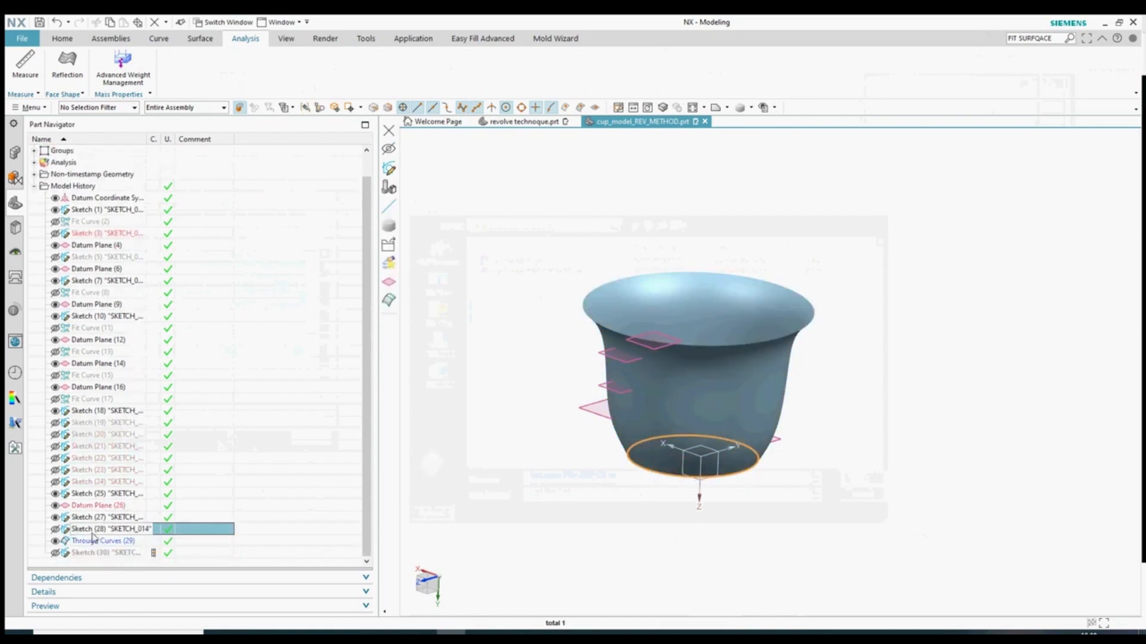
pyautogui.press('Delete')
pyautogui.scroll(-1, 116, 550)
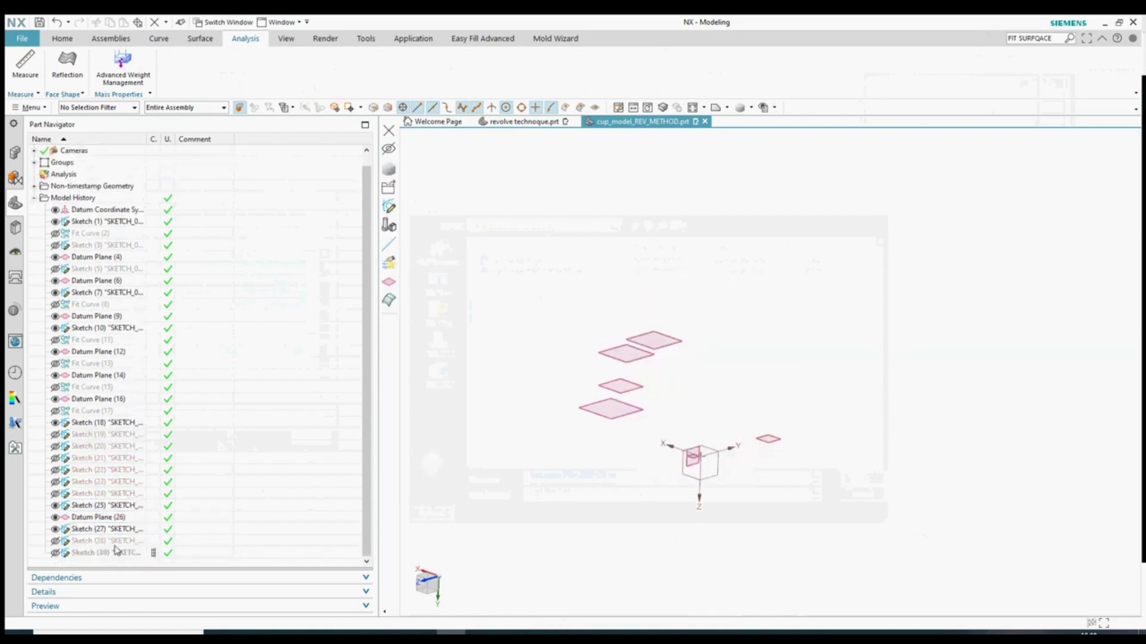
# - Show all geometry in the part and tumble the view toward a side-on angle
pyautogui.hotkey('ctrl', 'w')
pyautogui.click(1000, 95)
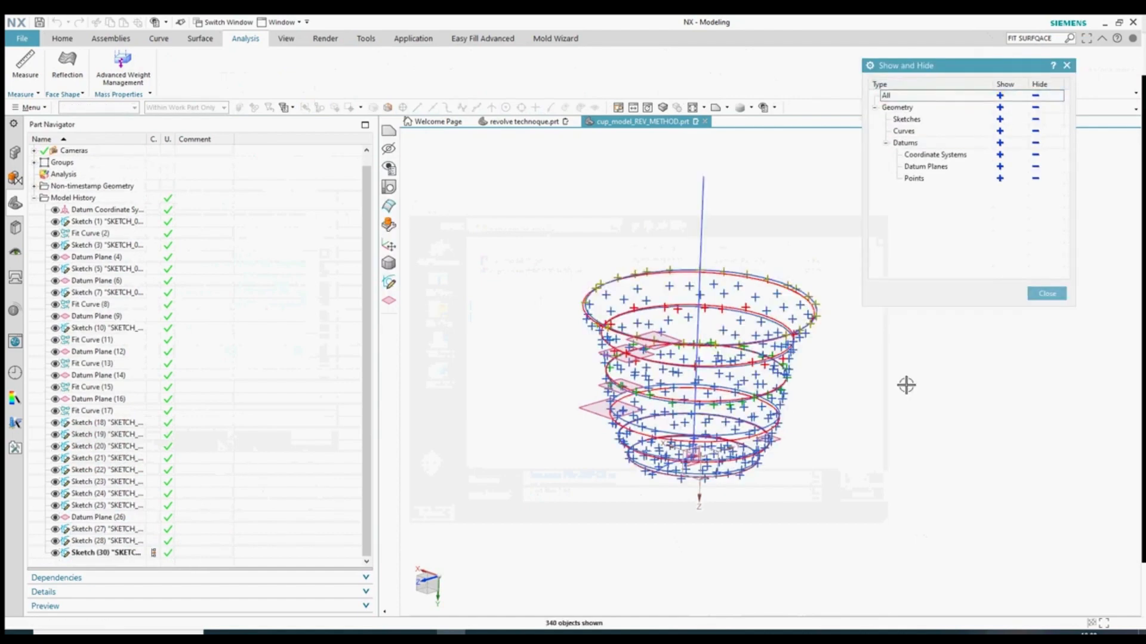
pyautogui.moveTo(923, 409); pyautogui.dragTo(908, 394, button='middle')
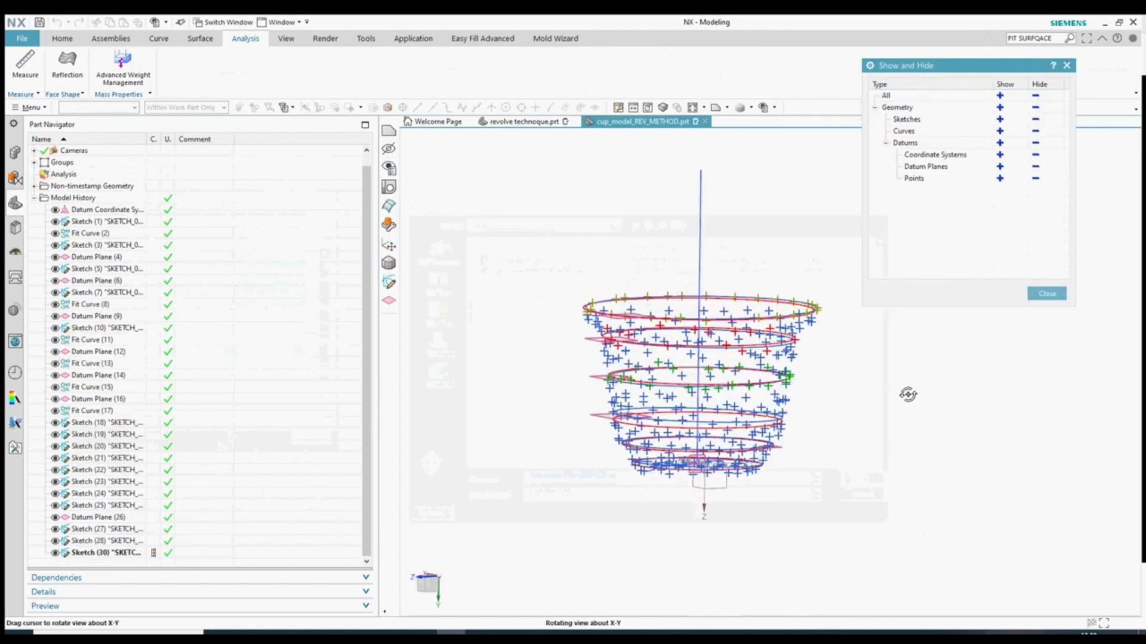
pyautogui.press('Escape')
# - Keep the datum planes shown but hide all curves and sketches
pyautogui.hotkey('ctrl', 'w')
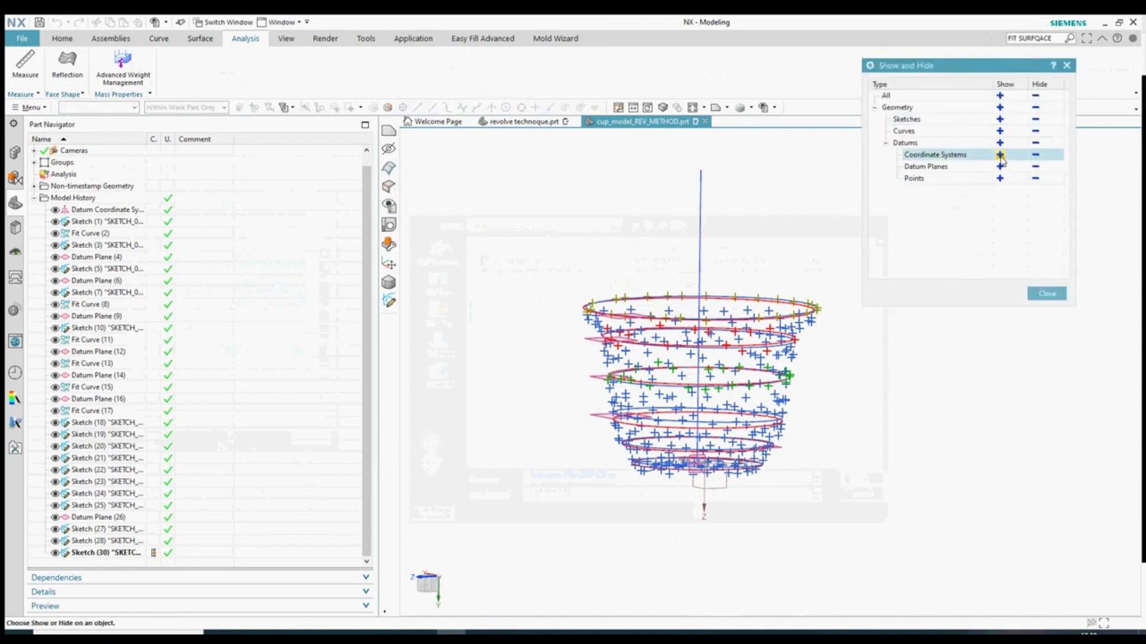
pyautogui.click(1035, 167)
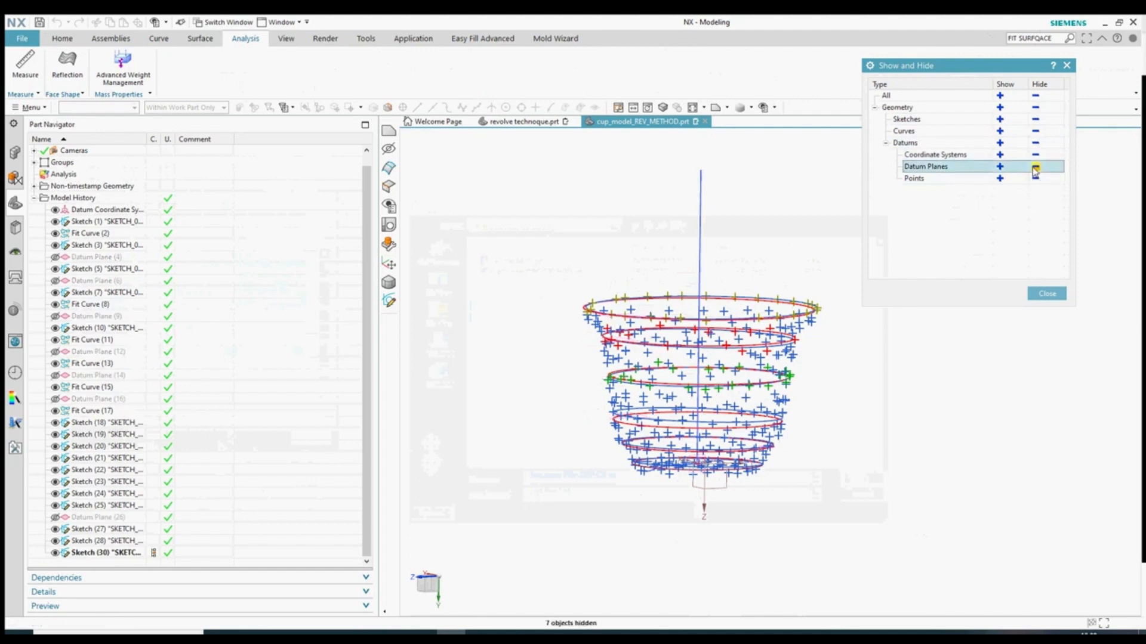
pyautogui.click(1000, 167)
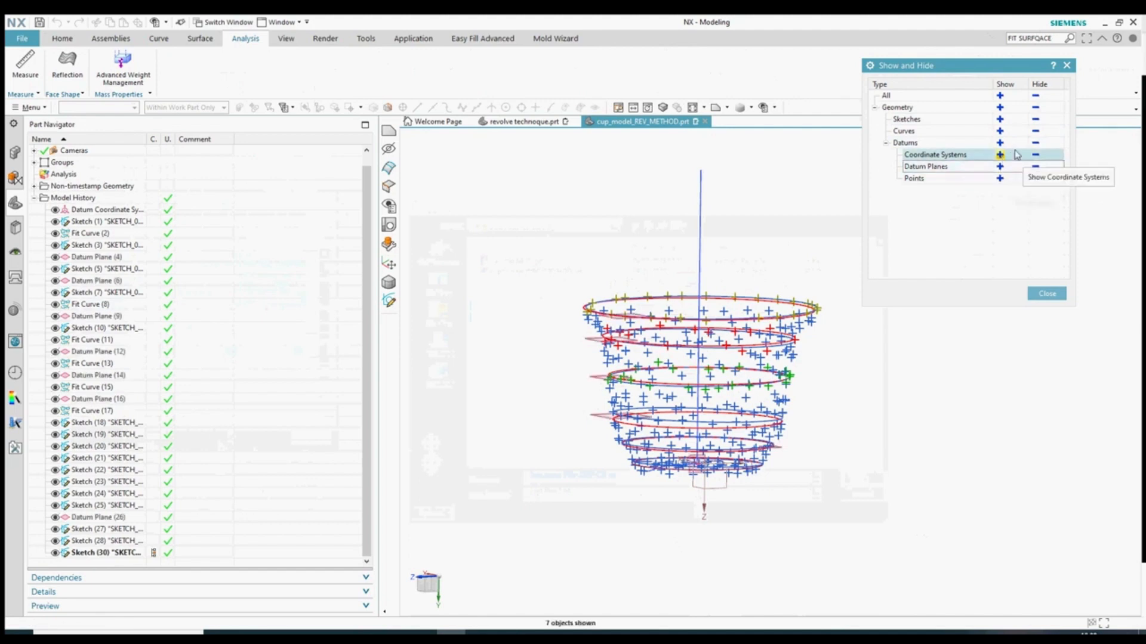
pyautogui.click(1036, 131)
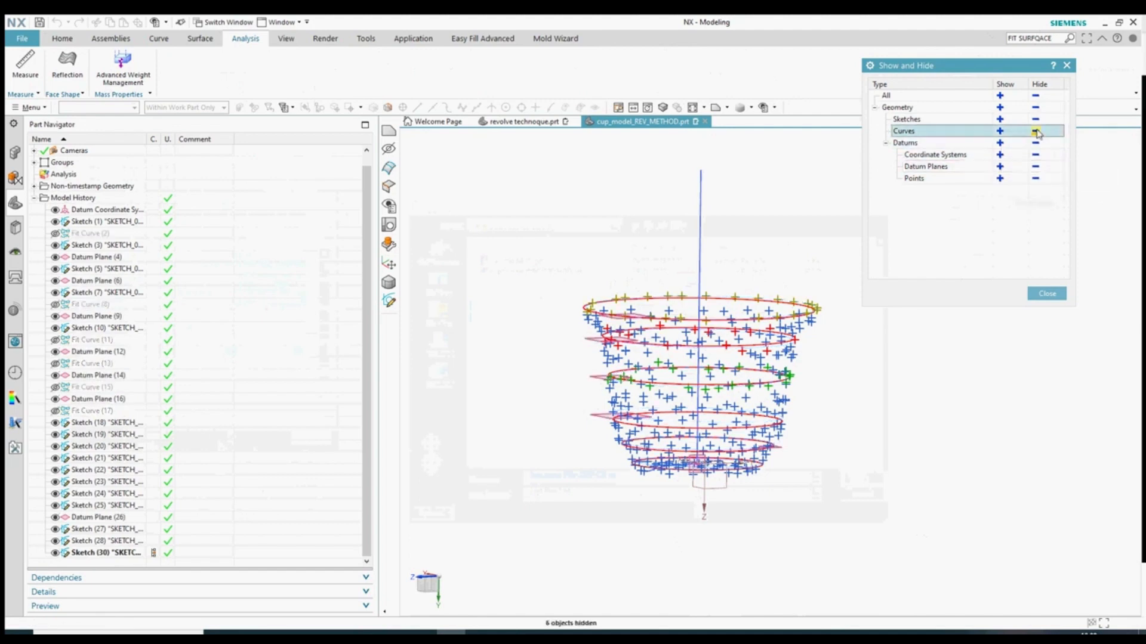
pyautogui.click(1036, 118)
# - Rotate the point cloud and hide its lower points with Ctrl+B
pyautogui.click(1048, 293)
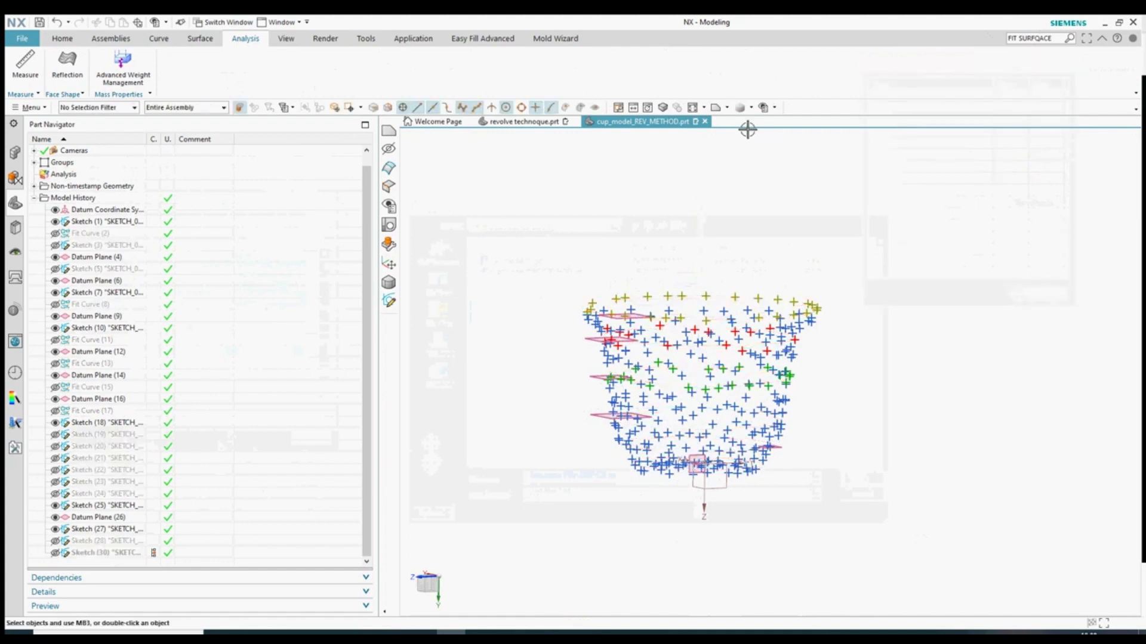
pyautogui.moveTo(746, 127); pyautogui.dragTo(723, 118, button='middle')
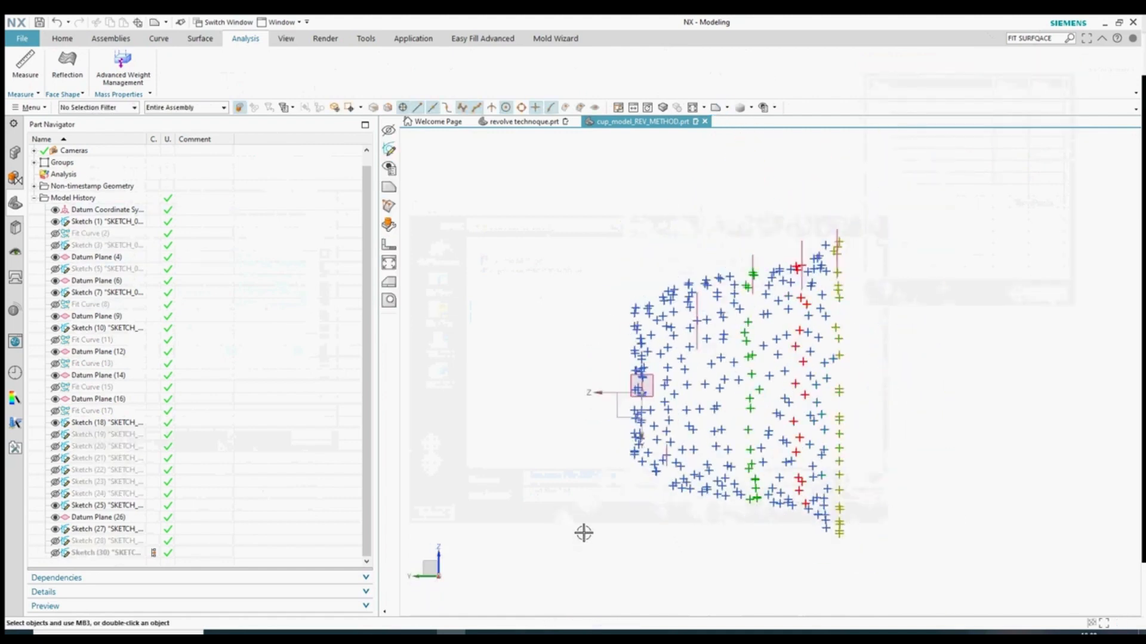
pyautogui.moveTo(565, 545); pyautogui.dragTo(918, 391)
pyautogui.hotkey('ctrl', 'b')
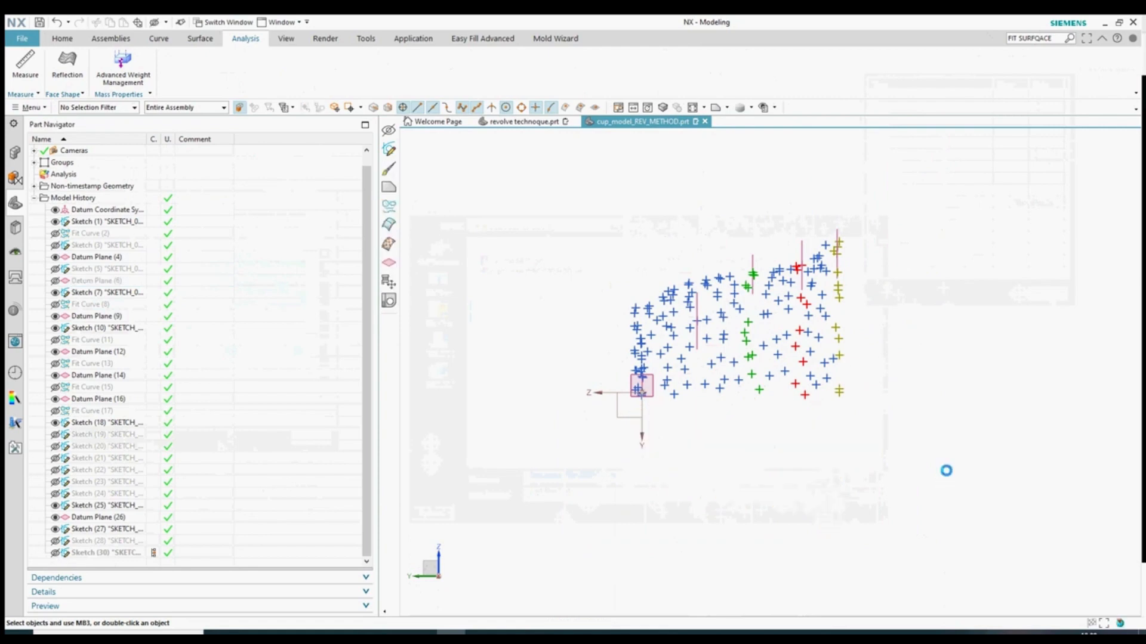
# - Switch to a standard view and trial-hide groups of right-hand points, undoing each
pyautogui.click(729, 108)
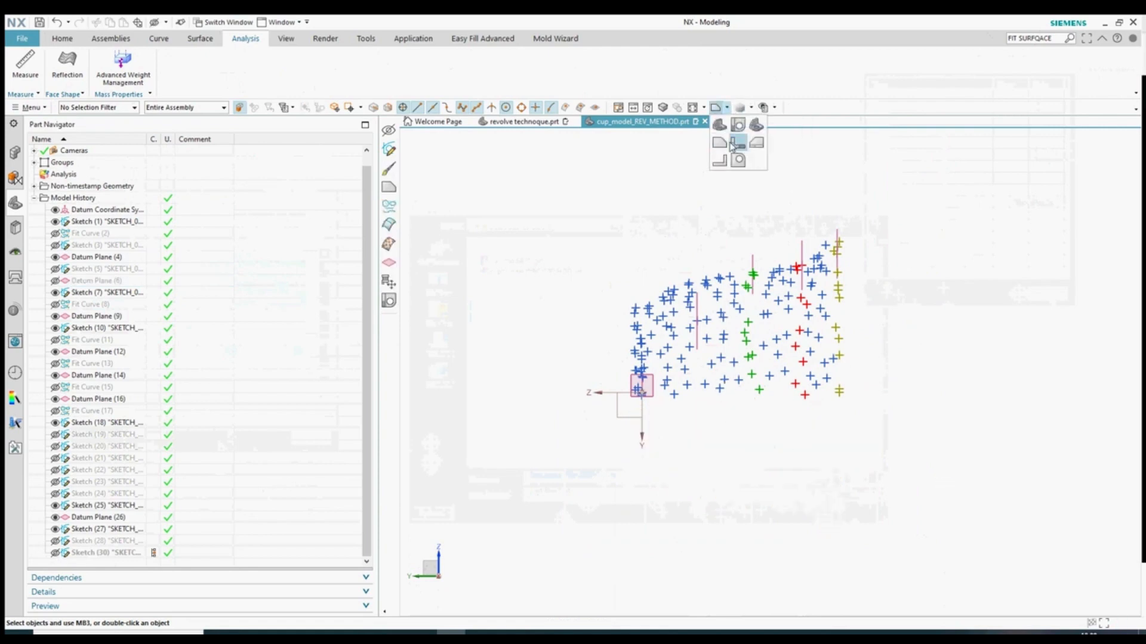
pyautogui.click(733, 147)
pyautogui.moveTo(1035, 203); pyautogui.dragTo(811, 537)
pyautogui.hotkey('ctrl', 'b')
pyautogui.hotkey('ctrl', 'z')
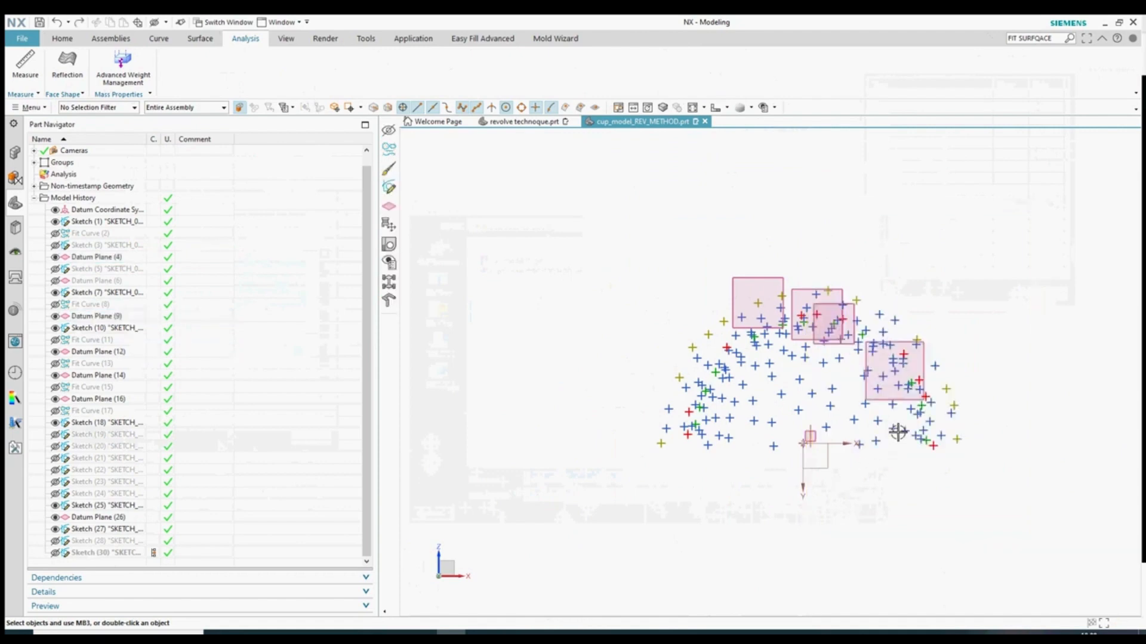
pyautogui.moveTo(1012, 216); pyautogui.dragTo(805, 586)
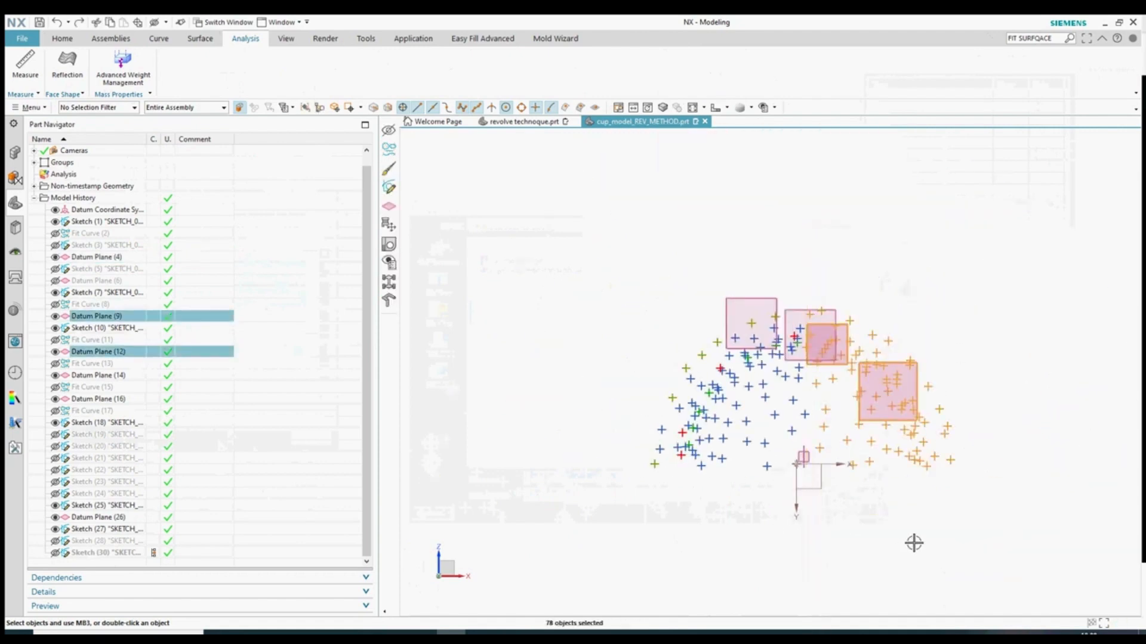
pyautogui.hotkey('ctrl', 'b')
pyautogui.hotkey('ctrl', 'z')
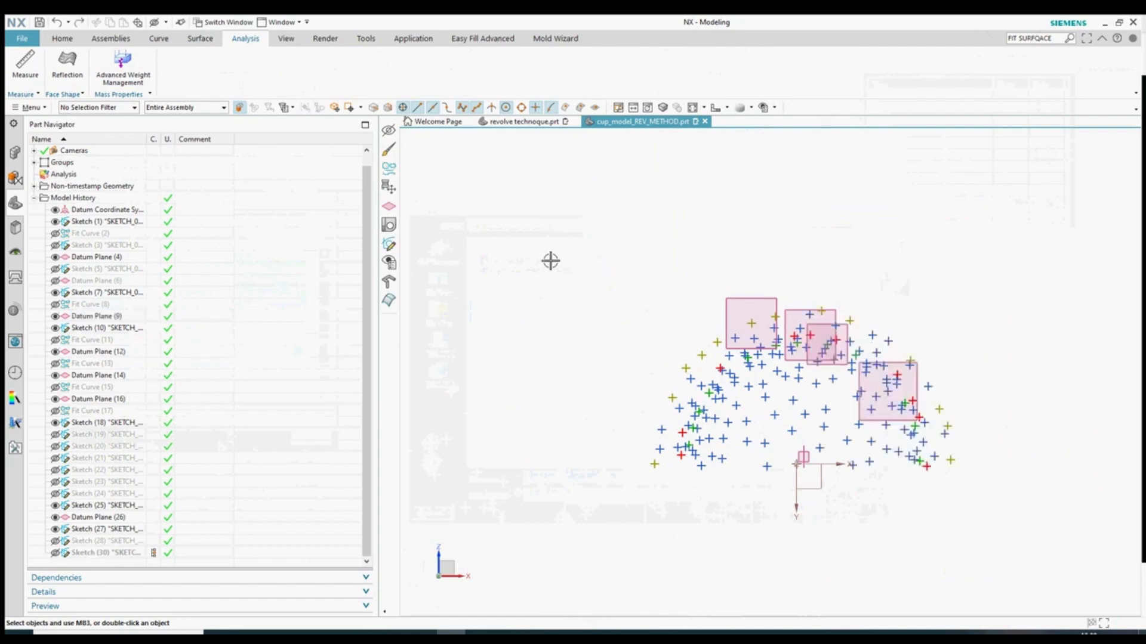
# - Hide the 76 left points and the remaining right-side points, then rotate the view
pyautogui.moveTo(559, 246); pyautogui.dragTo(797, 586)
pyautogui.hotkey('ctrl', 'b')
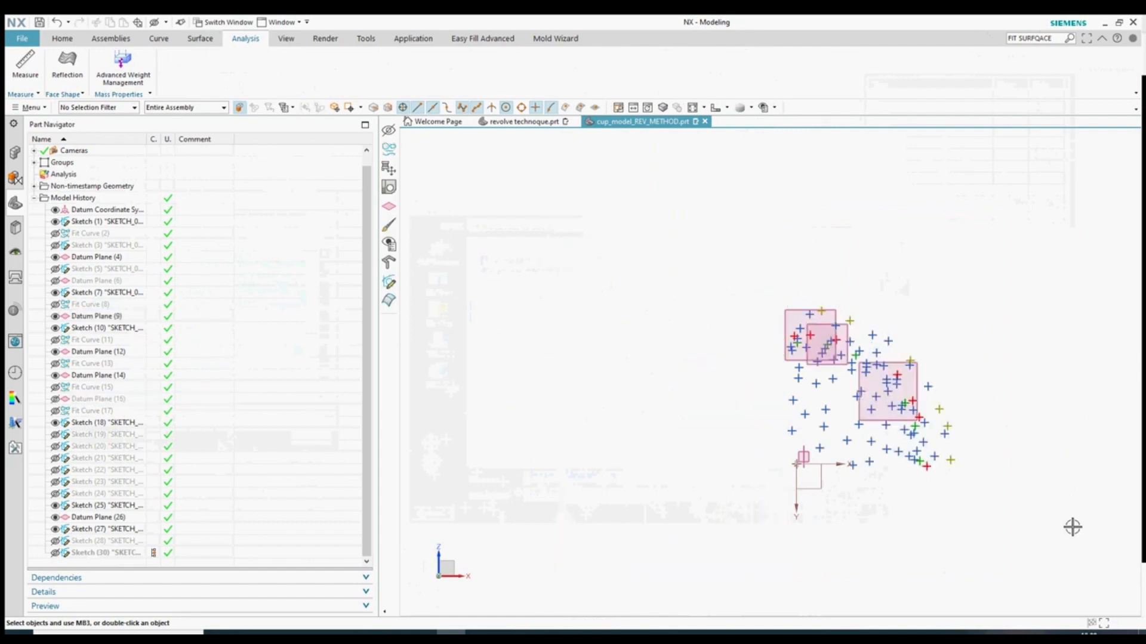
pyautogui.moveTo(1072, 527); pyautogui.dragTo(831, 276)
pyautogui.hotkey('ctrl', 'b')
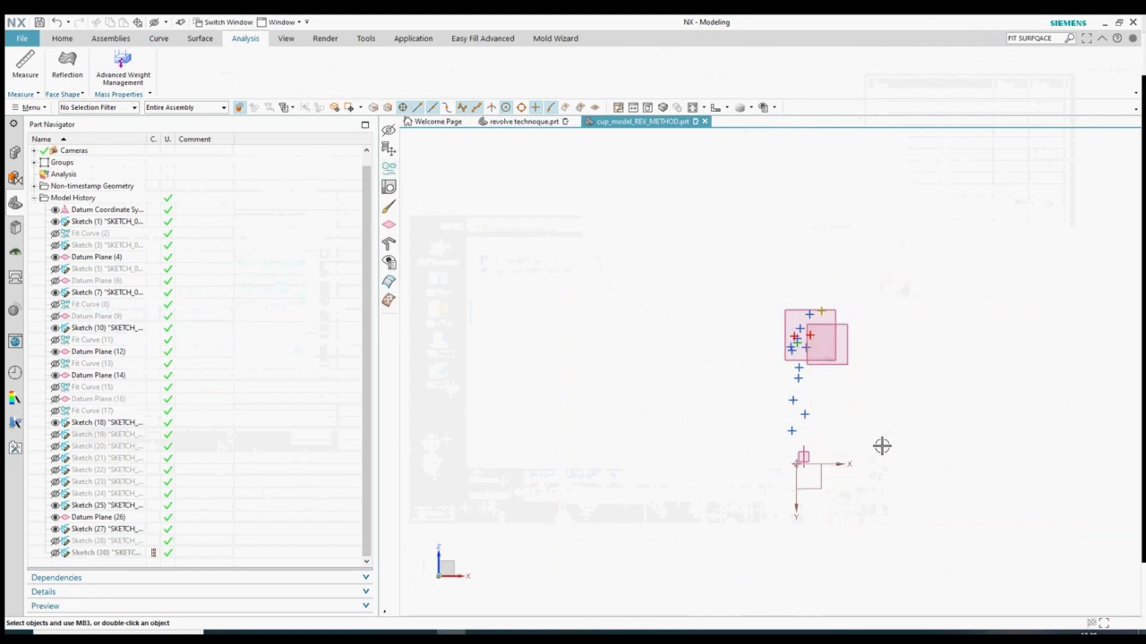
pyautogui.moveTo(882, 447); pyautogui.dragTo(947, 447, button='middle')
pyautogui.hotkey('ctrl', 'w')
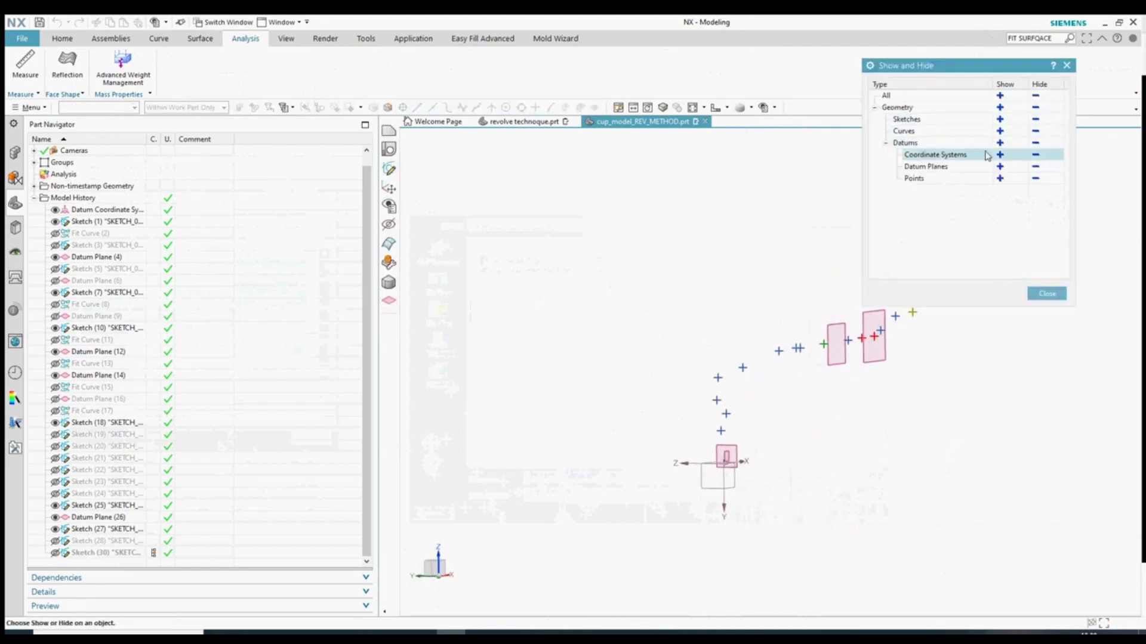
# - Show all sketches again and orbit so the sketch circles appear edge-on
pyautogui.click(1000, 119)
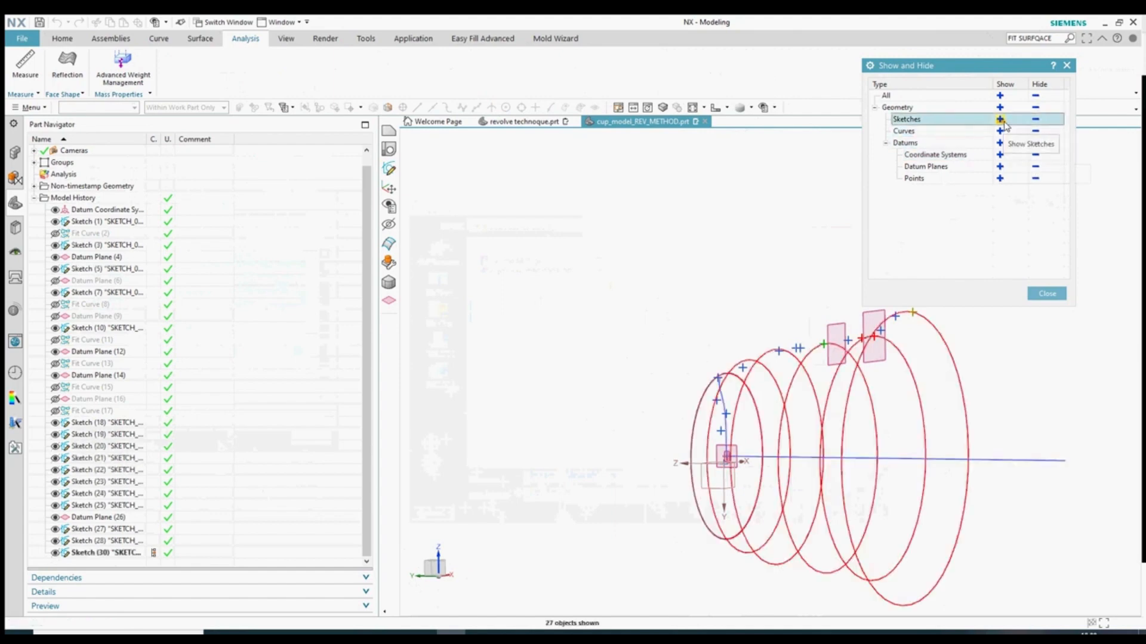
pyautogui.click(1045, 294)
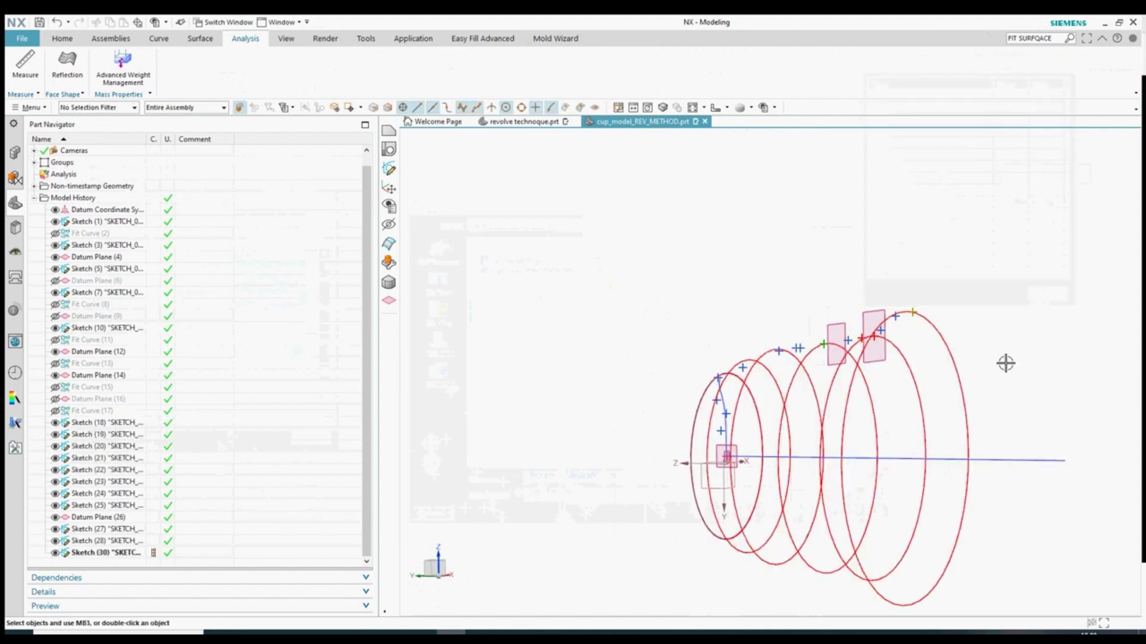
pyautogui.moveTo(947, 372)
pyautogui.mouseDown(button='middle')
pyautogui.moveTo(646, 427)
pyautogui.moveTo(683, 411)
pyautogui.mouseUp(button='middle')
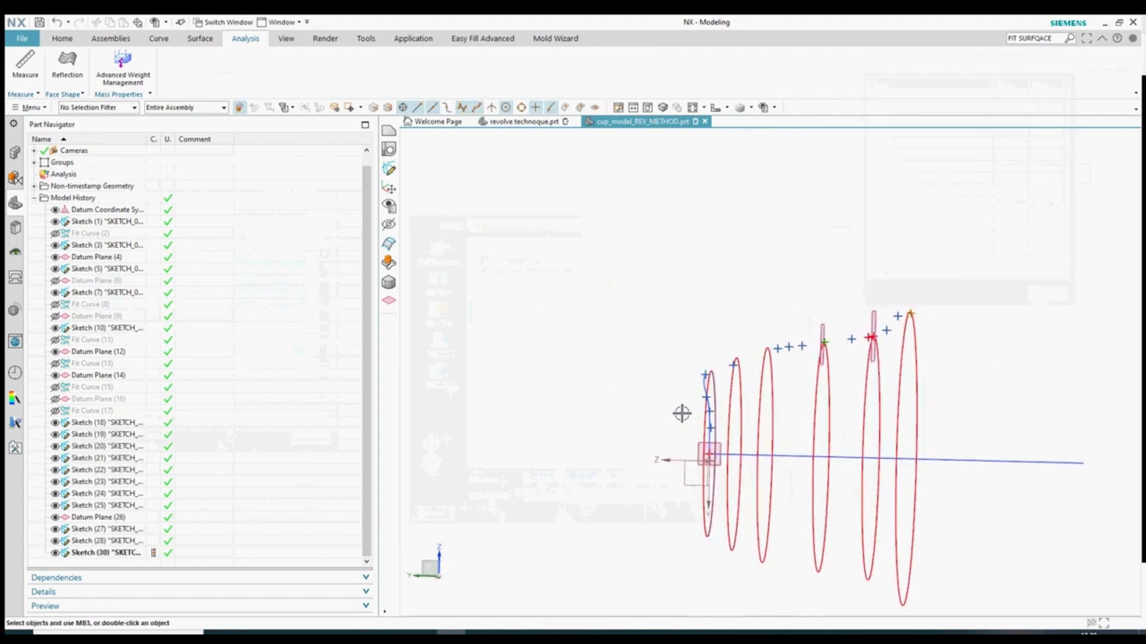
pyautogui.scroll(4, 682, 411)
# - Open the cup's profile Sketch (30) for editing from the Part Navigator
pyautogui.click(728, 334)
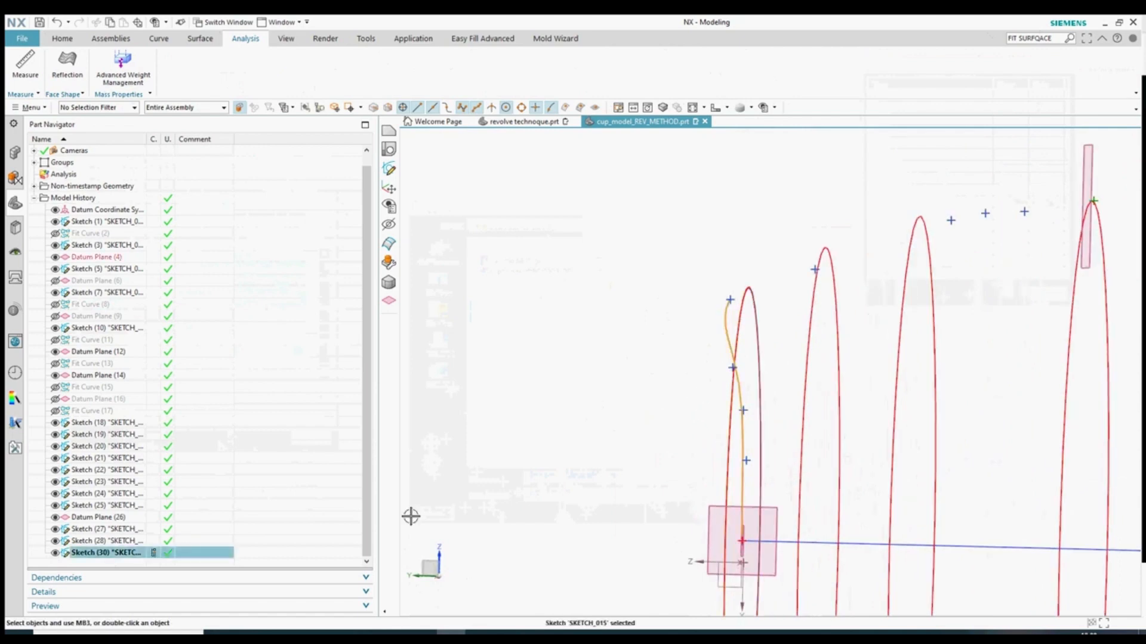
pyautogui.doubleClick(97, 555)
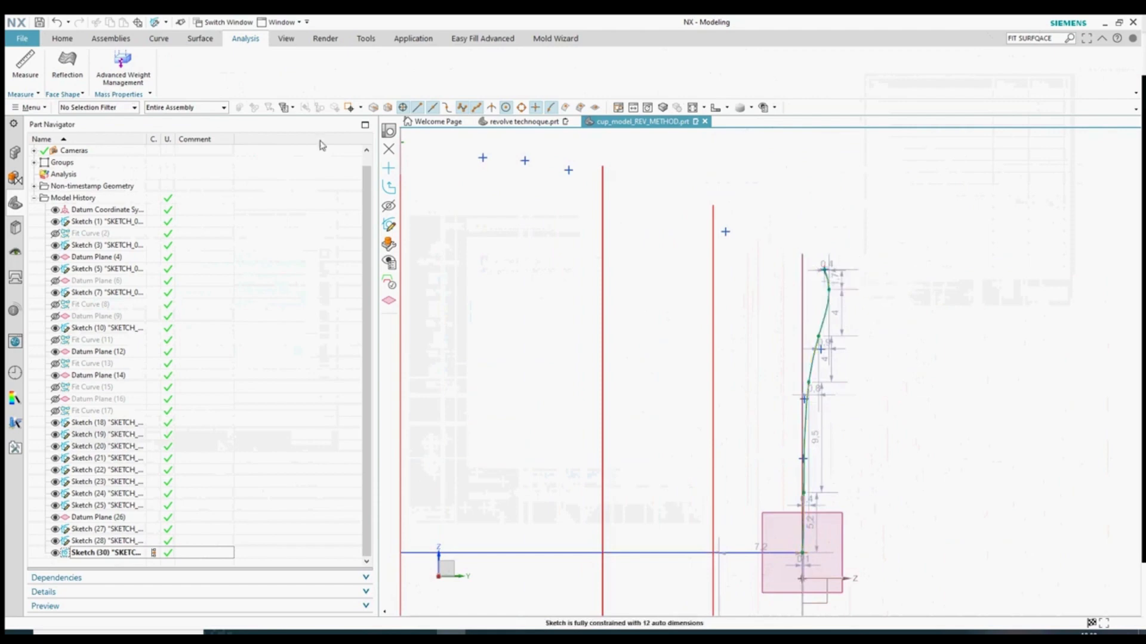
pyautogui.click(62, 39)
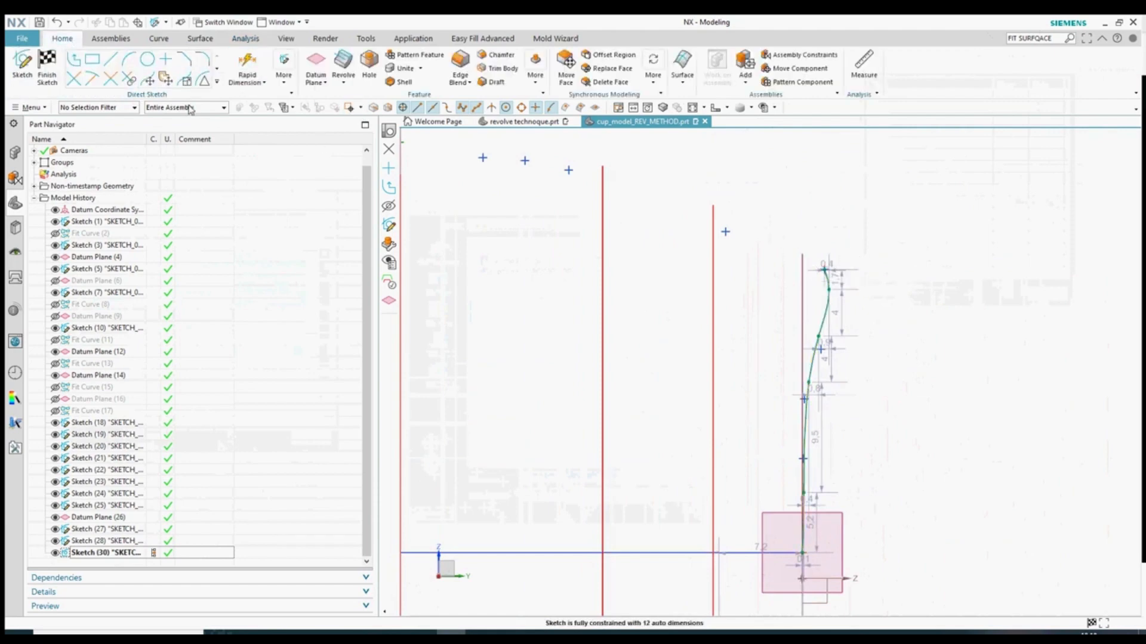
# - Open the profile spline in Studio Spline and extend it through two existing points
pyautogui.doubleClick(825, 312)
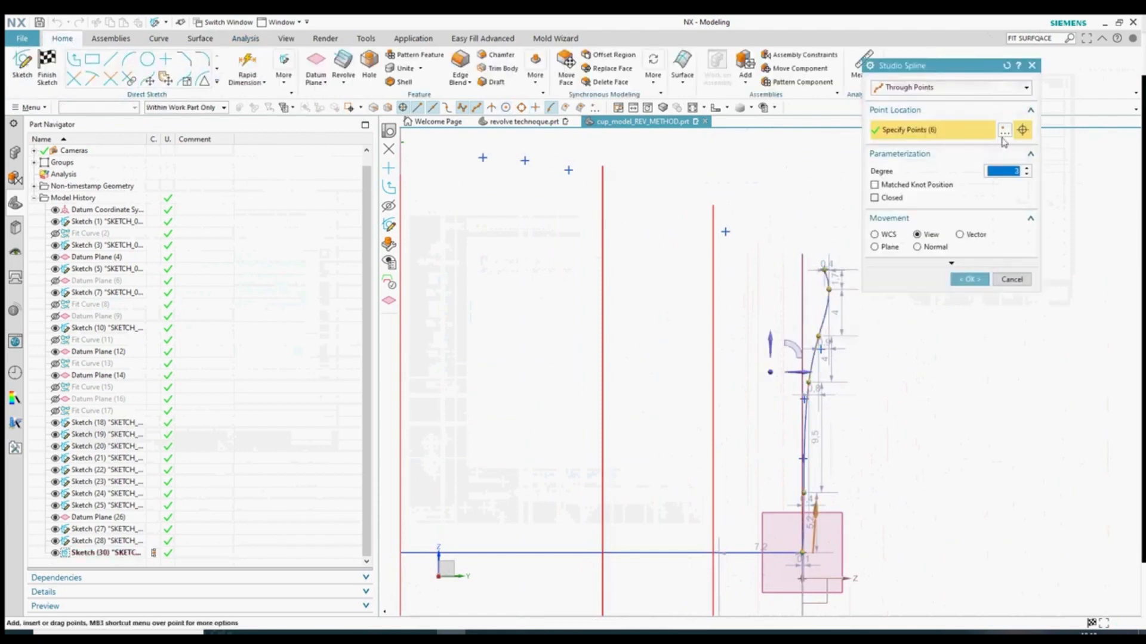
pyautogui.click(1005, 131)
pyautogui.click(955, 87)
pyautogui.click(913, 124)
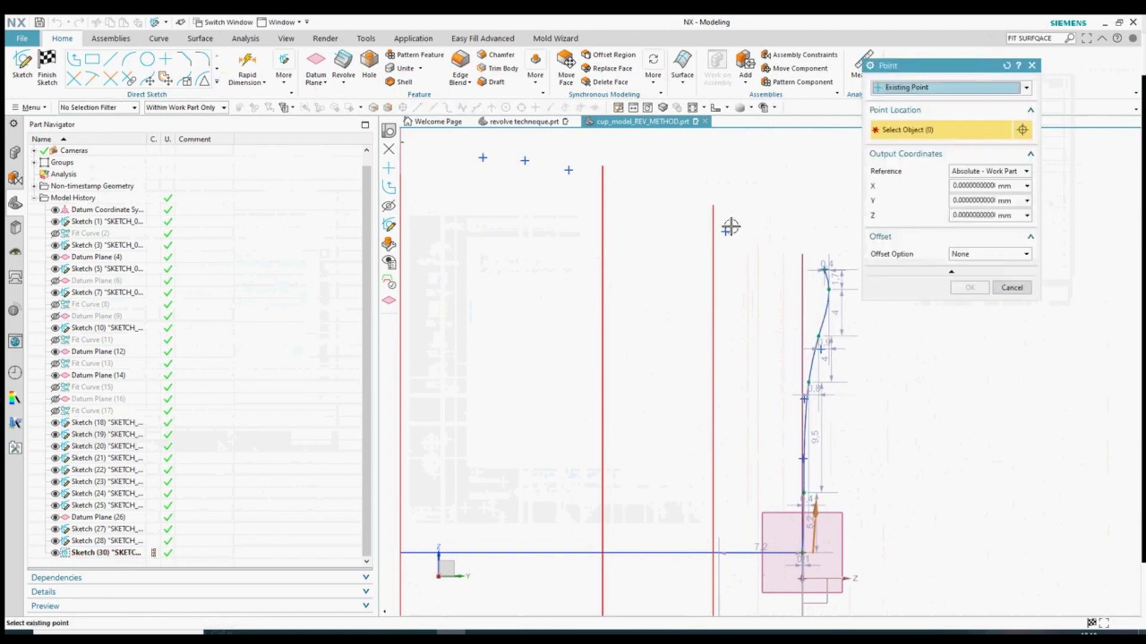
pyautogui.click(979, 287)
pyautogui.scroll(3, 749, 350)
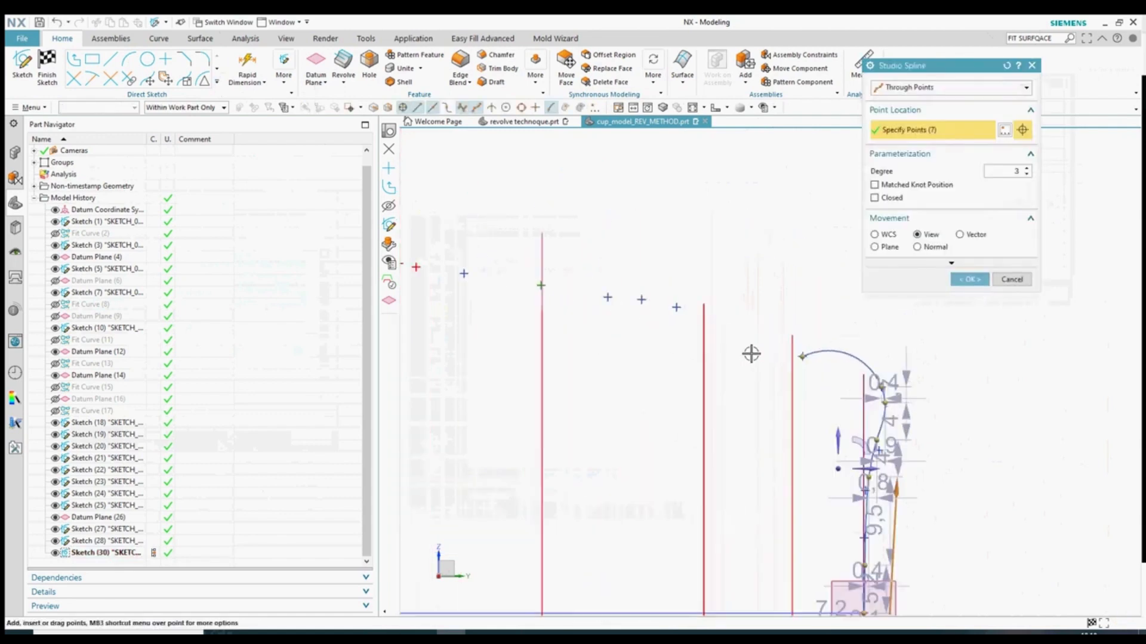
pyautogui.click(1023, 130)
pyautogui.click(960, 90)
pyautogui.click(905, 125)
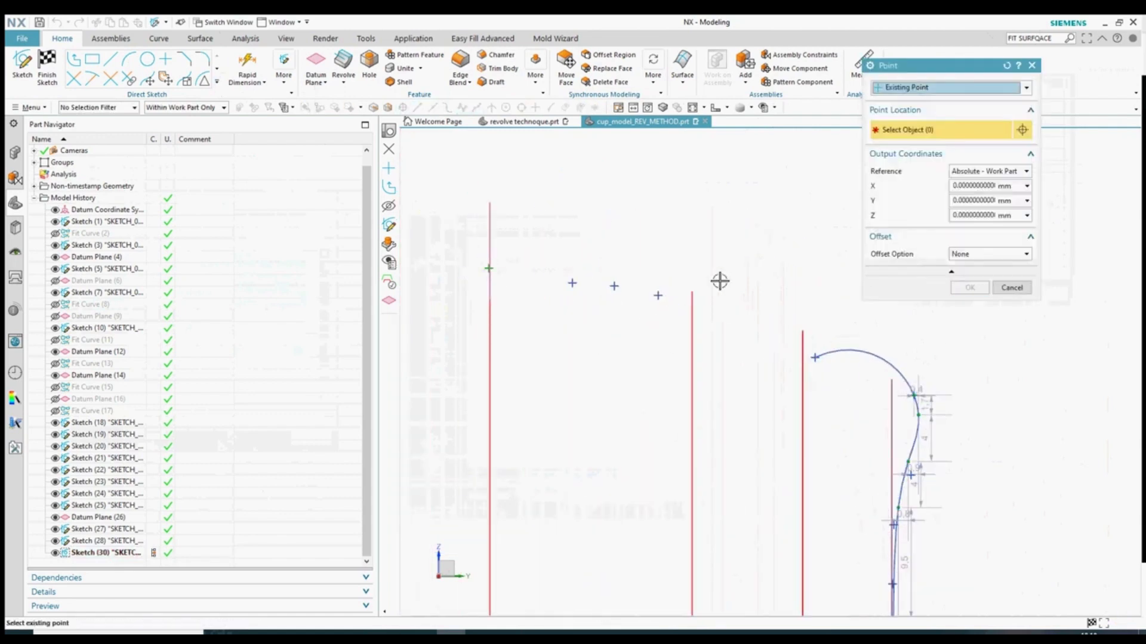
pyautogui.scroll(-3, 840, 370)
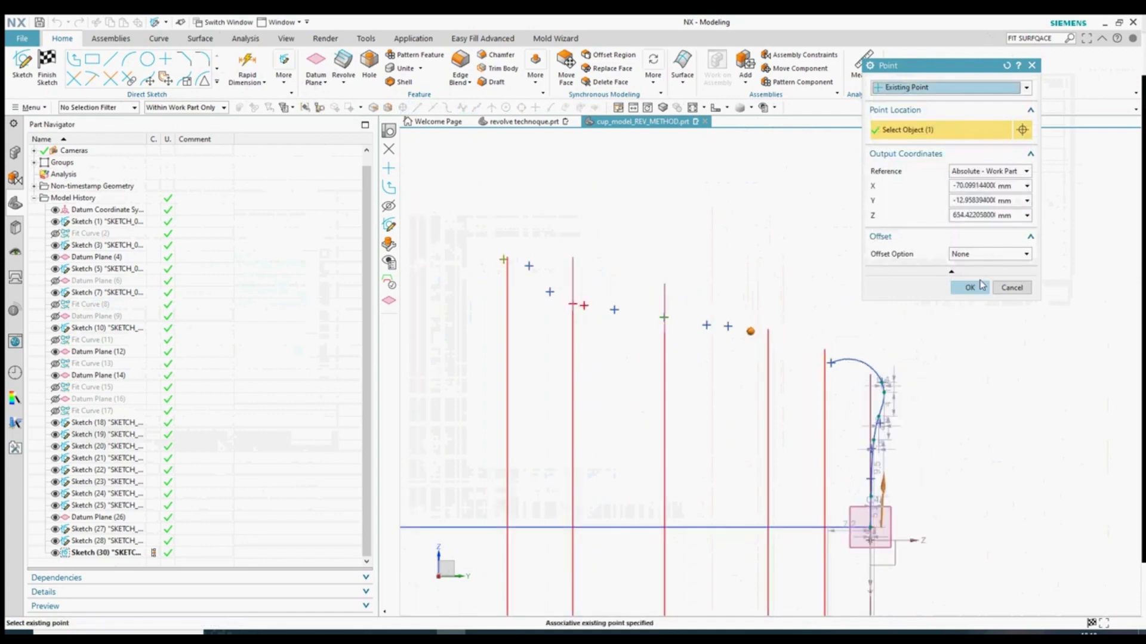
pyautogui.click(982, 286)
# - Add two more existing points, bringing the spline to 10 points
pyautogui.click(1022, 130)
pyautogui.click(954, 89)
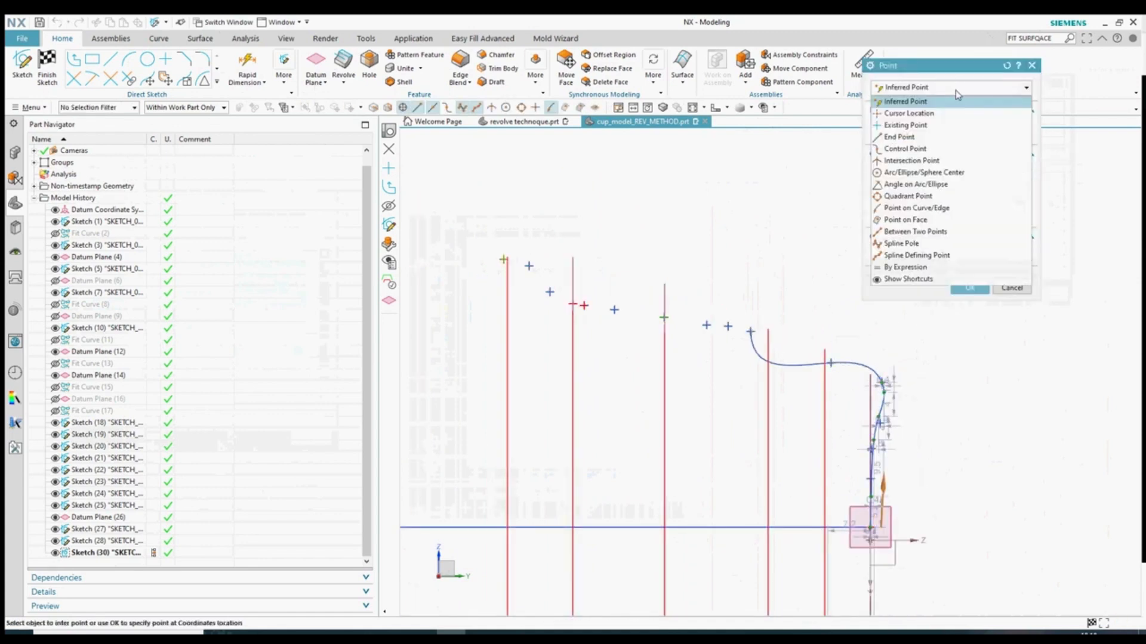
pyautogui.click(905, 125)
pyautogui.scroll(1, 691, 328)
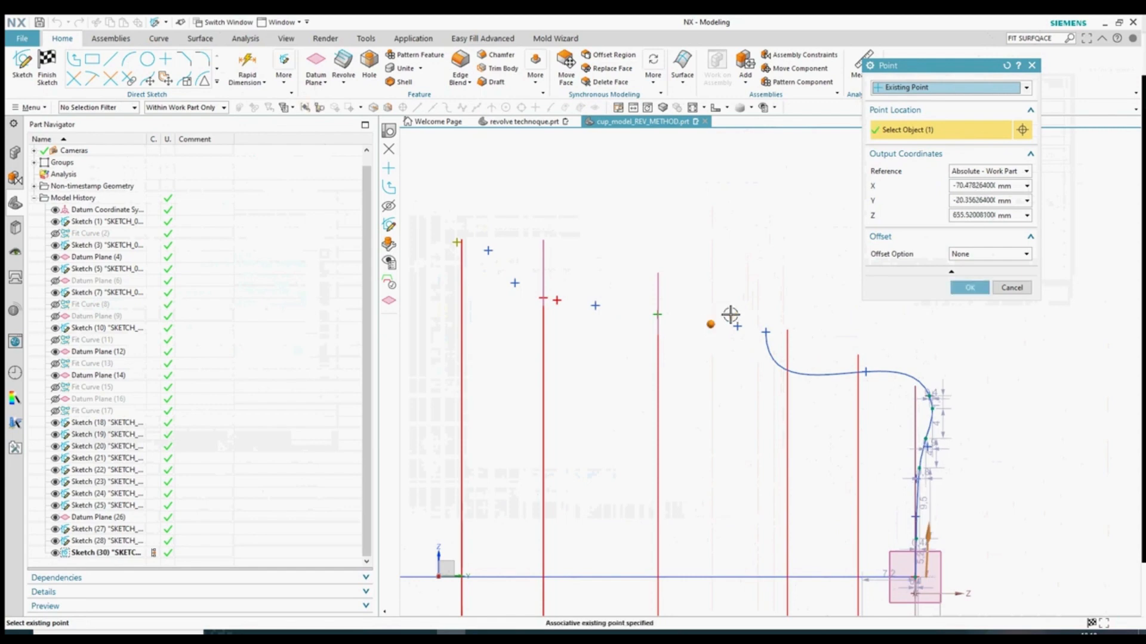
pyautogui.click(962, 287)
pyautogui.click(997, 127)
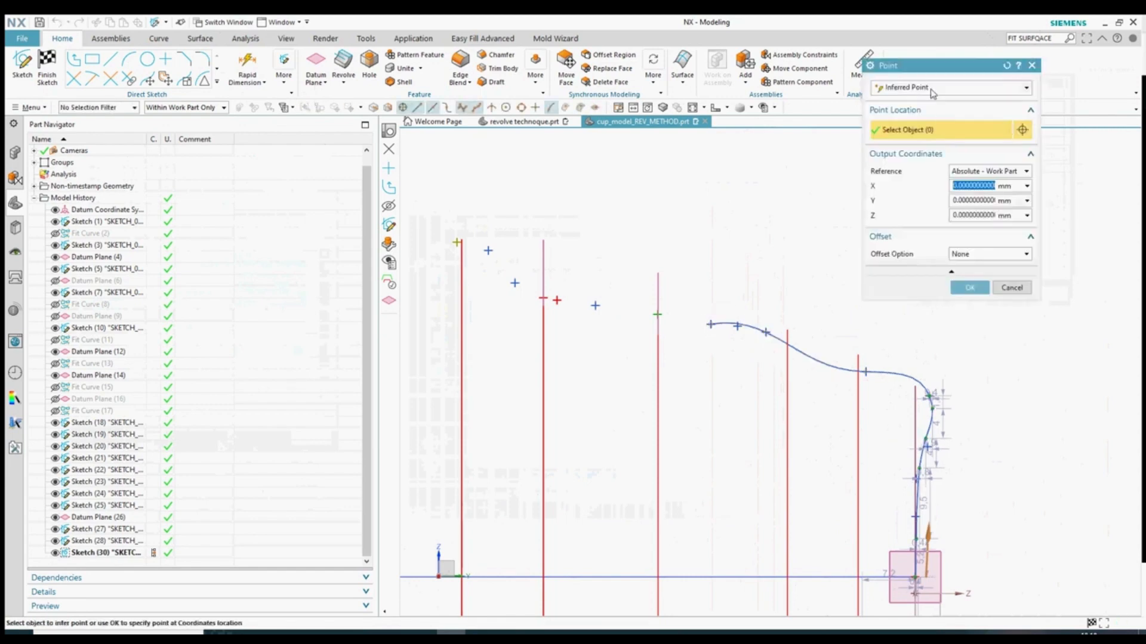
pyautogui.click(933, 89)
pyautogui.click(905, 124)
pyautogui.click(962, 288)
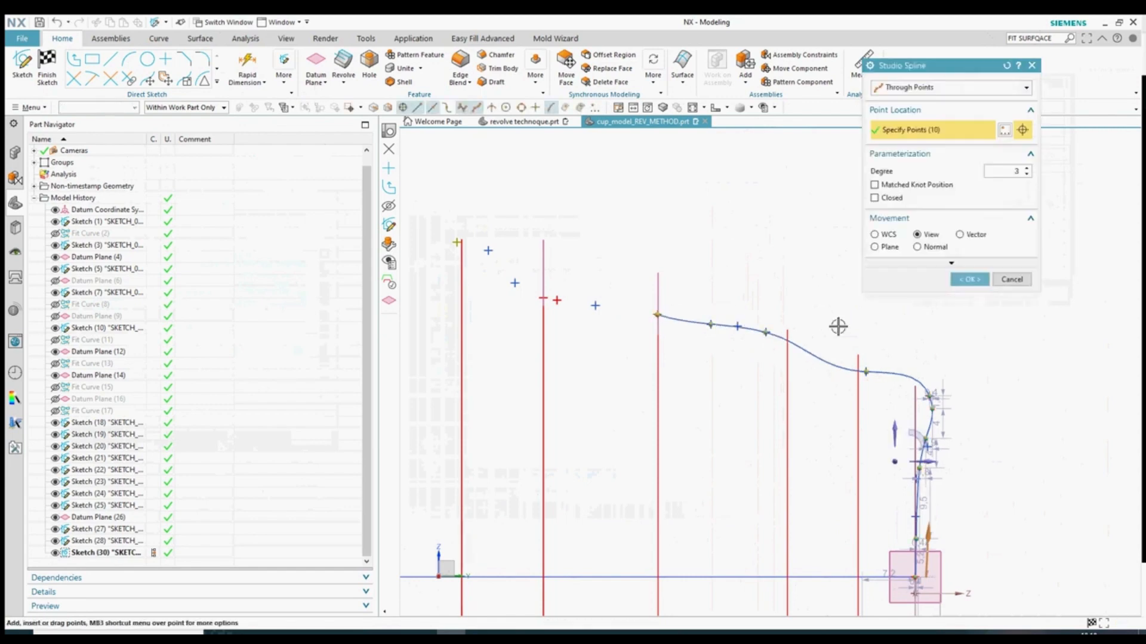
pyautogui.scroll(-1, 837, 327)
pyautogui.scroll(3, 644, 309)
pyautogui.scroll(-4, 771, 301)
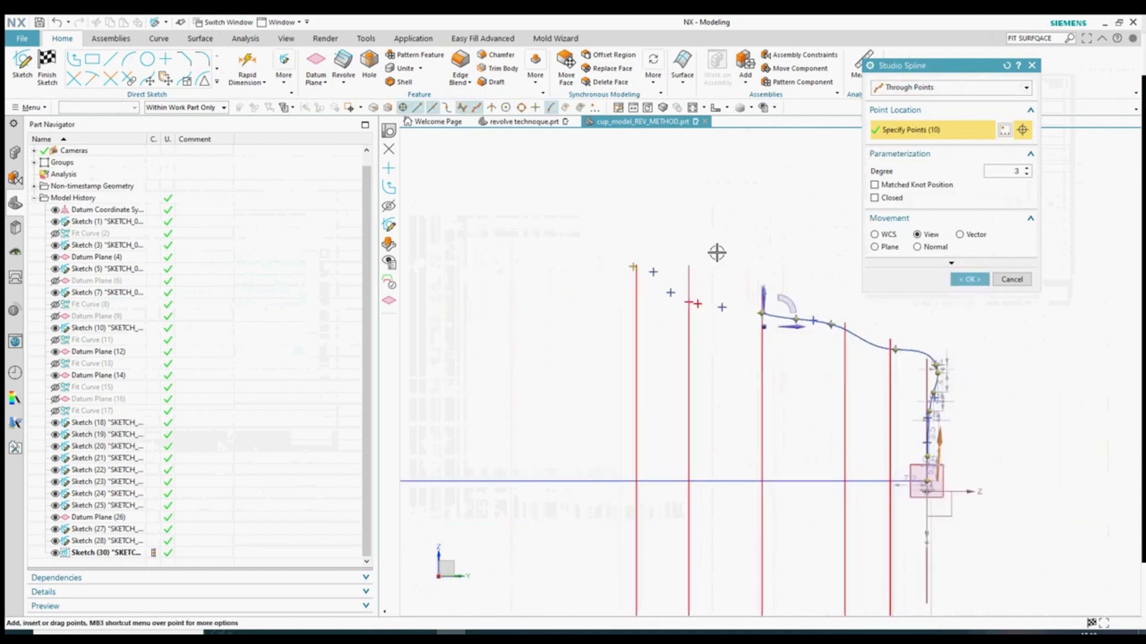
# - Rebuild the spline By Poles and add existing points as the 11th and 12th poles
pyautogui.click(949, 88)
pyautogui.click(907, 115)
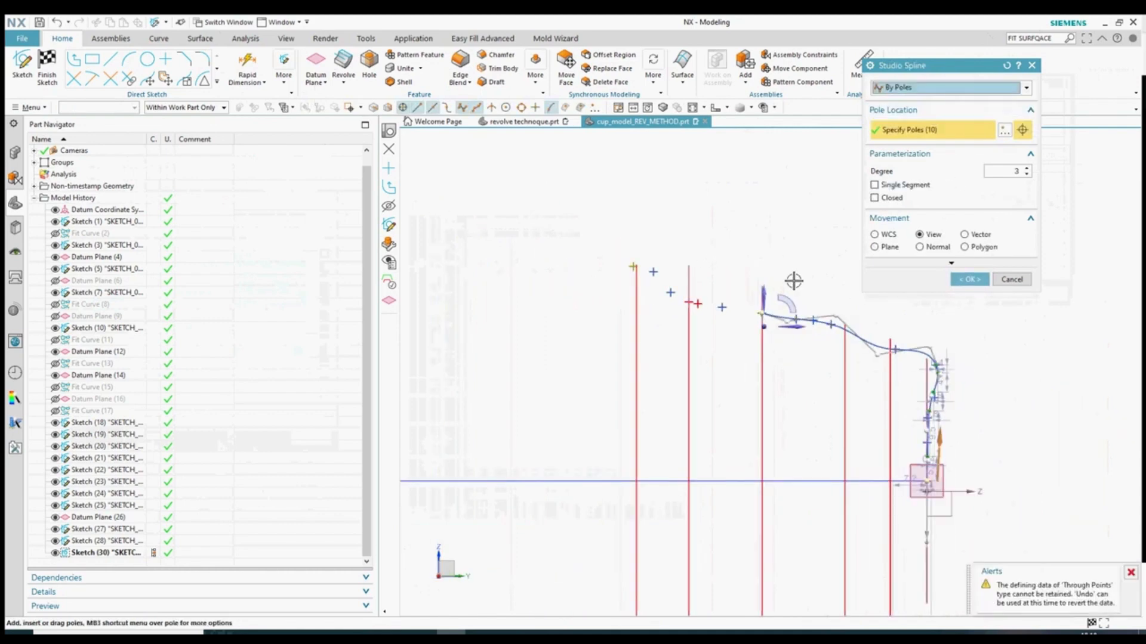
pyautogui.scroll(3, 746, 304)
pyautogui.click(1005, 130)
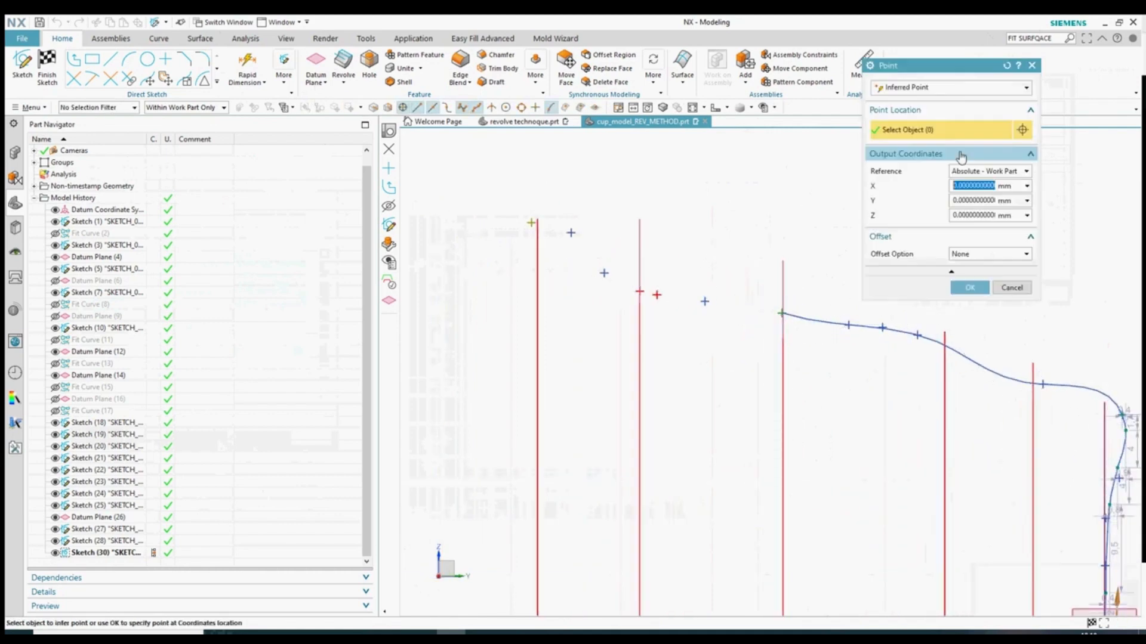
pyautogui.click(949, 88)
pyautogui.click(907, 114)
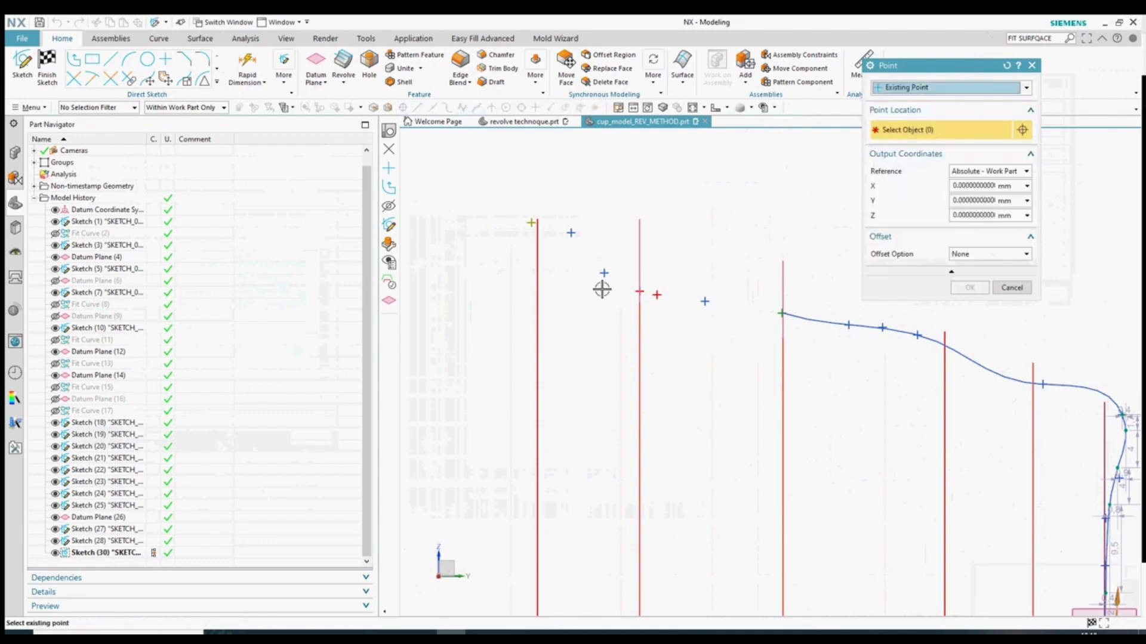
pyautogui.click(640, 294)
pyautogui.click(970, 288)
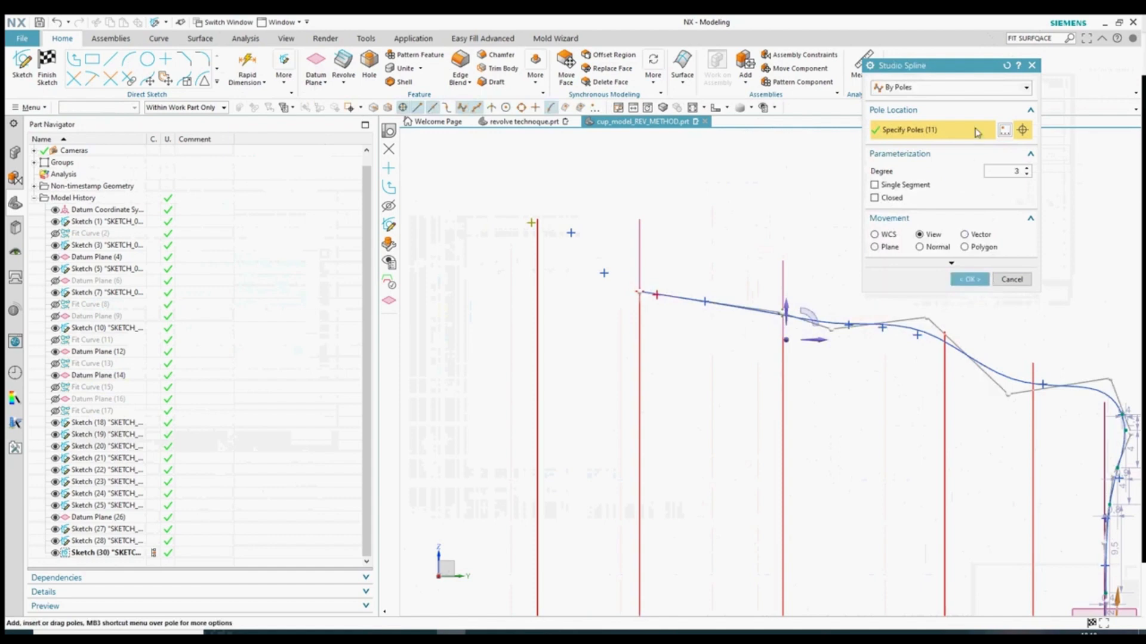
pyautogui.click(1005, 130)
pyautogui.click(949, 88)
pyautogui.click(907, 113)
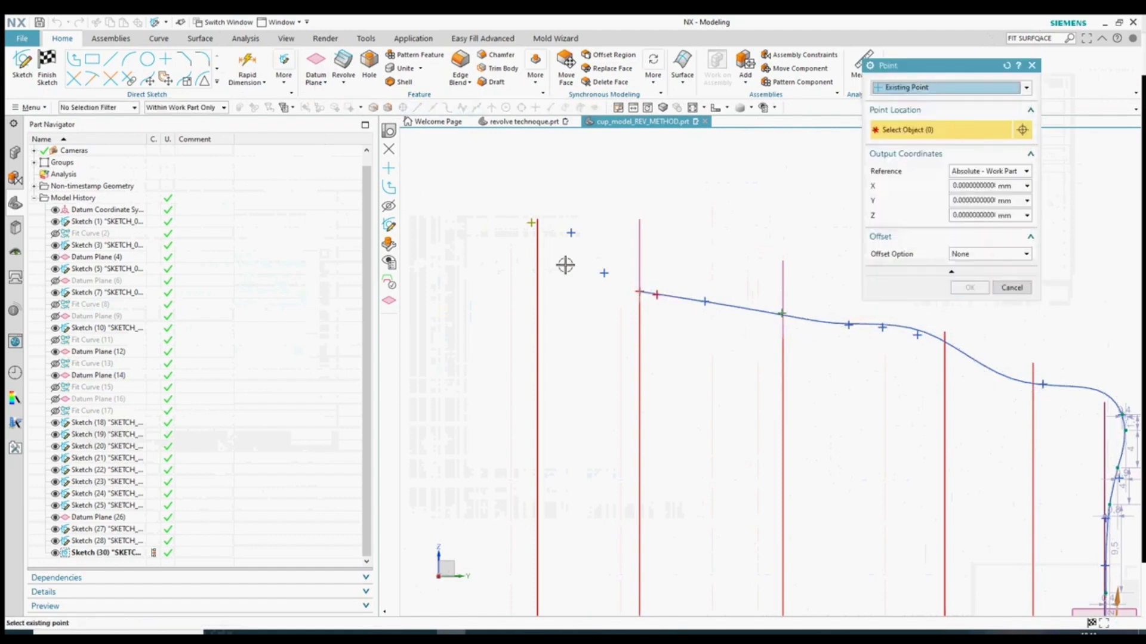
pyautogui.click(984, 288)
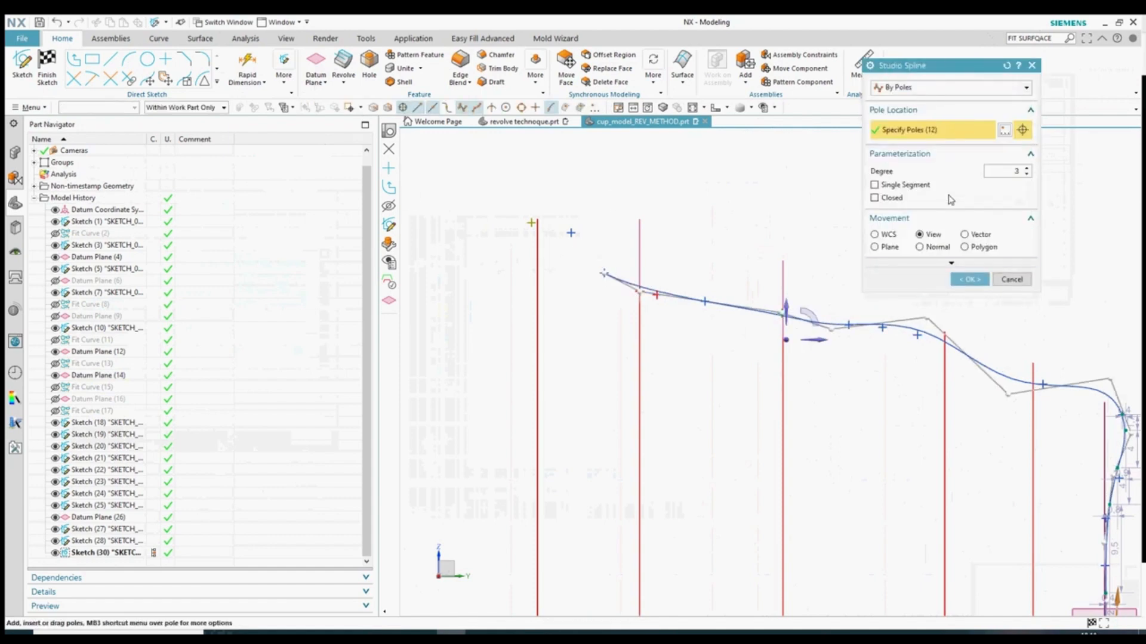
# - Add existing points as the 13th and 14th poles
pyautogui.click(1005, 131)
pyautogui.click(949, 88)
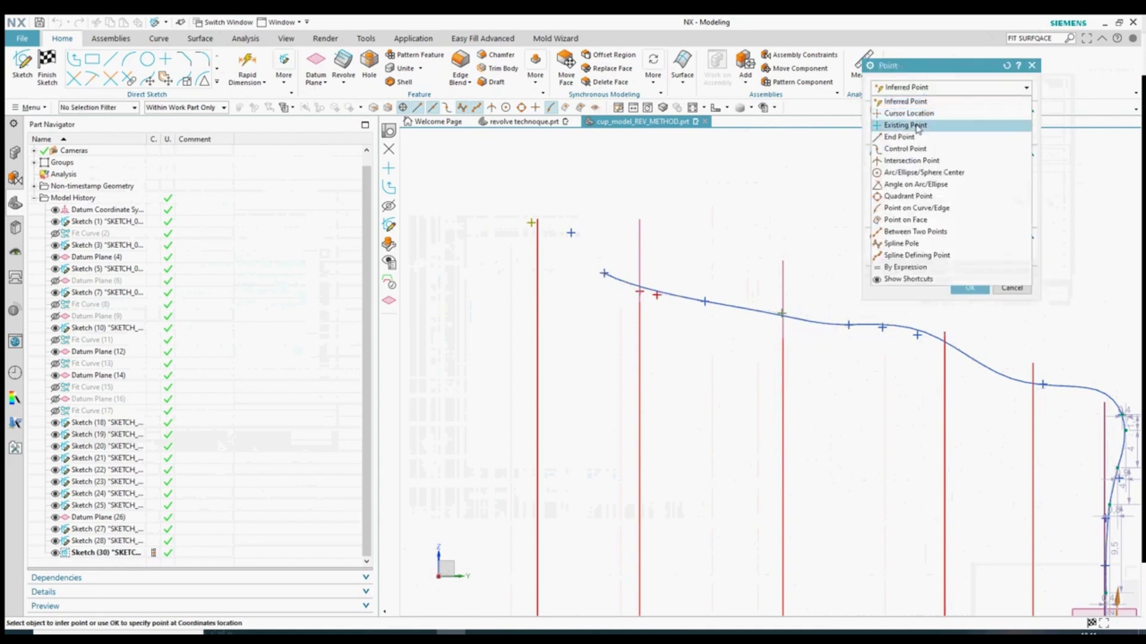
pyautogui.click(907, 113)
pyautogui.click(969, 288)
pyautogui.scroll(3, 547, 245)
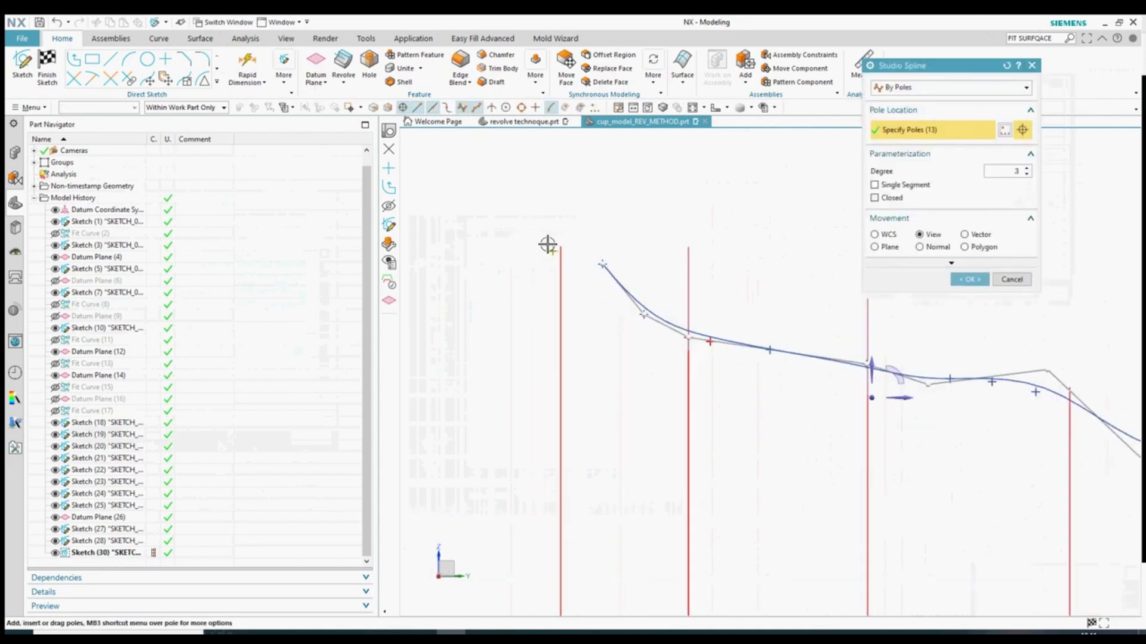
pyautogui.click(1005, 130)
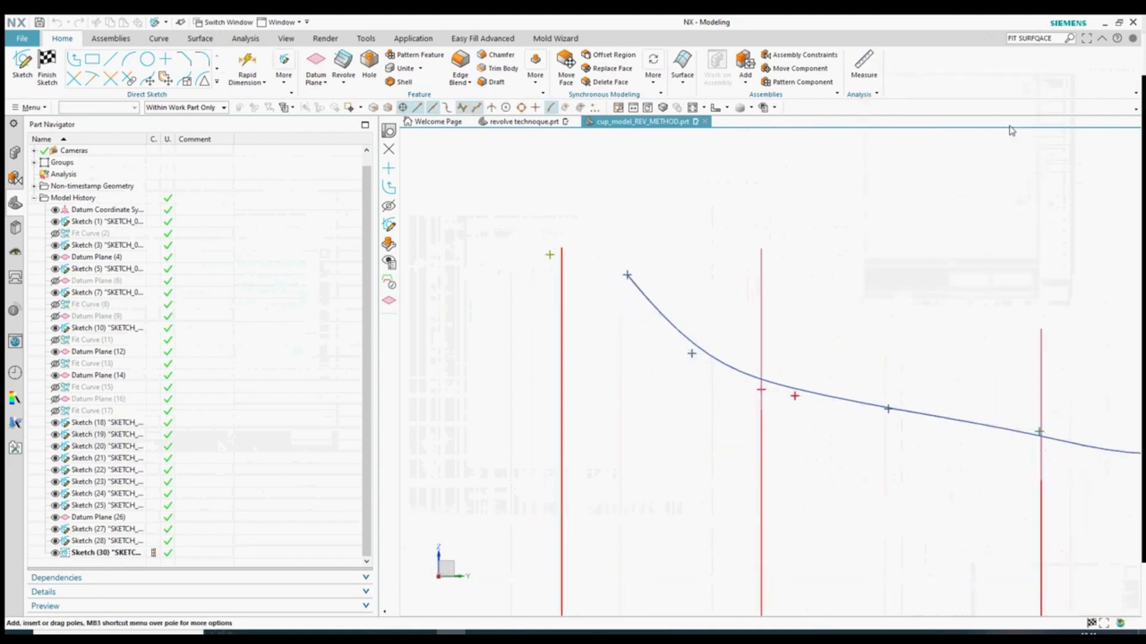
pyautogui.click(949, 88)
pyautogui.click(907, 114)
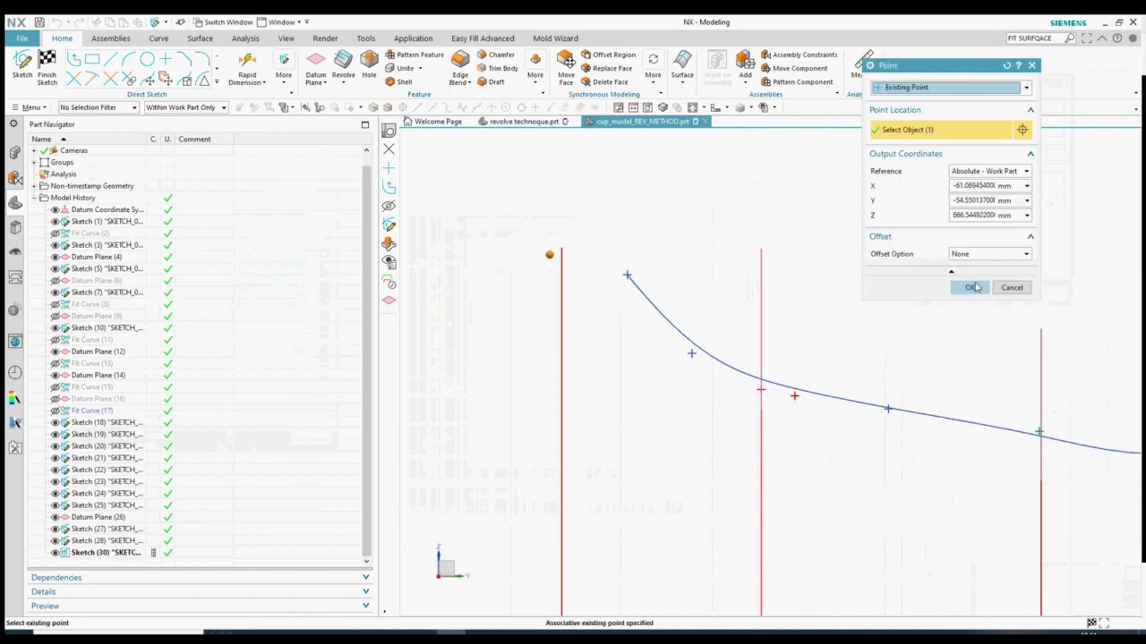
pyautogui.click(970, 287)
pyautogui.scroll(-3, 836, 386)
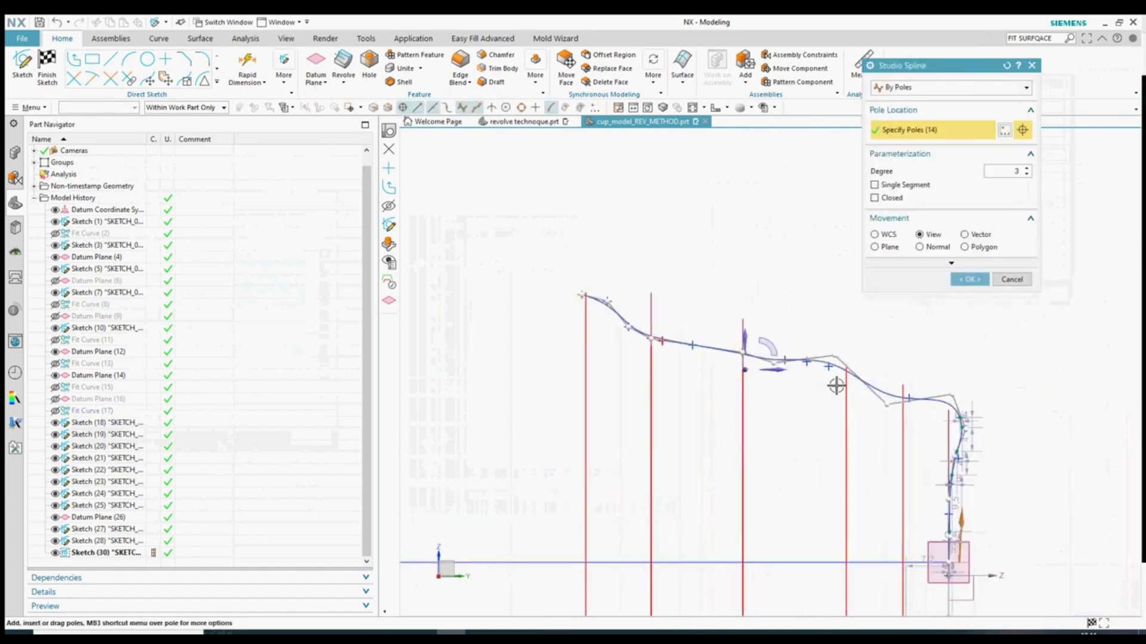
# - Snap a pole onto Arc5 and the spline's bottom end onto Arc11
pyautogui.scroll(-1, 723, 379)
pyautogui.scroll(4, 847, 377)
pyautogui.scroll(-3, 1000, 402)
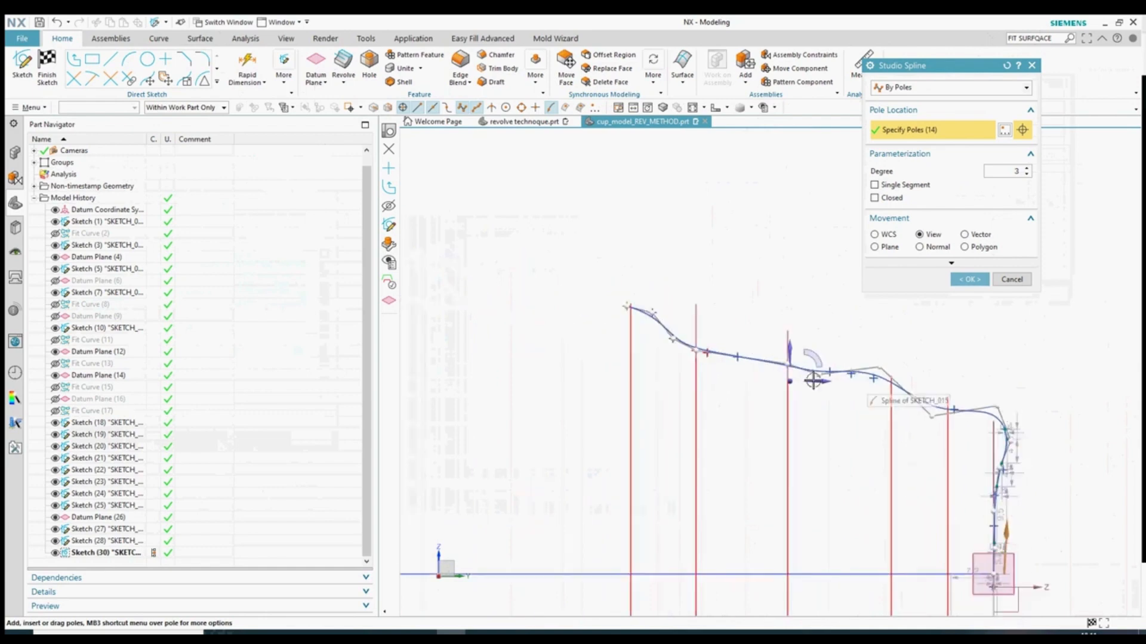
pyautogui.scroll(1, 975, 421)
pyautogui.scroll(1, 816, 371)
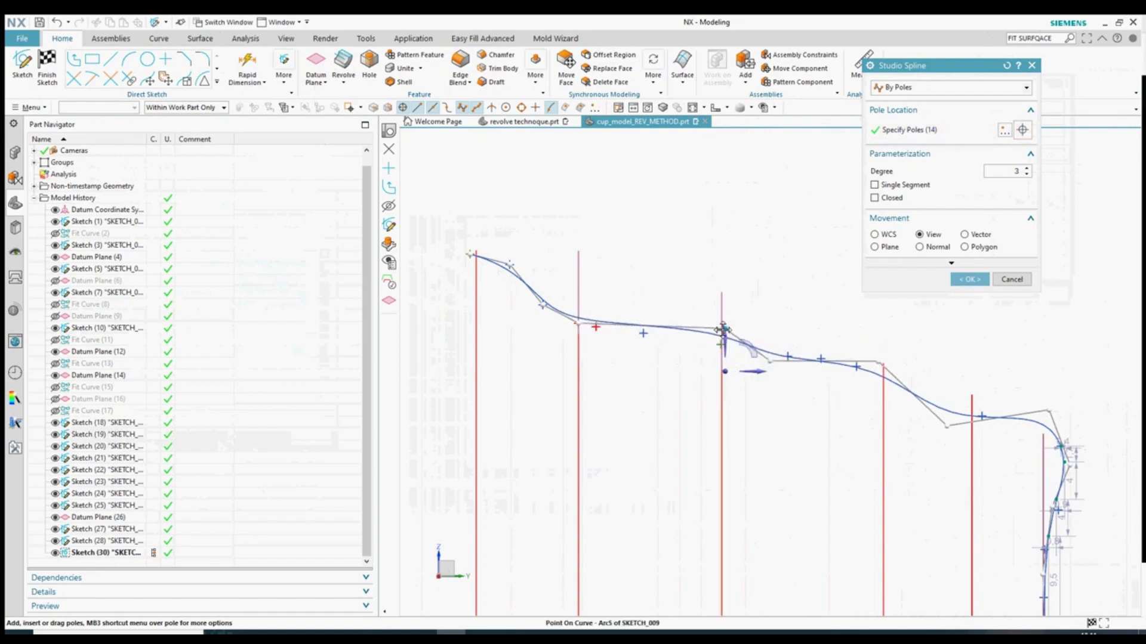
pyautogui.moveTo(722, 343)
pyautogui.mouseDown()
pyautogui.moveTo(726, 332)
pyautogui.moveTo(723, 346)
pyautogui.mouseUp()
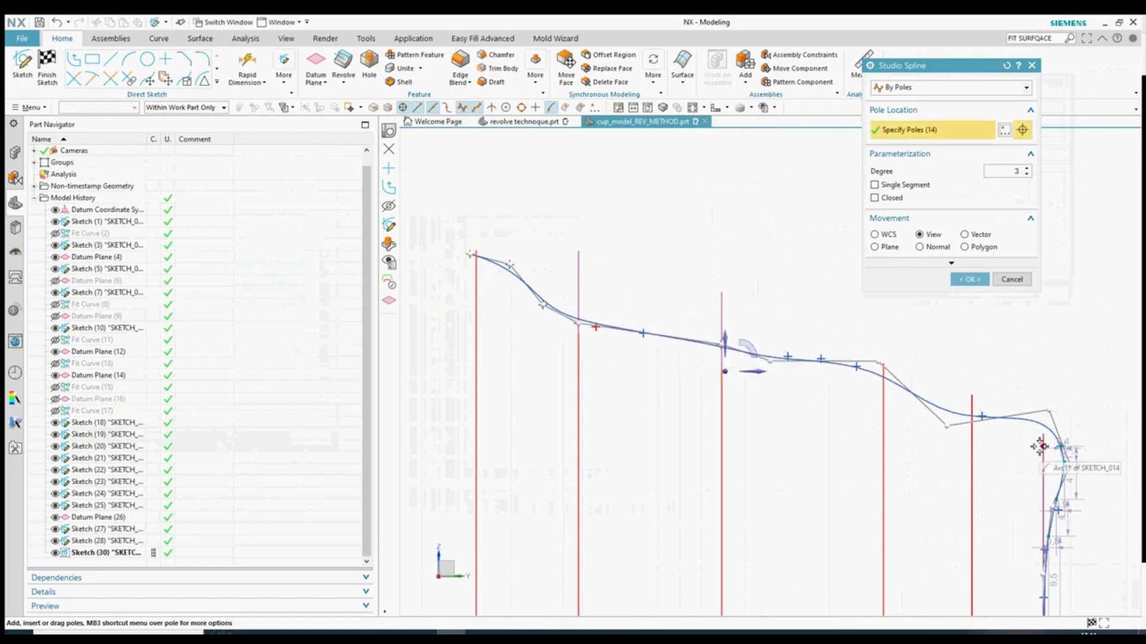
pyautogui.keyDown('shift'); pyautogui.moveTo(1040, 445); pyautogui.dragTo(945, 436, button='middle'); pyautogui.keyUp('shift')
pyautogui.scroll(-1, 947, 436)
pyautogui.scroll(2, 946, 435)
pyautogui.moveTo(961, 440)
pyautogui.mouseDown()
pyautogui.moveTo(949, 413)
pyautogui.moveTo(977, 445)
pyautogui.mouseUp()
pyautogui.scroll(-4, 961, 439)
pyautogui.scroll(4, 965, 512)
pyautogui.moveTo(936, 476)
pyautogui.mouseDown()
pyautogui.moveTo(922, 480)
pyautogui.moveTo(941, 473)
pyautogui.mouseUp()
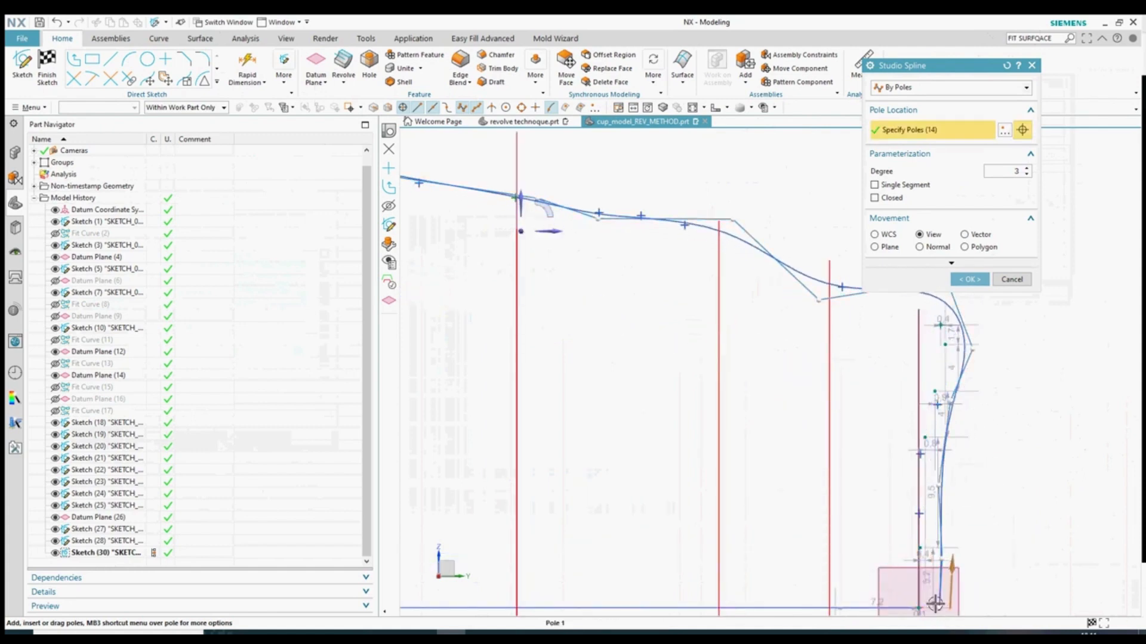
pyautogui.moveTo(935, 604); pyautogui.dragTo(1006, 528)
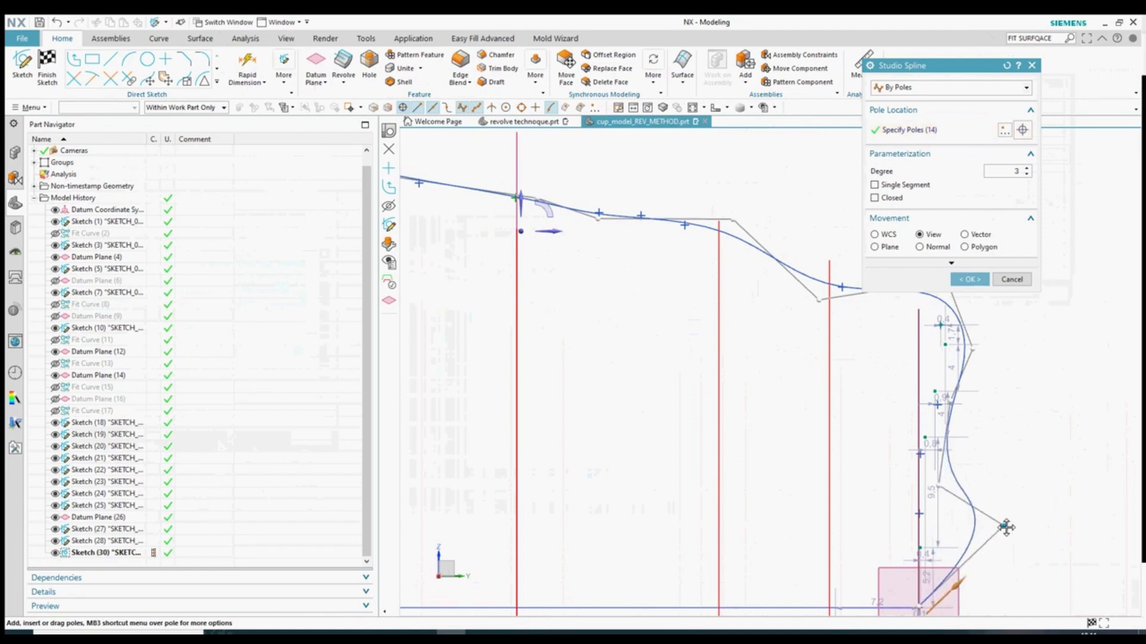
# - Attach a lower pole to the vertical line and soften the lower corner's bend
pyautogui.moveTo(926, 521)
pyautogui.mouseDown()
pyautogui.moveTo(913, 513)
pyautogui.moveTo(914, 420)
pyautogui.mouseUp()
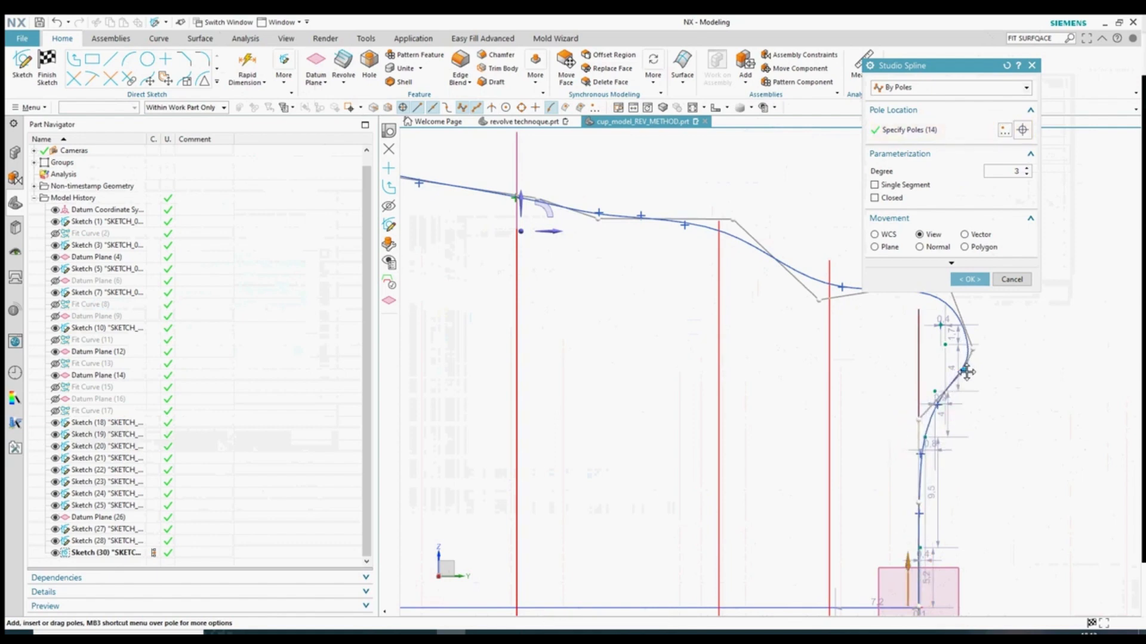
pyautogui.moveTo(966, 372); pyautogui.dragTo(963, 374)
pyautogui.scroll(-2, 877, 519)
pyautogui.scroll(3, 915, 374)
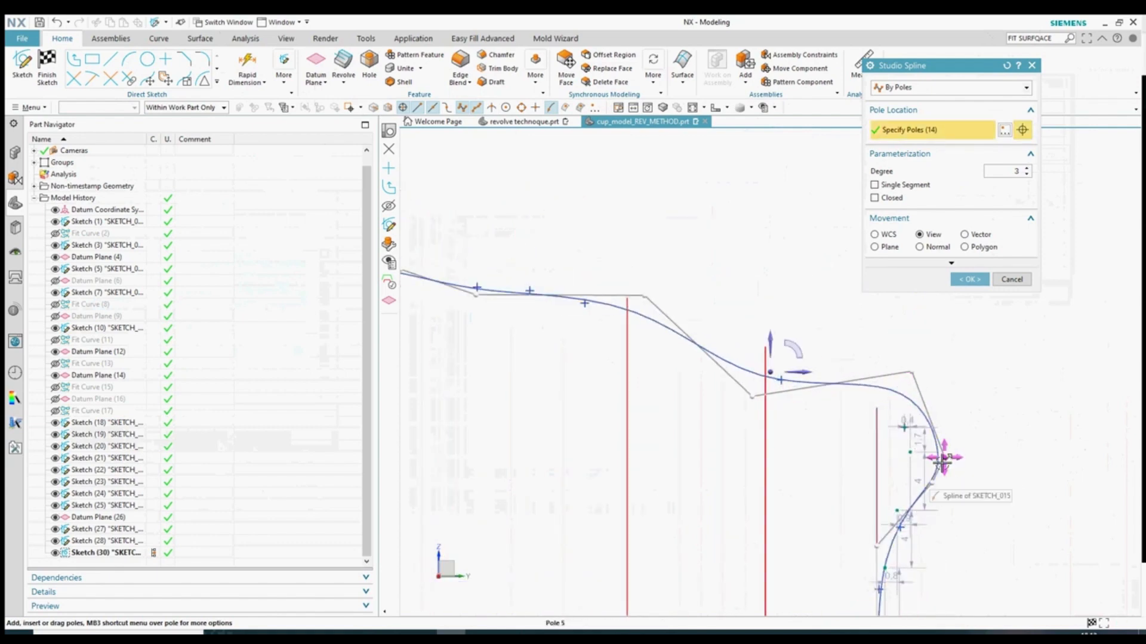
pyautogui.moveTo(943, 461)
pyautogui.mouseDown()
pyautogui.moveTo(908, 447)
pyautogui.moveTo(926, 475)
pyautogui.mouseUp()
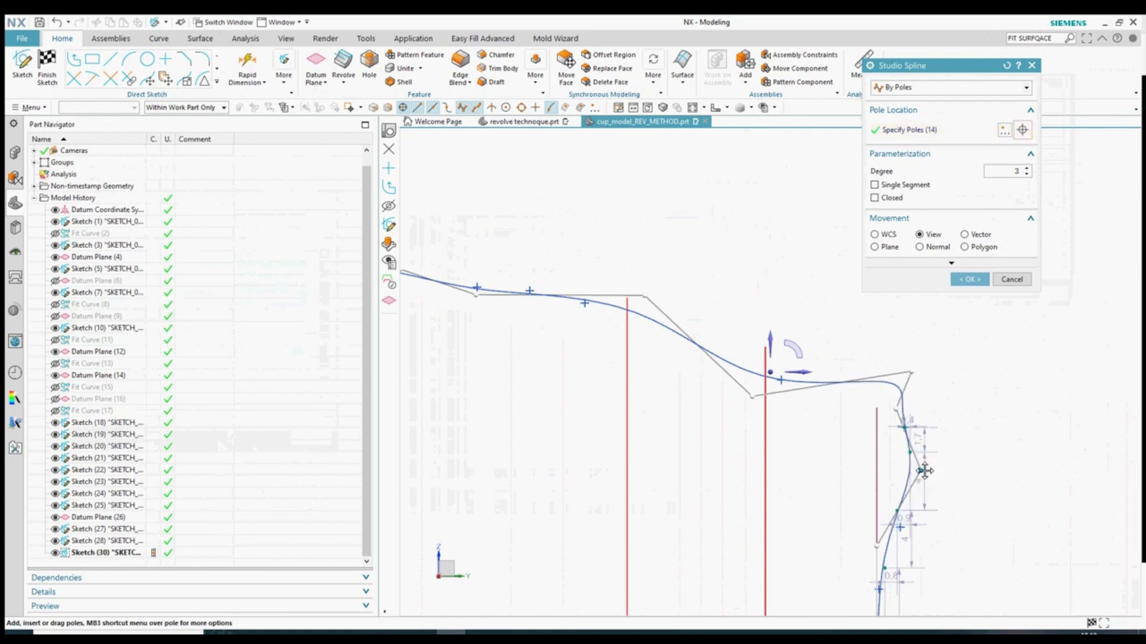
pyautogui.moveTo(910, 374); pyautogui.dragTo(905, 417)
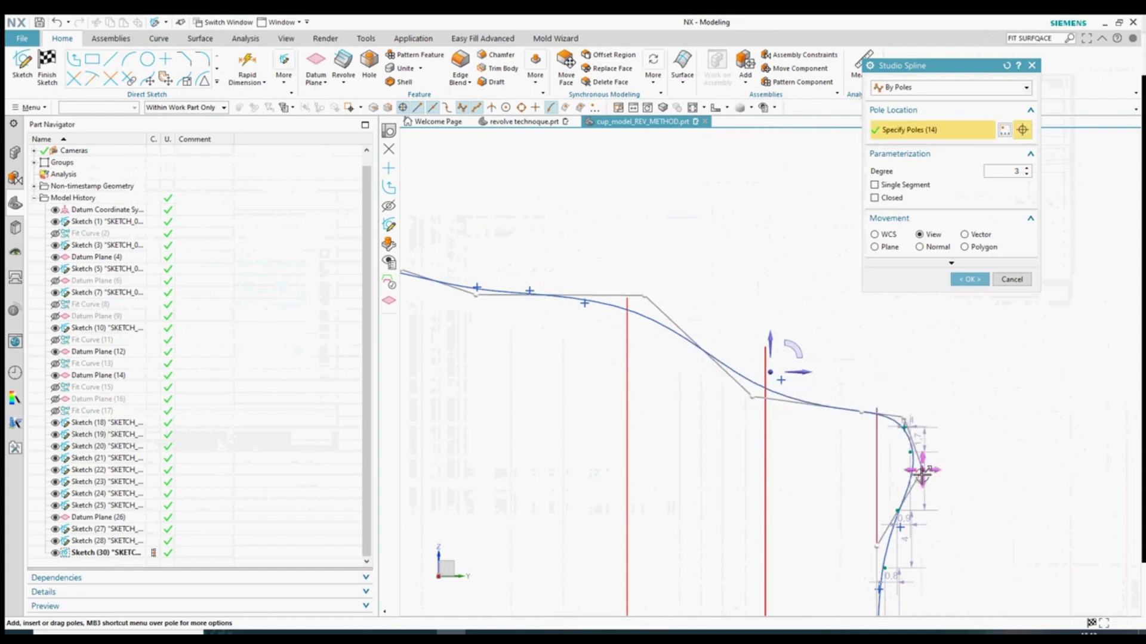
pyautogui.moveTo(923, 471); pyautogui.dragTo(917, 466)
pyautogui.scroll(2, 828, 432)
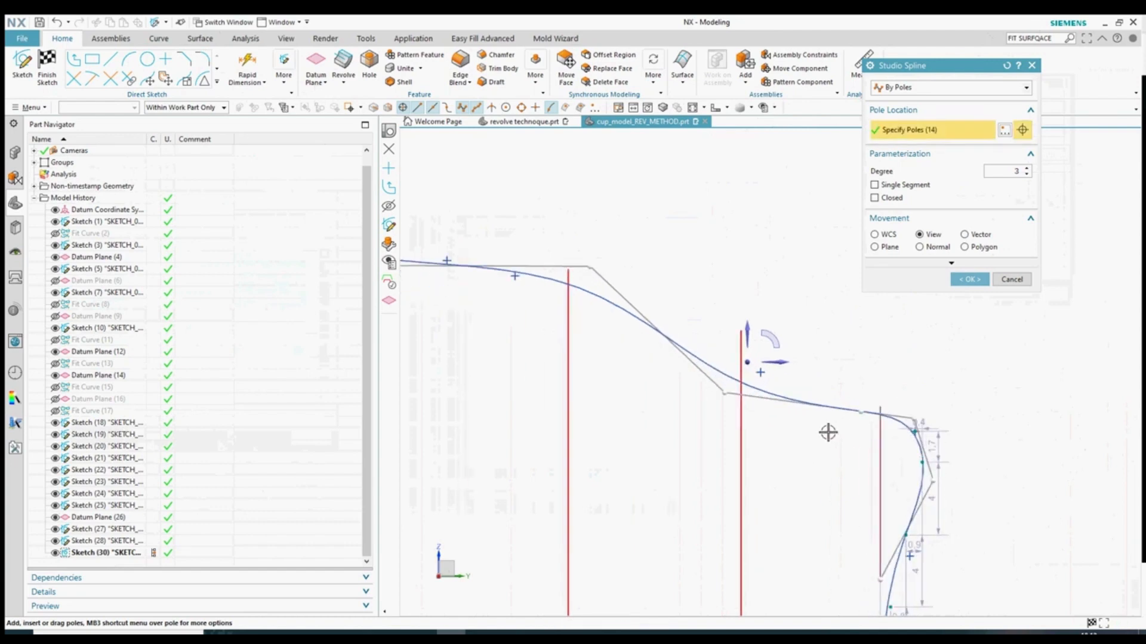
pyautogui.moveTo(726, 391); pyautogui.dragTo(741, 368)
pyautogui.scroll(-3, 970, 484)
pyautogui.scroll(2, 698, 366)
pyautogui.moveTo(809, 375)
pyautogui.mouseDown()
pyautogui.moveTo(813, 398)
pyautogui.moveTo(813, 387)
pyautogui.mouseUp()
# - Reshape the rim's S-bend, snap the first pole onto the red line, and accept the spline
pyautogui.moveTo(643, 372); pyautogui.dragTo(643, 365)
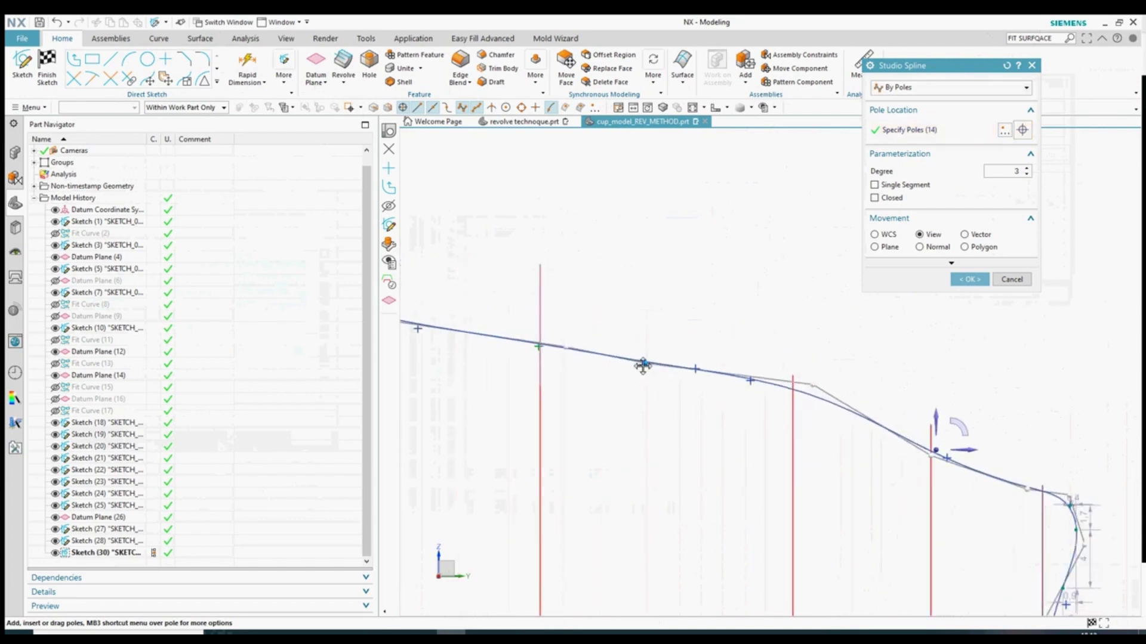
pyautogui.scroll(-3, 830, 391)
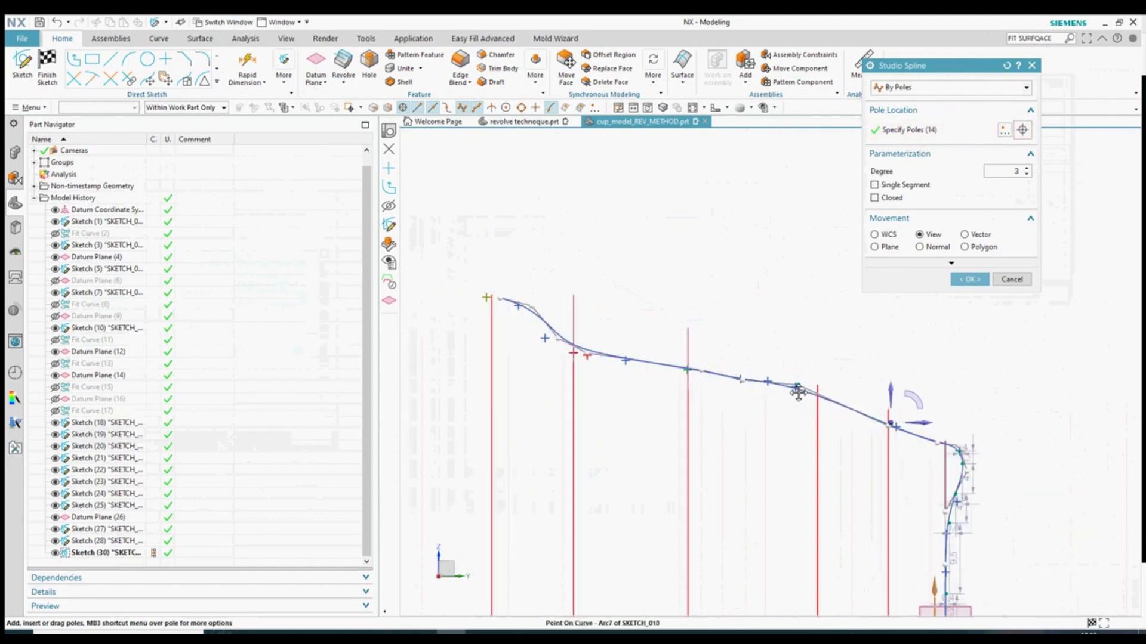
pyautogui.scroll(-3, 831, 488)
pyautogui.scroll(5, 787, 416)
pyautogui.scroll(-2, 799, 462)
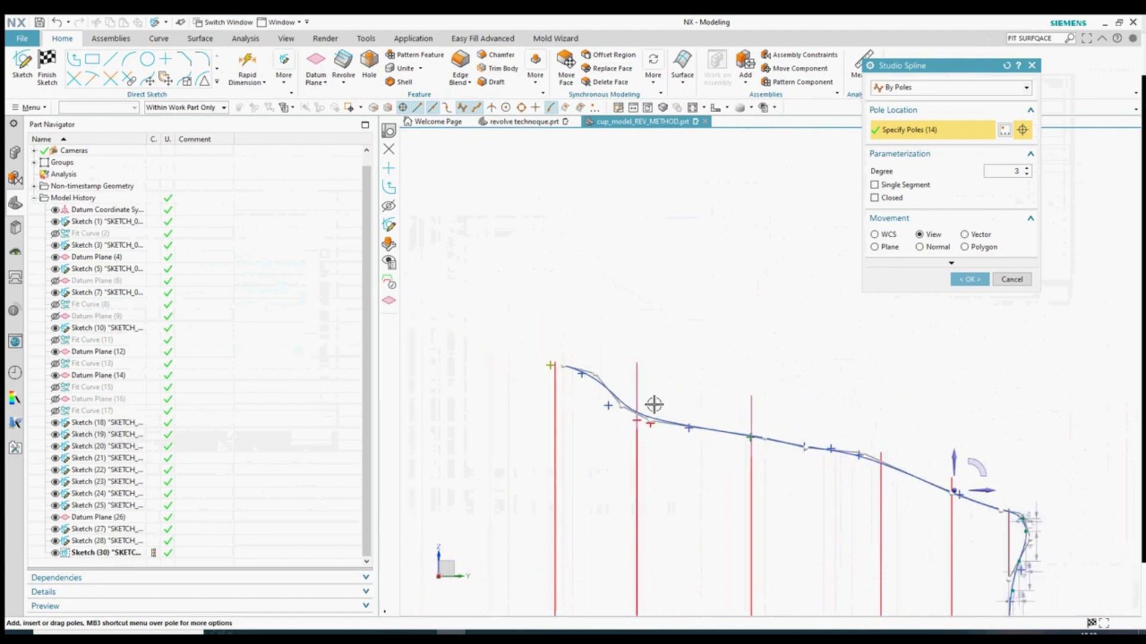
pyautogui.scroll(5, 645, 417)
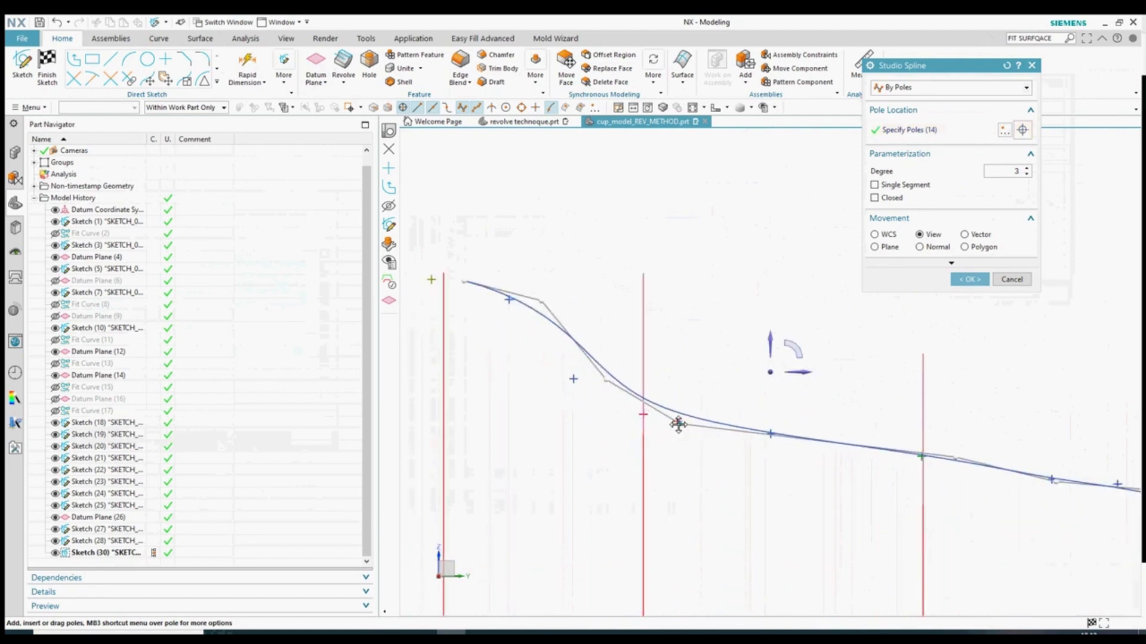
pyautogui.moveTo(604, 379); pyautogui.dragTo(550, 404)
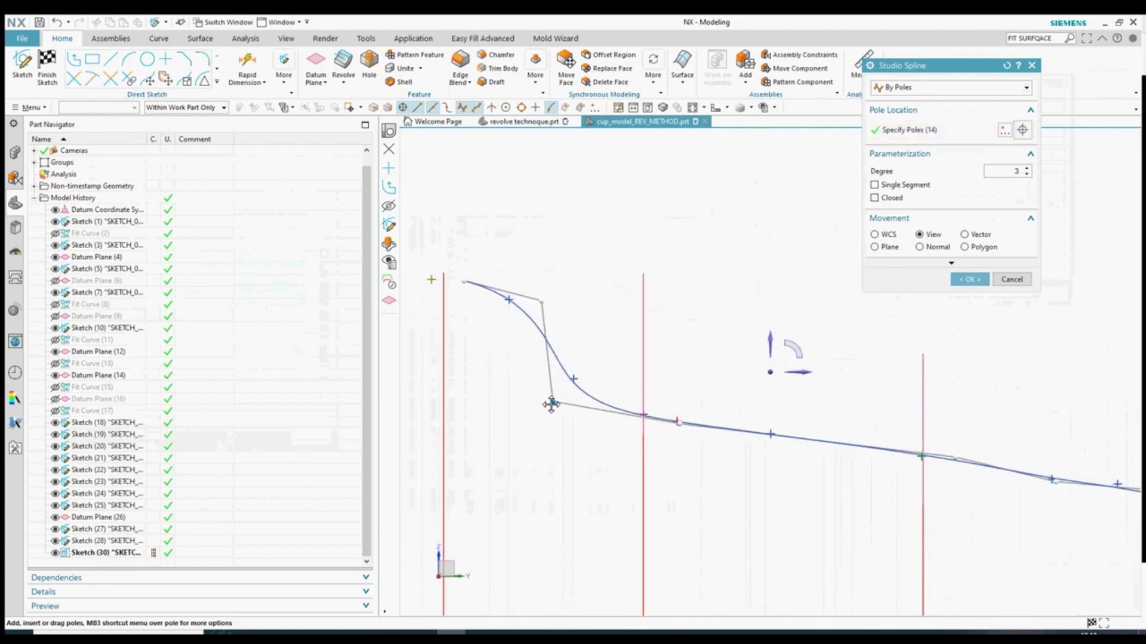
pyautogui.scroll(-3, 555, 334)
pyautogui.scroll(4, 506, 304)
pyautogui.moveTo(514, 322); pyautogui.dragTo(488, 323)
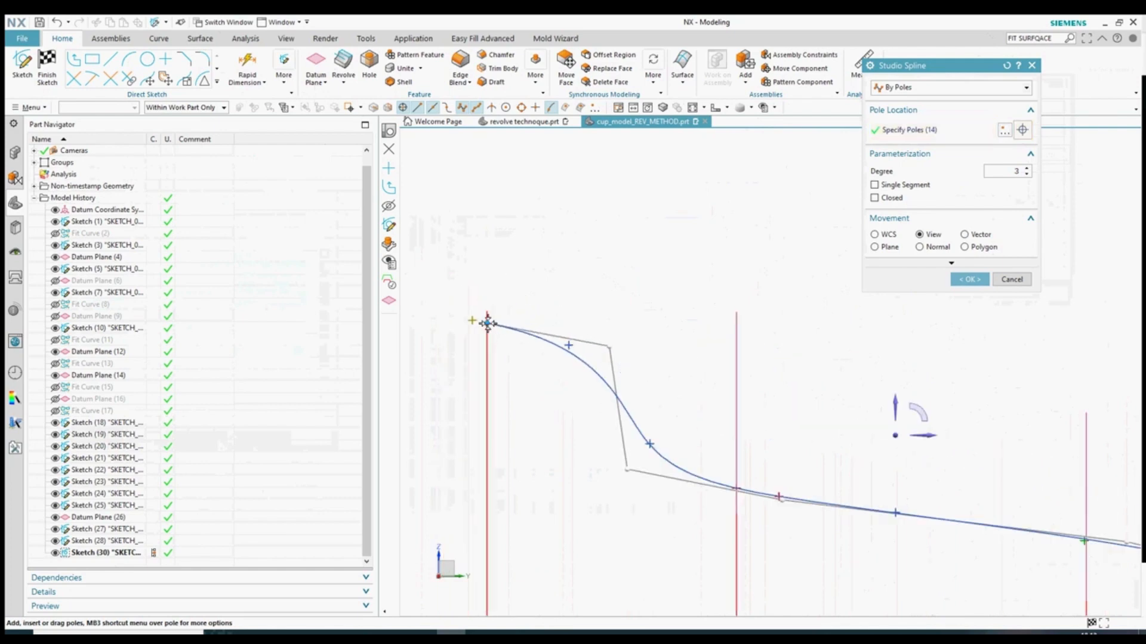
pyautogui.moveTo(610, 347)
pyautogui.mouseDown()
pyautogui.moveTo(634, 340)
pyautogui.moveTo(610, 332)
pyautogui.mouseUp()
pyautogui.moveTo(627, 470); pyautogui.dragTo(613, 474)
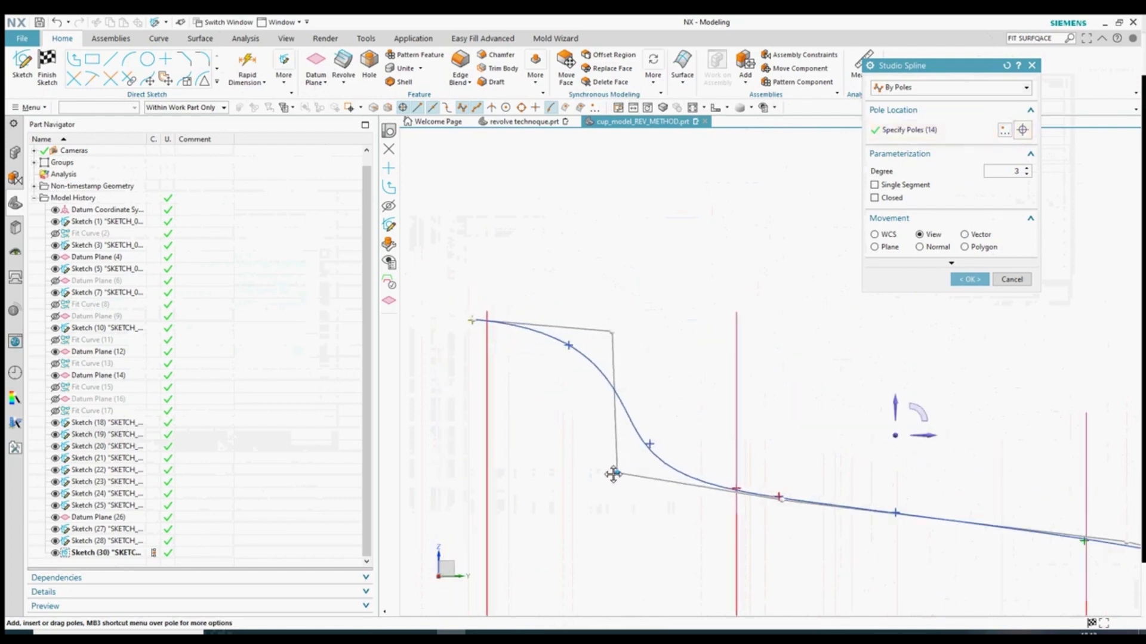
pyautogui.scroll(-5, 621, 310)
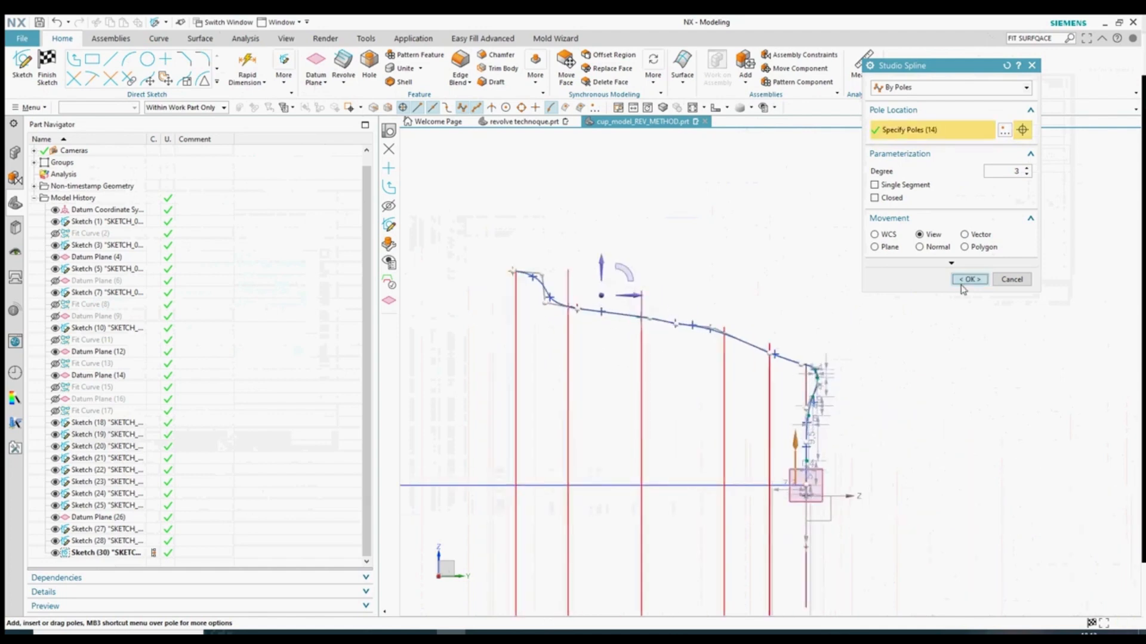
pyautogui.click(969, 279)
# - Start a Revolve on the cup profile and set its axis direction, then cancel it
pyautogui.scroll(3, 770, 440)
pyautogui.scroll(-3, 730, 461)
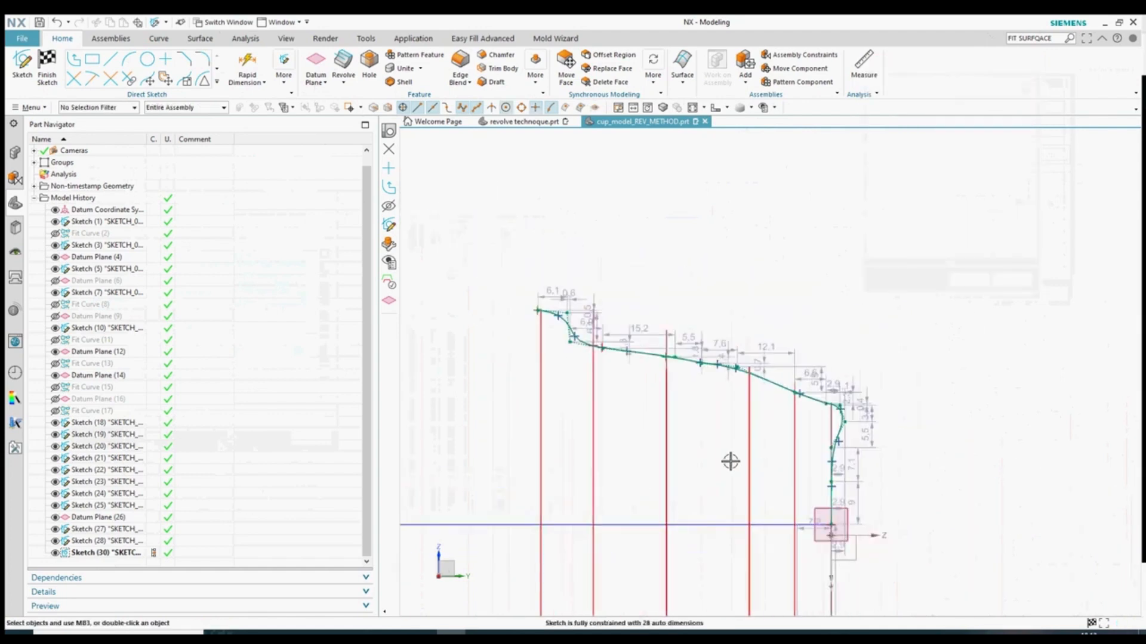
pyautogui.moveTo(730, 461); pyautogui.dragTo(750, 463, button='middle')
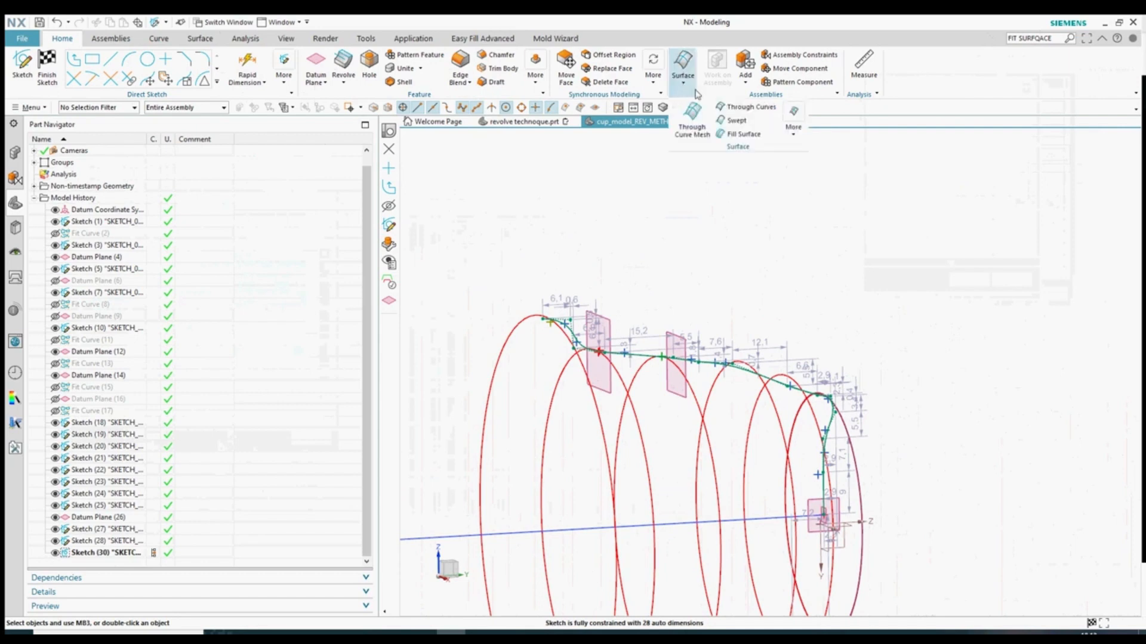
pyautogui.click(347, 84)
pyautogui.click(359, 112)
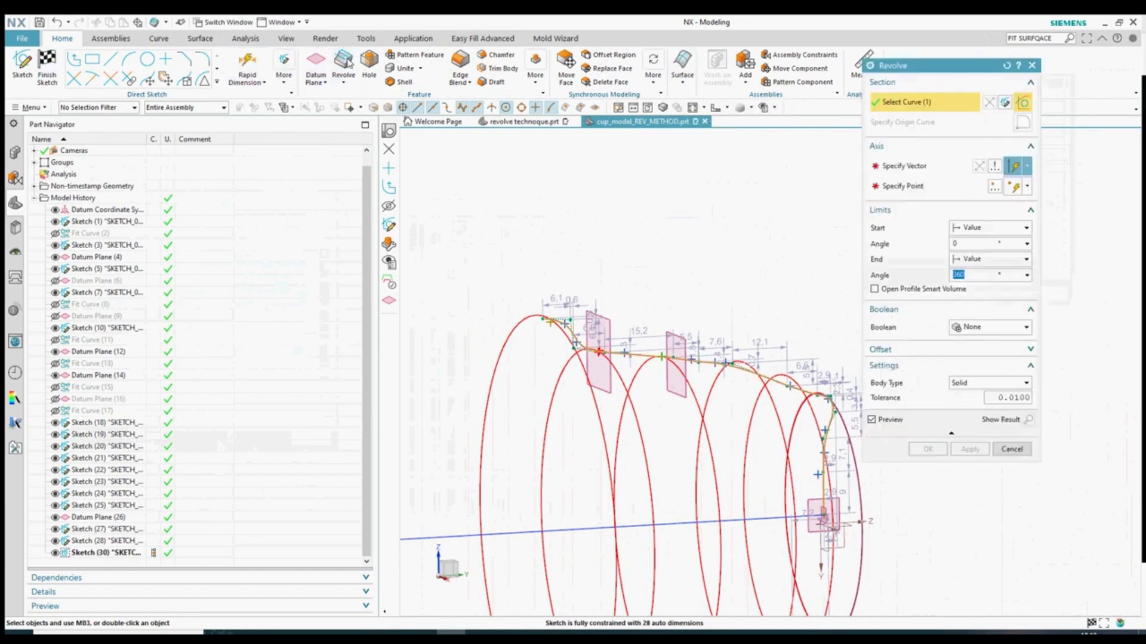
pyautogui.click(794, 372)
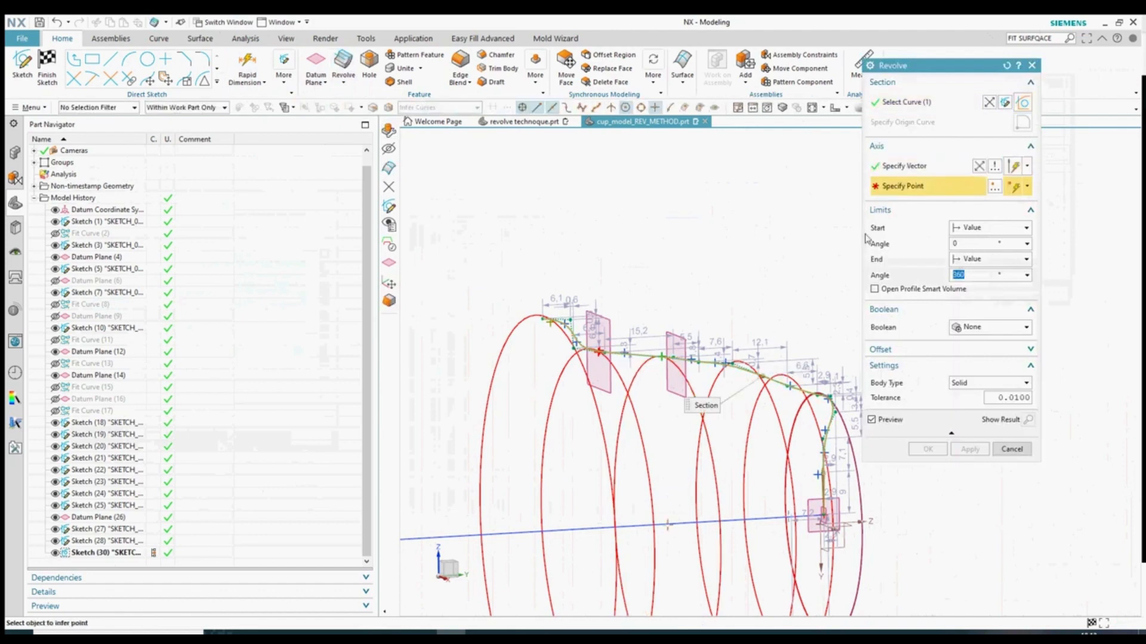
pyautogui.scroll(-6, 814, 553)
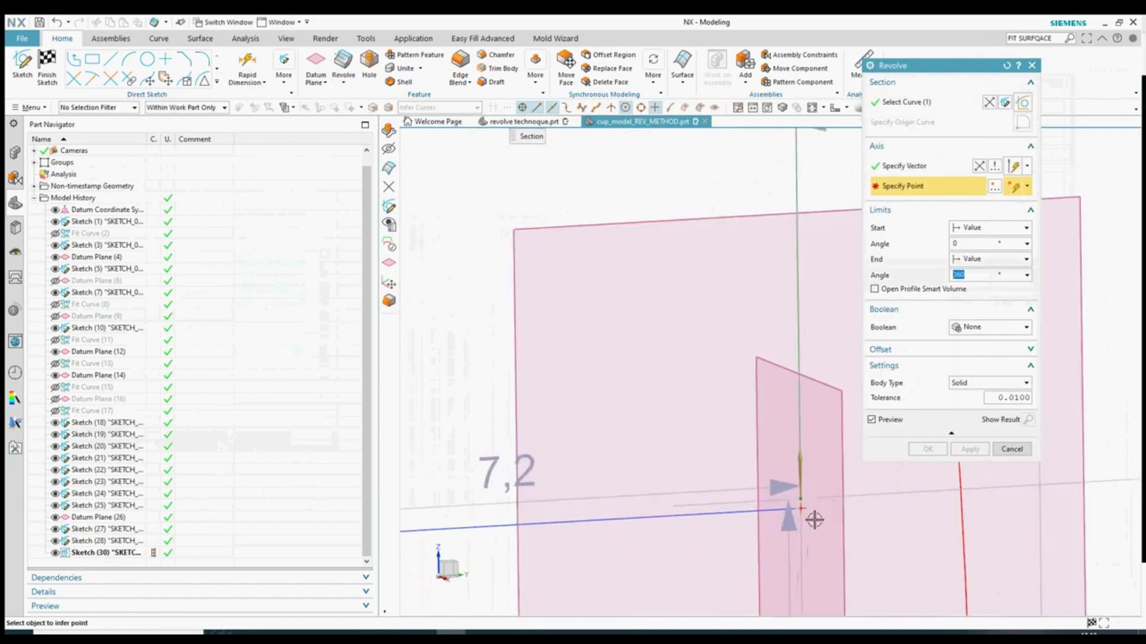
pyautogui.click(1010, 450)
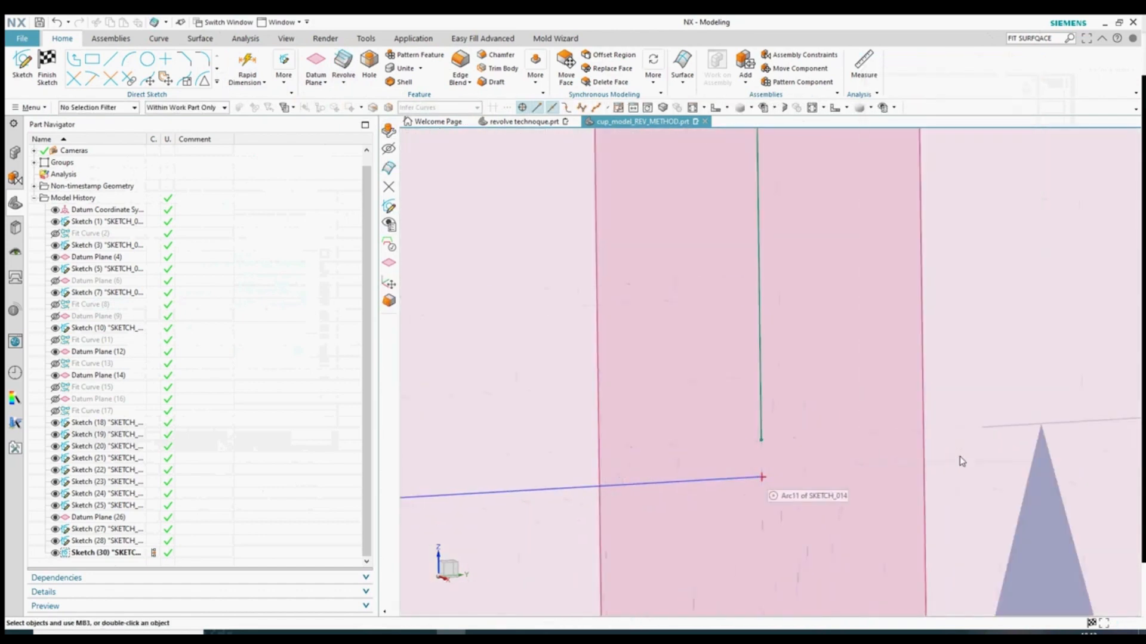
# - Reopen Sketch (30) from the model history and finish the sketch
pyautogui.doubleClick(763, 419)
pyautogui.click(1012, 211)
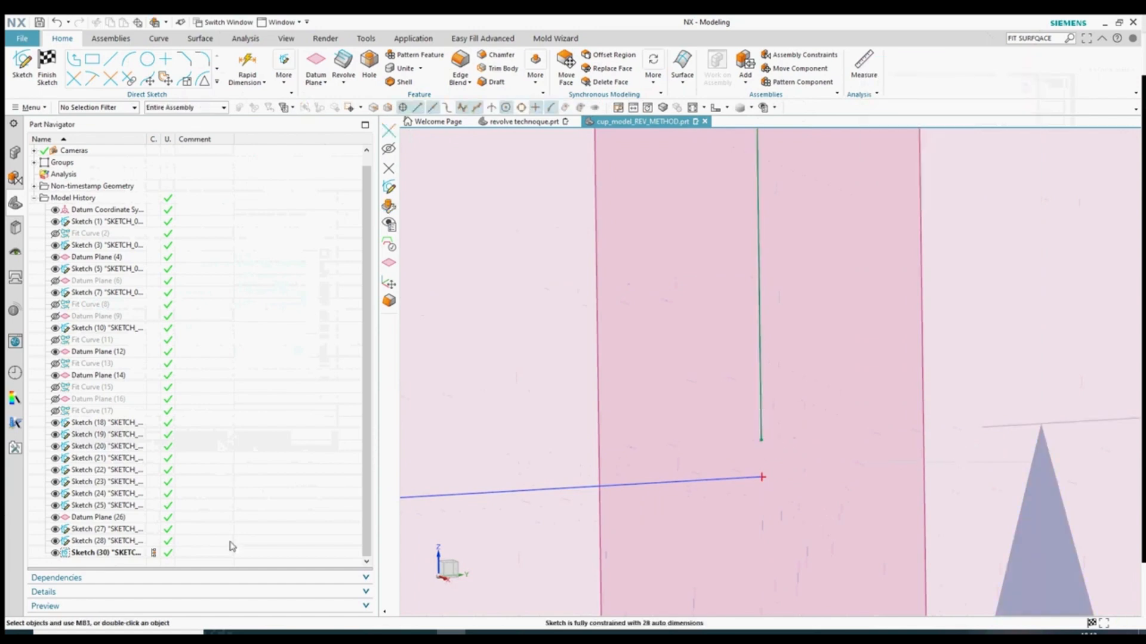
pyautogui.doubleClick(94, 552)
pyautogui.click(1010, 212)
pyautogui.click(47, 68)
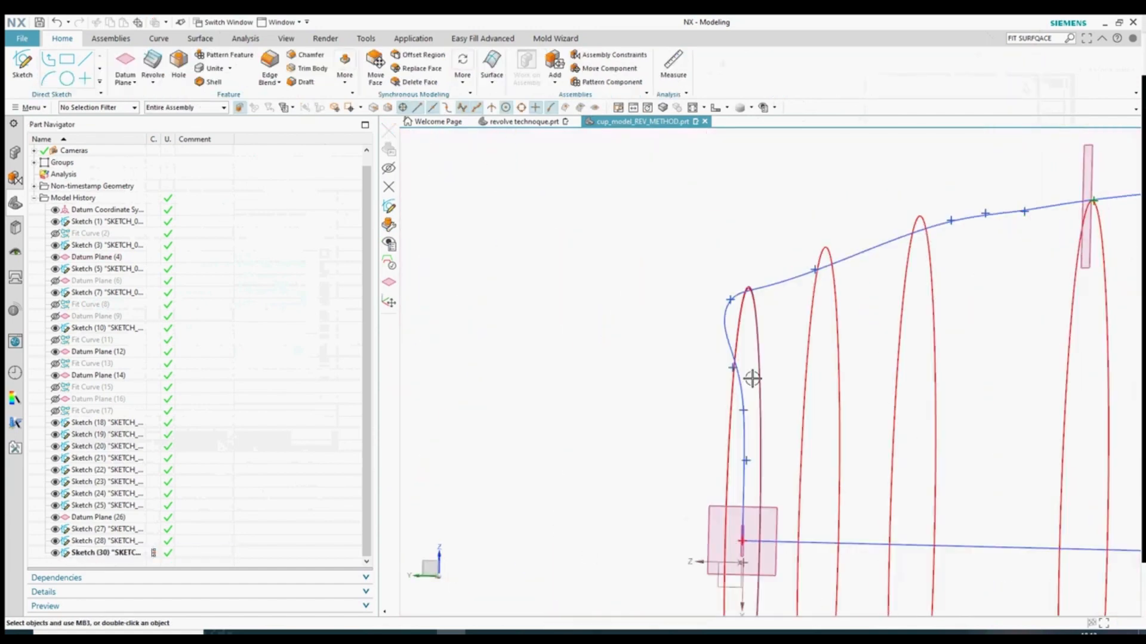
pyautogui.scroll(3, 752, 378)
pyautogui.scroll(-6, 763, 448)
pyautogui.scroll(-4, 678, 506)
# - Reopen Sketch (30) and select the profile spline in Studio Spline, cancelling the point definition
pyautogui.doubleClick(722, 424)
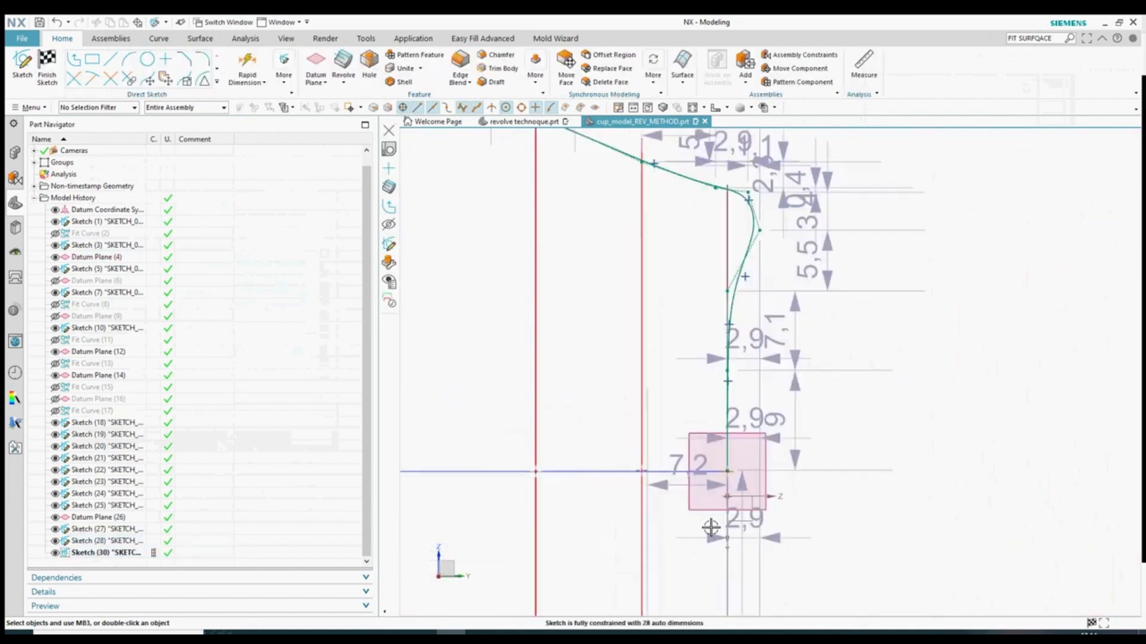
pyautogui.click(216, 81)
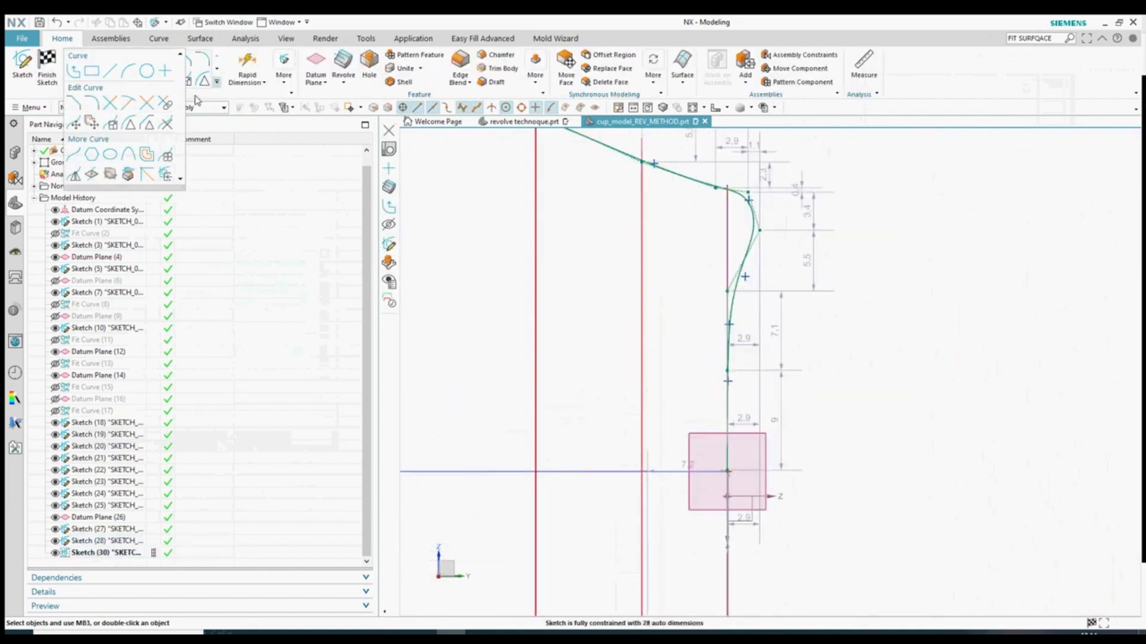
pyautogui.click(75, 155)
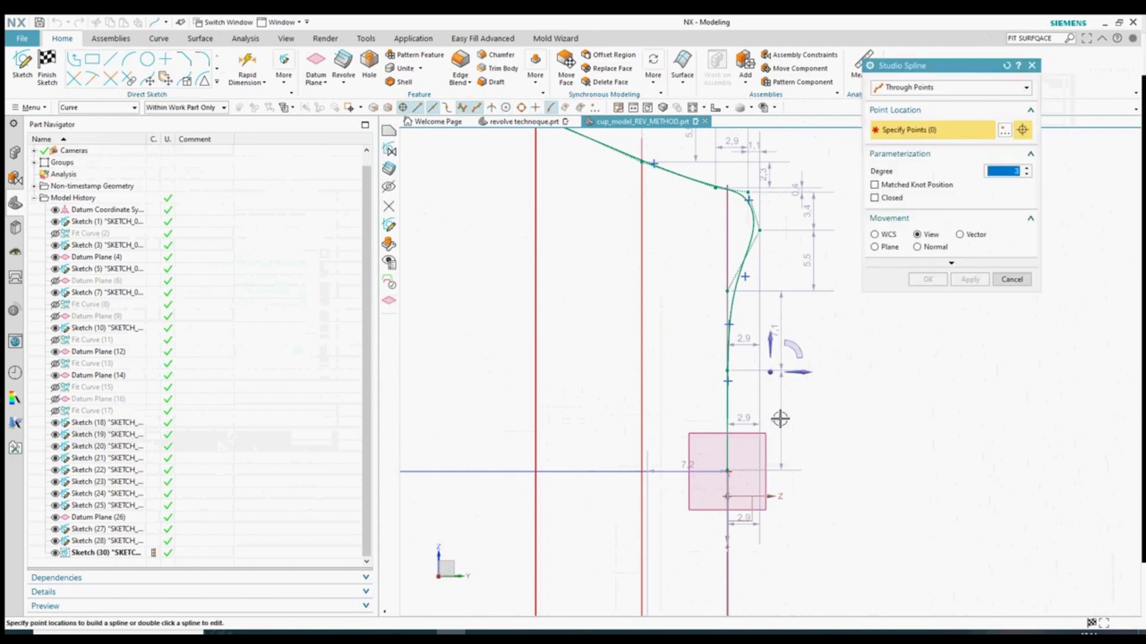
pyautogui.click(732, 312)
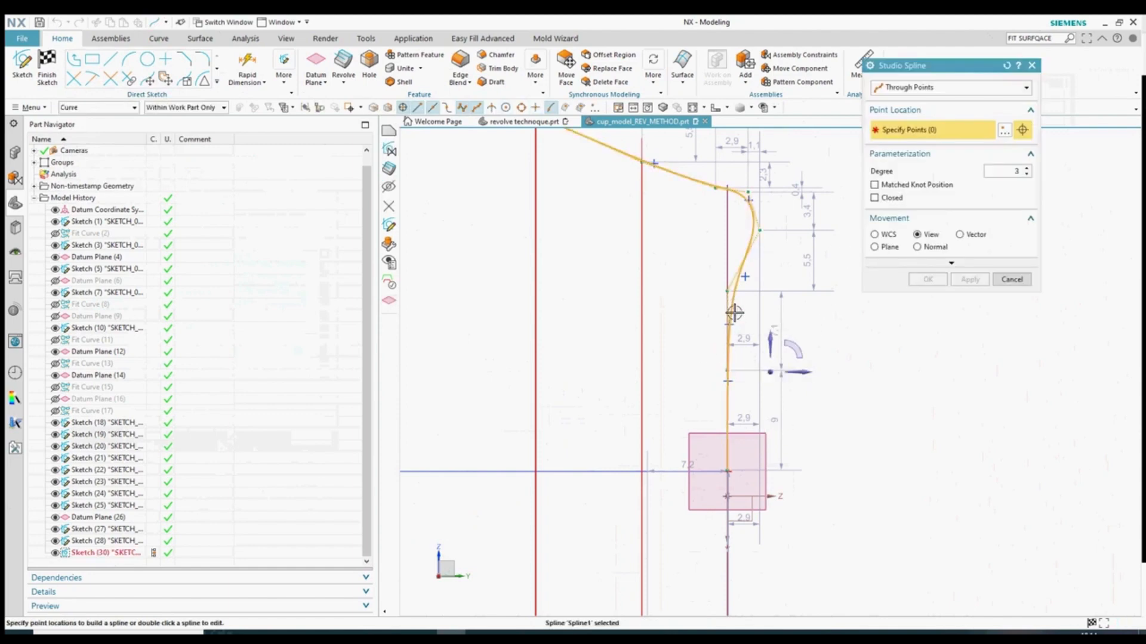
pyautogui.click(1006, 129)
pyautogui.click(948, 88)
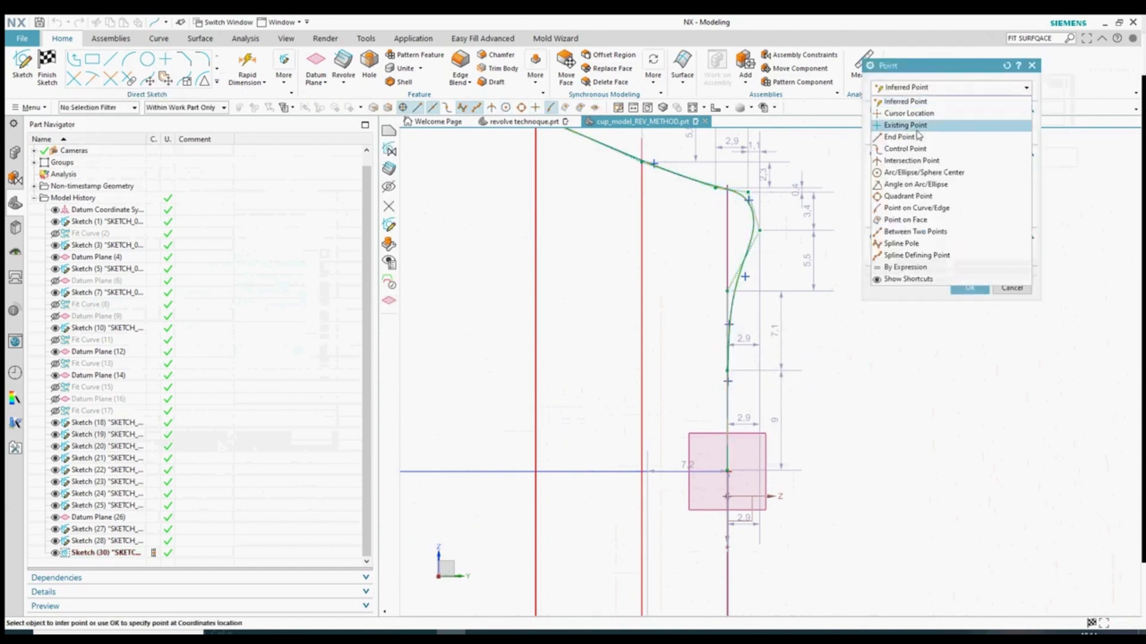
pyautogui.click(919, 130)
pyautogui.scroll(5, 727, 487)
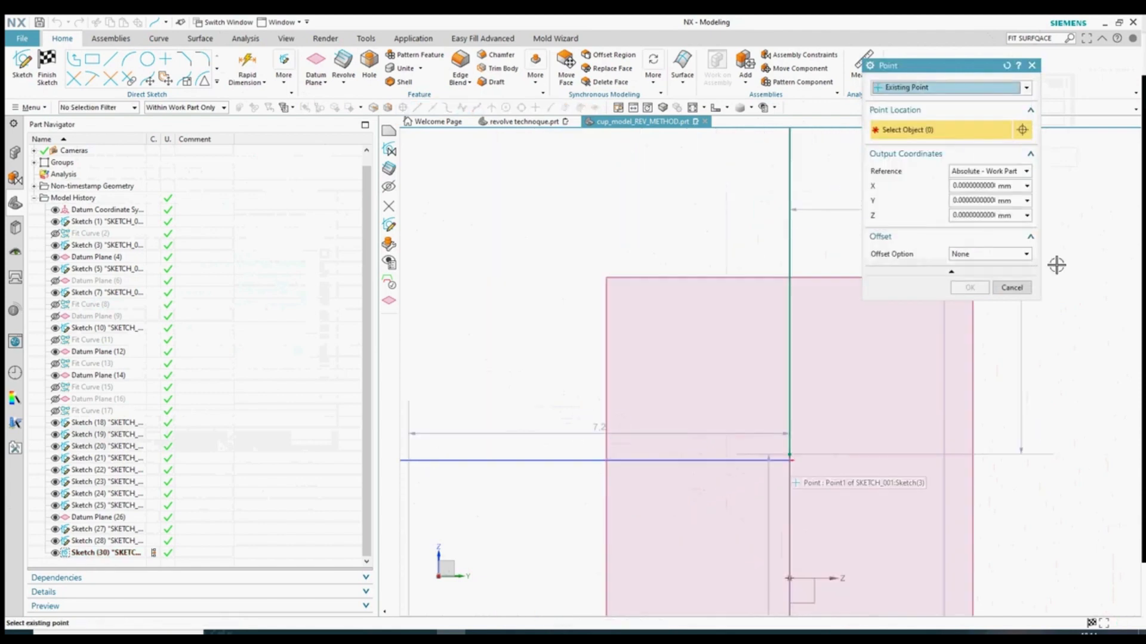
pyautogui.click(1012, 288)
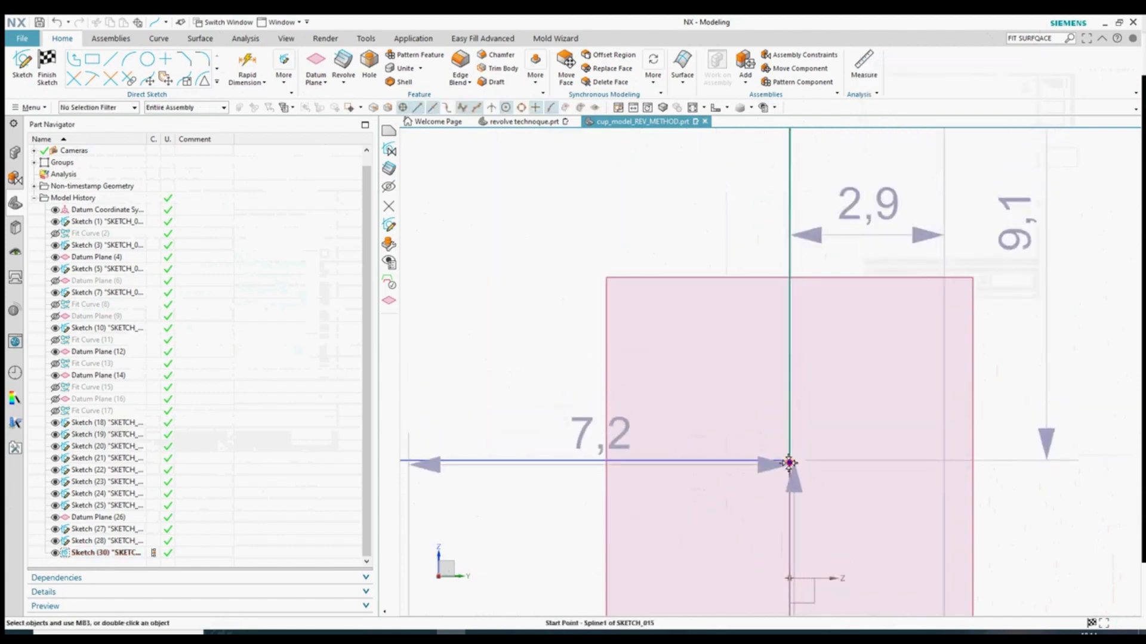
# - Drag spline pole 3 onto the vertical line to reshape the curve near the base
pyautogui.scroll(-5, 789, 463)
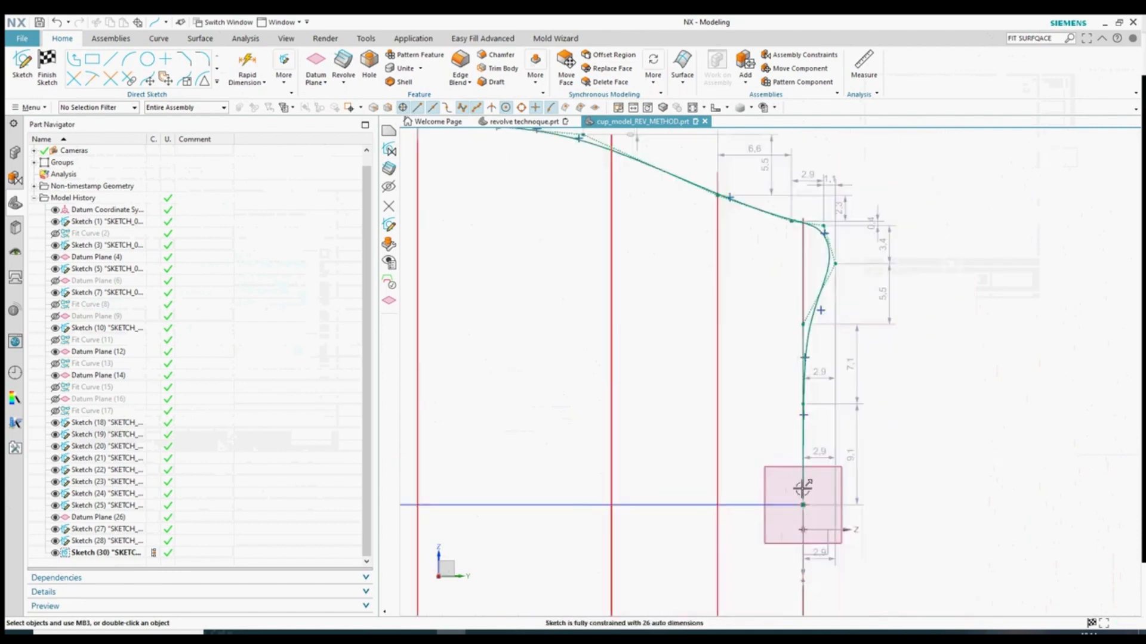
pyautogui.scroll(3, 800, 296)
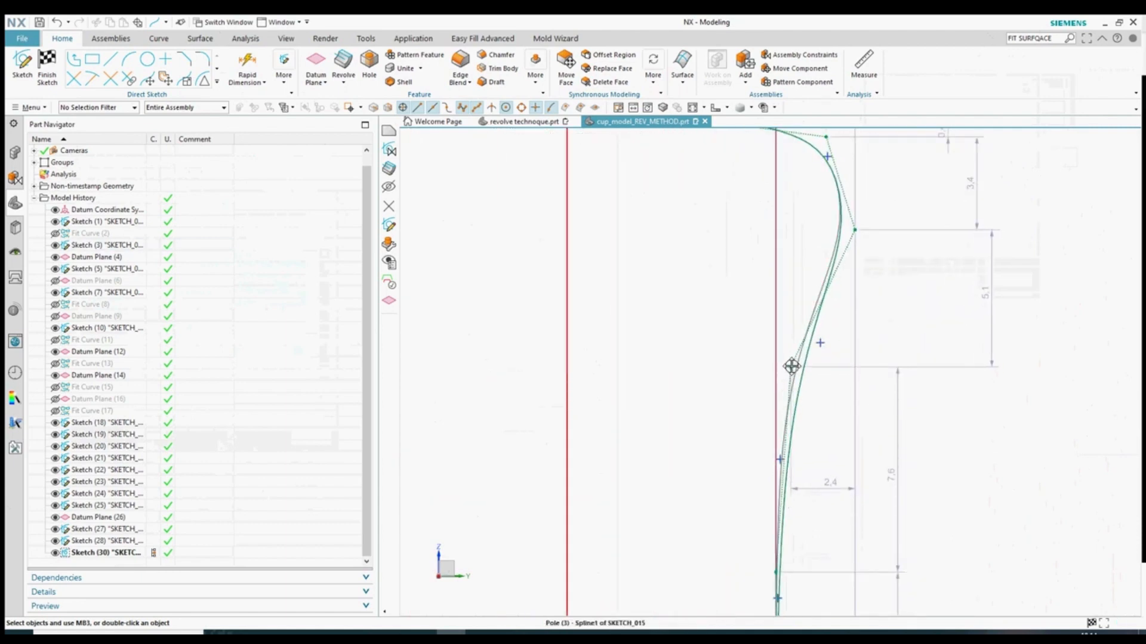
pyautogui.moveTo(784, 359); pyautogui.dragTo(776, 361)
pyautogui.scroll(-4, 908, 367)
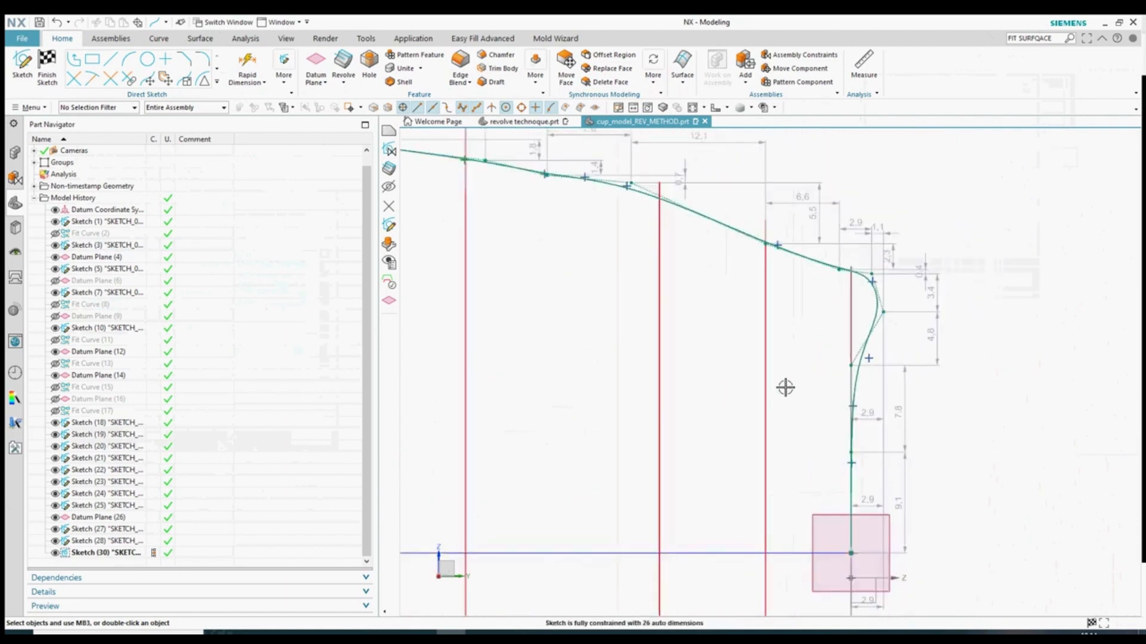
pyautogui.scroll(-3, 1031, 382)
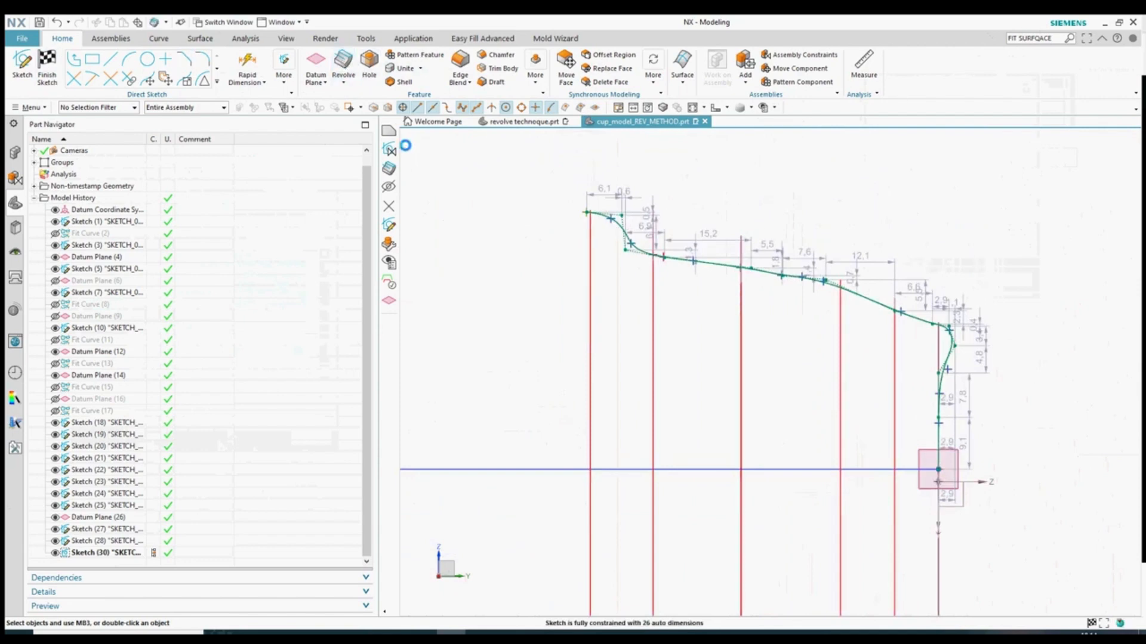
pyautogui.scroll(4, 853, 290)
# - Revolve the profile curve about an axis through its base point to create the cup
pyautogui.click(913, 168)
pyautogui.scroll(-2, 614, 347)
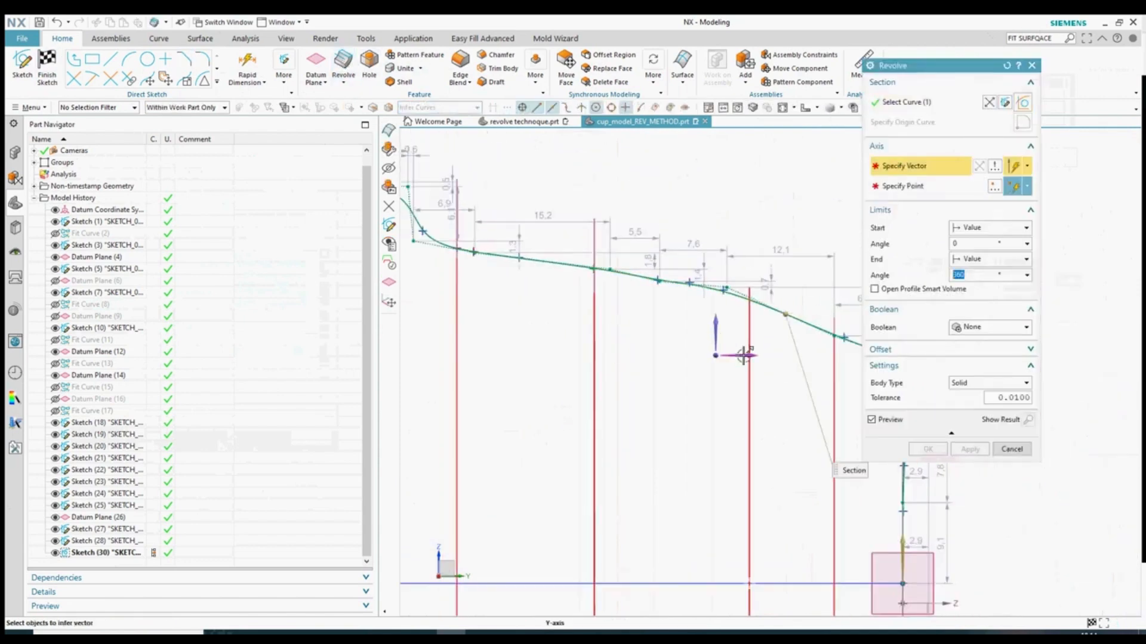
pyautogui.click(744, 356)
pyautogui.scroll(-2, 788, 460)
pyautogui.scroll(5, 782, 492)
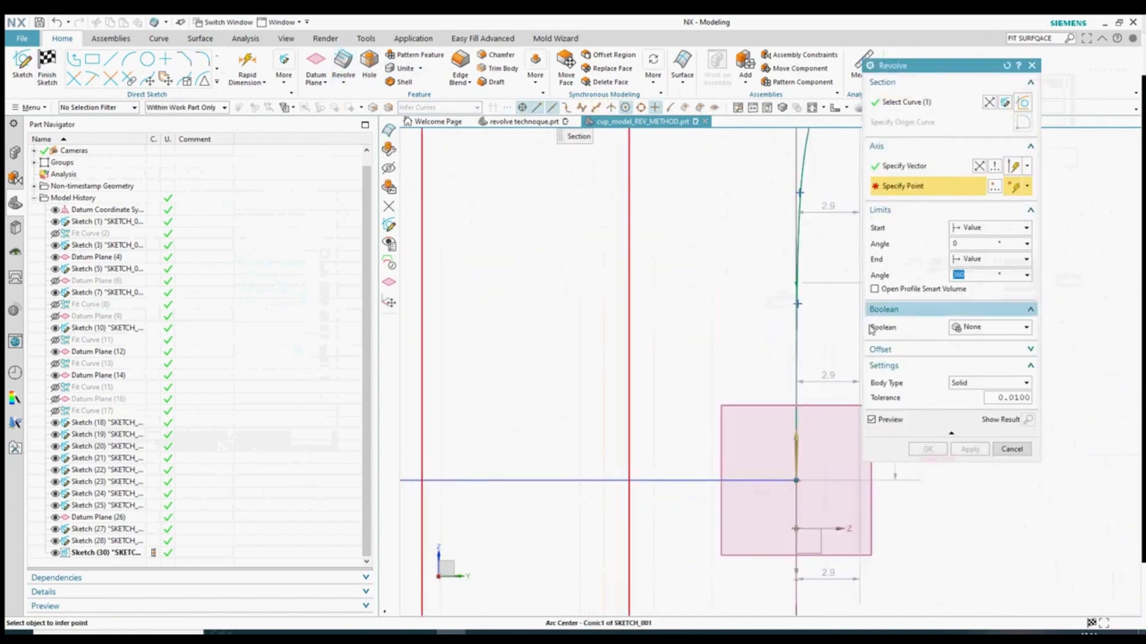
pyautogui.scroll(3, 972, 503)
pyautogui.click(983, 492)
pyautogui.moveTo(982, 492)
pyautogui.mouseDown(button='middle')
pyautogui.moveTo(690, 414)
pyautogui.moveTo(706, 456)
pyautogui.moveTo(682, 430)
pyautogui.moveTo(742, 442)
pyautogui.moveTo(744, 460)
pyautogui.mouseUp(button='middle')
pyautogui.click(934, 449)
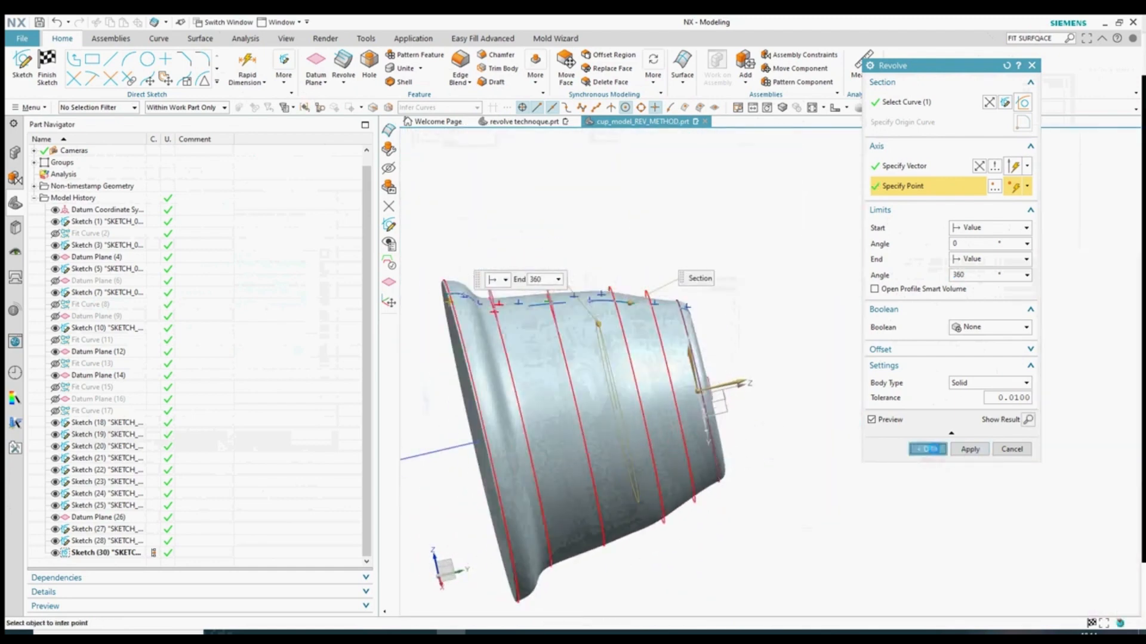
# - Edit Revolve (35) so its body type is Sheet, and view the cup from the side
pyautogui.doubleClick(90, 560)
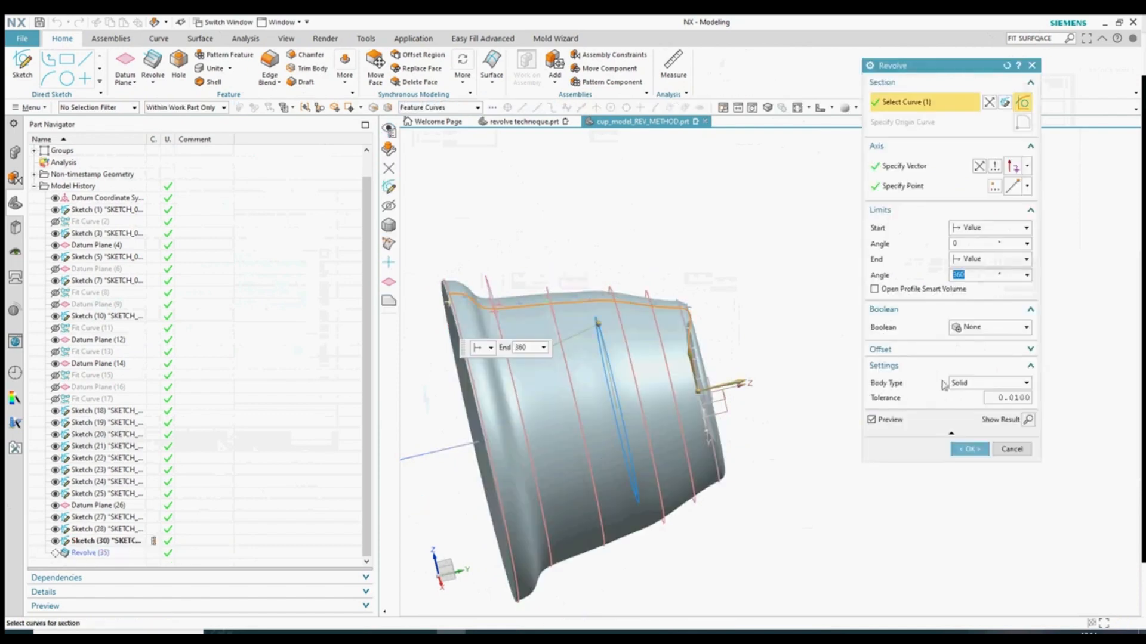
pyautogui.click(968, 383)
pyautogui.click(970, 404)
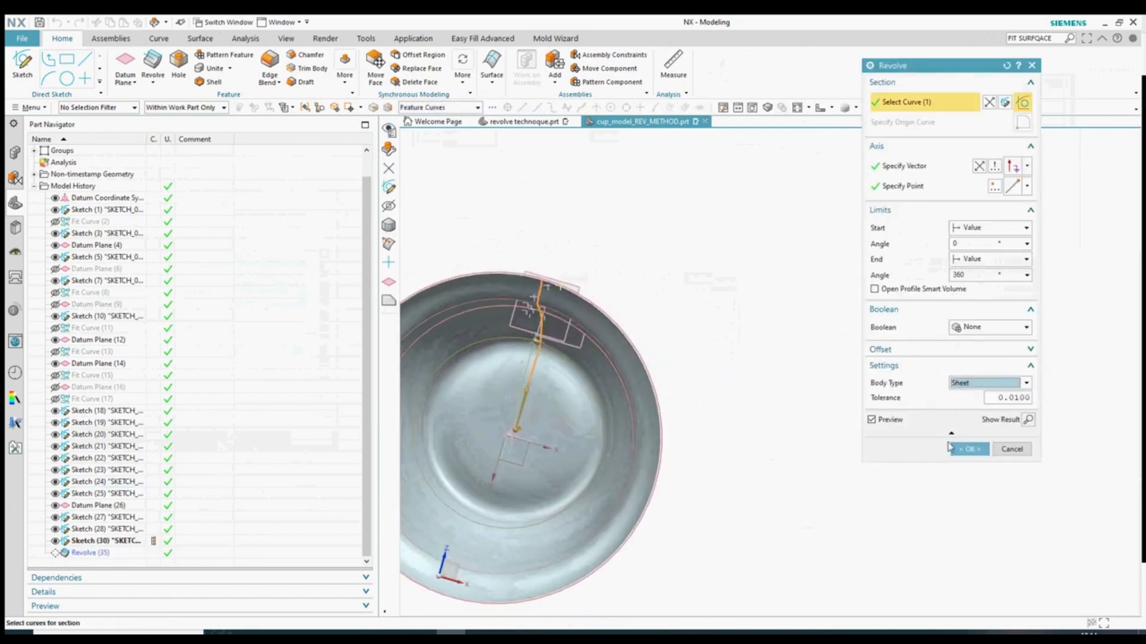
pyautogui.click(955, 449)
pyautogui.moveTo(677, 506); pyautogui.dragTo(723, 481, button='middle')
pyautogui.scroll(-3, 585, 481)
pyautogui.scroll(2, 703, 406)
pyautogui.moveTo(703, 412); pyautogui.dragTo(632, 439, button='middle')
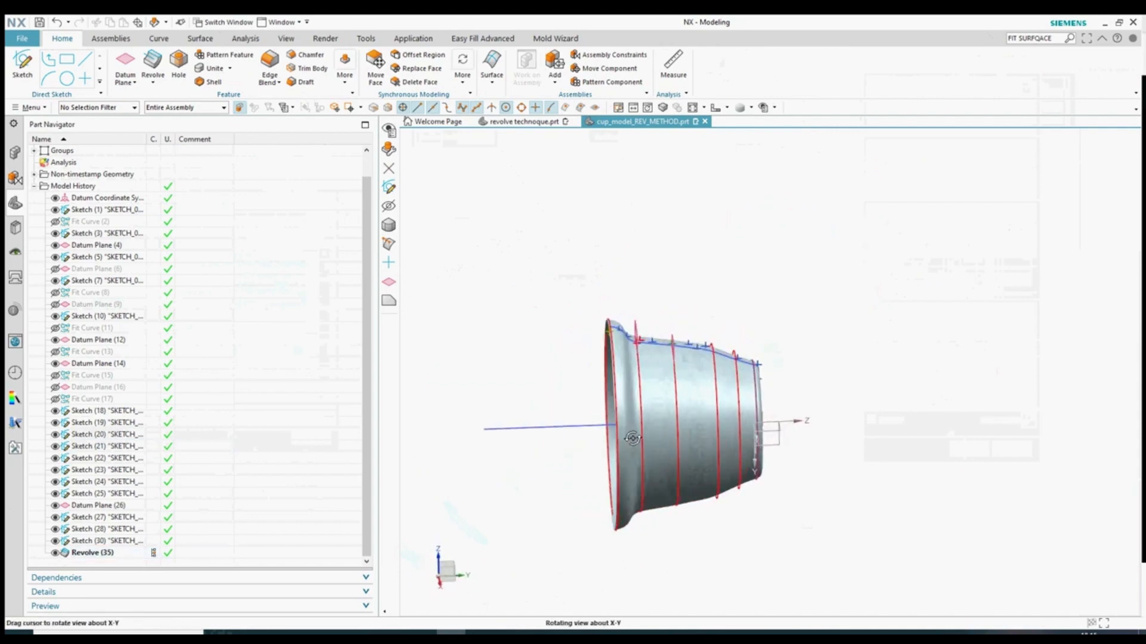
# - Hide all curves and sketches in the model using Show and Hide (Ctrl+W)
pyautogui.scroll(3, 686, 340)
pyautogui.scroll(-3, 762, 392)
pyautogui.scroll(2, 763, 373)
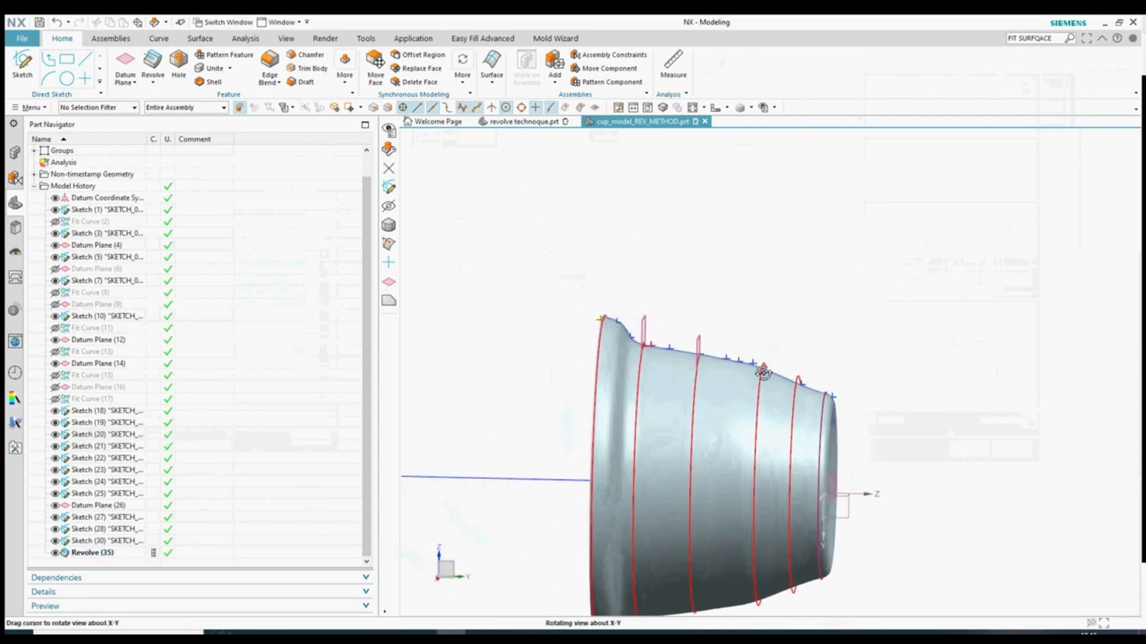
pyautogui.moveTo(763, 373); pyautogui.dragTo(554, 269, button='middle')
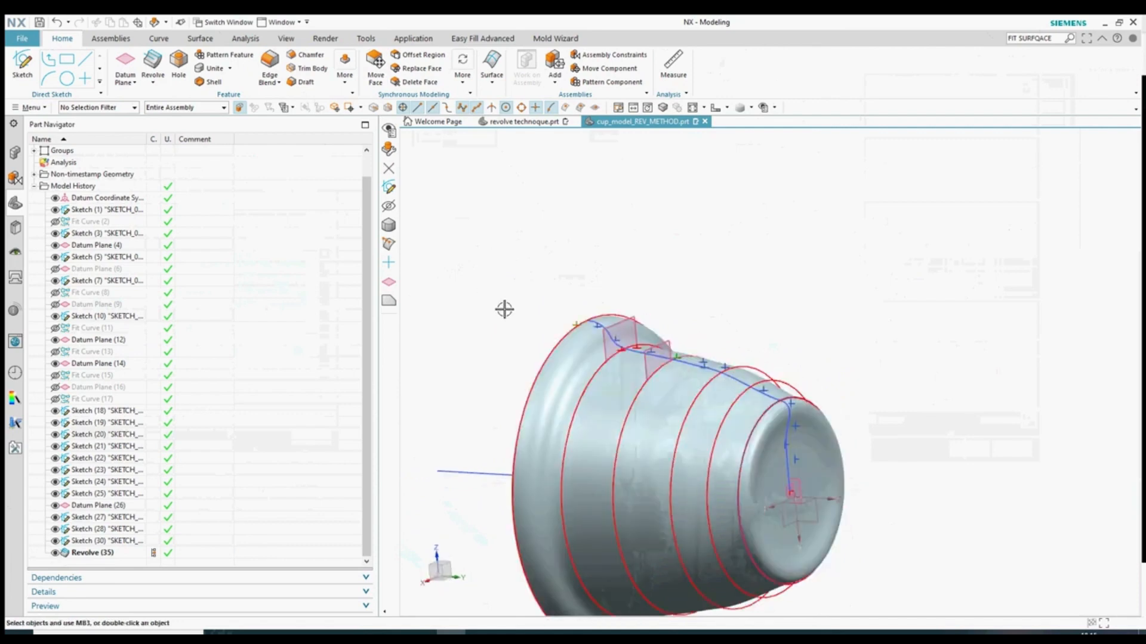
pyautogui.hotkey('ctrl', 'w')
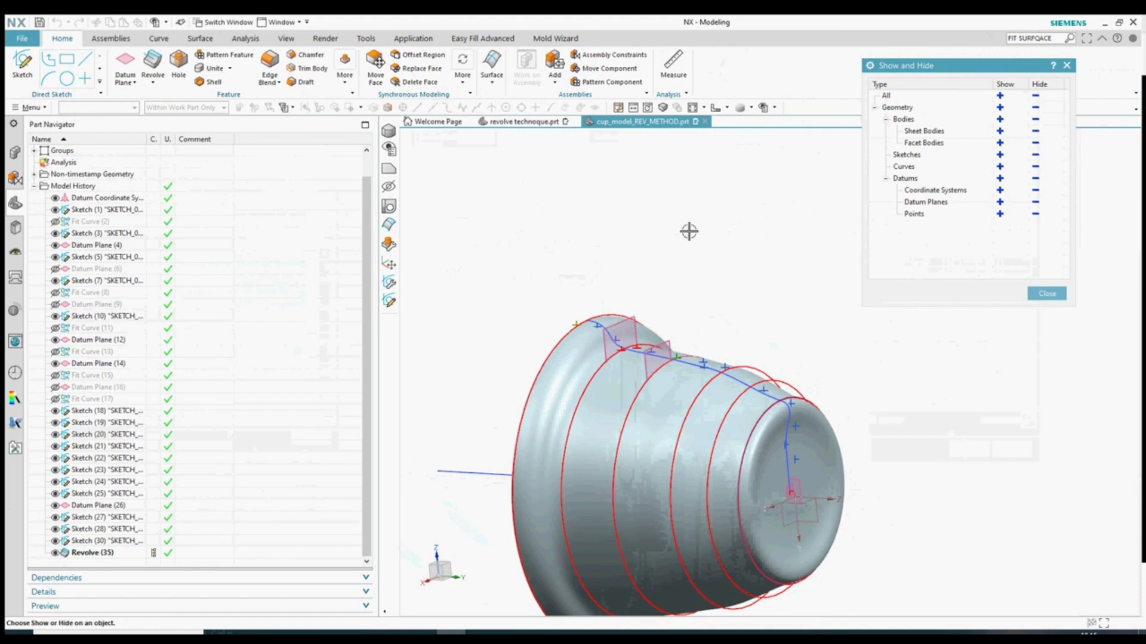
pyautogui.click(1036, 167)
pyautogui.click(1035, 156)
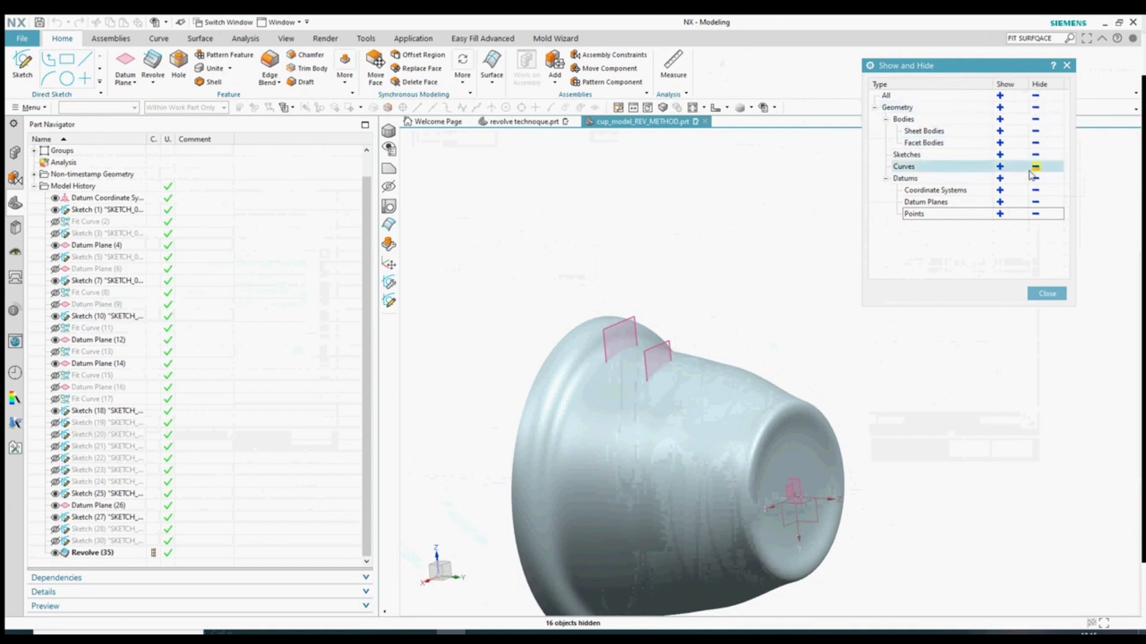
# - Keep the revolved cup sheet body visible and close Show and Hide
pyautogui.click(1036, 131)
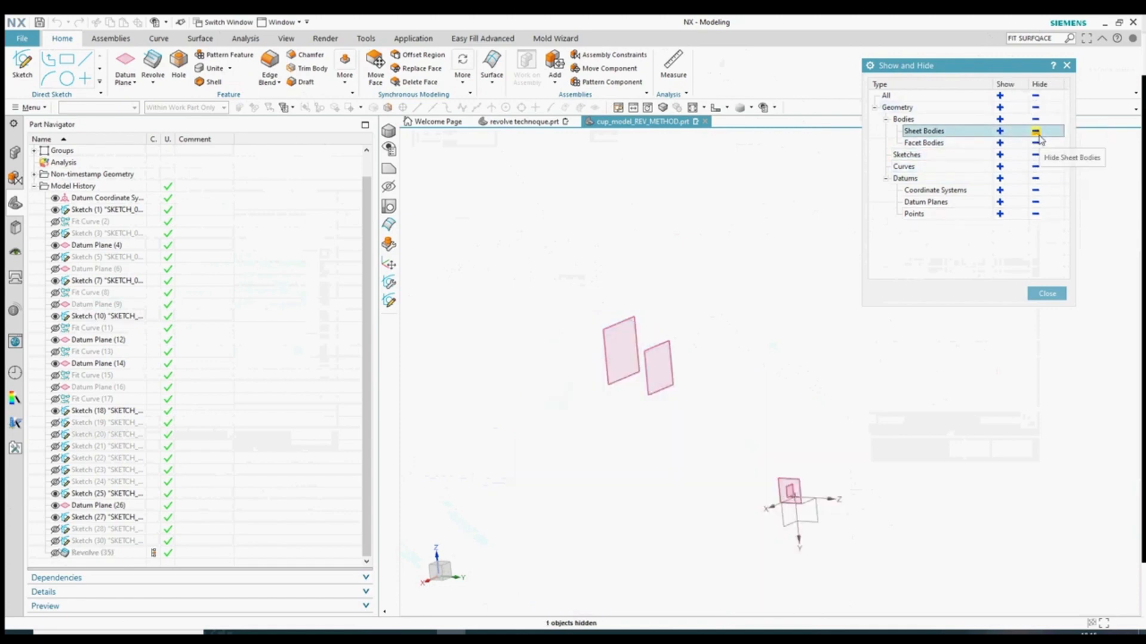
pyautogui.click(999, 131)
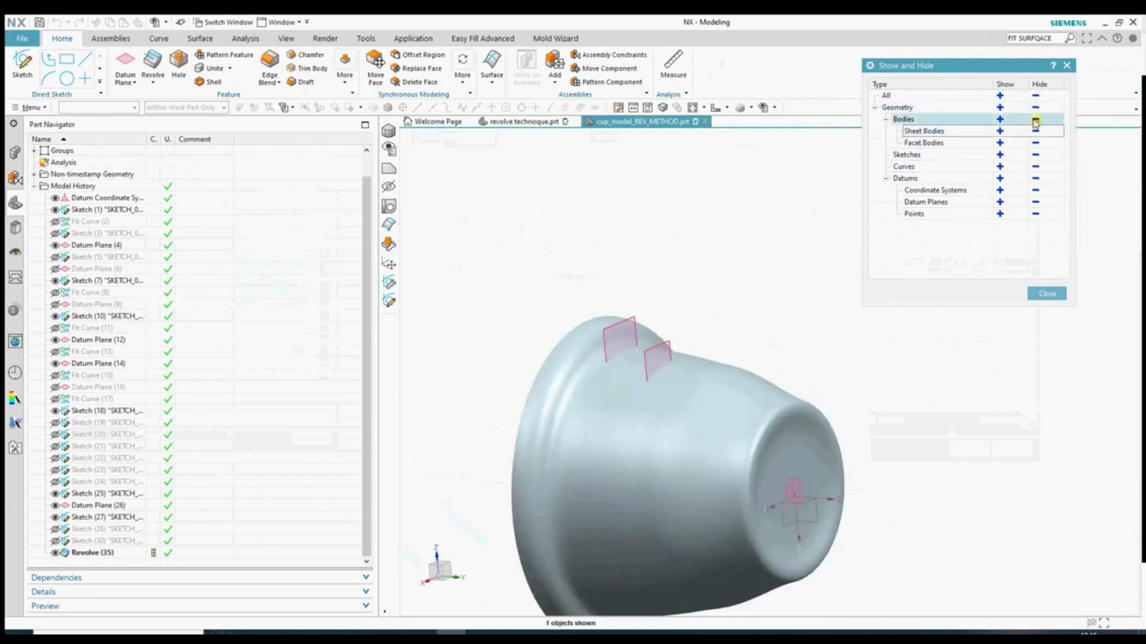
pyautogui.click(1035, 119)
pyautogui.click(1000, 121)
pyautogui.press('Escape')
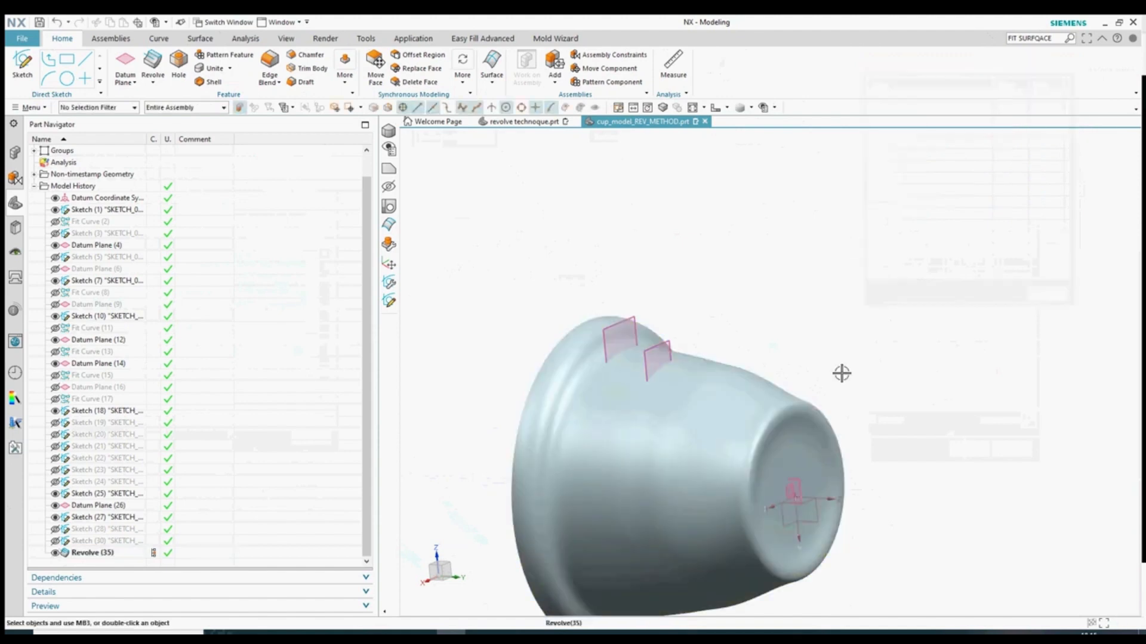
pyautogui.moveTo(842, 374); pyautogui.dragTo(839, 322, button='middle')
pyautogui.click(111, 38)
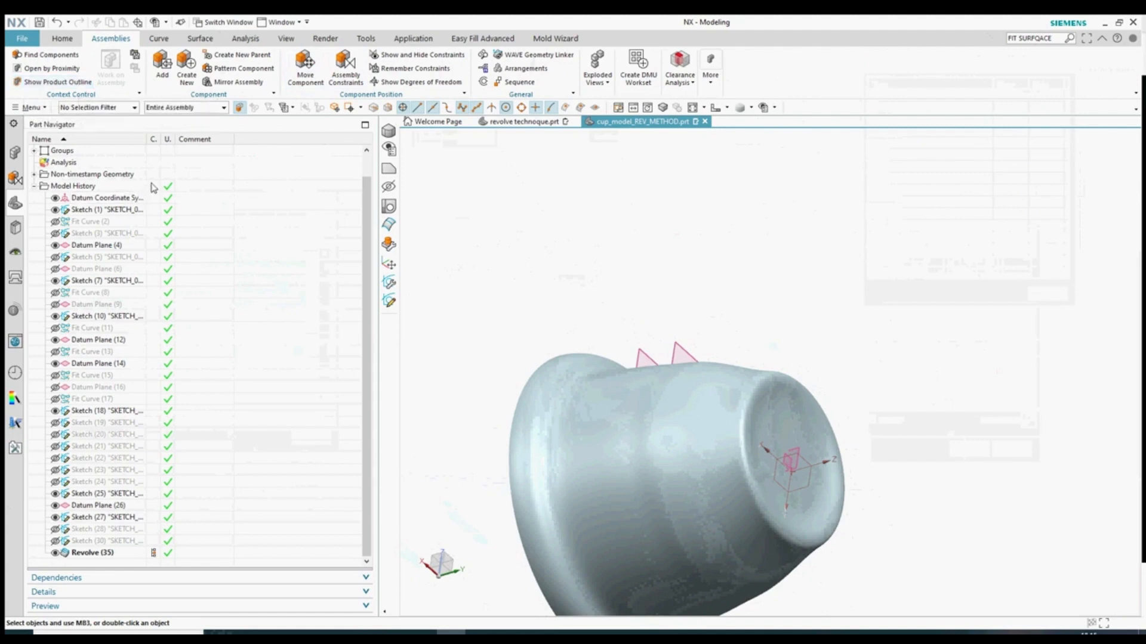
# - Browse the ribbon tabs and switch to the Analysis tab
pyautogui.click(176, 40)
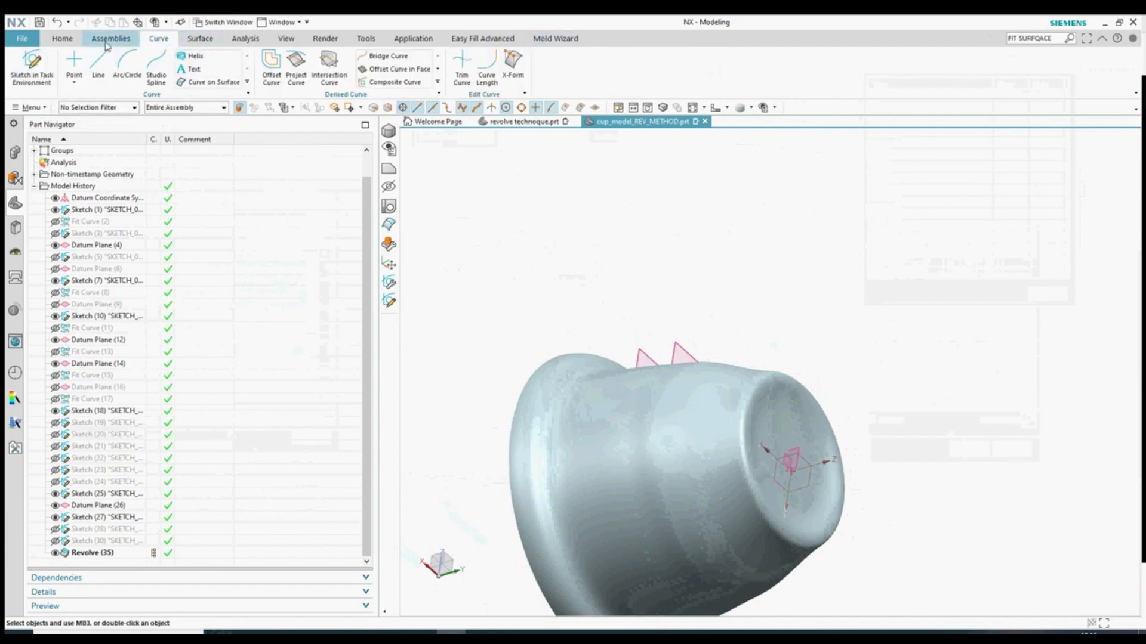
pyautogui.click(110, 38)
pyautogui.click(63, 39)
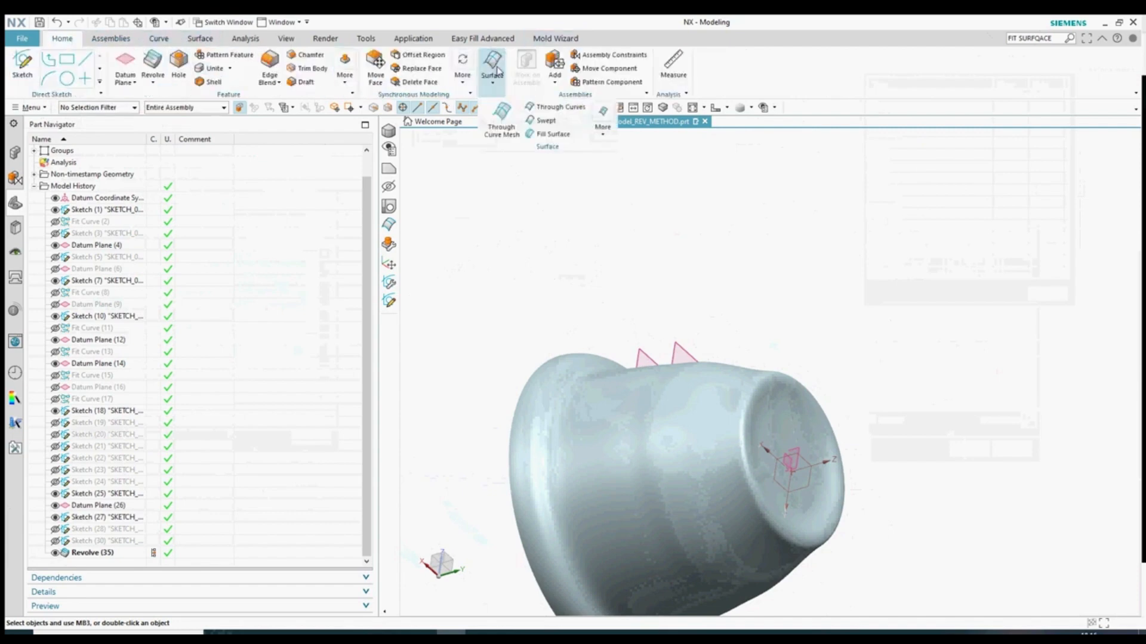
pyautogui.click(415, 40)
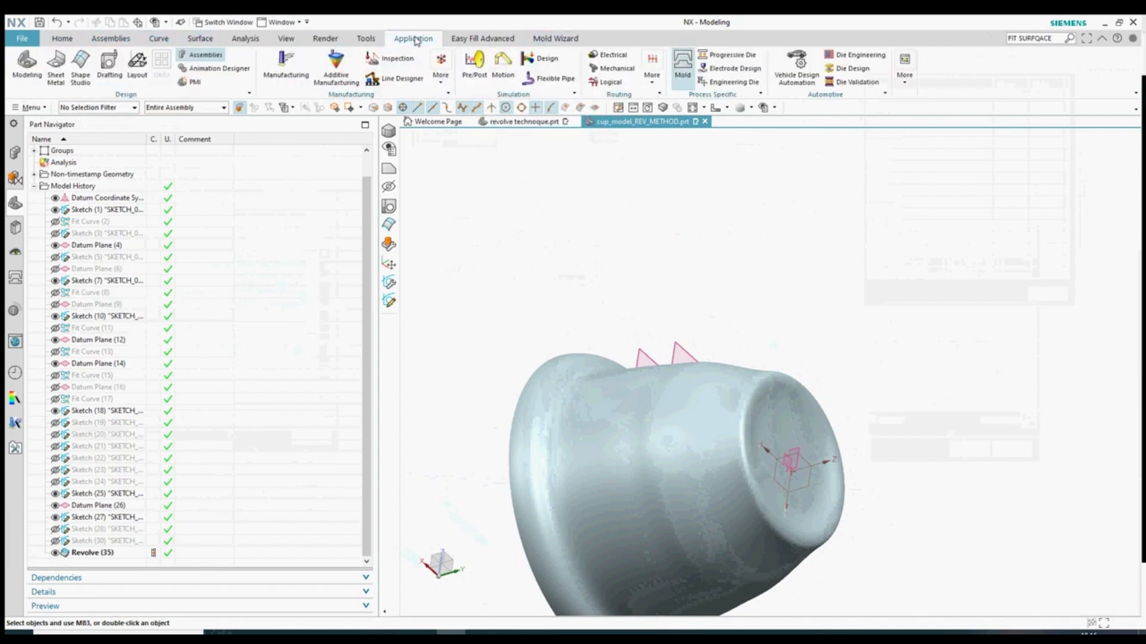
pyautogui.click(110, 38)
pyautogui.click(245, 38)
# - Apply a Line Images reflection analysis to the revolved cup face and inspect the stripes
pyautogui.click(67, 63)
pyautogui.click(525, 358)
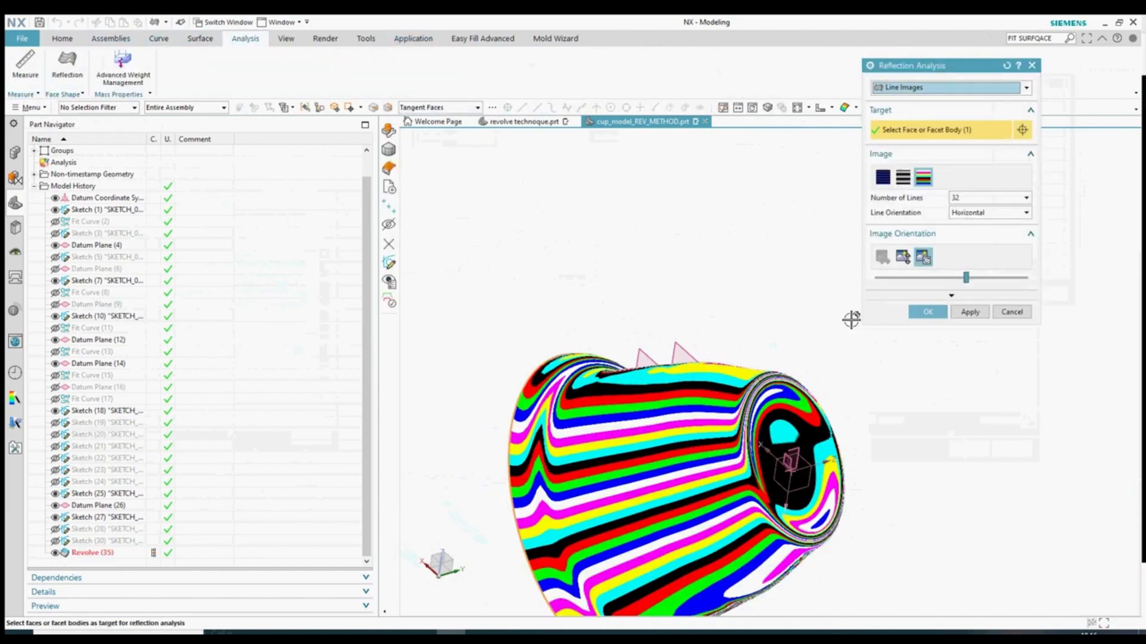
pyautogui.moveTo(709, 357); pyautogui.dragTo(770, 174, button='middle')
pyautogui.scroll(-4, 629, 391)
pyautogui.scroll(2, 660, 471)
pyautogui.click(928, 312)
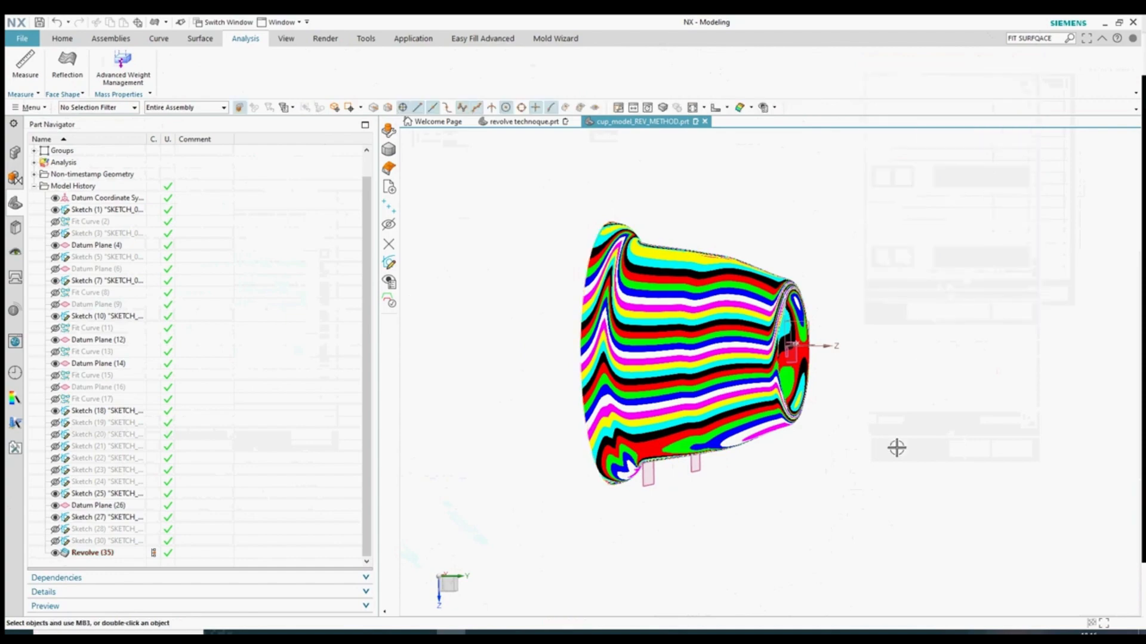
pyautogui.moveTo(897, 447); pyautogui.dragTo(887, 485, button='middle')
pyautogui.scroll(-3, 869, 511)
pyautogui.scroll(3, 758, 411)
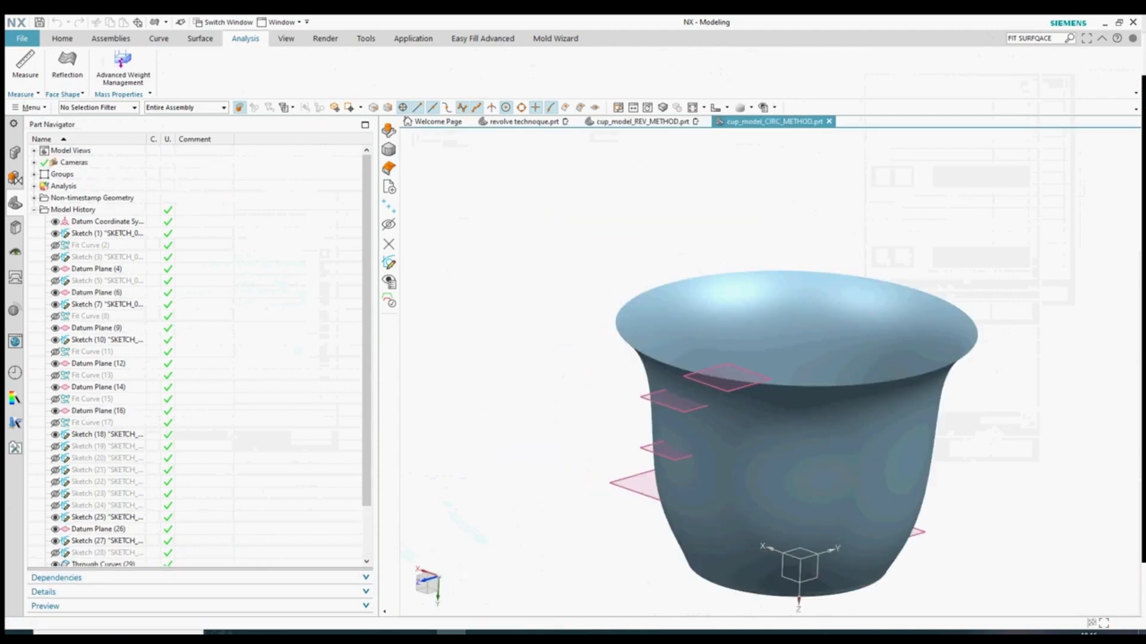
pyautogui.scroll(-2, 833, 389)
pyautogui.scroll(2, 742, 248)
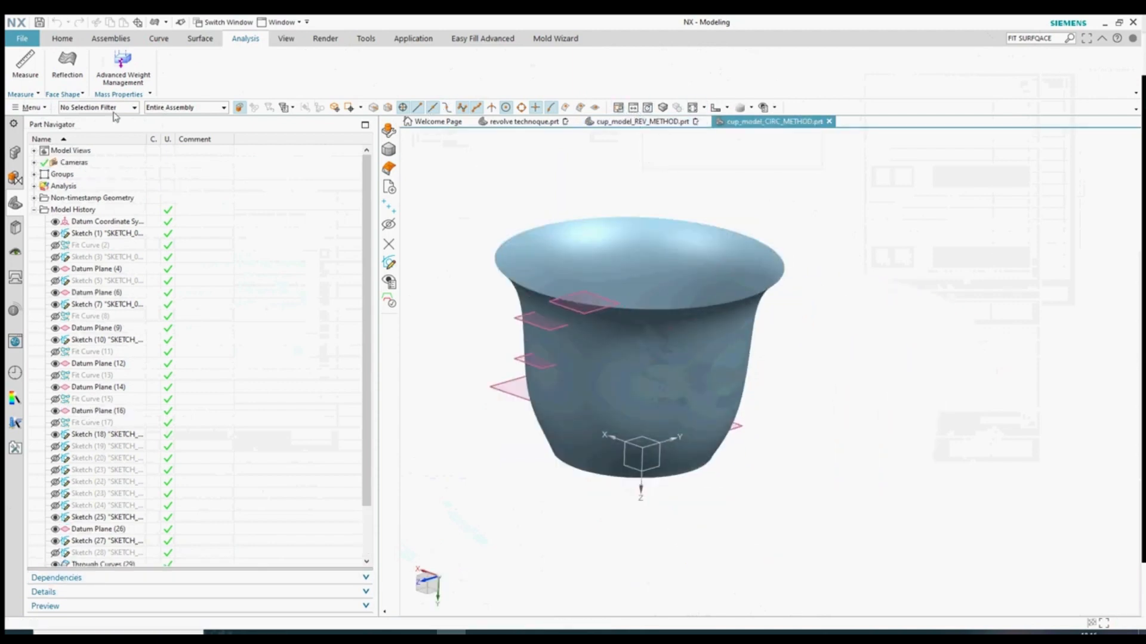
# - Tile the two cup part windows side by side from the View tab
pyautogui.click(286, 39)
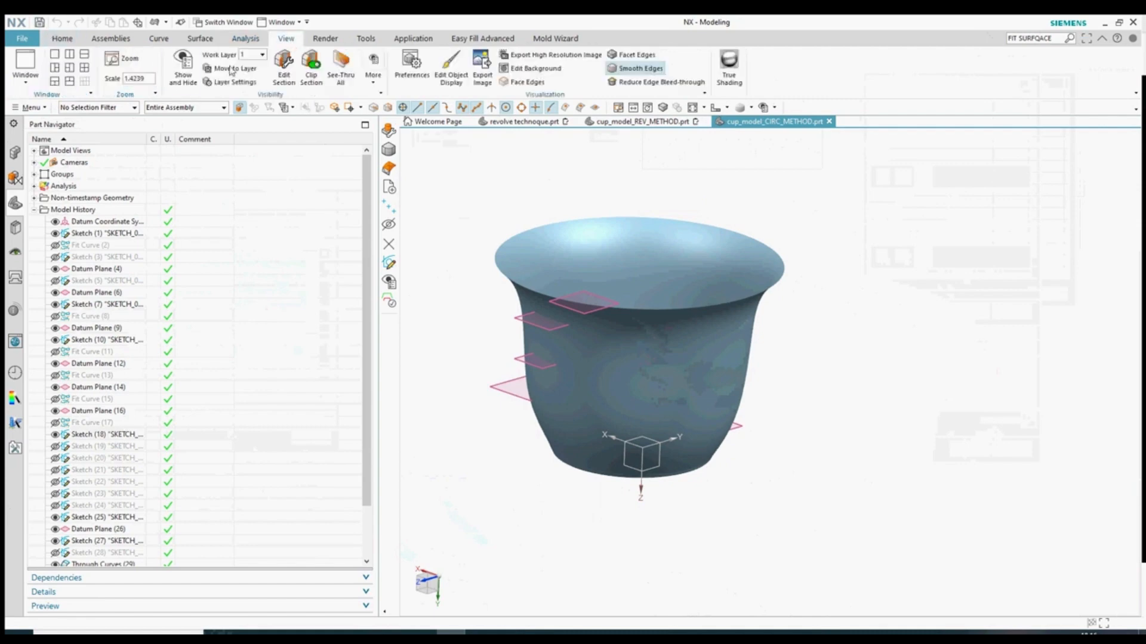
pyautogui.click(71, 55)
pyautogui.scroll(-4, 650, 323)
pyautogui.scroll(2, 552, 361)
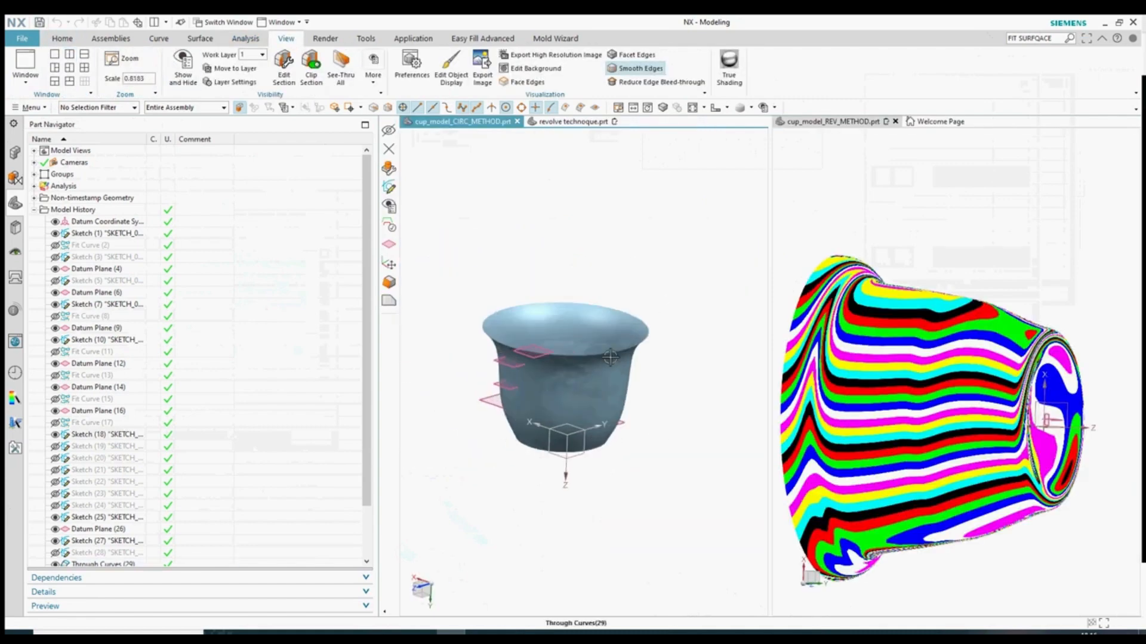
pyautogui.scroll(1, 535, 364)
# - Hide the through-curves cup's curves, sketches and datums, then fit the view
pyautogui.hotkey('ctrl', 'w')
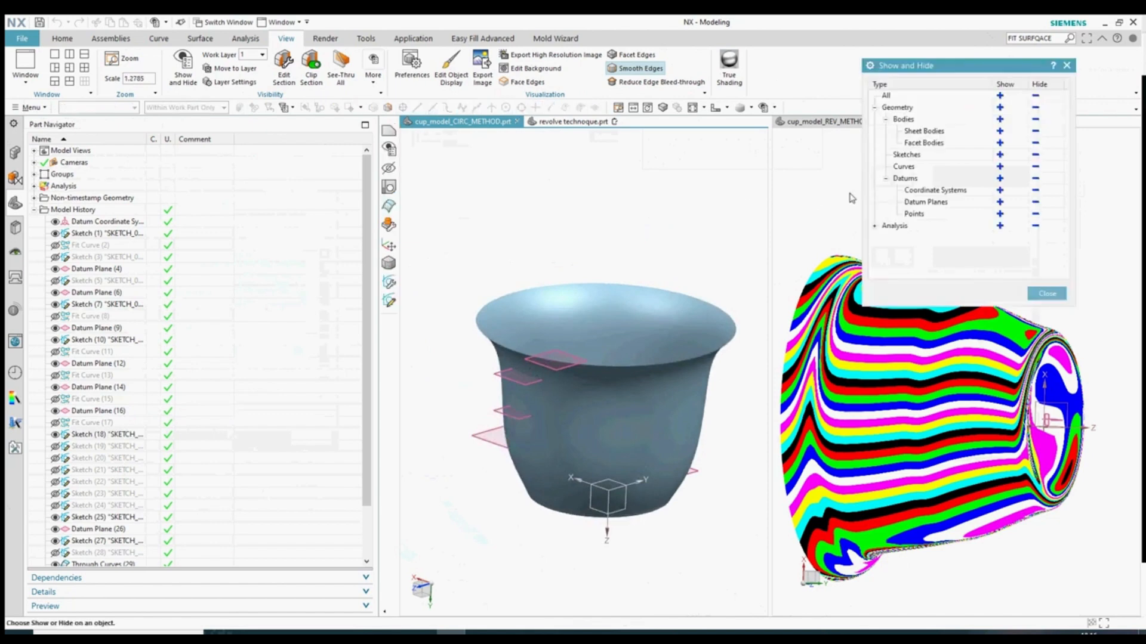
pyautogui.click(1001, 96)
pyautogui.click(1036, 96)
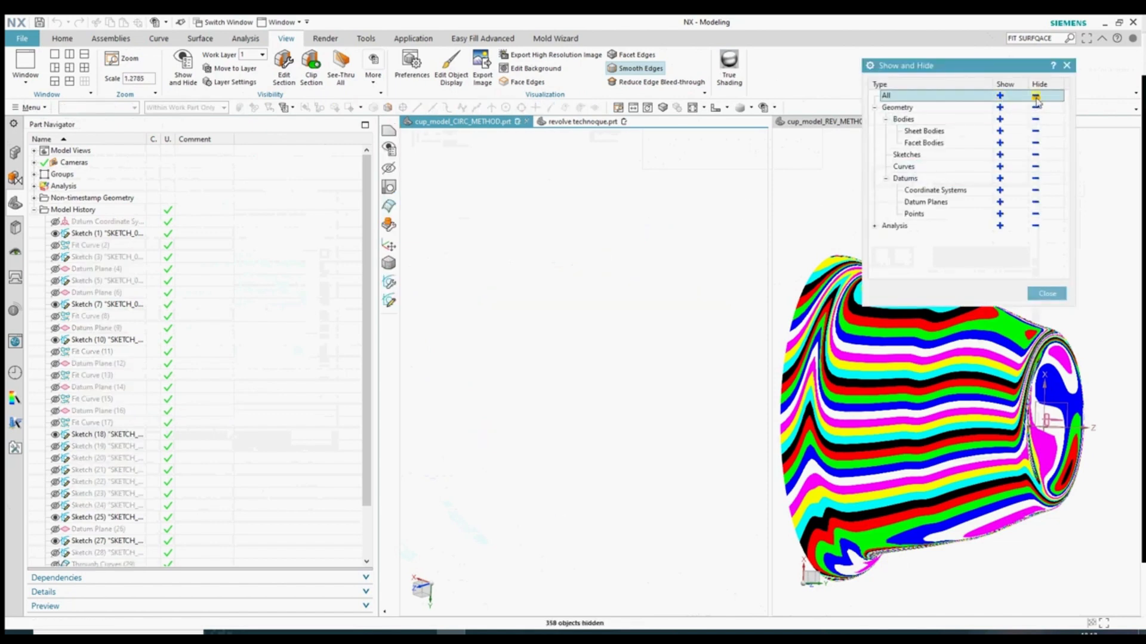
pyautogui.click(1000, 96)
pyautogui.click(1036, 119)
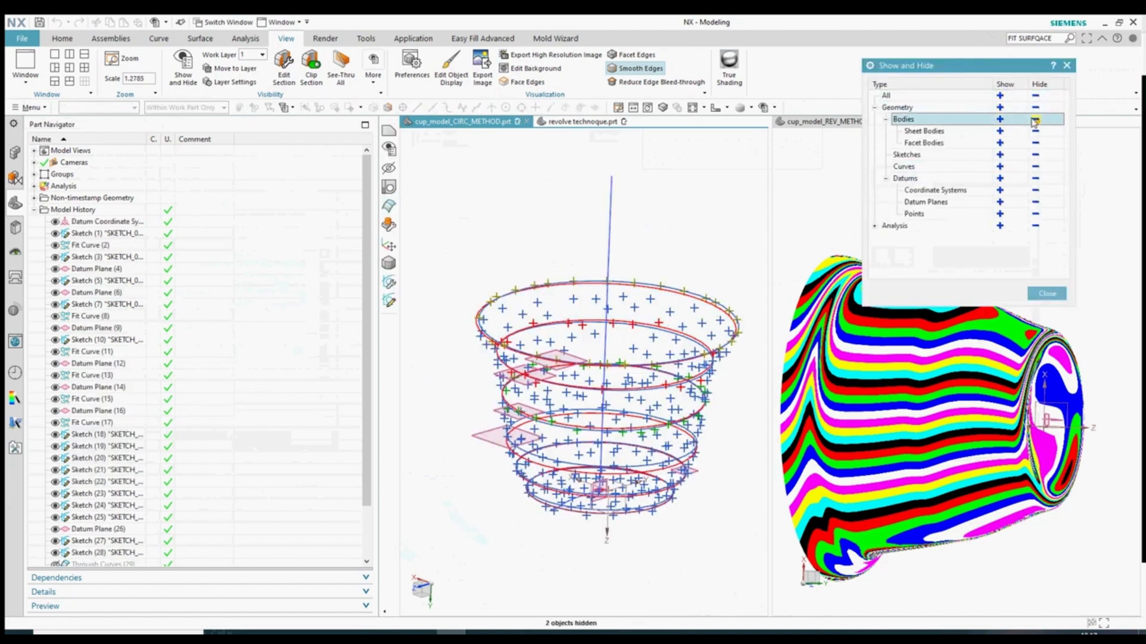
pyautogui.click(1035, 166)
pyautogui.click(1036, 181)
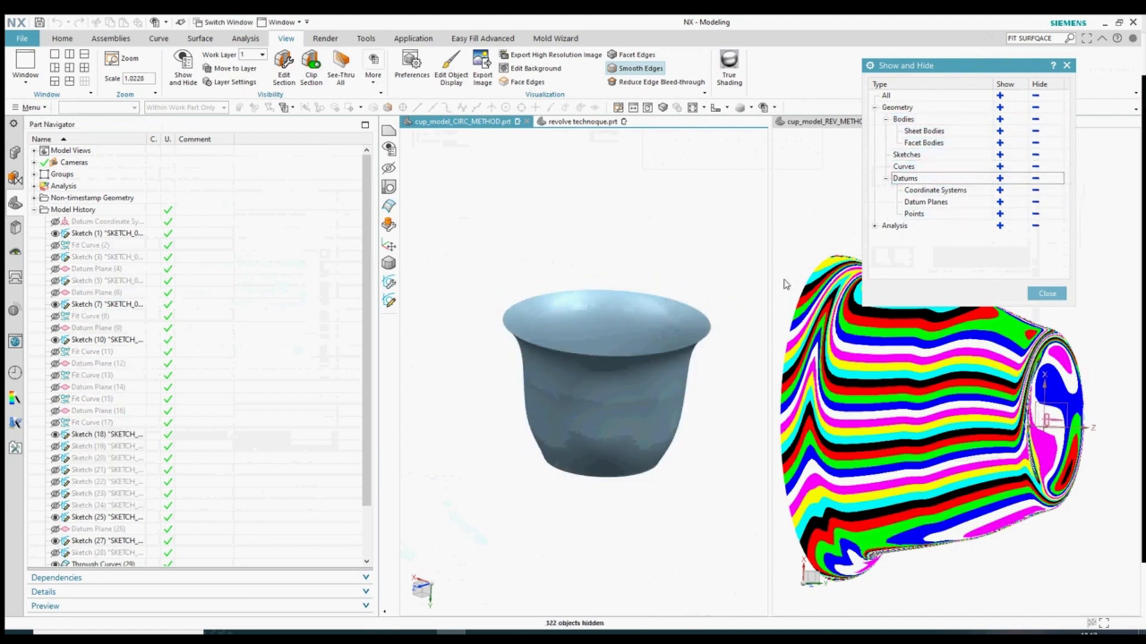
pyautogui.click(1046, 293)
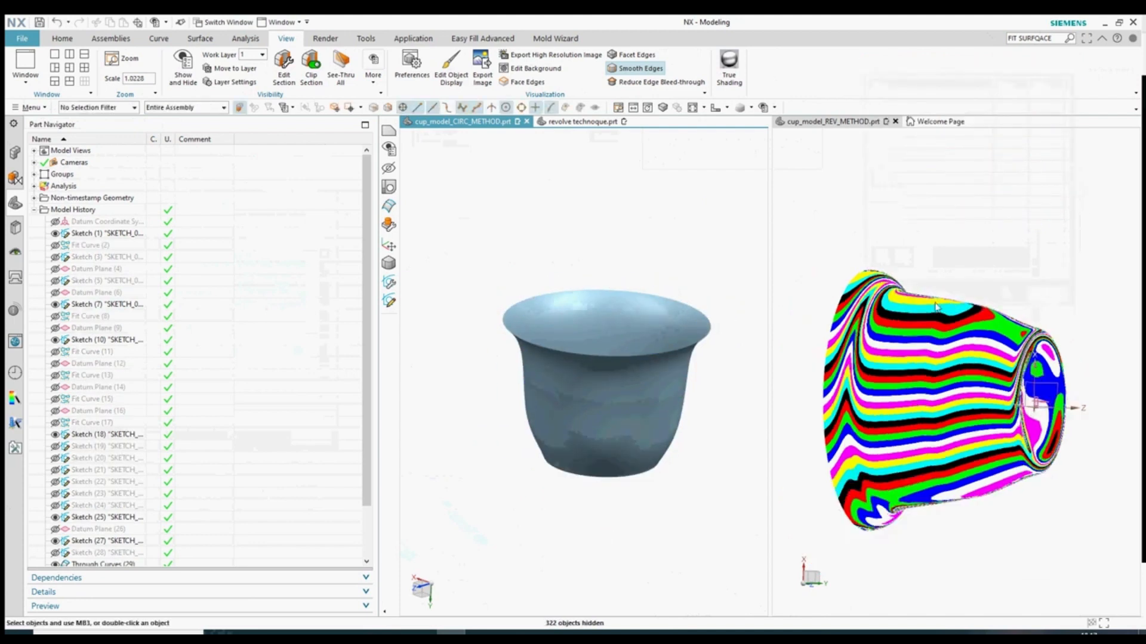
pyautogui.hotkey('ctrl', 'f')
pyautogui.click(852, 195)
# - Render the revolved cup plain shaded and hide its analysis objects, datum planes and coordinate systems
pyautogui.click(751, 107)
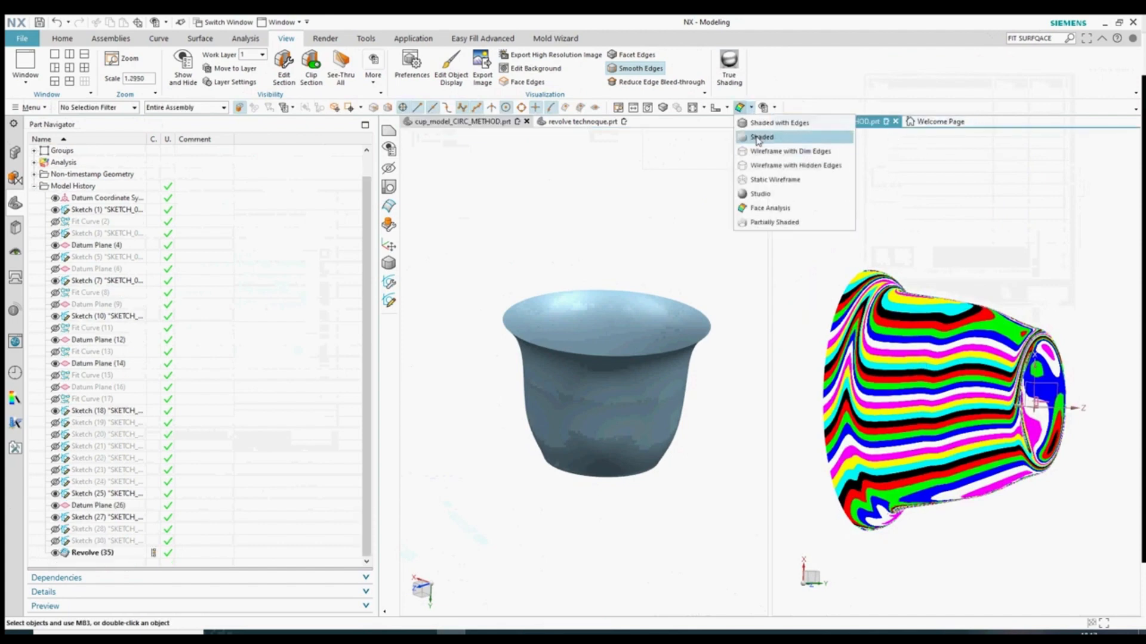
pyautogui.click(765, 129)
pyautogui.moveTo(765, 128); pyautogui.dragTo(998, 189, button='middle')
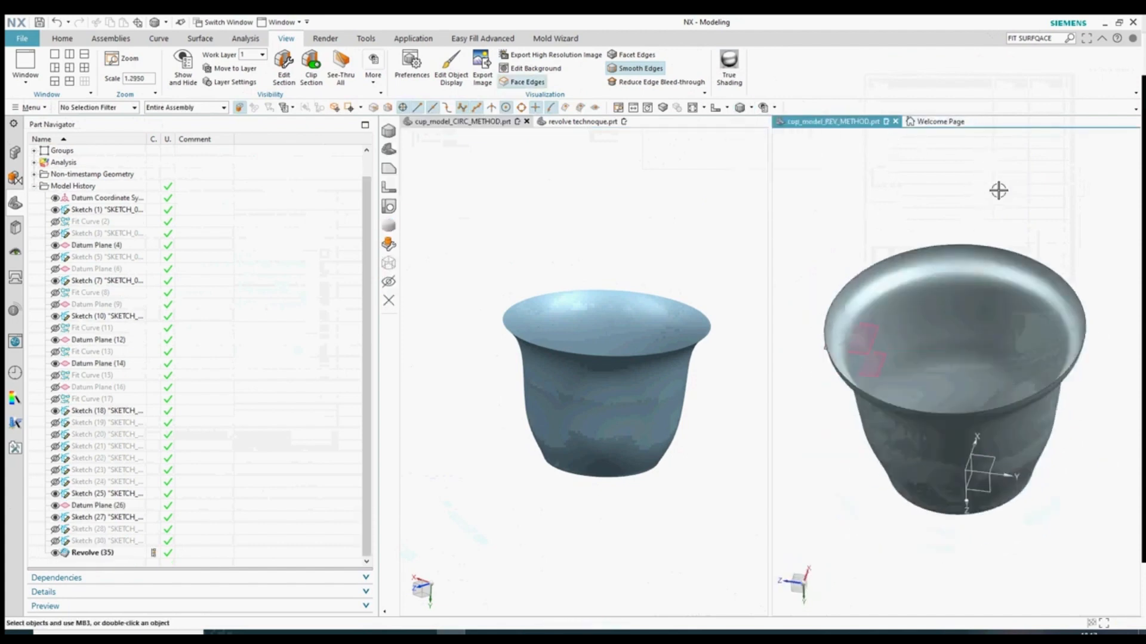
pyautogui.hotkey('ctrl', 'w')
pyautogui.click(1036, 226)
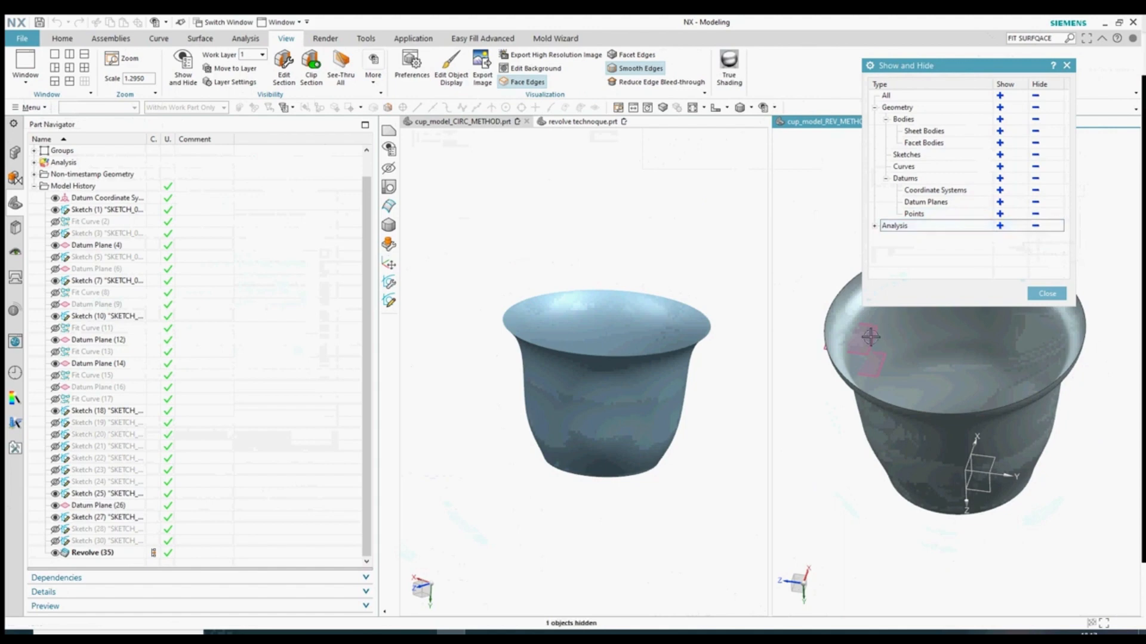
pyautogui.click(1035, 202)
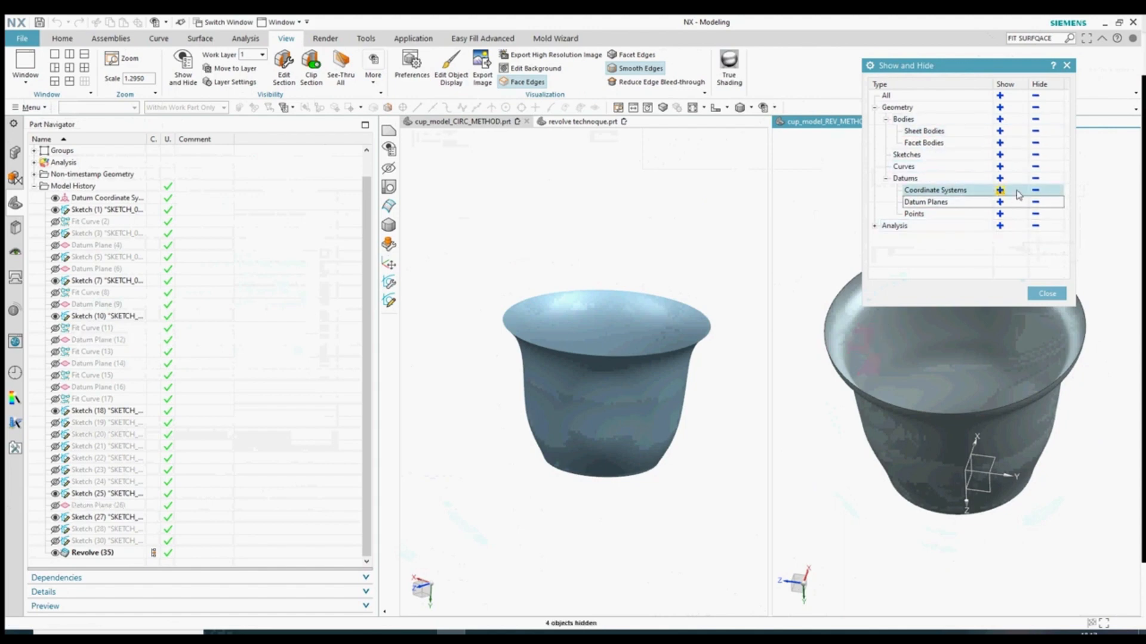
pyautogui.click(1035, 190)
pyautogui.click(1047, 294)
pyautogui.moveTo(1050, 323); pyautogui.dragTo(1046, 462, button='middle')
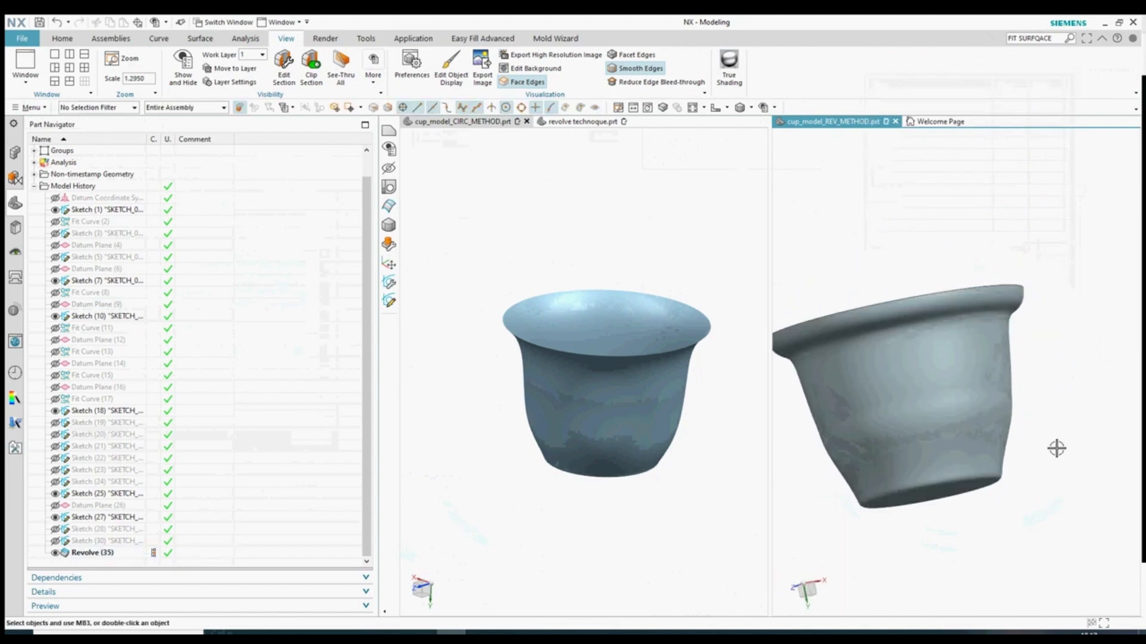
# - Set both the left and right cup viewports to a matching side view
pyautogui.click(715, 108)
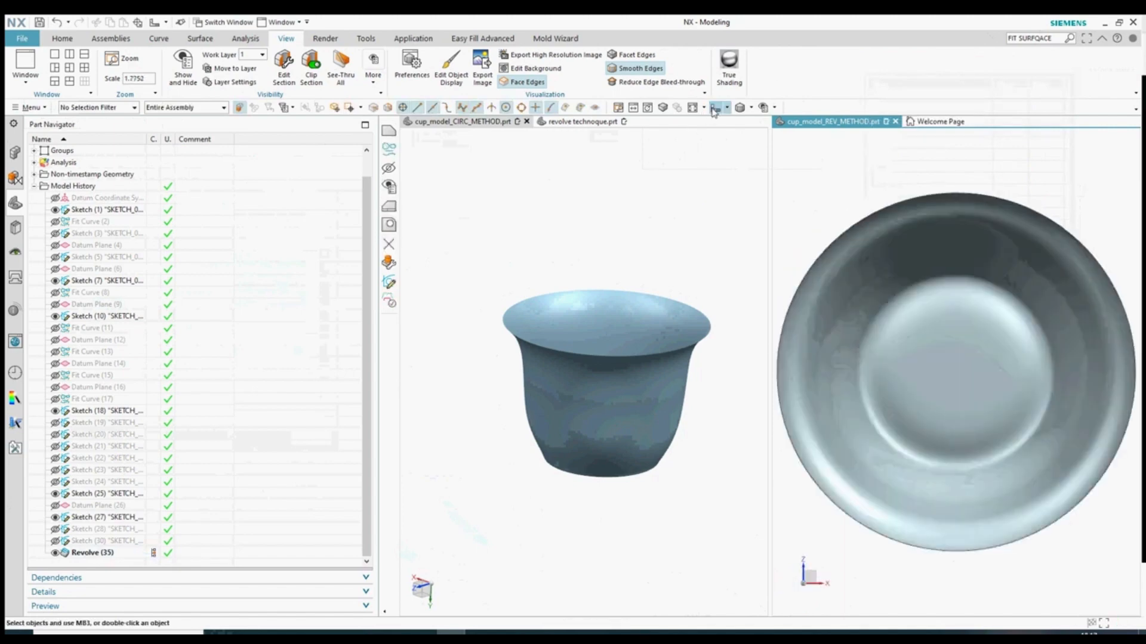
pyautogui.click(645, 142)
pyautogui.click(715, 109)
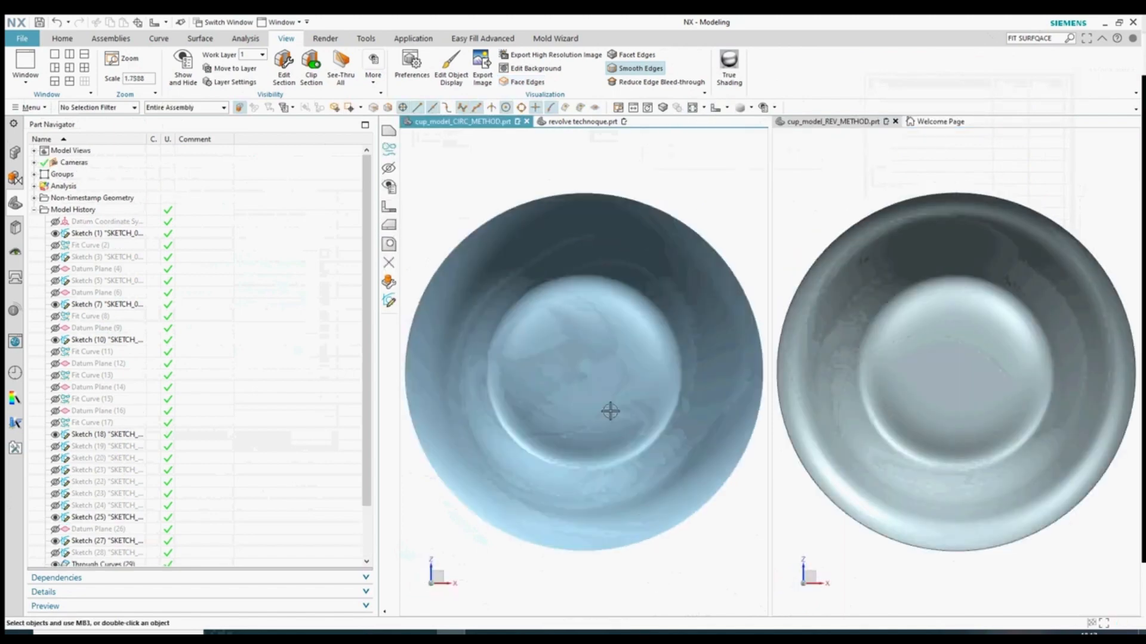
pyautogui.scroll(5, 594, 401)
pyautogui.scroll(-7, 594, 401)
pyautogui.scroll(3, 957, 368)
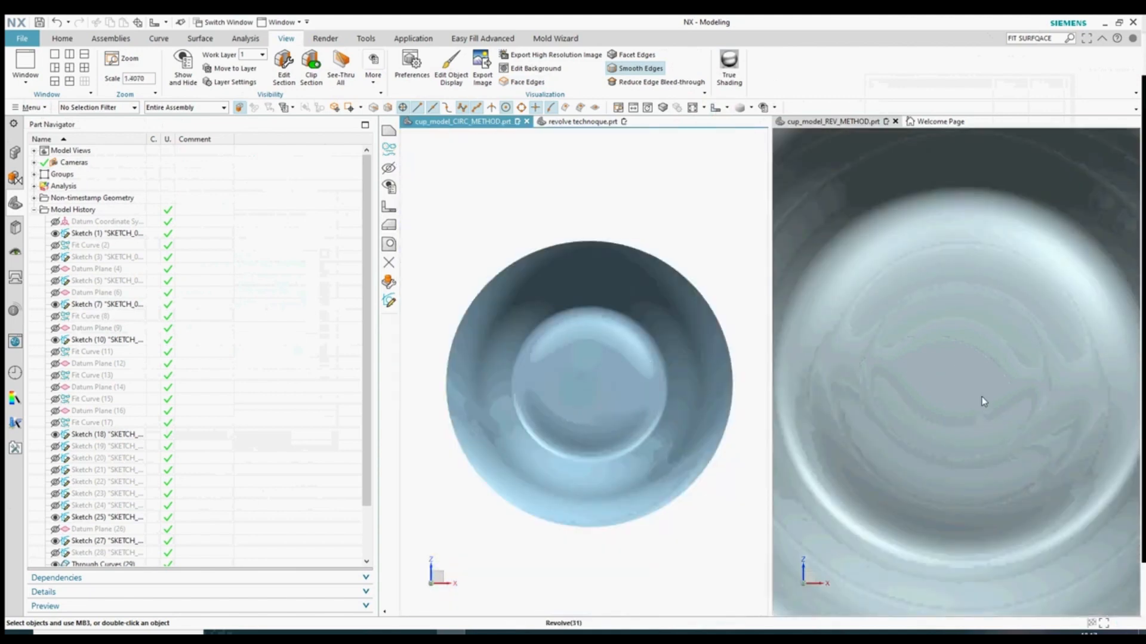
pyautogui.scroll(-4, 971, 383)
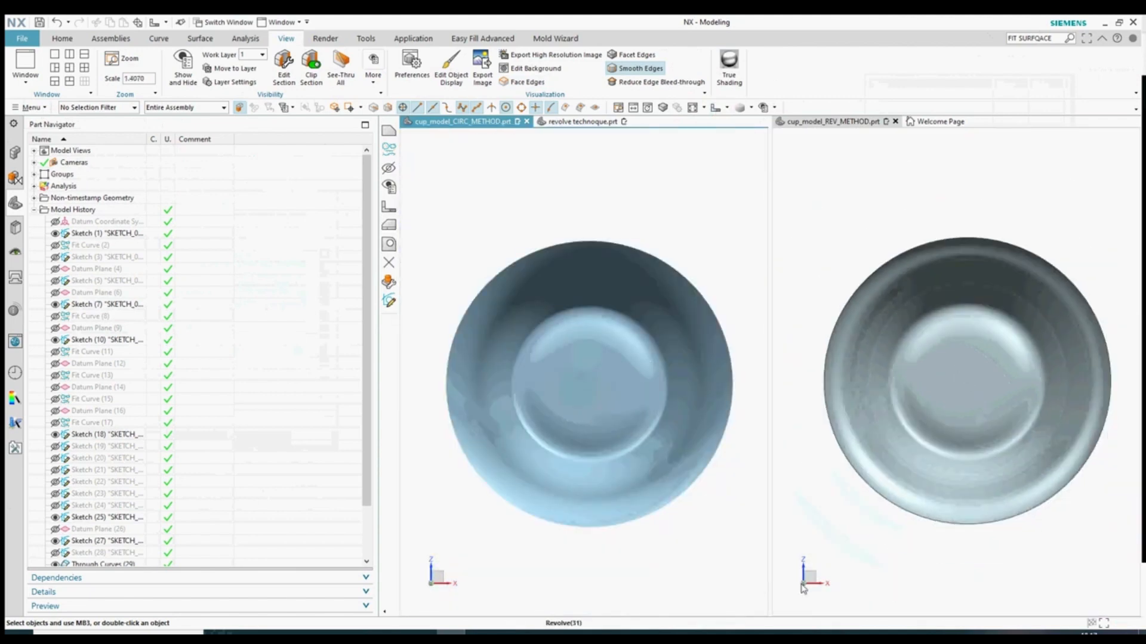
pyautogui.click(727, 108)
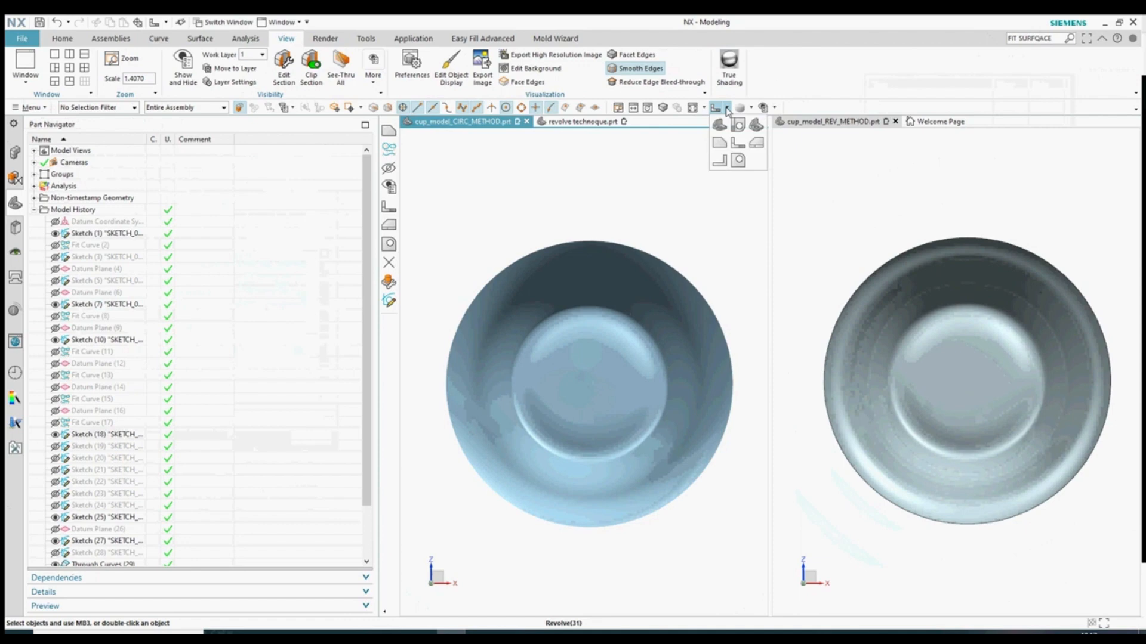
pyautogui.click(724, 144)
pyautogui.click(778, 159)
pyautogui.click(720, 111)
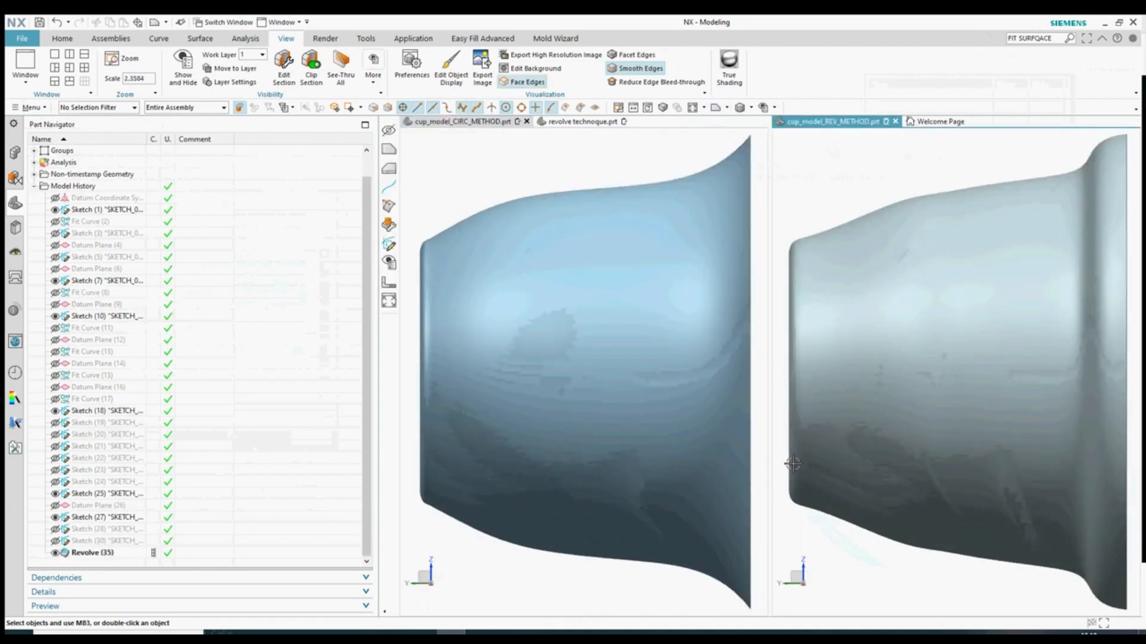
# - Show all points in the left cup's viewport
pyautogui.click(504, 173)
pyautogui.hotkey('ctrl', 'w')
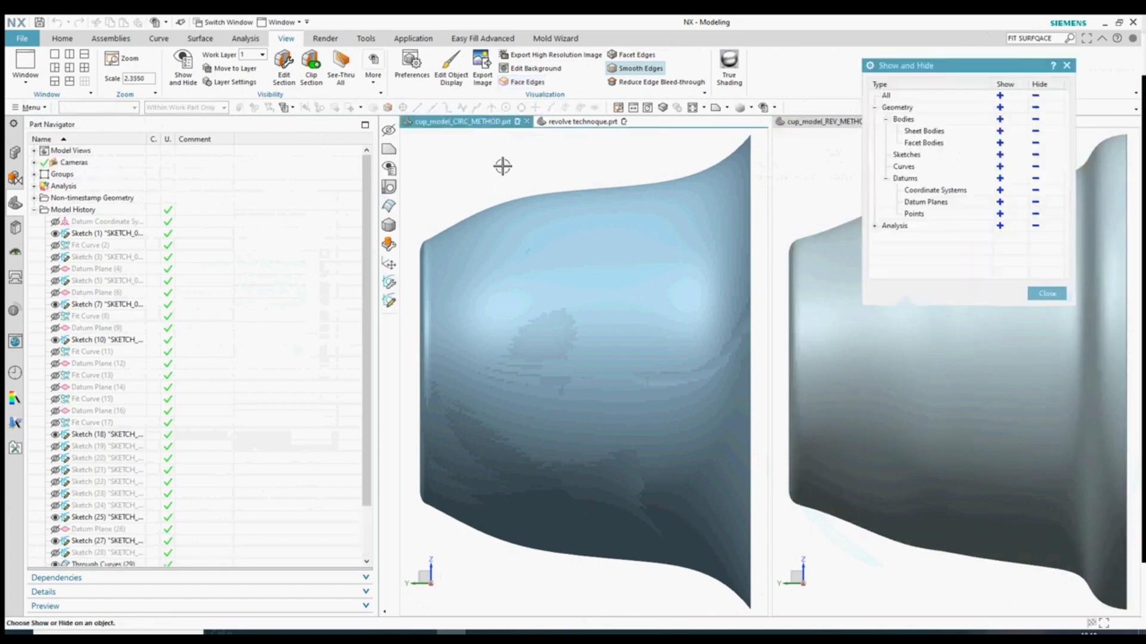
pyautogui.click(999, 213)
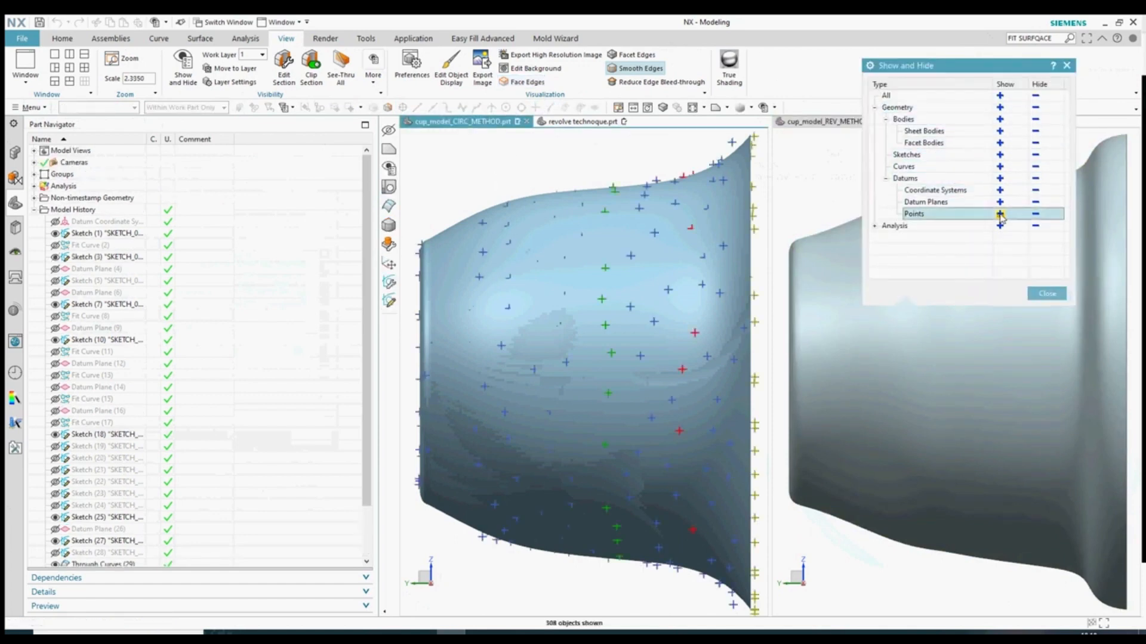
pyautogui.click(1047, 293)
pyautogui.scroll(-2, 591, 339)
# - Show all points in the right cup's viewport and zoom in to inspect them
pyautogui.click(889, 210)
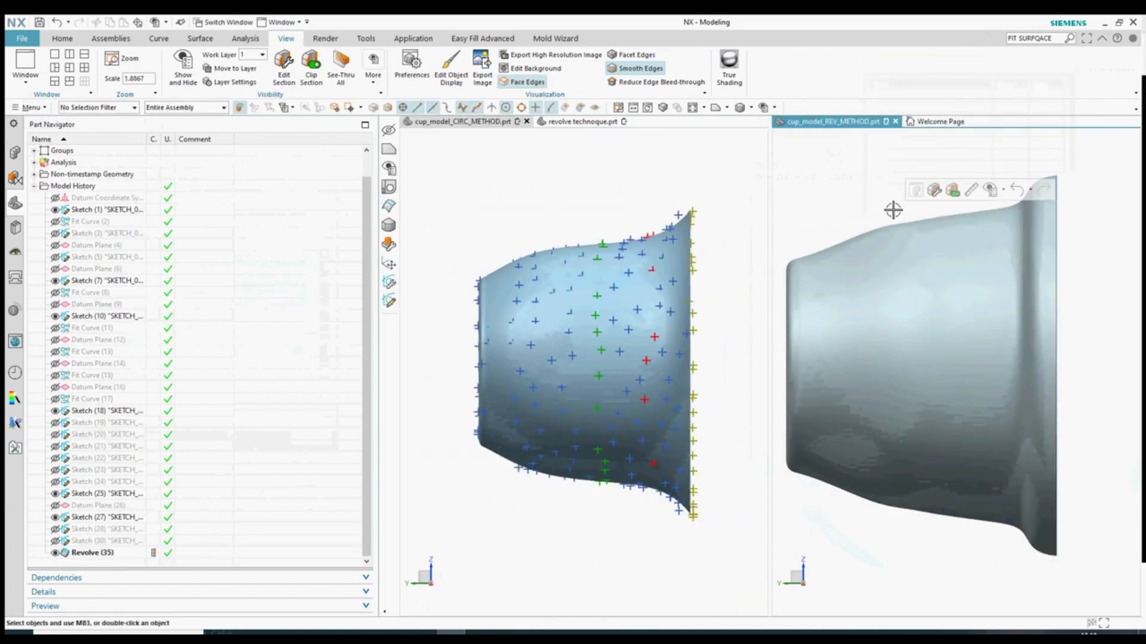
pyautogui.hotkey('ctrl', 'w')
pyautogui.click(999, 214)
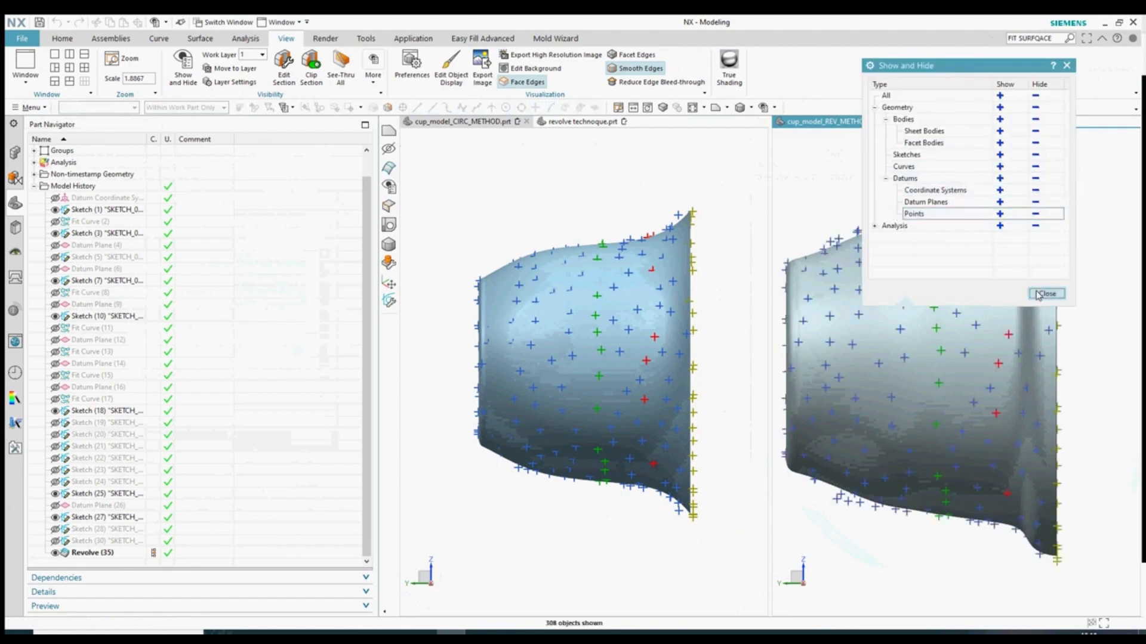
pyautogui.click(1046, 293)
pyautogui.scroll(3, 674, 222)
pyautogui.scroll(5, 1043, 199)
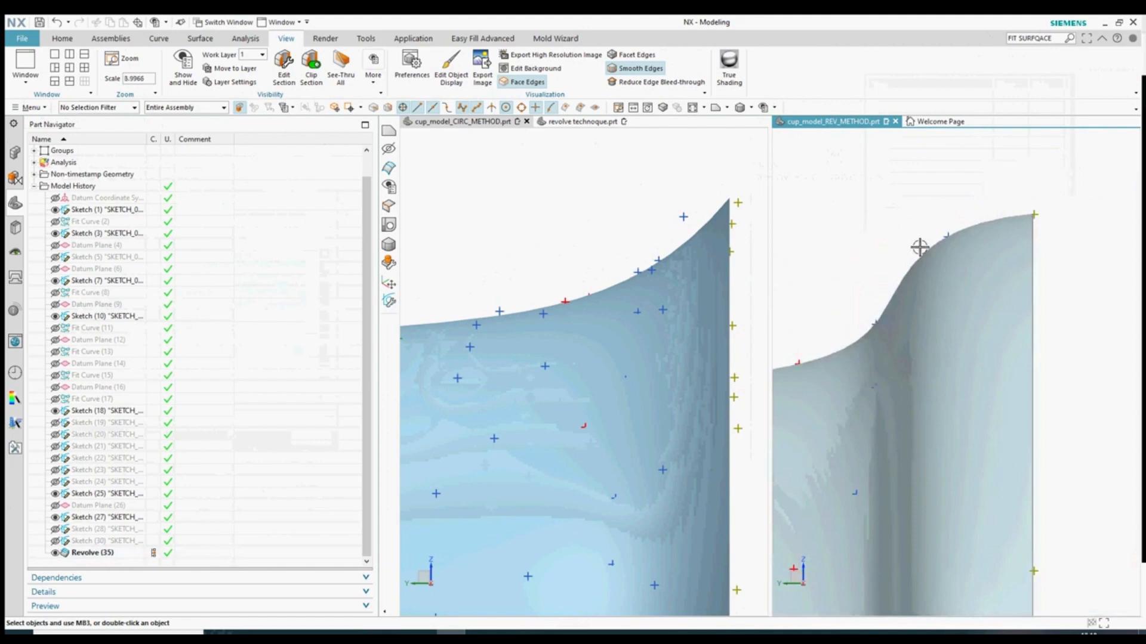
pyautogui.scroll(-6, 524, 292)
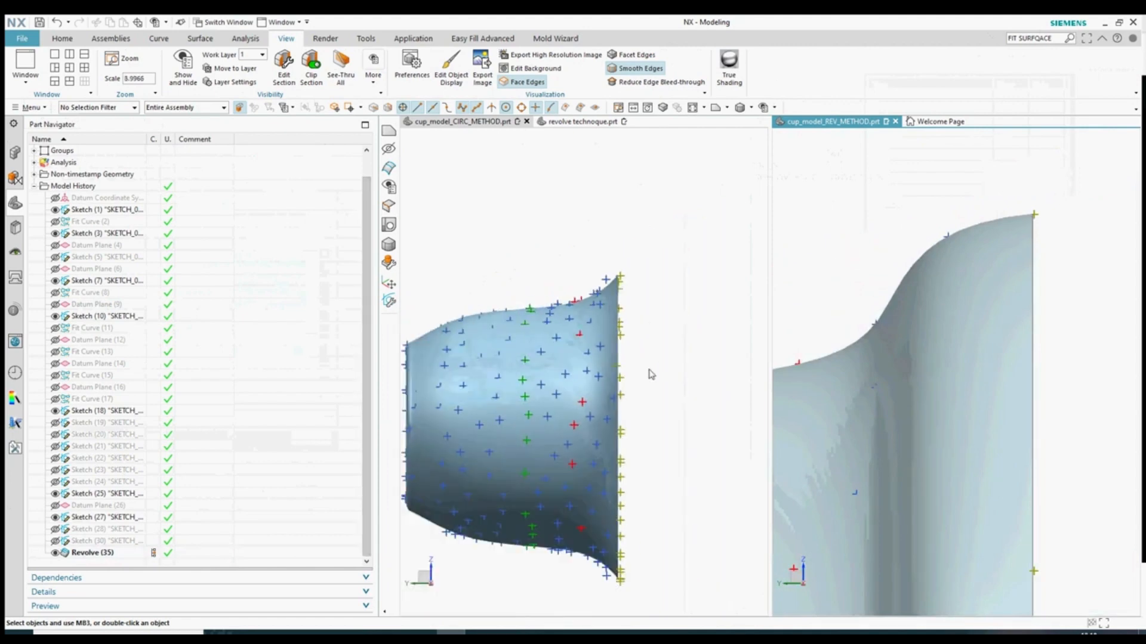
pyautogui.scroll(3, 651, 406)
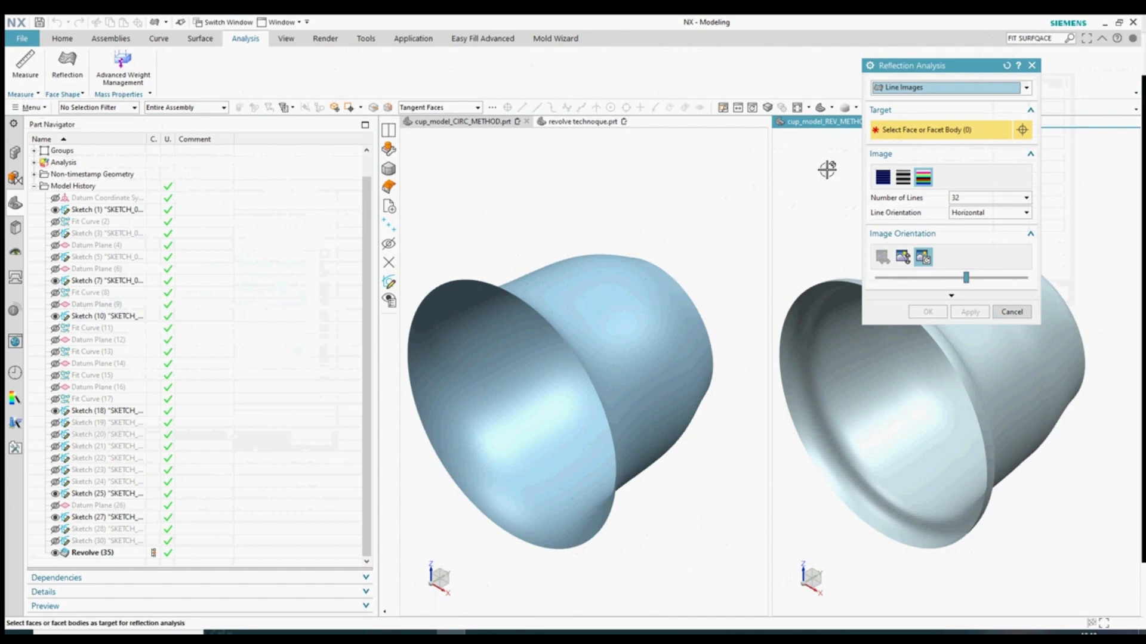
# - Apply Line Images reflection stripes to the right cup's face
pyautogui.click(913, 90)
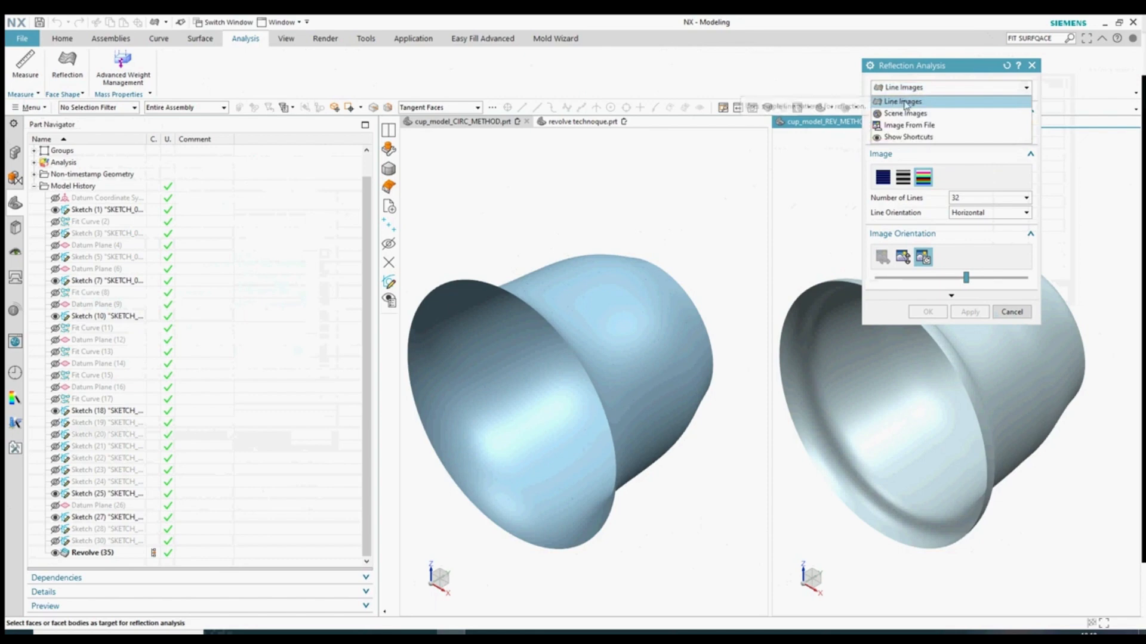
pyautogui.click(905, 103)
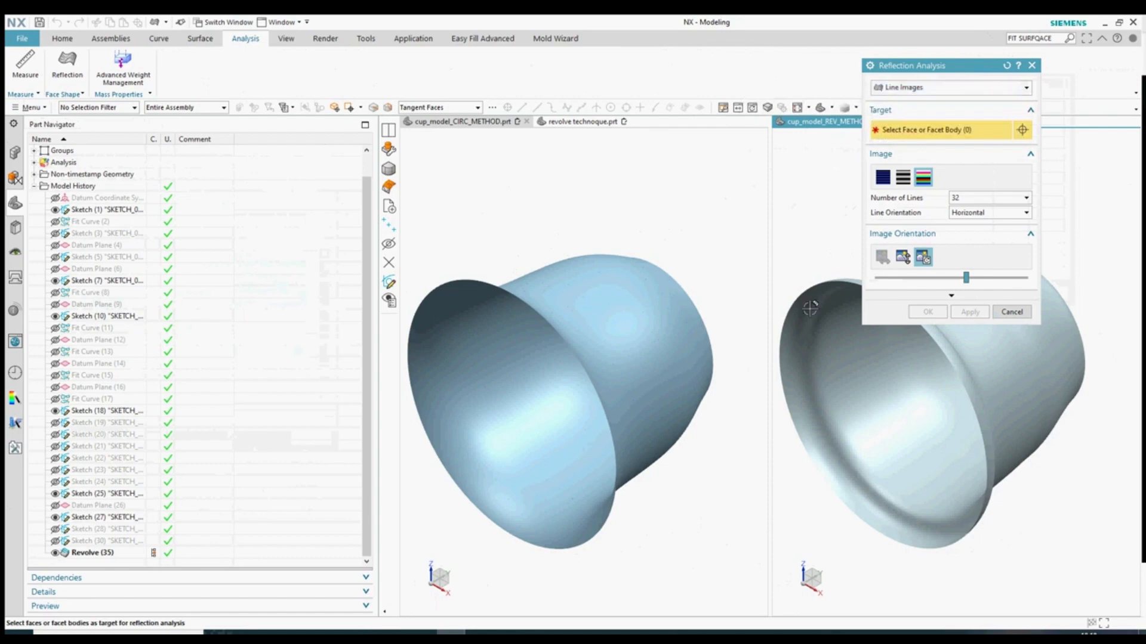
pyautogui.click(920, 386)
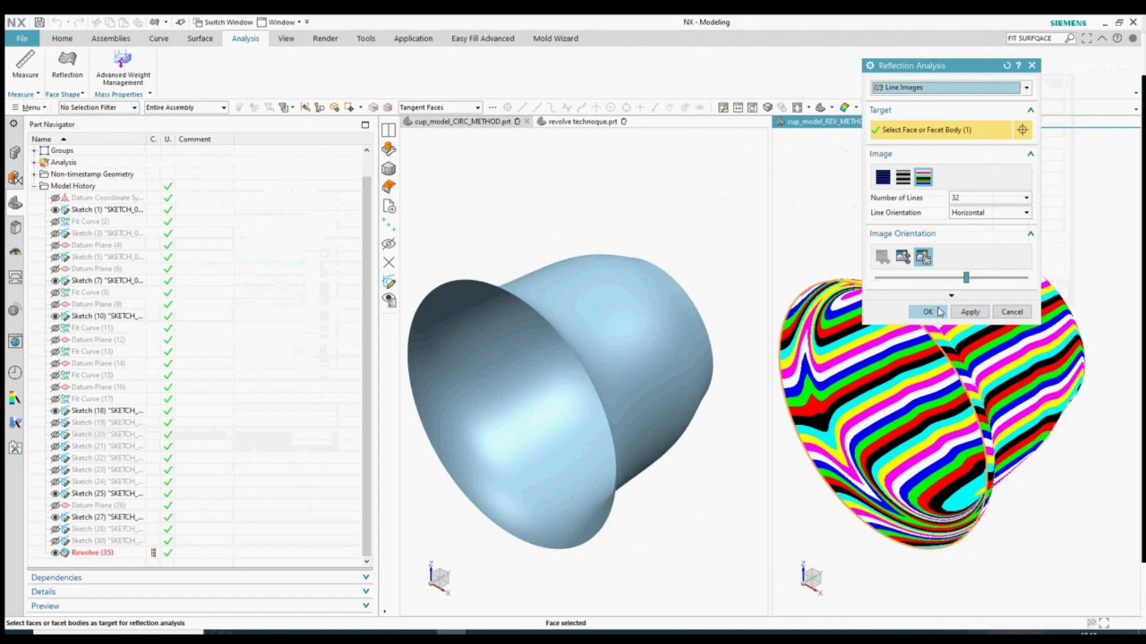
pyautogui.click(940, 312)
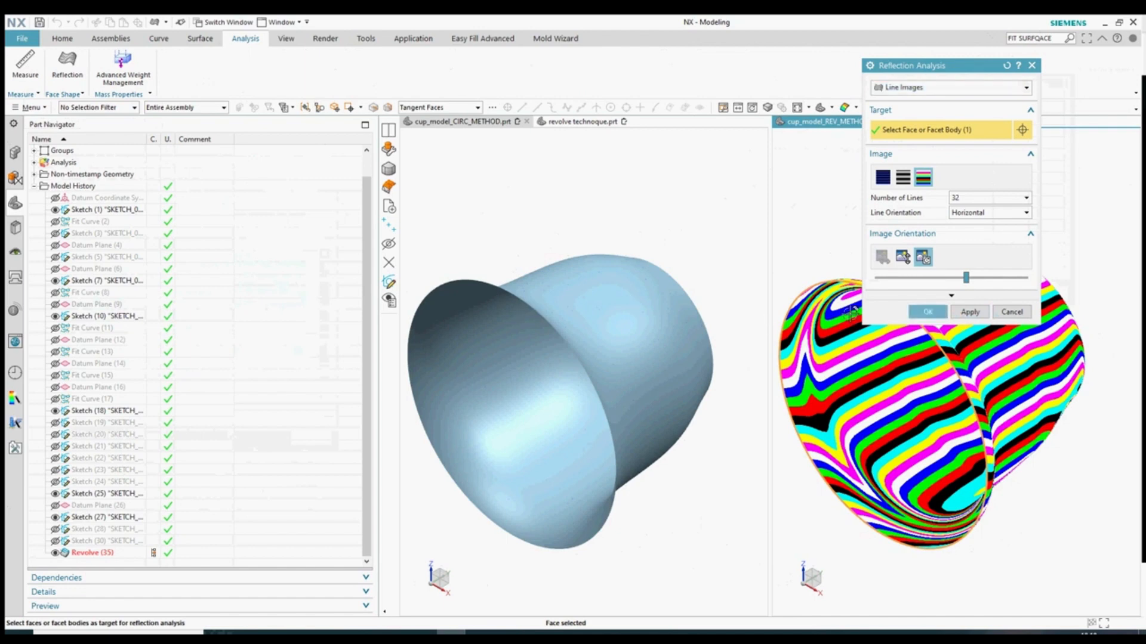
pyautogui.click(961, 312)
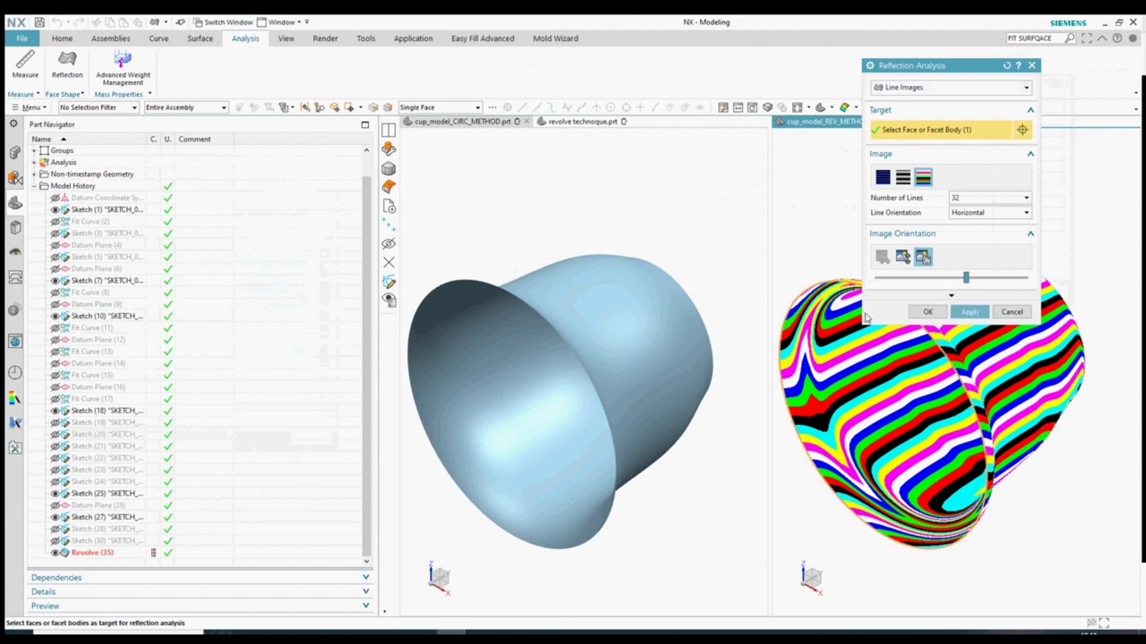
pyautogui.click(928, 312)
# - Apply the same reflection stripe analysis to the left cup's face
pyautogui.click(729, 278)
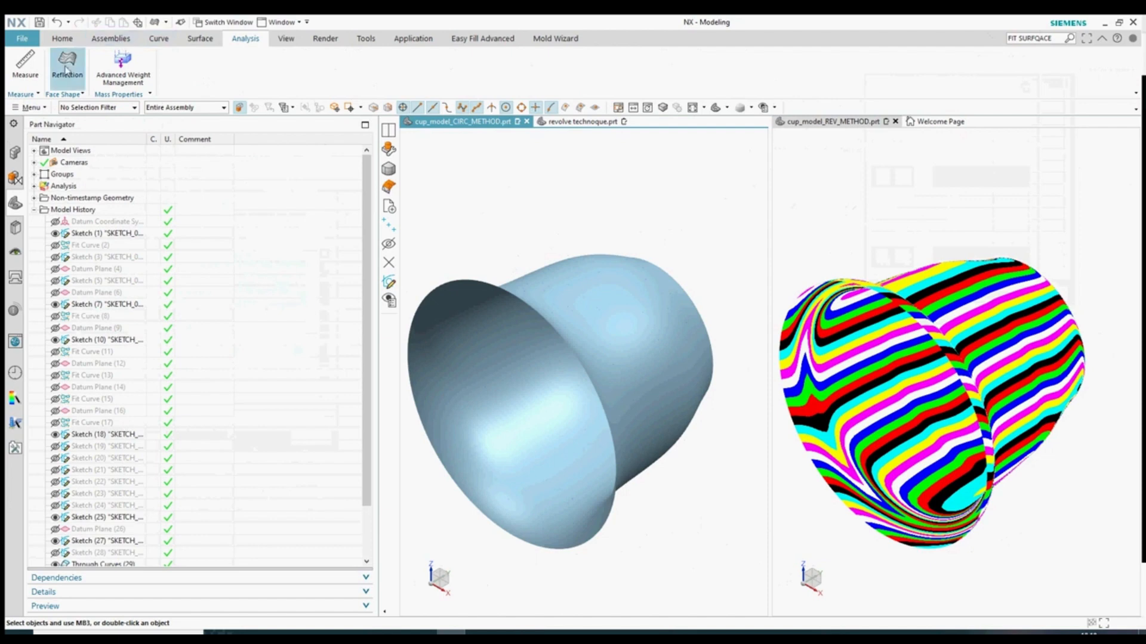
pyautogui.click(66, 70)
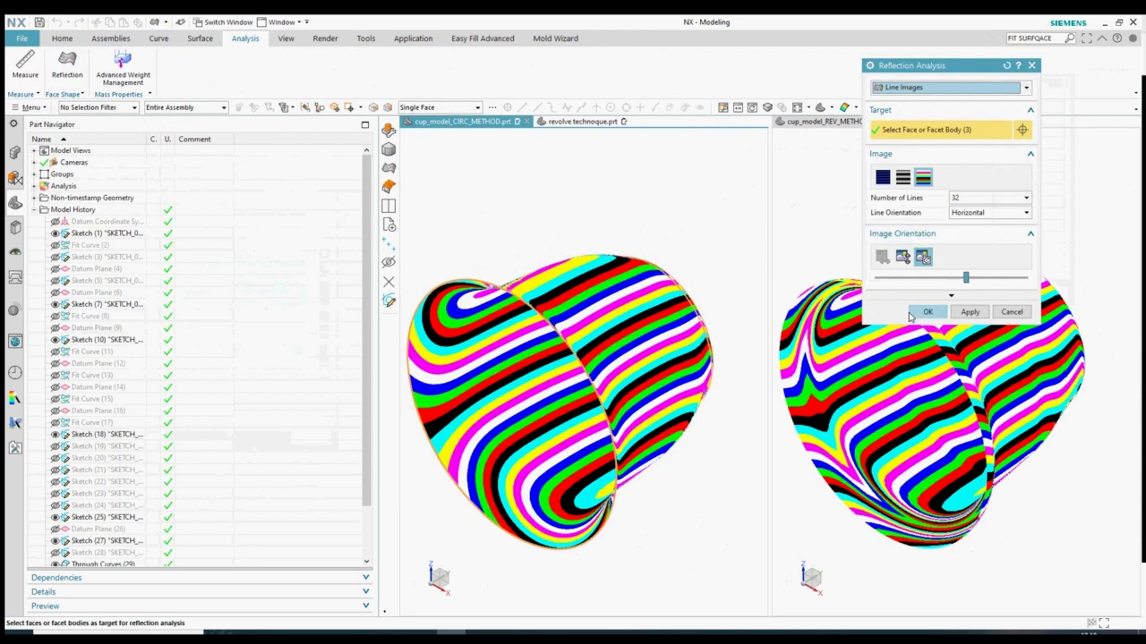
pyautogui.click(919, 315)
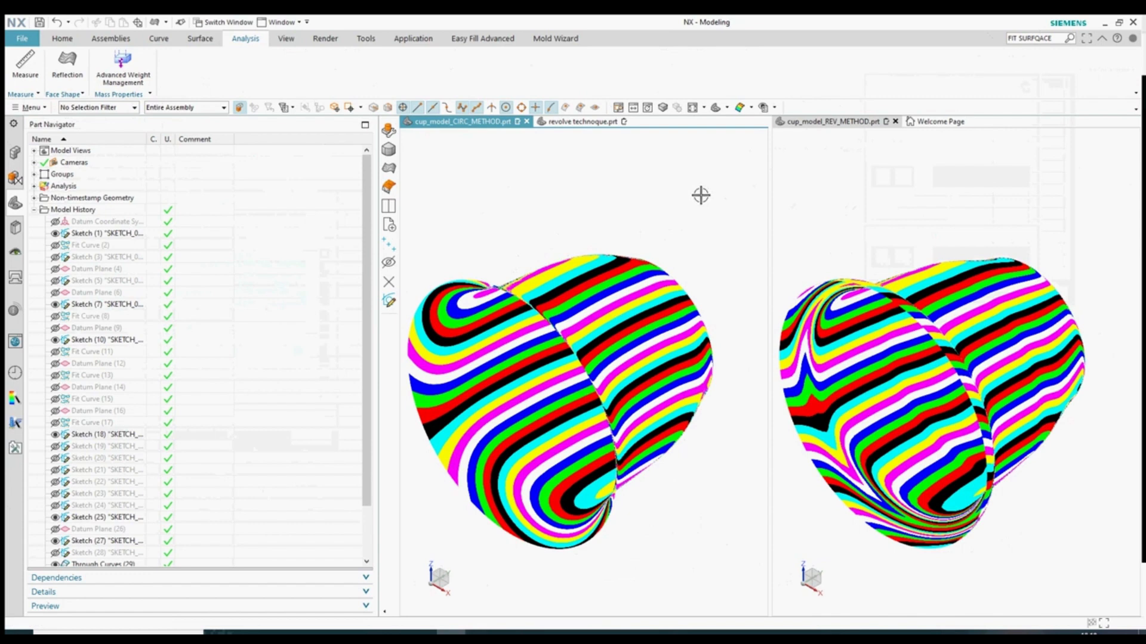
# - Set both viewports to a front view of the striped cups and zoom in to compare
pyautogui.click(727, 110)
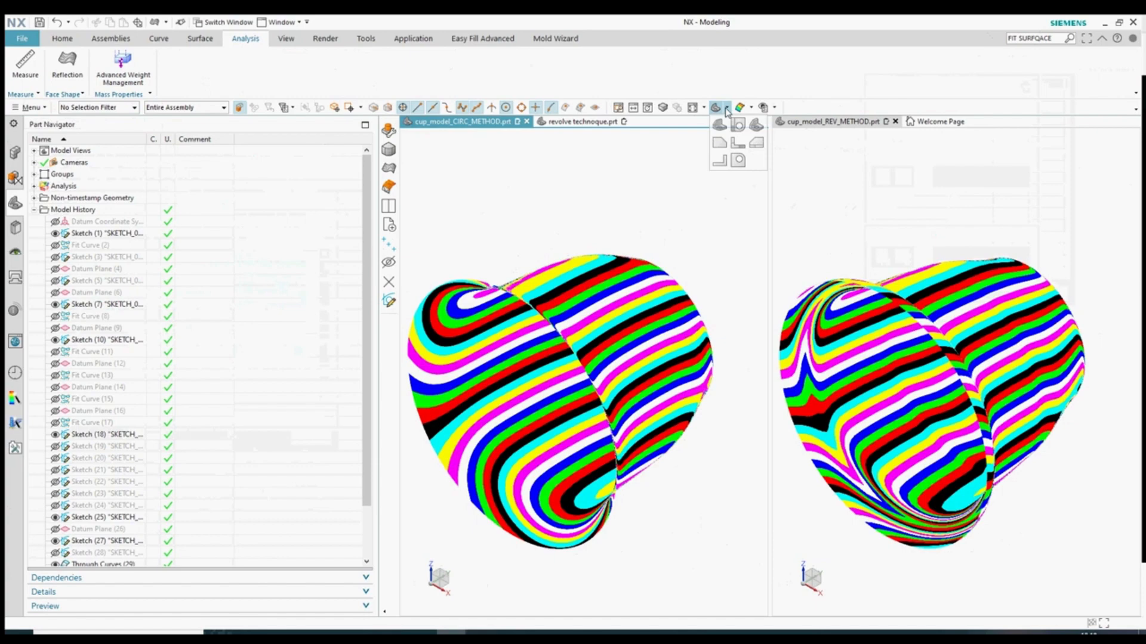
pyautogui.click(738, 160)
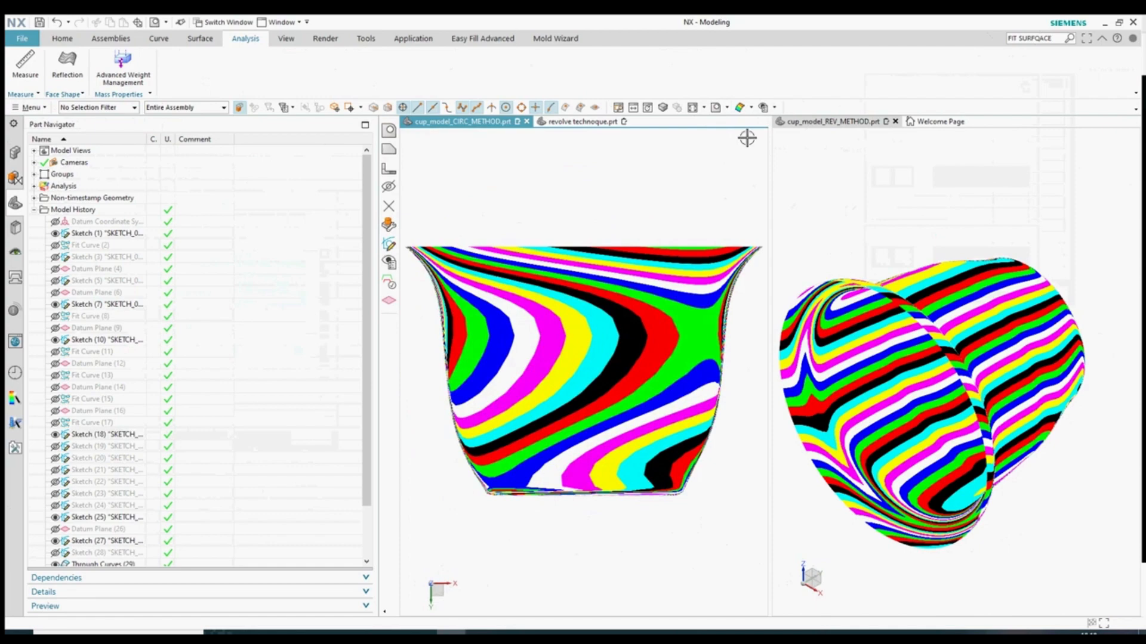
pyautogui.click(845, 180)
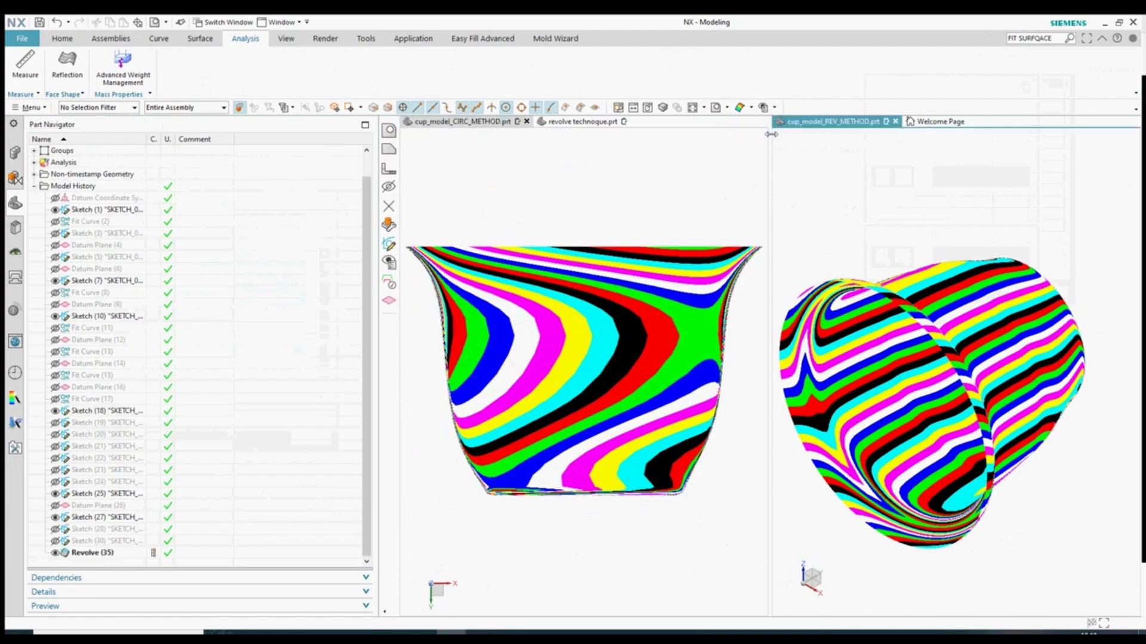
pyautogui.click(716, 107)
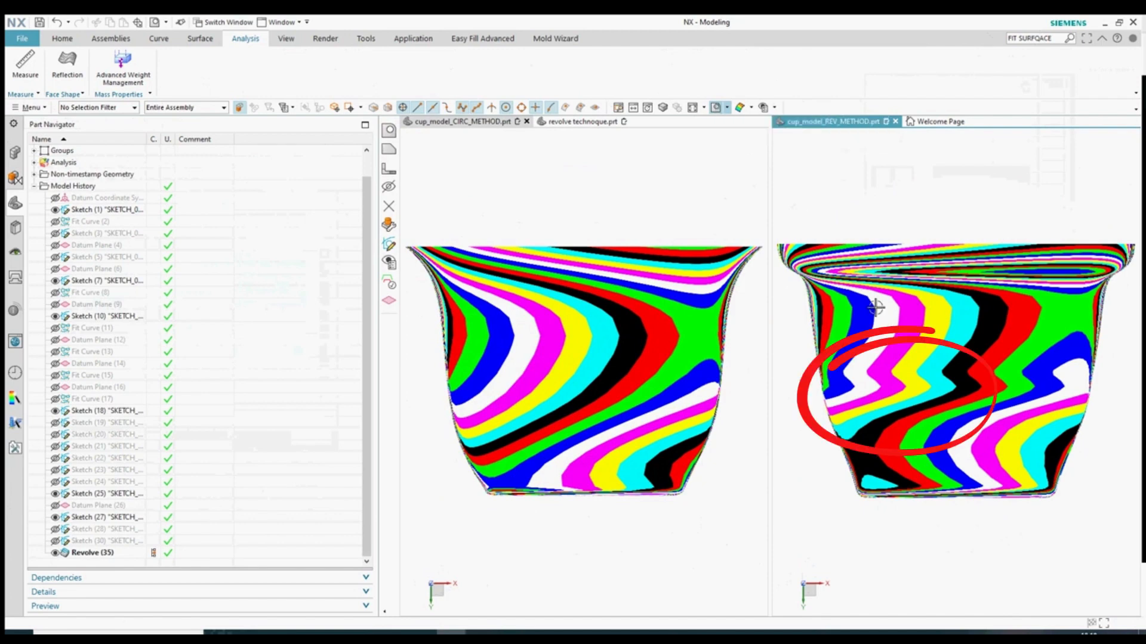
pyautogui.moveTo(916, 380); pyautogui.dragTo(904, 444, button='right')
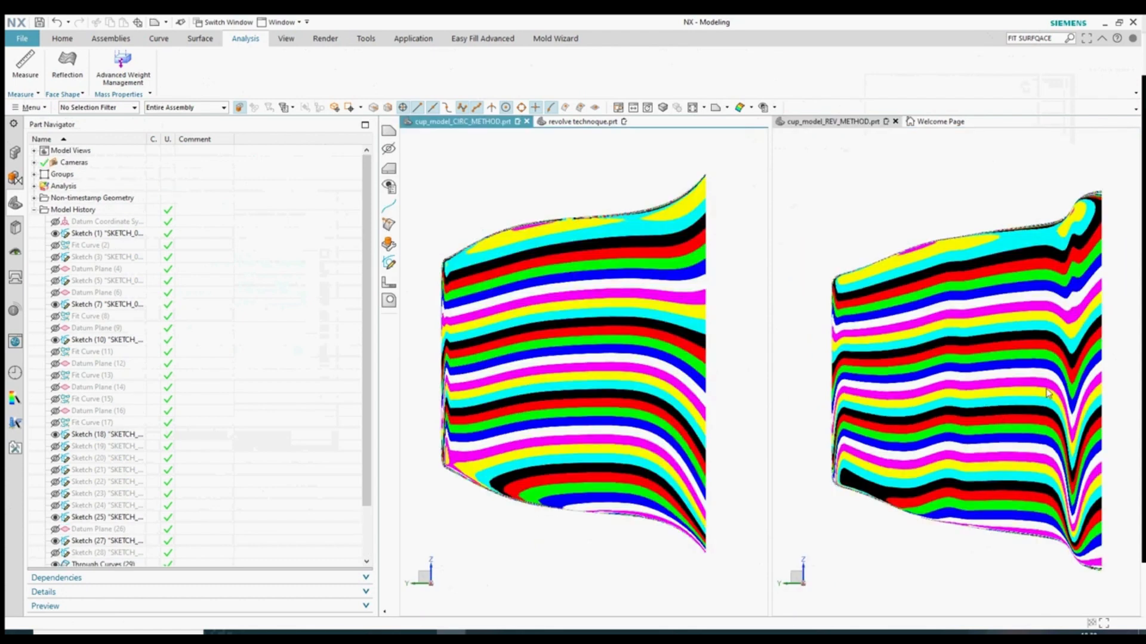
pyautogui.scroll(2, 1078, 368)
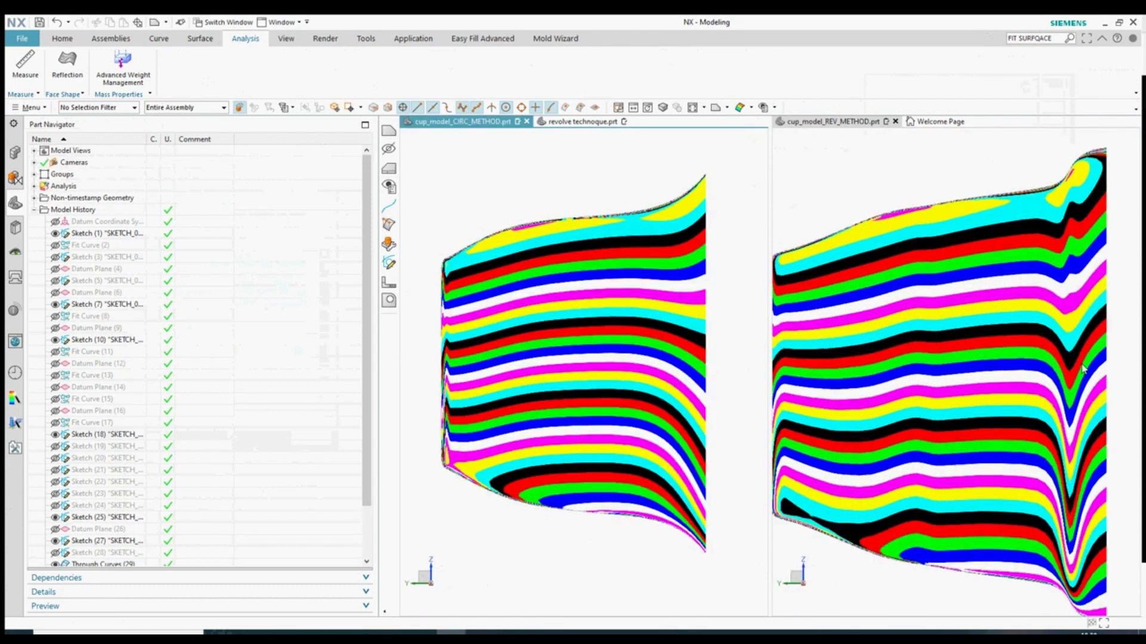
# - Switch both the left and right cup viewports to a top view
pyautogui.click(725, 109)
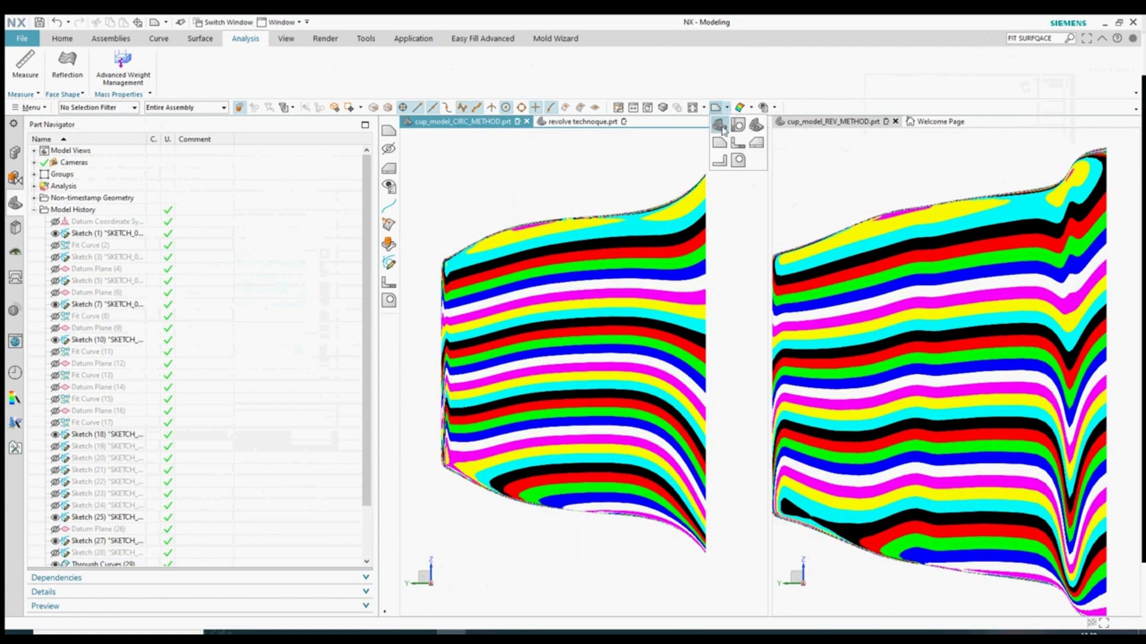
pyautogui.click(734, 144)
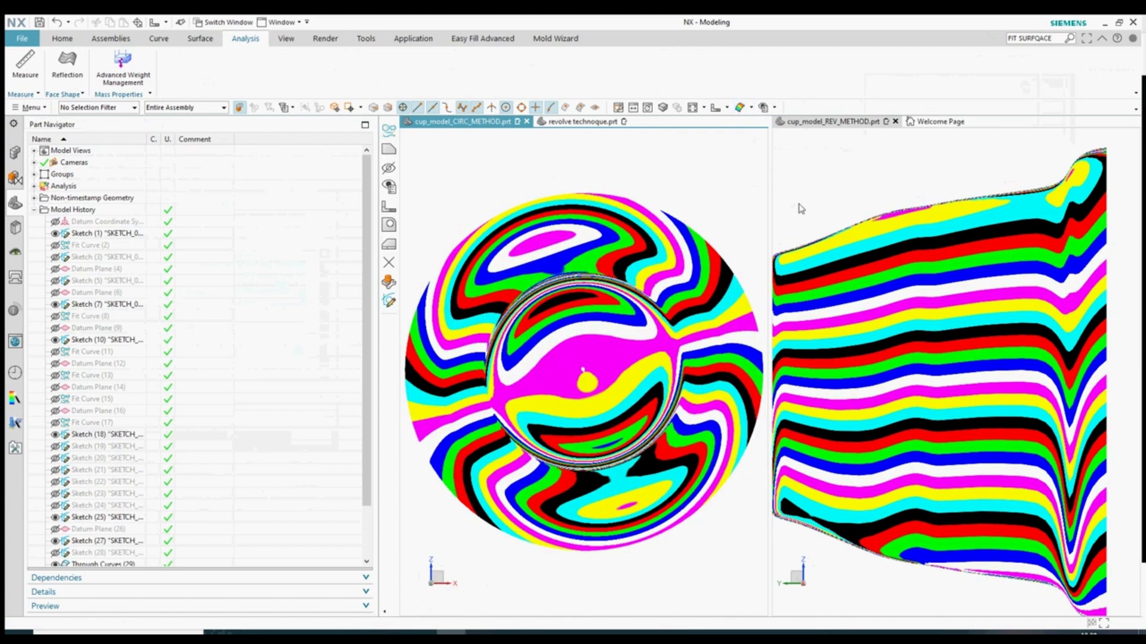
pyautogui.click(816, 201)
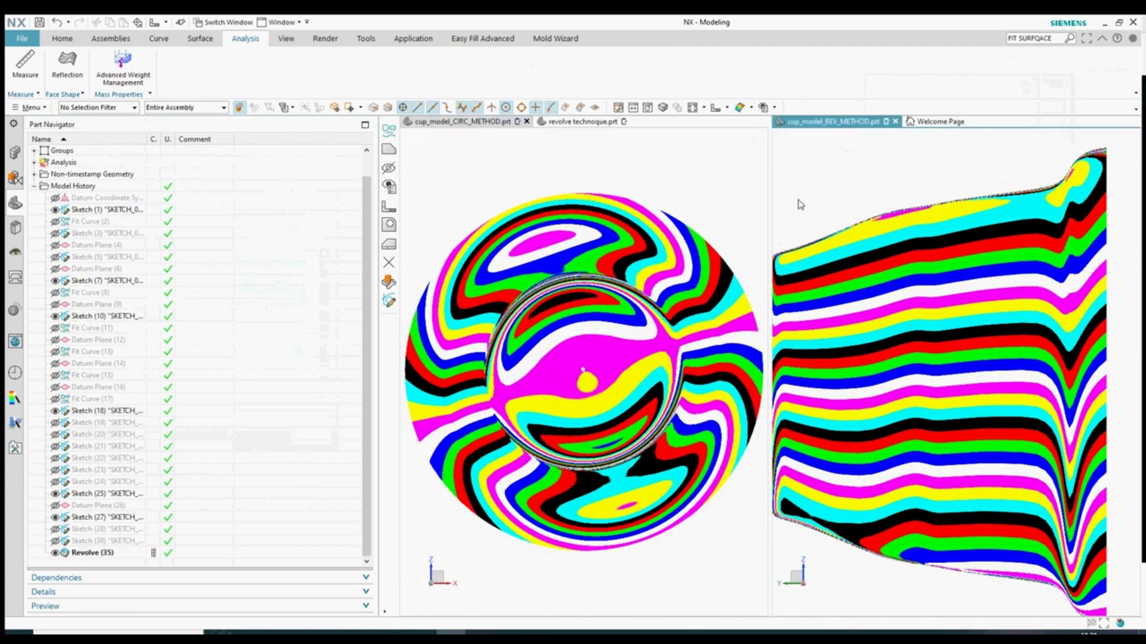
pyautogui.click(715, 107)
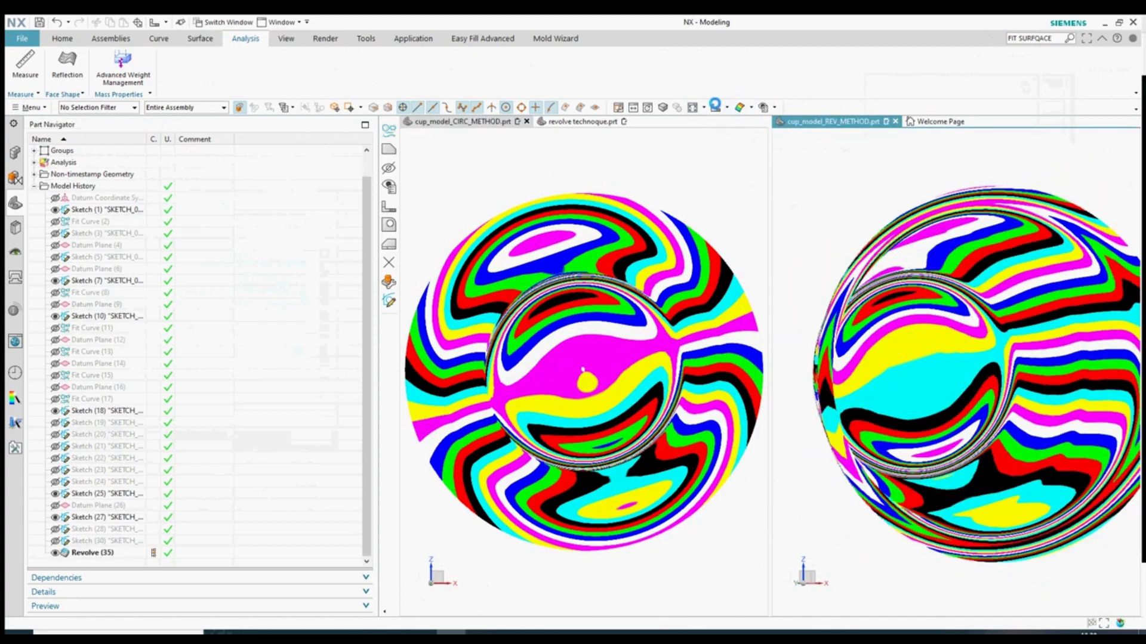